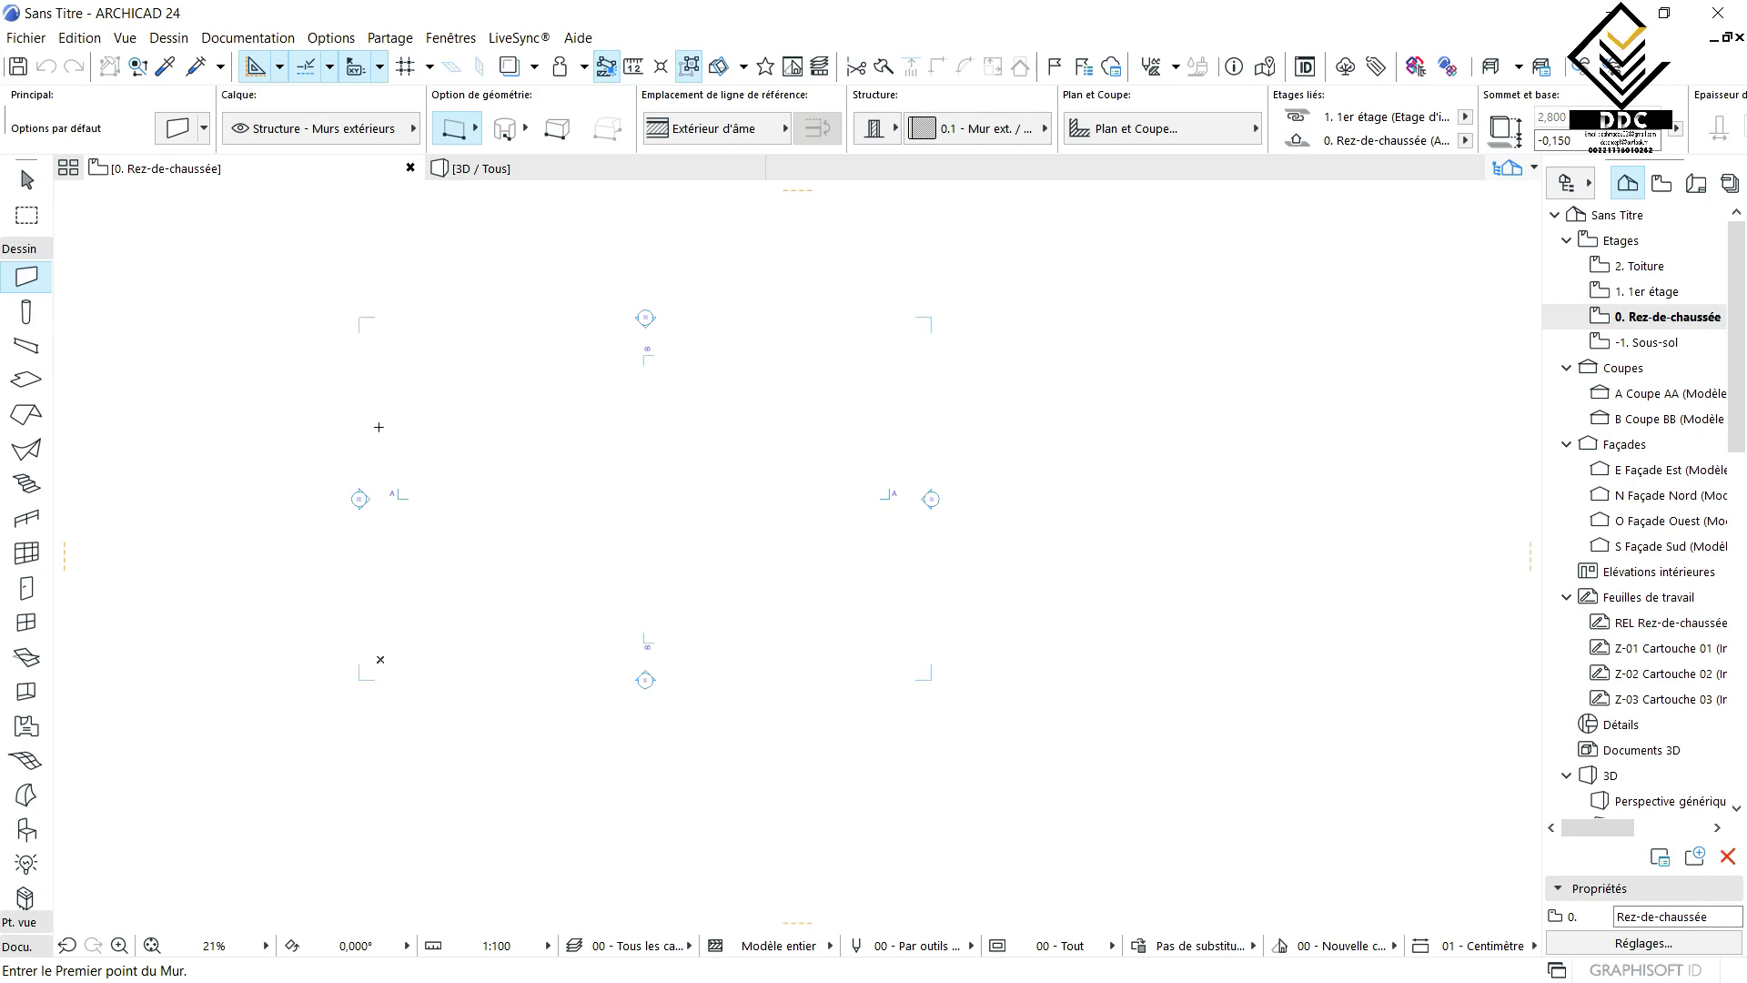
- Draw two separate parallel vertical exterior walls on the ground-floor plan, using the simple straight wall geometry
scroll(565, 499, up, 3)
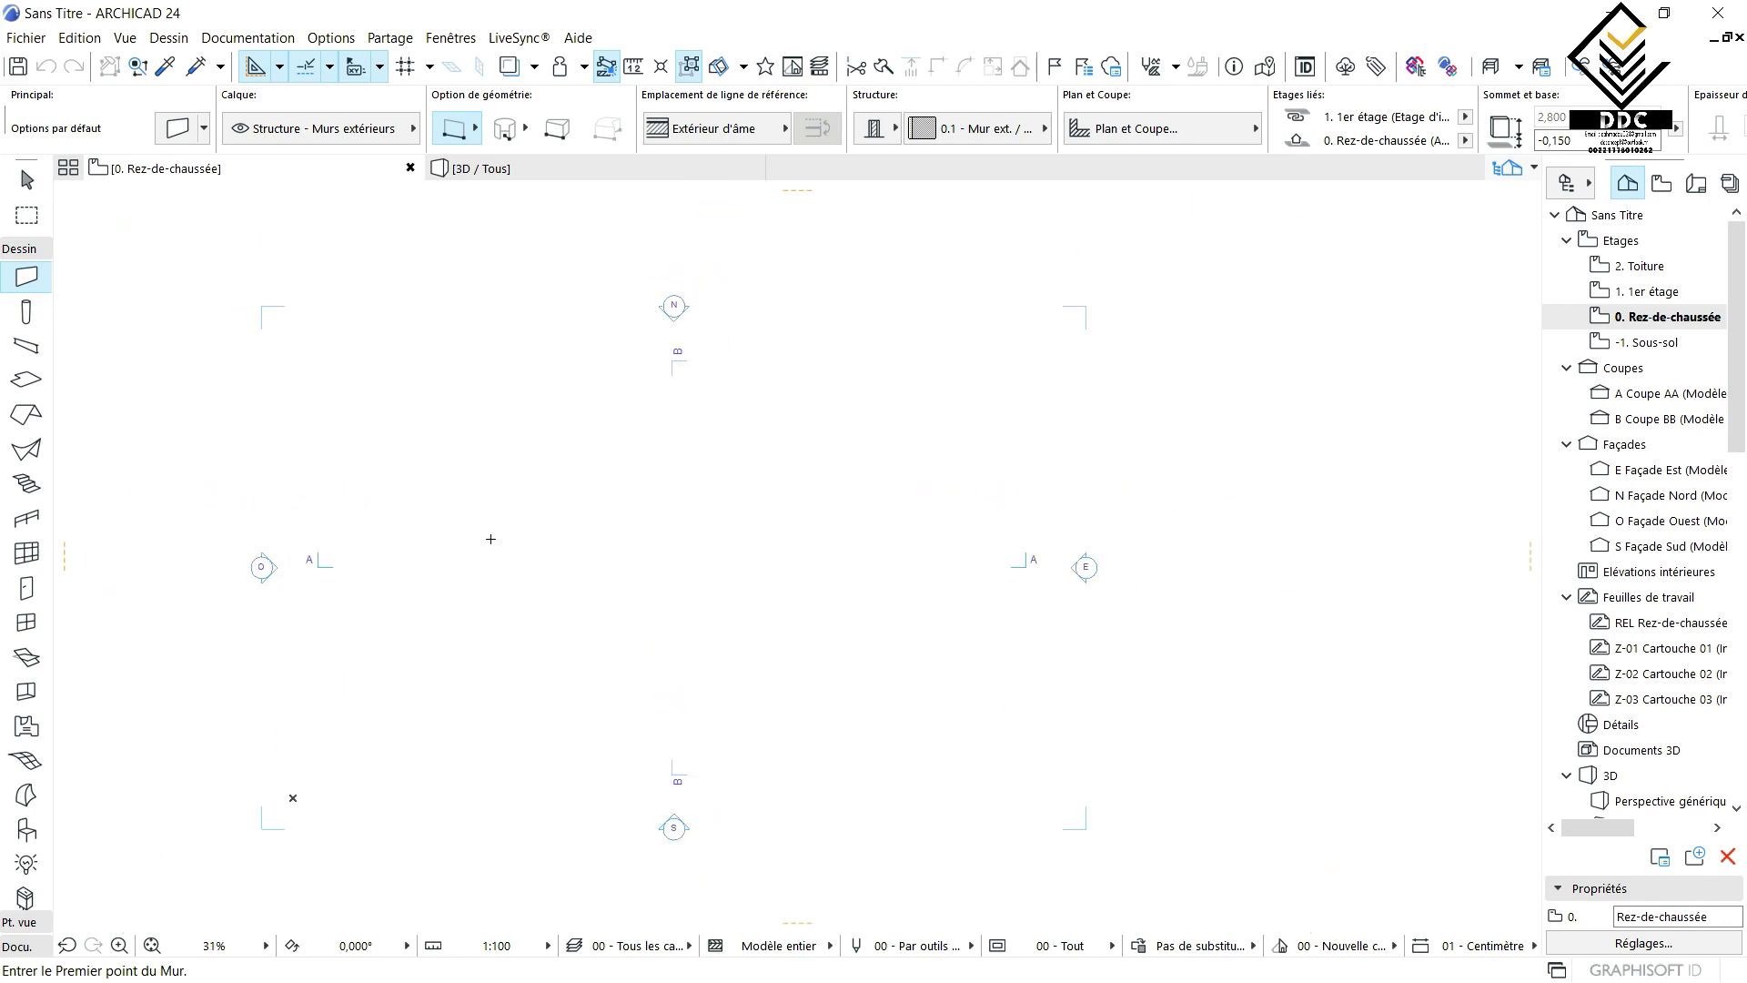
middle_drag(490, 539, 612, 525)
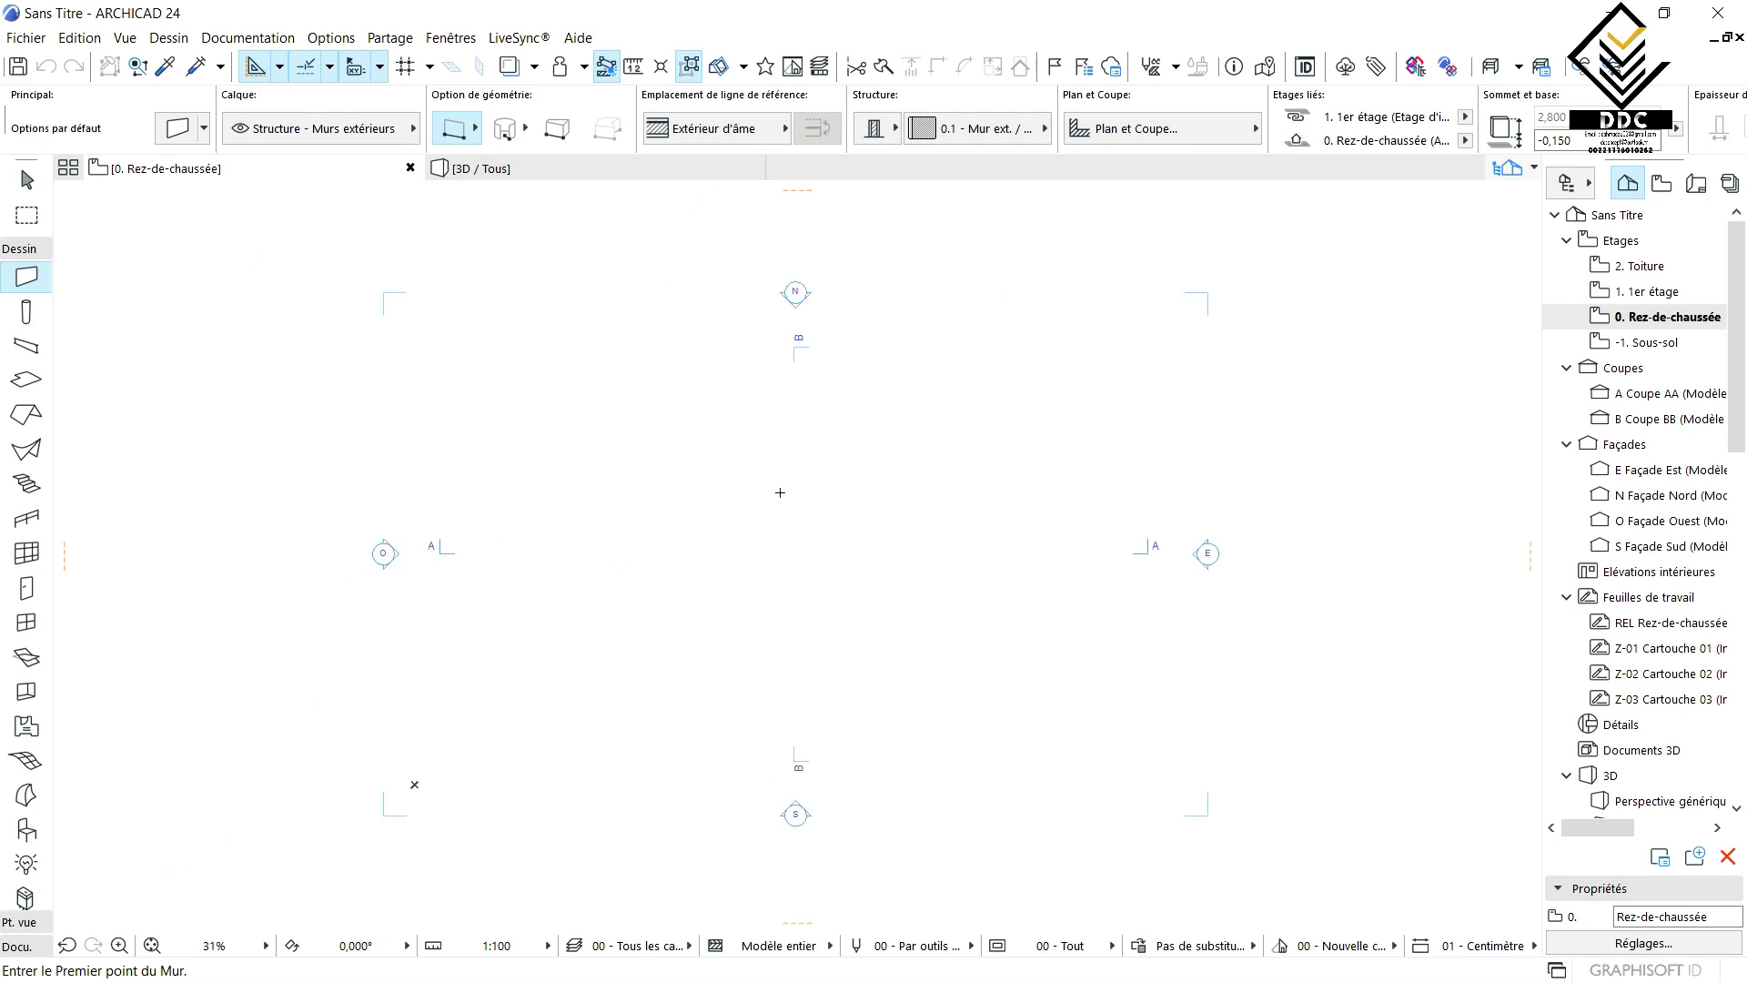
scroll(626, 474, up, 1)
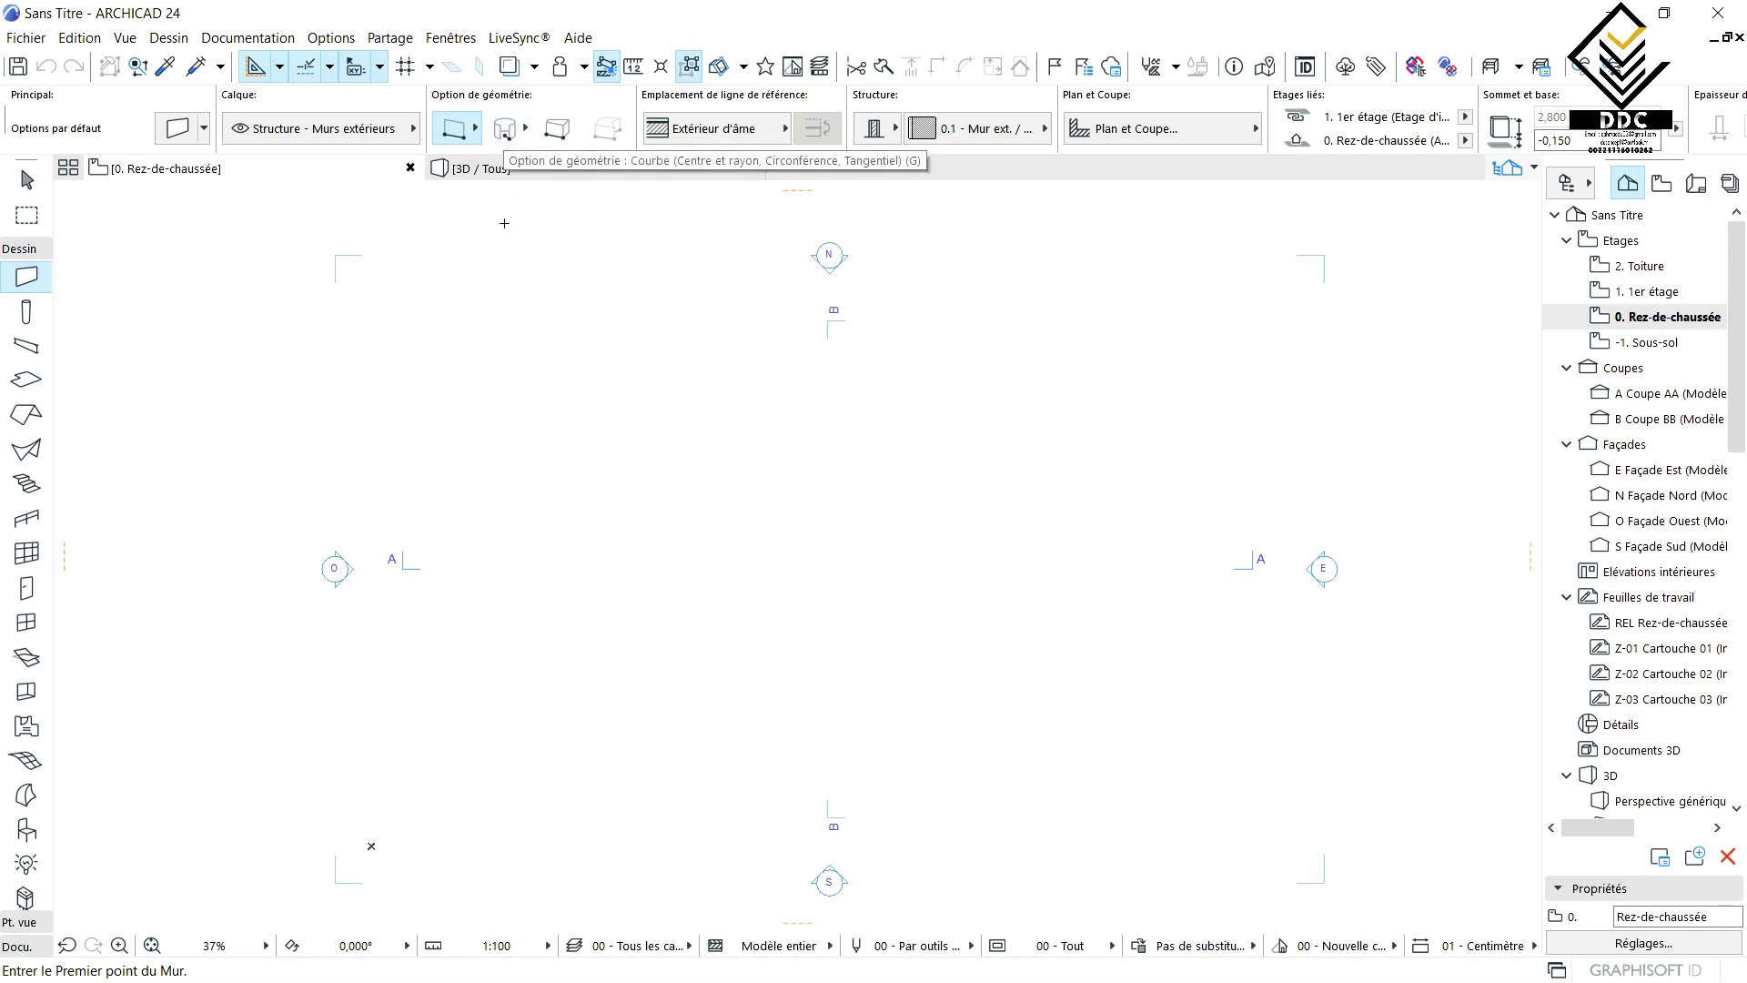
click(469, 136)
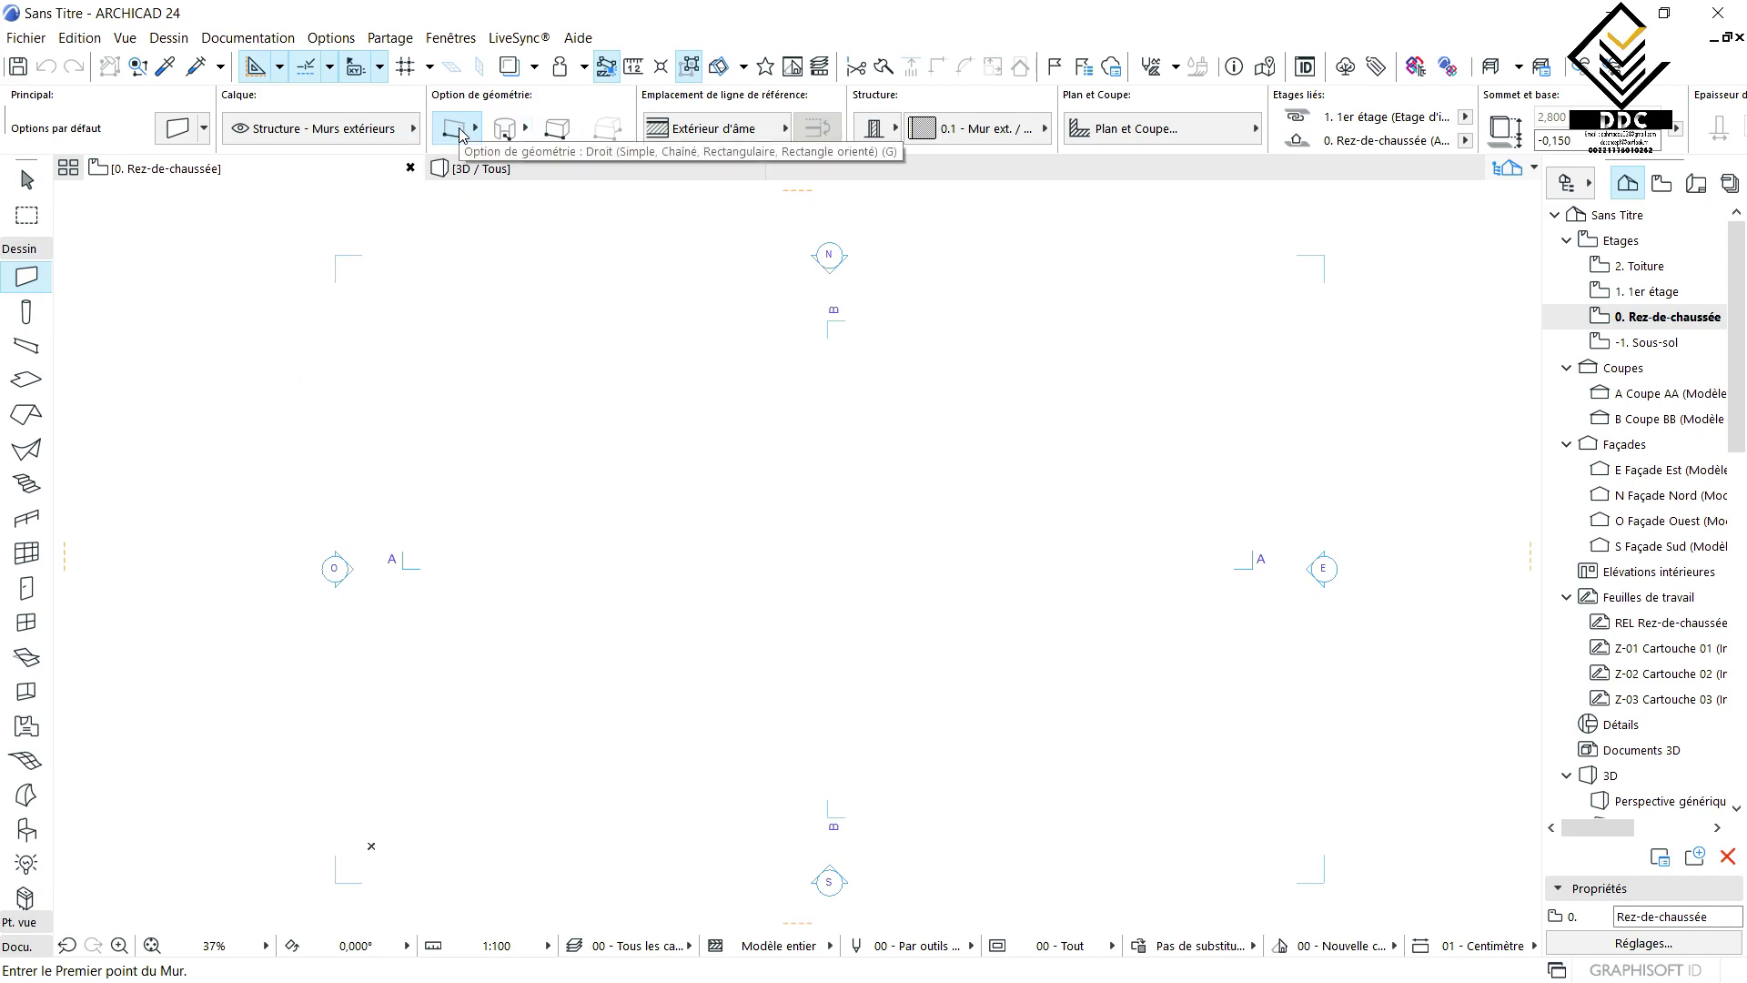
scroll(392, 583, up, 4)
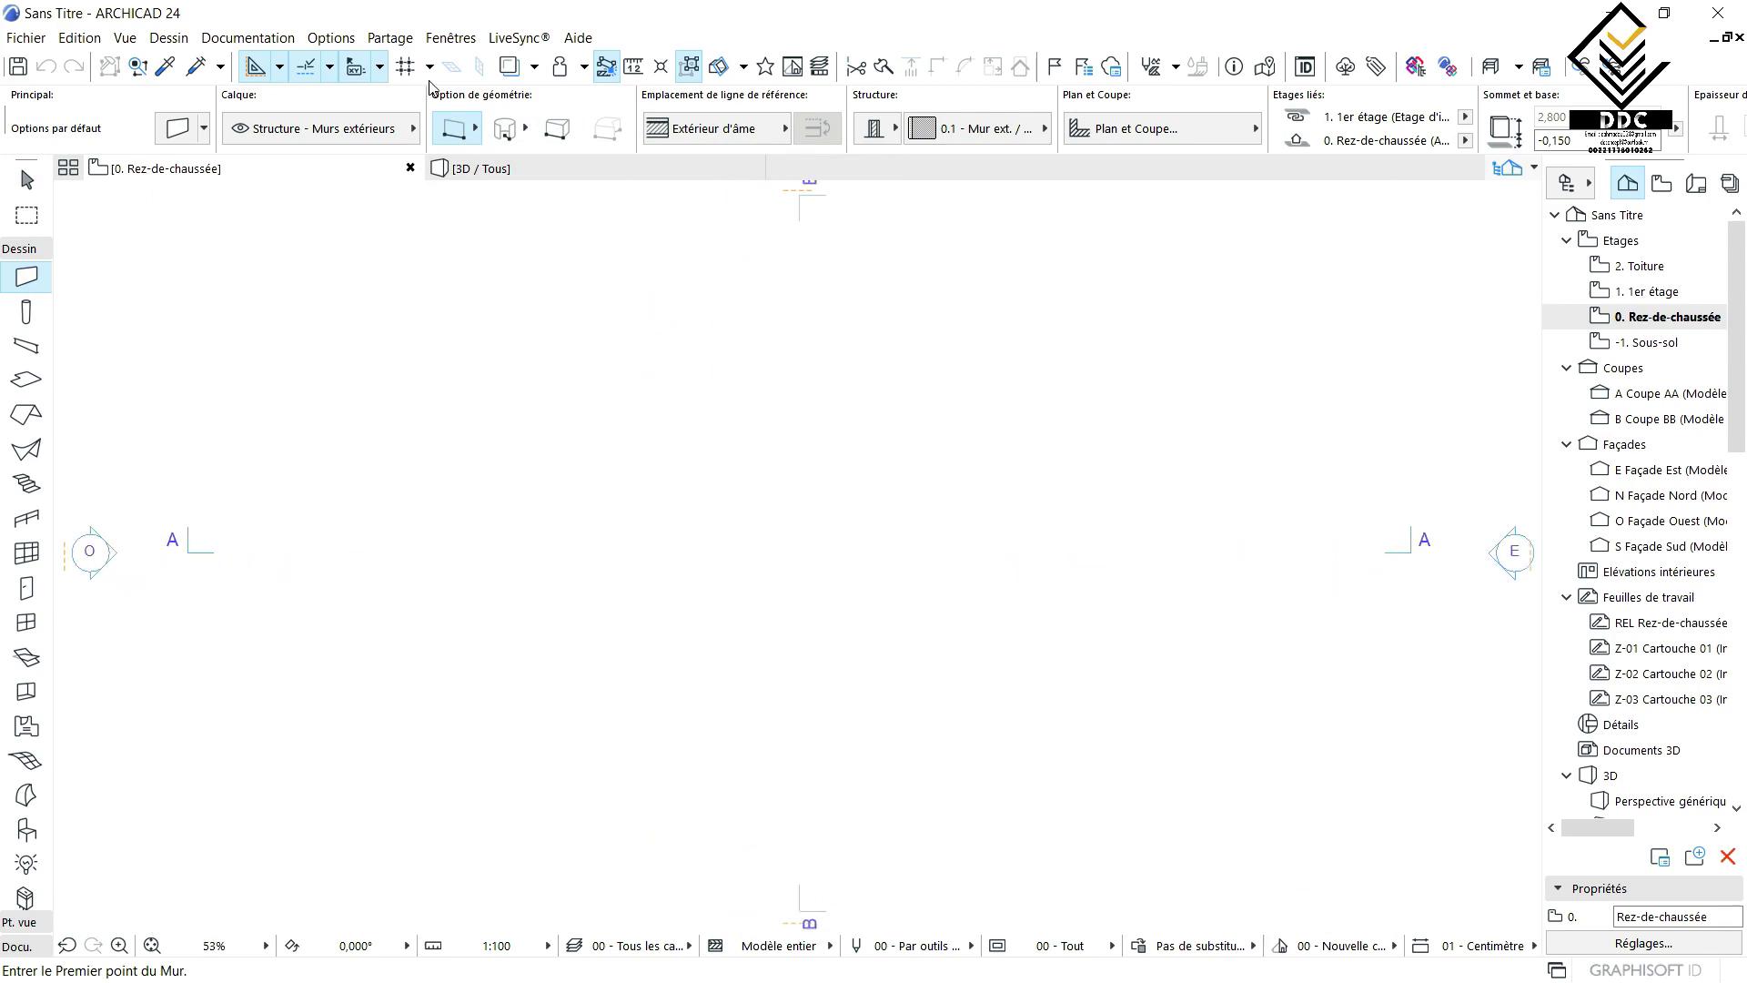
click(380, 749)
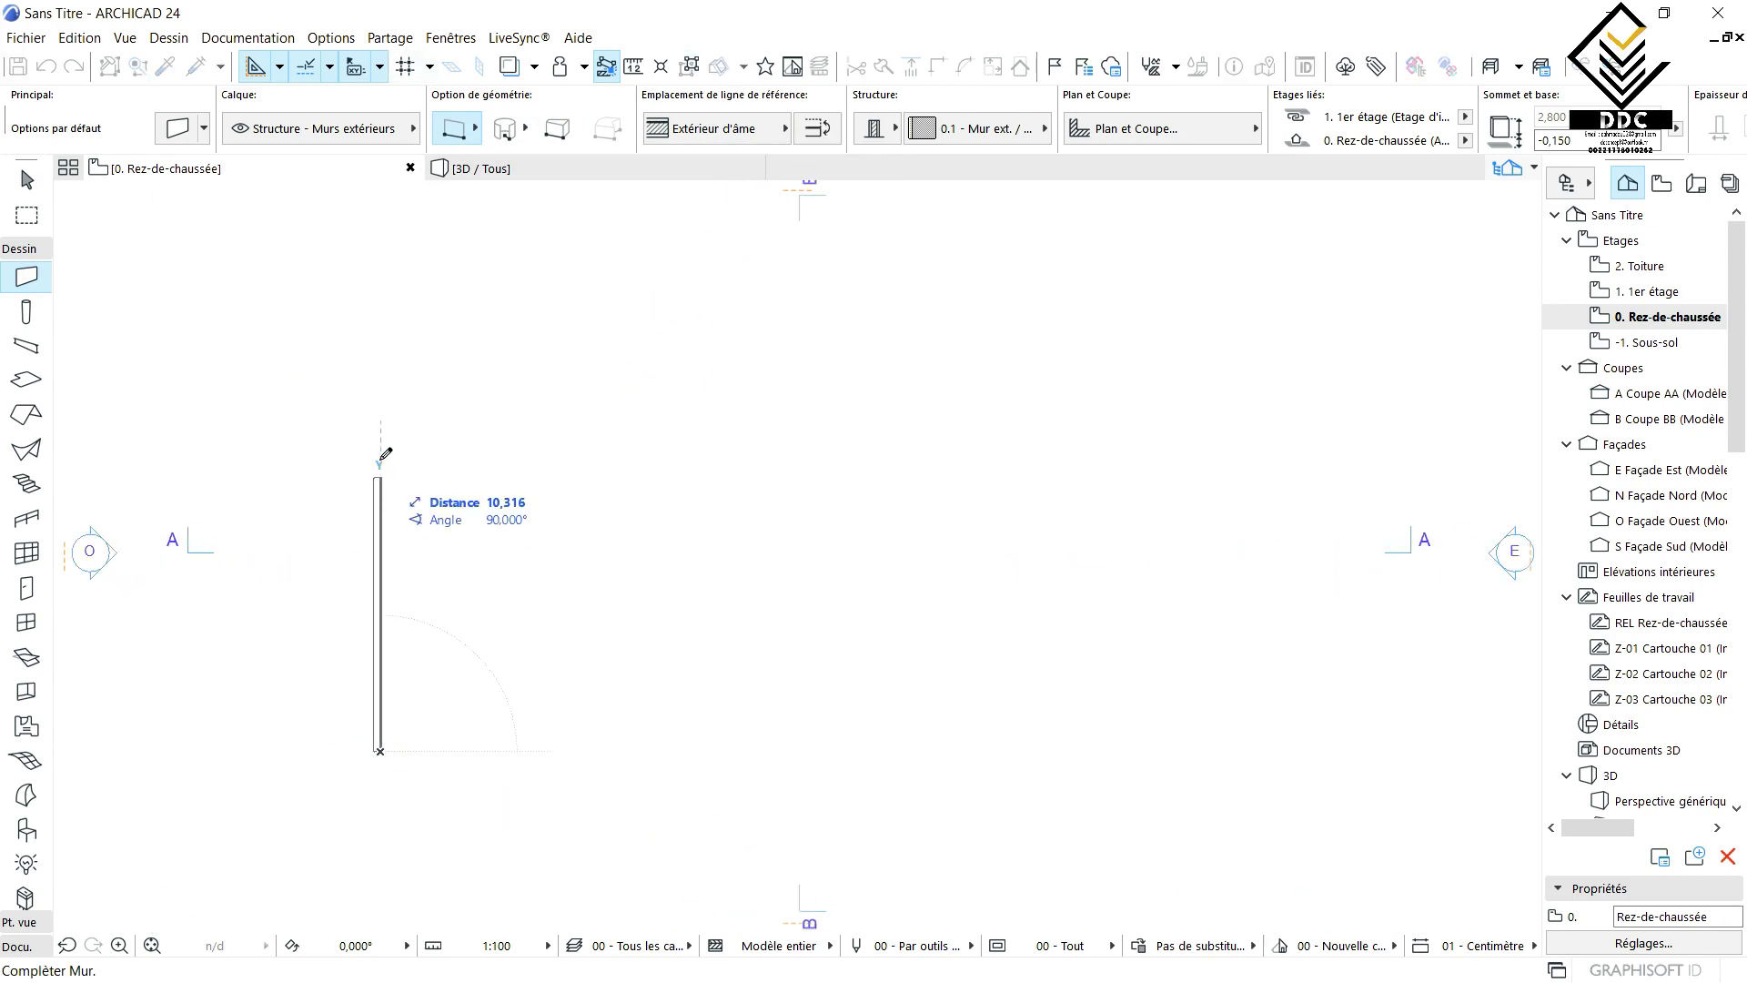
click(380, 373)
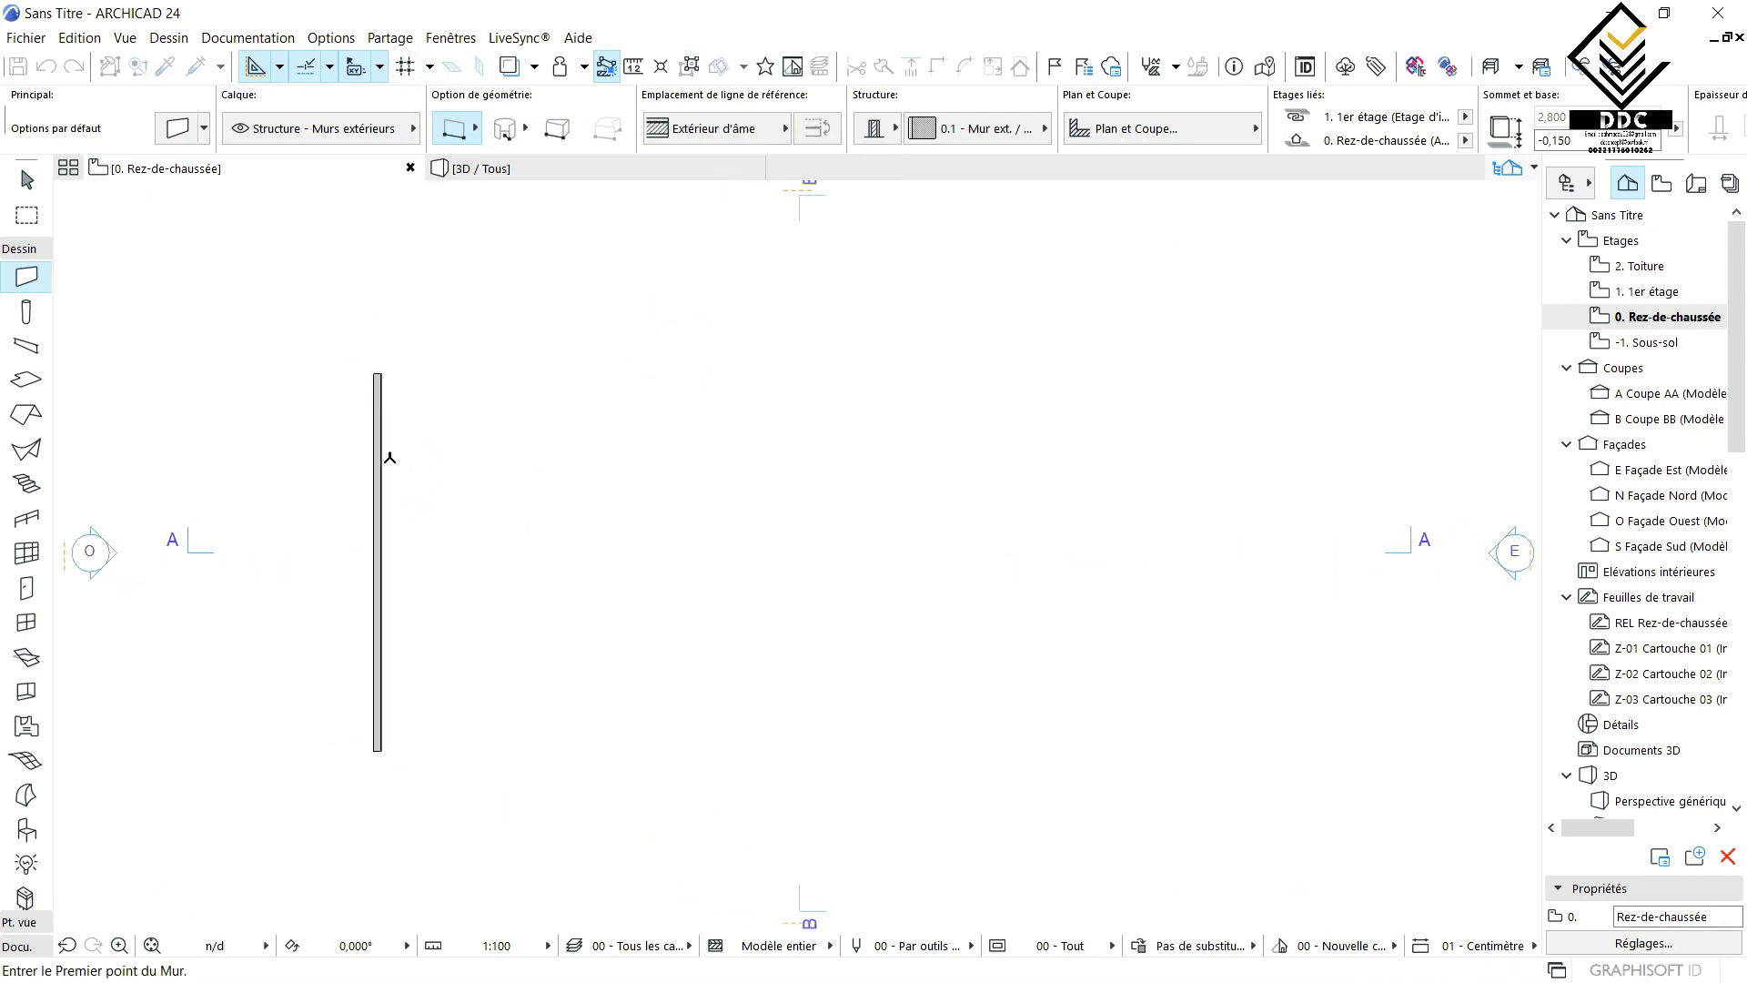
click(474, 764)
click(474, 368)
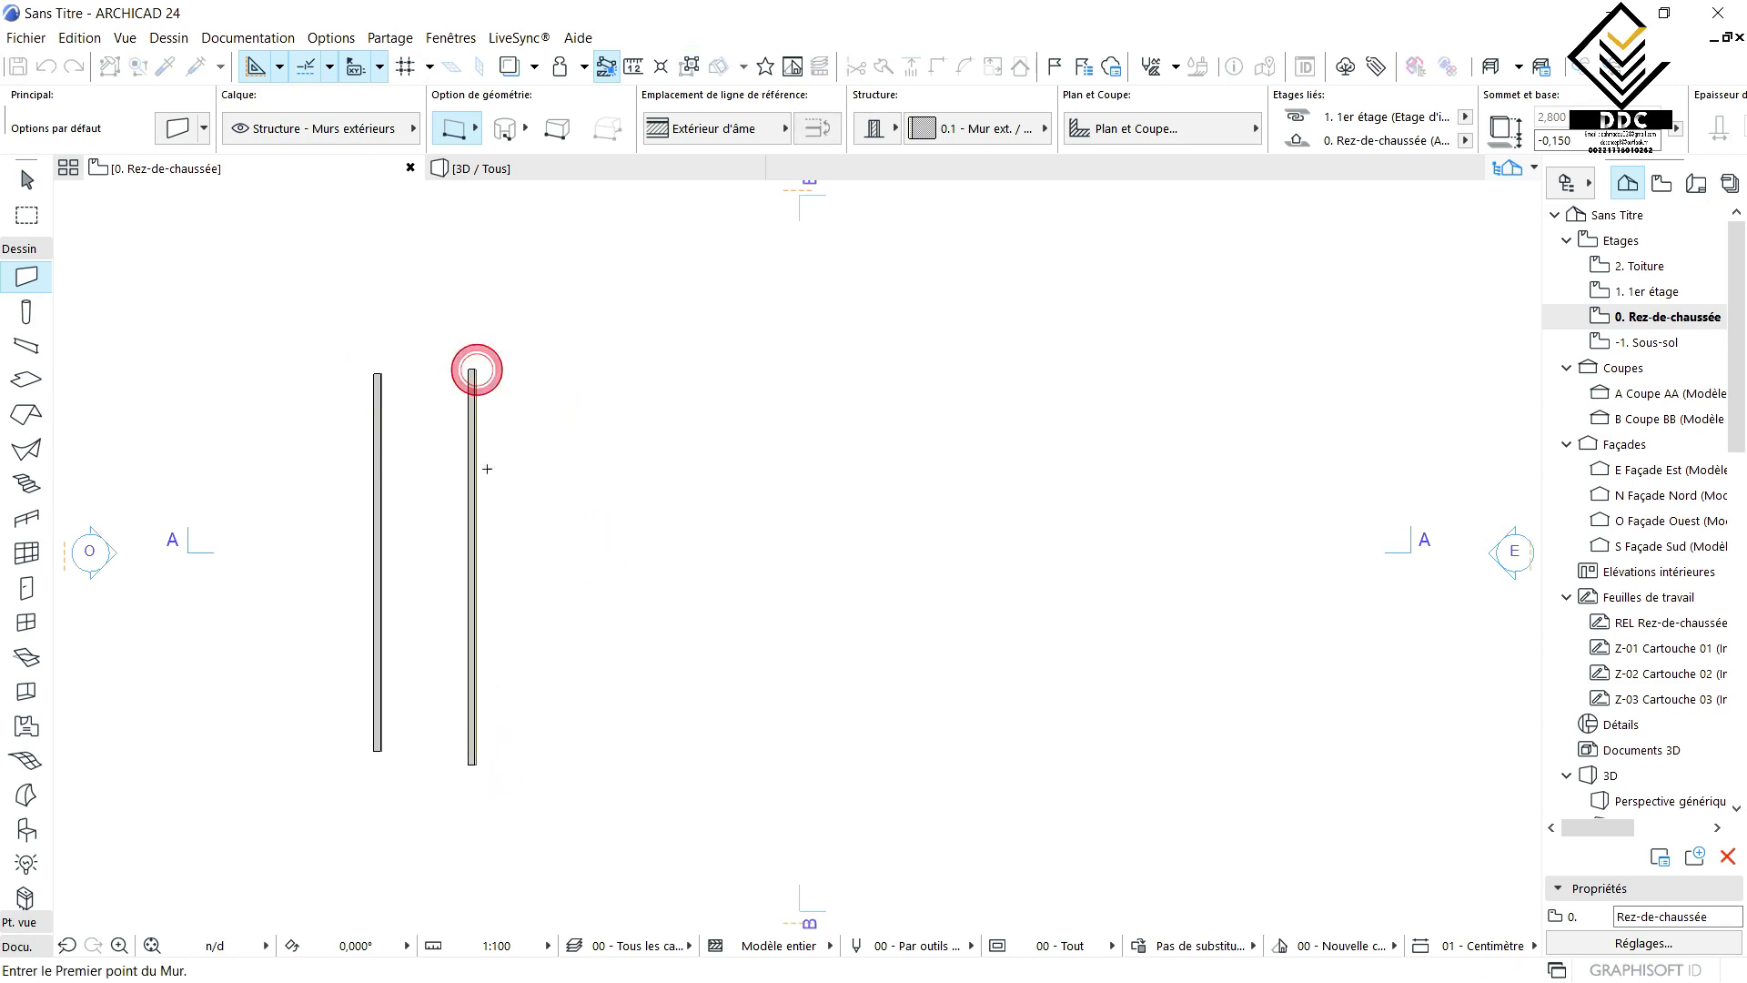
click(535, 778)
scroll(554, 515, up, 5)
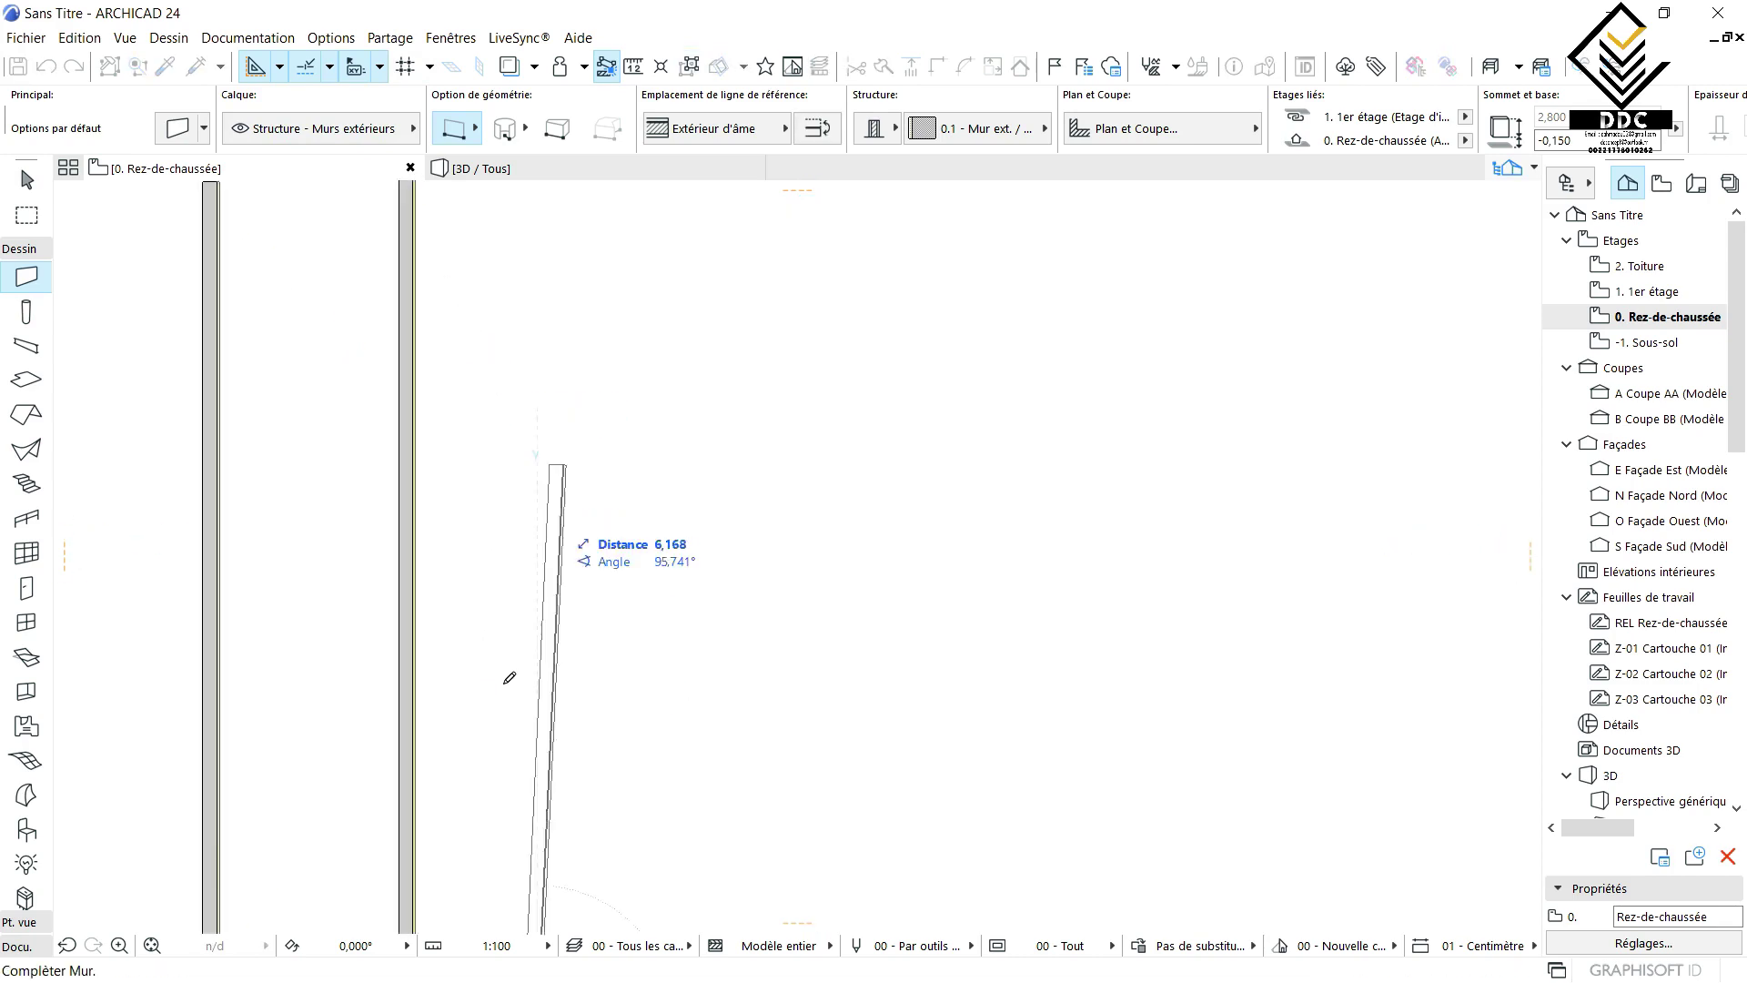
scroll(566, 449, down, 2)
scroll(570, 546, down, 1)
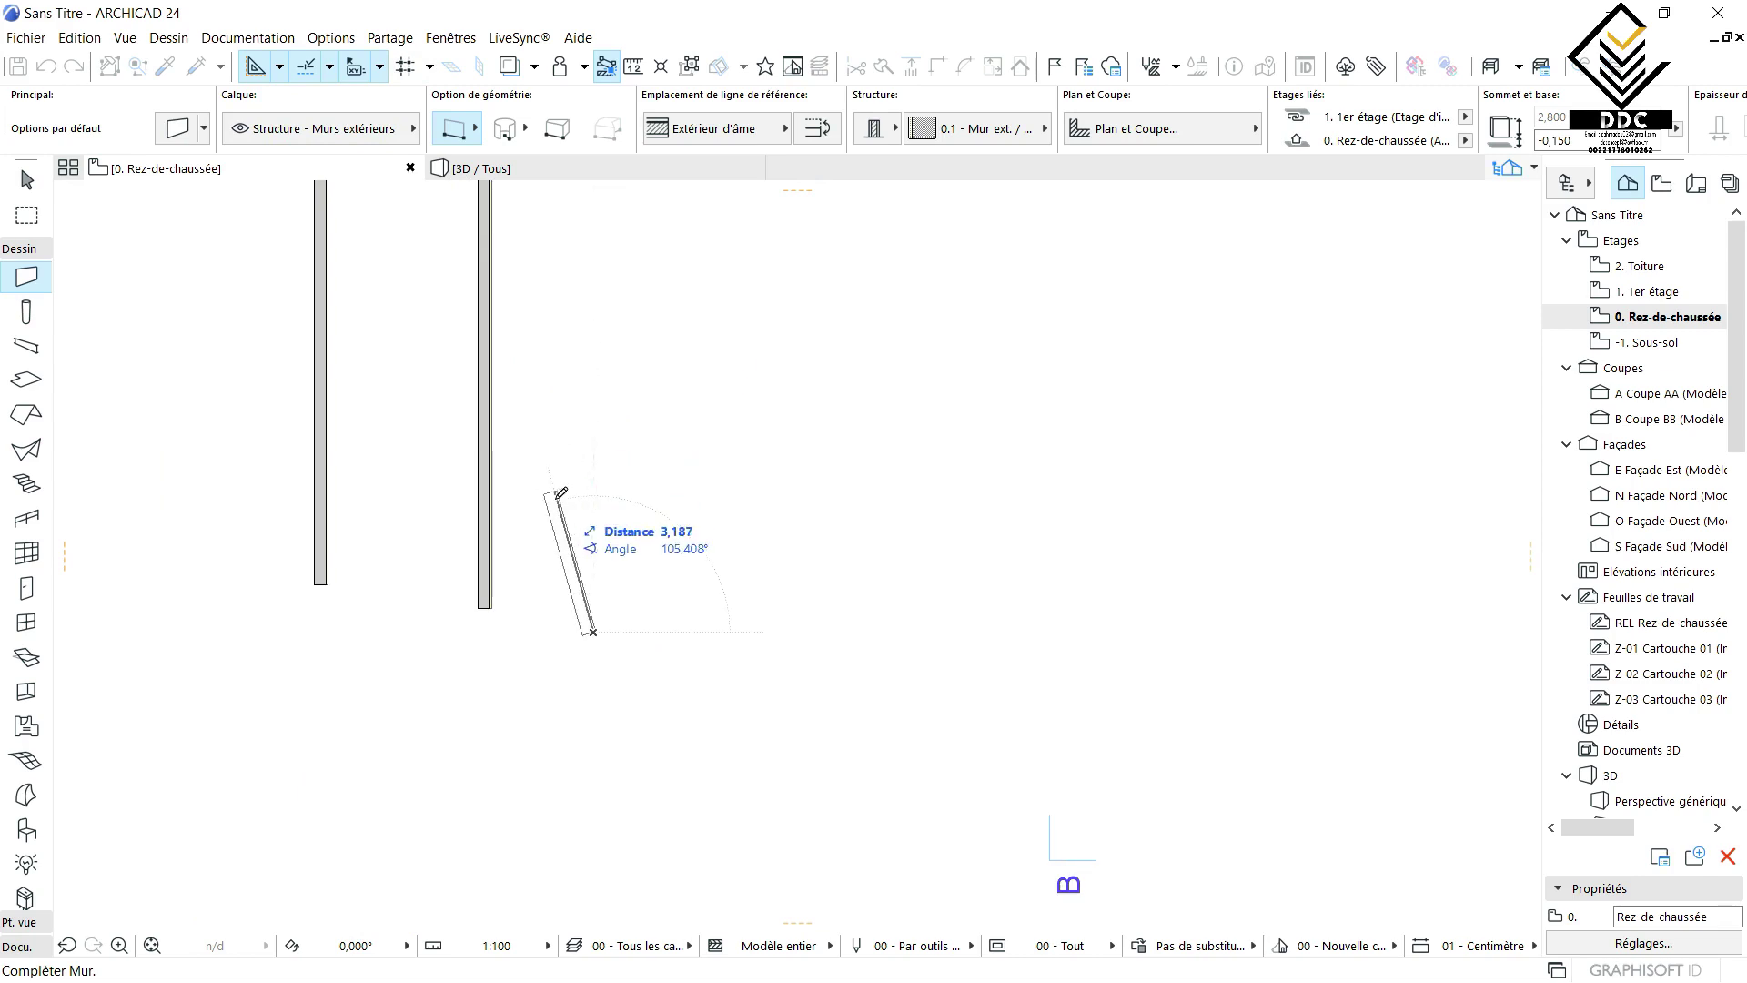
key(Escape)
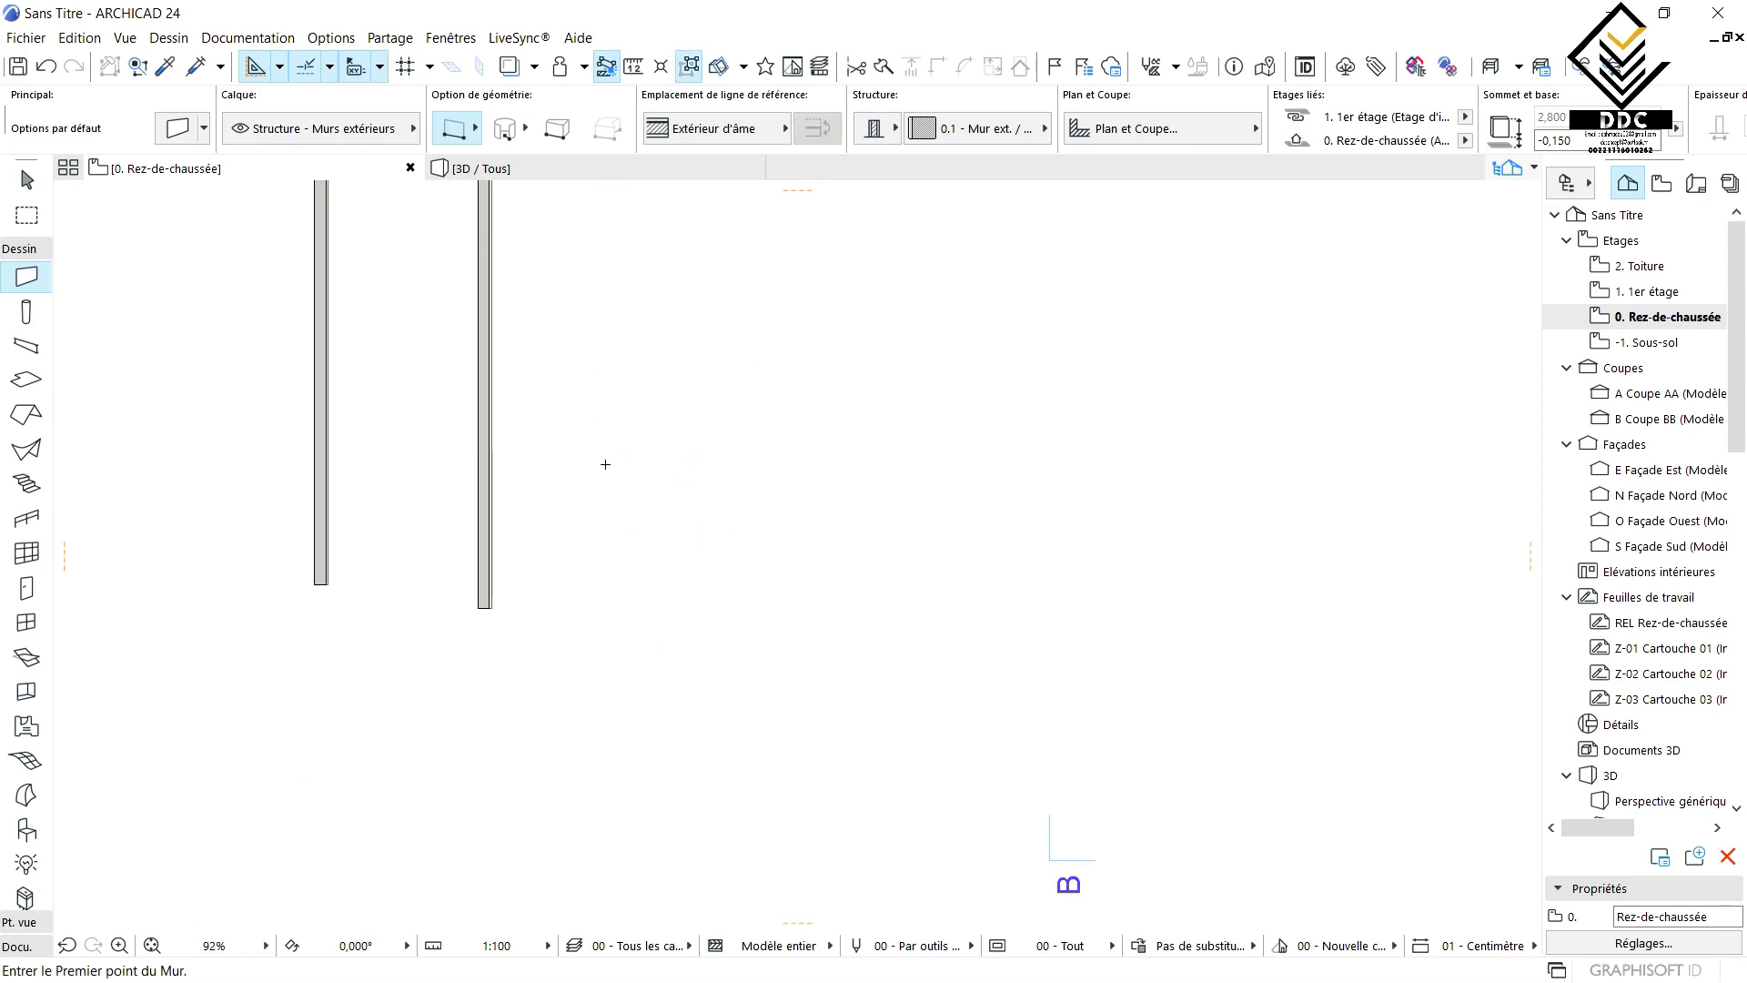
- Draw four single walls forming a closed rectangle about 8 m wide beside the two vertical walls
click(590, 581)
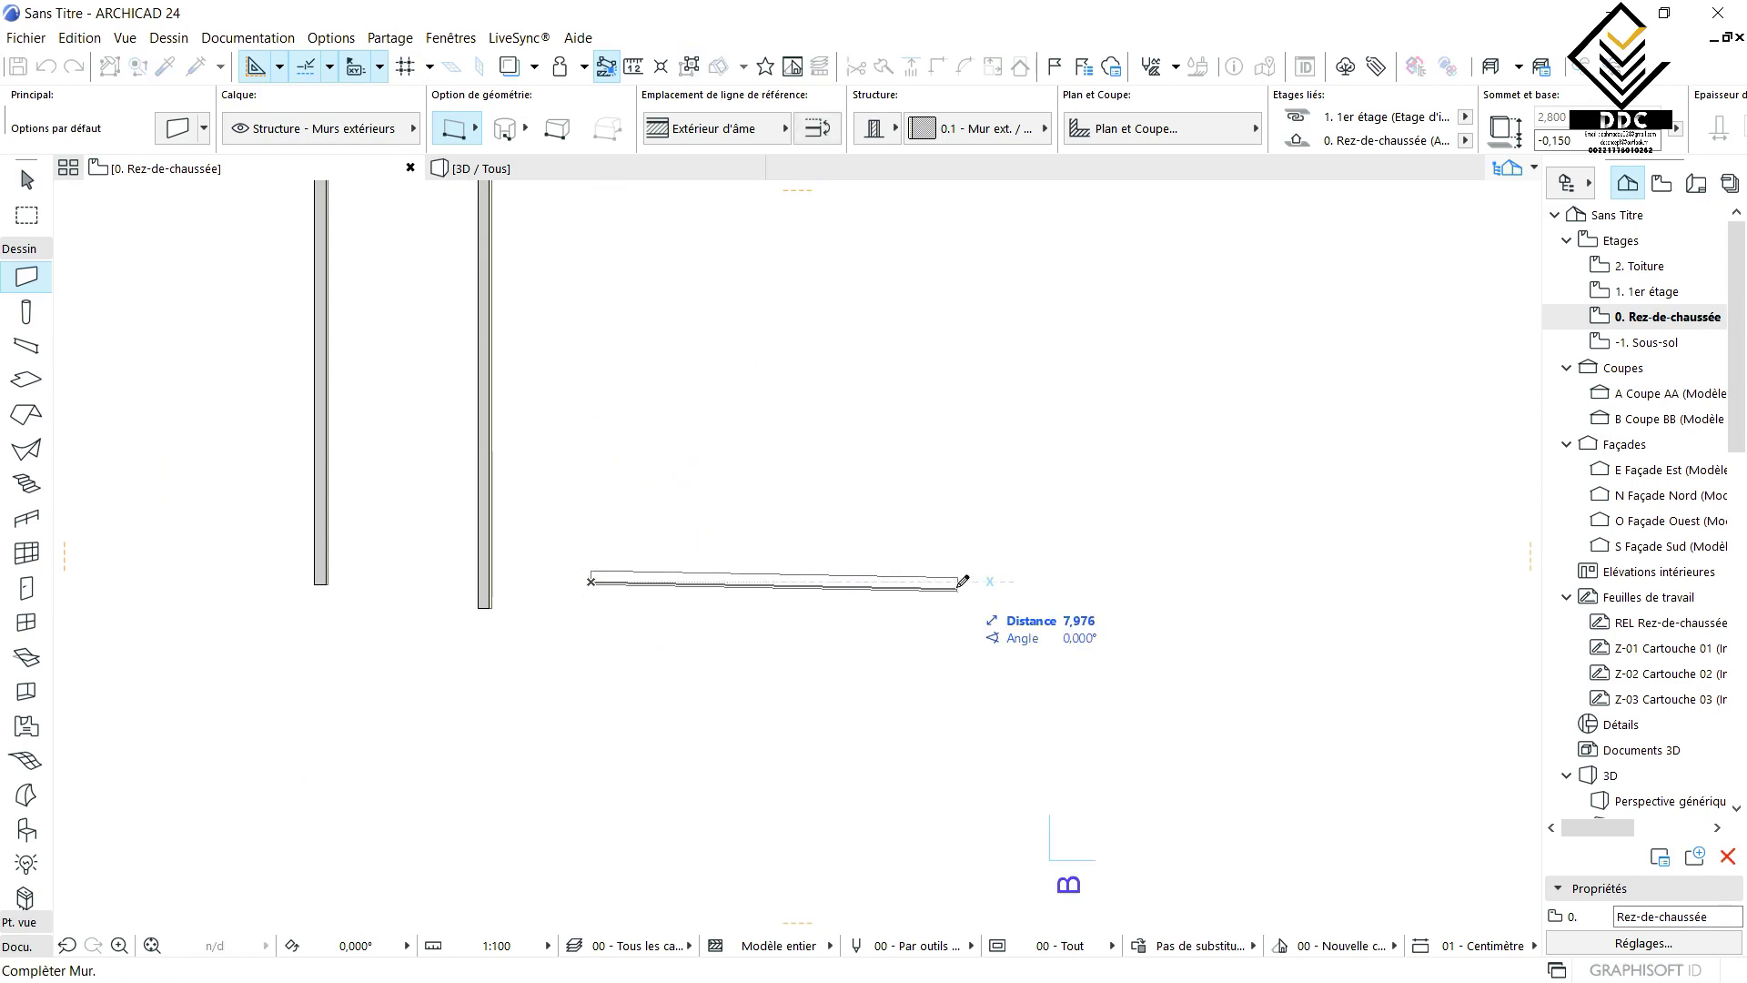
click(957, 579)
click(961, 579)
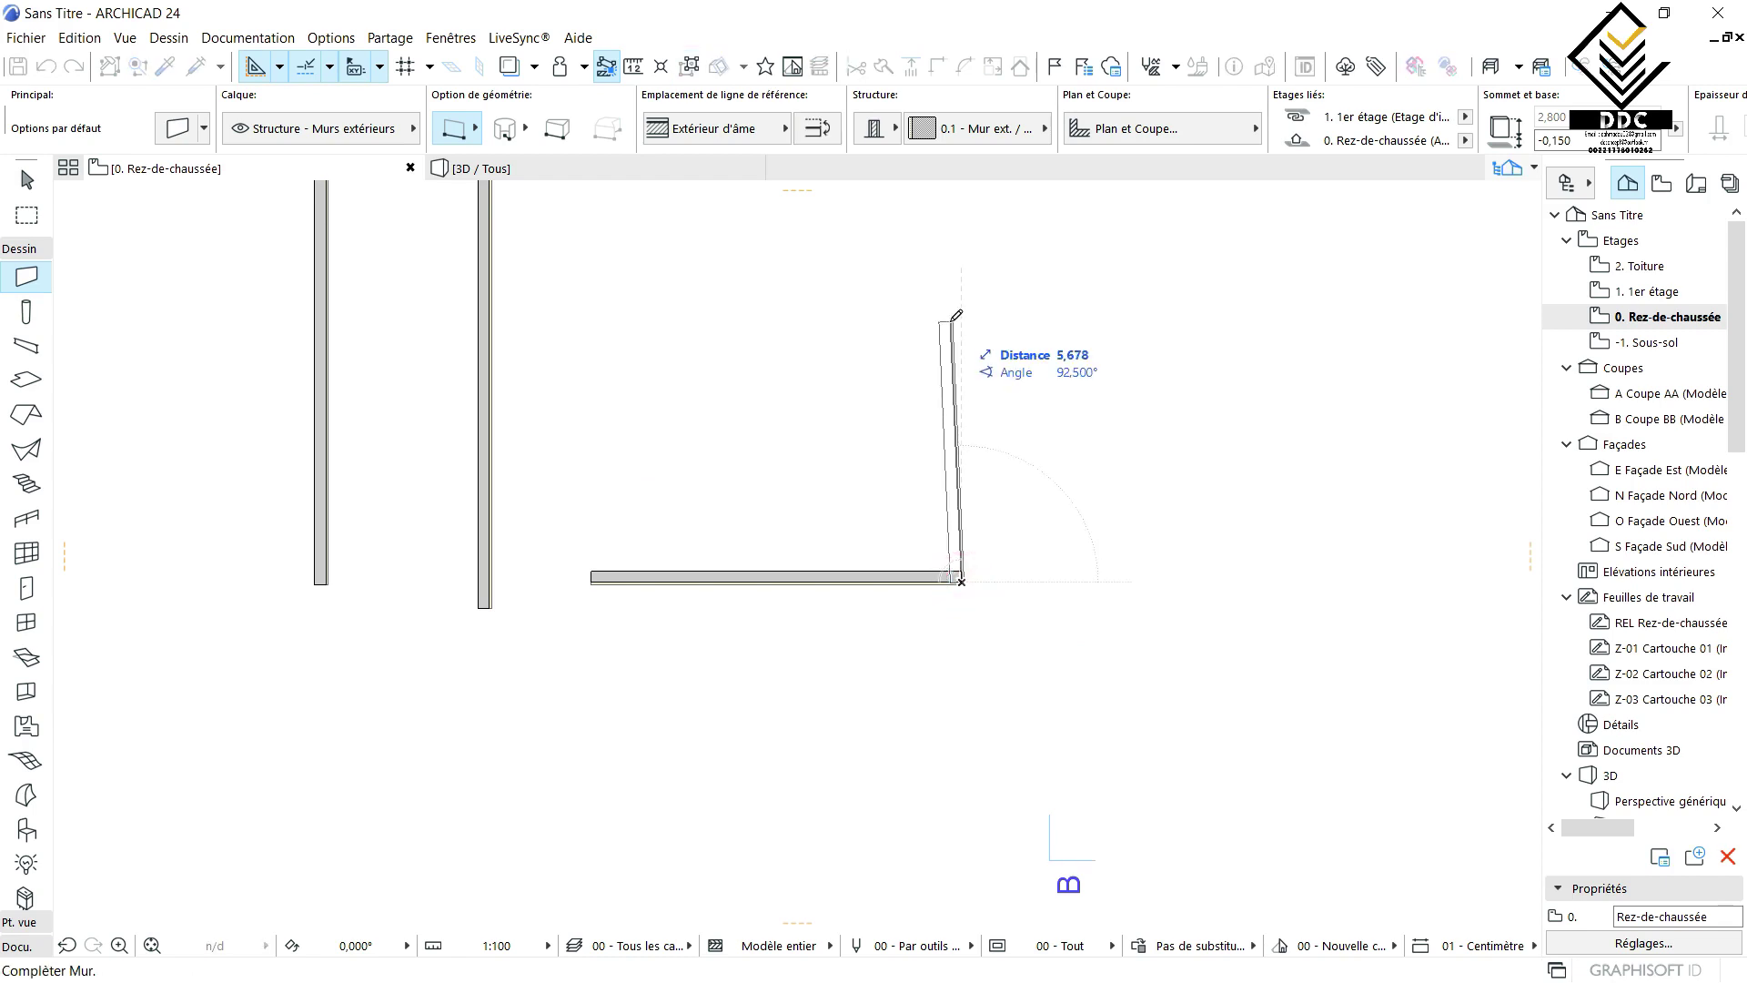
click(956, 310)
click(957, 310)
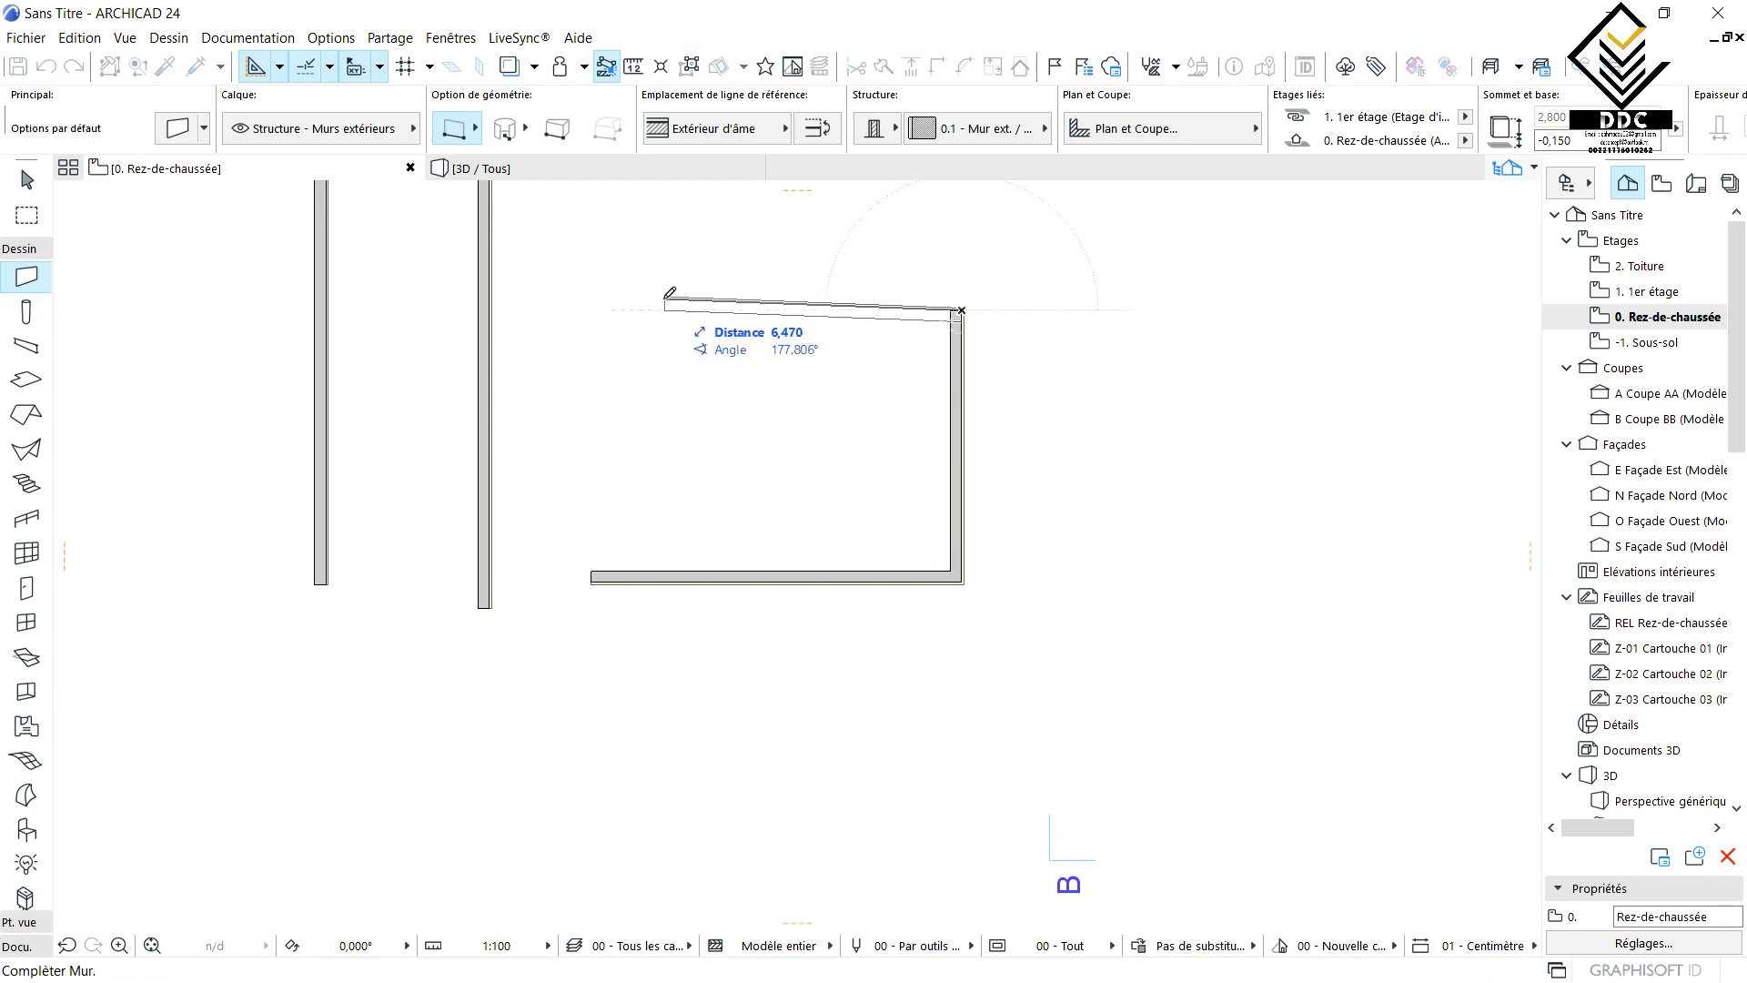
double_click(577, 315)
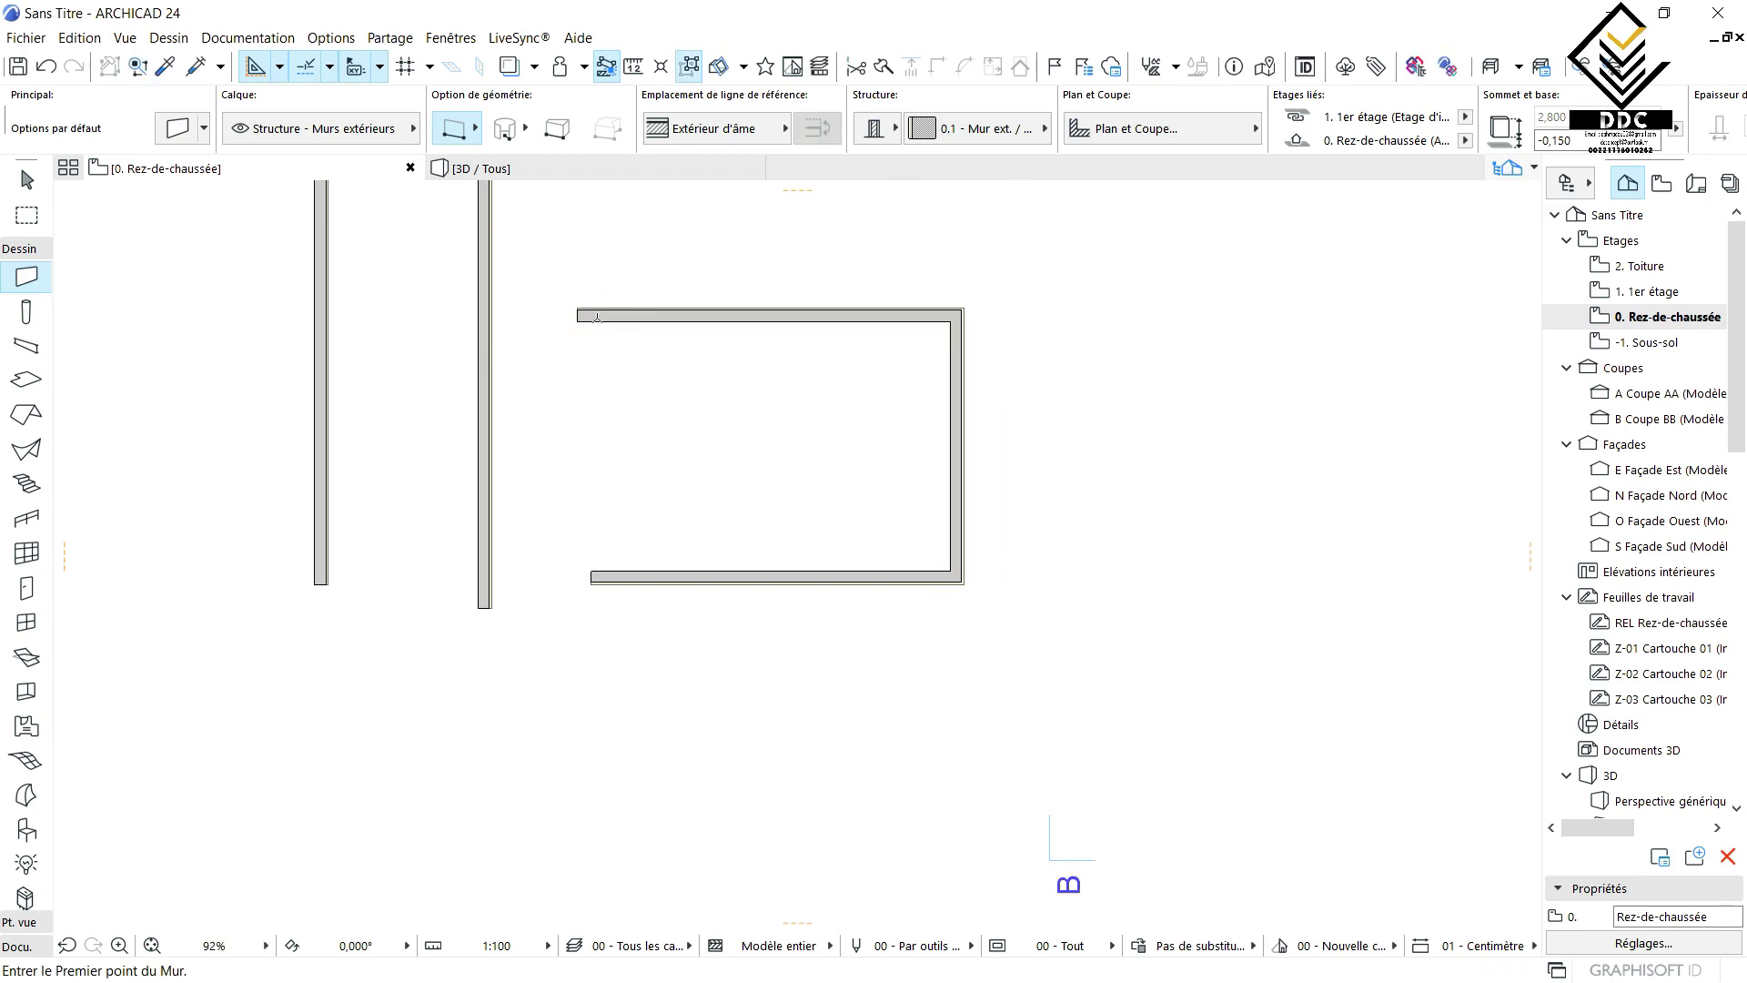
click(578, 310)
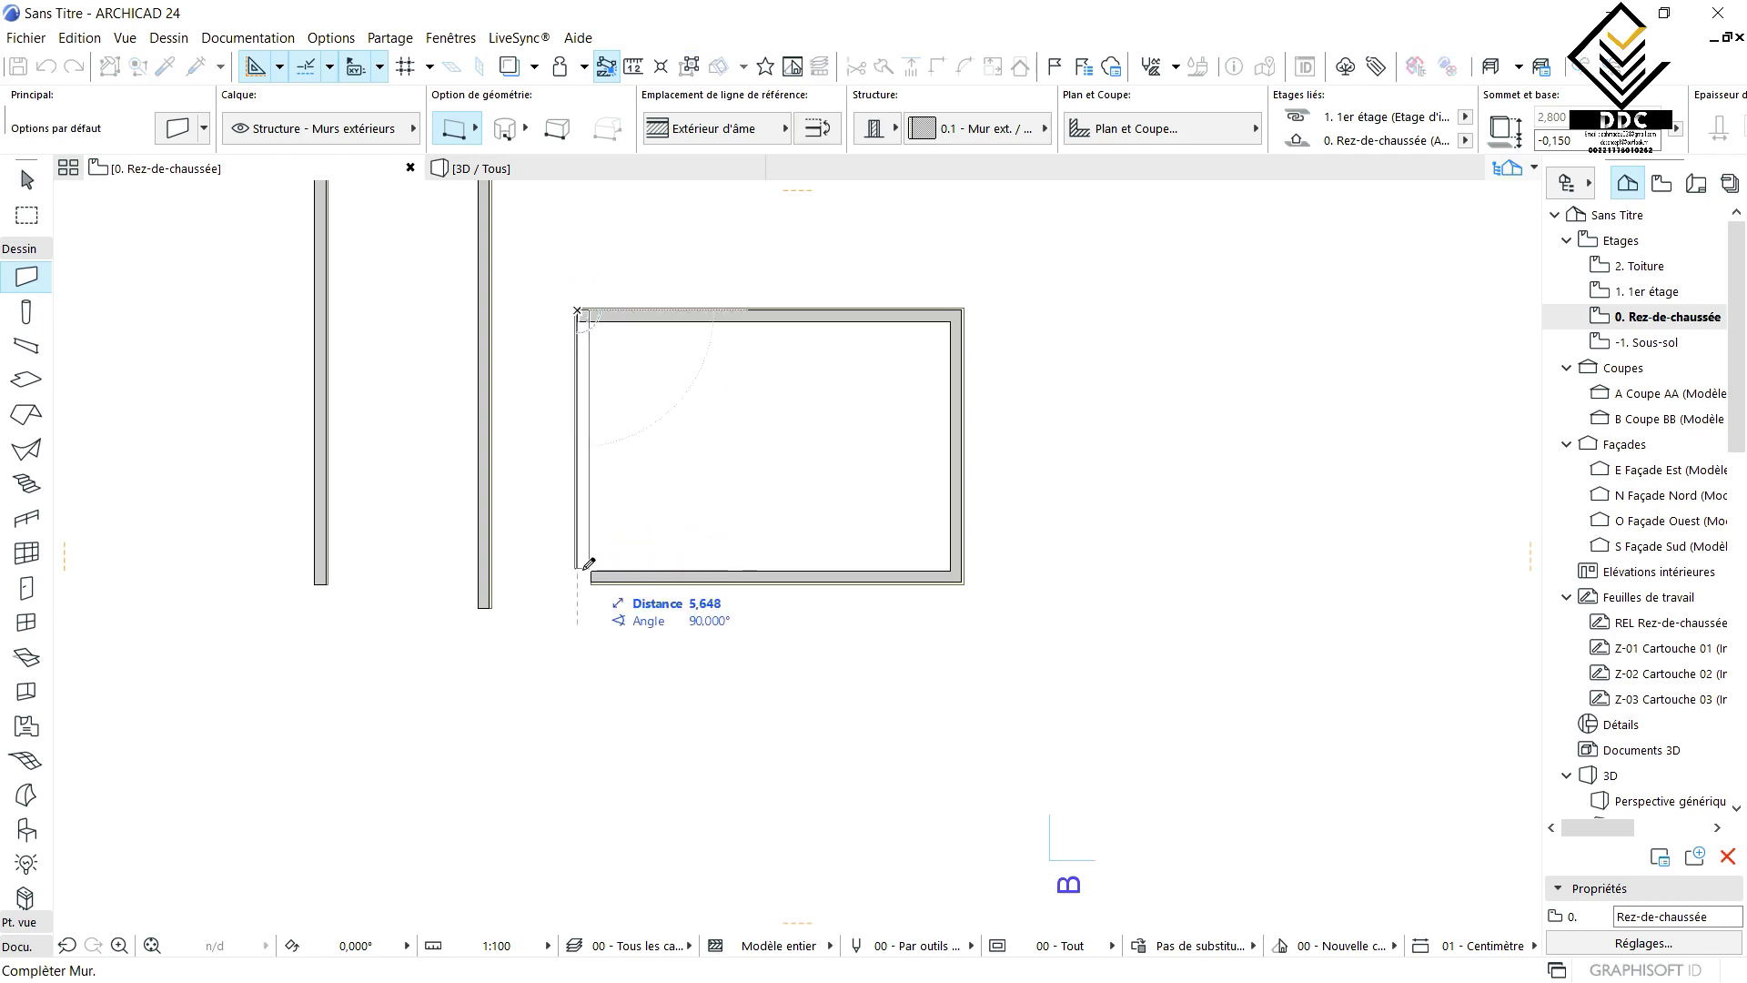
double_click(585, 579)
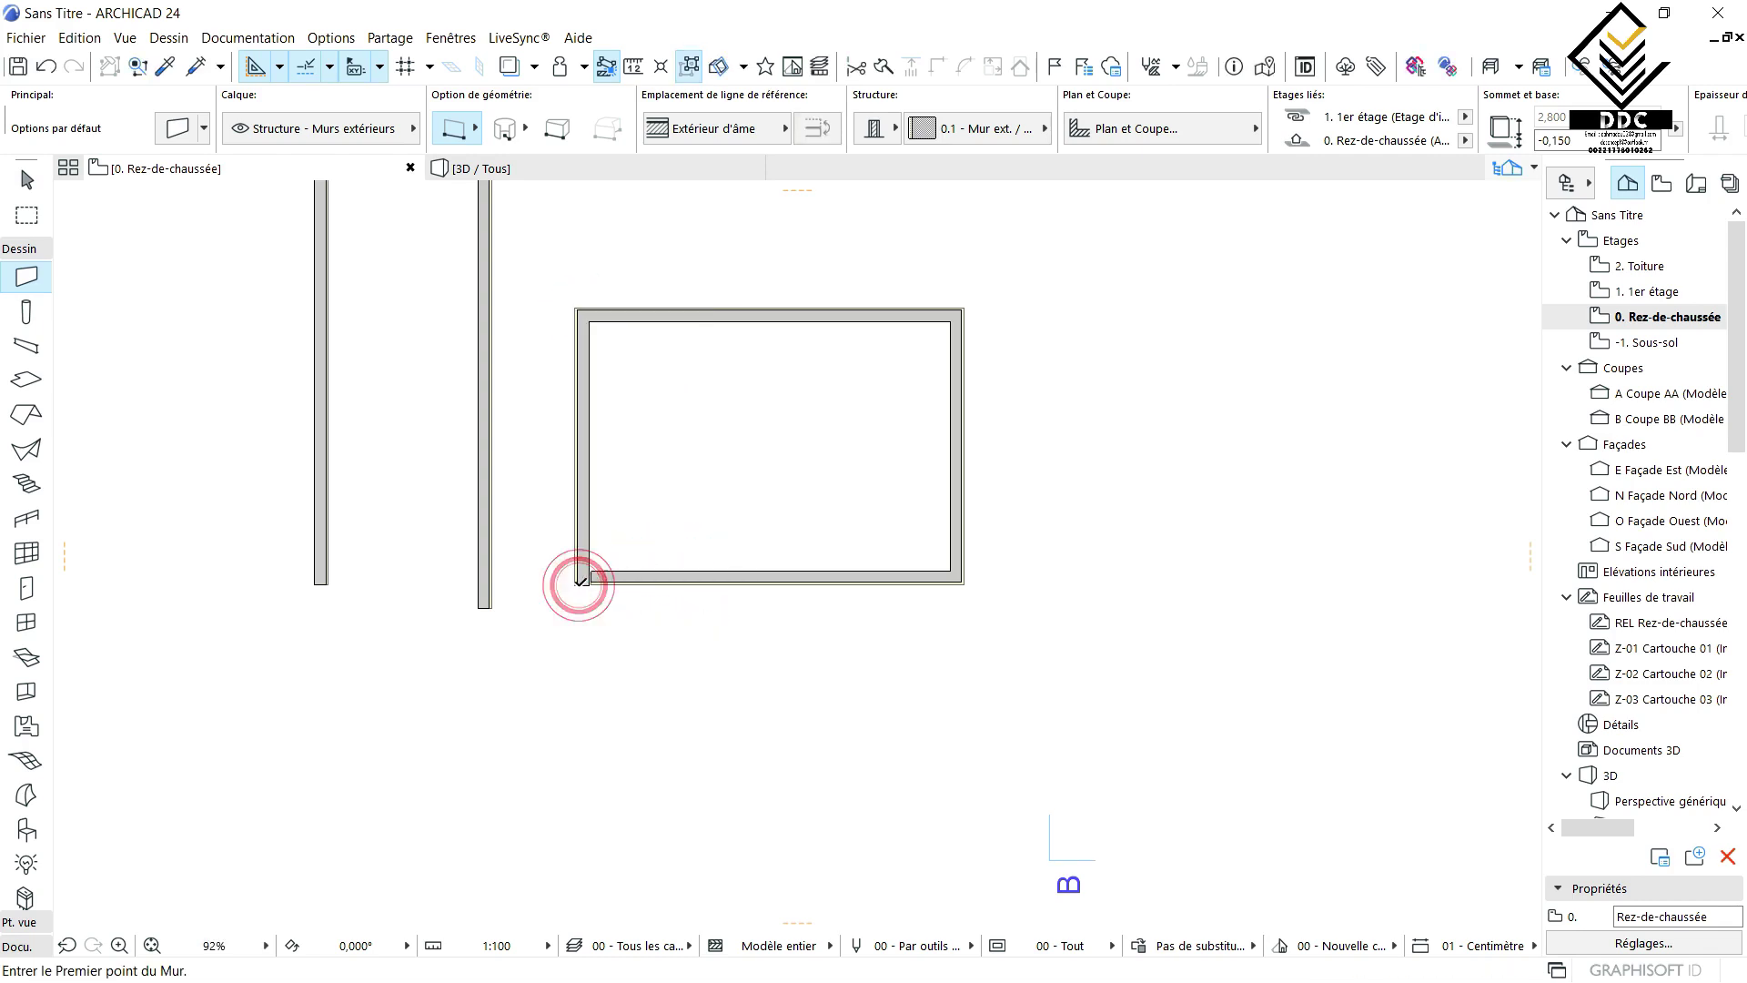
scroll(576, 587, up, 6)
scroll(661, 531, down, 7)
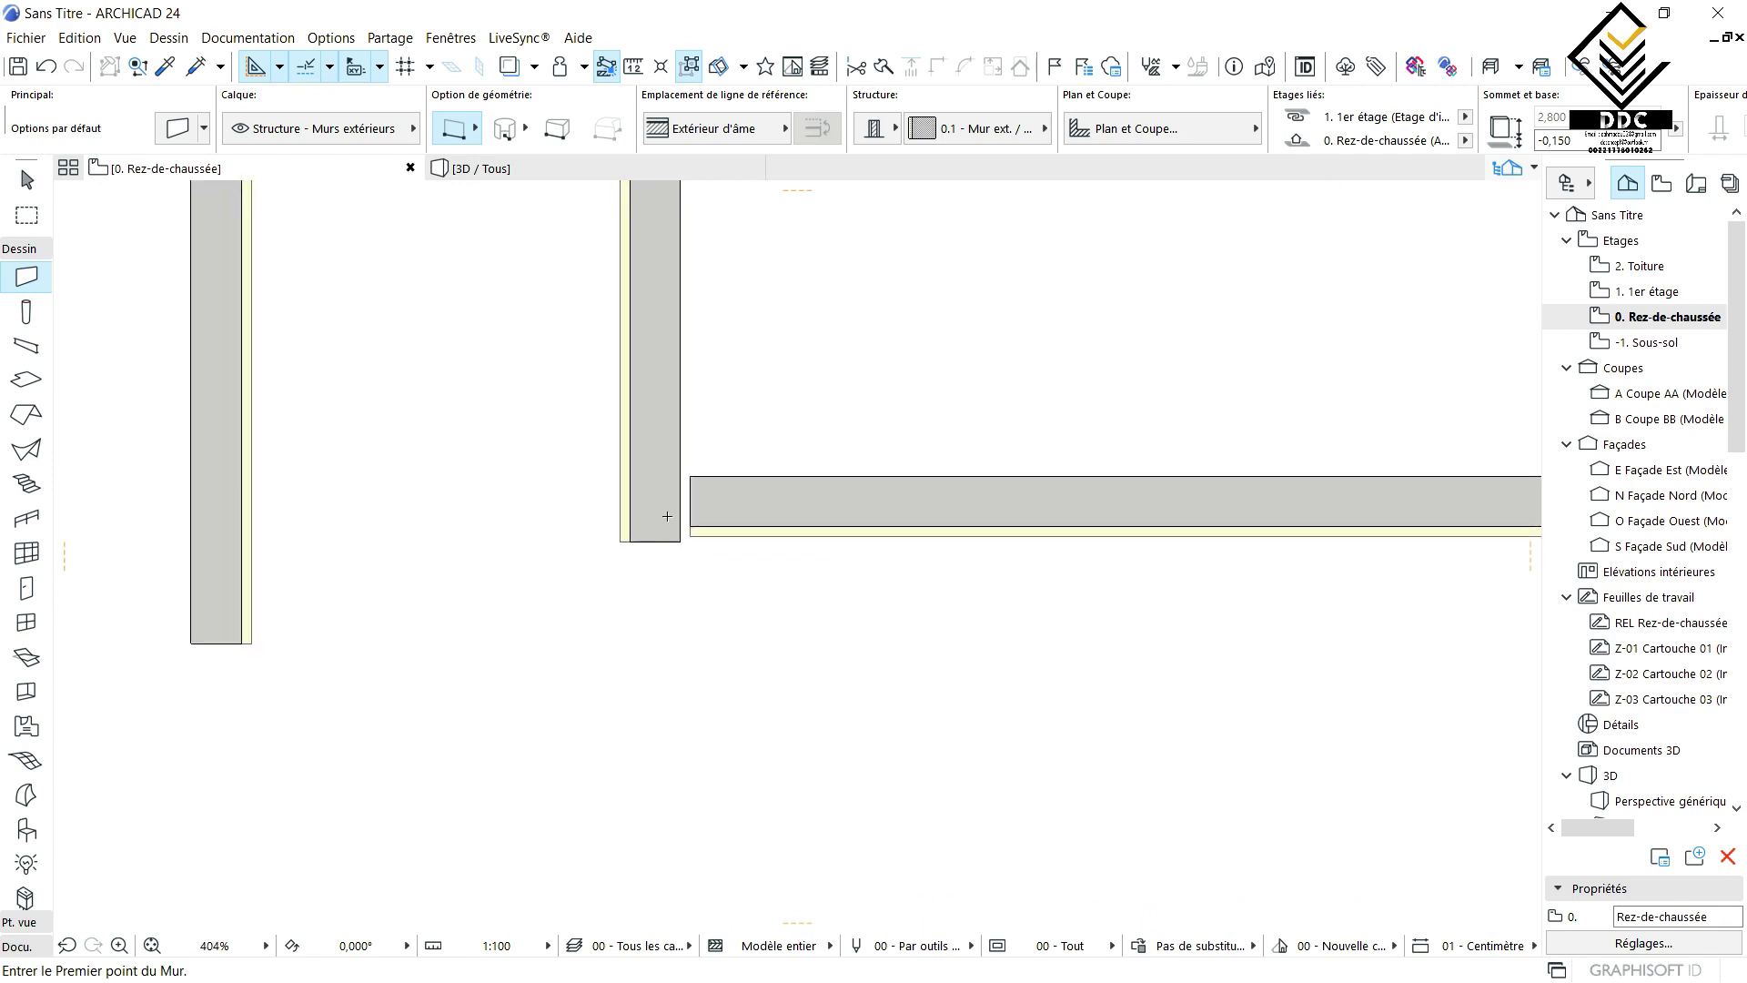
- Set the wall geometry method to chained straight walls
click(472, 136)
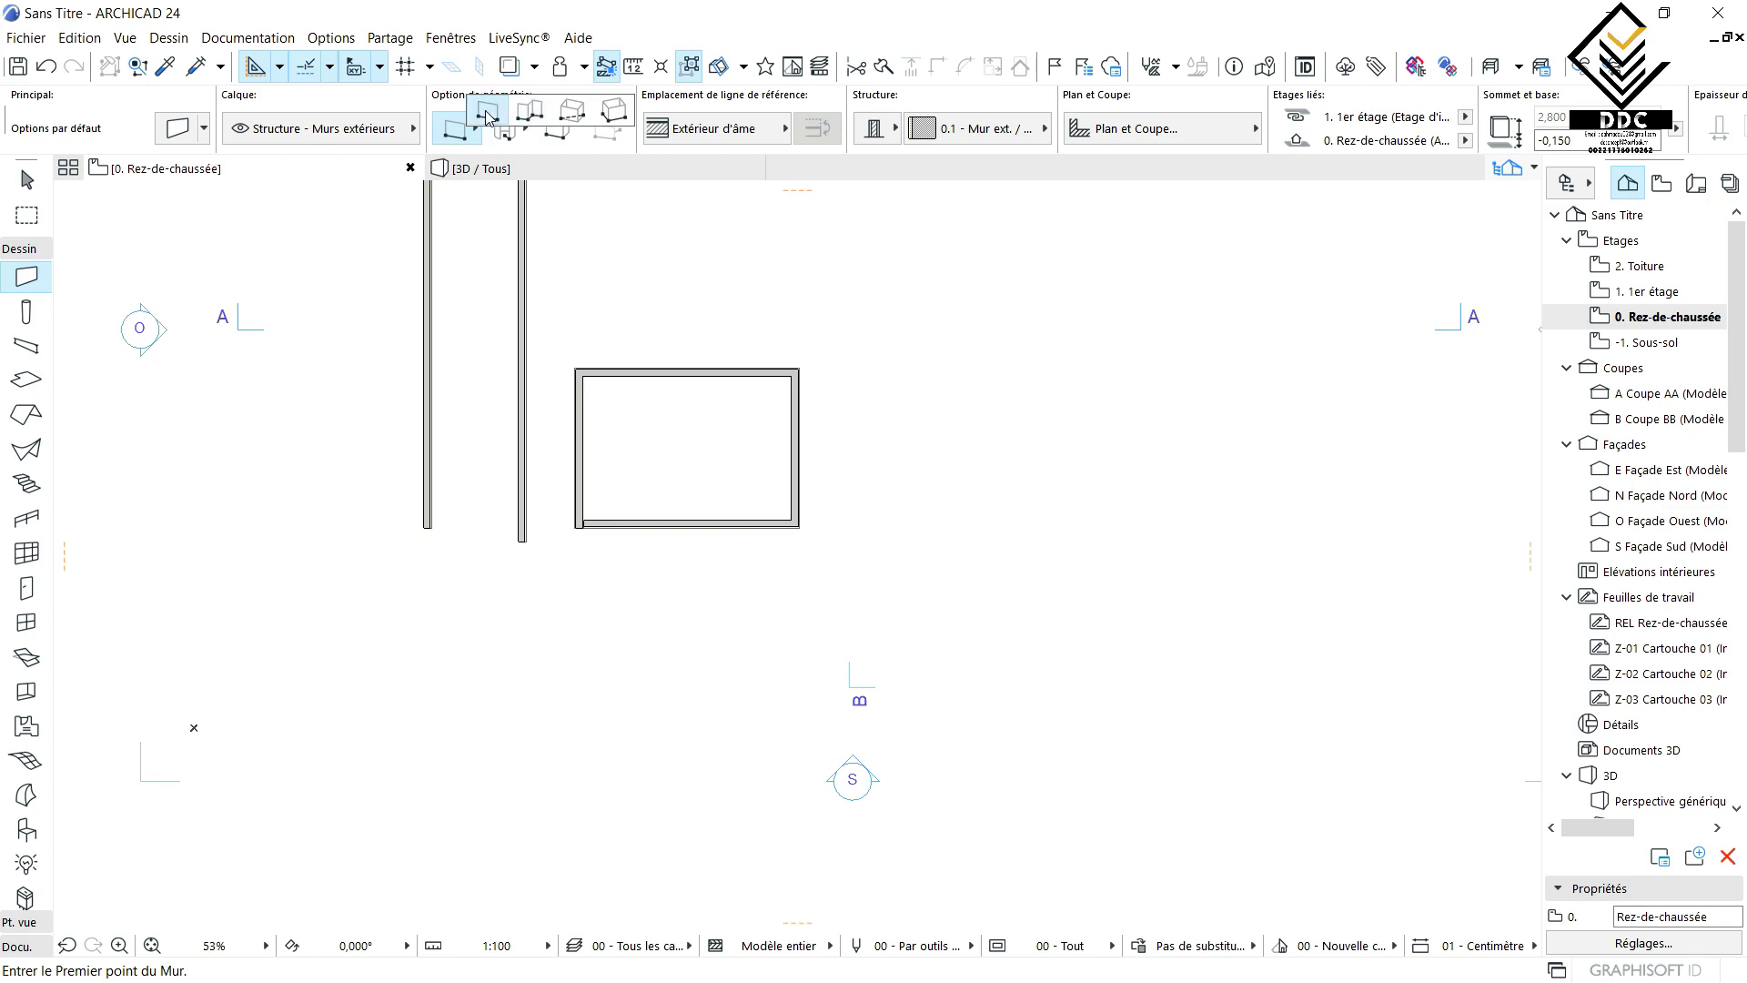
click(476, 334)
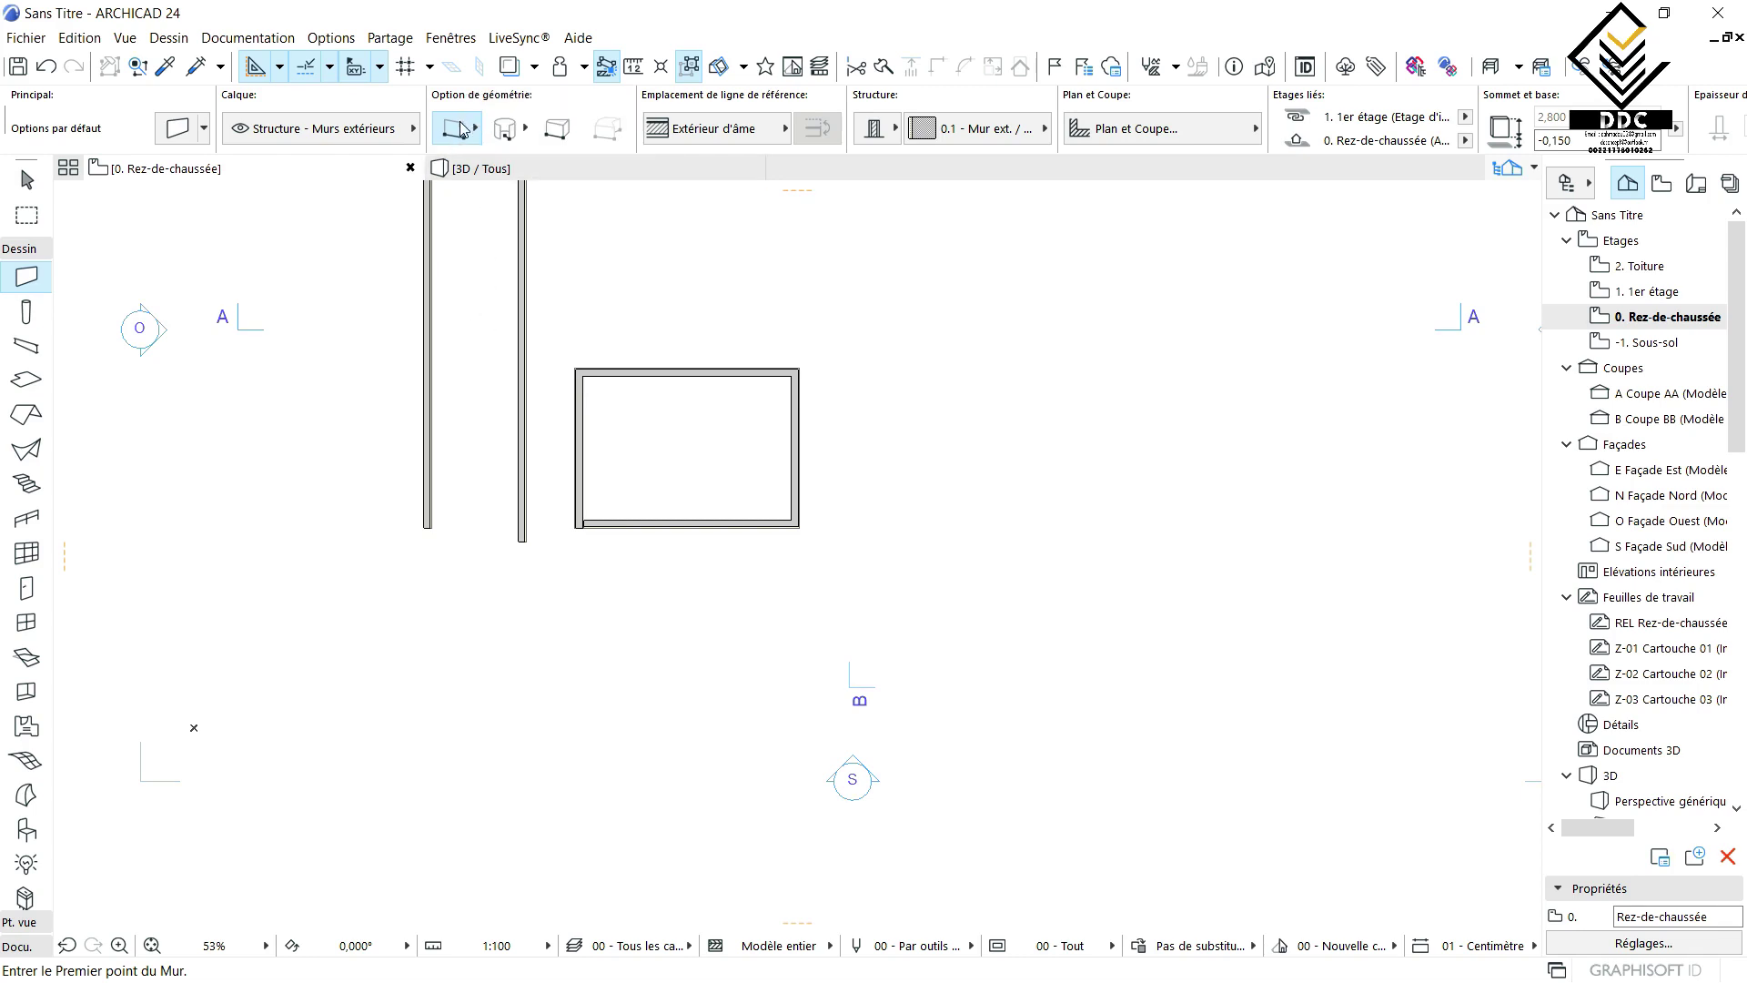
click(459, 134)
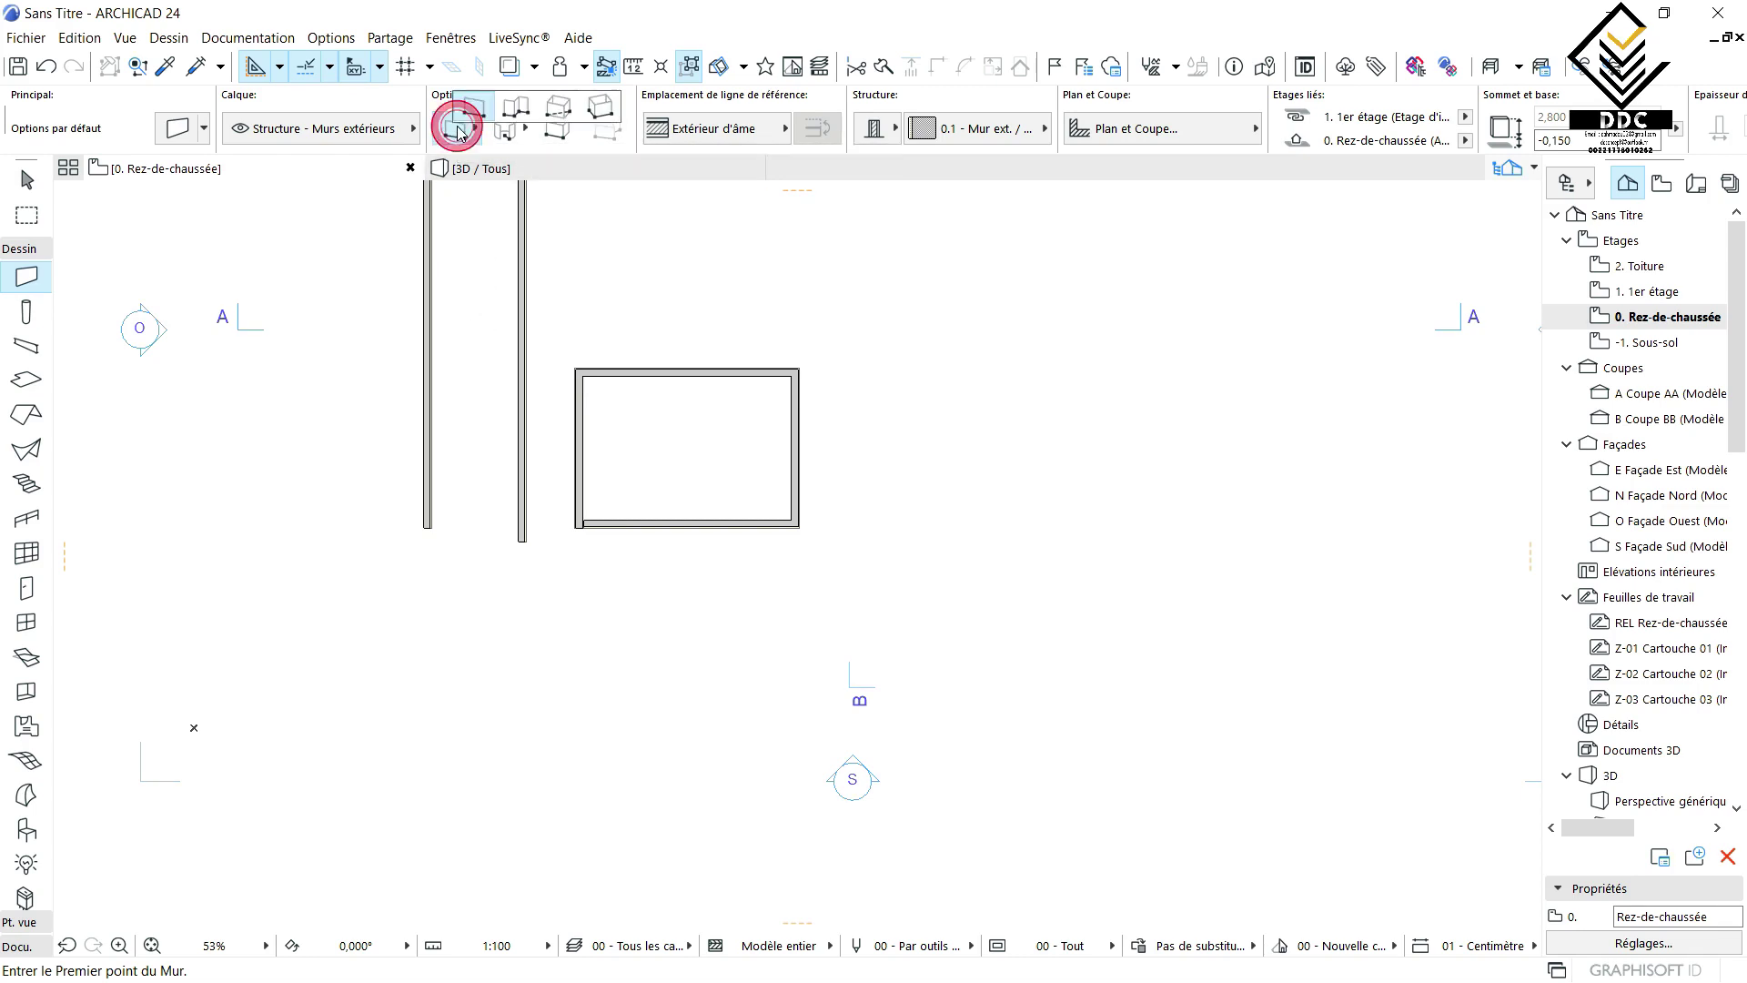
click(510, 112)
scroll(564, 364, down, 3)
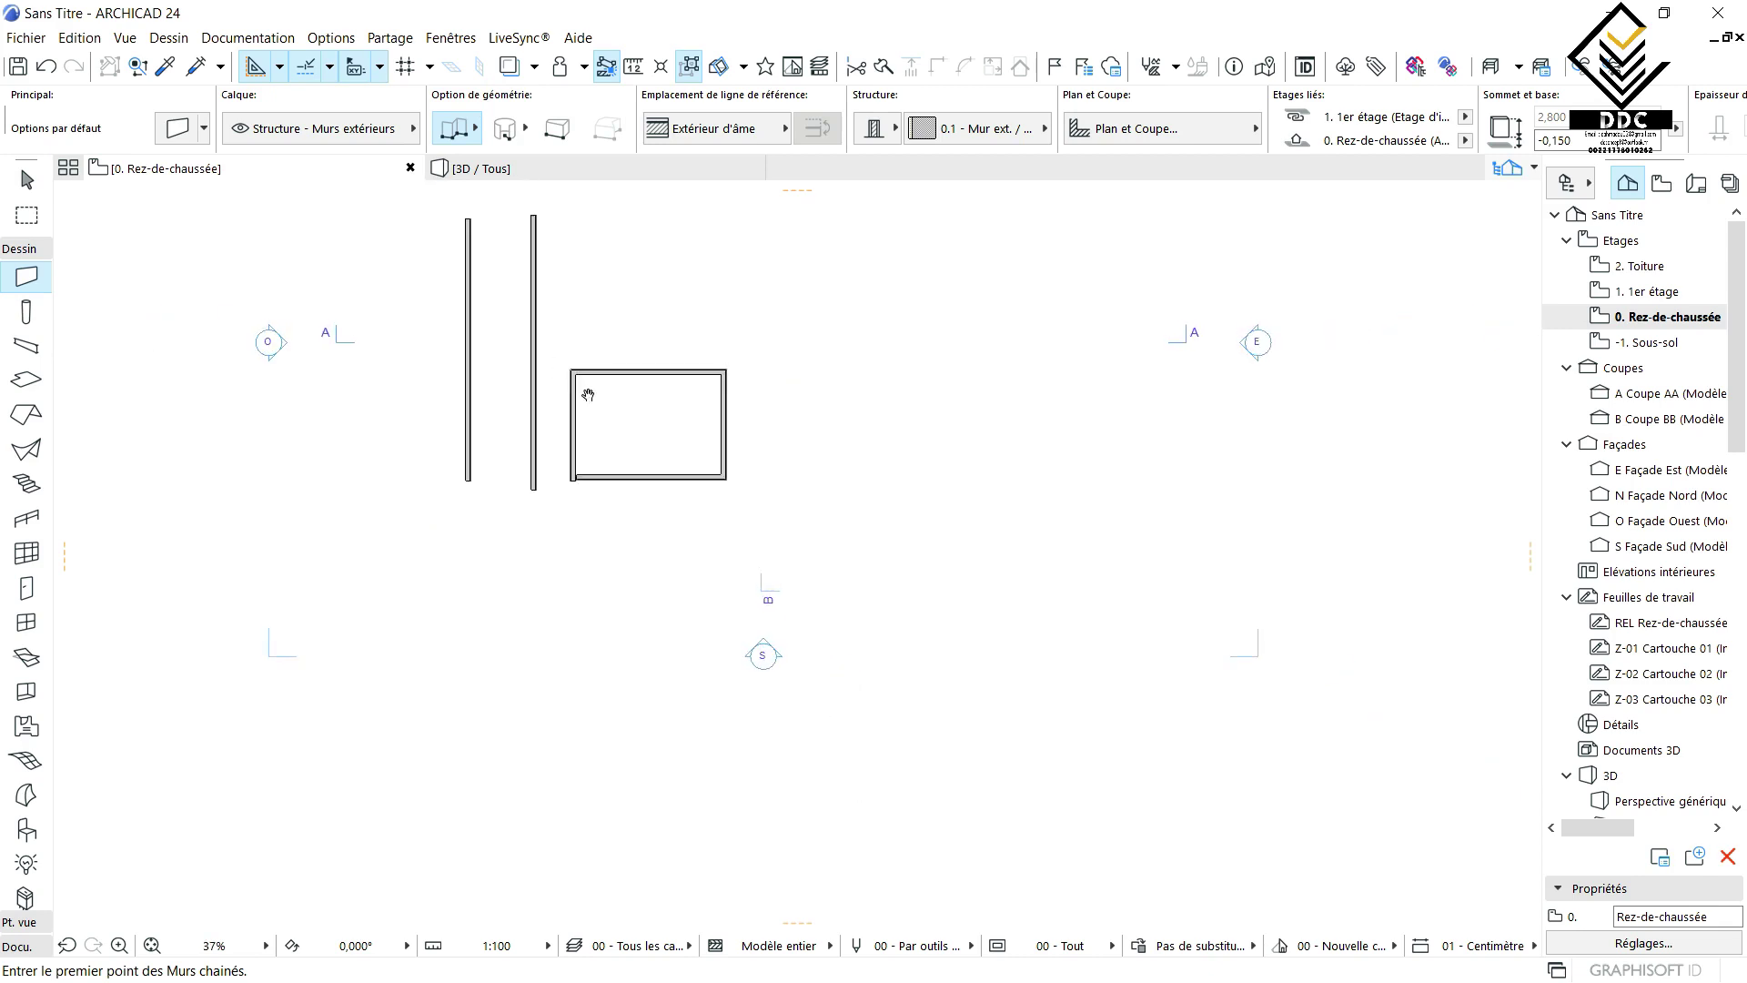
scroll(543, 359, up, 3)
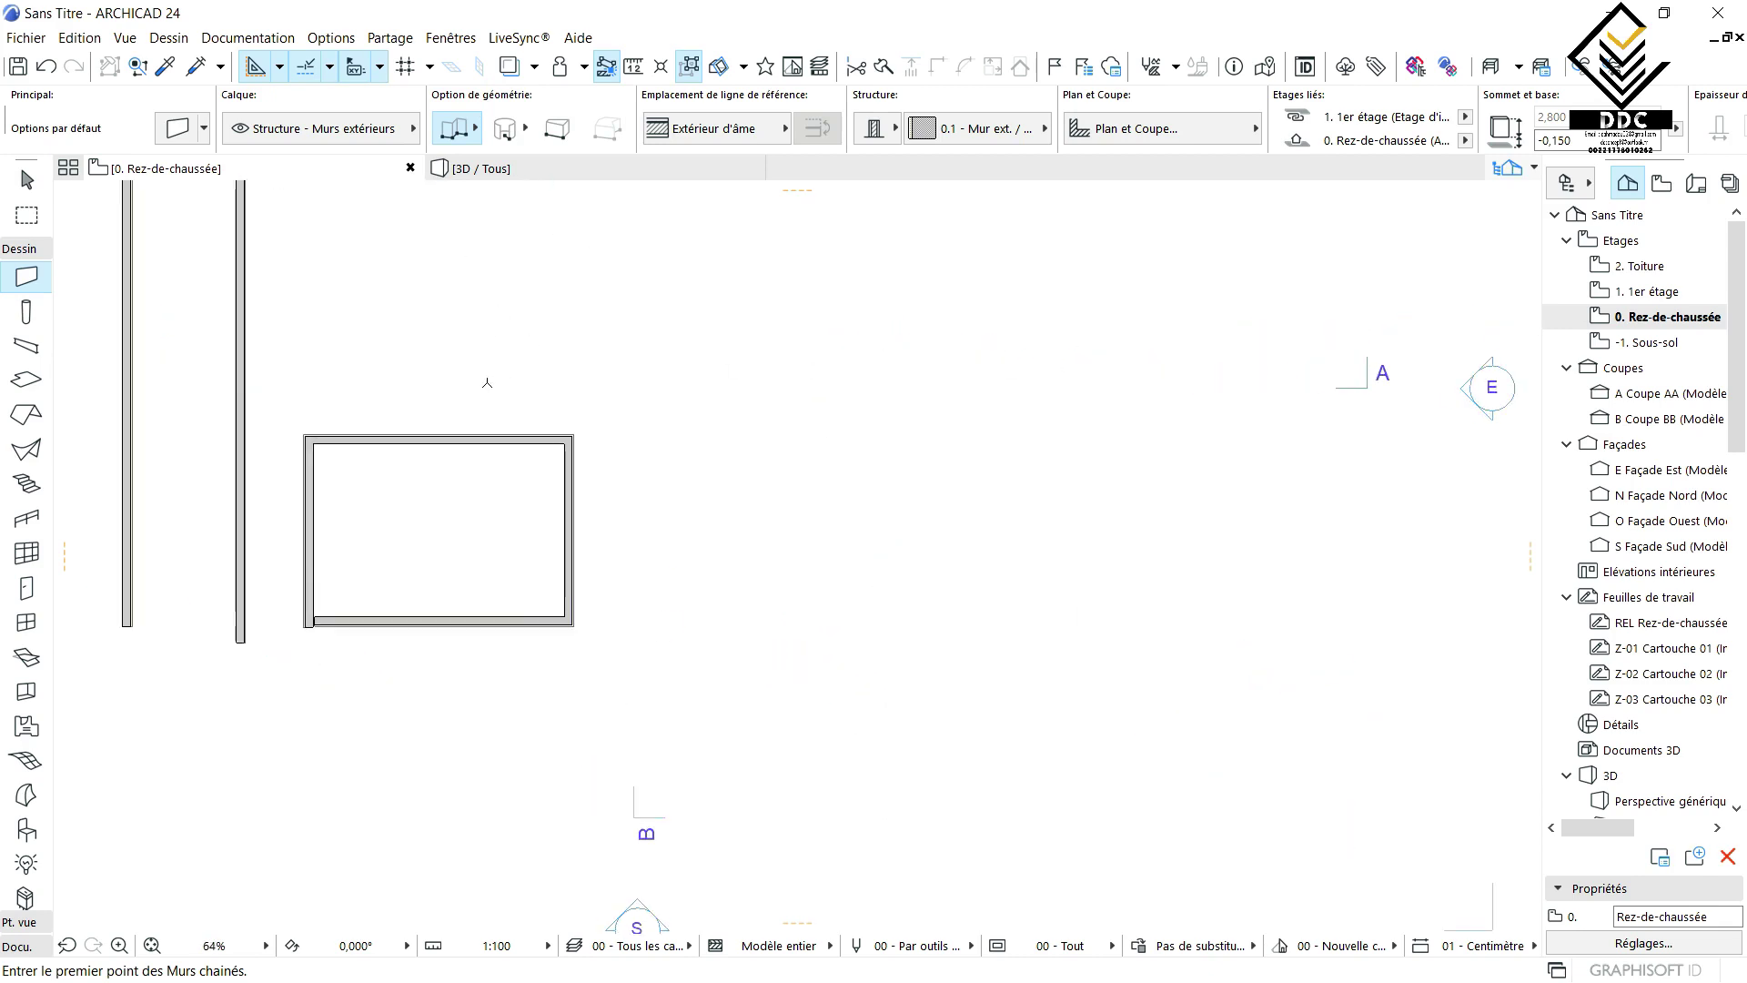
scroll(667, 438, down, 1)
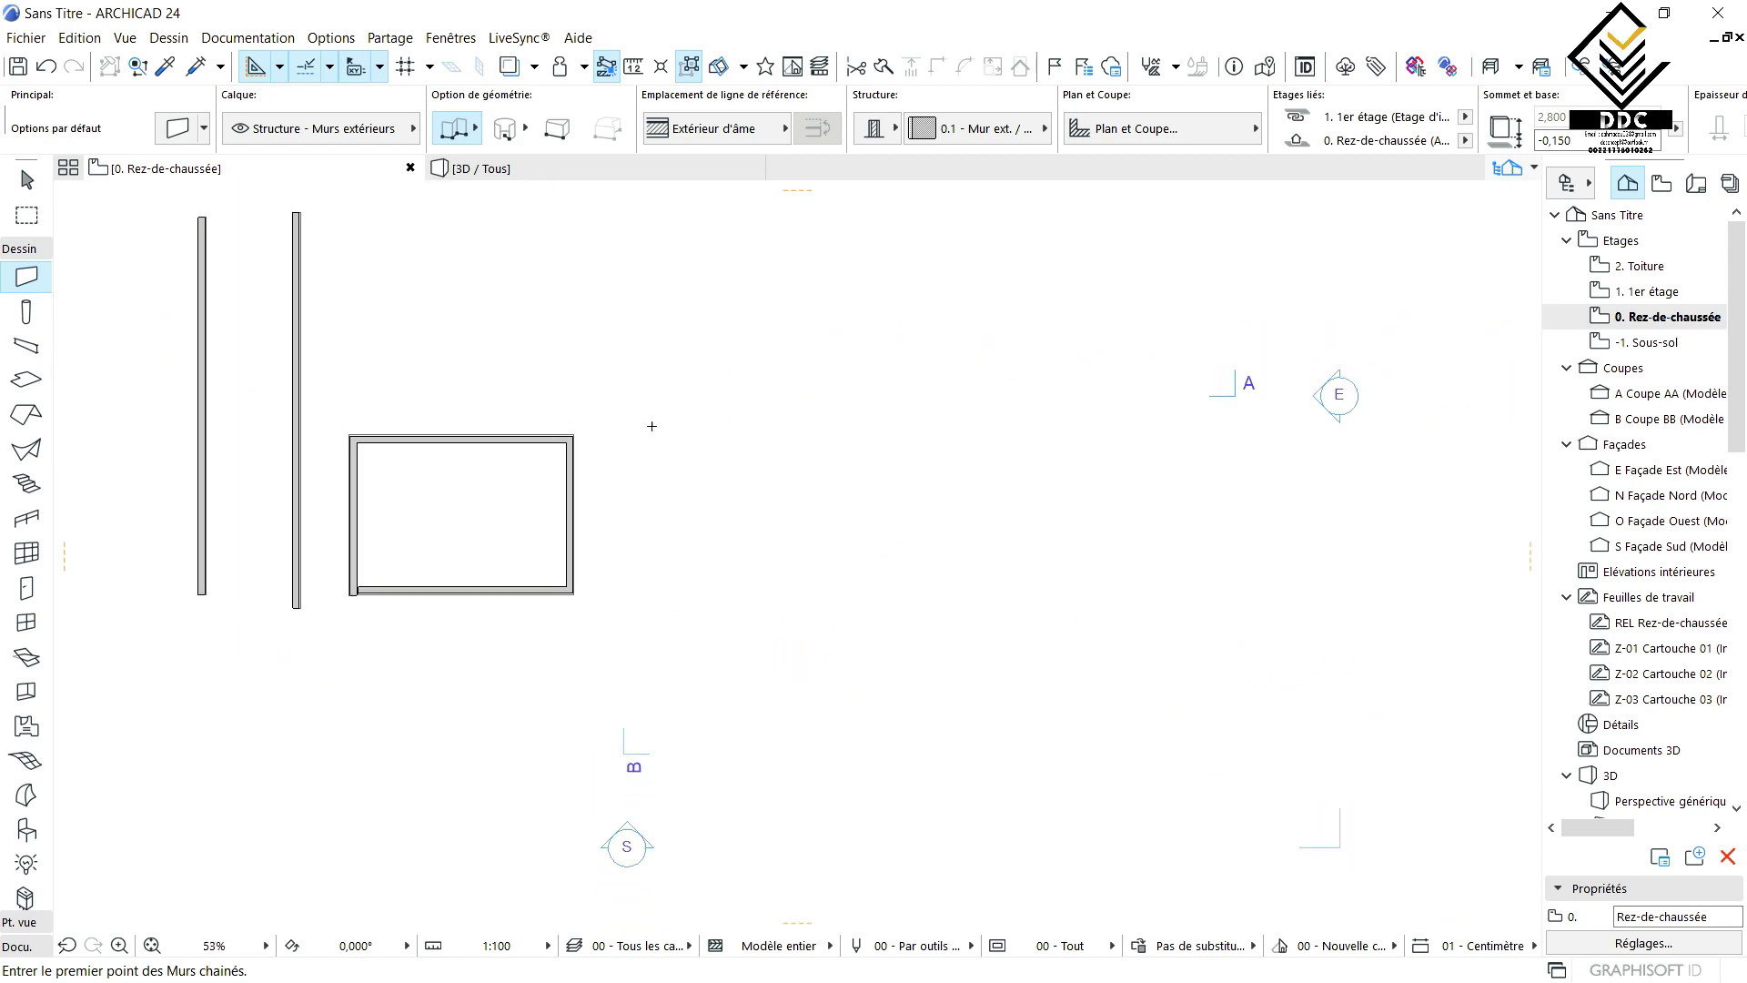
scroll(652, 426, down, 2)
scroll(701, 526, up, 4)
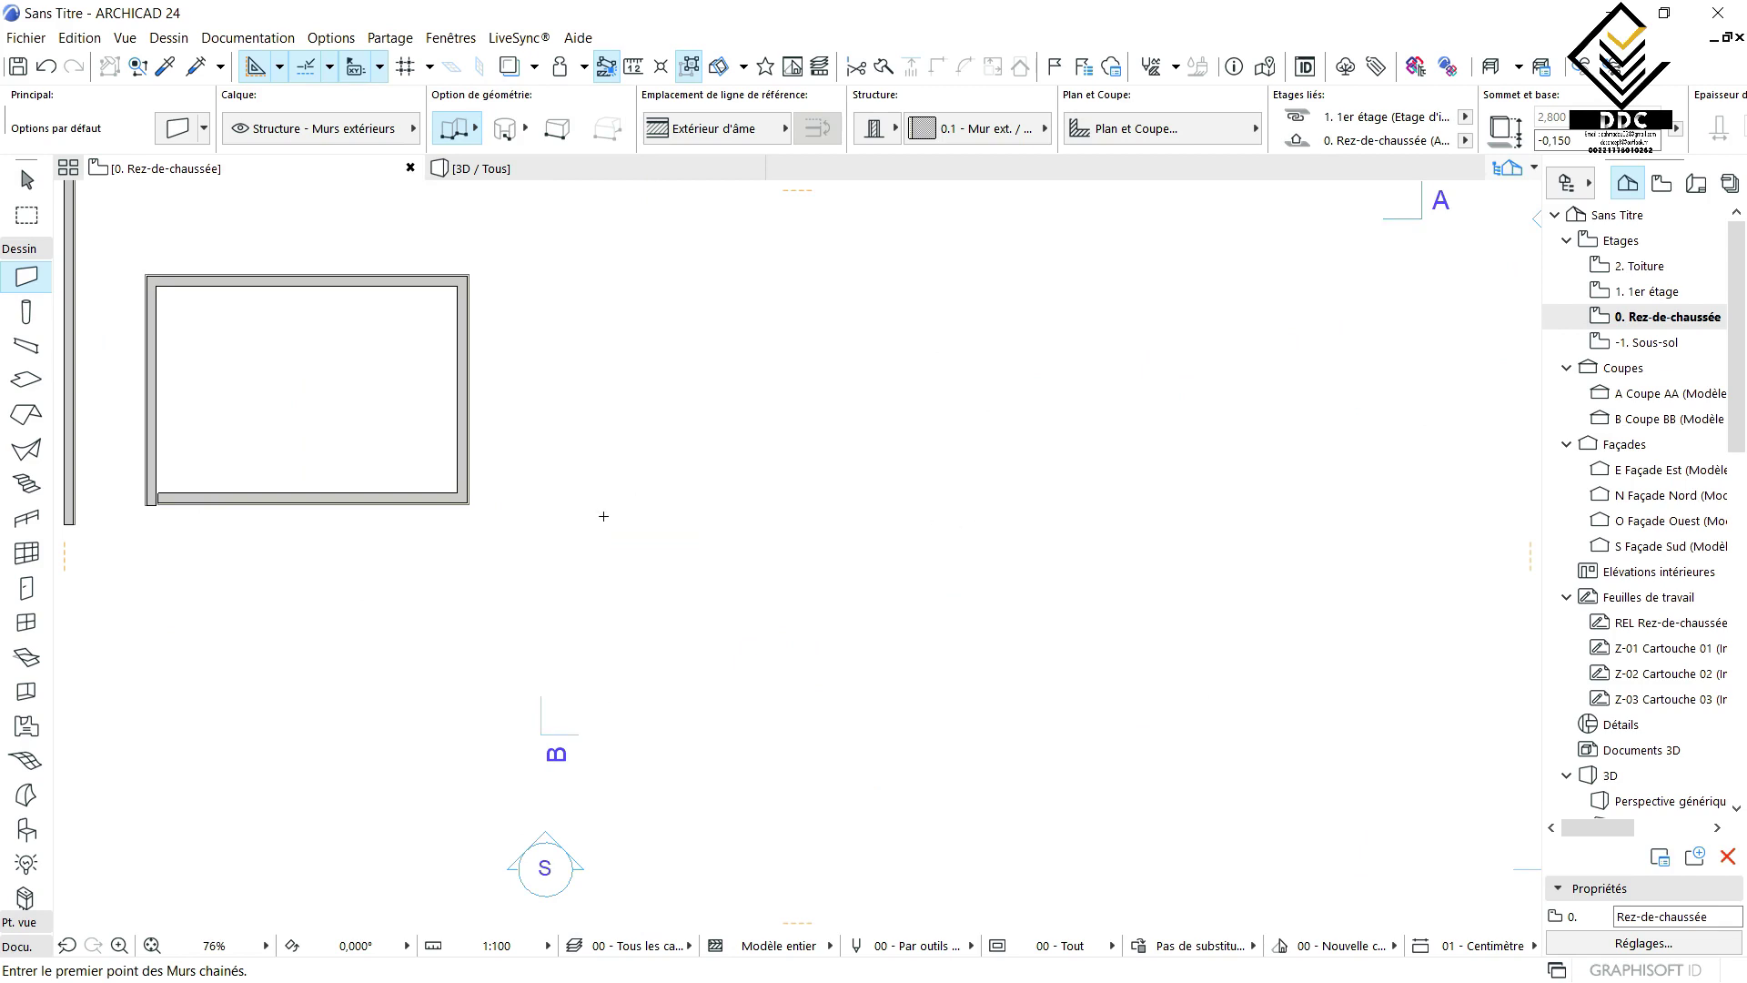
- Draw one continuous open zigzag chain of 14 exterior wall segments in the empty area beside the rectangle, starting with a horizontal segment about 7 m long
click(629, 518)
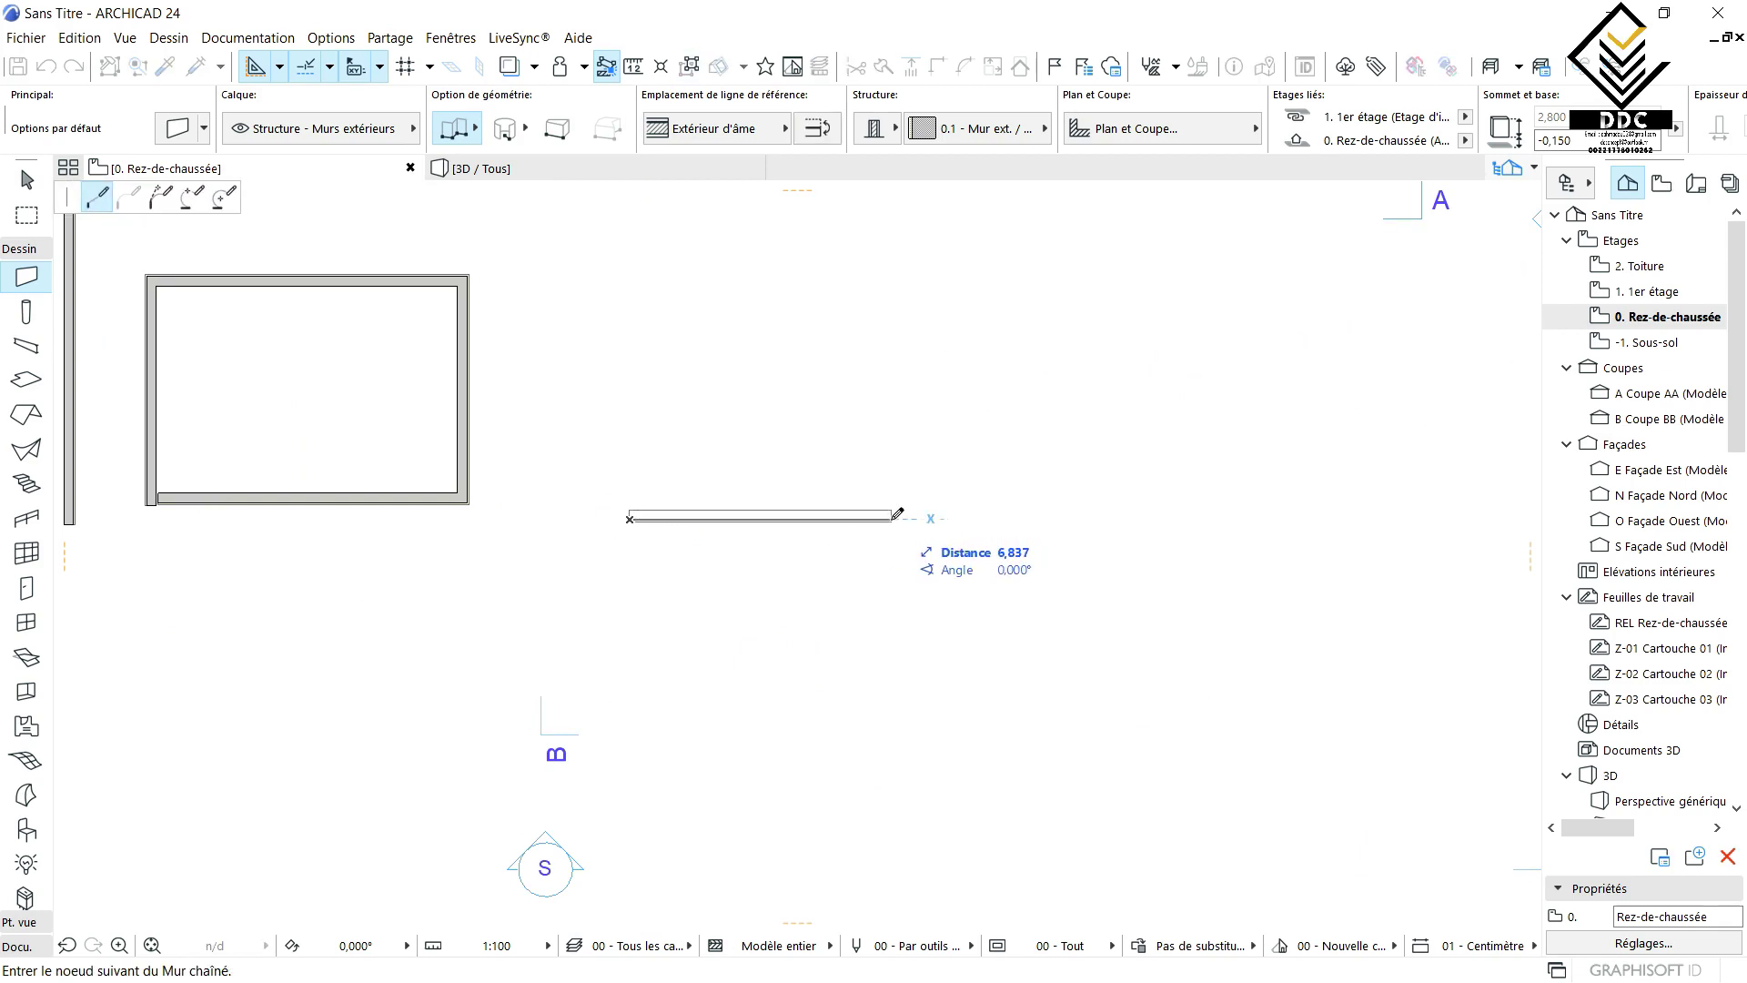
click(896, 517)
click(897, 447)
click(704, 453)
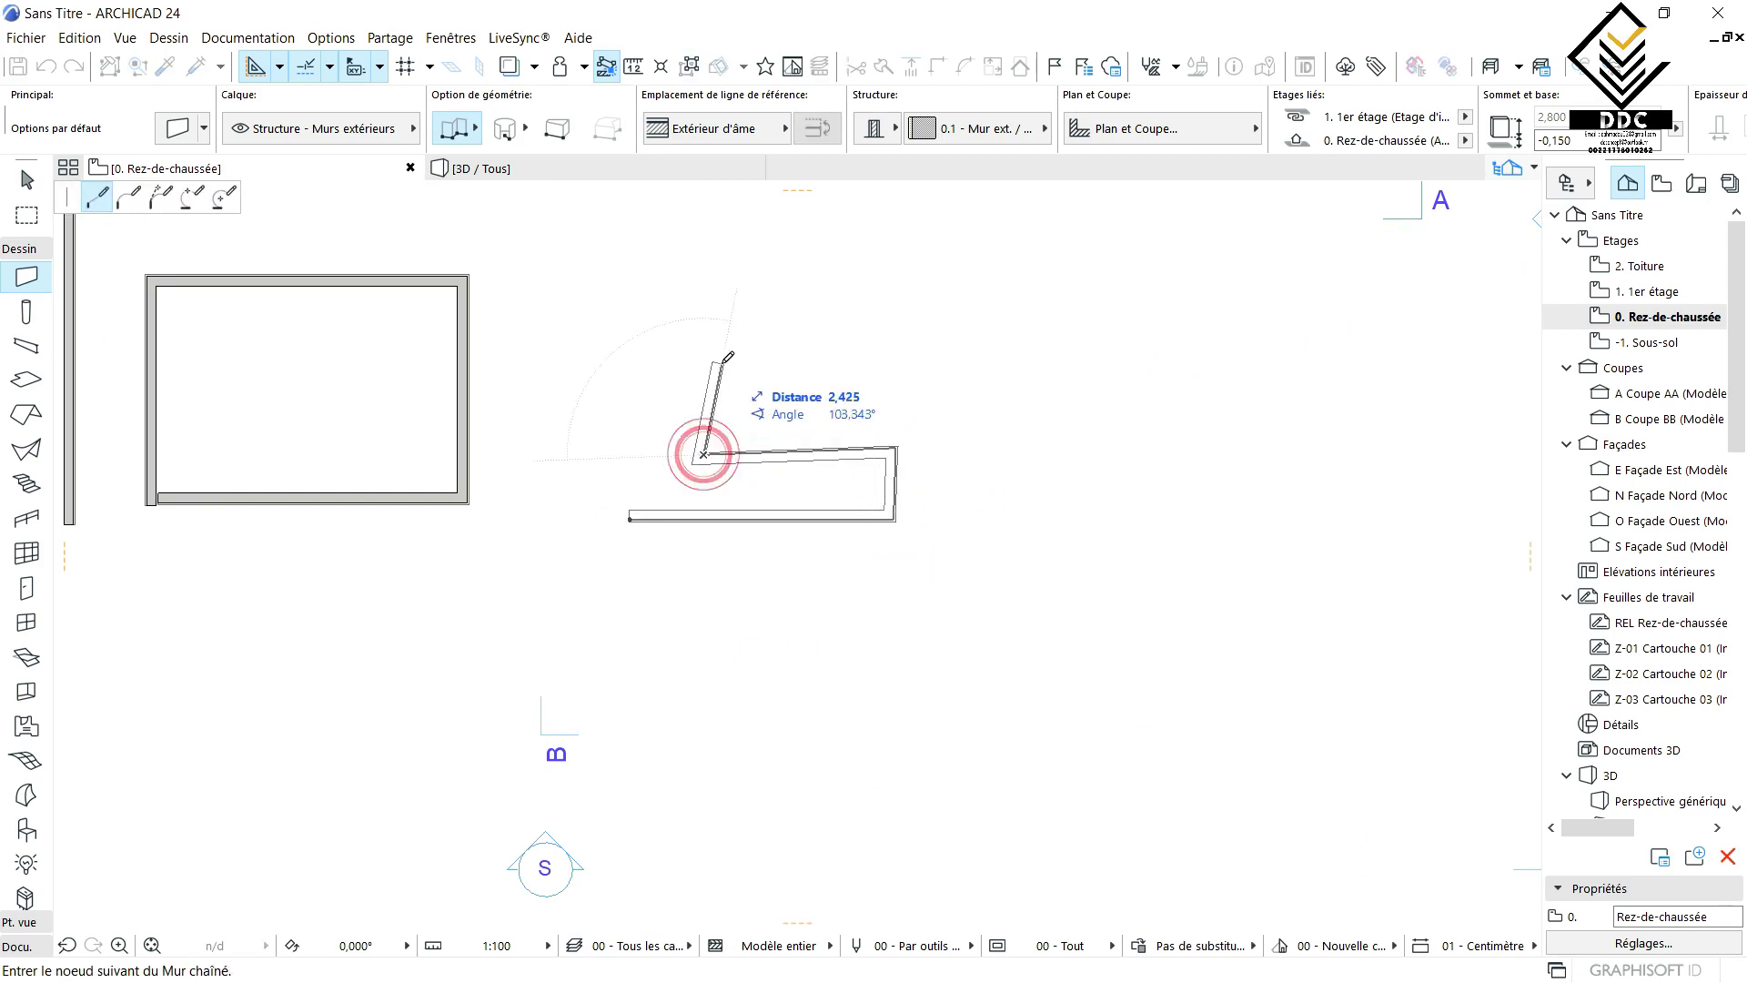
click(719, 360)
click(860, 403)
click(861, 261)
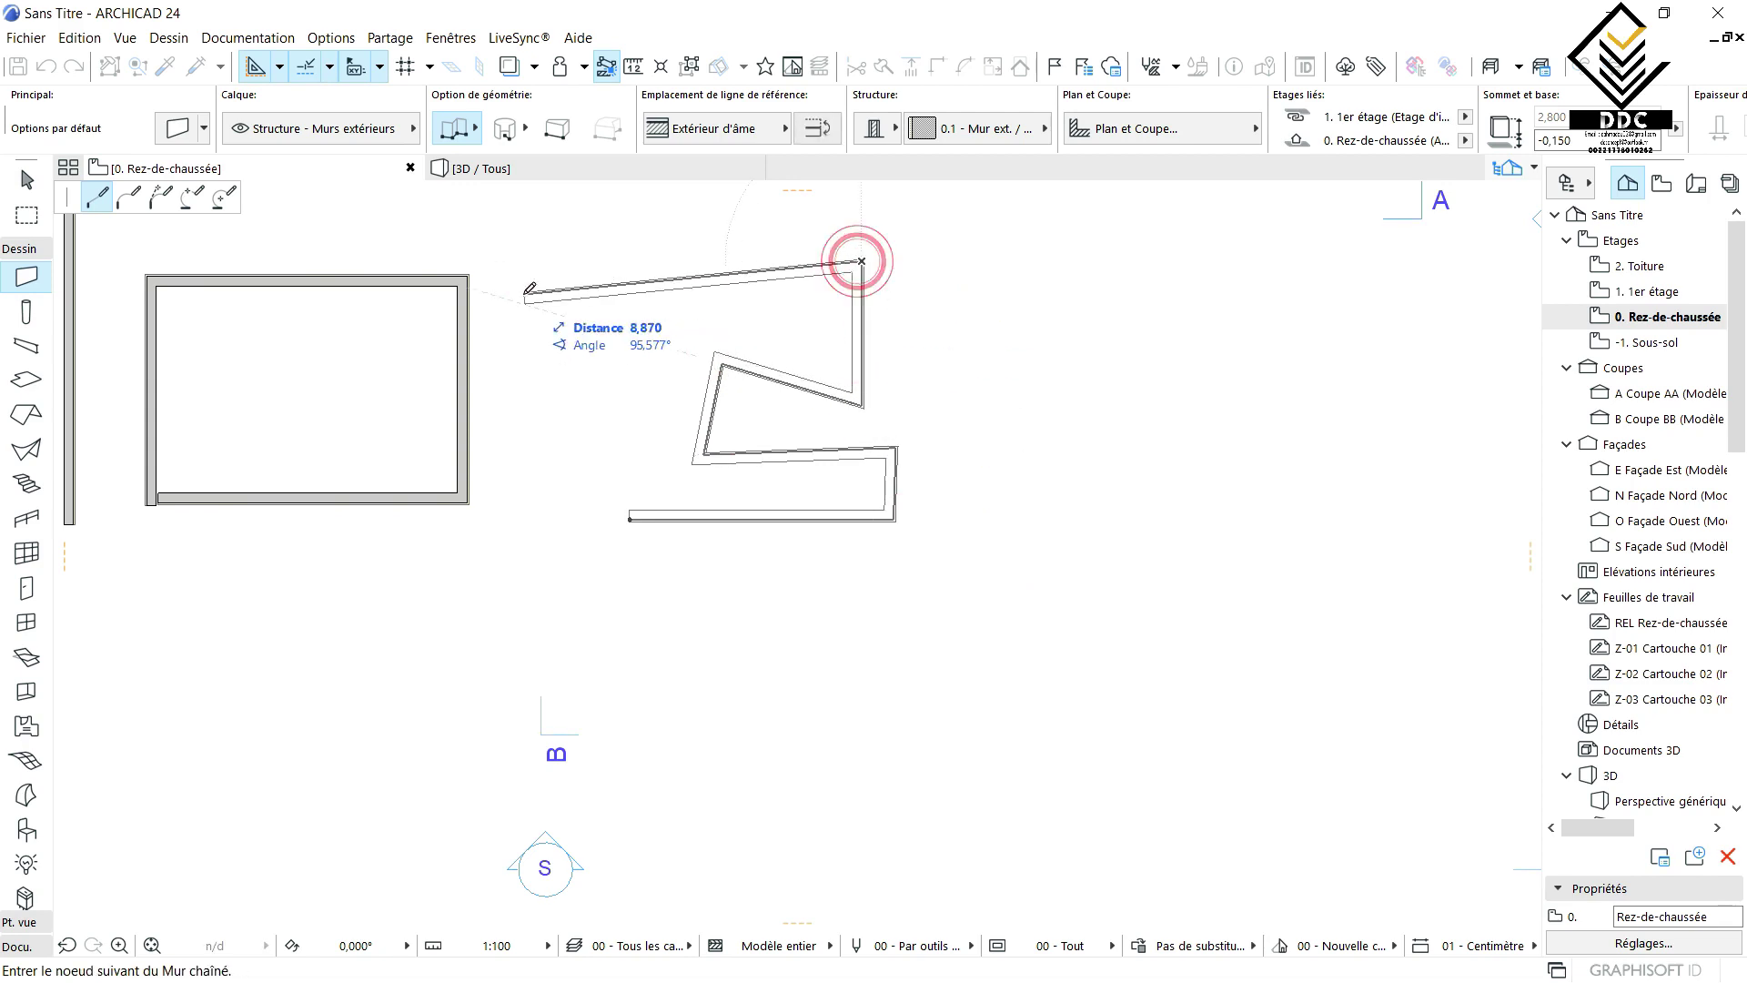
click(565, 282)
click(839, 219)
click(1009, 266)
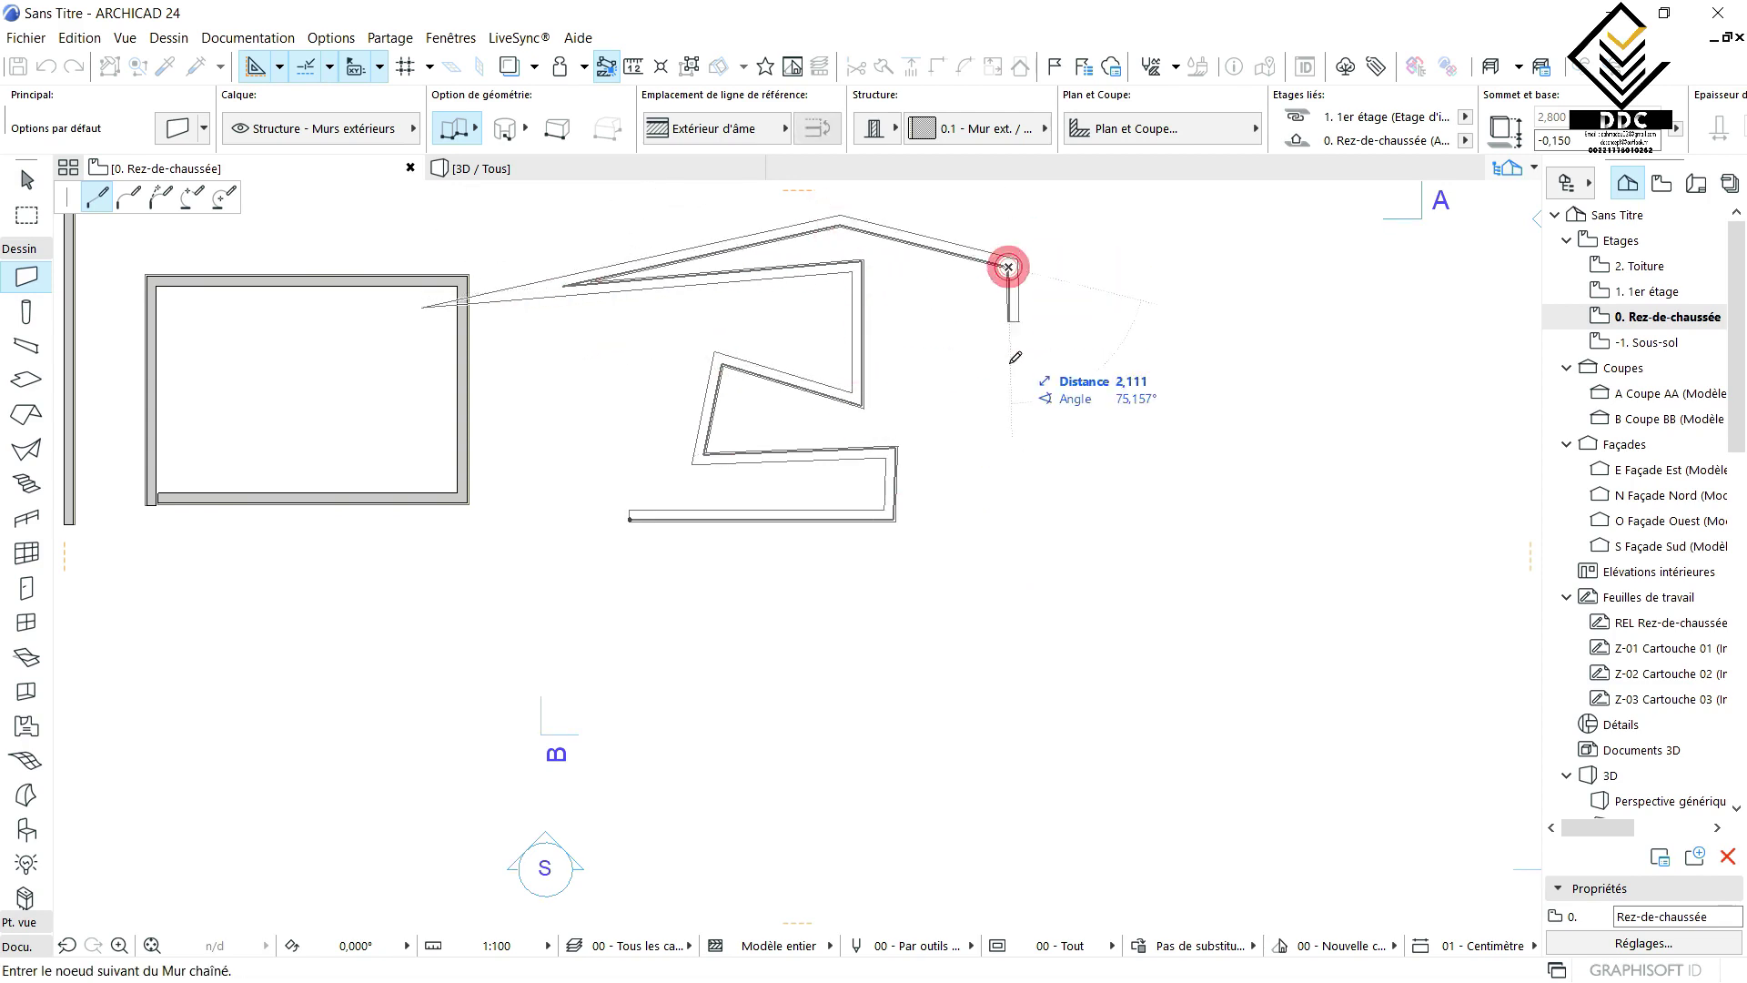
click(1008, 441)
click(1115, 490)
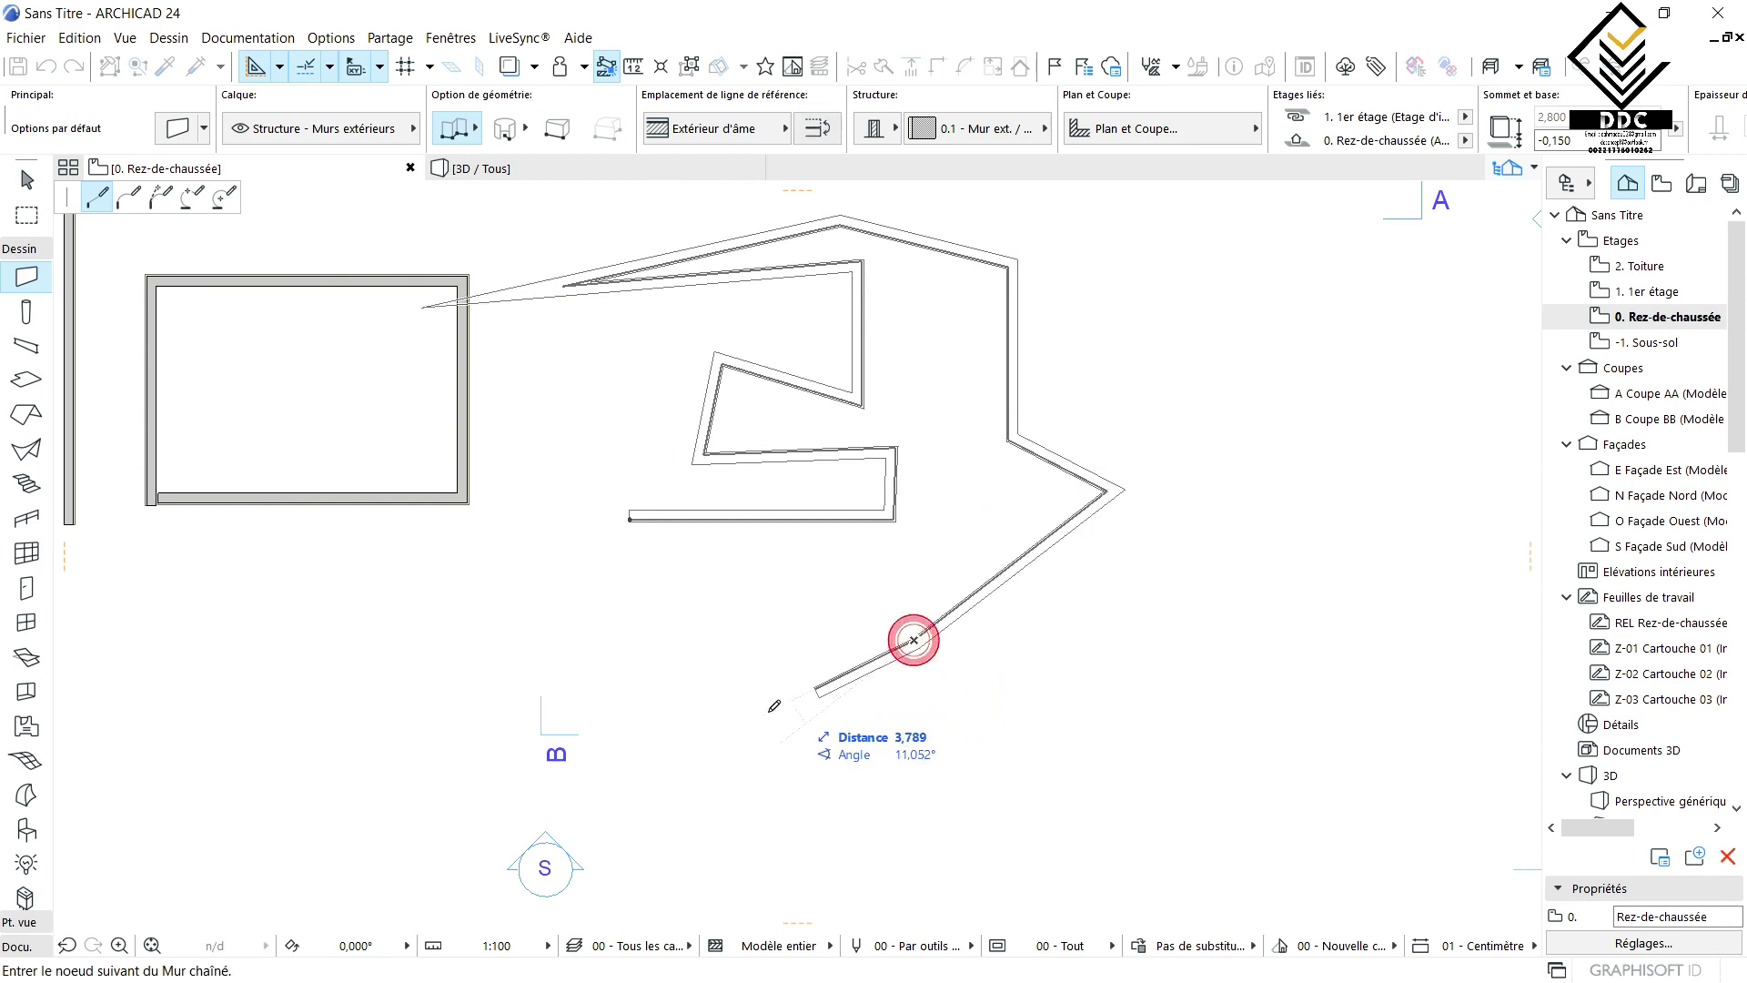
click(721, 708)
double_click(564, 644)
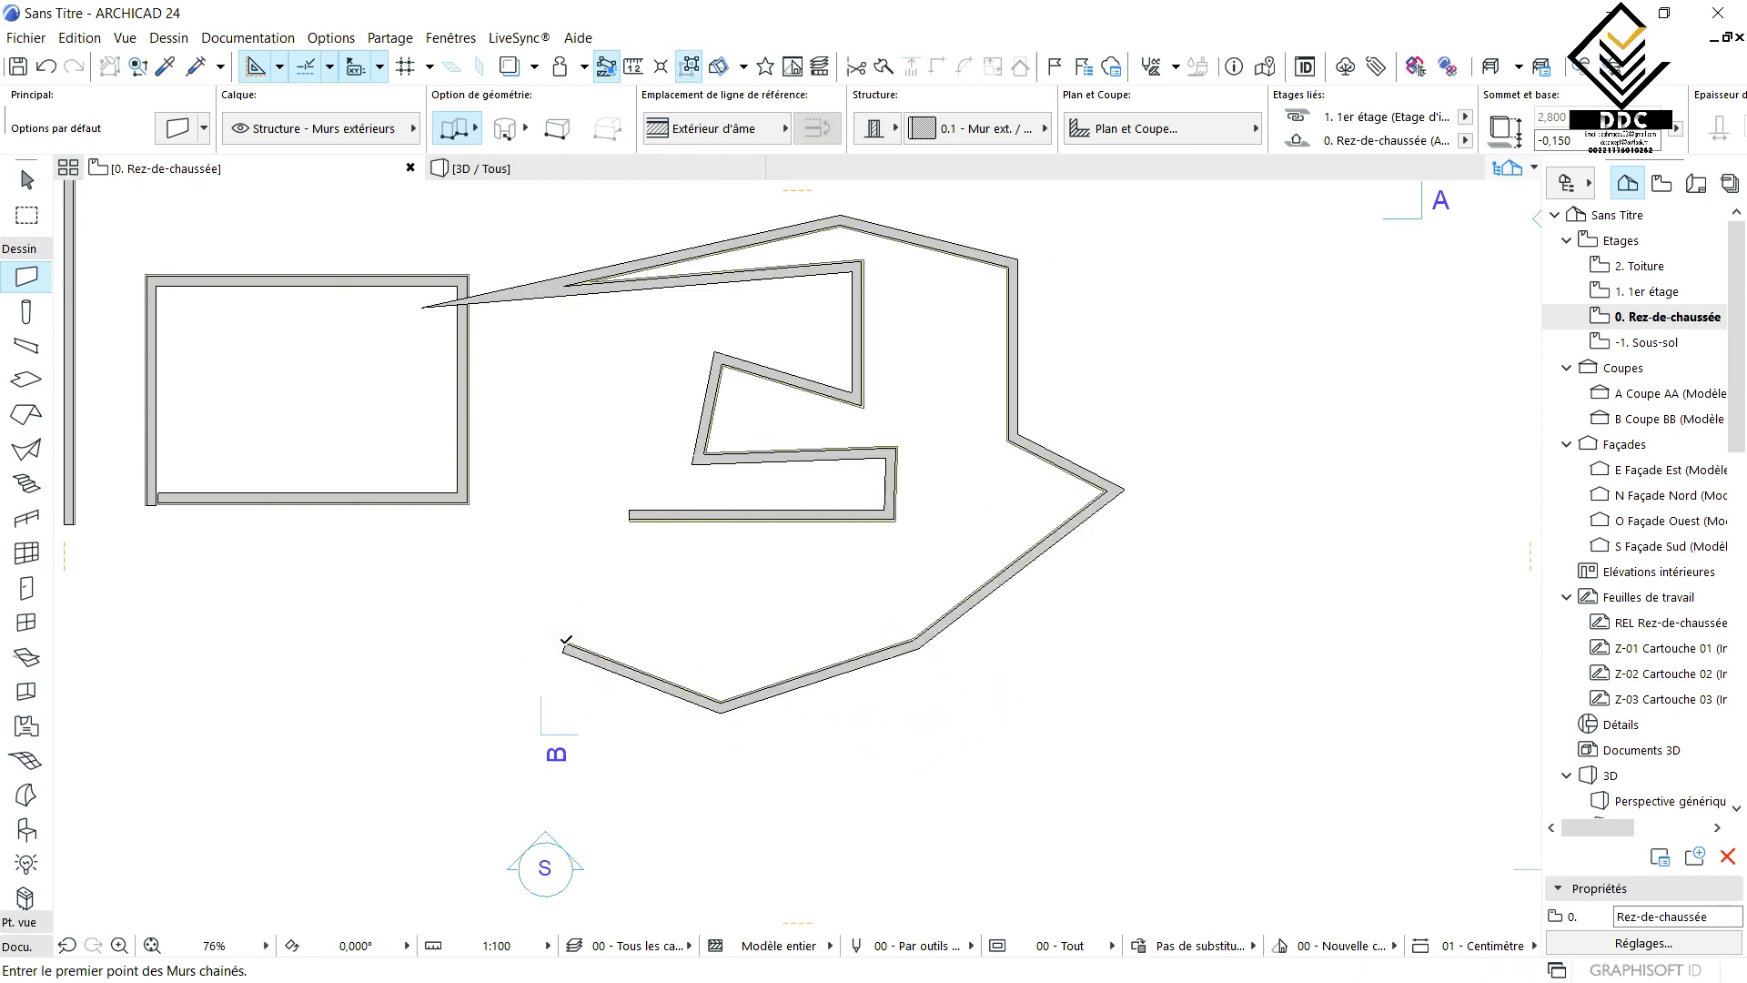
scroll(710, 599, down, 2)
- Examine the single and chained walls in the 3D view from several angles
click(625, 168)
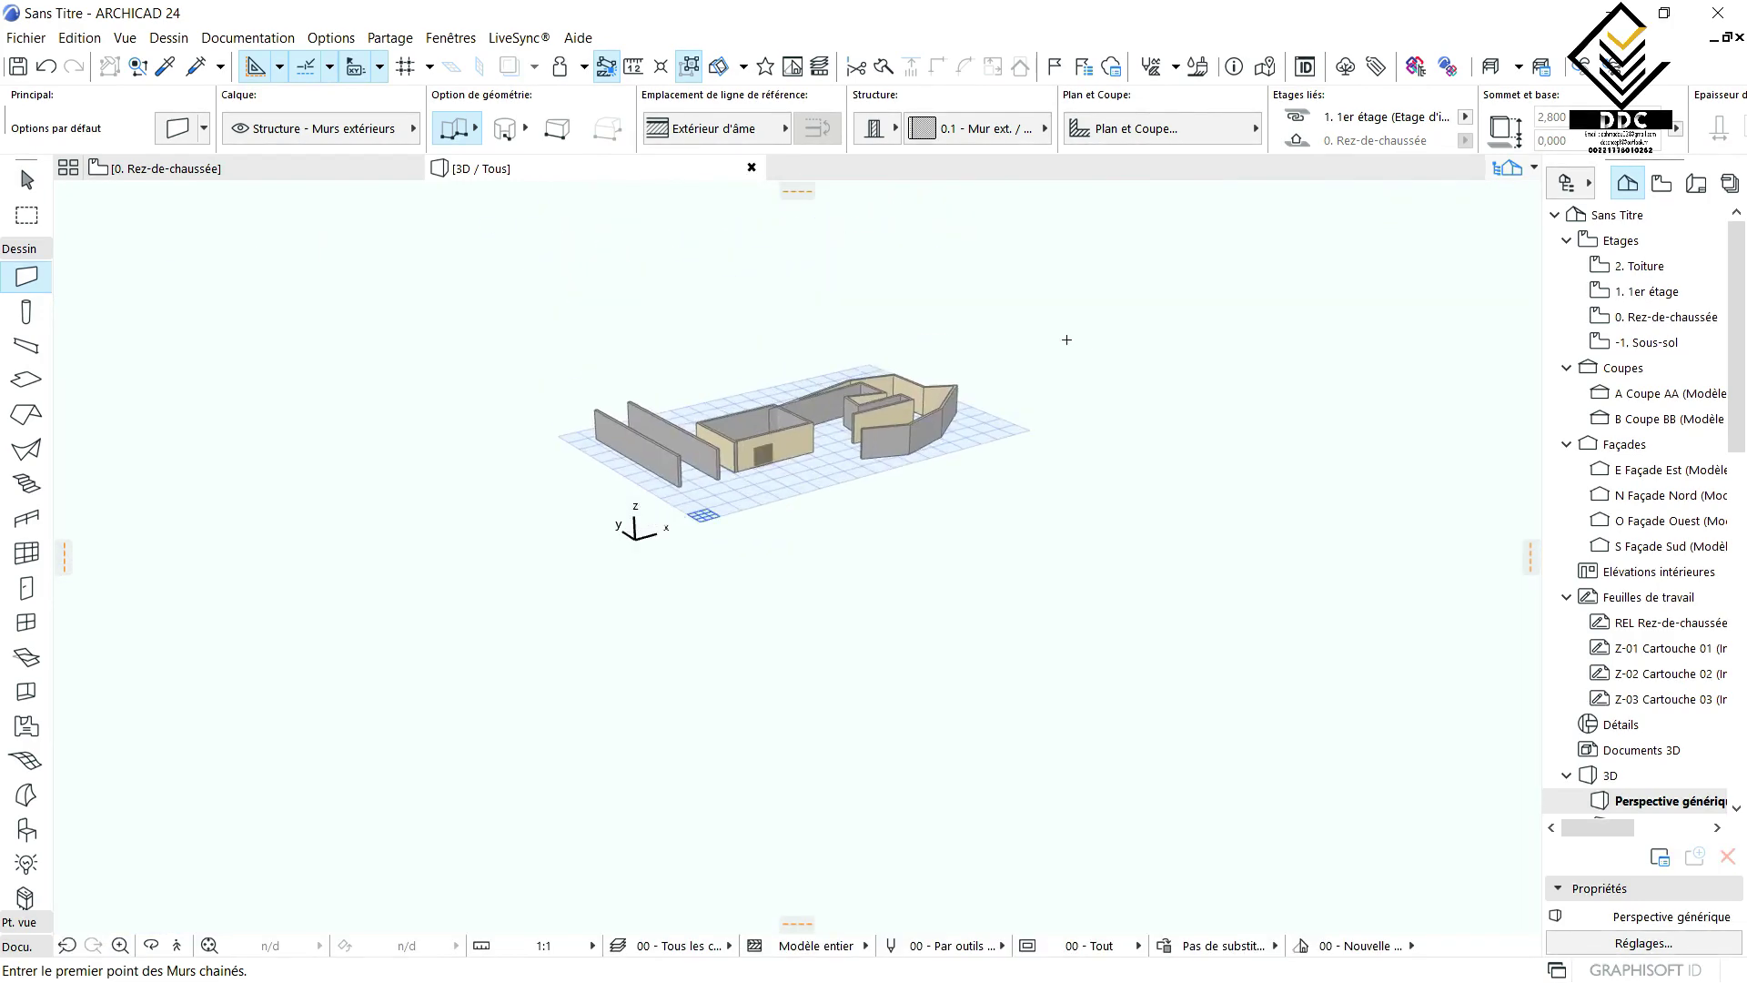
scroll(819, 507, up, 10)
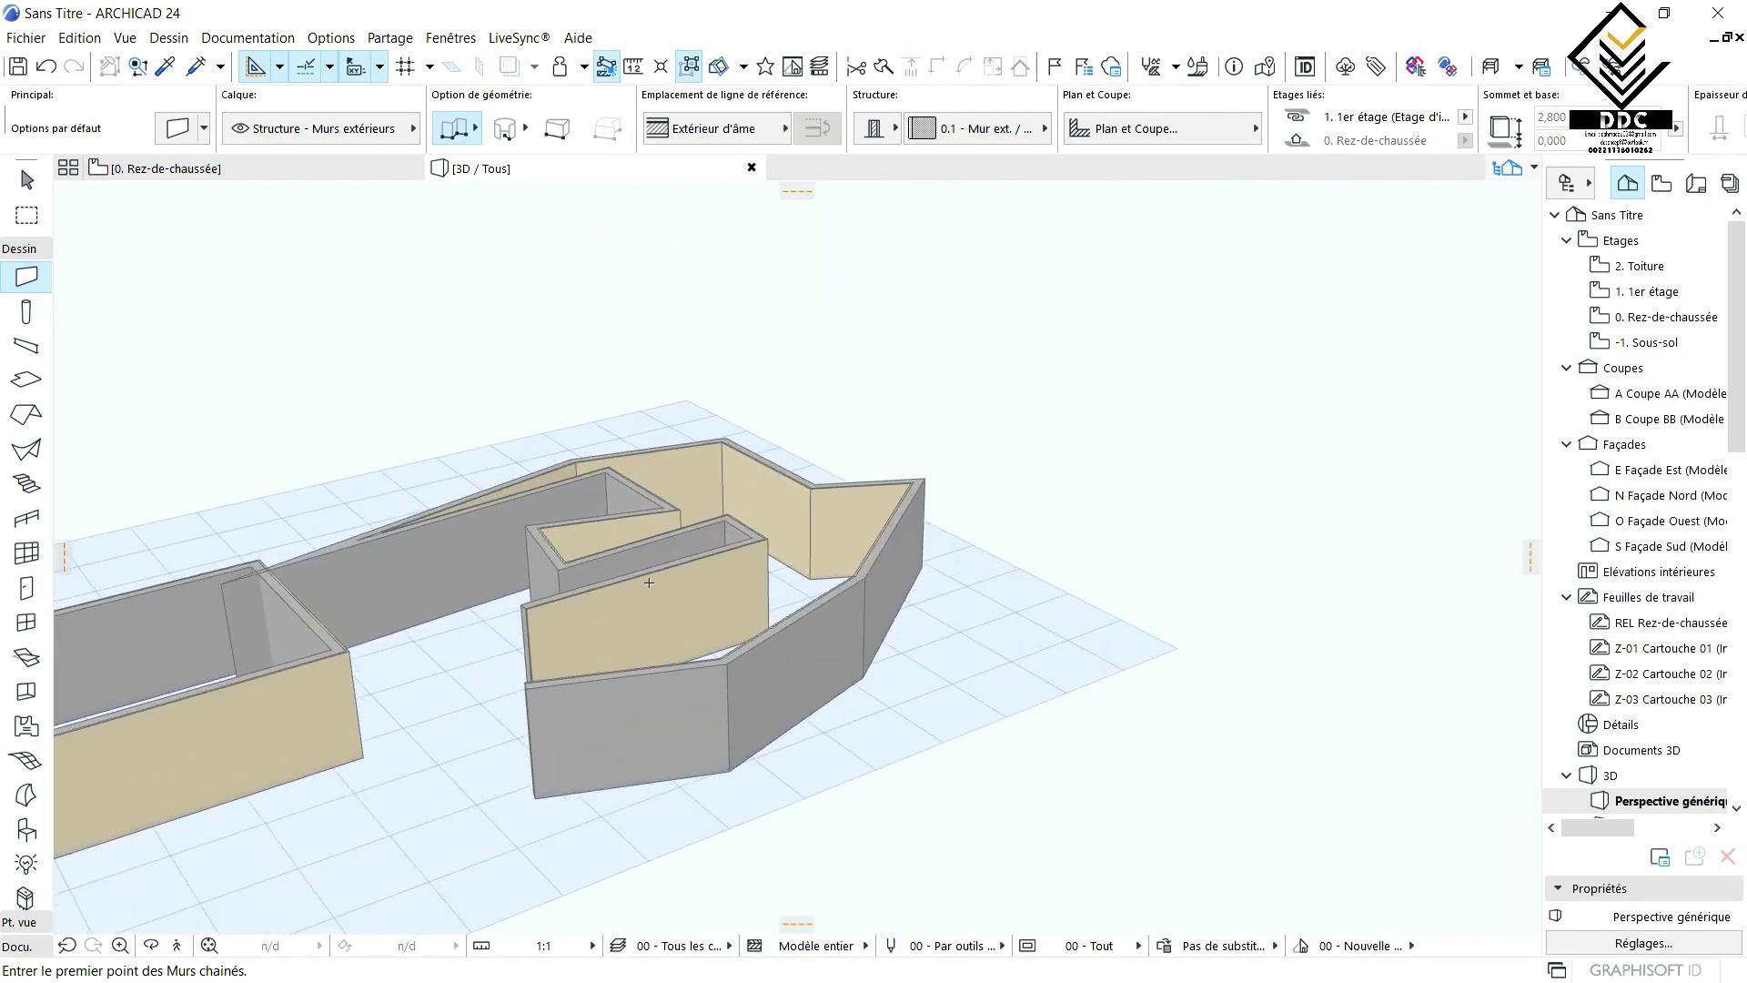
shift+middle_drag(649, 583, 310, 647)
shift+middle_drag(541, 667, 593, 258)
- Return to the ground-floor plan and delete the zigzag wall chain together with three walls of the adjoining rectangle
click(308, 170)
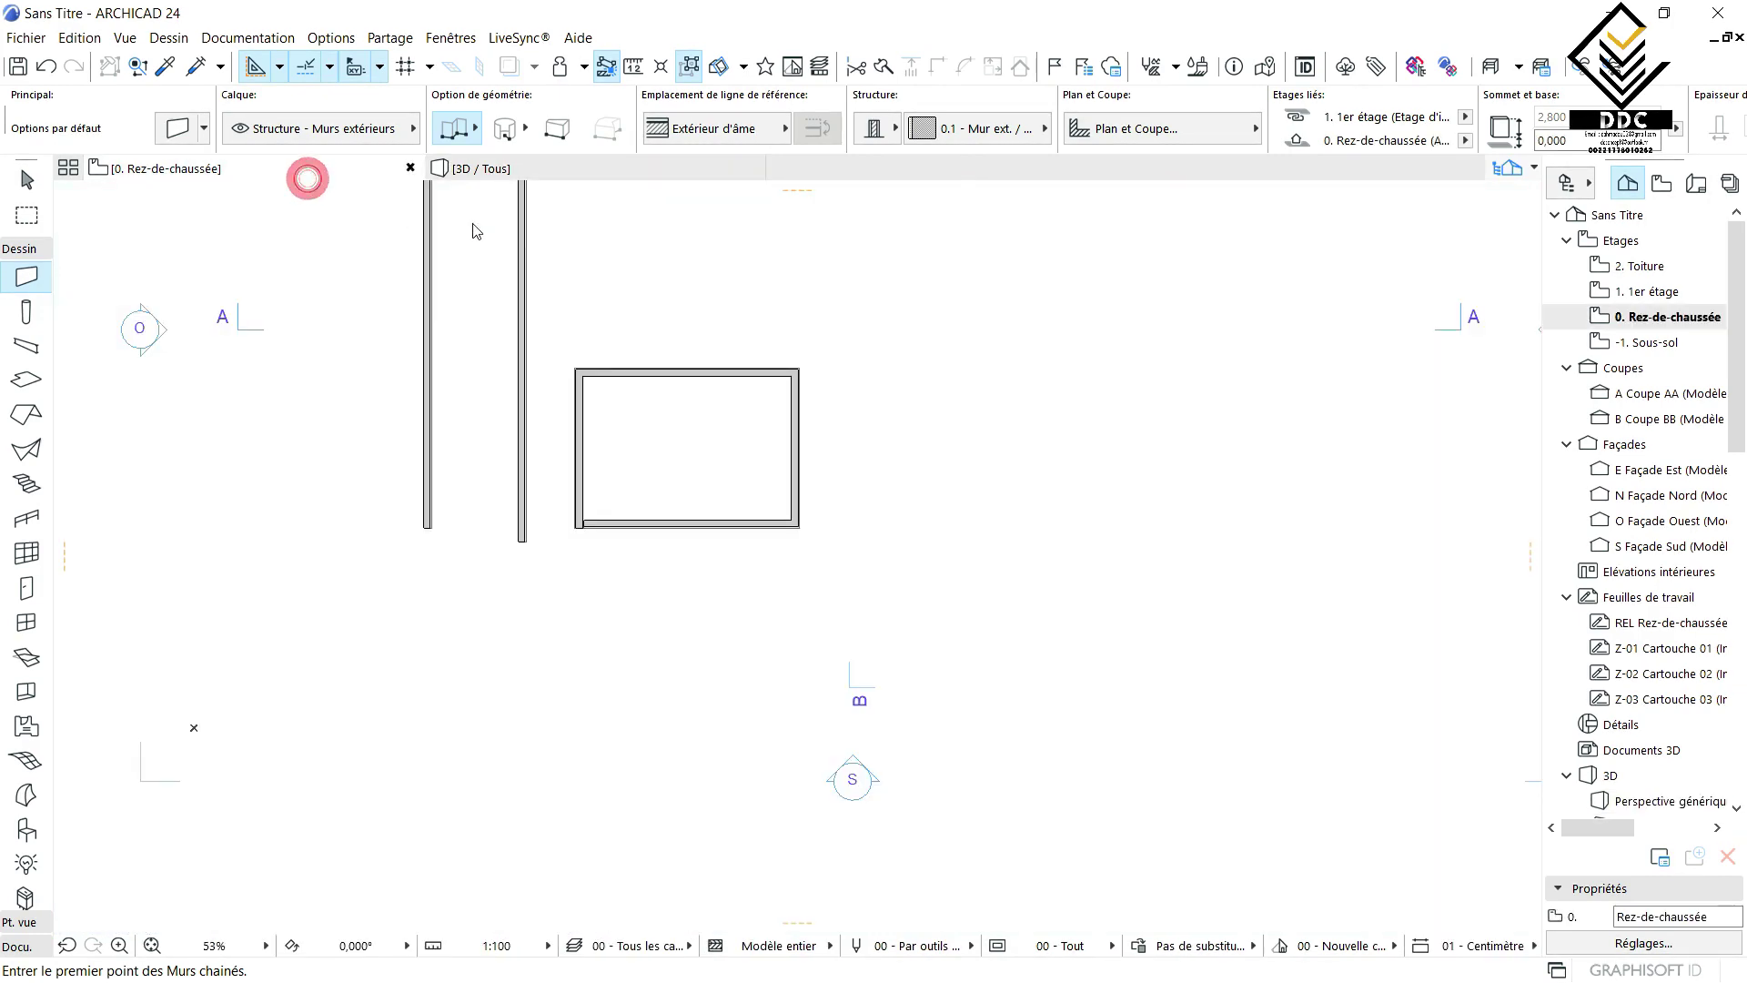
shift+click(987, 646)
shift+click(538, 342)
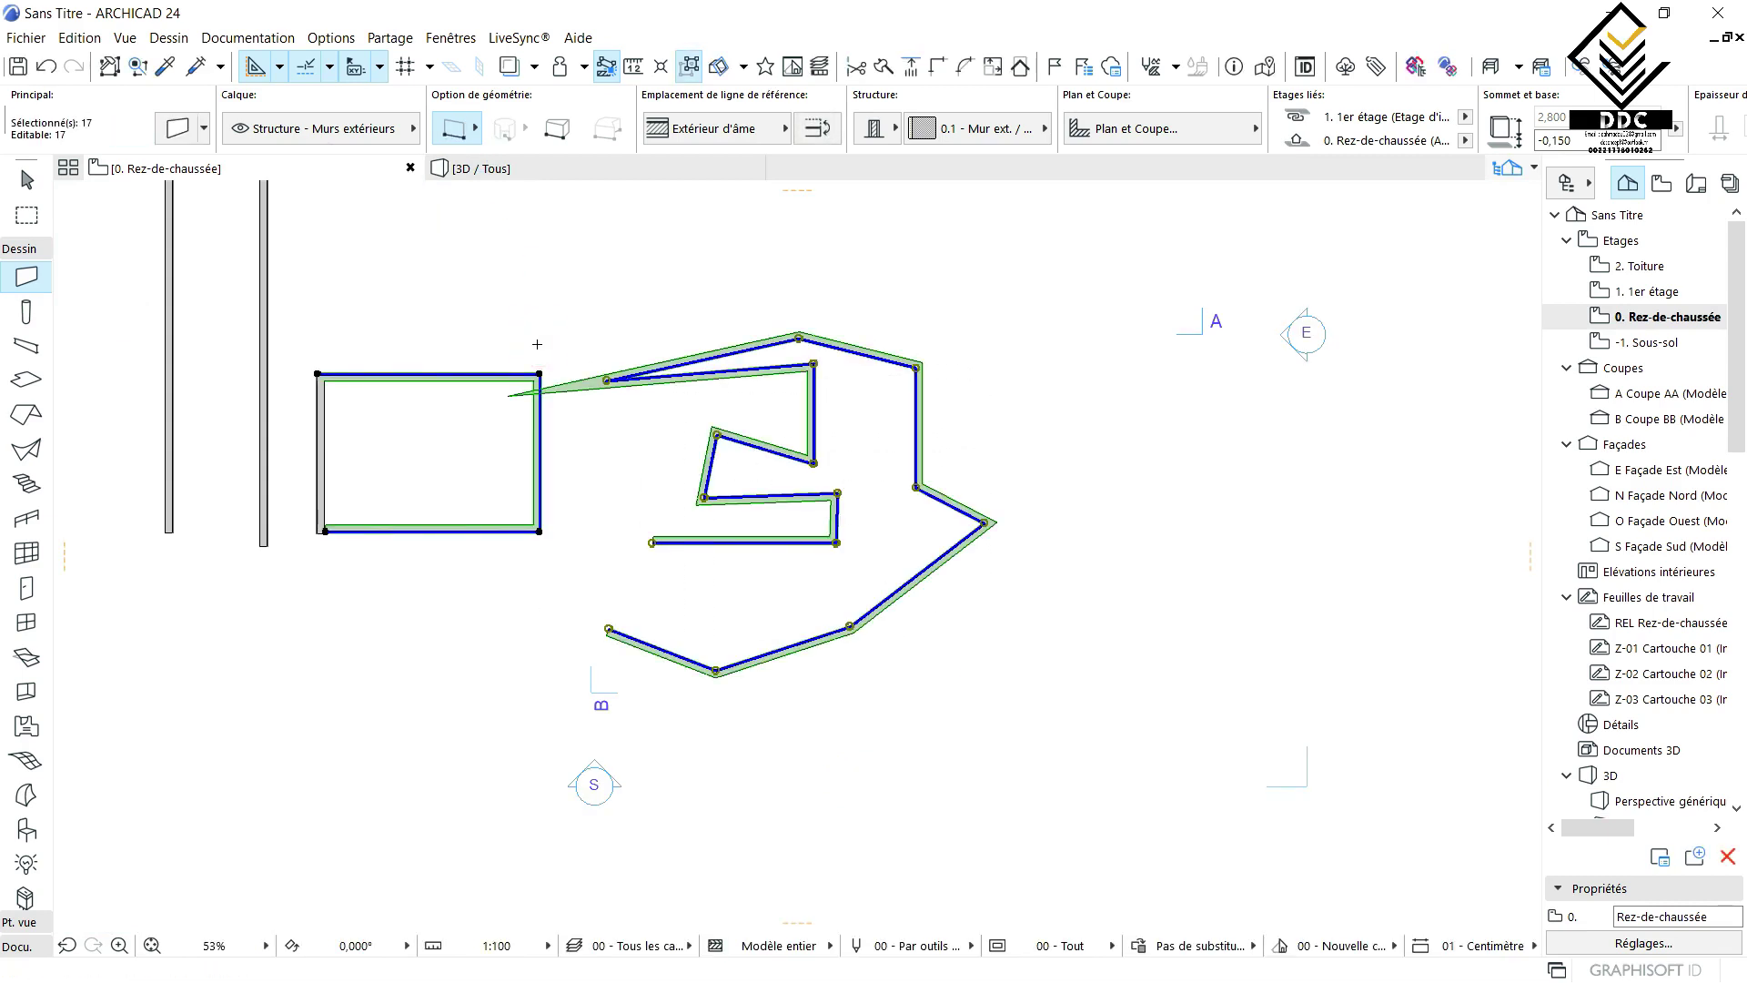
key(Delete)
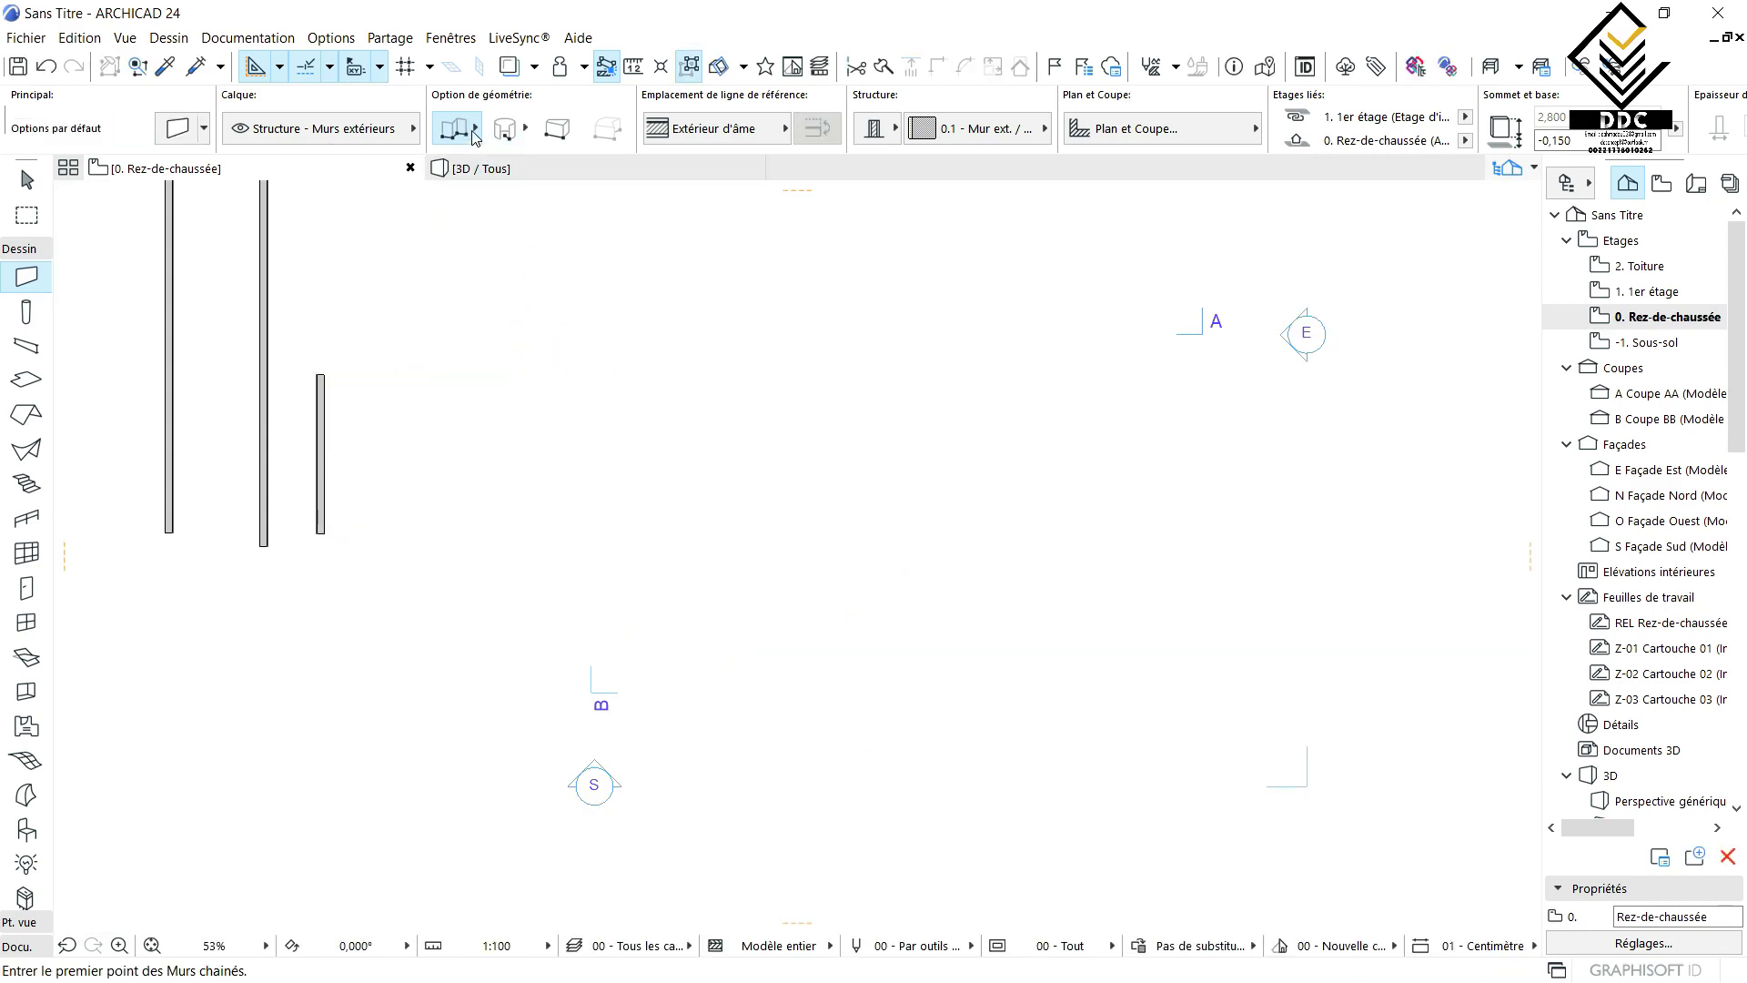
- Set the wall geometry method to rectangle and draw a large rectangular enclosure beside the three vertical walls
click(473, 134)
click(573, 112)
scroll(480, 581, up, 1)
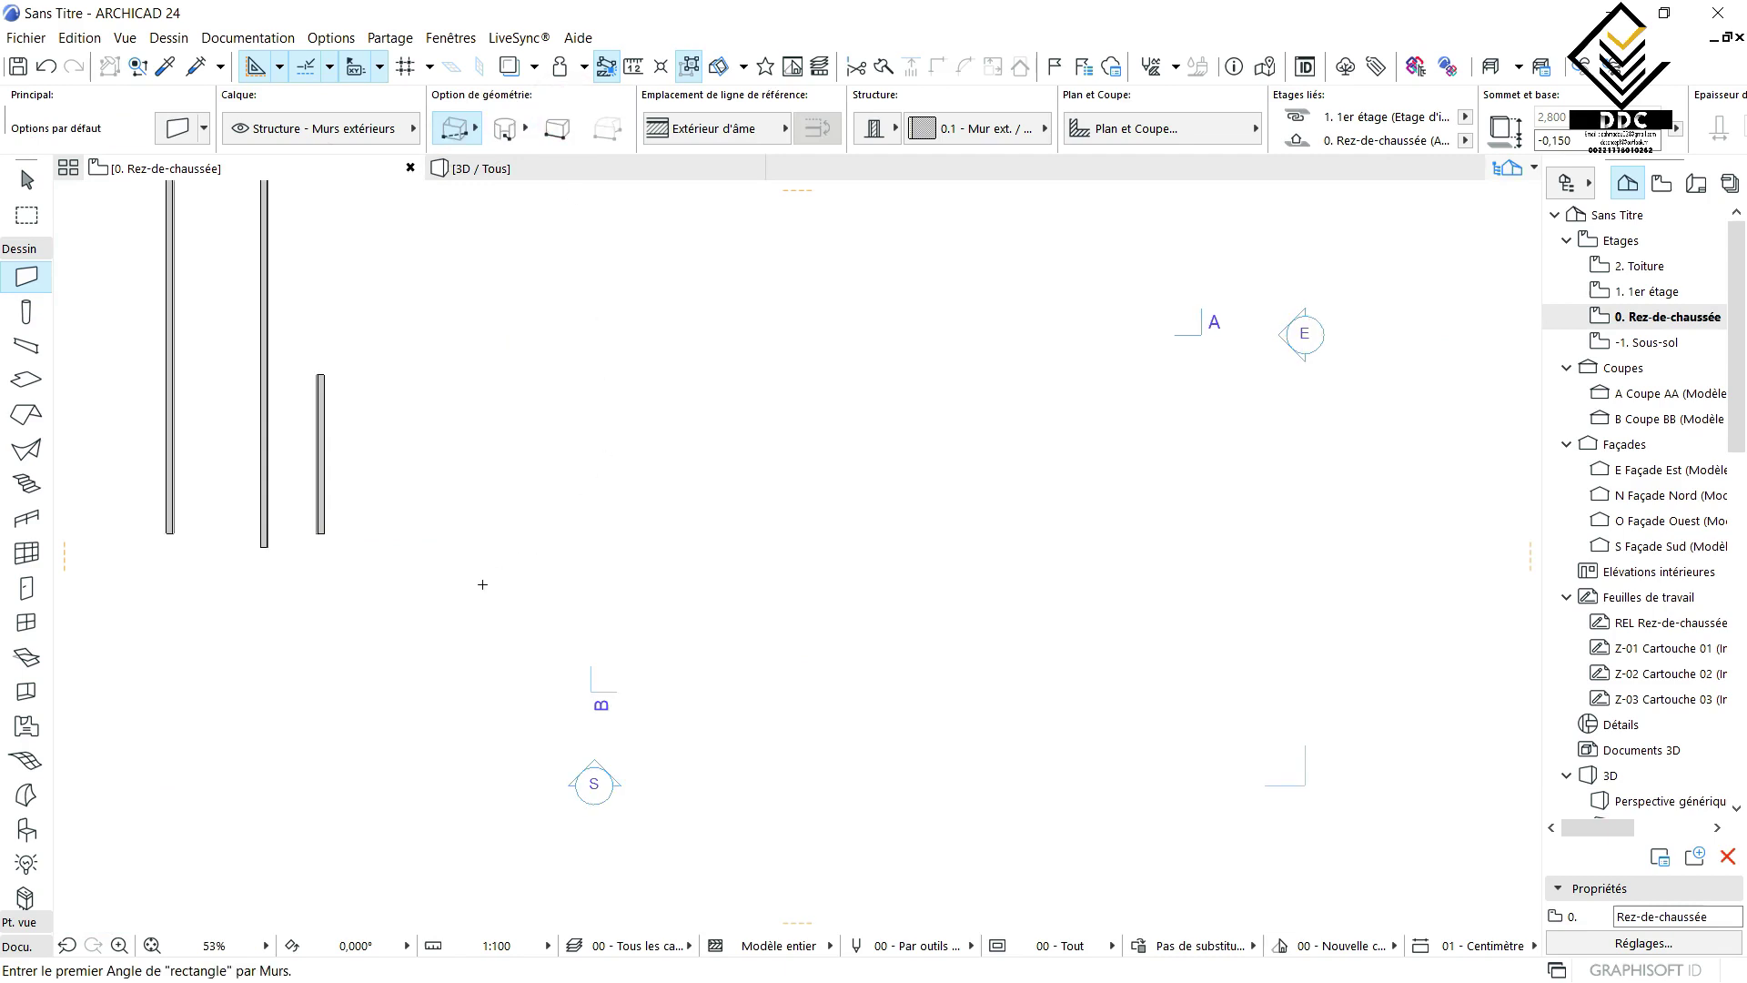
scroll(585, 464, down, 3)
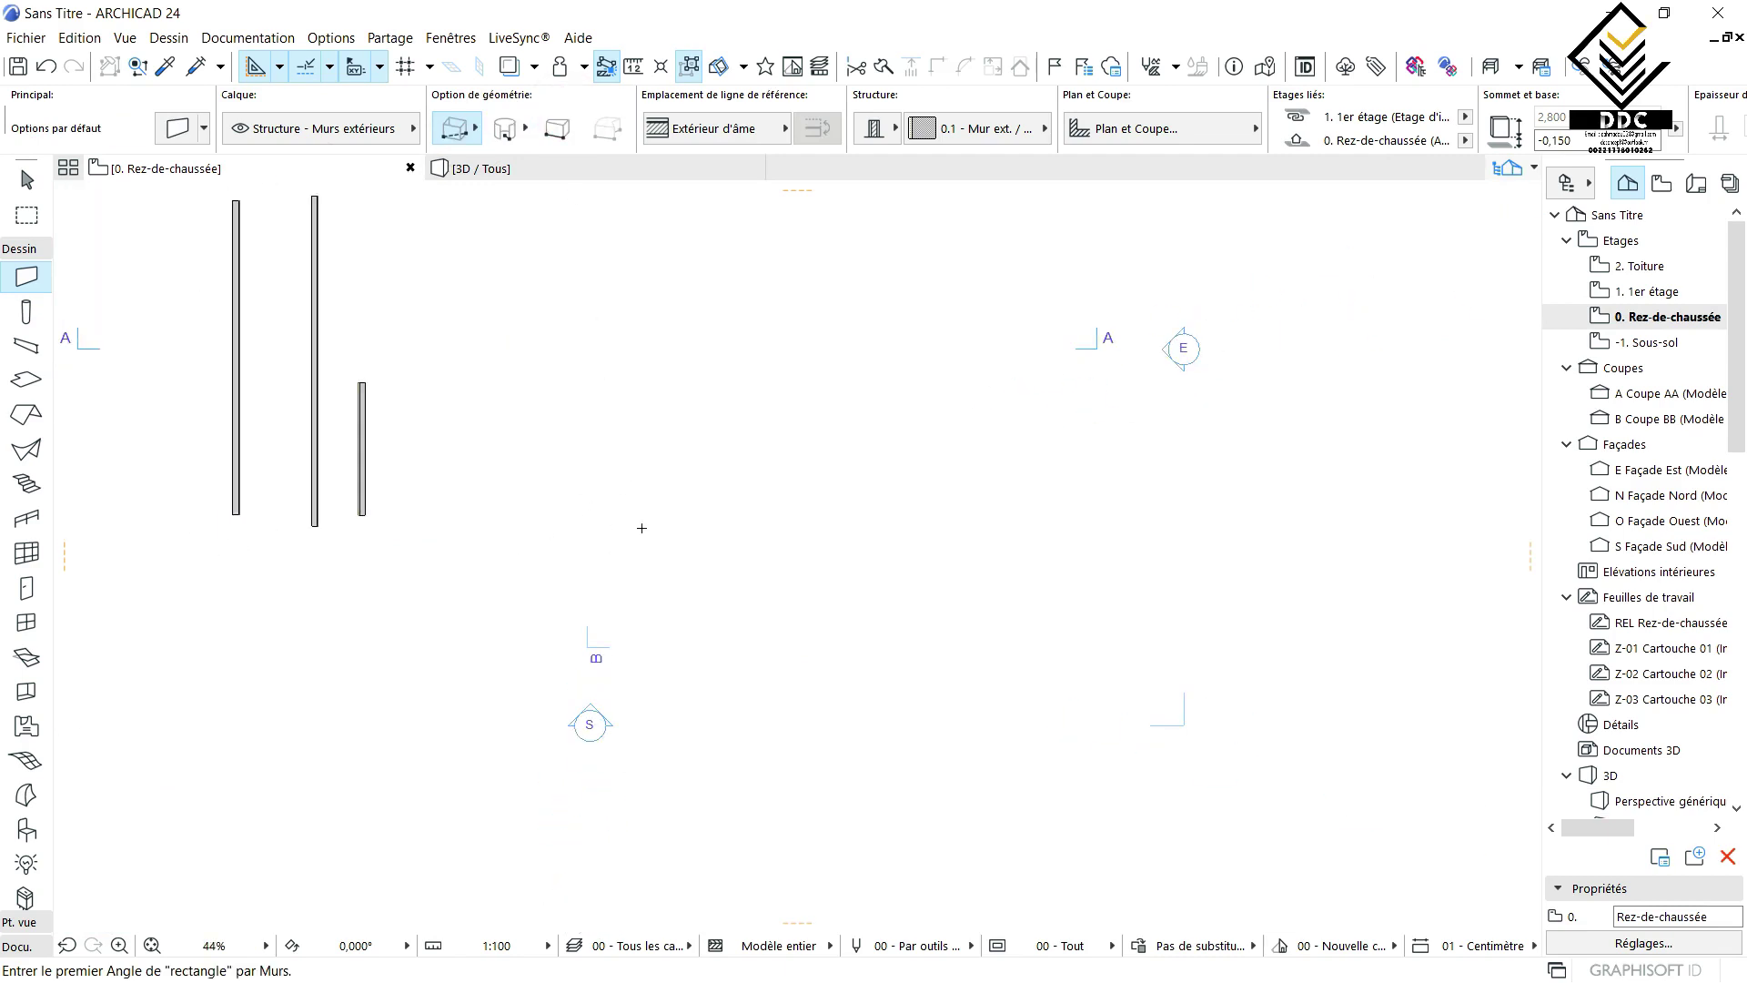
scroll(682, 472, down, 2)
scroll(553, 616, up, 3)
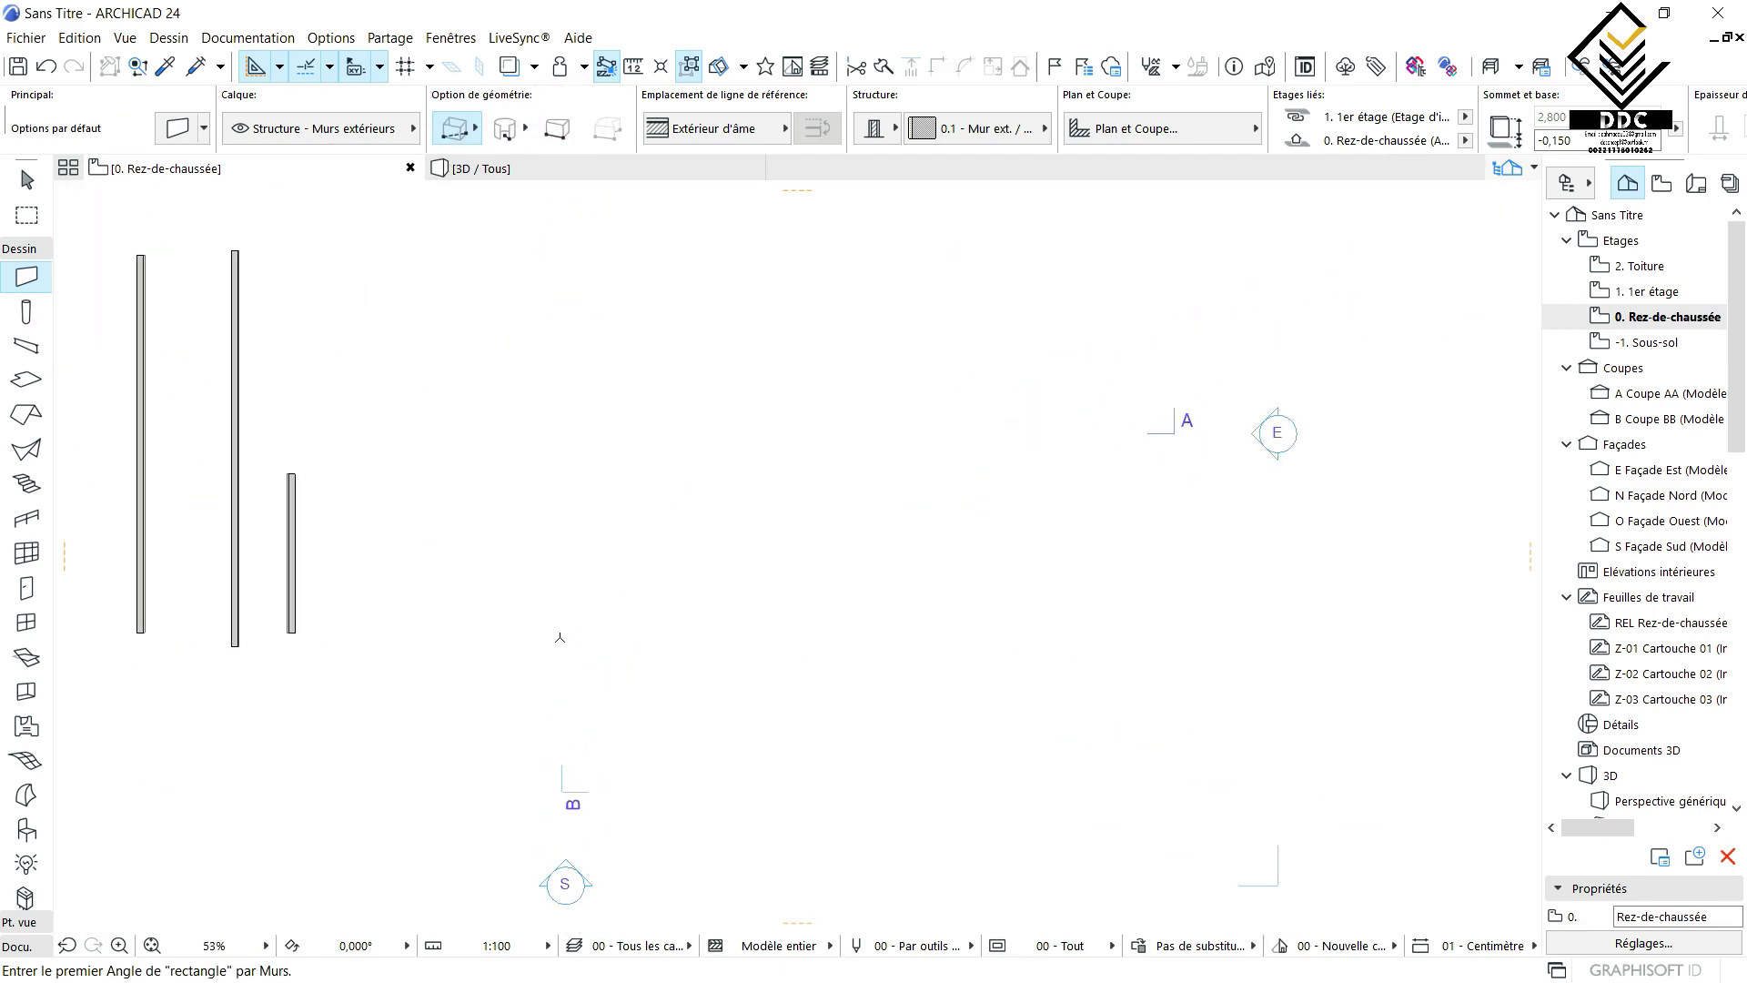
click(523, 649)
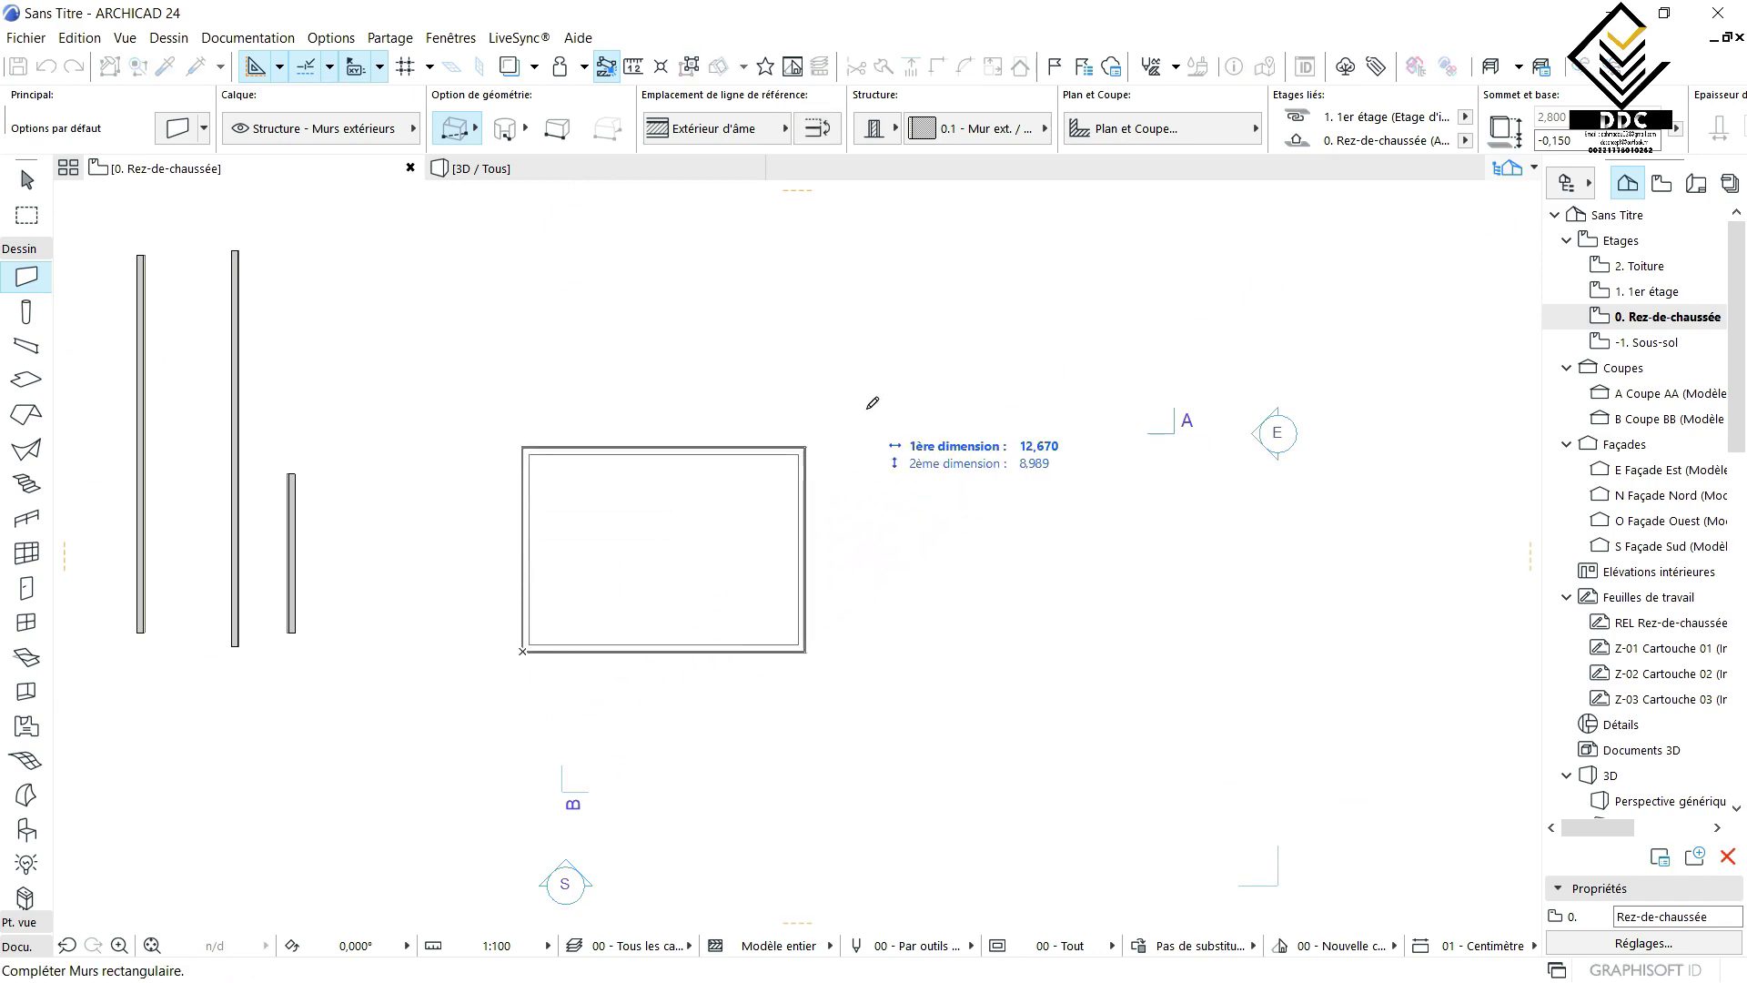
click(994, 289)
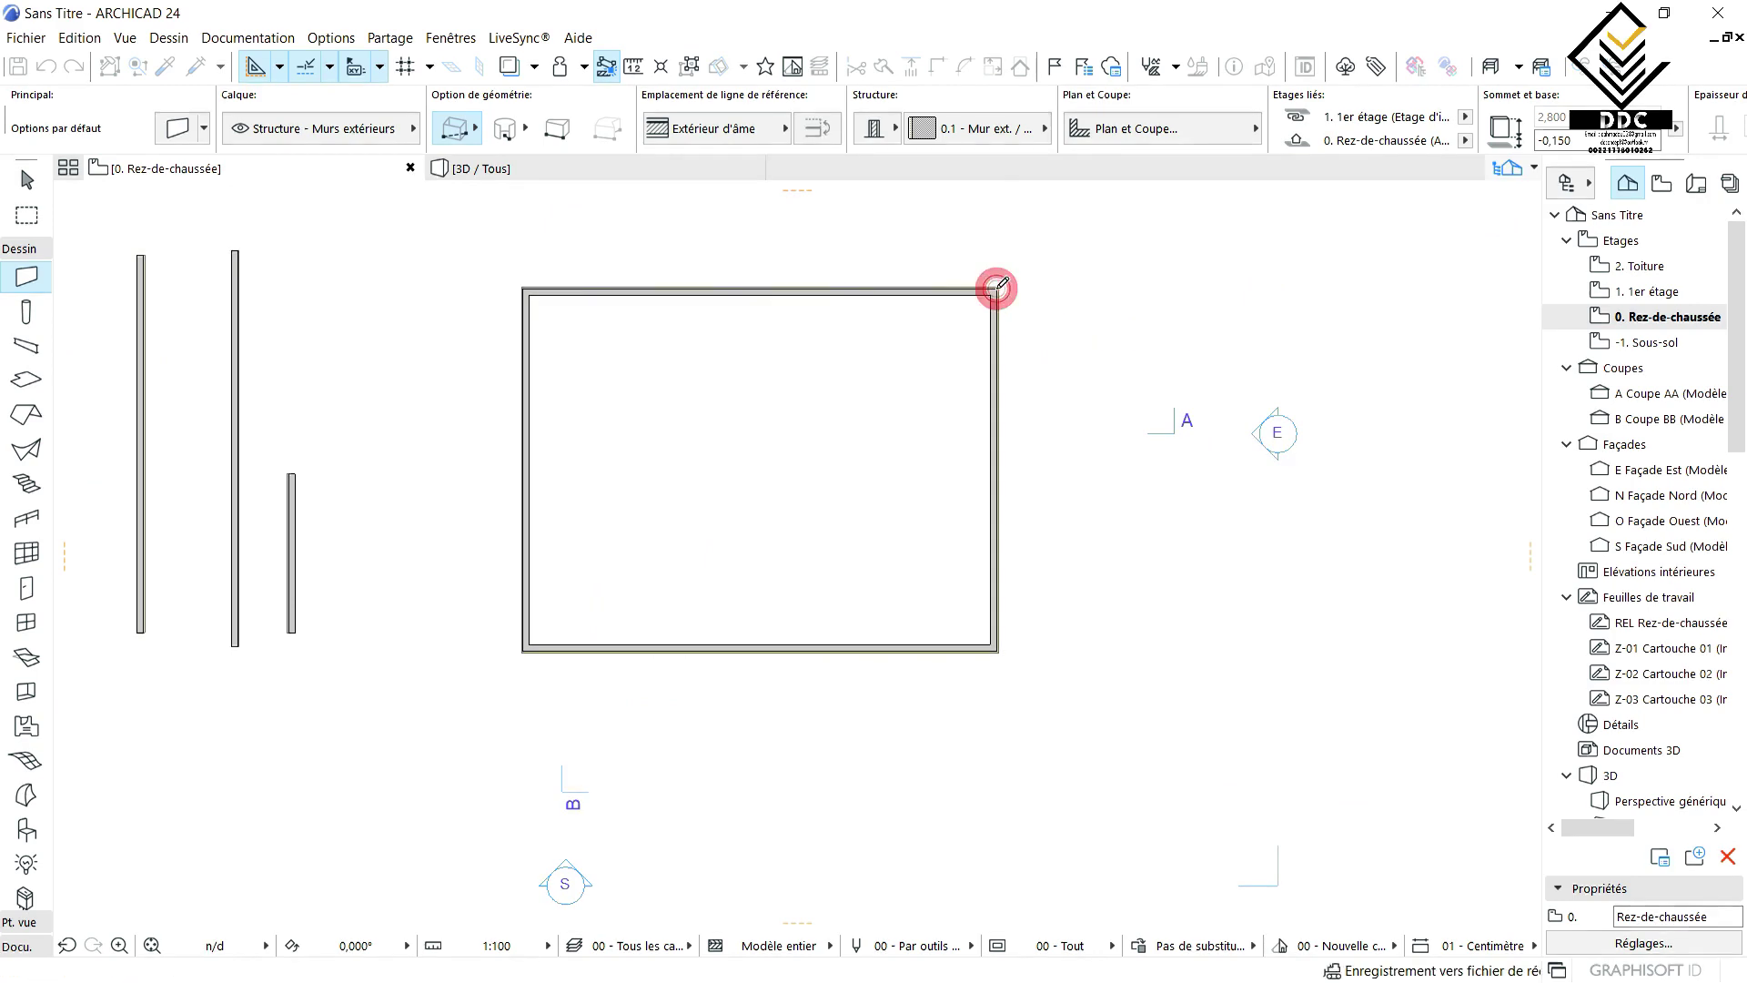
scroll(777, 488, down, 2)
scroll(764, 491, down, 2)
scroll(509, 223, up, 4)
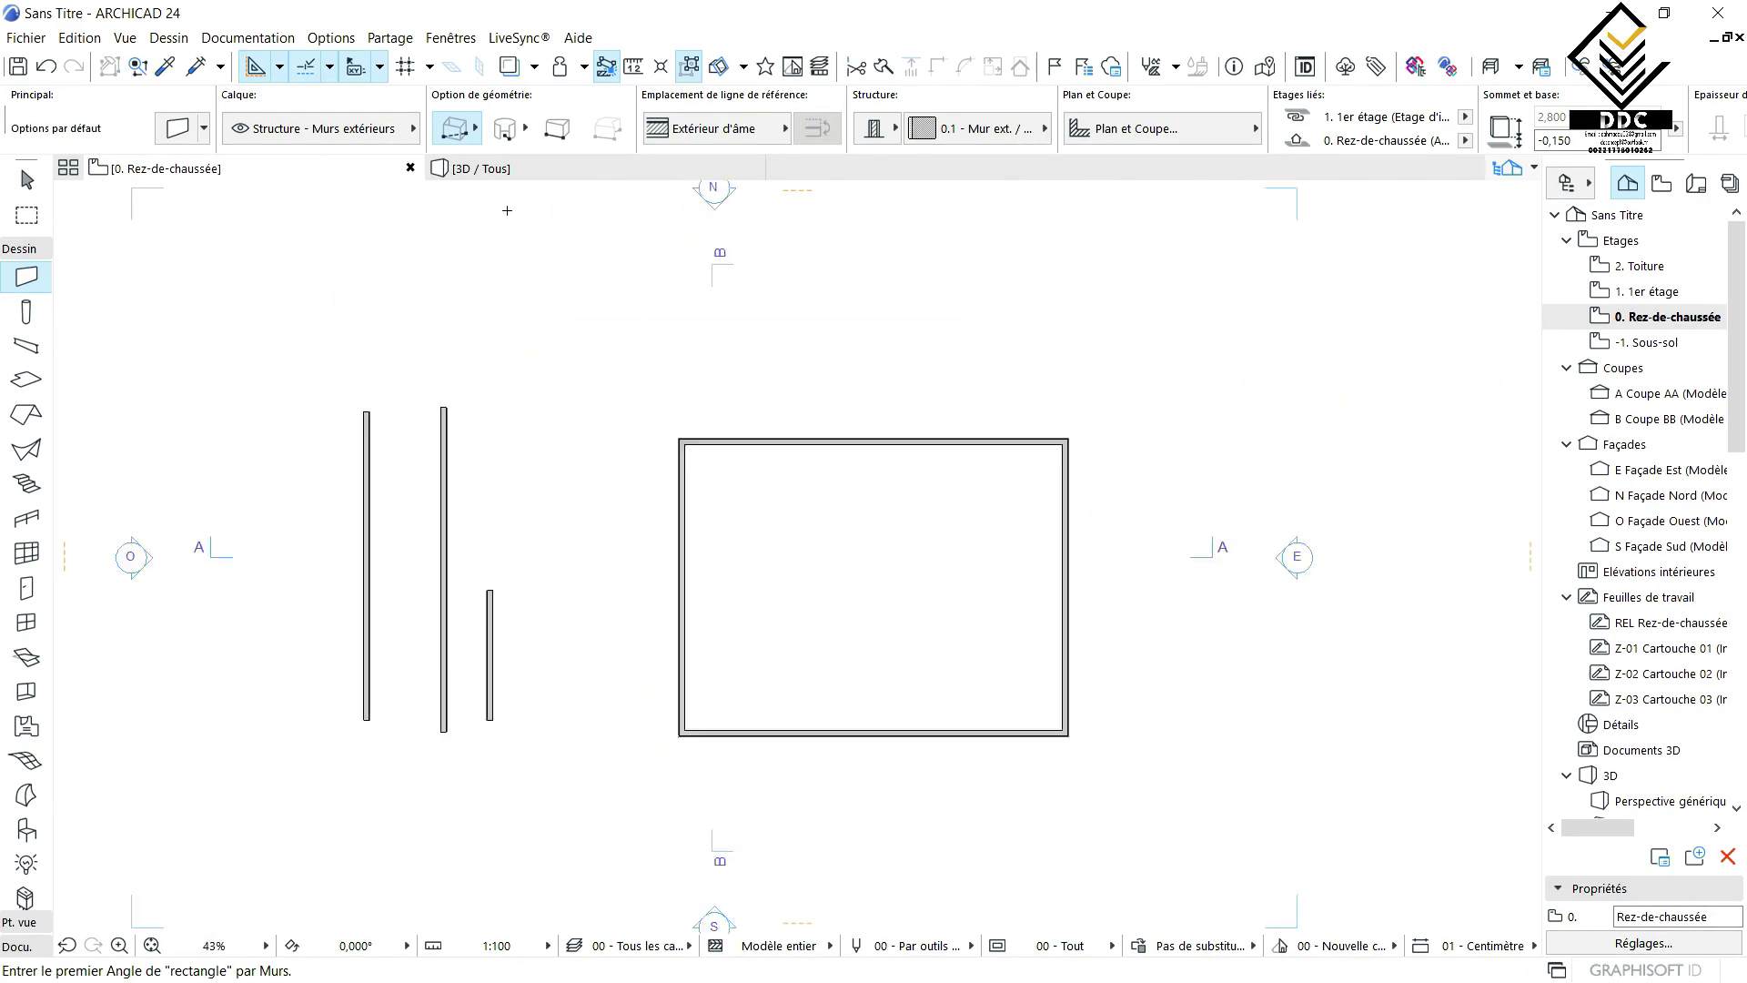
- Switch to the rotated rectangle method and draw a smaller enclosure below the large one, with a horizontal base about 10 m long
click(475, 130)
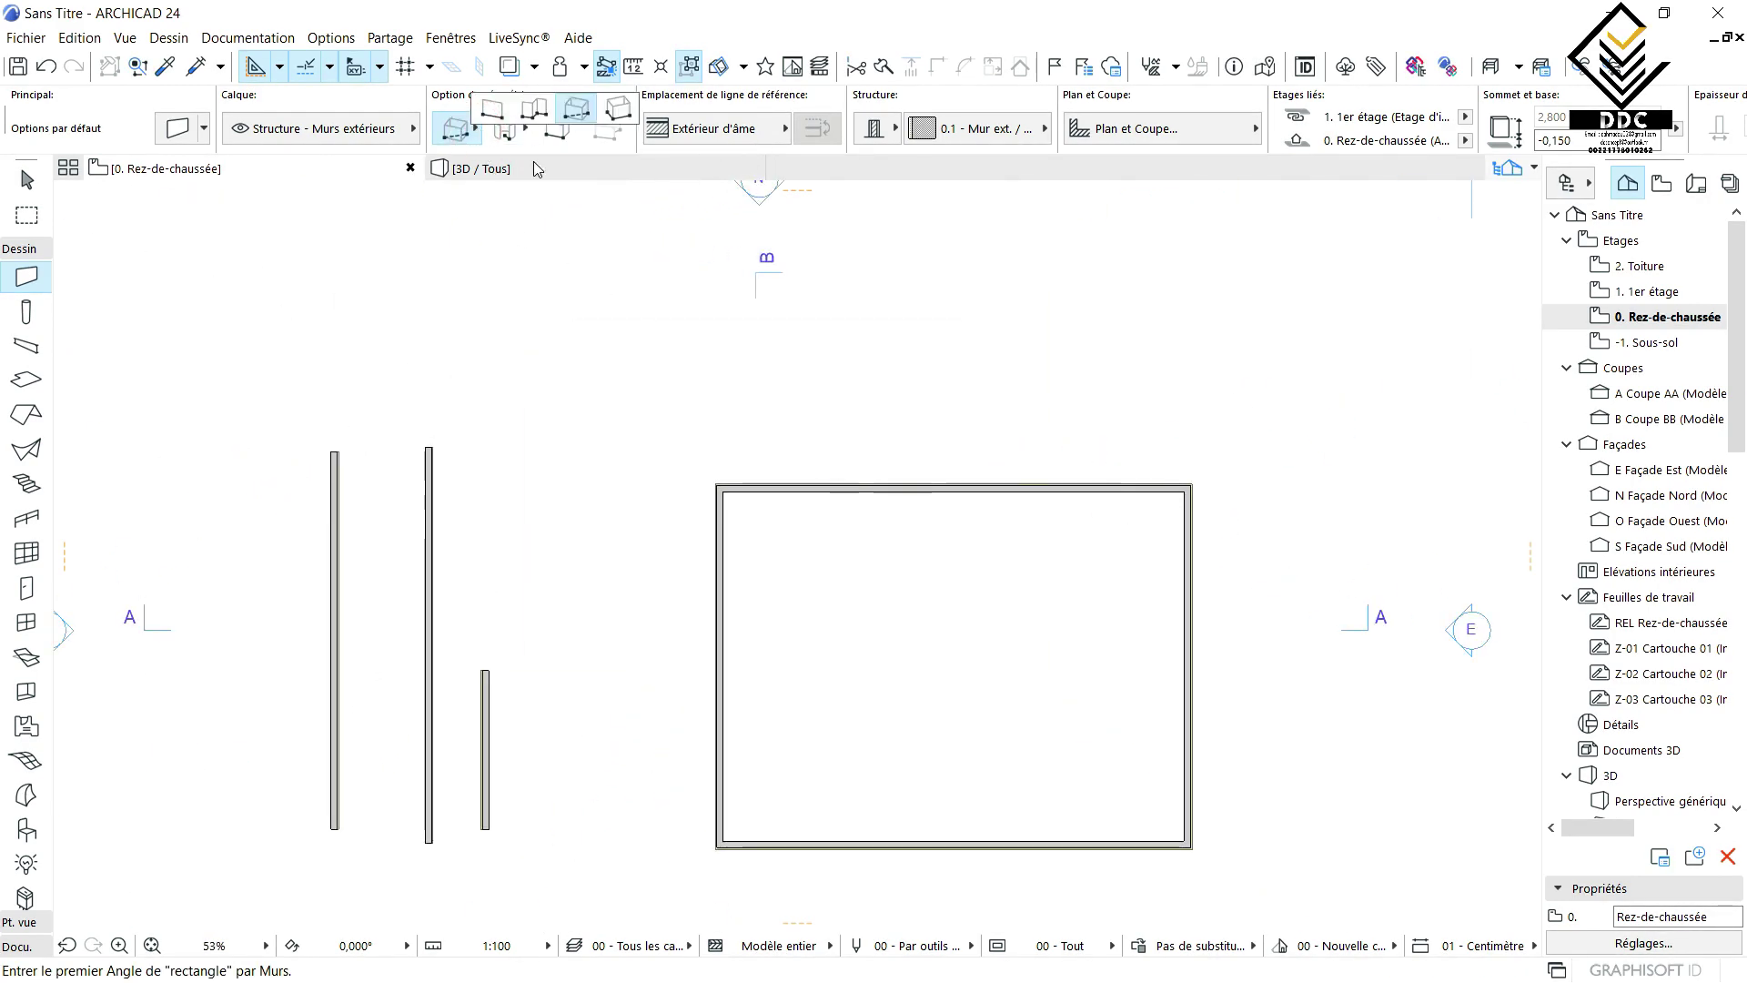
click(616, 112)
scroll(799, 625, down, 4)
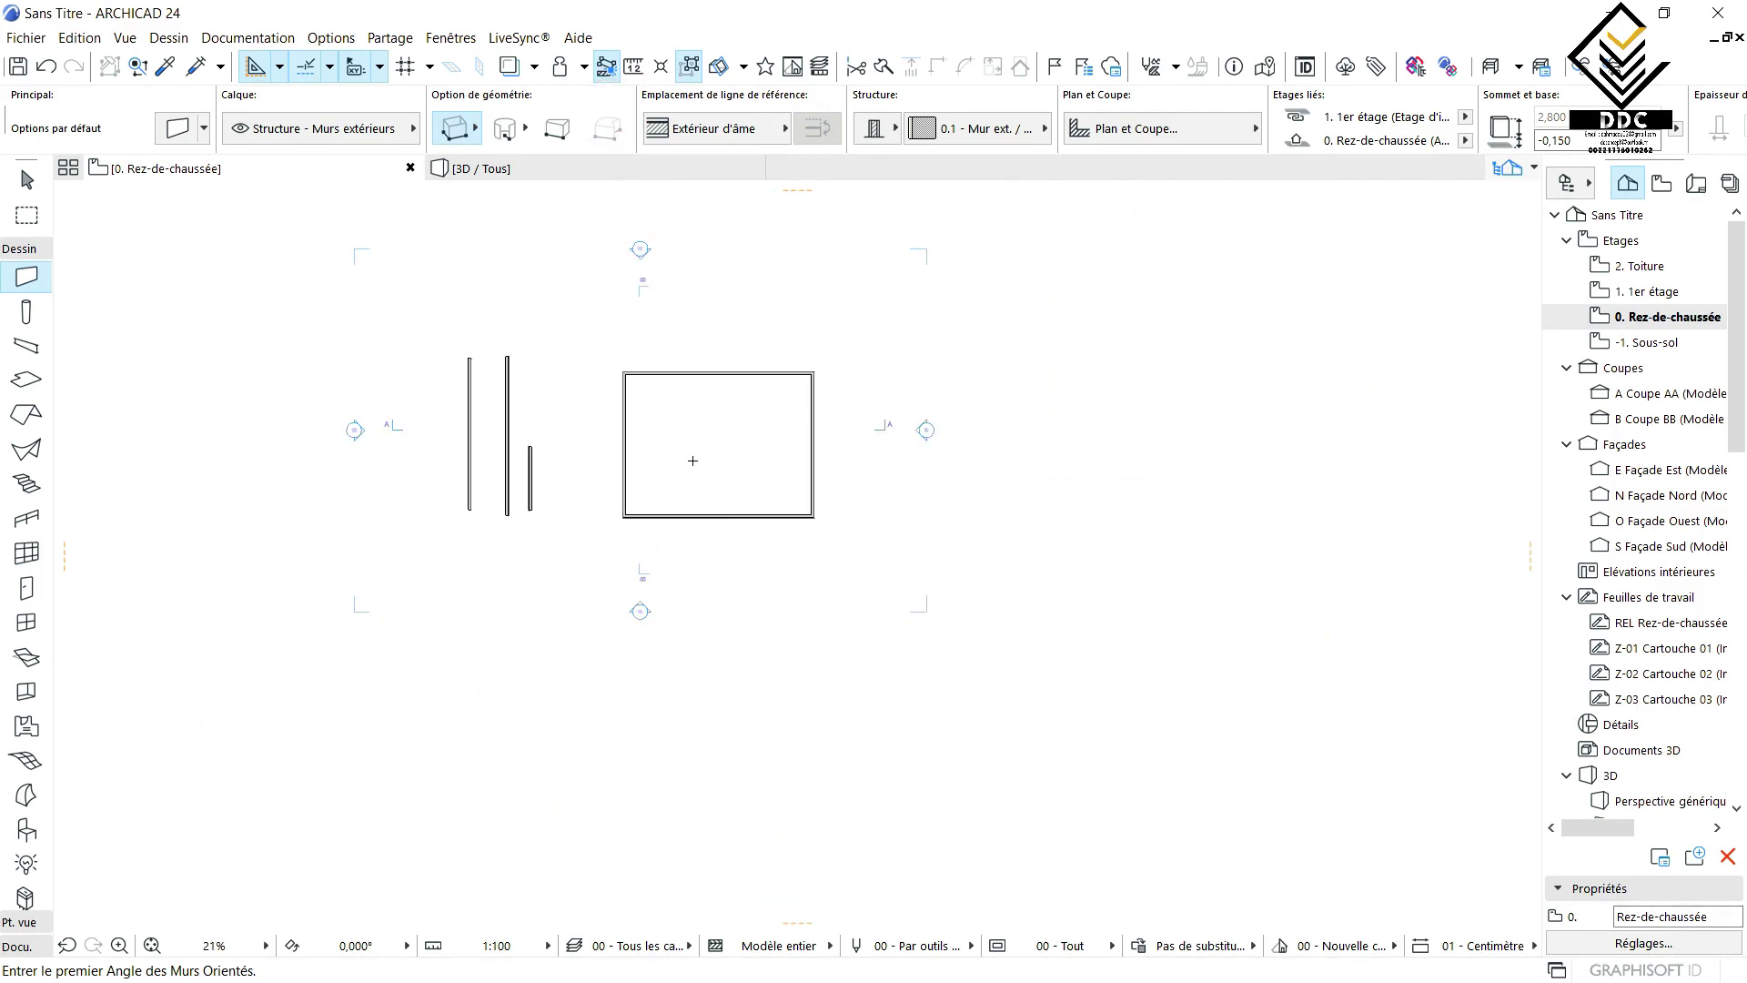
scroll(736, 603, up, 3)
scroll(735, 602, up, 1)
click(665, 609)
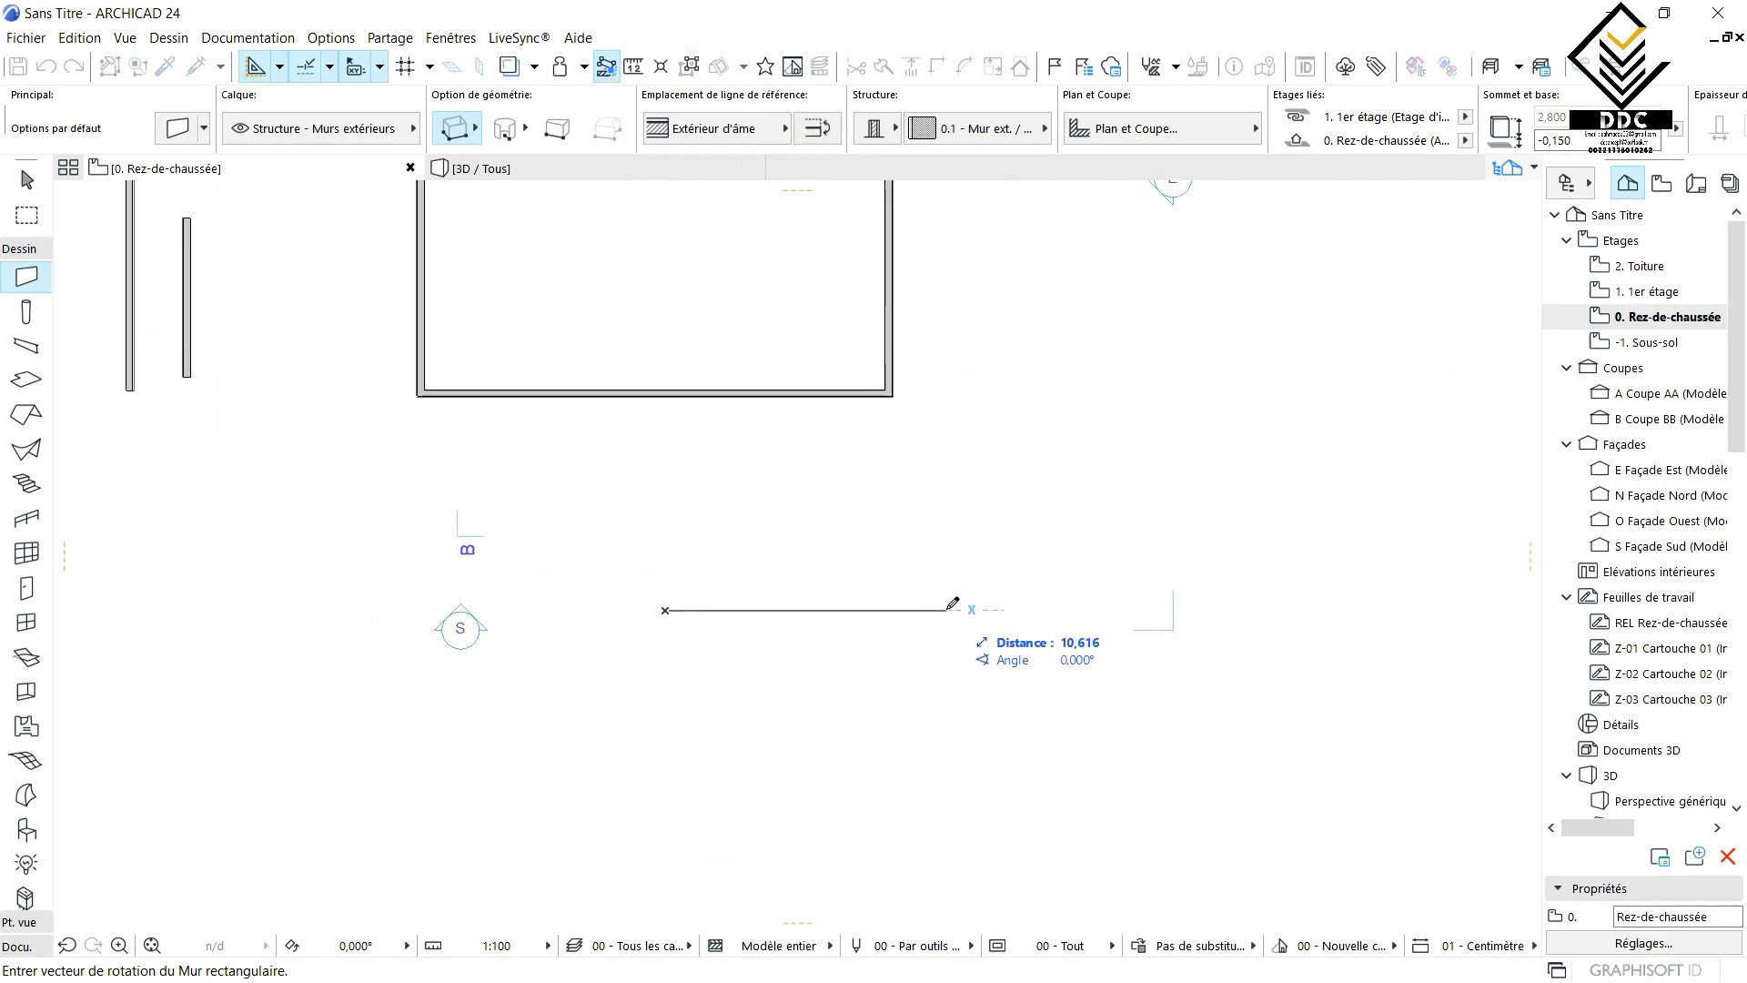
click(932, 609)
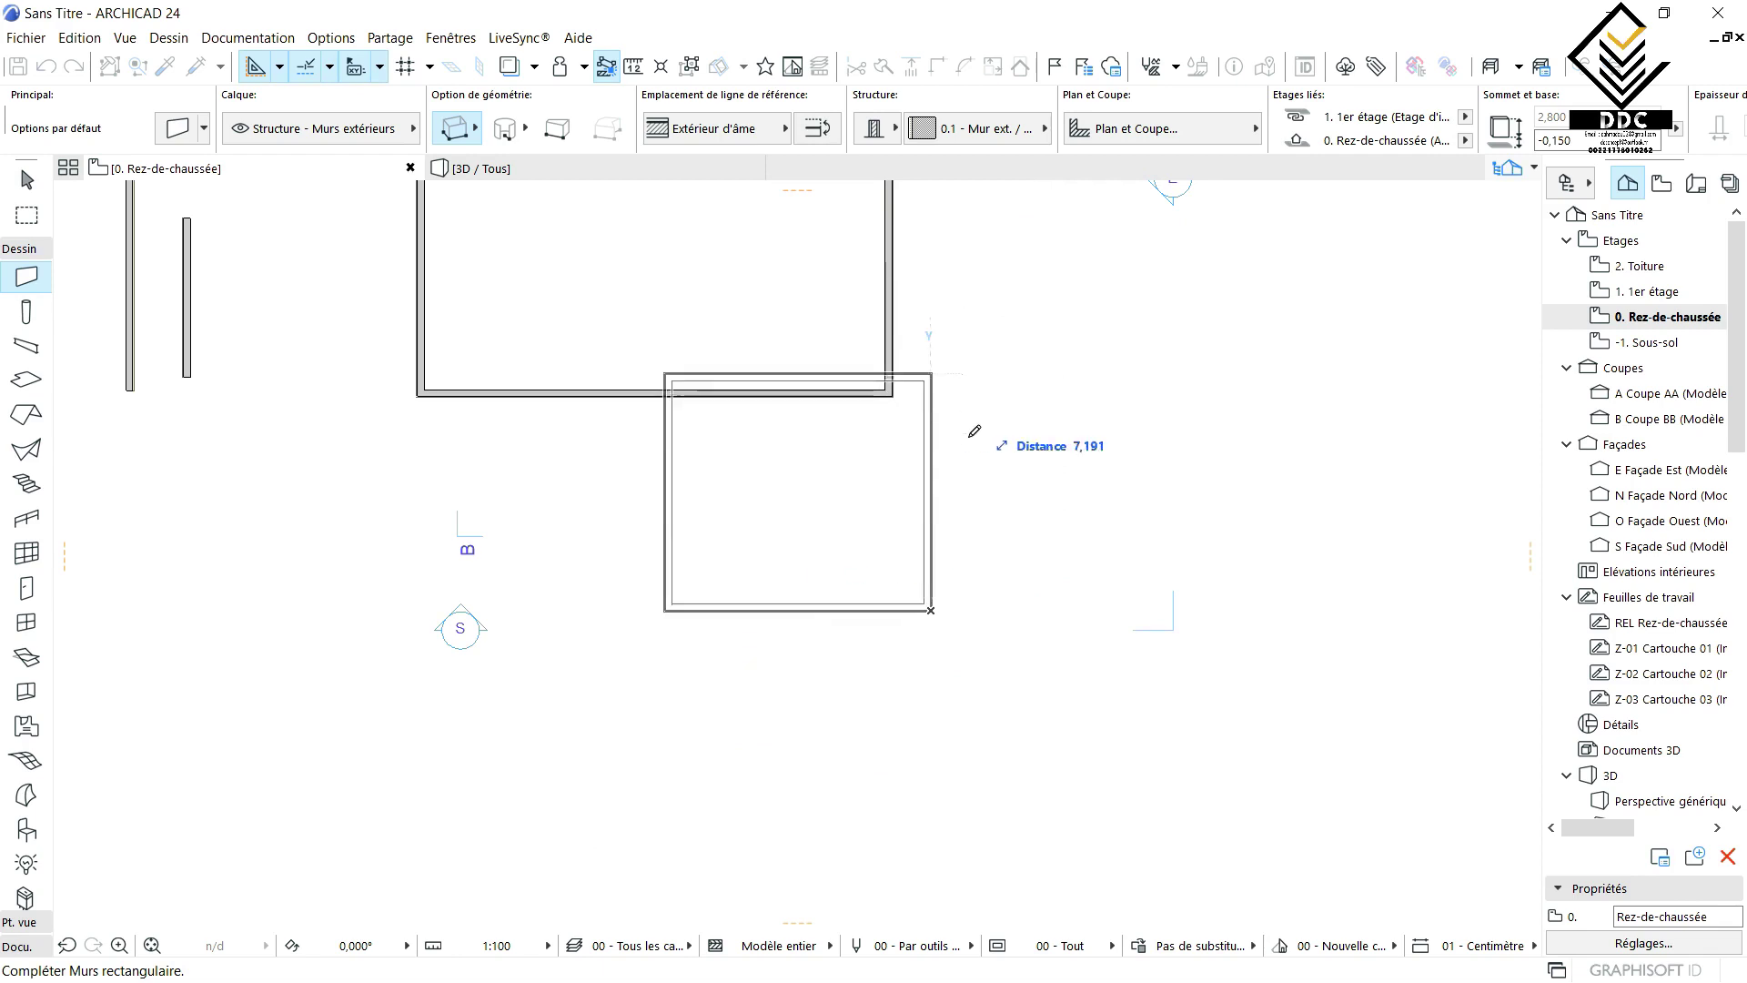
scroll(865, 456, up, 2)
scroll(965, 383, down, 2)
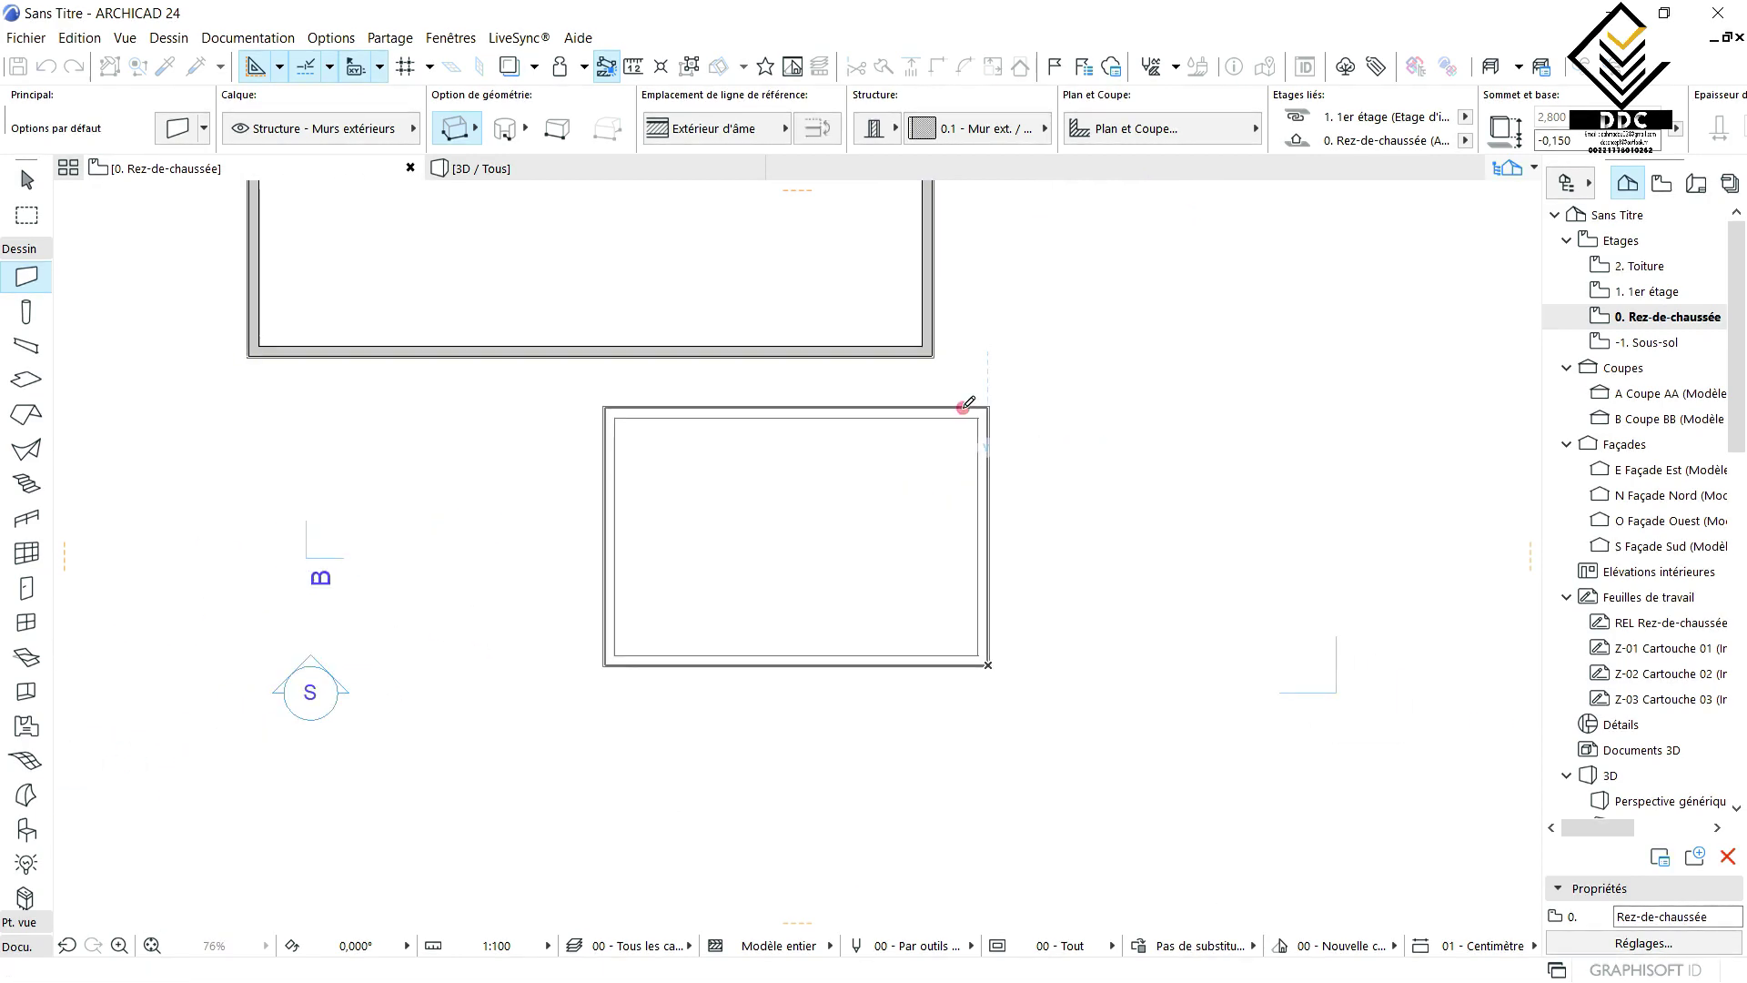
click(966, 405)
scroll(804, 569, down, 3)
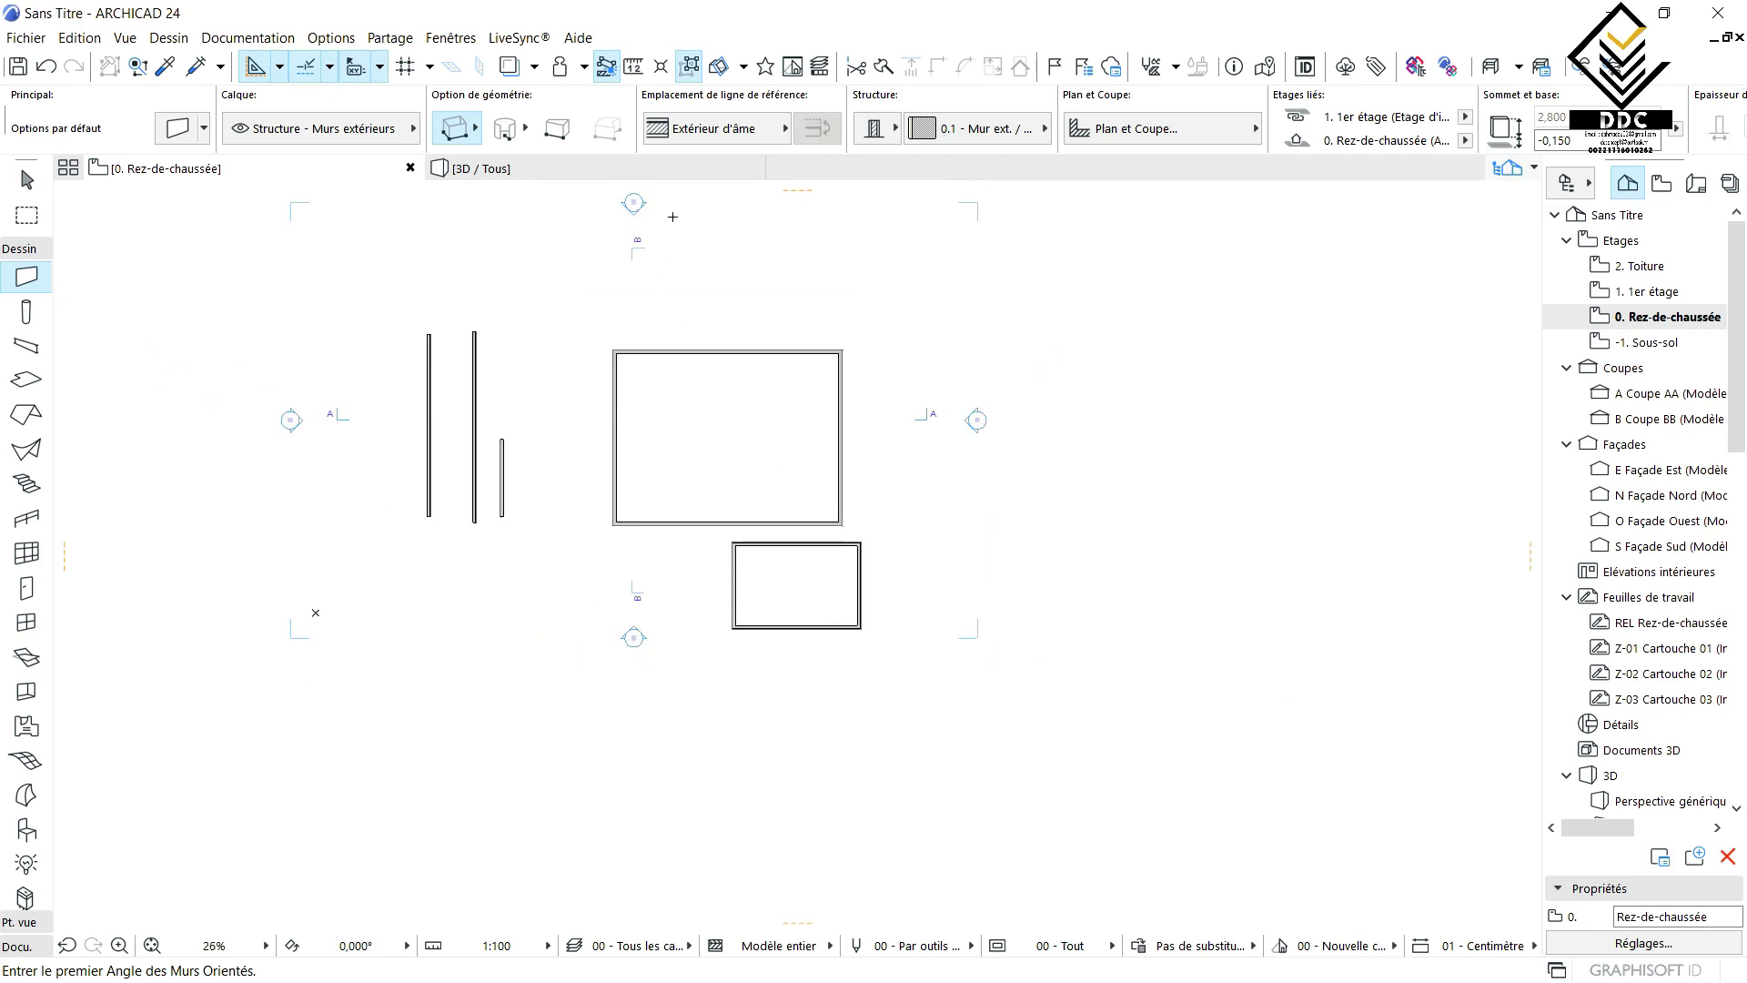
- Delete all walls on the ground-floor plan, including both rectangles and the three vertical walls
shift+click(901, 583)
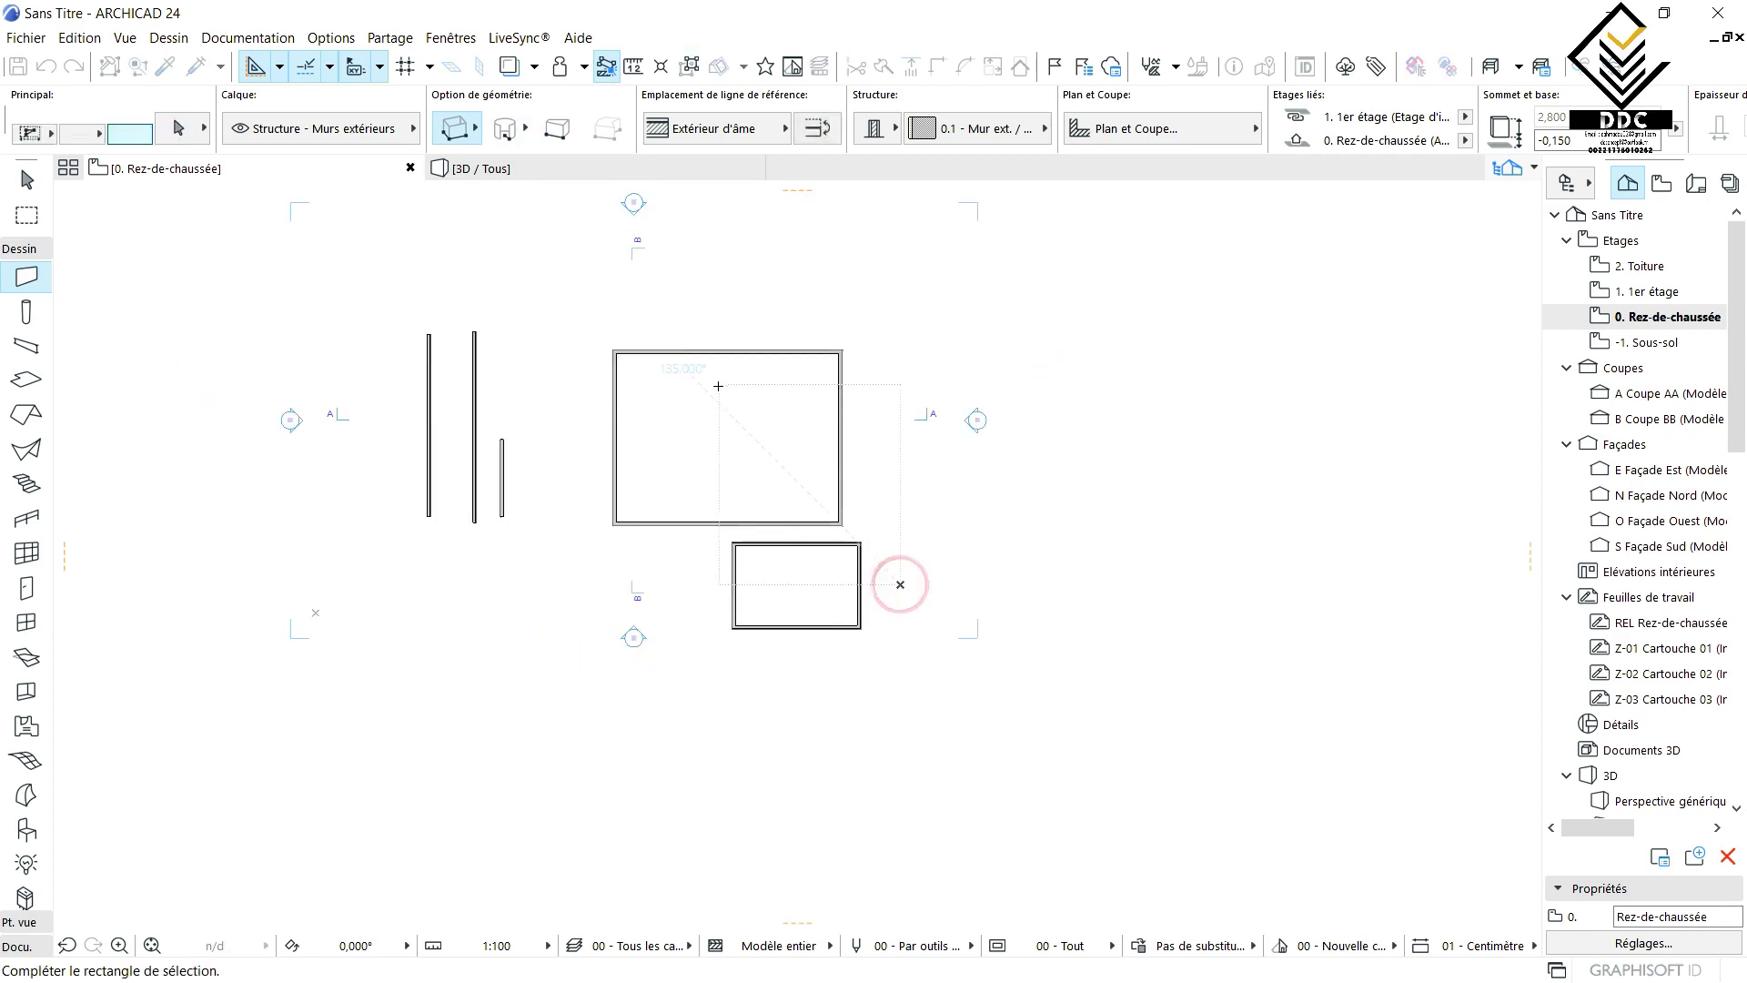
shift+click(717, 389)
key(Delete)
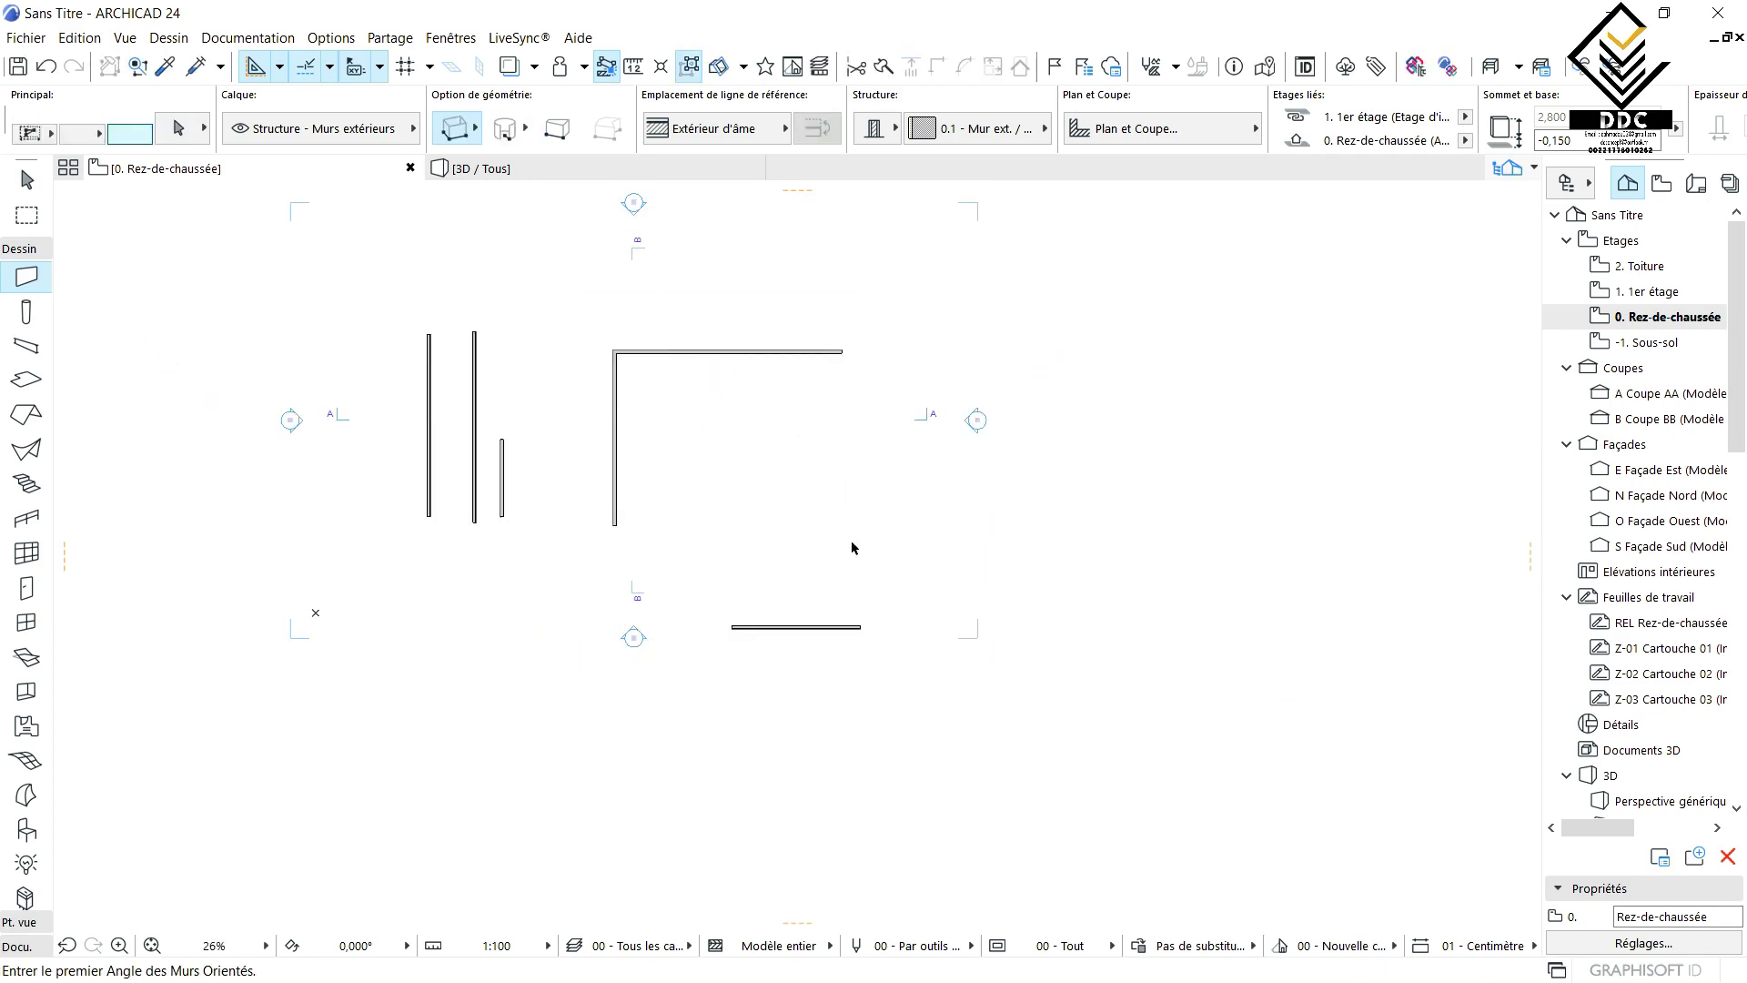
shift+click(827, 702)
shift+click(725, 421)
shift+click(792, 445)
shift+click(578, 312)
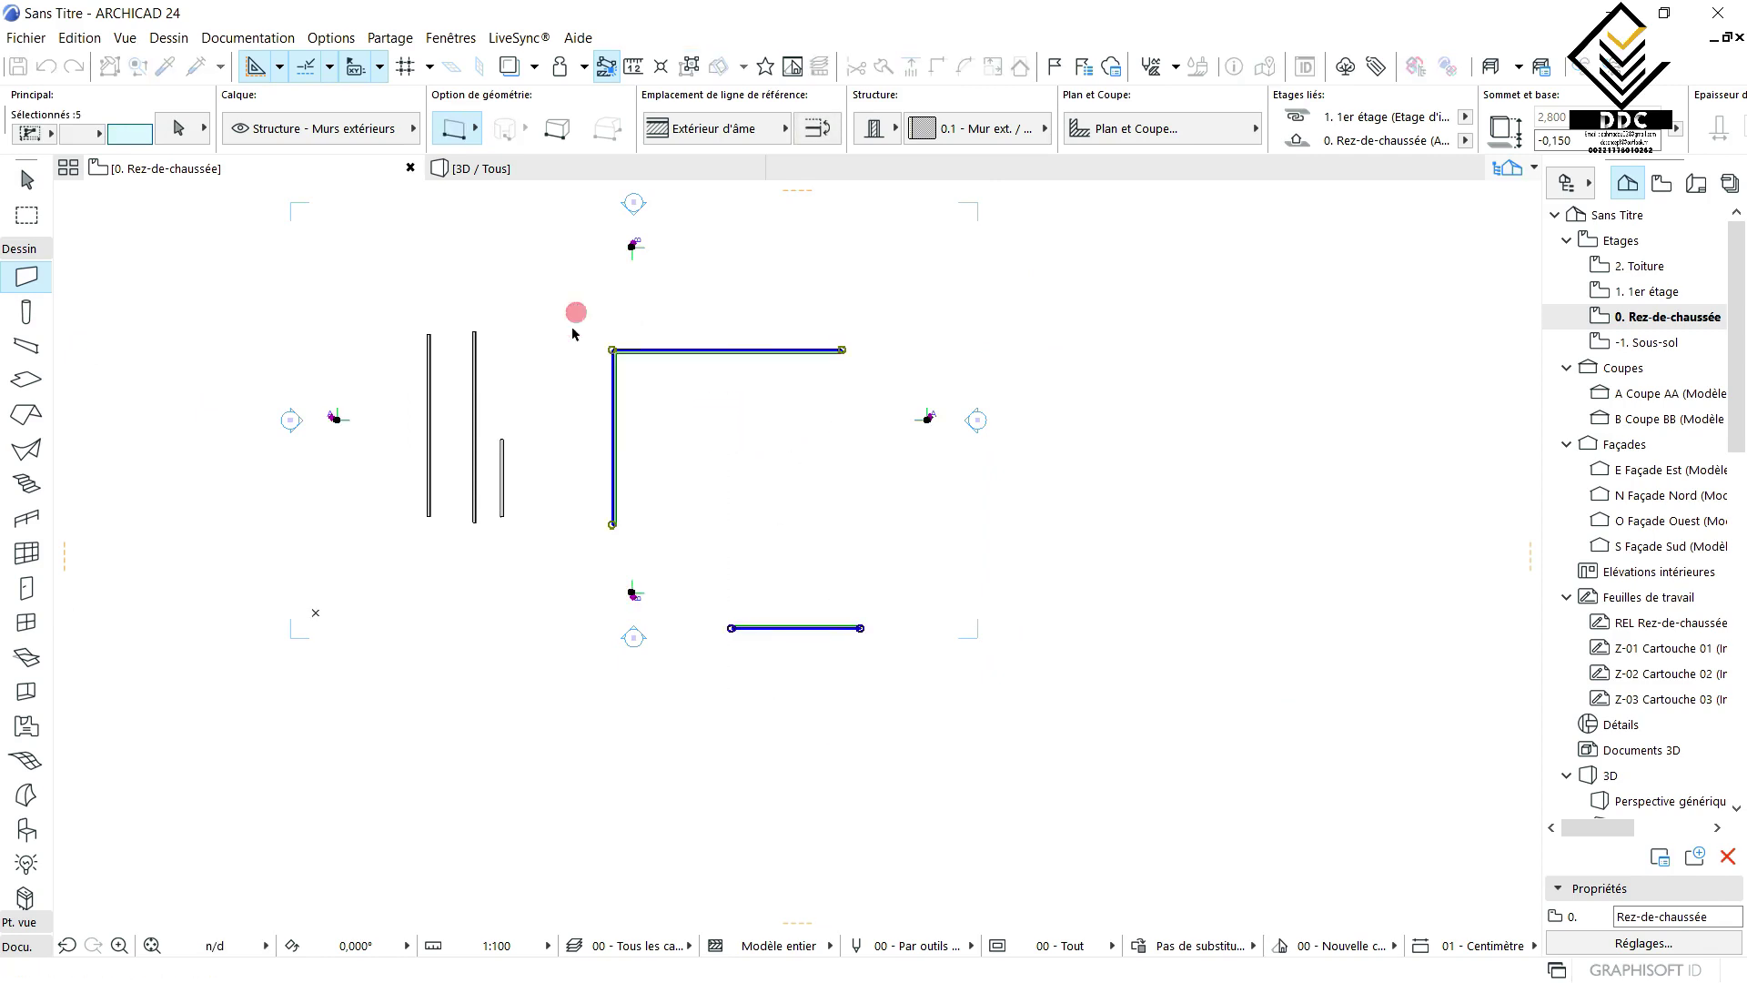
shift+click(597, 479)
shift+click(387, 289)
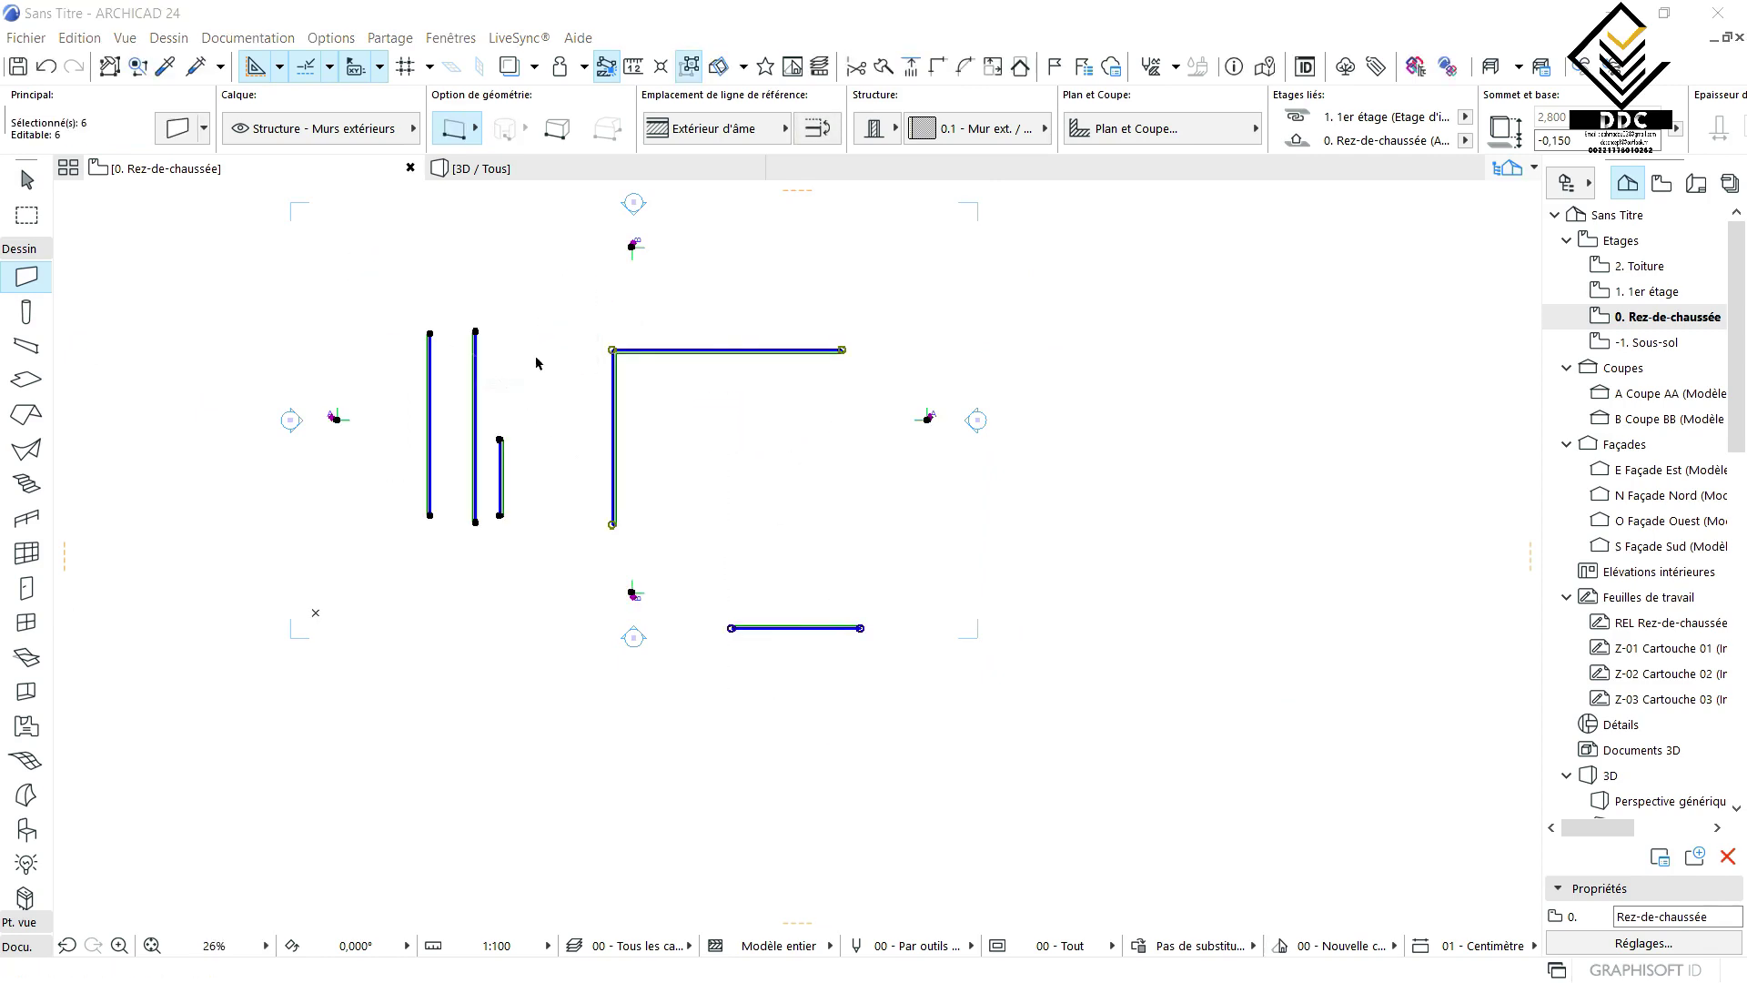
key(Delete)
click(657, 359)
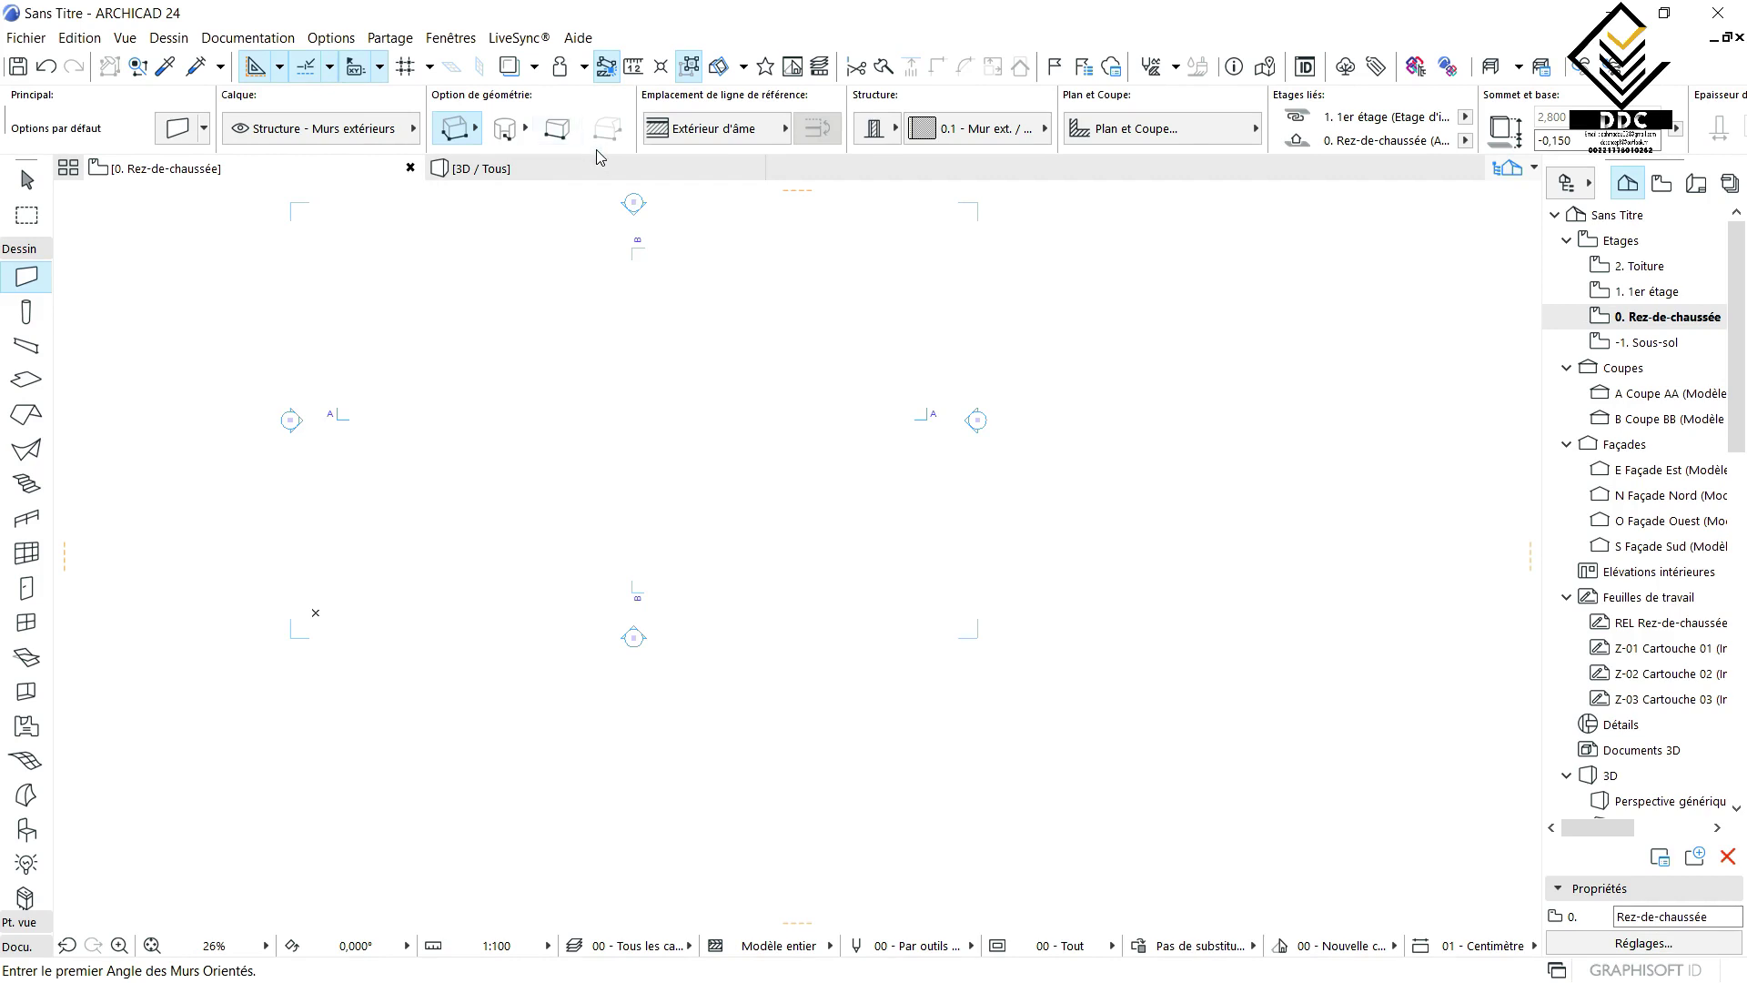
- Switch to the centre-and-radius curved wall method and draw a full circular wall with a radius of about 4.6 m
click(516, 135)
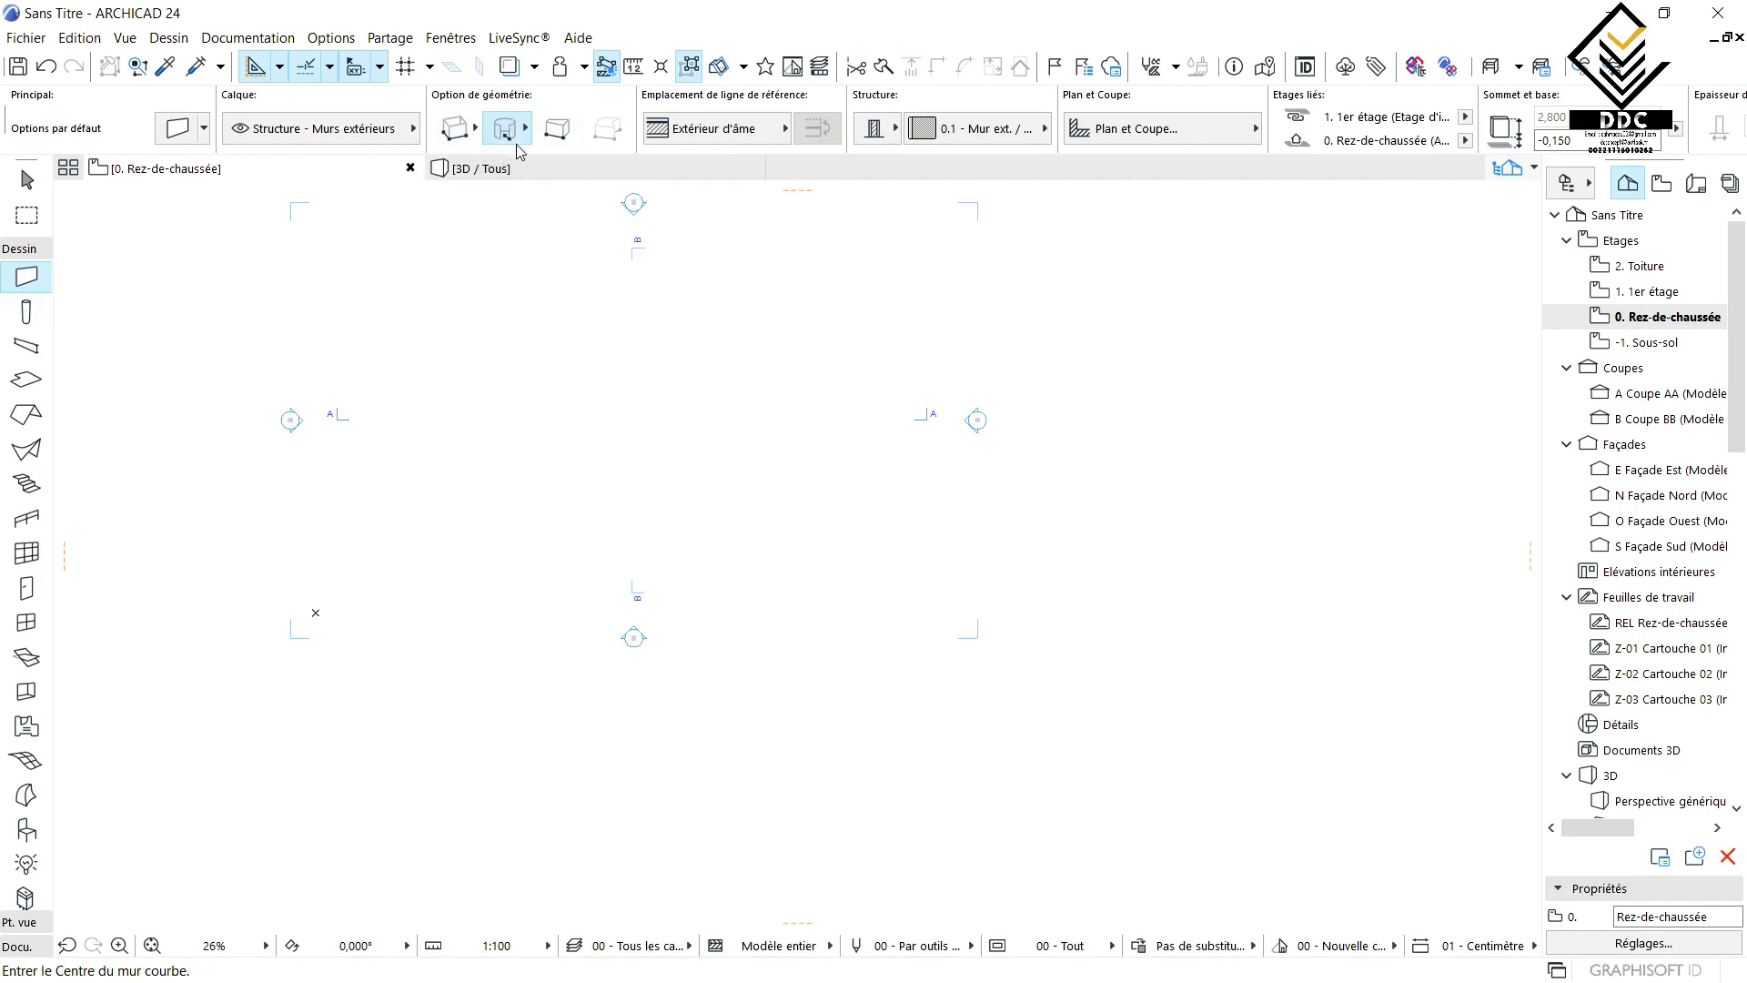
click(542, 422)
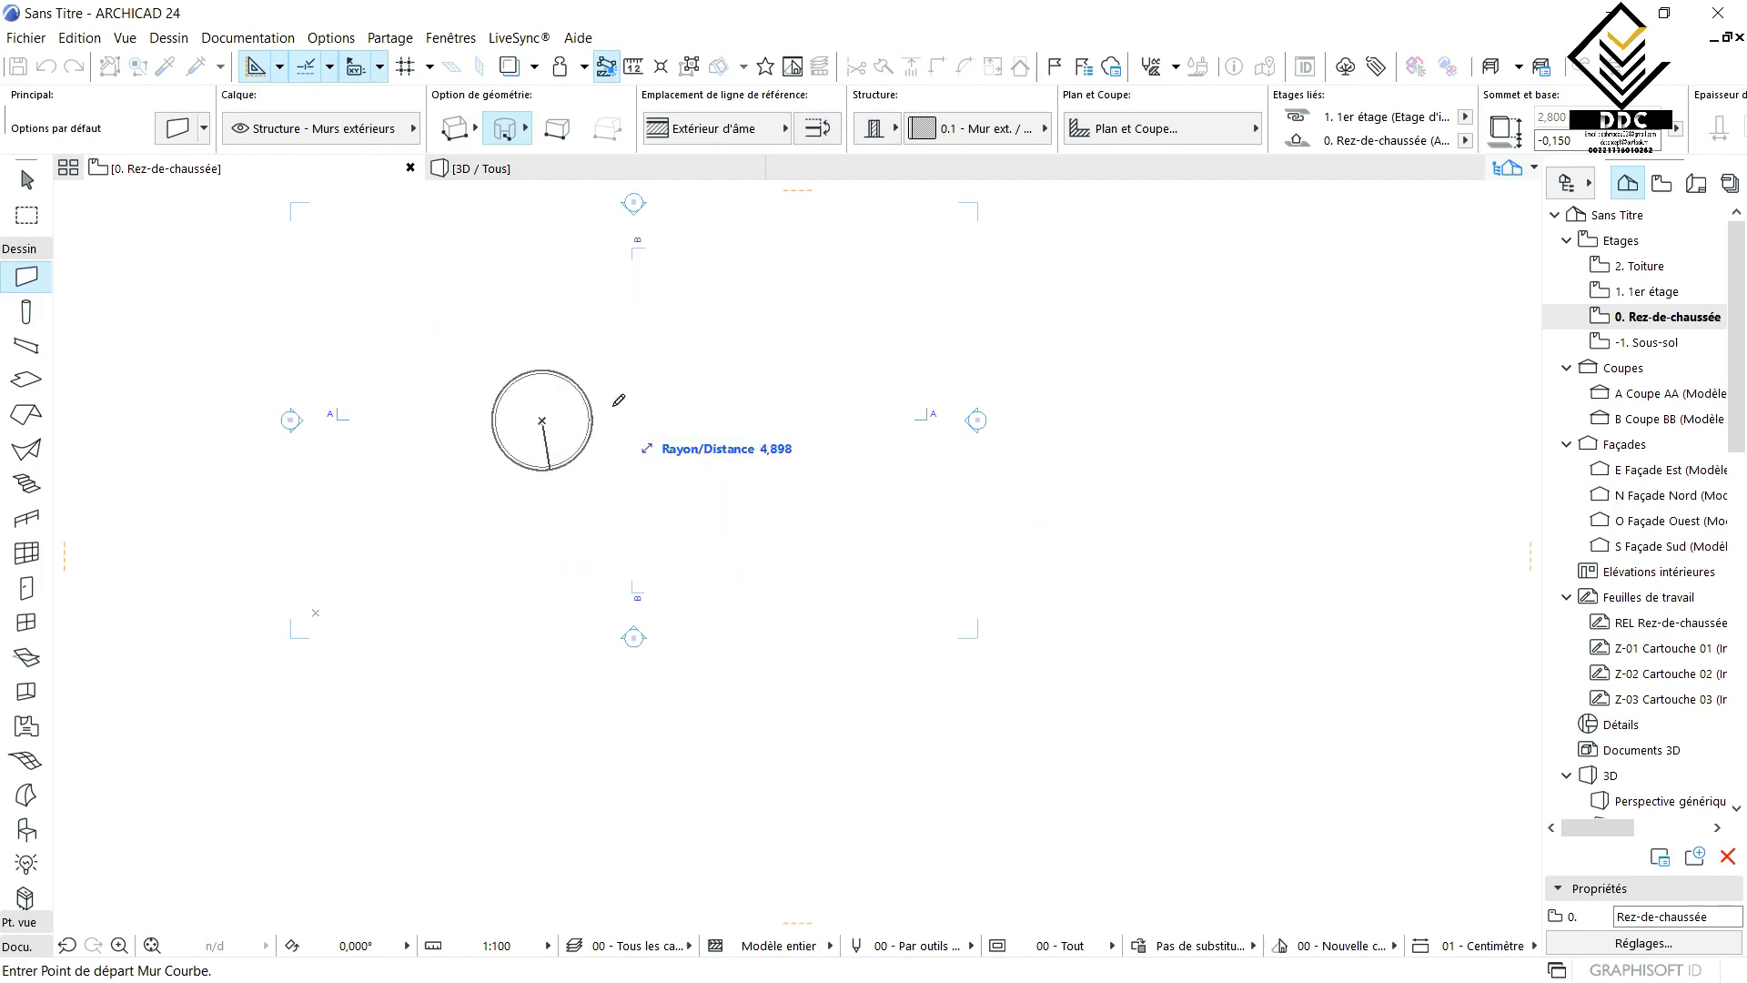
scroll(414, 420, up, 1)
scroll(449, 413, up, 2)
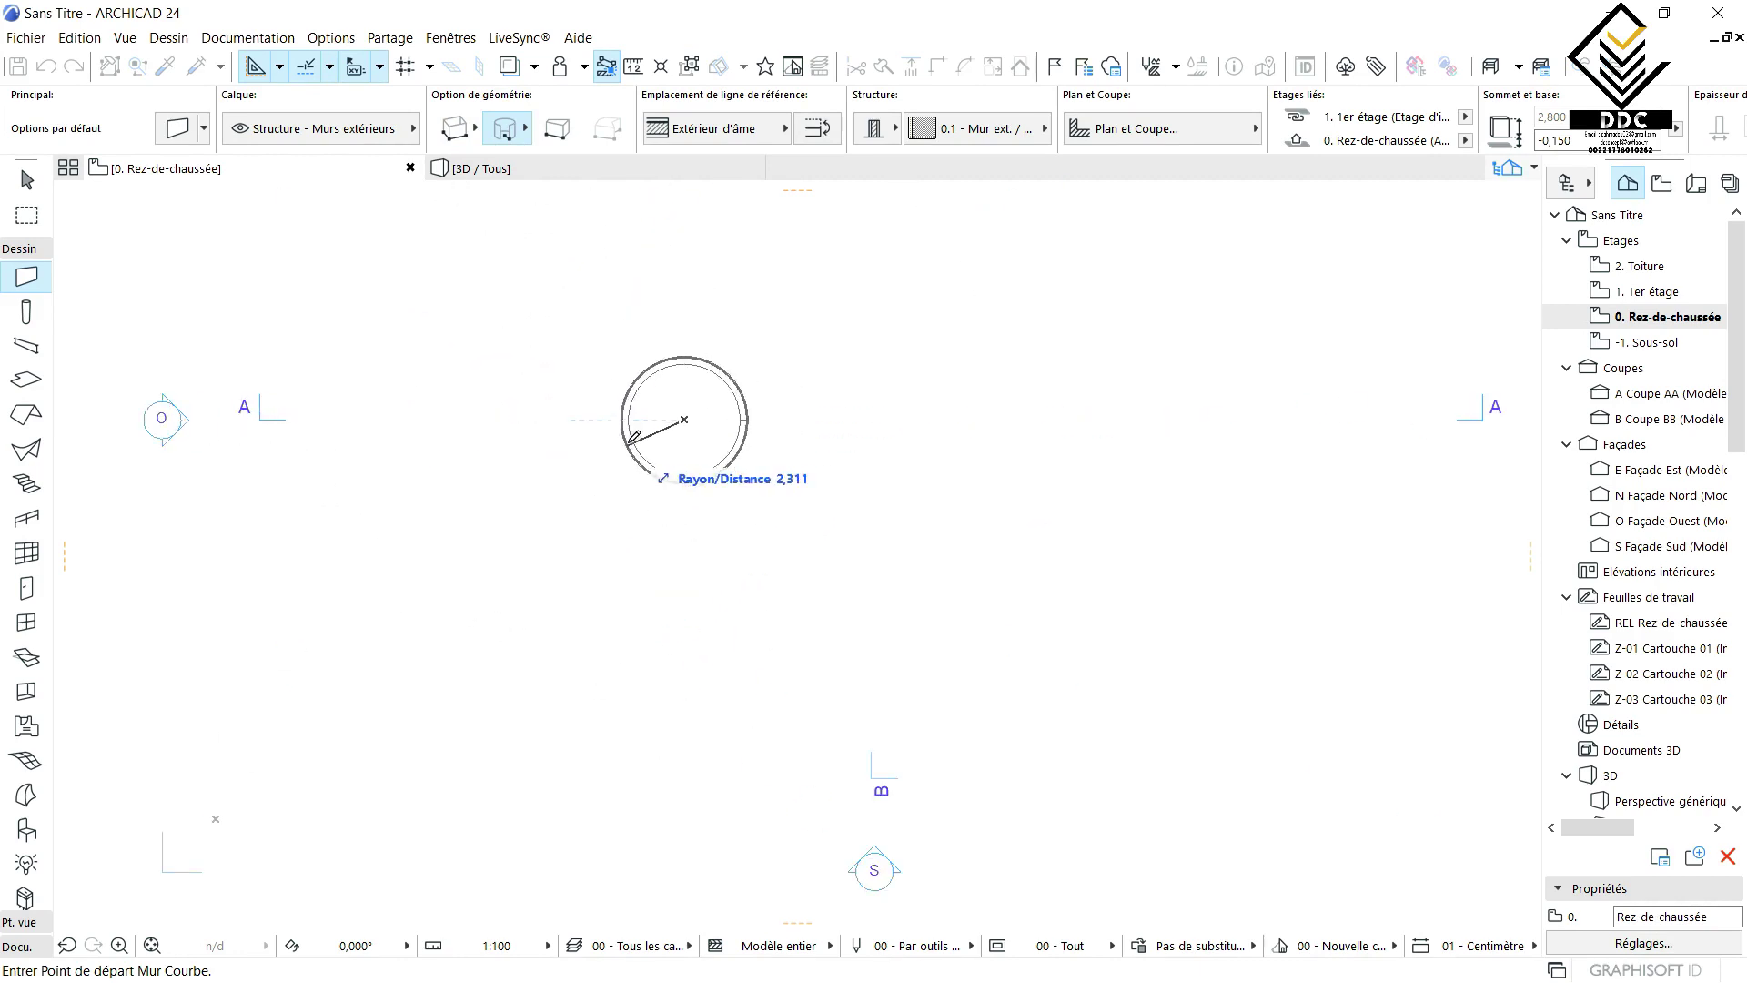
scroll(510, 423, up, 1)
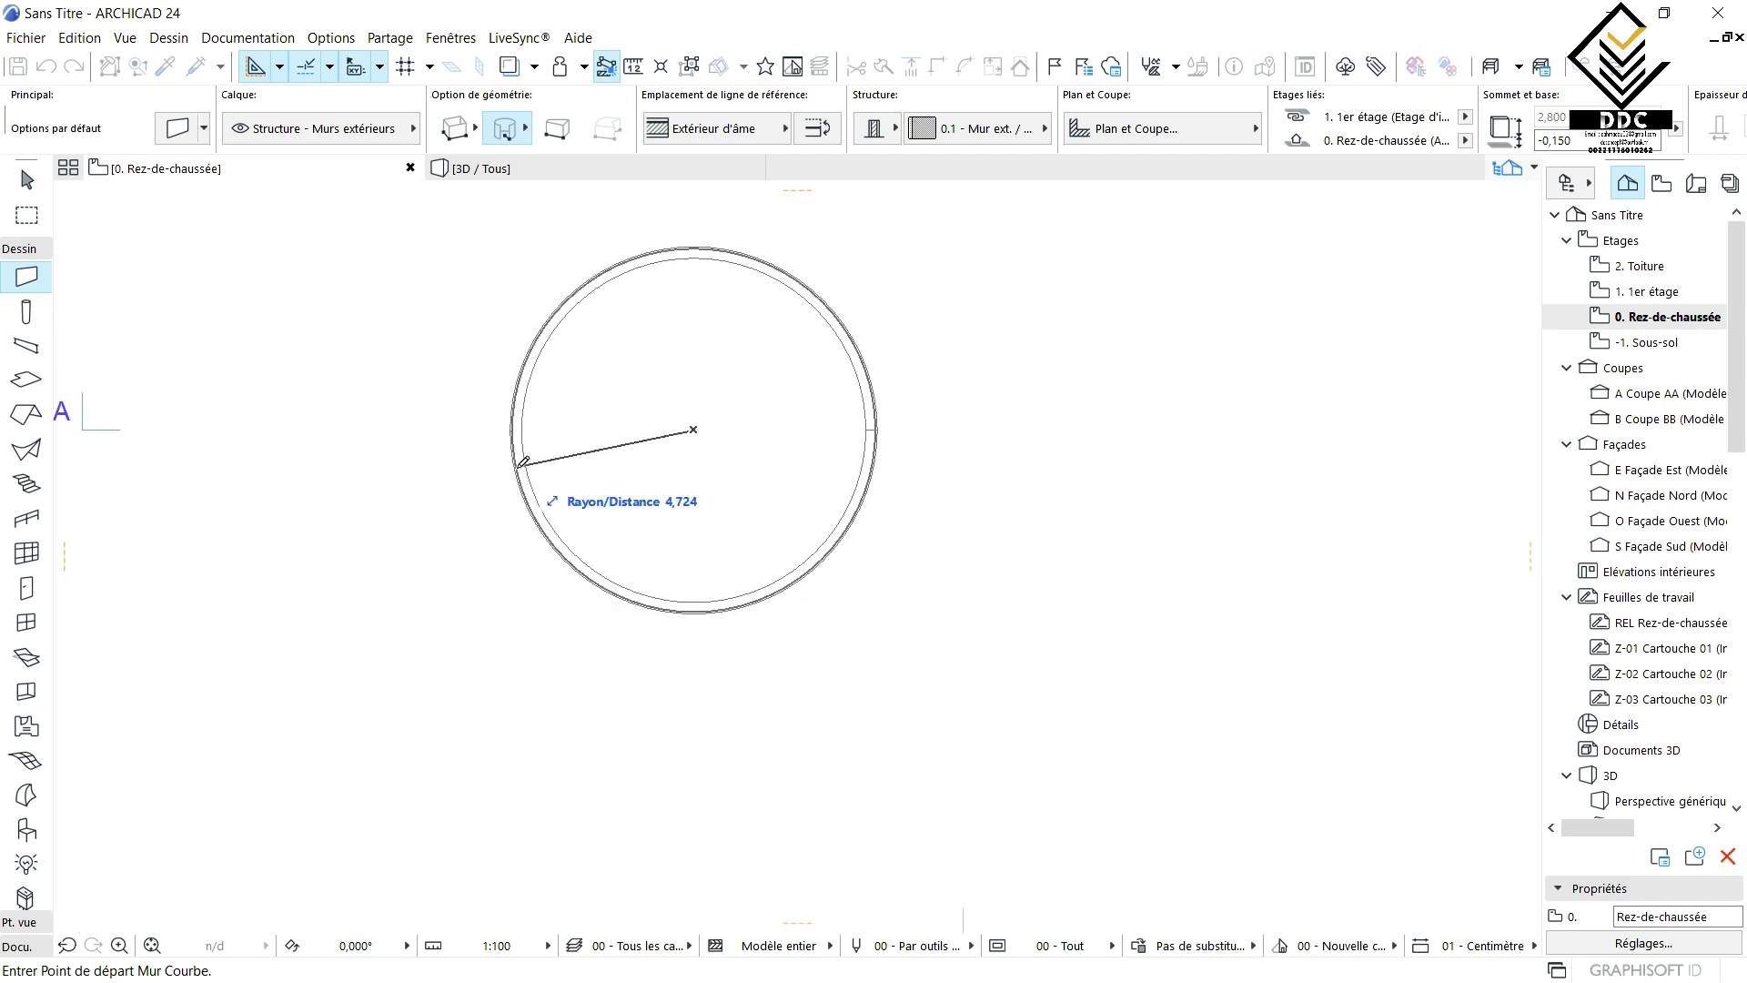
click(523, 460)
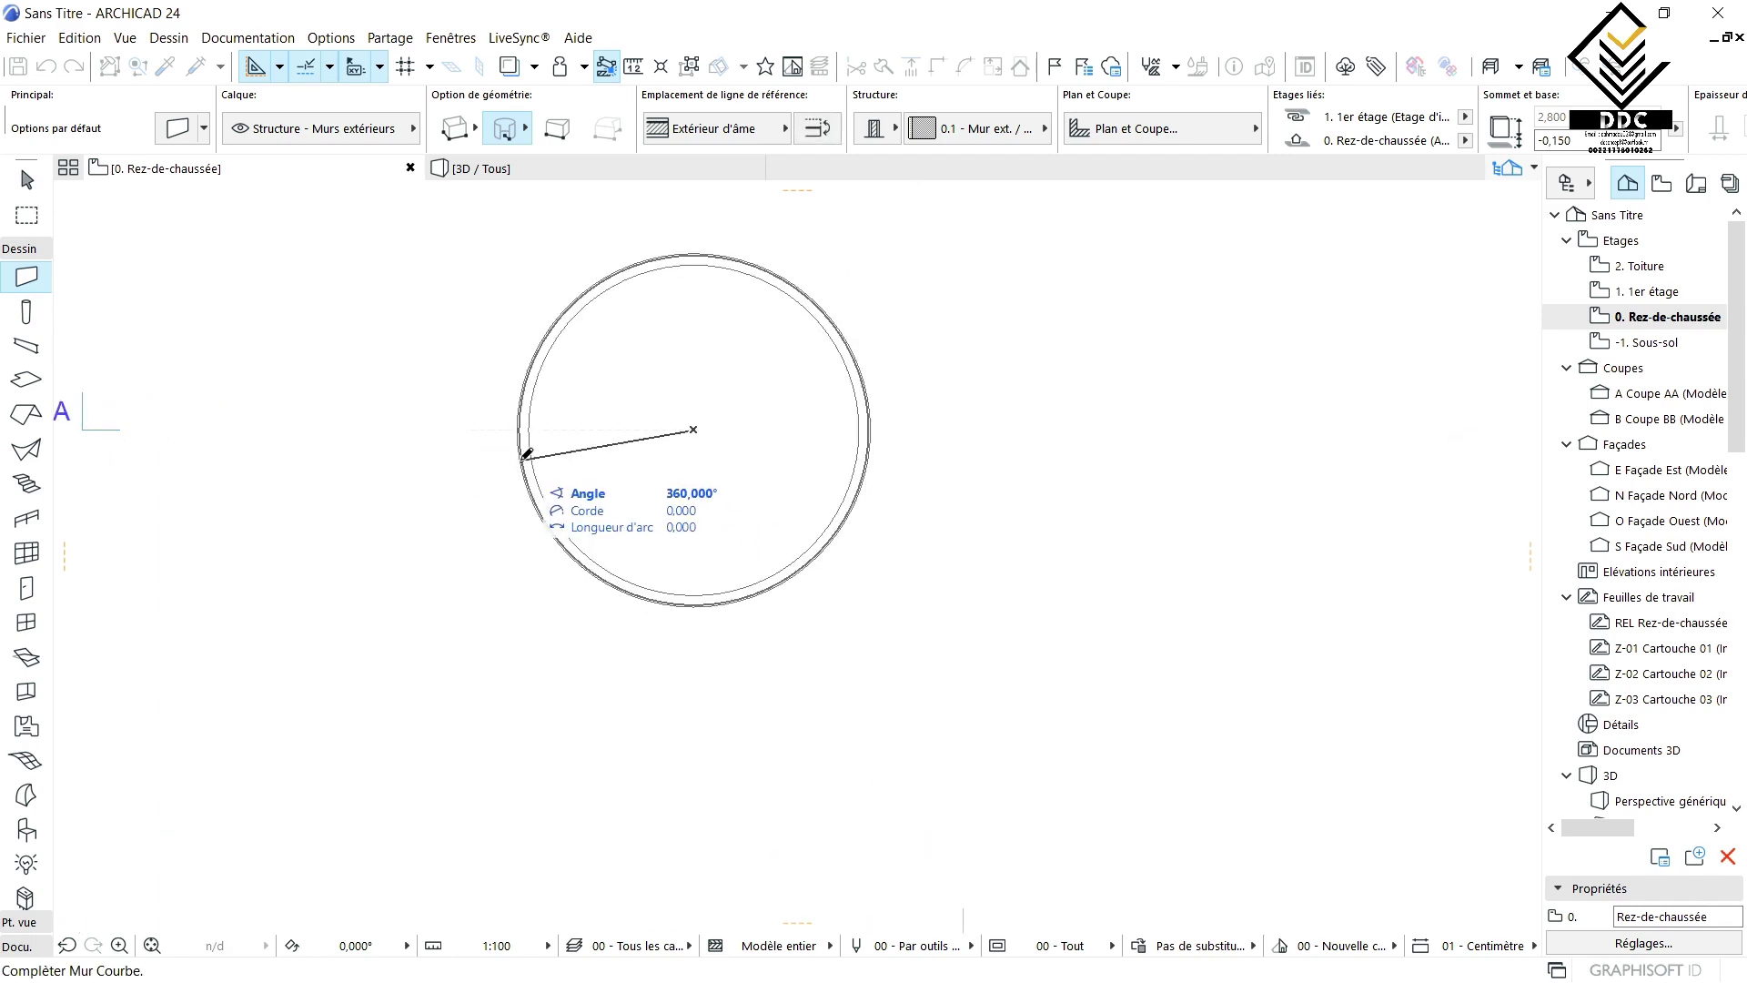
click(520, 460)
scroll(657, 490, down, 1)
- Draw a second full circular wall with a radius of about 3 m beside the first circle
middle_drag(658, 490, 316, 421)
click(626, 443)
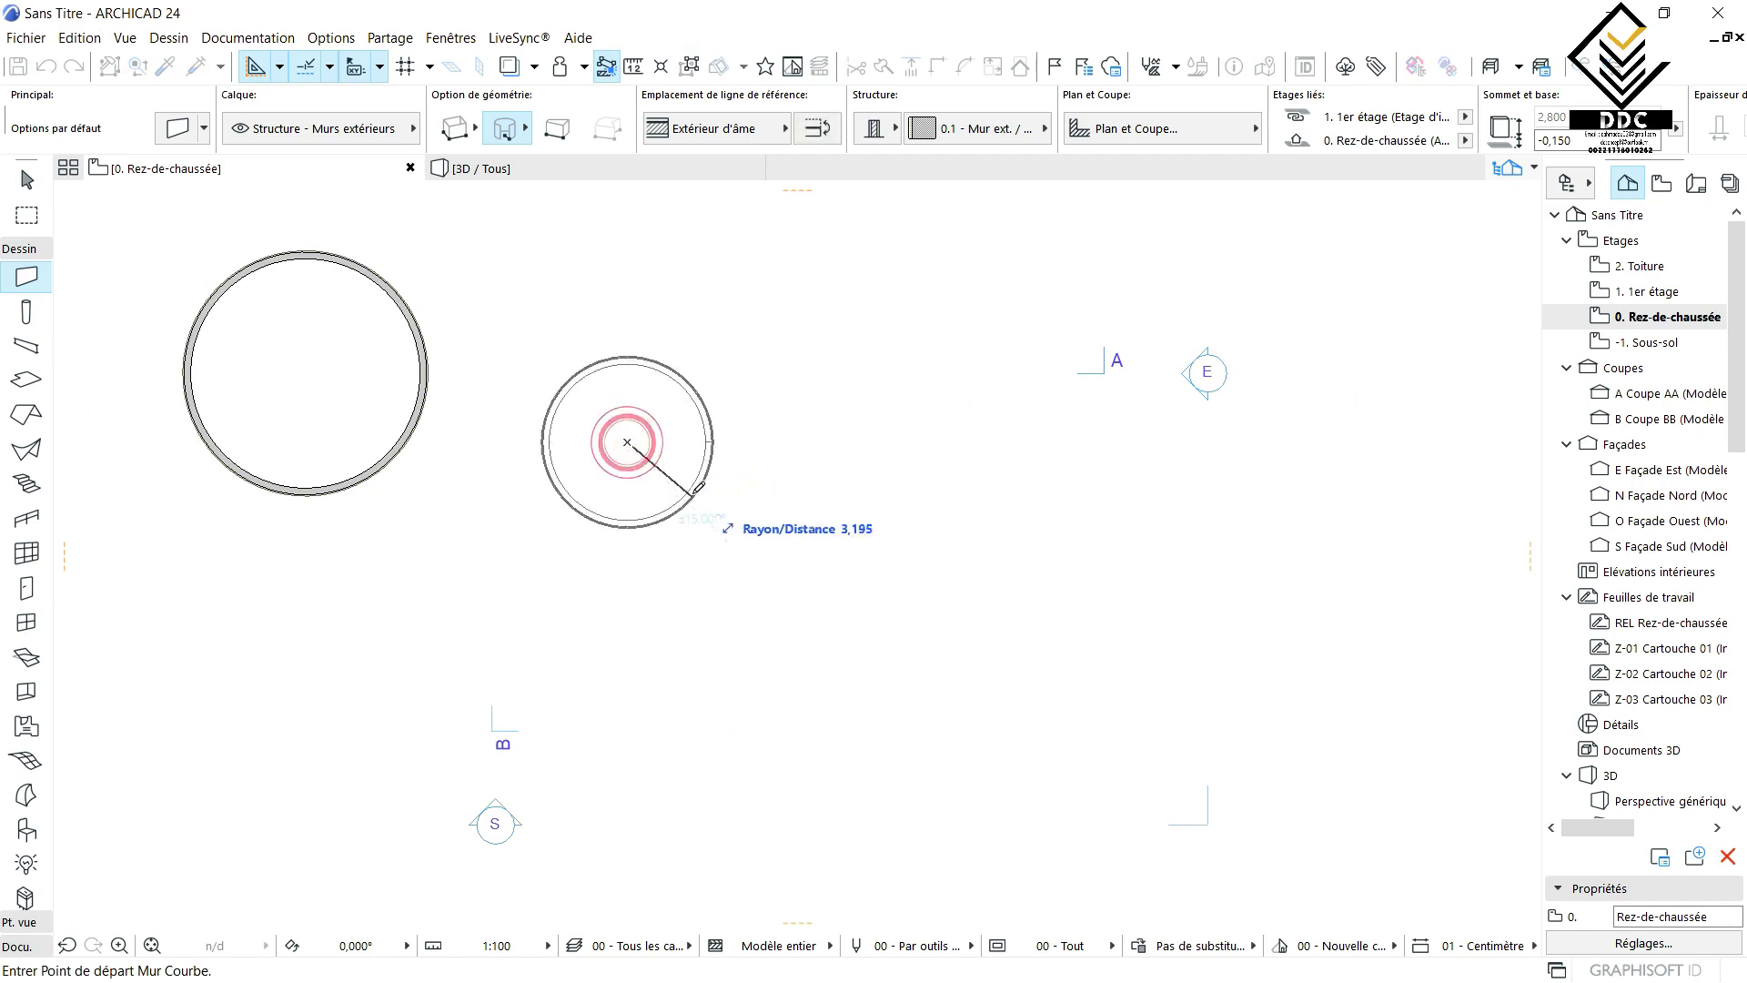
click(699, 474)
click(699, 474)
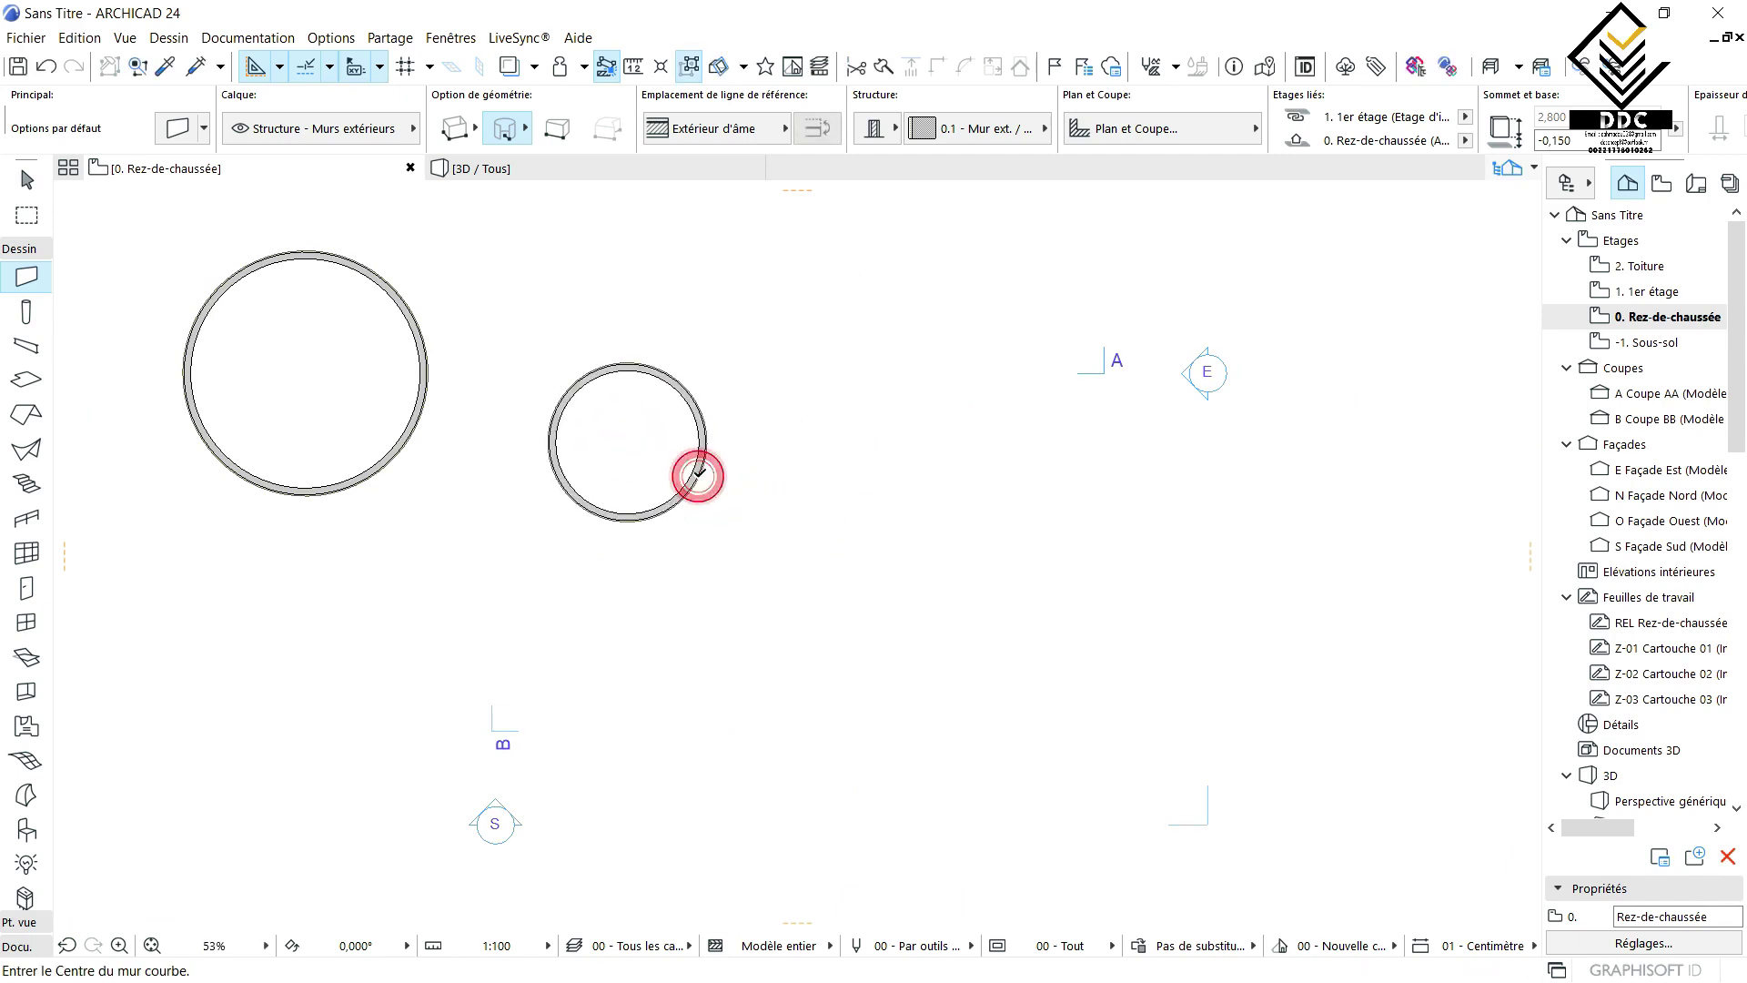
- Draw a third full circular wall with an exact radius of 5 m beside the smaller circle
click(872, 535)
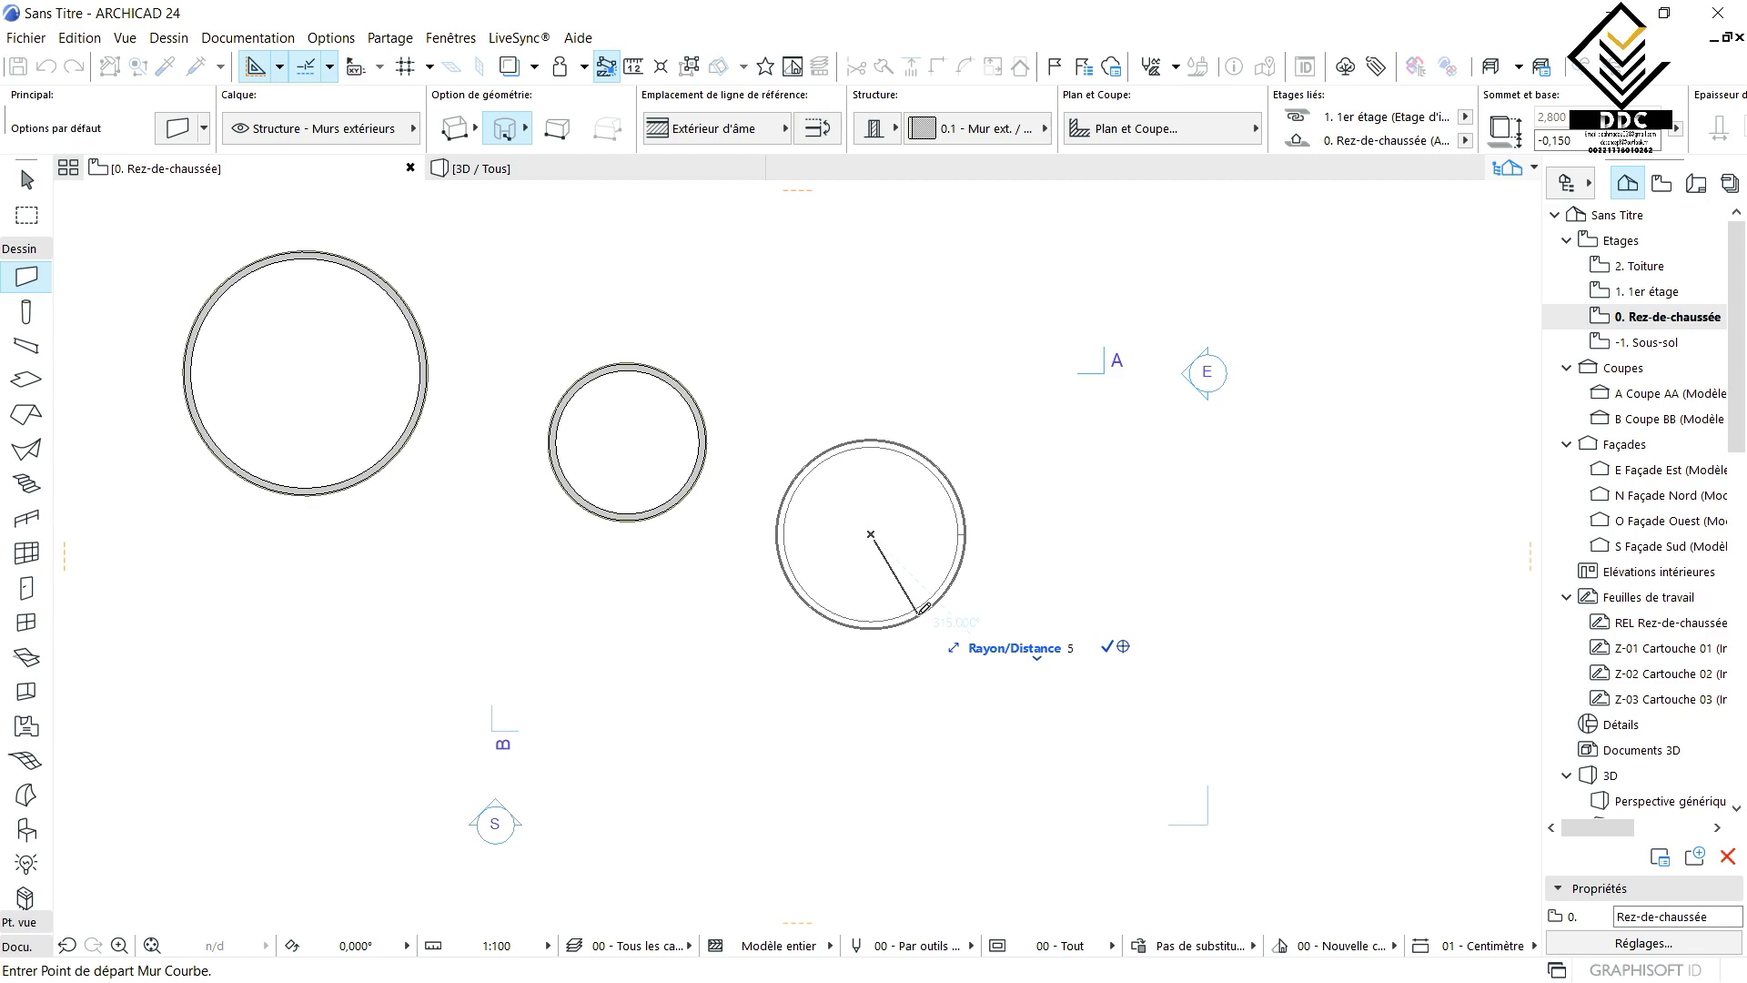
key(Return)
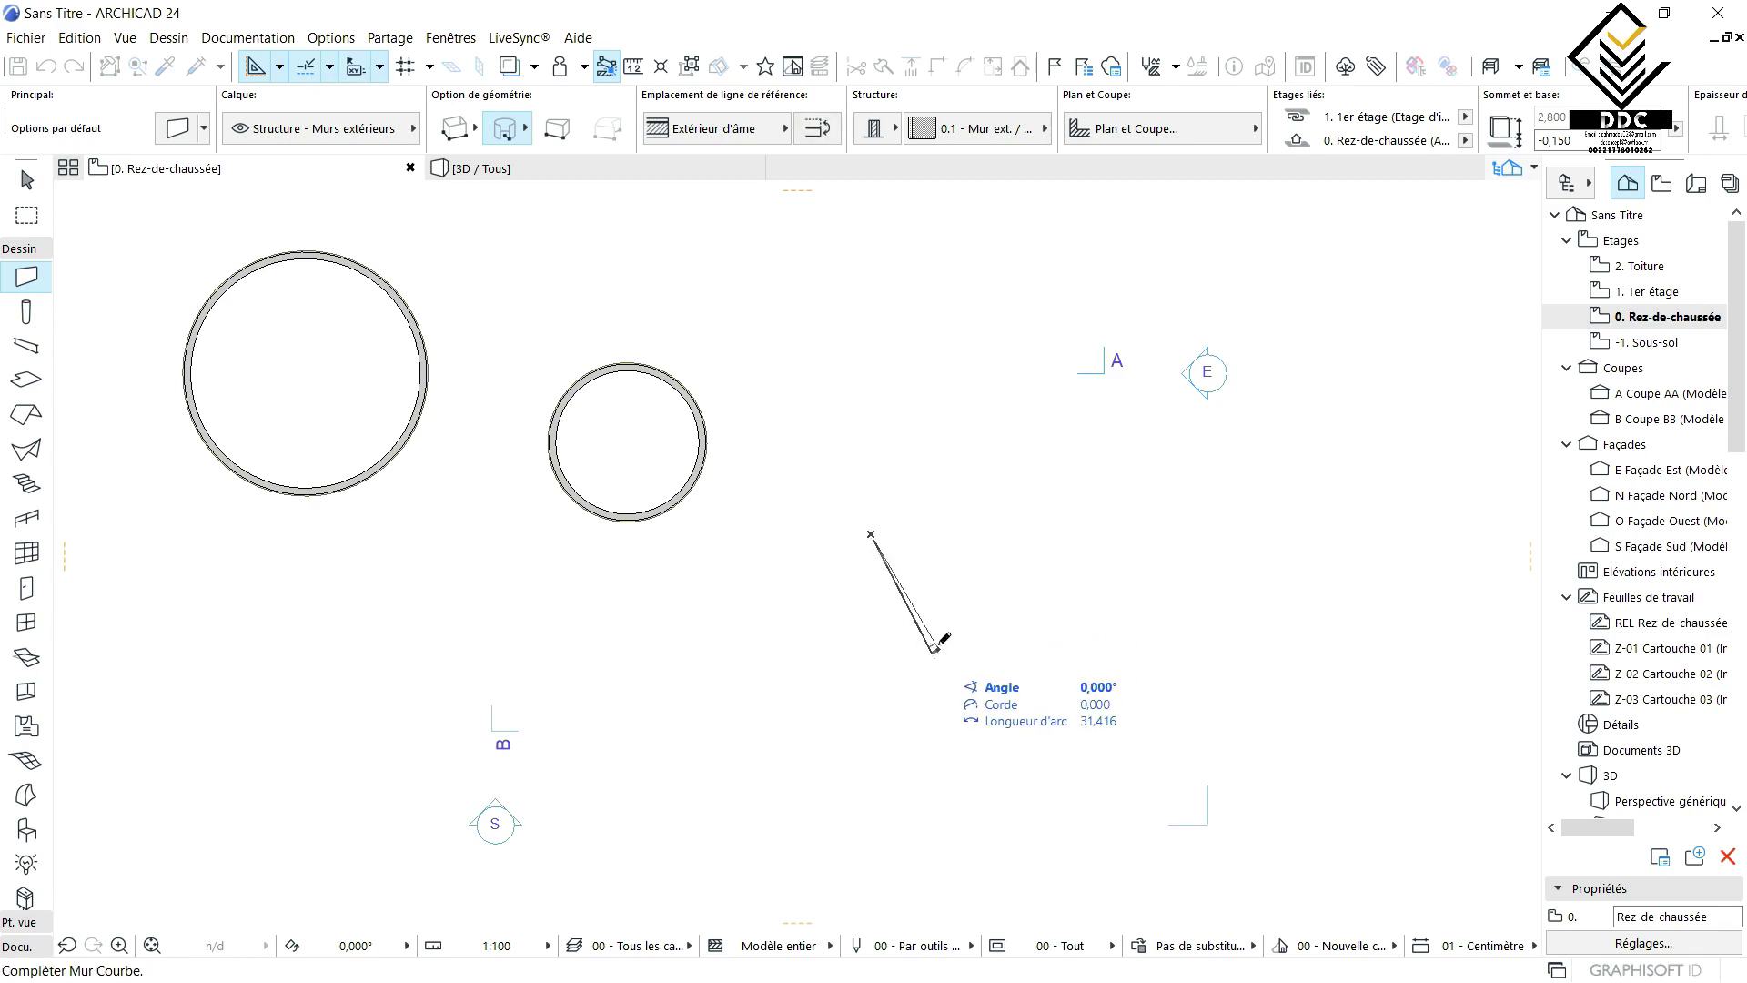
click(939, 646)
scroll(847, 451, down, 3)
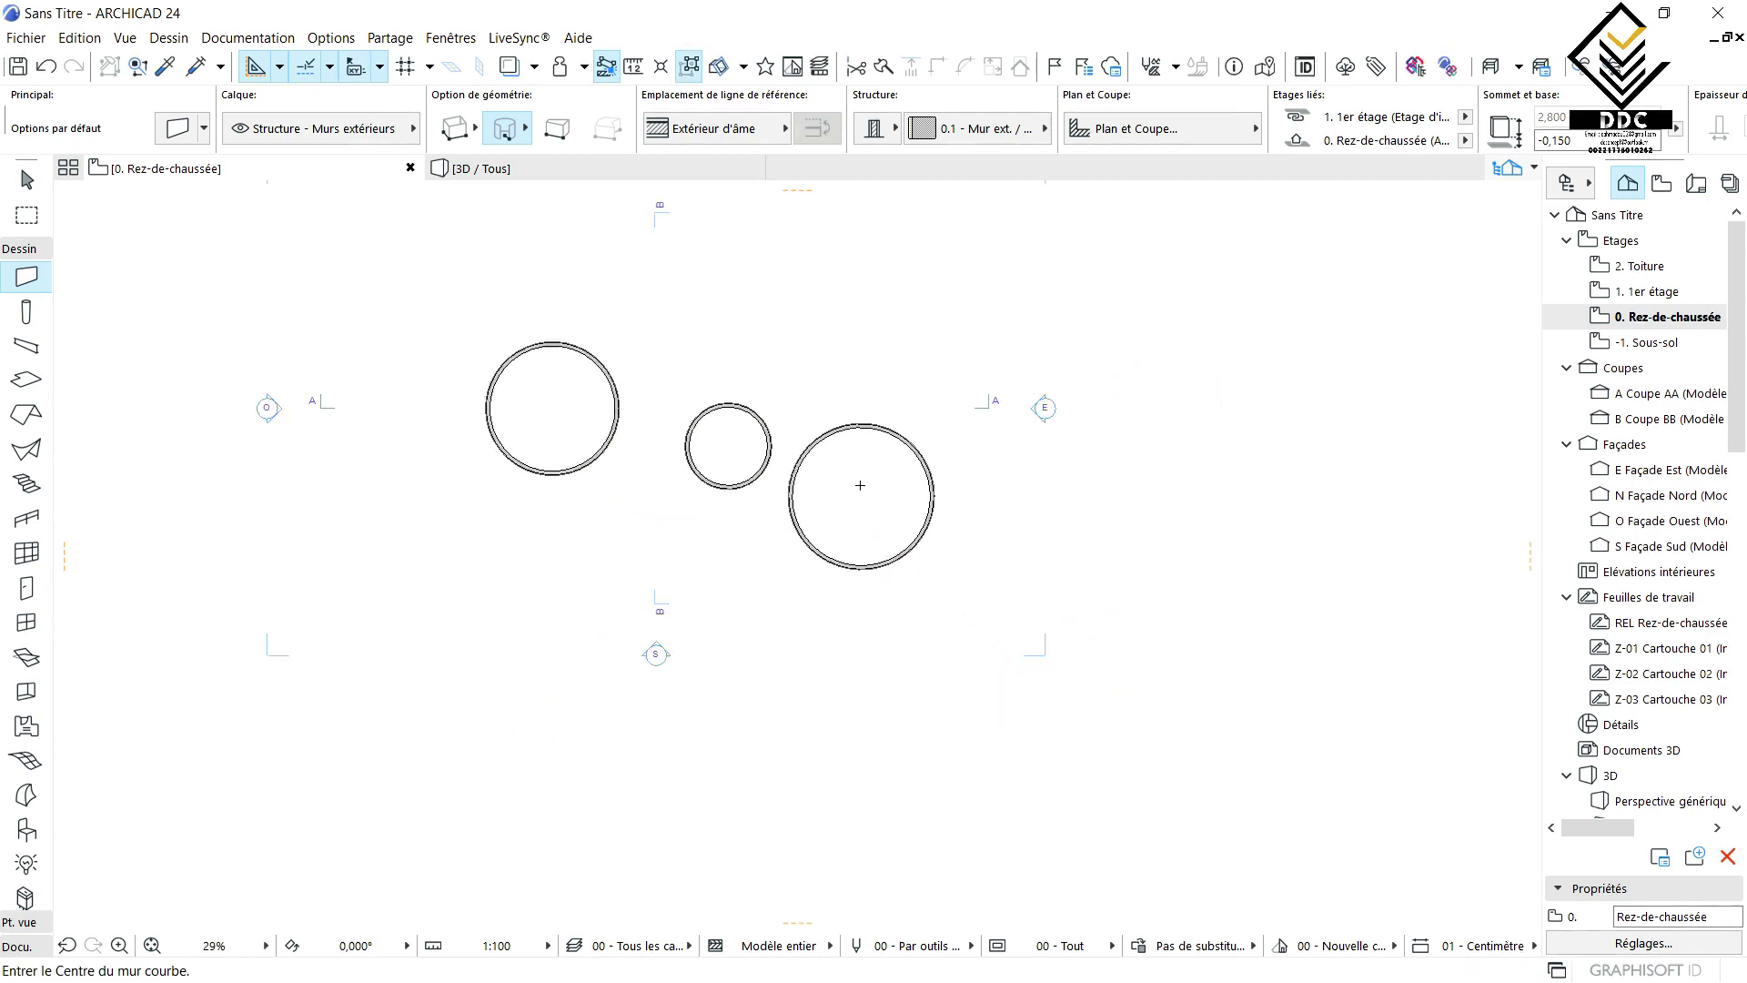
- Switch to the three-point curved wall method and draw a full circular wall about 17.6 m across below the three circles
click(525, 130)
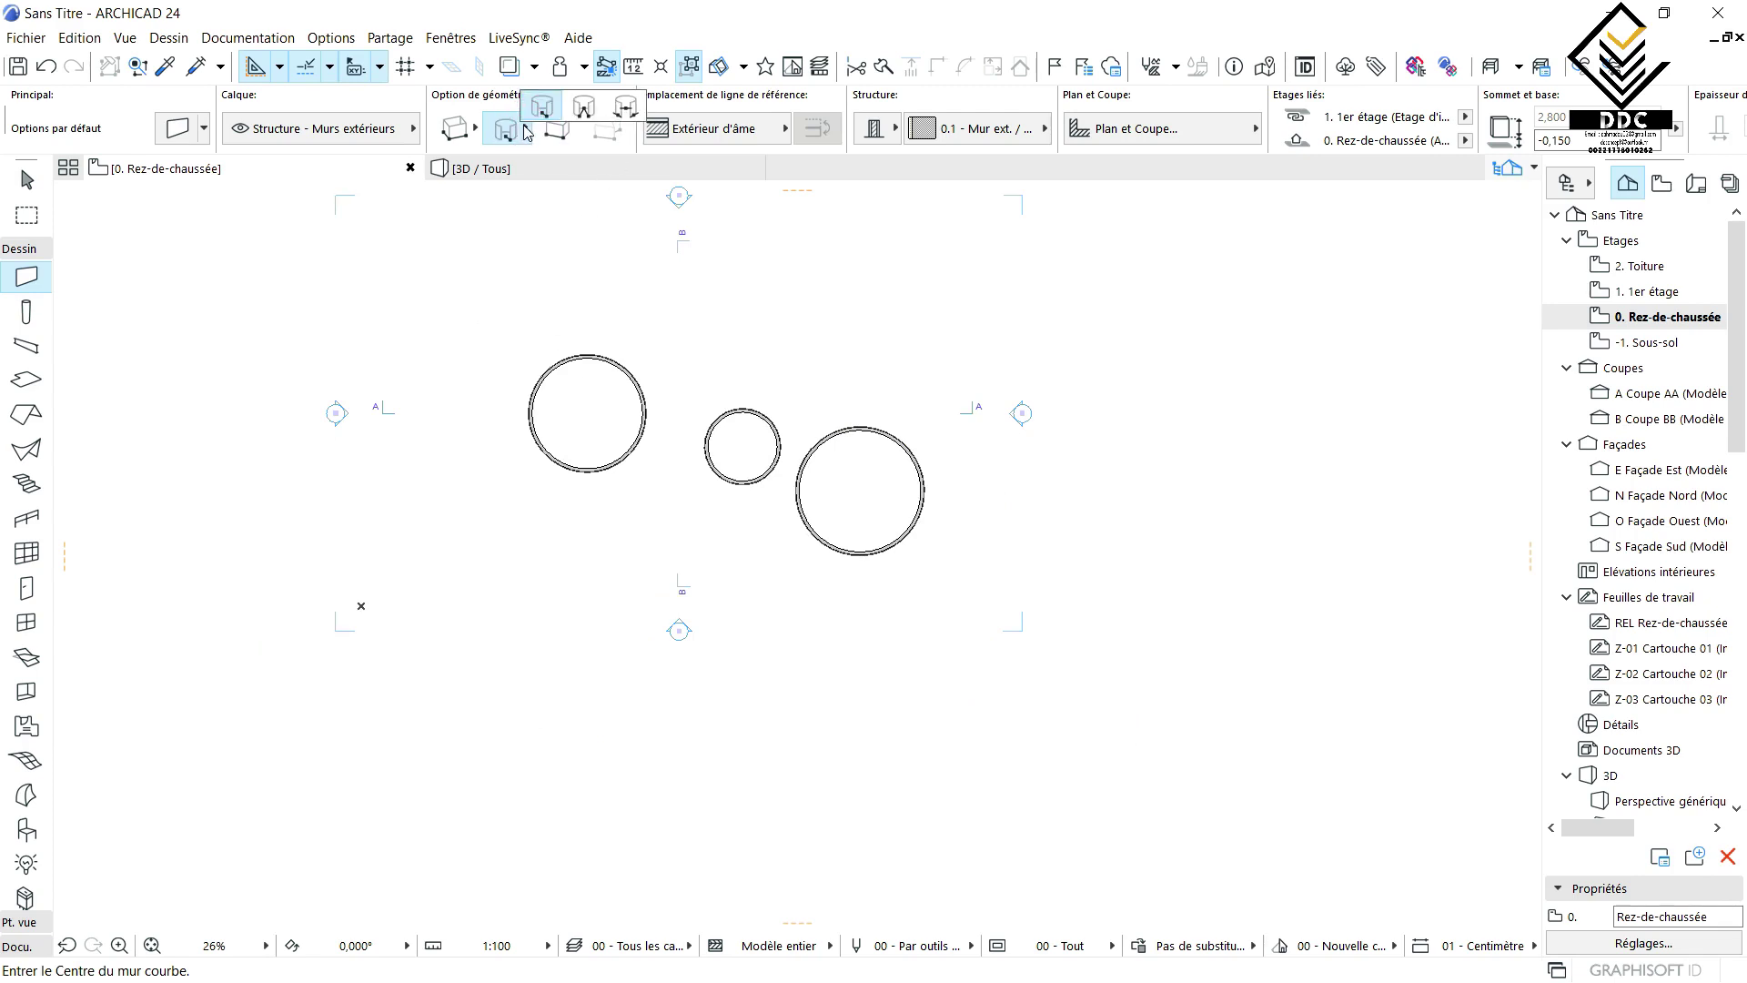
click(584, 107)
scroll(575, 581, down, 2)
click(569, 552)
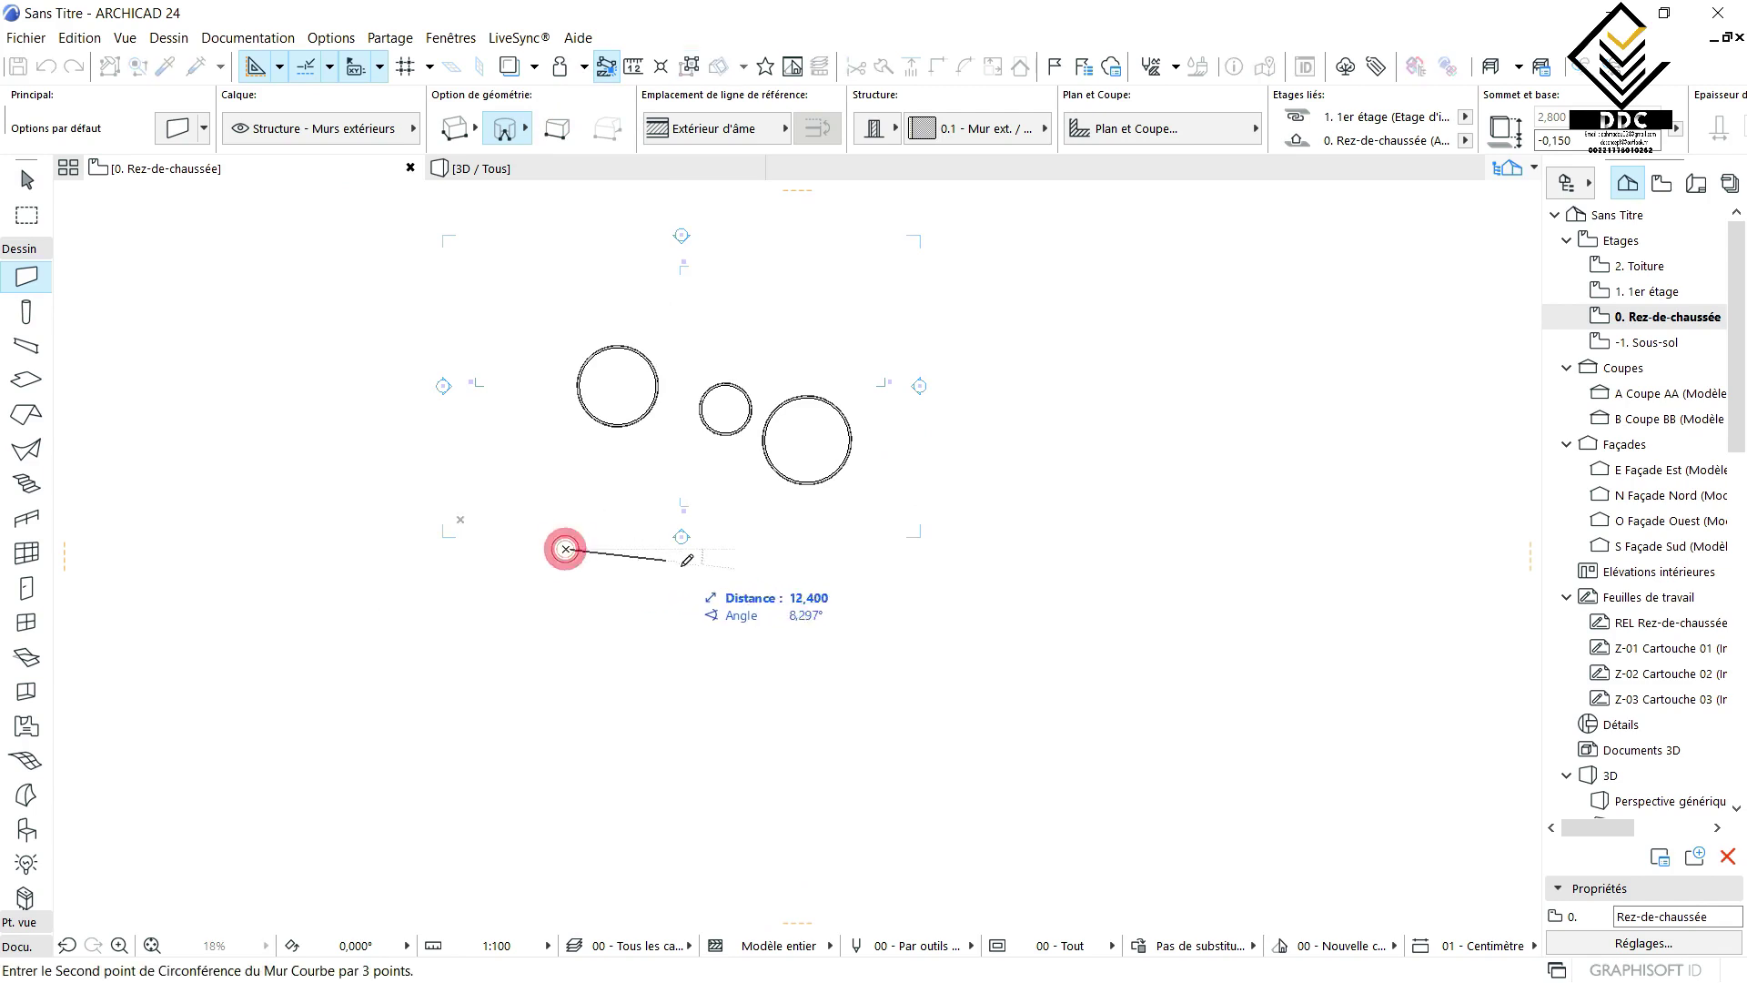
scroll(577, 578, up, 4)
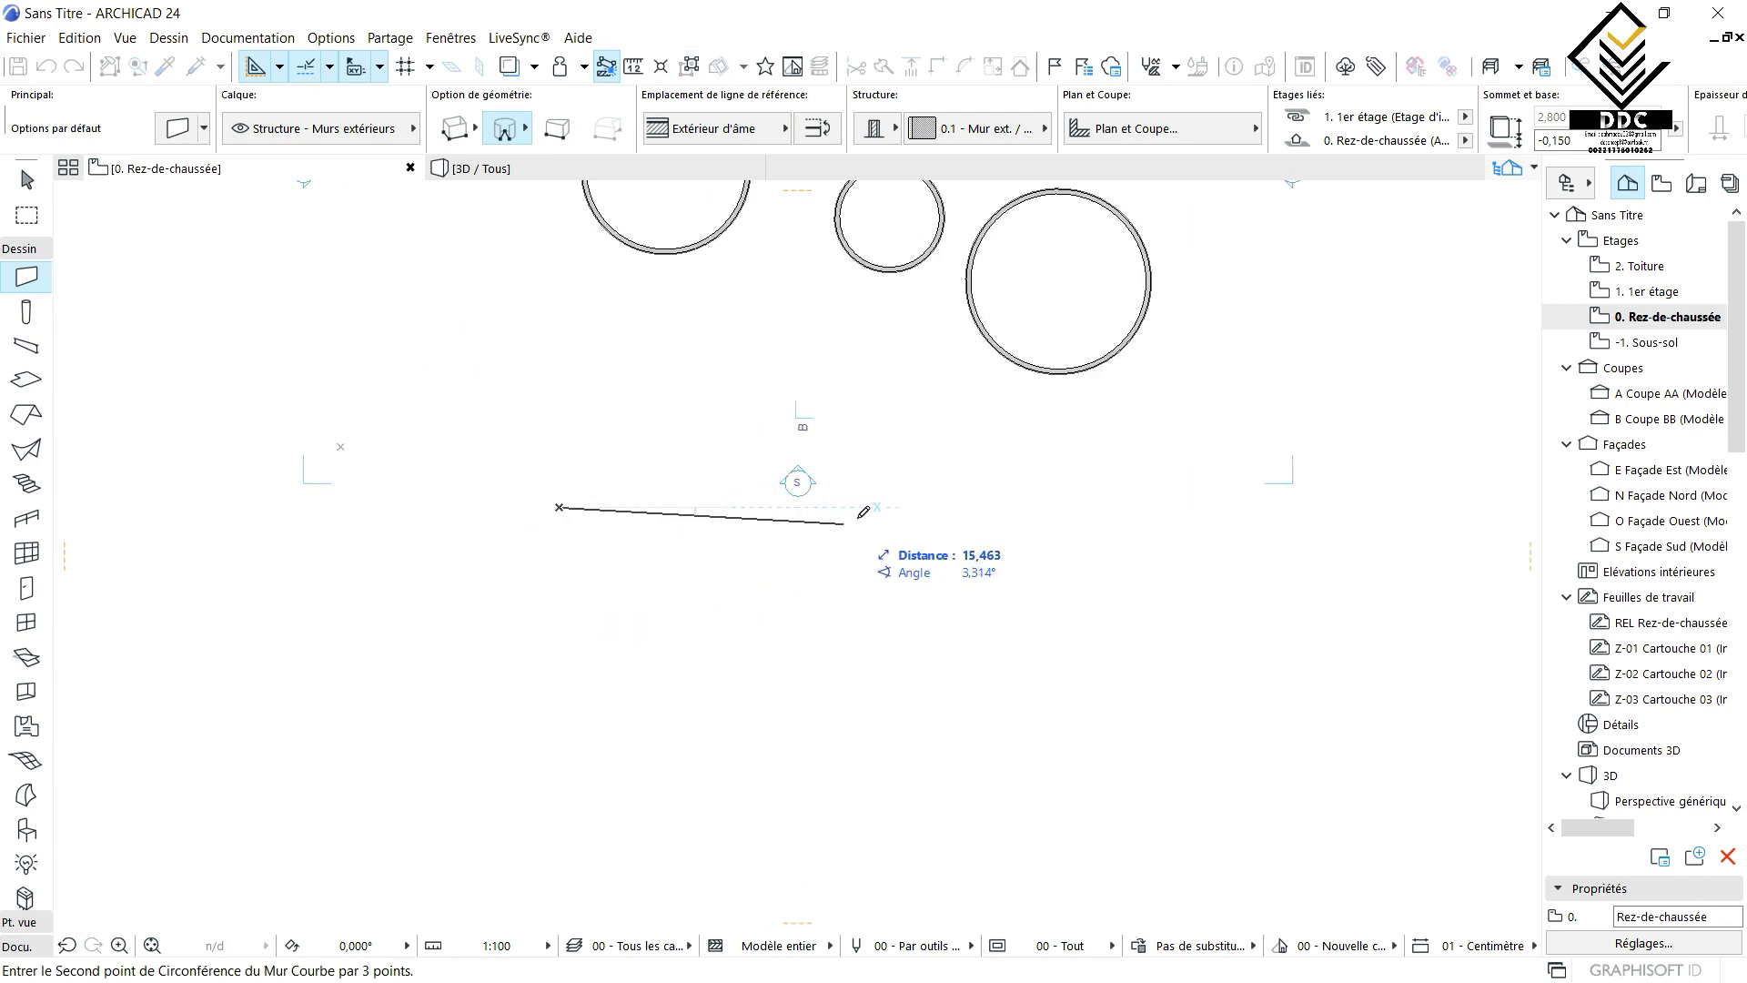
click(883, 507)
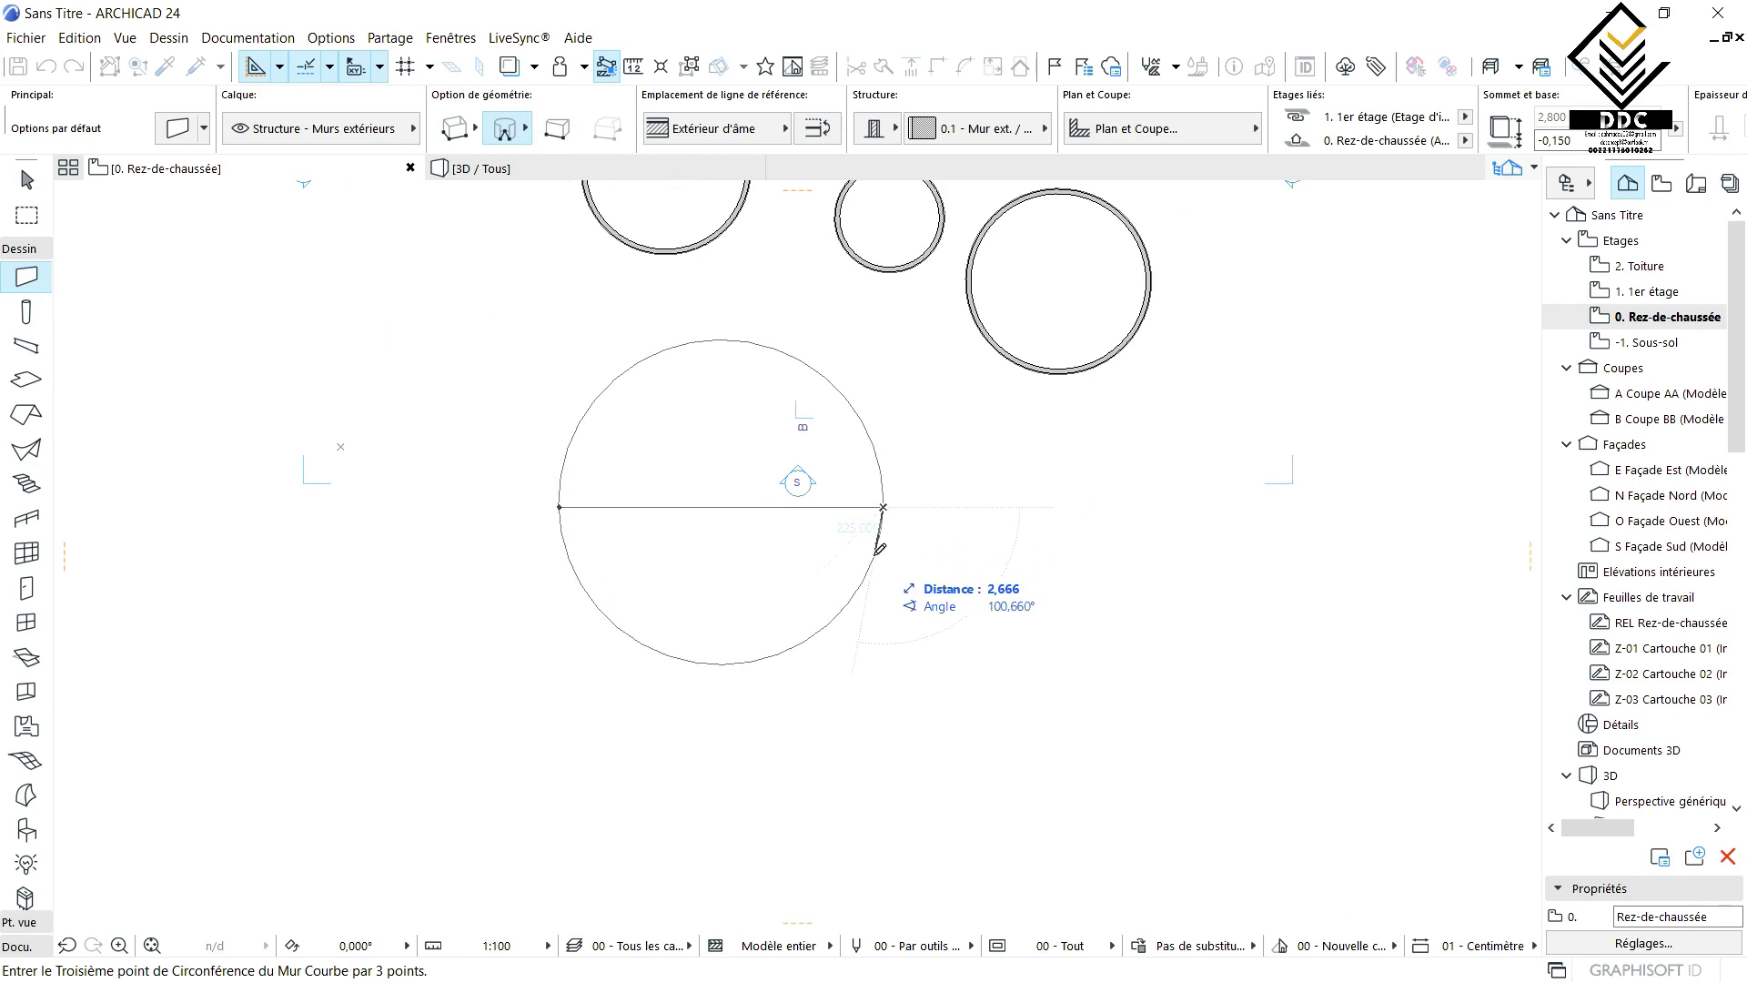
click(910, 517)
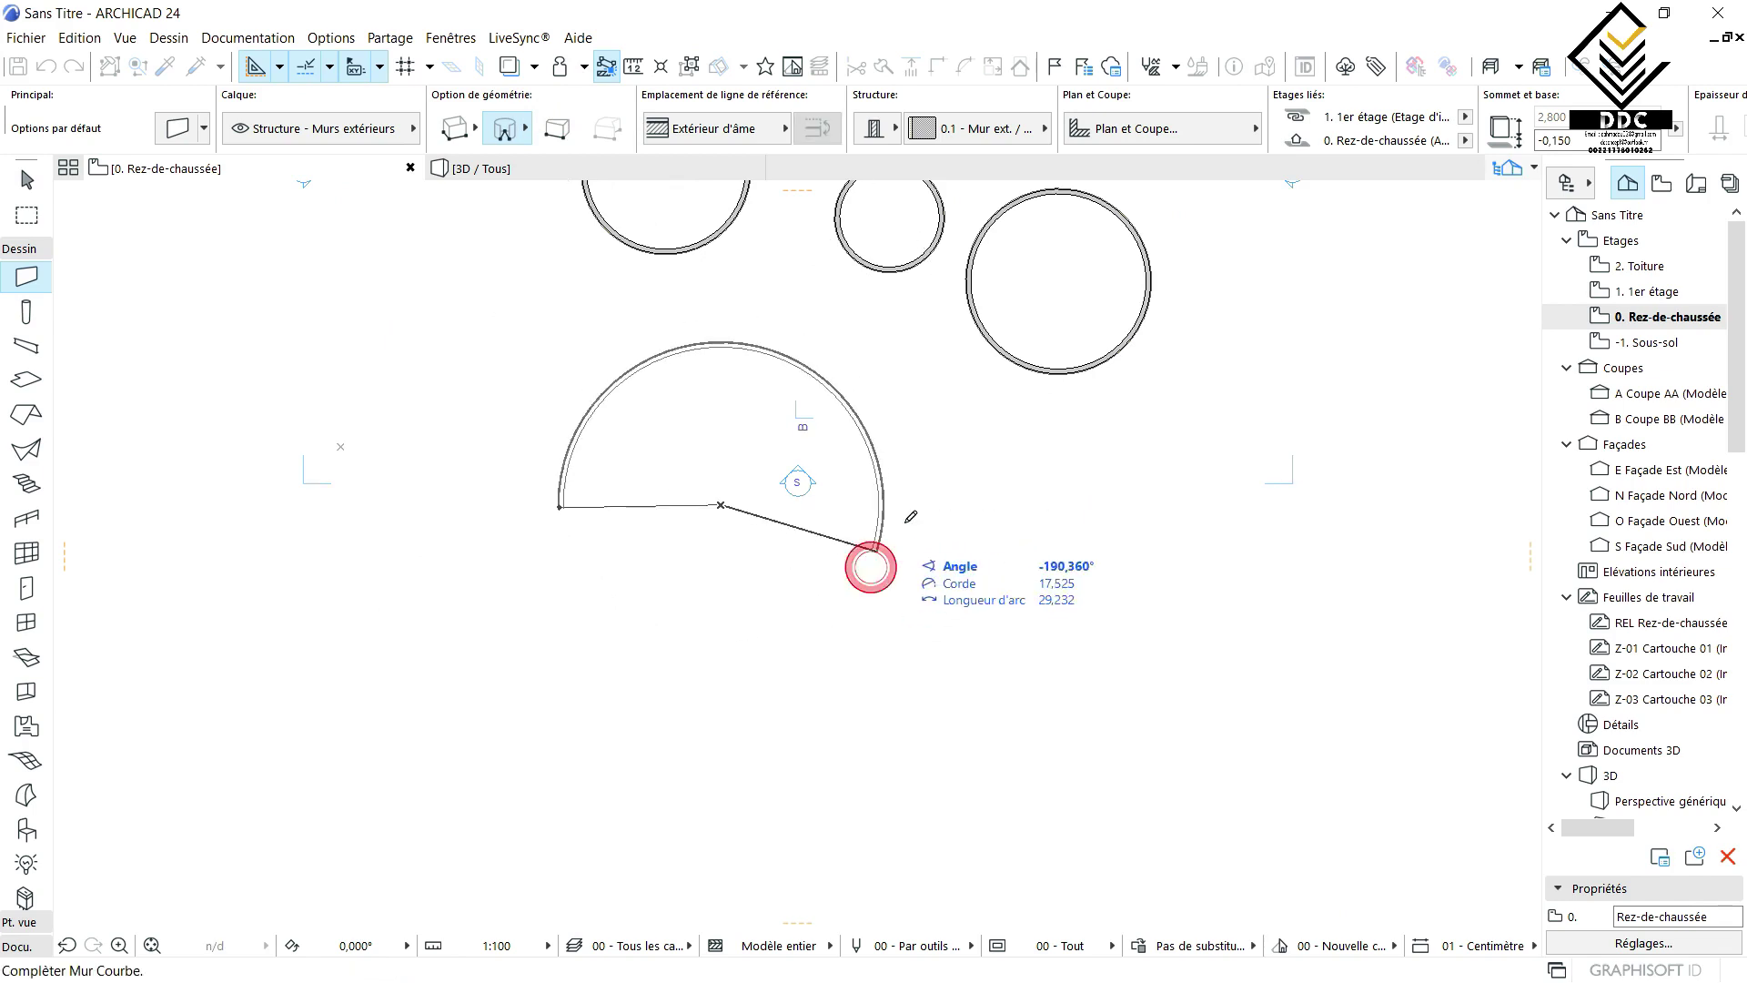
click(561, 505)
scroll(636, 456, down, 3)
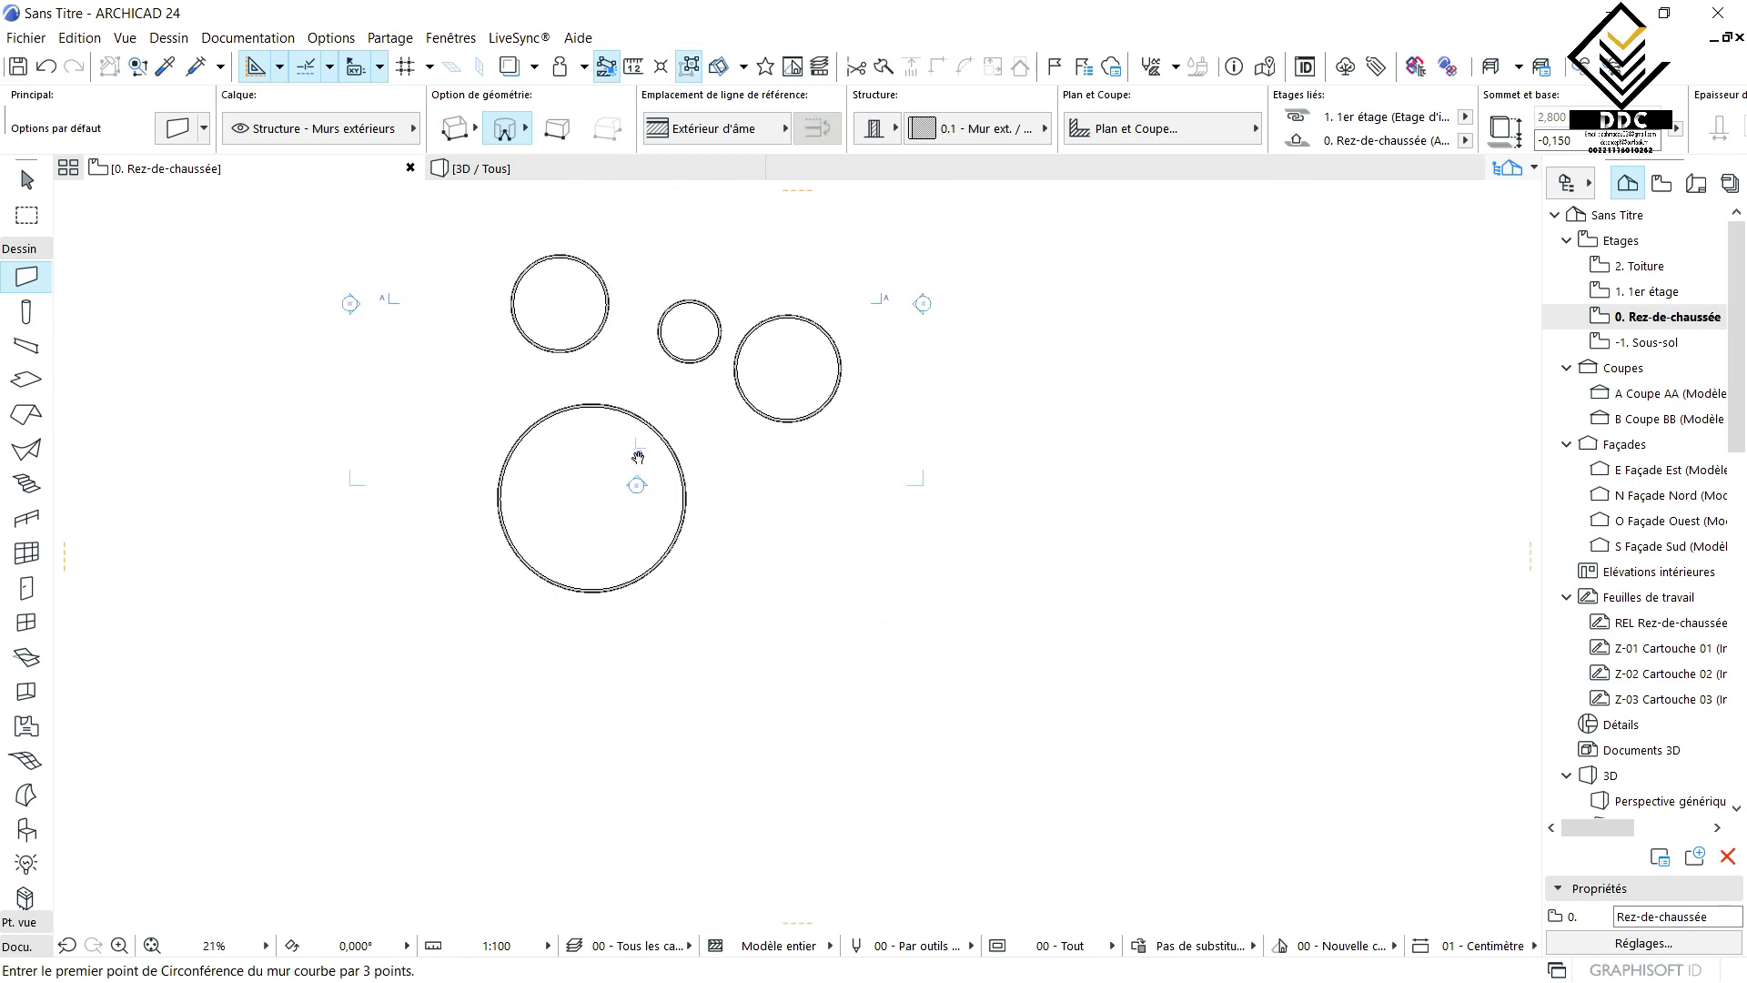
- Switch to the tangential curved wall method and draw a very large full circular wall enclosing all the other circles
click(526, 128)
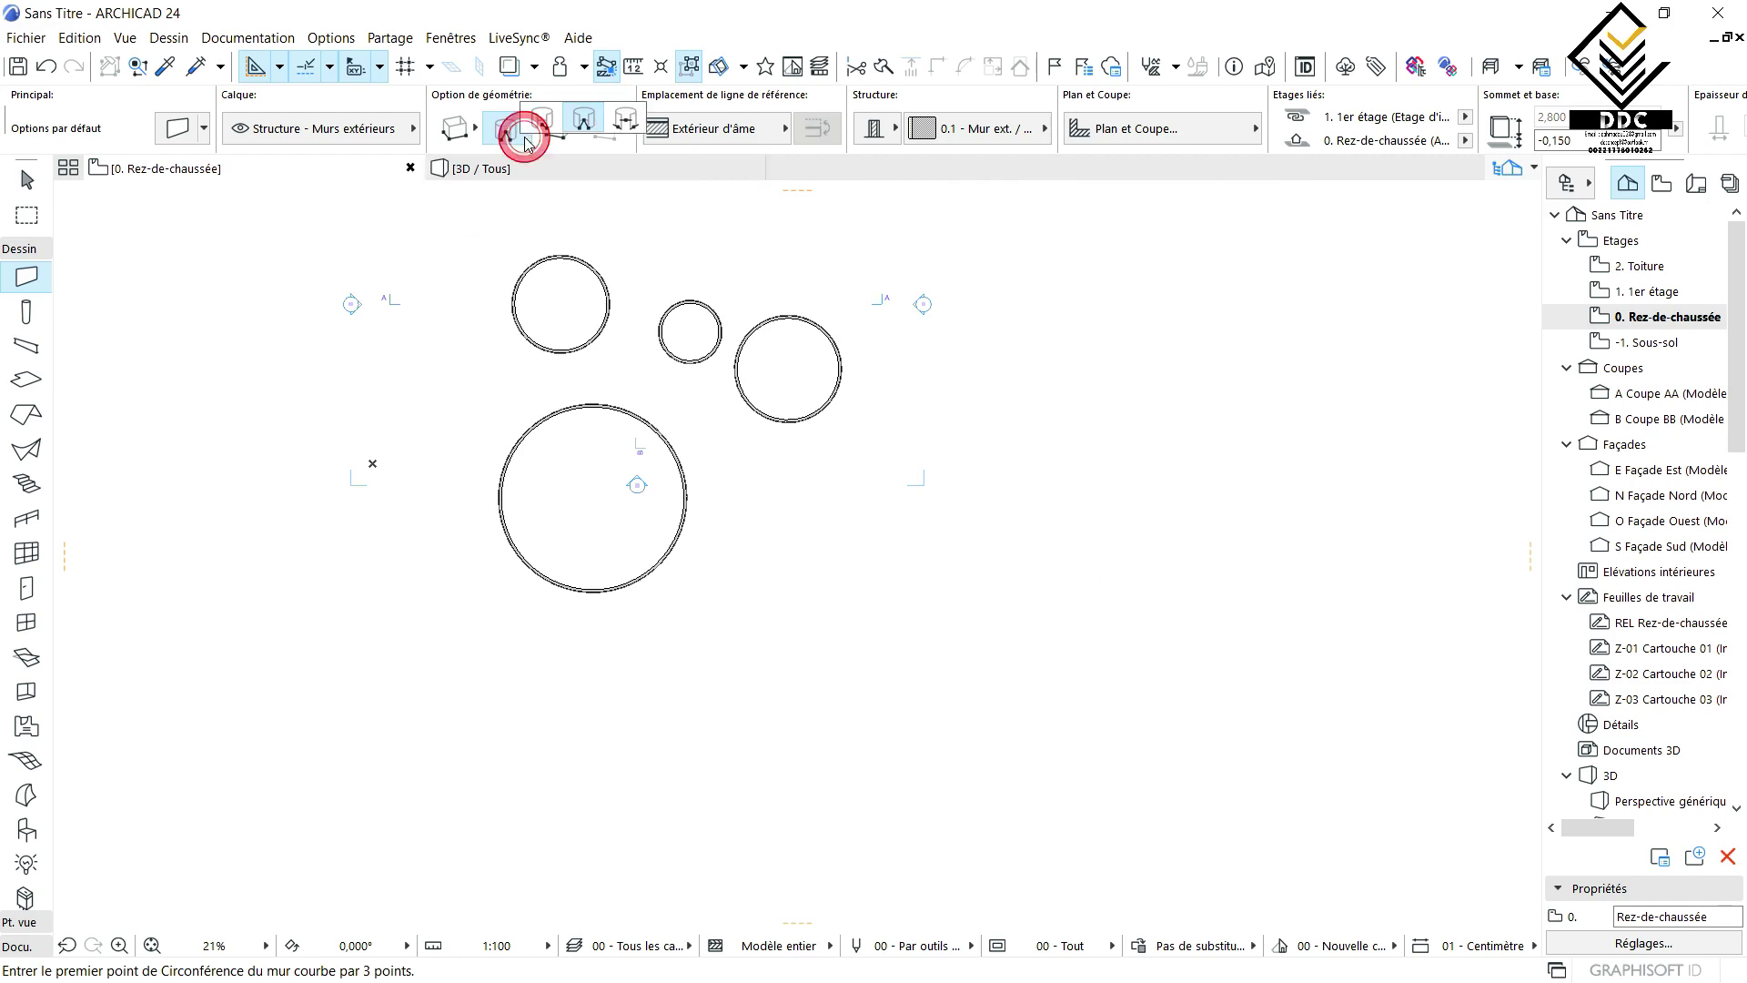
click(628, 126)
click(745, 622)
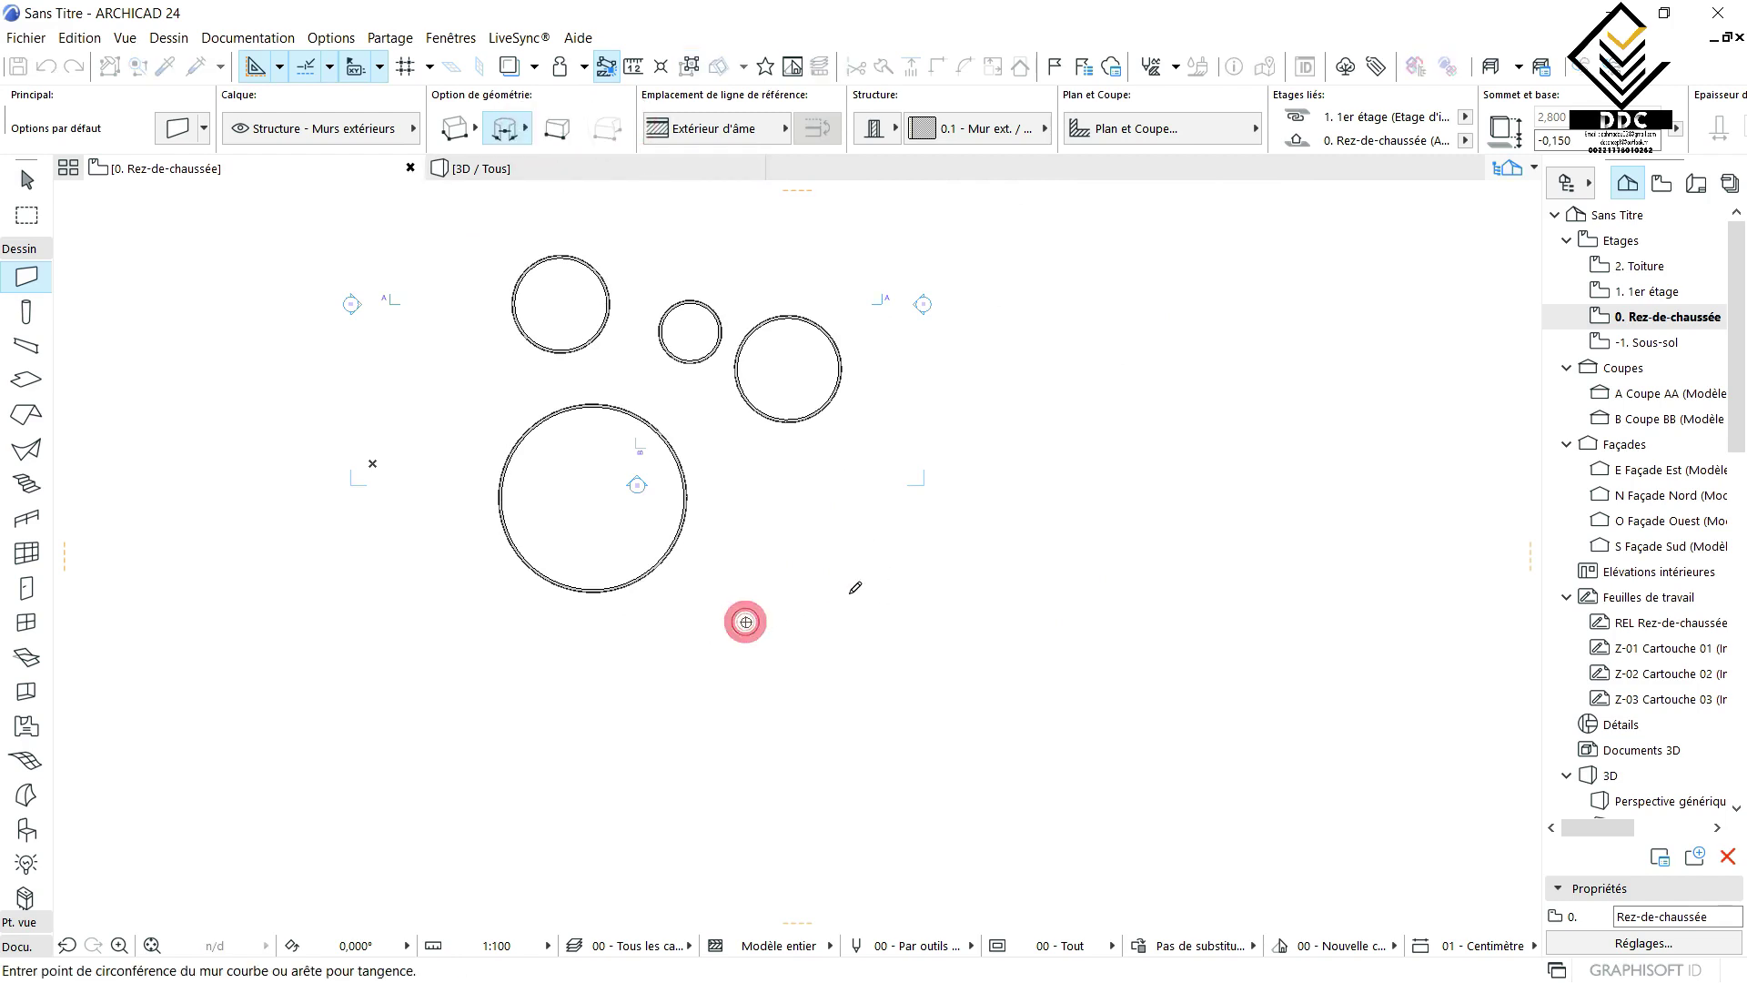
click(941, 540)
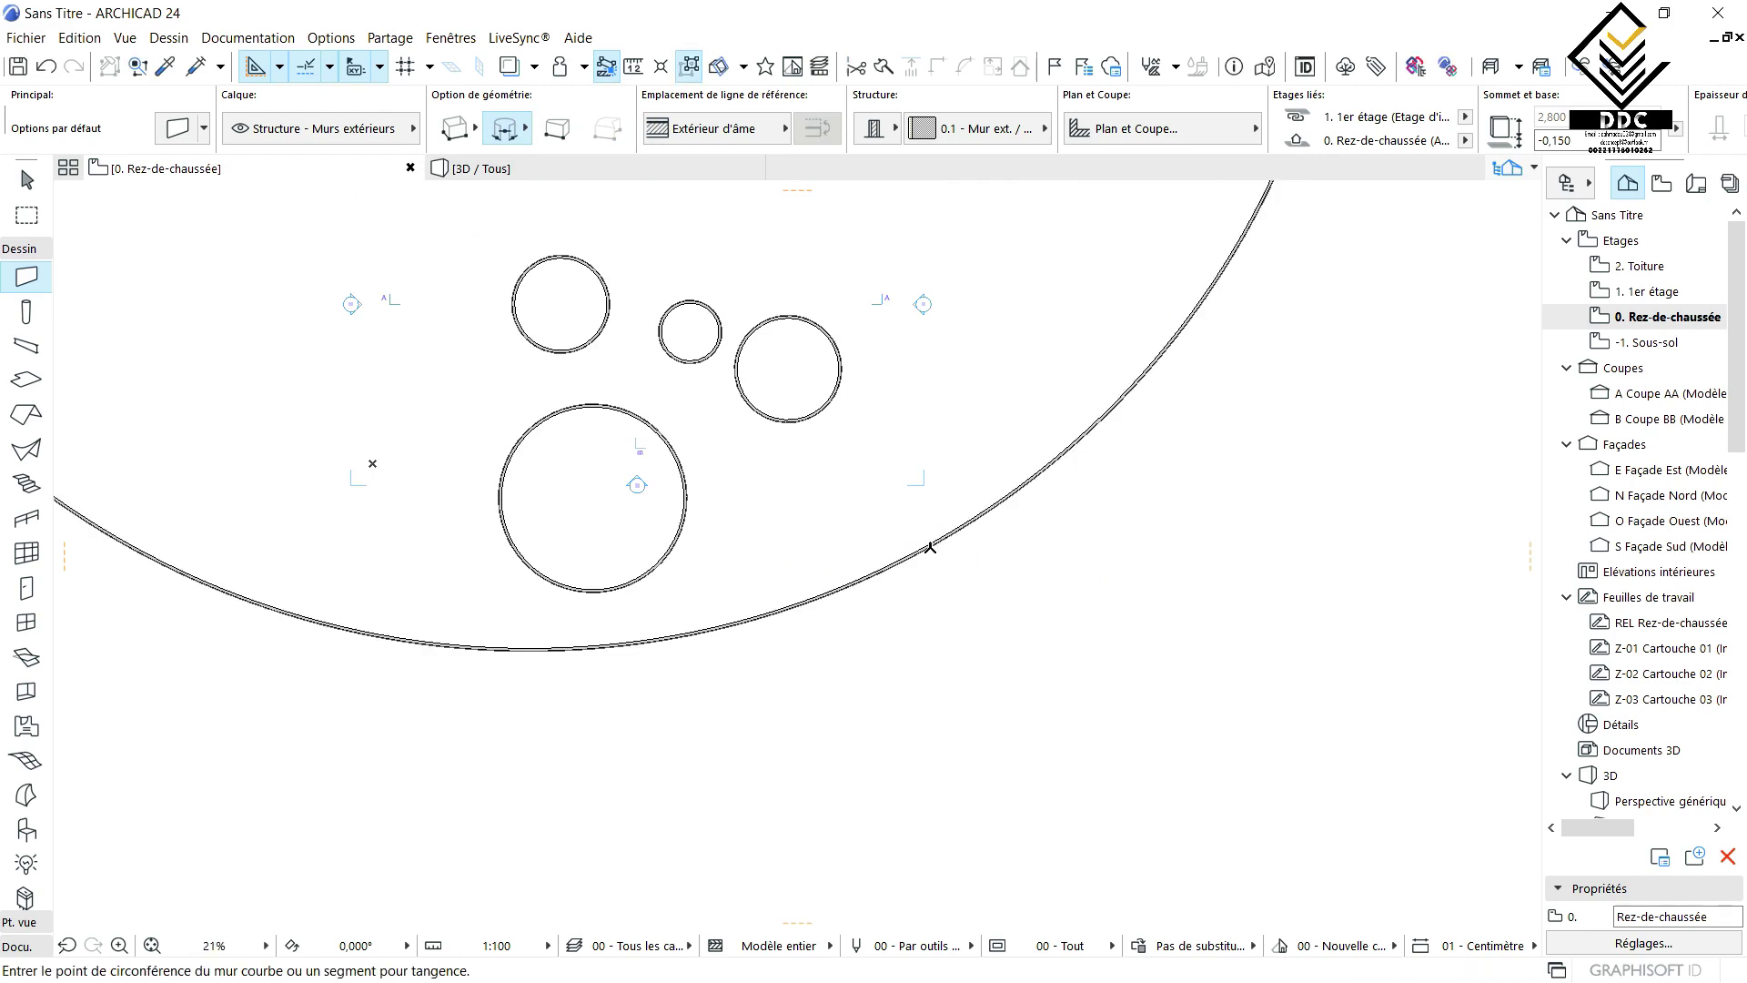
scroll(686, 604, down, 6)
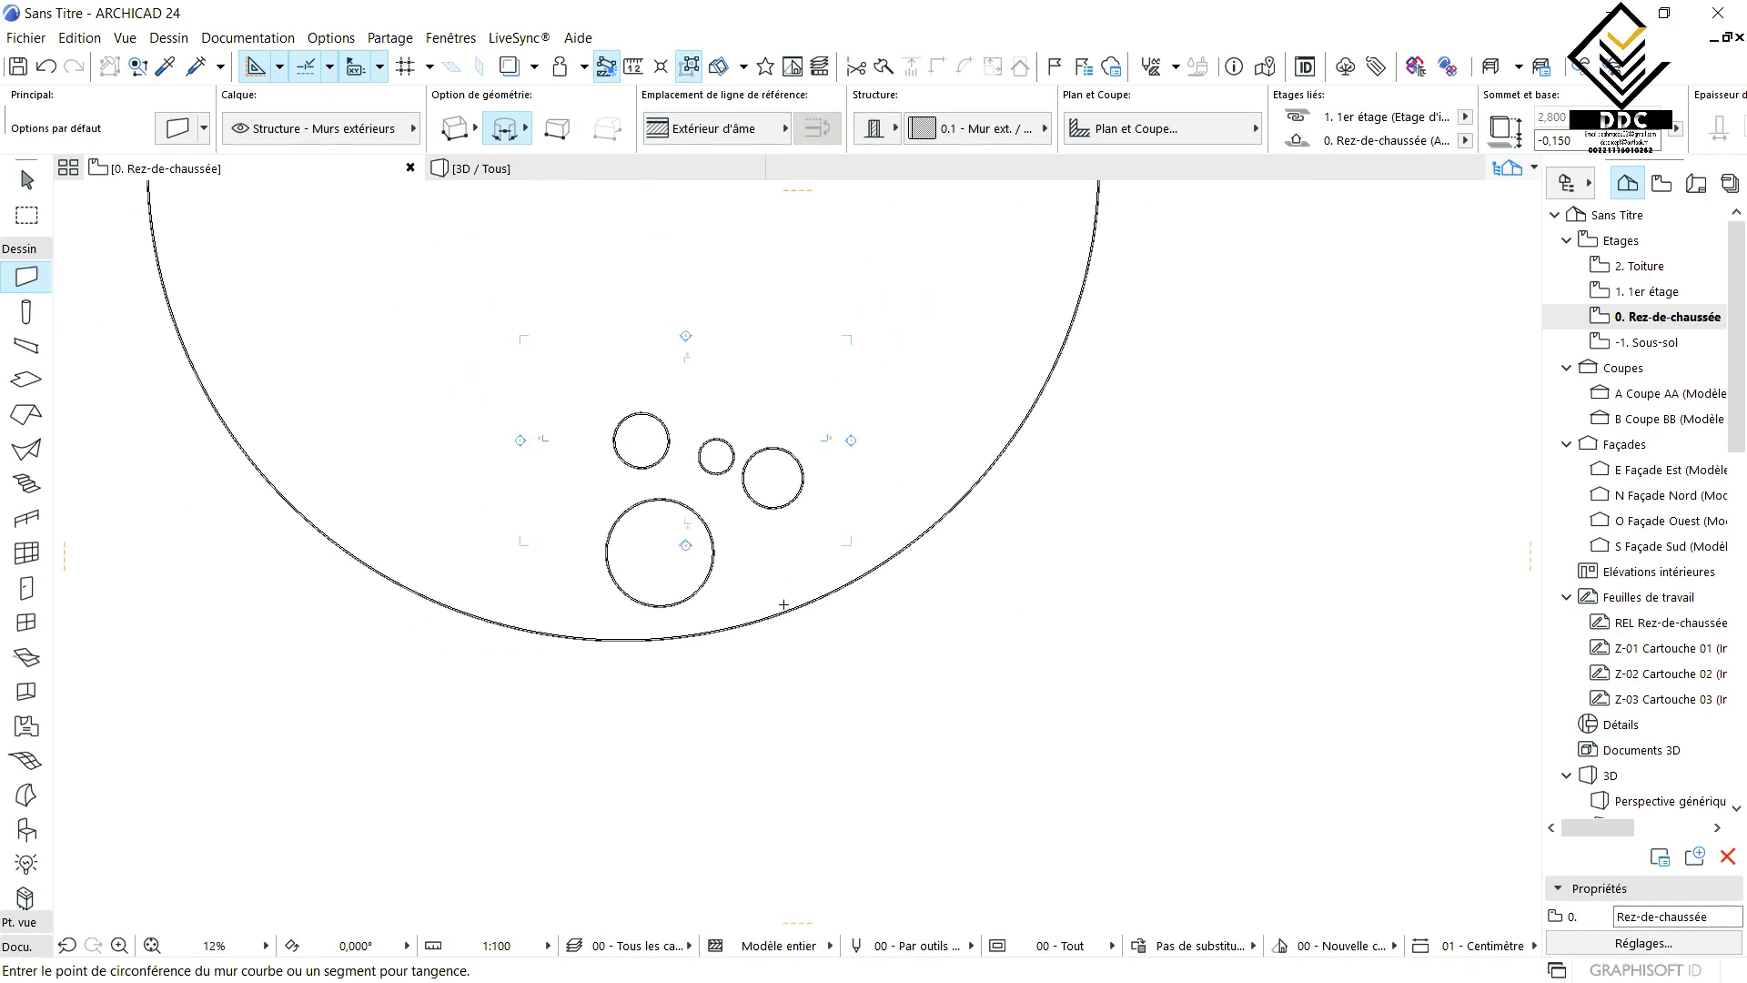
middle_drag(927, 427, 1021, 520)
scroll(1021, 520, up, 5)
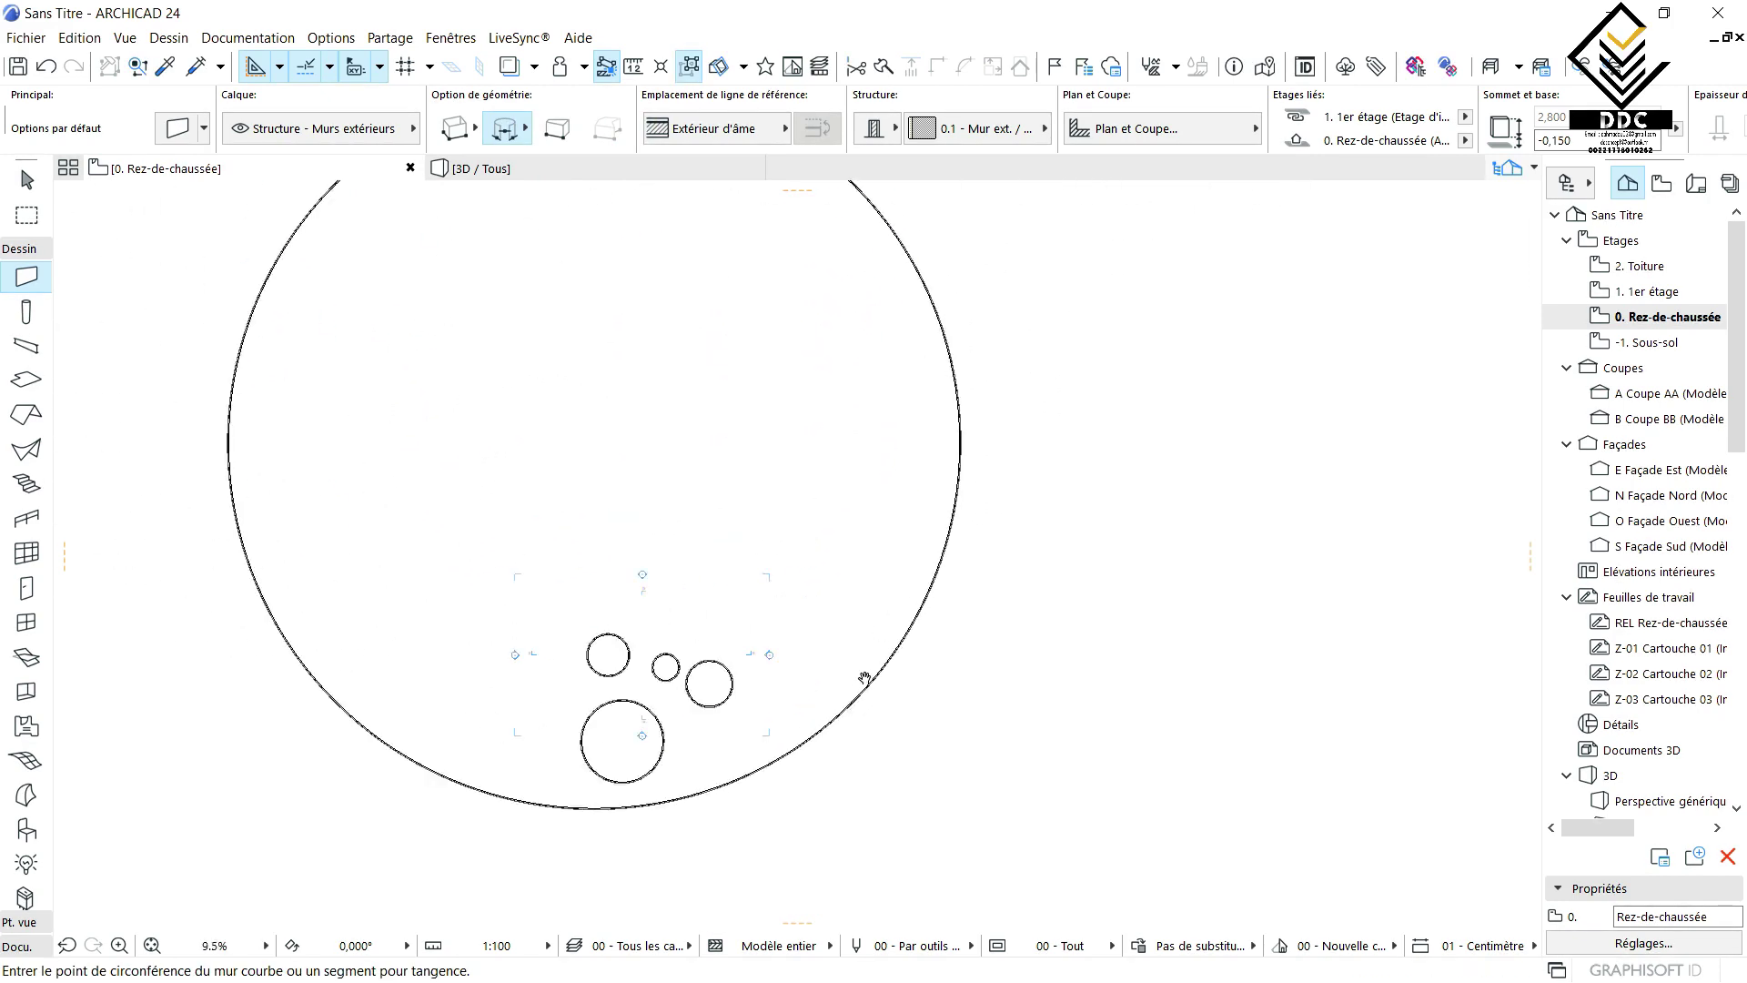
scroll(862, 671, down, 3)
right_click(801, 722)
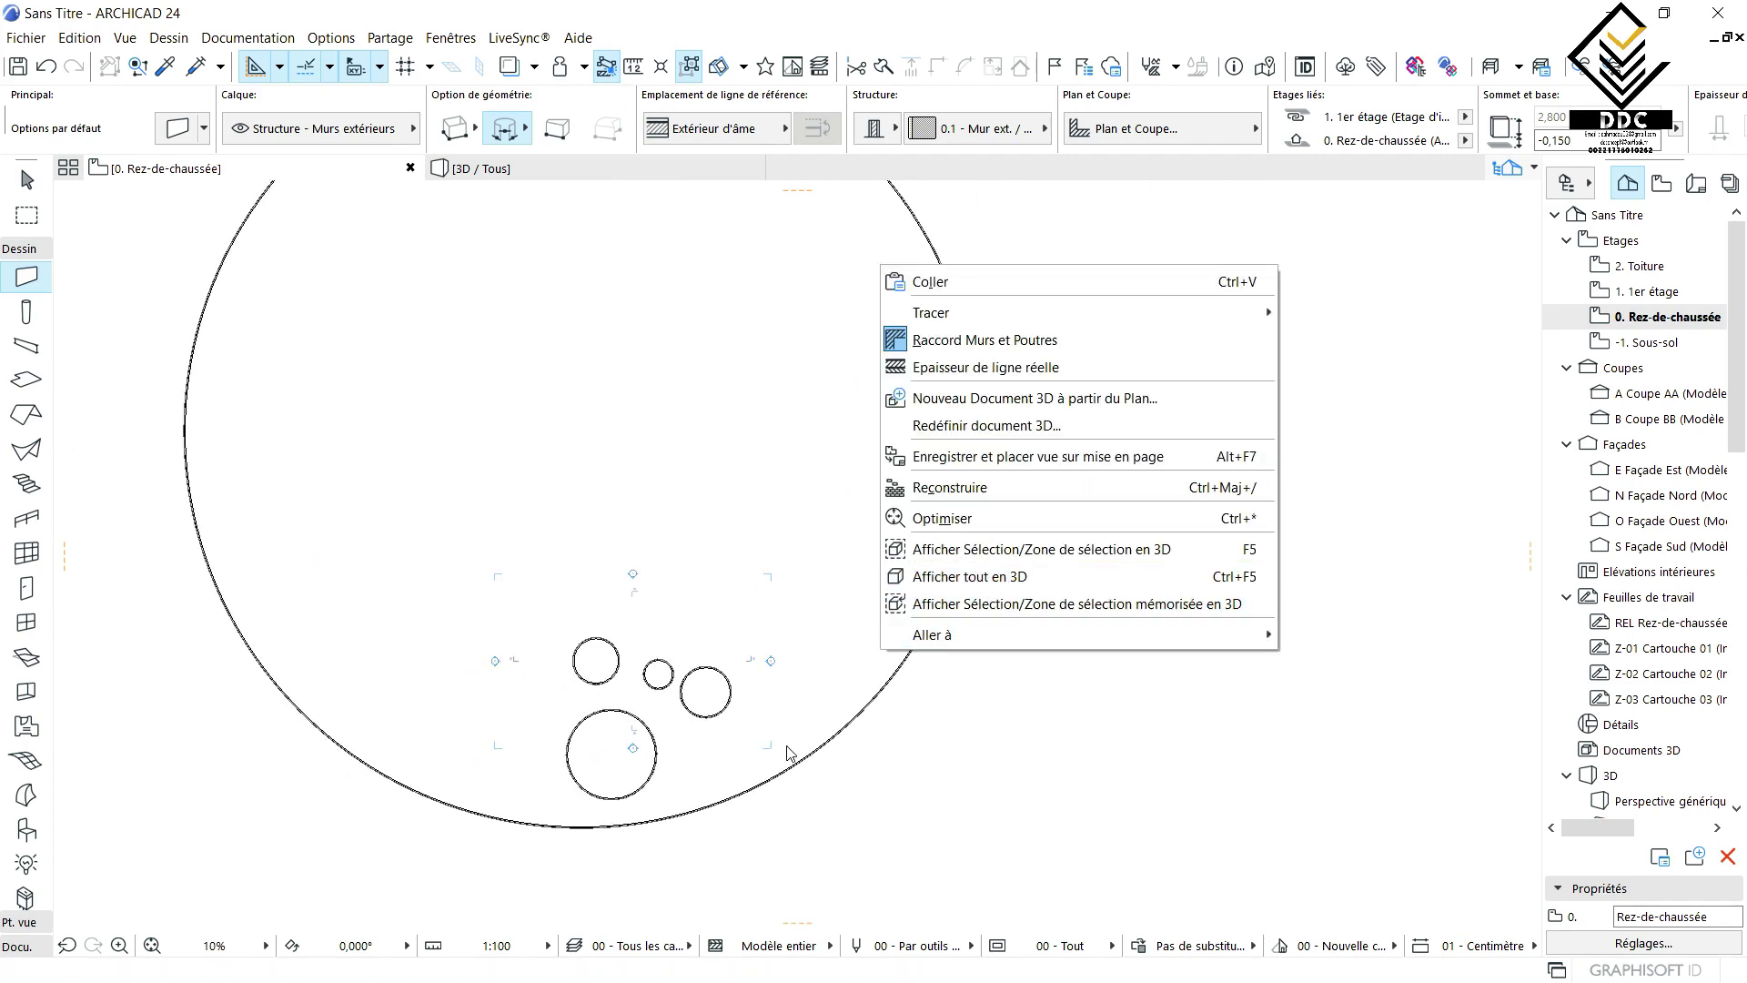
key(Escape)
scroll(652, 692, up, 5)
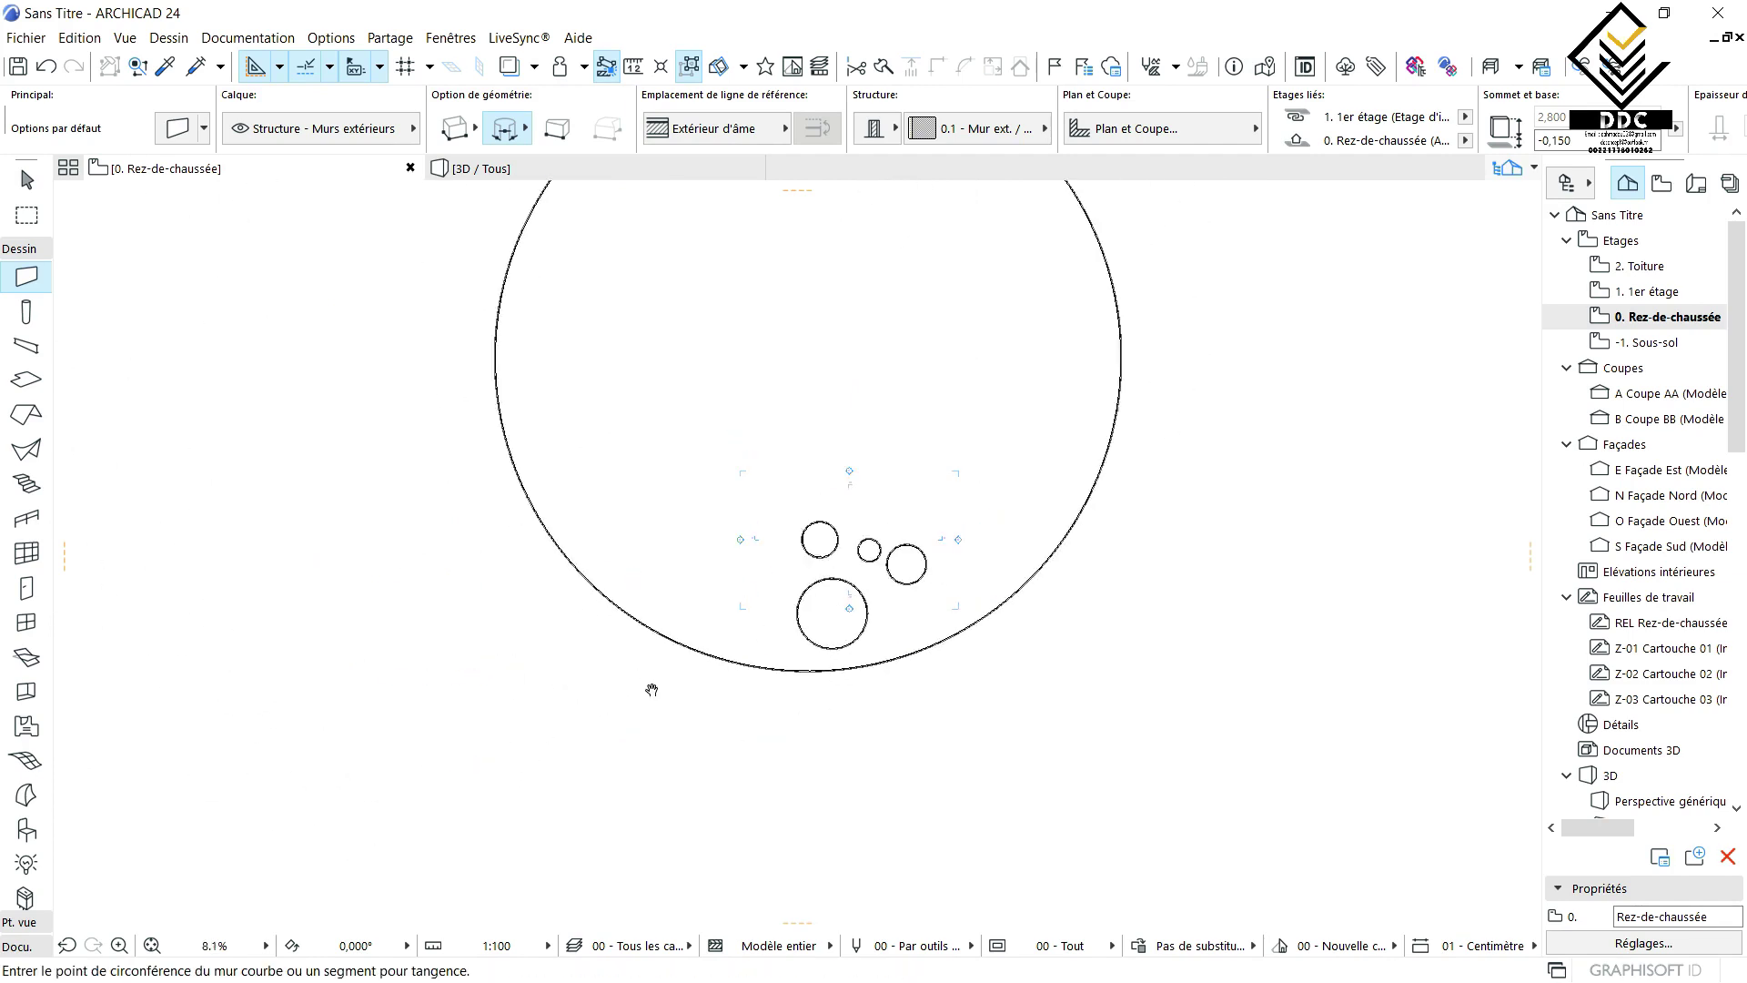
click(981, 678)
click(858, 587)
click(802, 648)
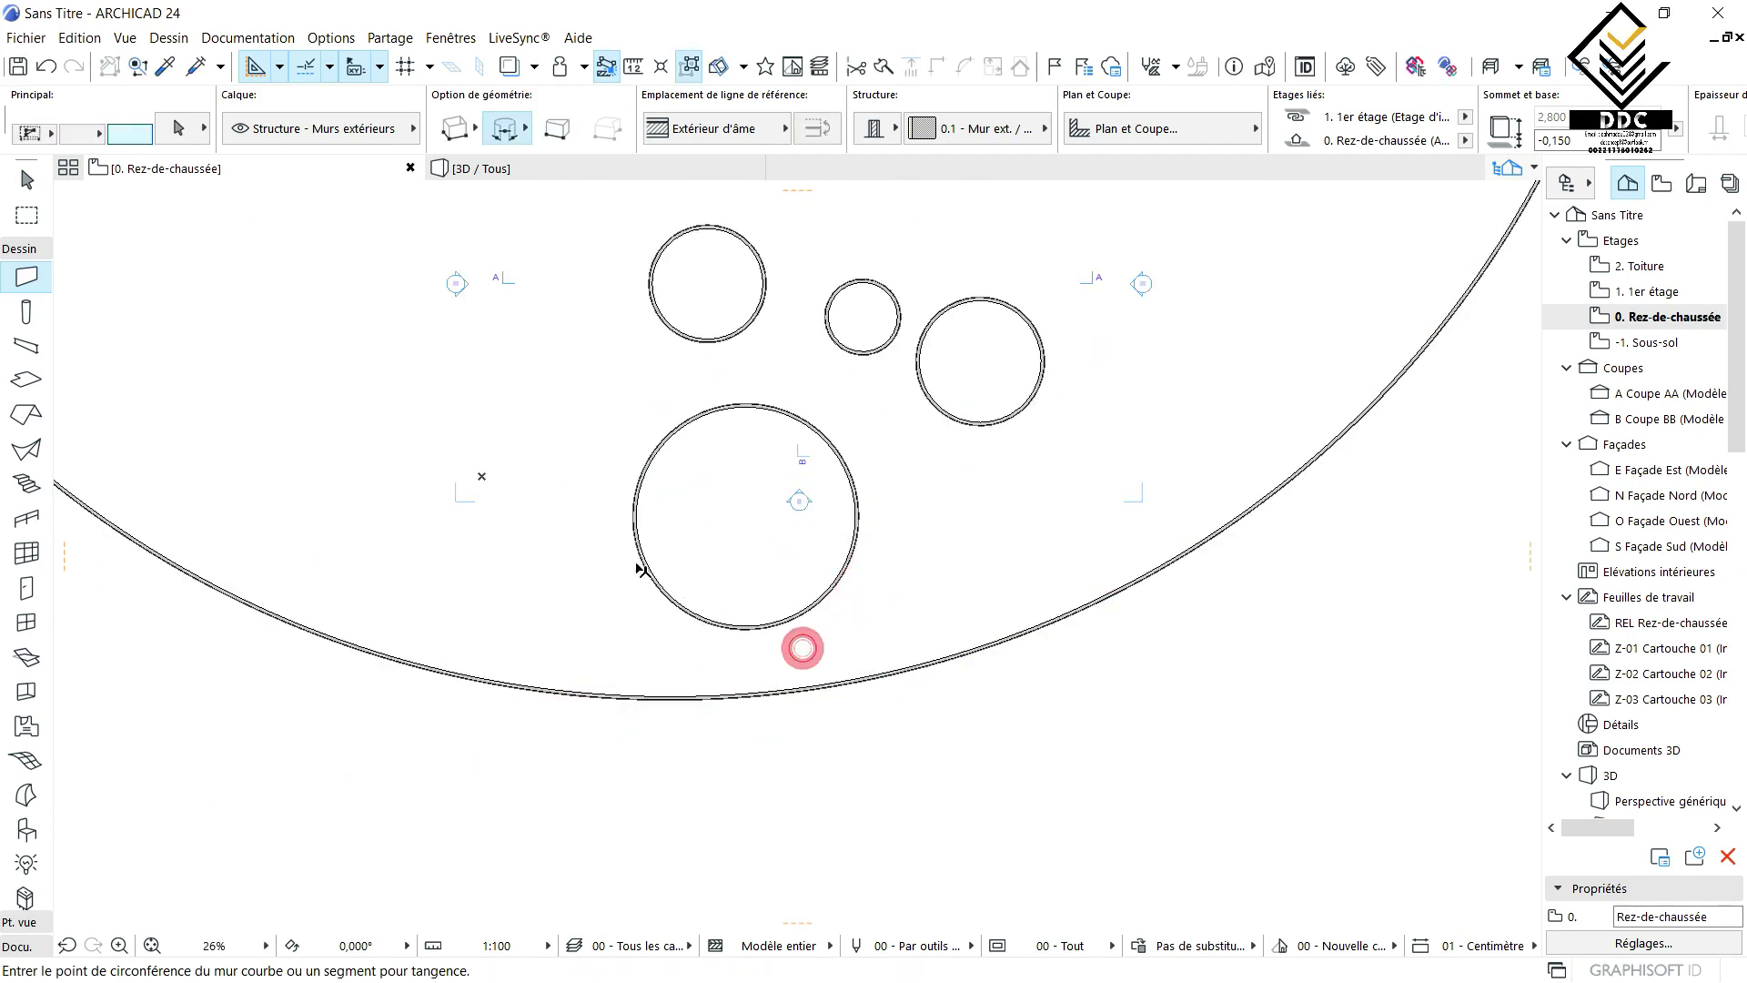
click(800, 754)
click(577, 535)
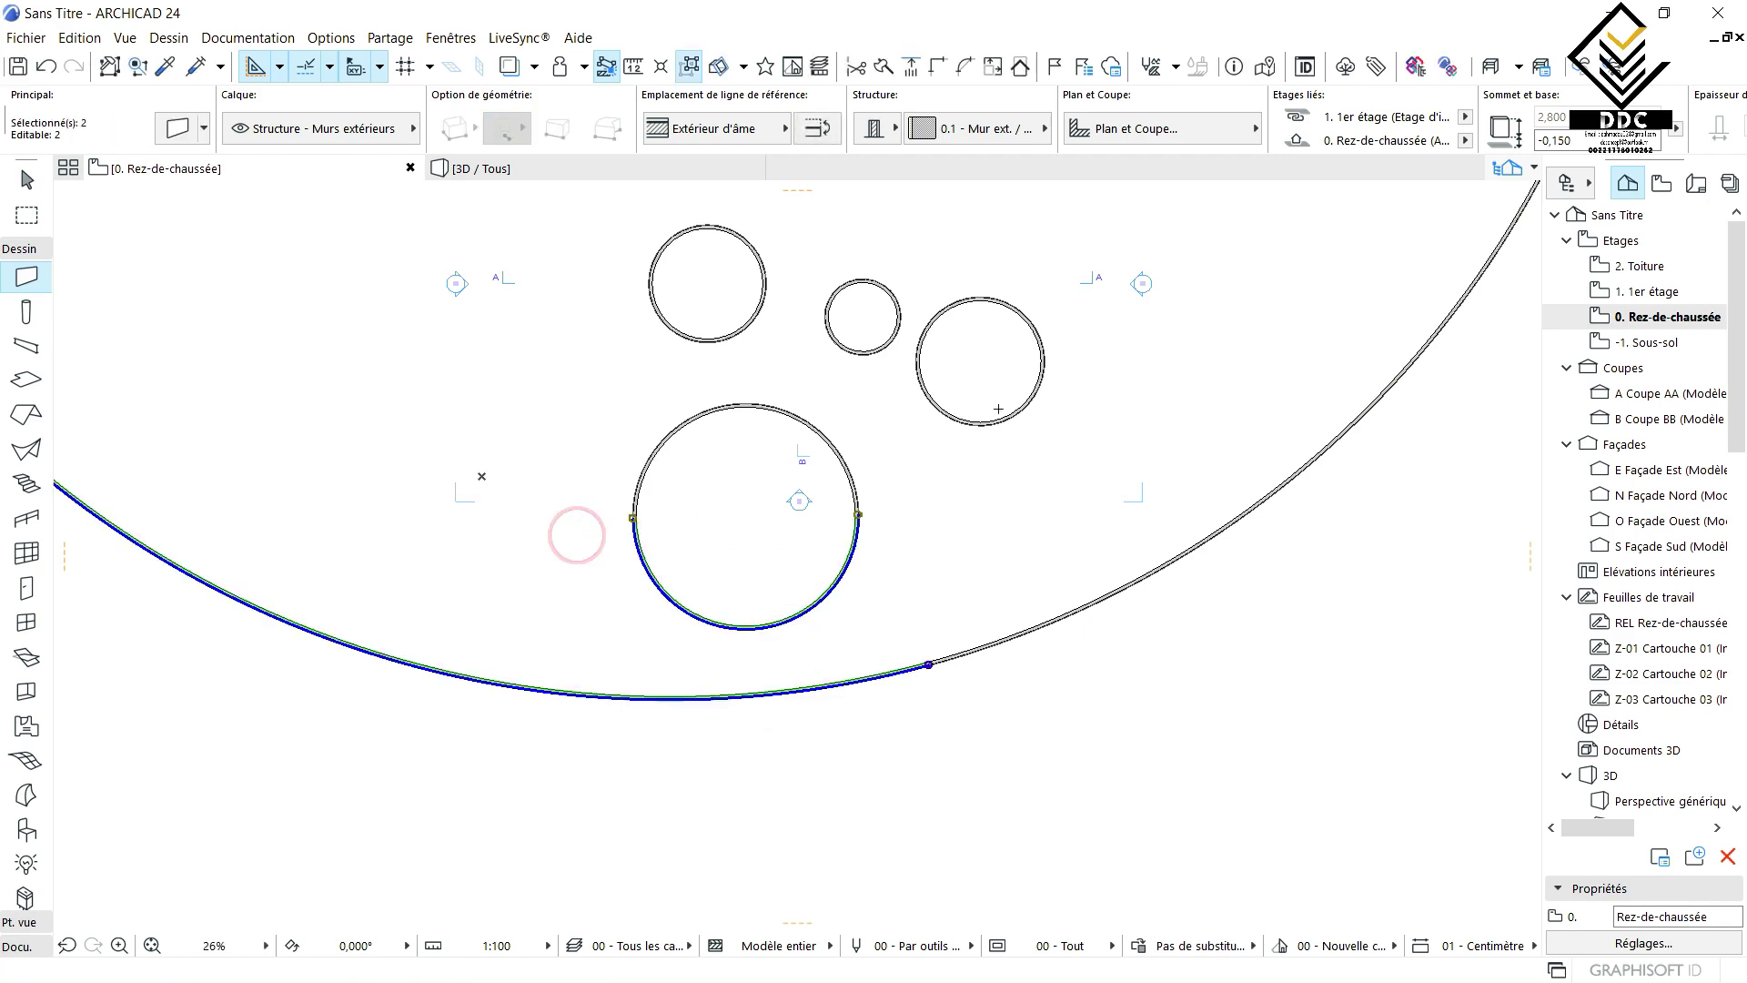
scroll(827, 546, up, 4)
key(Escape)
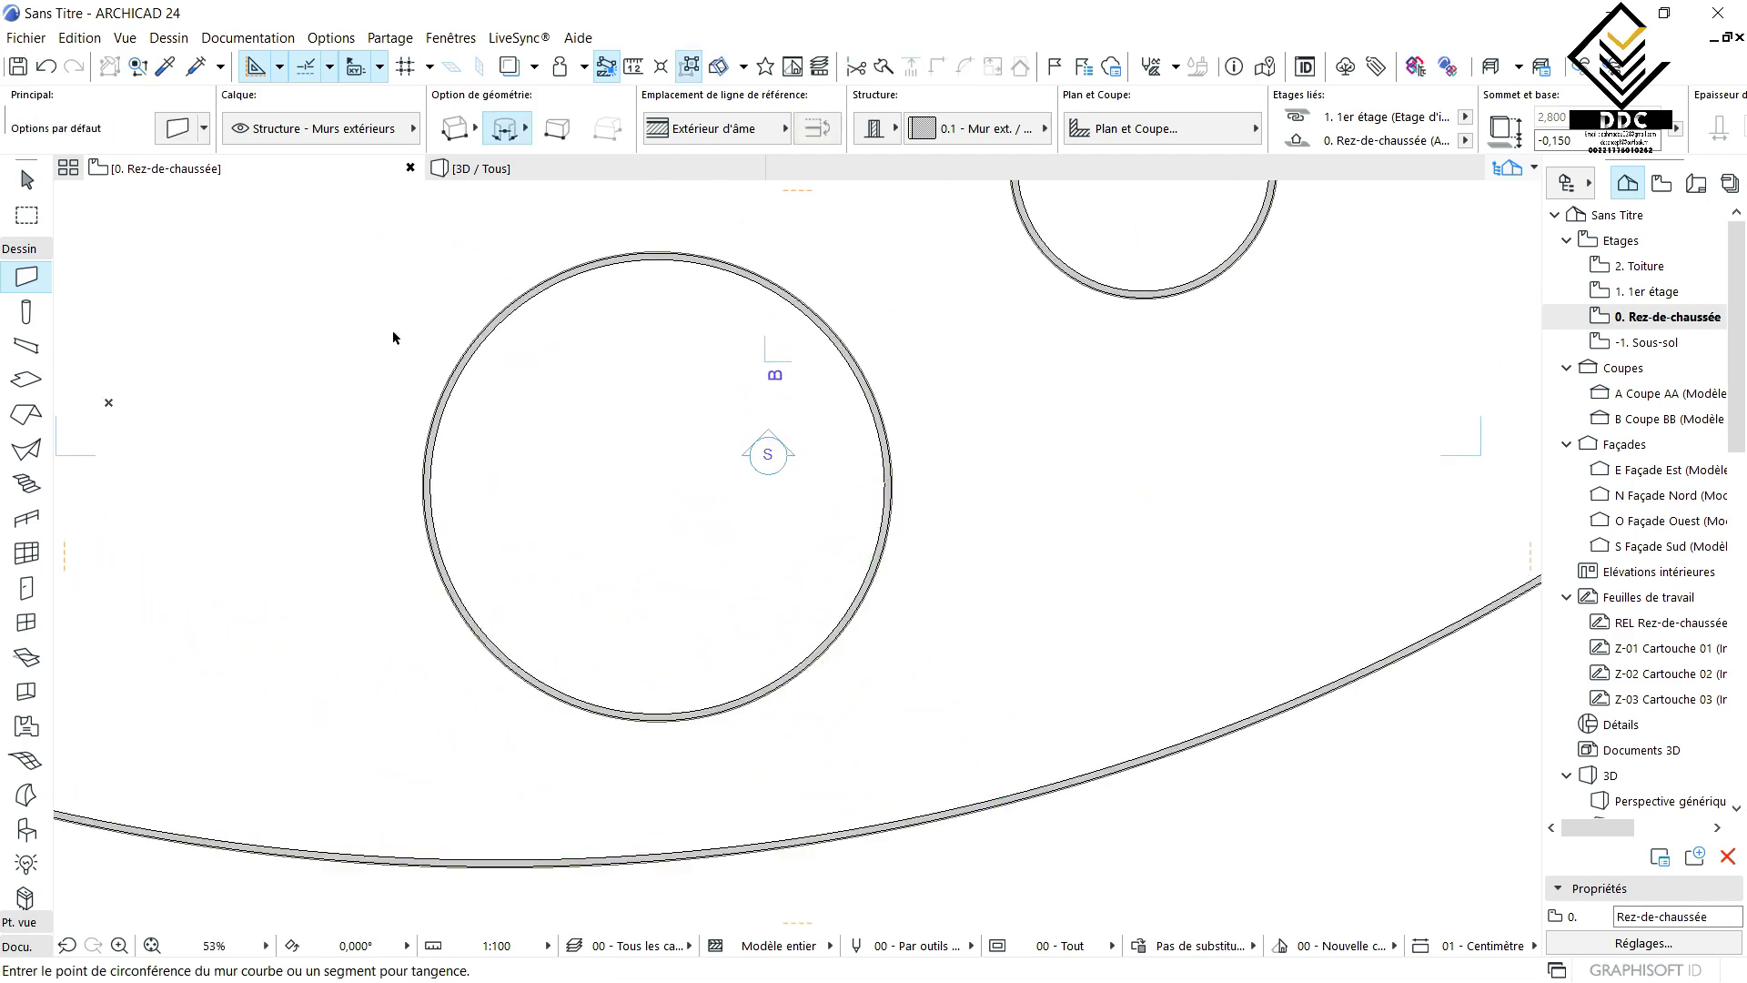
- Delete the lower half of the three-point circle and the half-circle wall forming the enclosing circle's lower-left part
click(589, 468)
click(321, 288)
scroll(529, 645, down, 2)
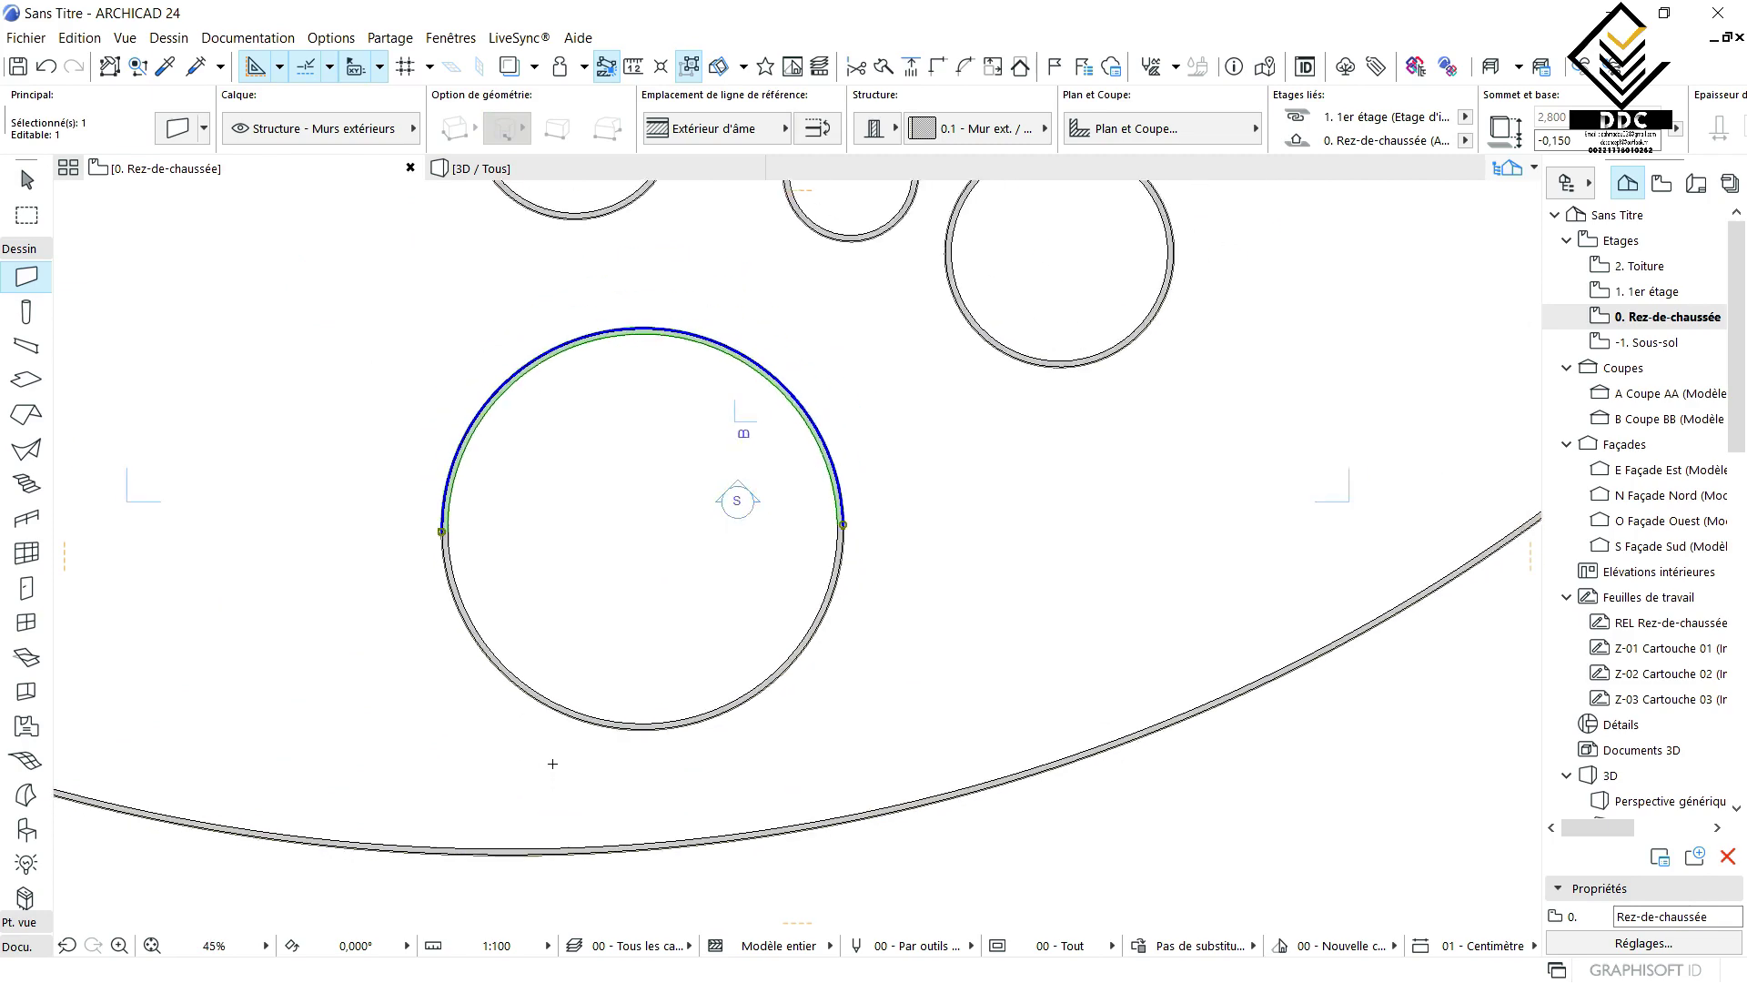
click(656, 727)
click(378, 312)
scroll(850, 342, down, 1)
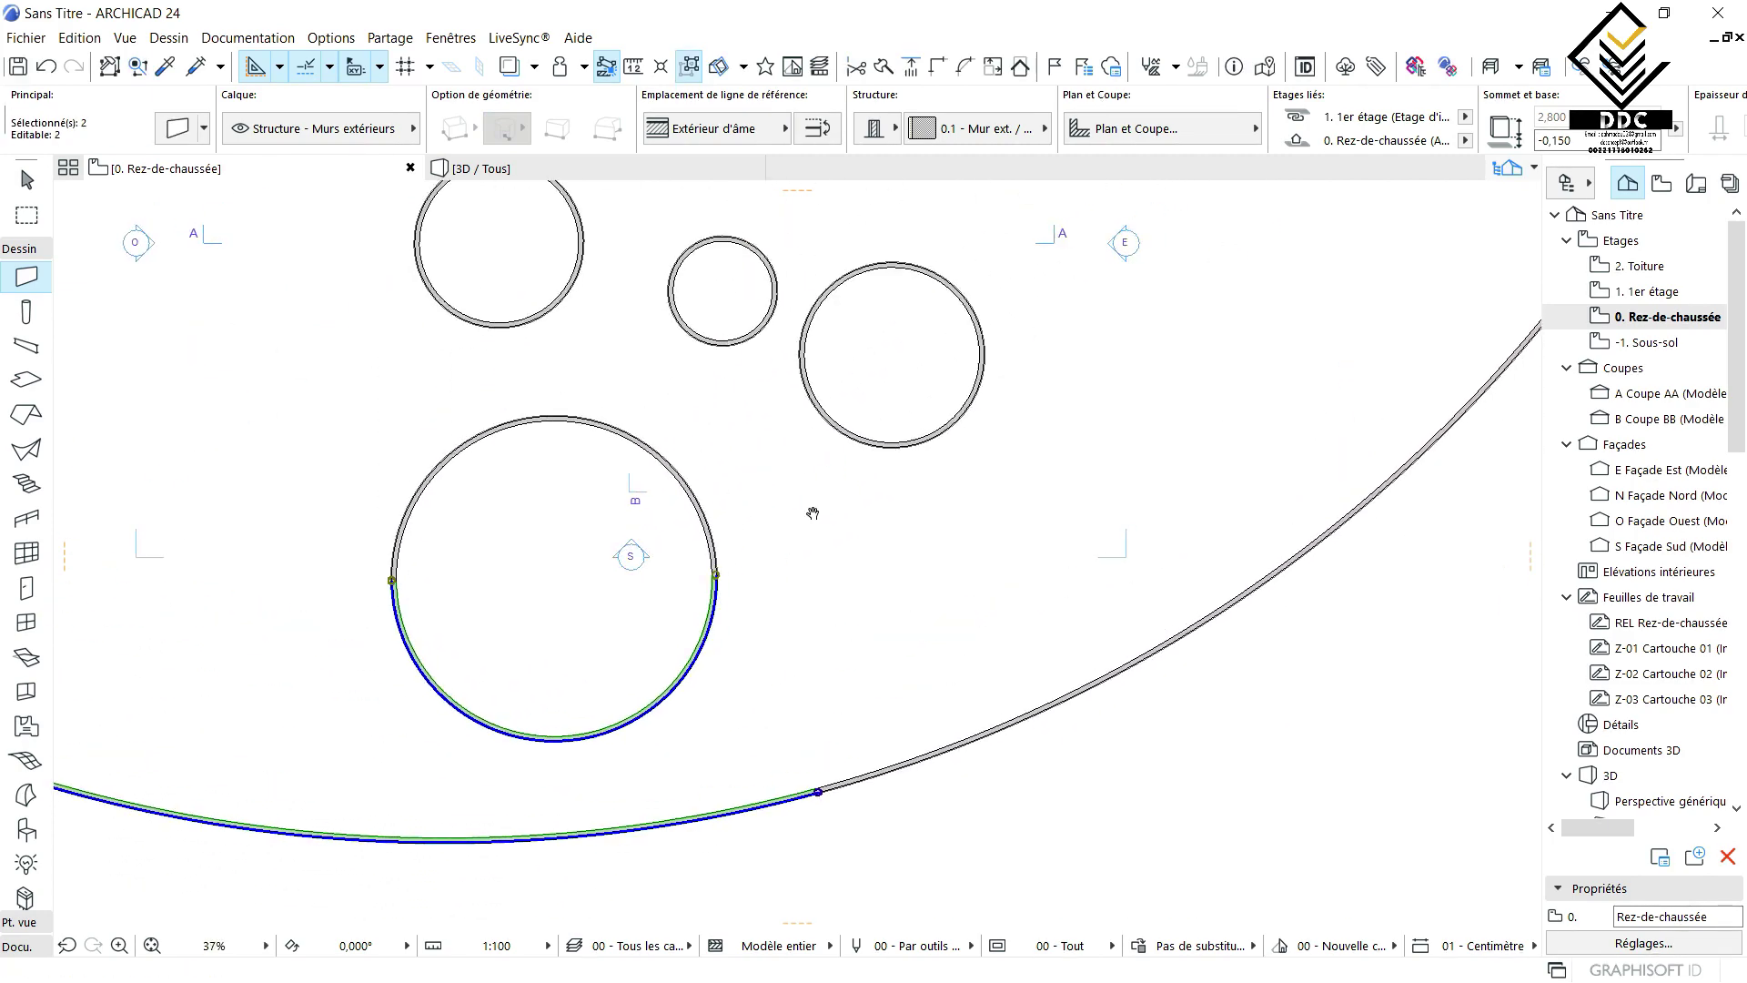
key(Delete)
middle_drag(942, 415, 915, 556)
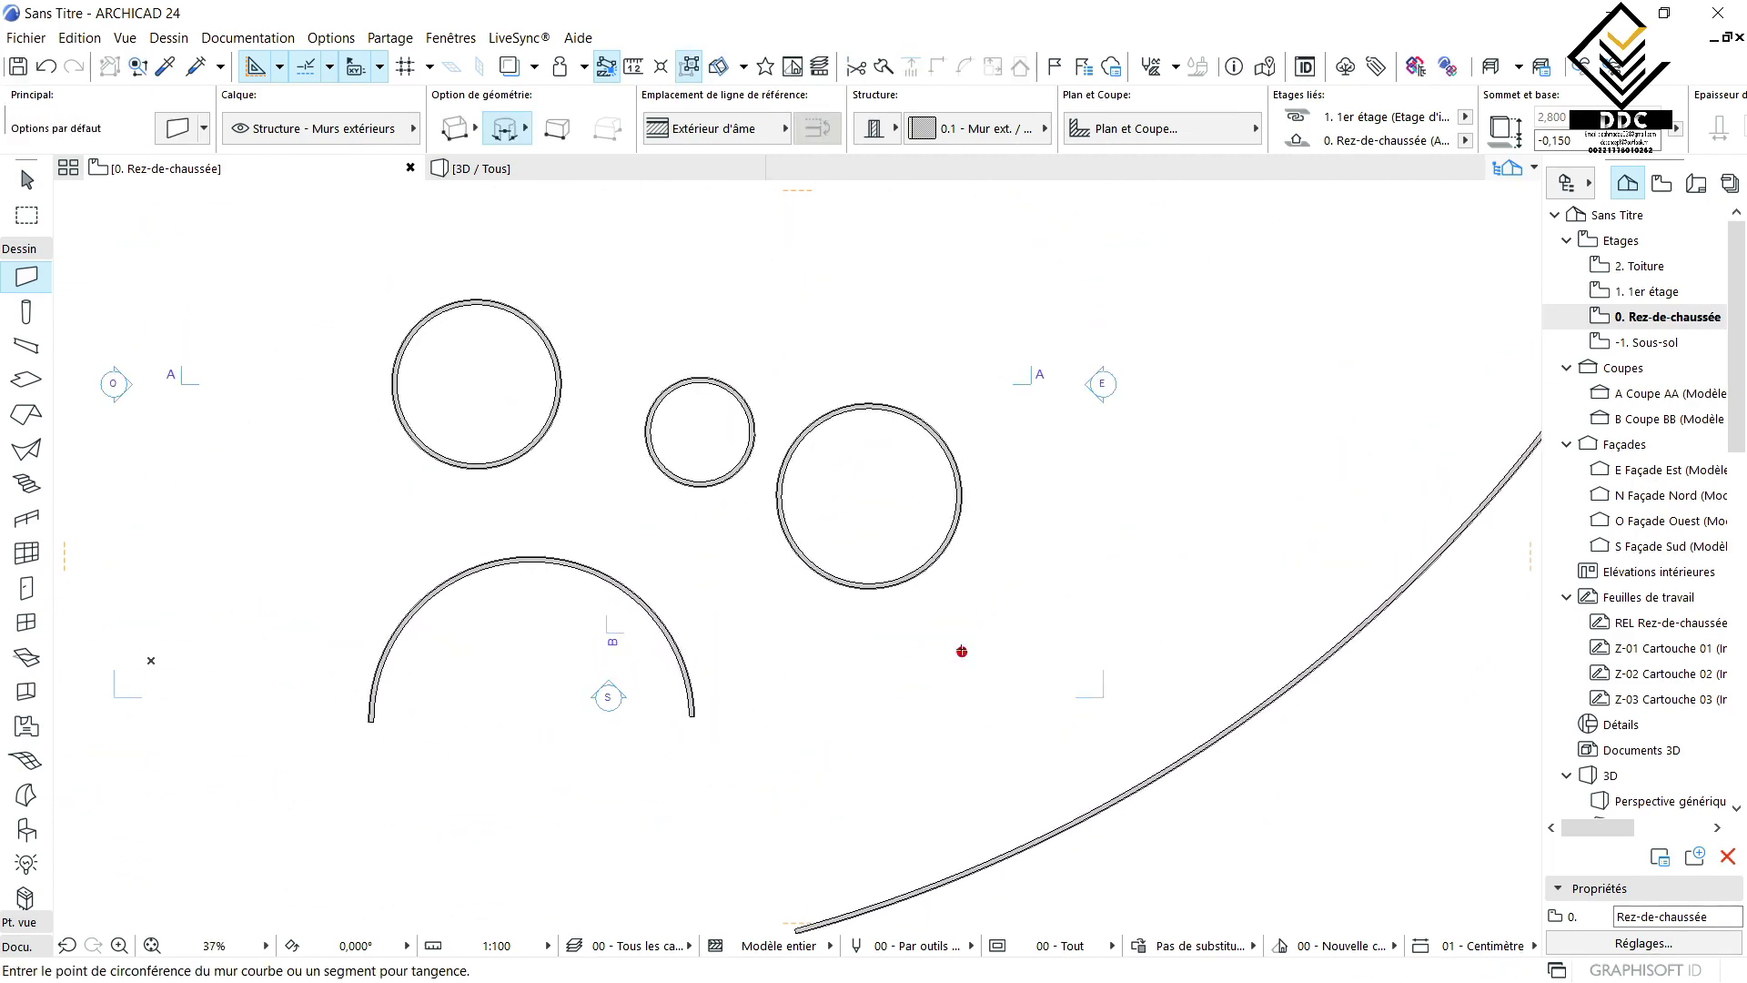
click(962, 651)
click(724, 274)
key(Escape)
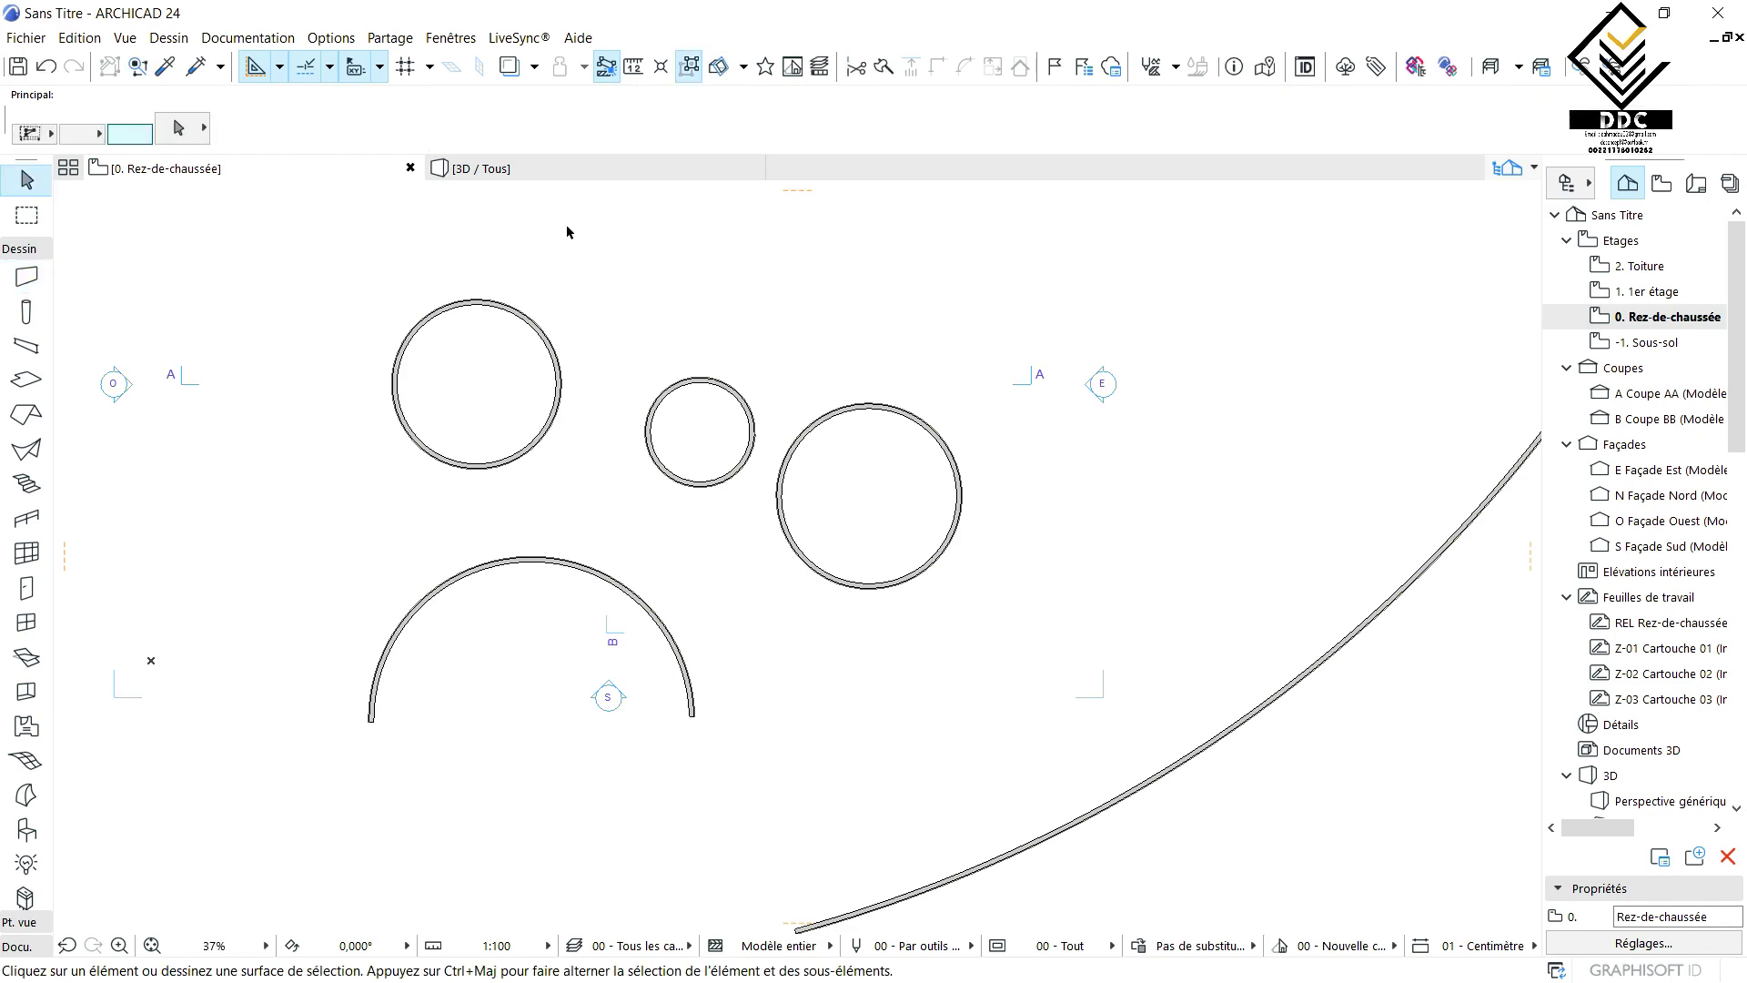
key(Escape)
- Switch the Wall tool to the trapezoidal method with a start thickness of 0.300 m and set the end thickness to 1.500 m
click(48, 267)
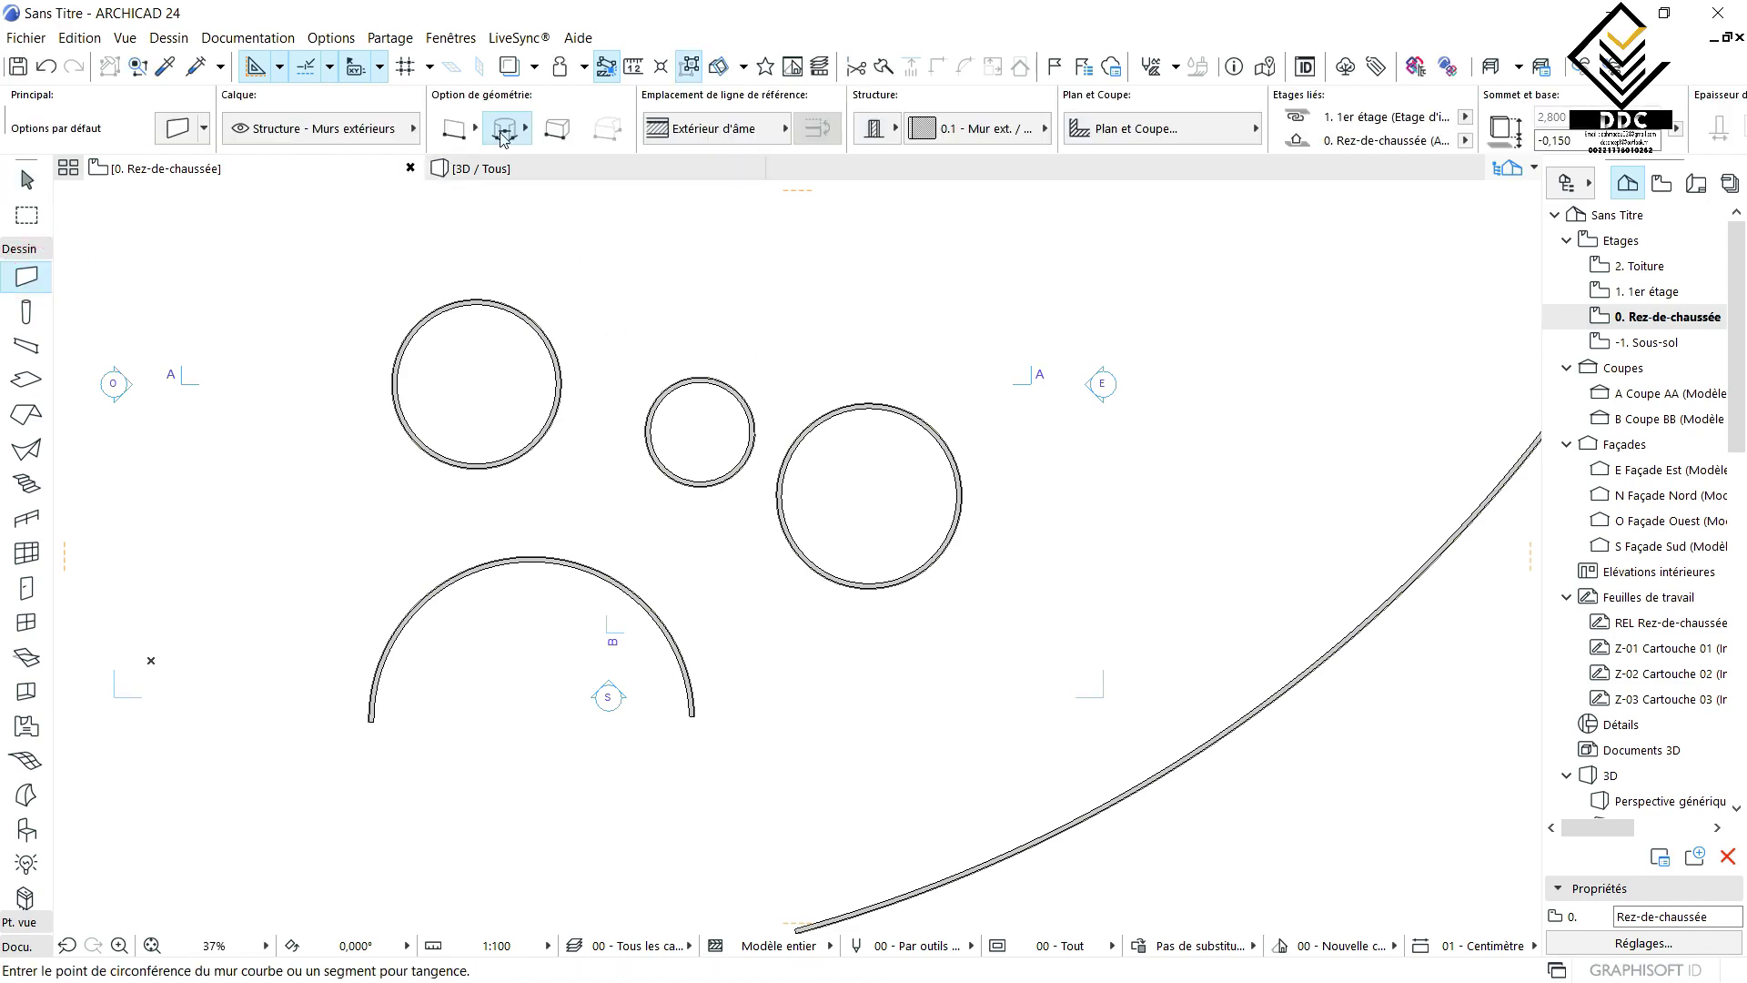
click(552, 129)
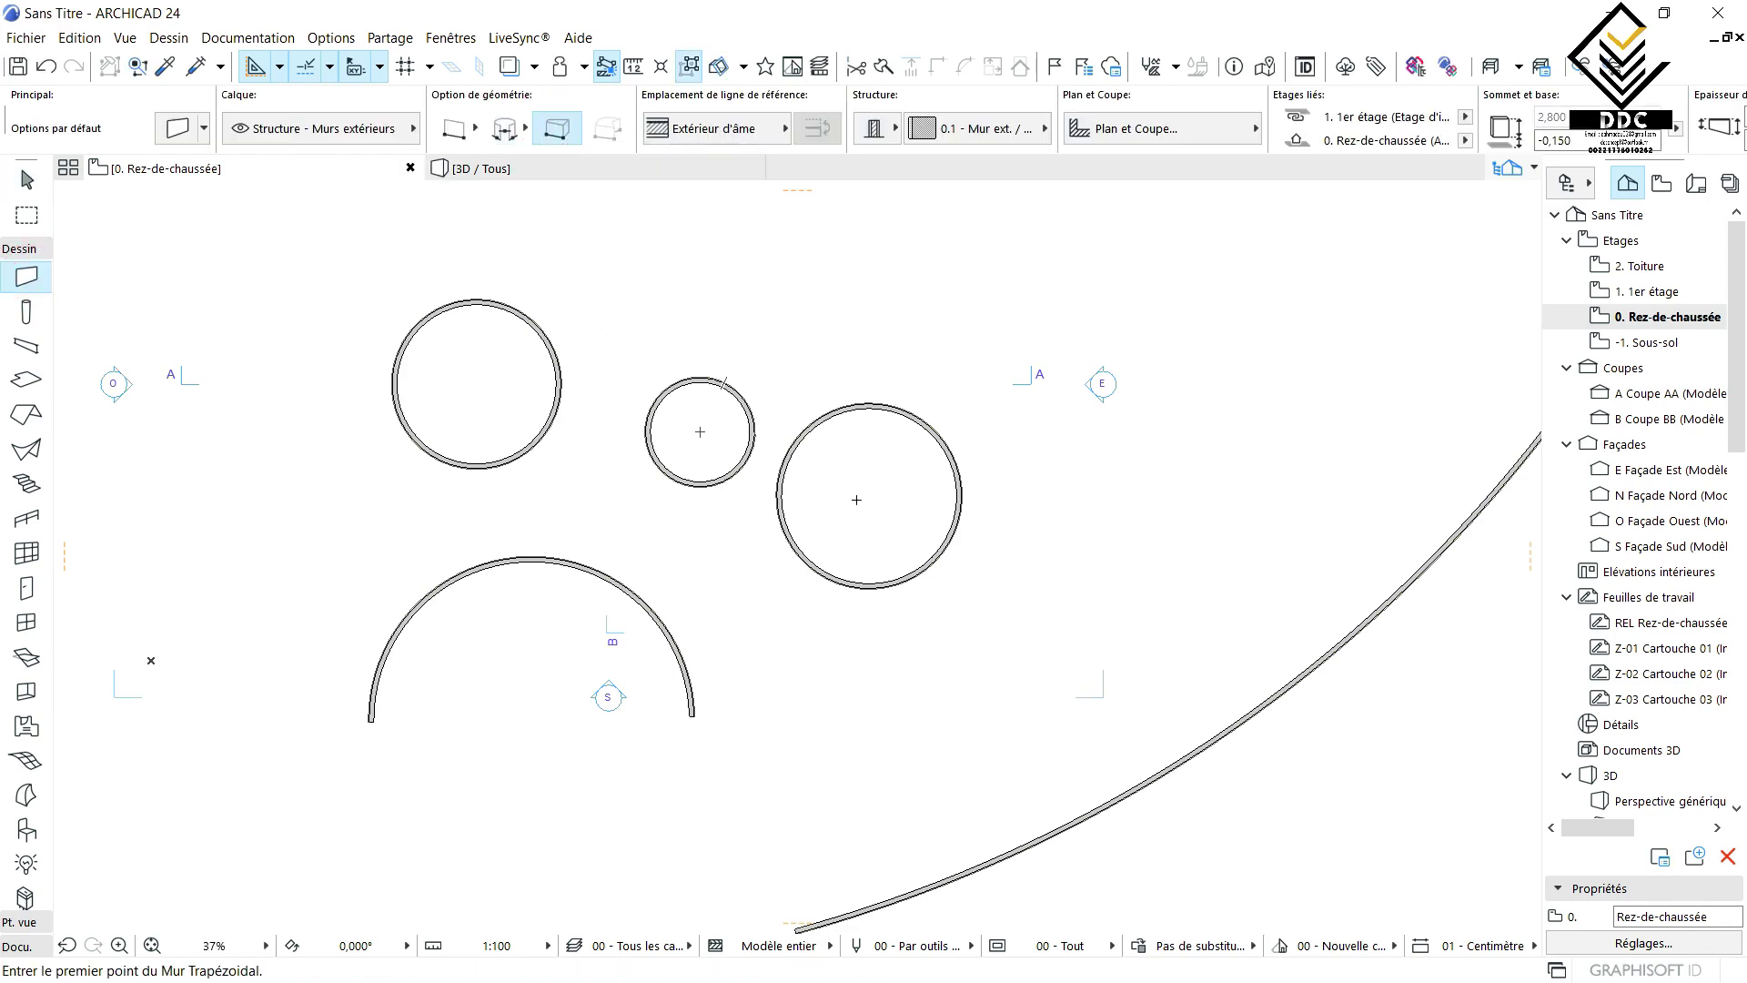
scroll(865, 510, down, 10)
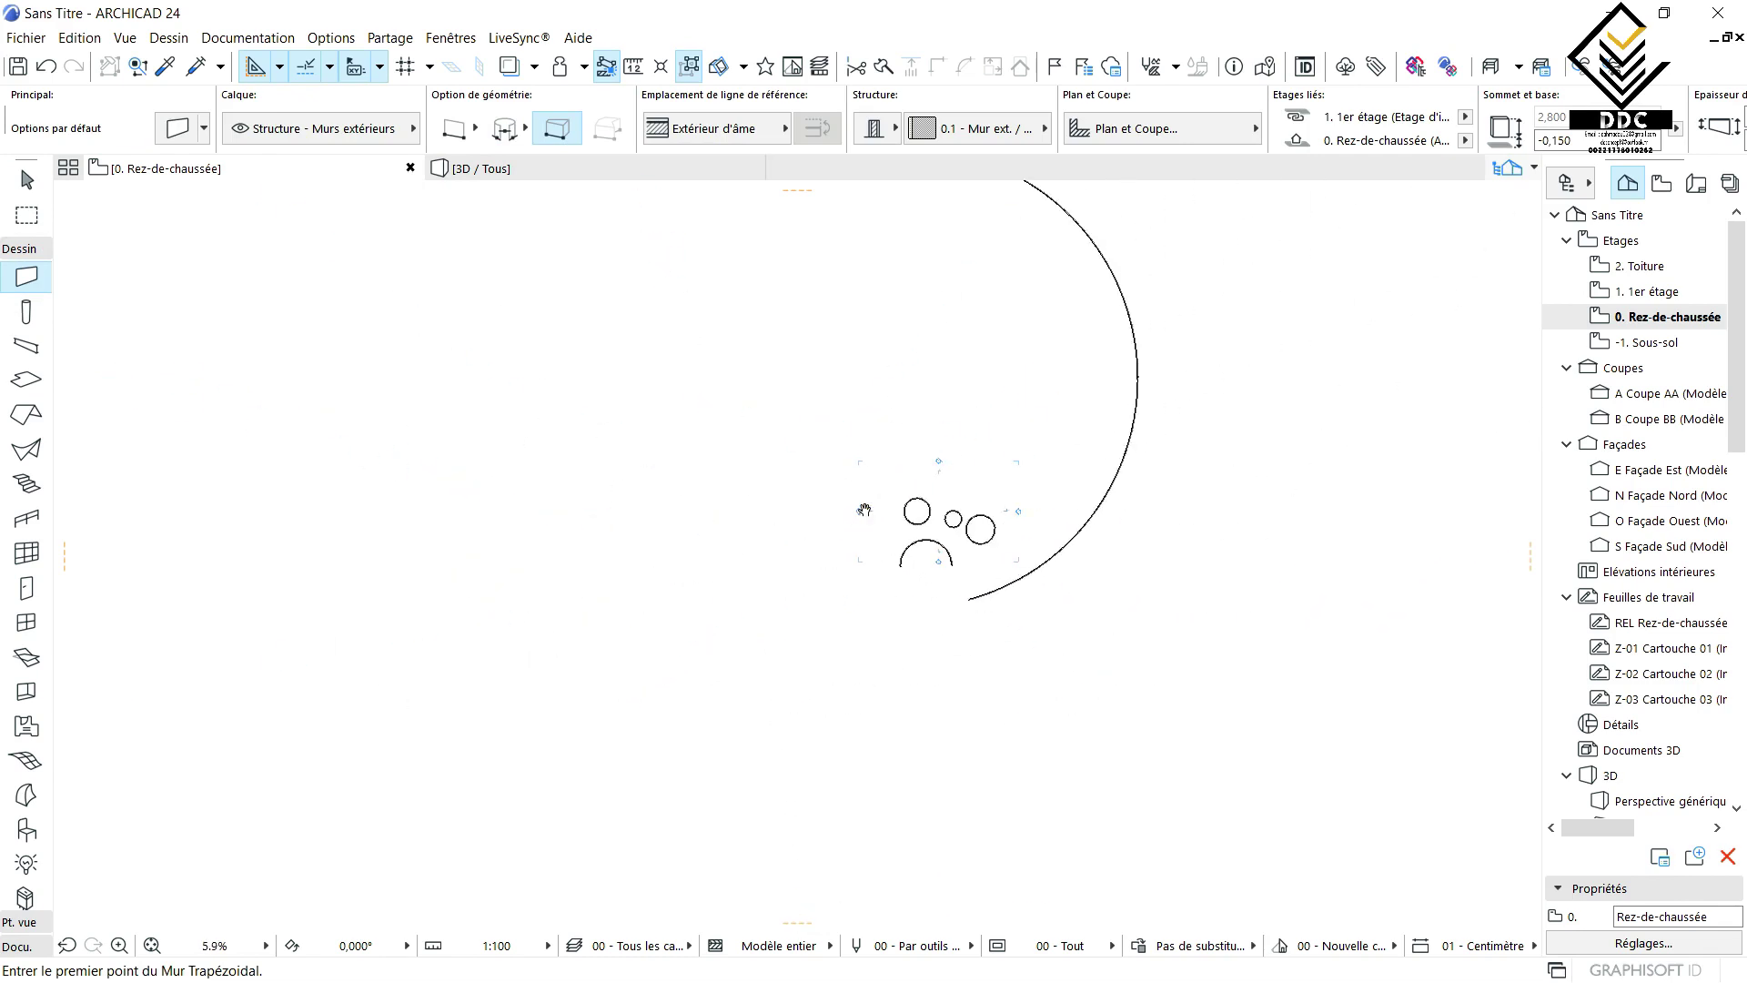
scroll(864, 509, up, 10)
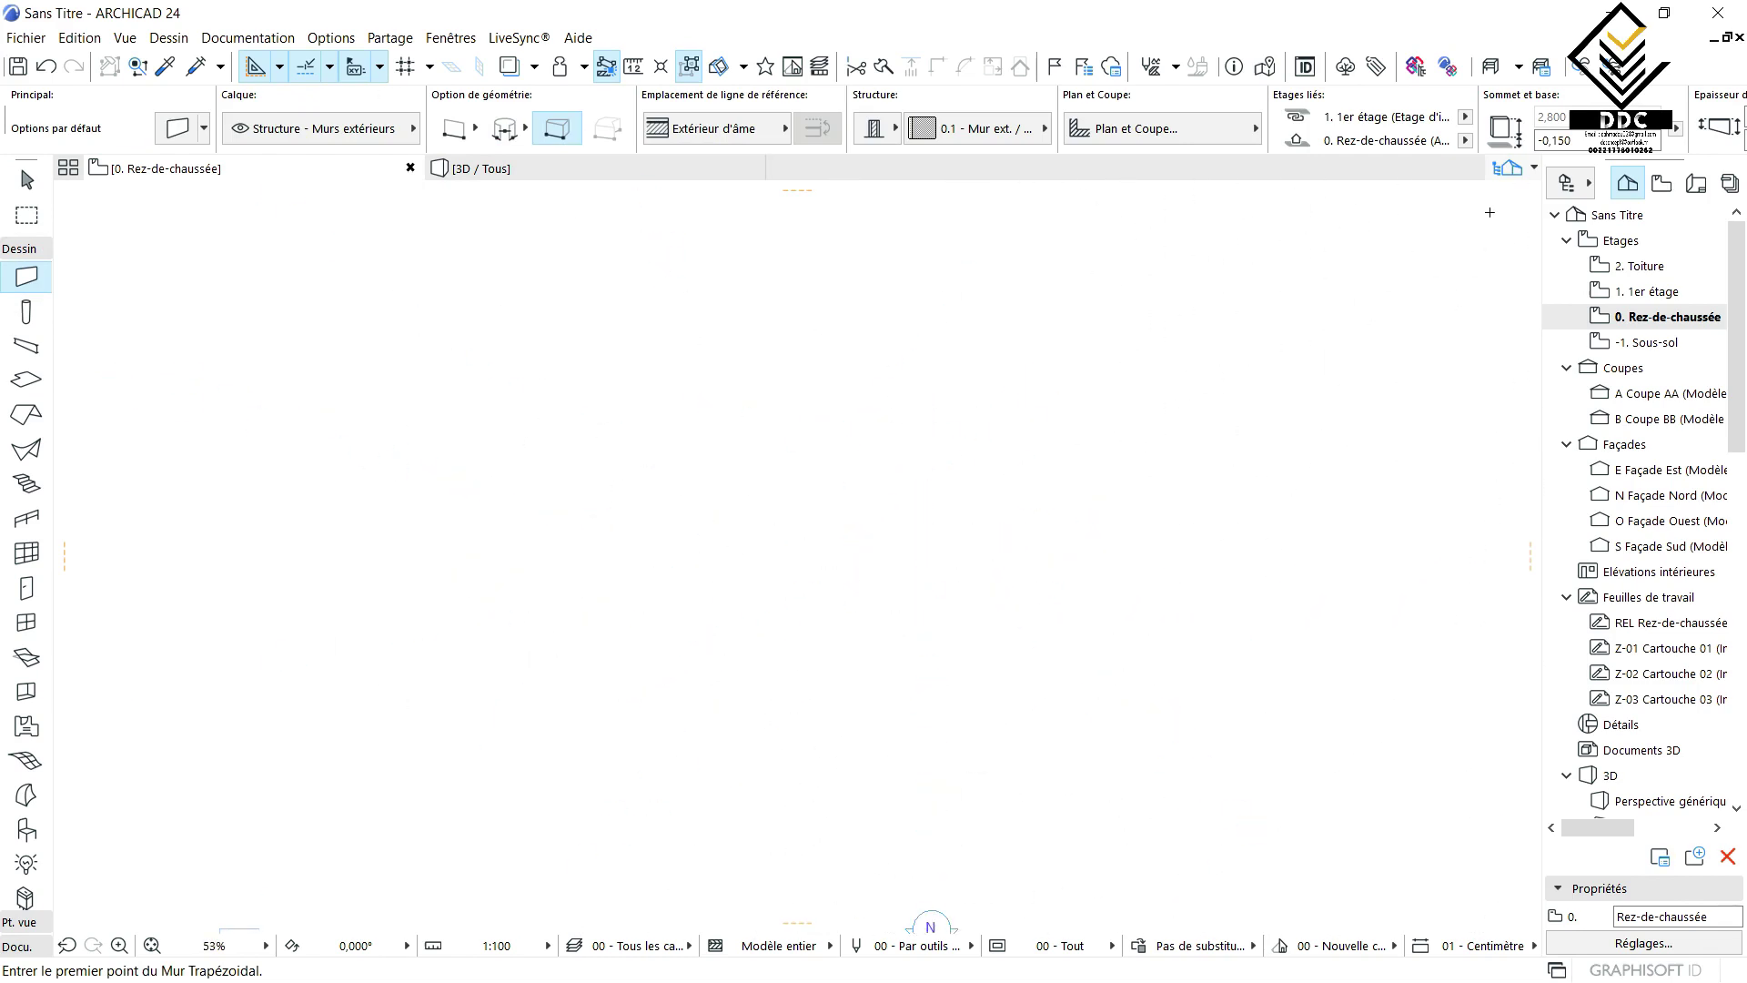
scroll(1502, 148, down, 10)
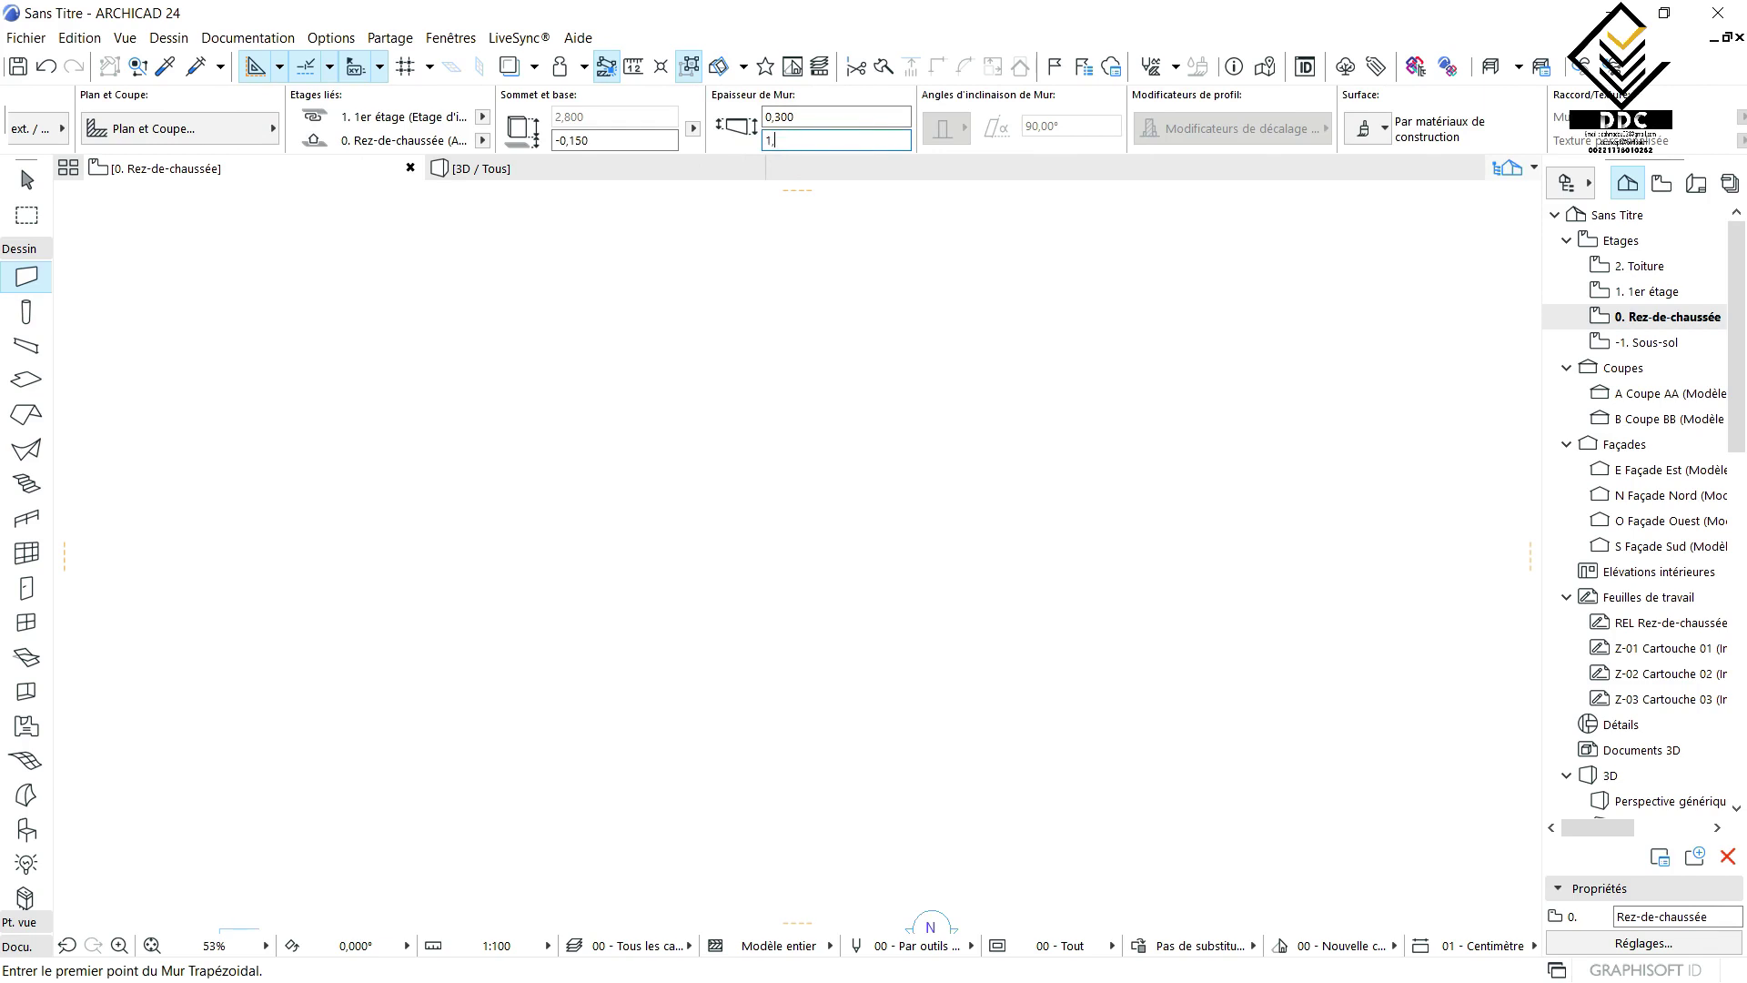
scroll(744, 461, down, 3)
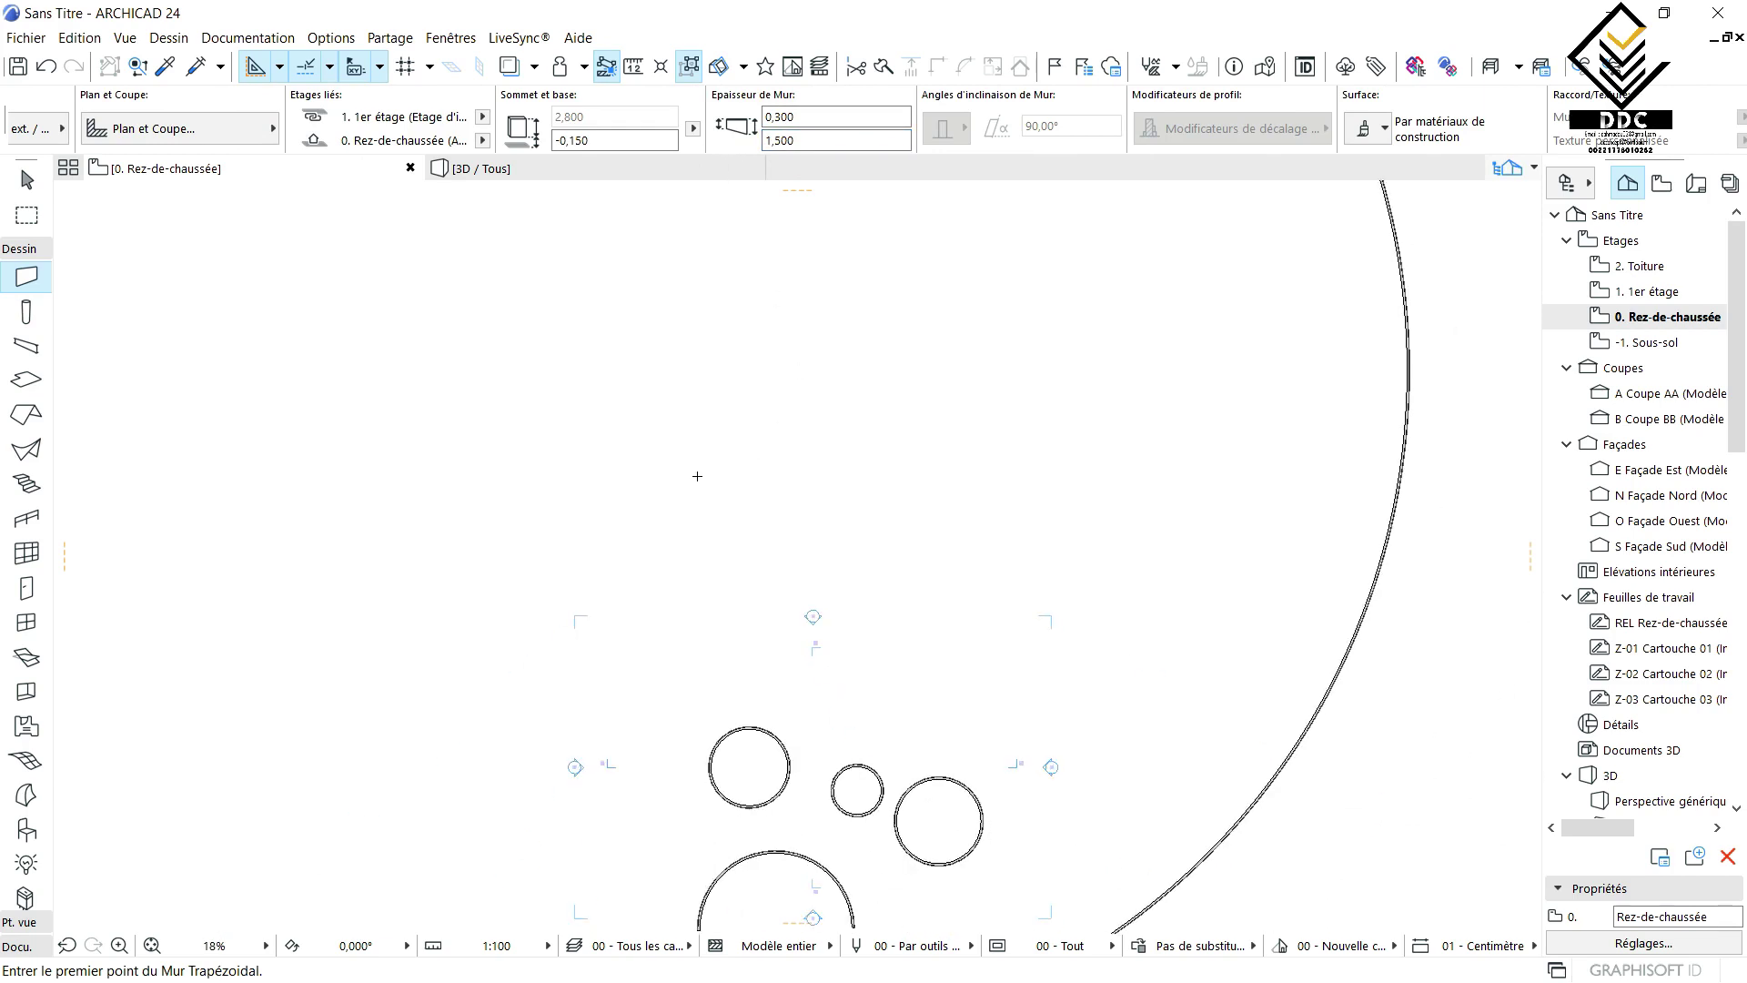
- Draw a horizontal trapezoidal wall about 41 m long in the empty area up and left of the circular walls
scroll(668, 514, down, 2)
middle_drag(542, 546, 1060, 557)
scroll(1029, 504, up, 2)
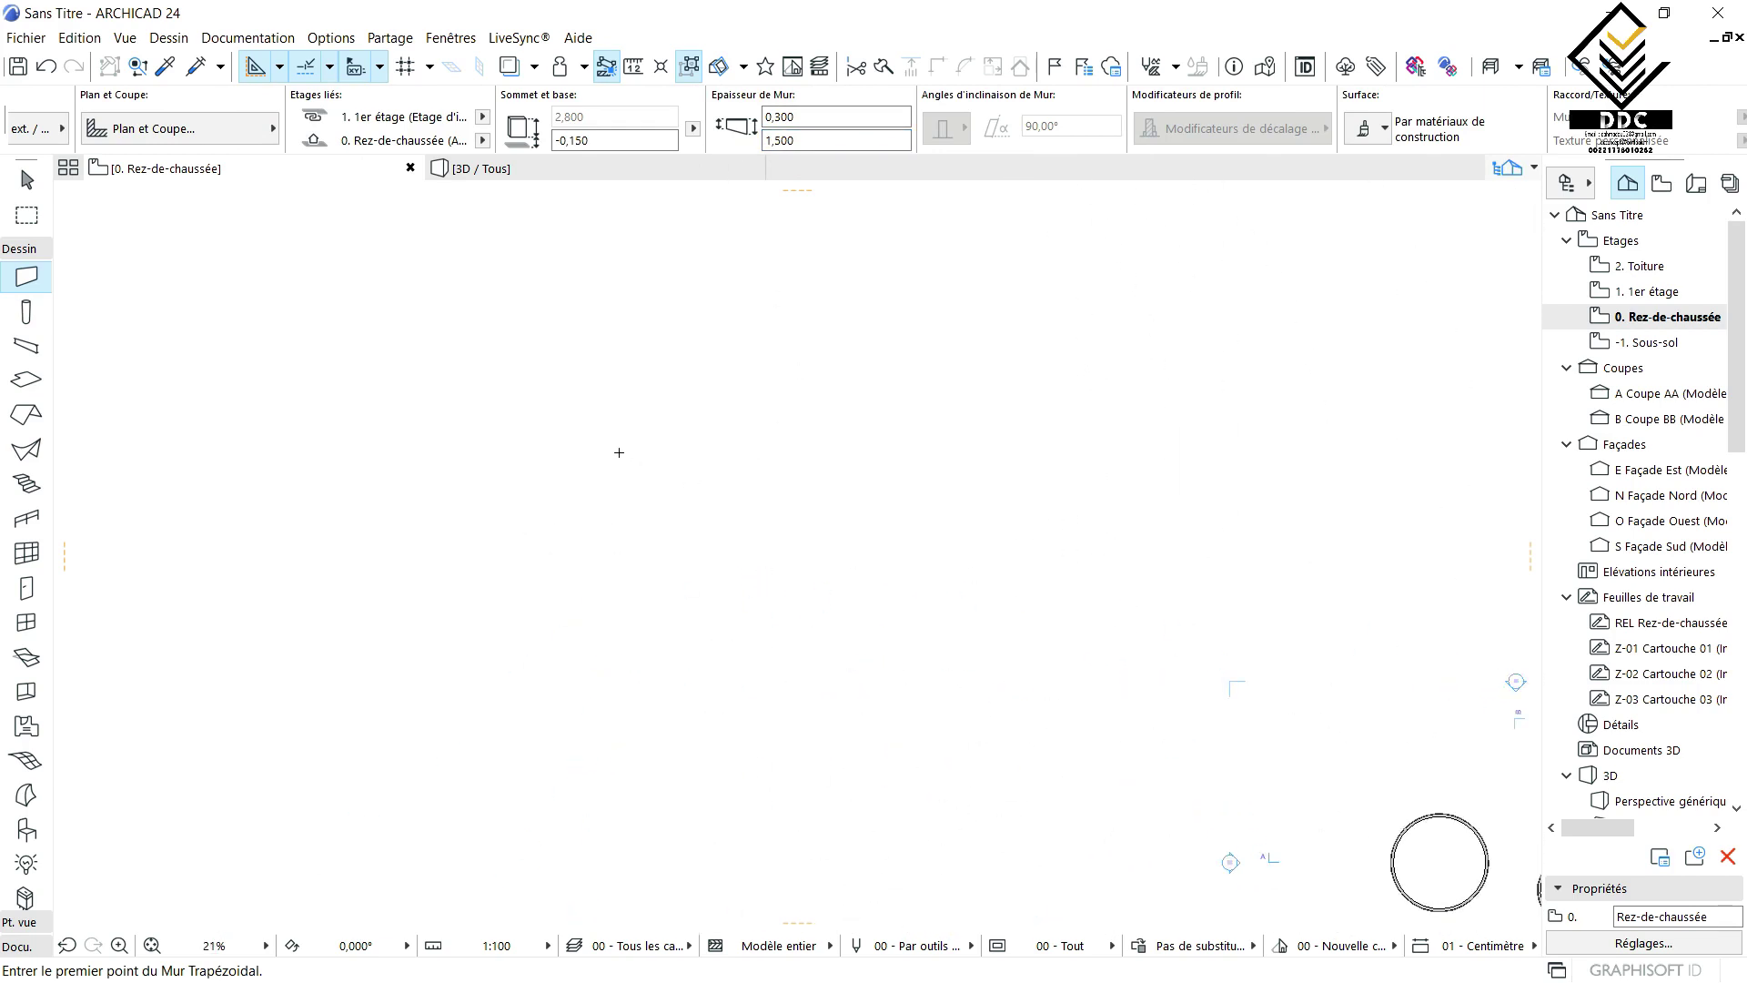
scroll(617, 453, down, 2)
click(602, 491)
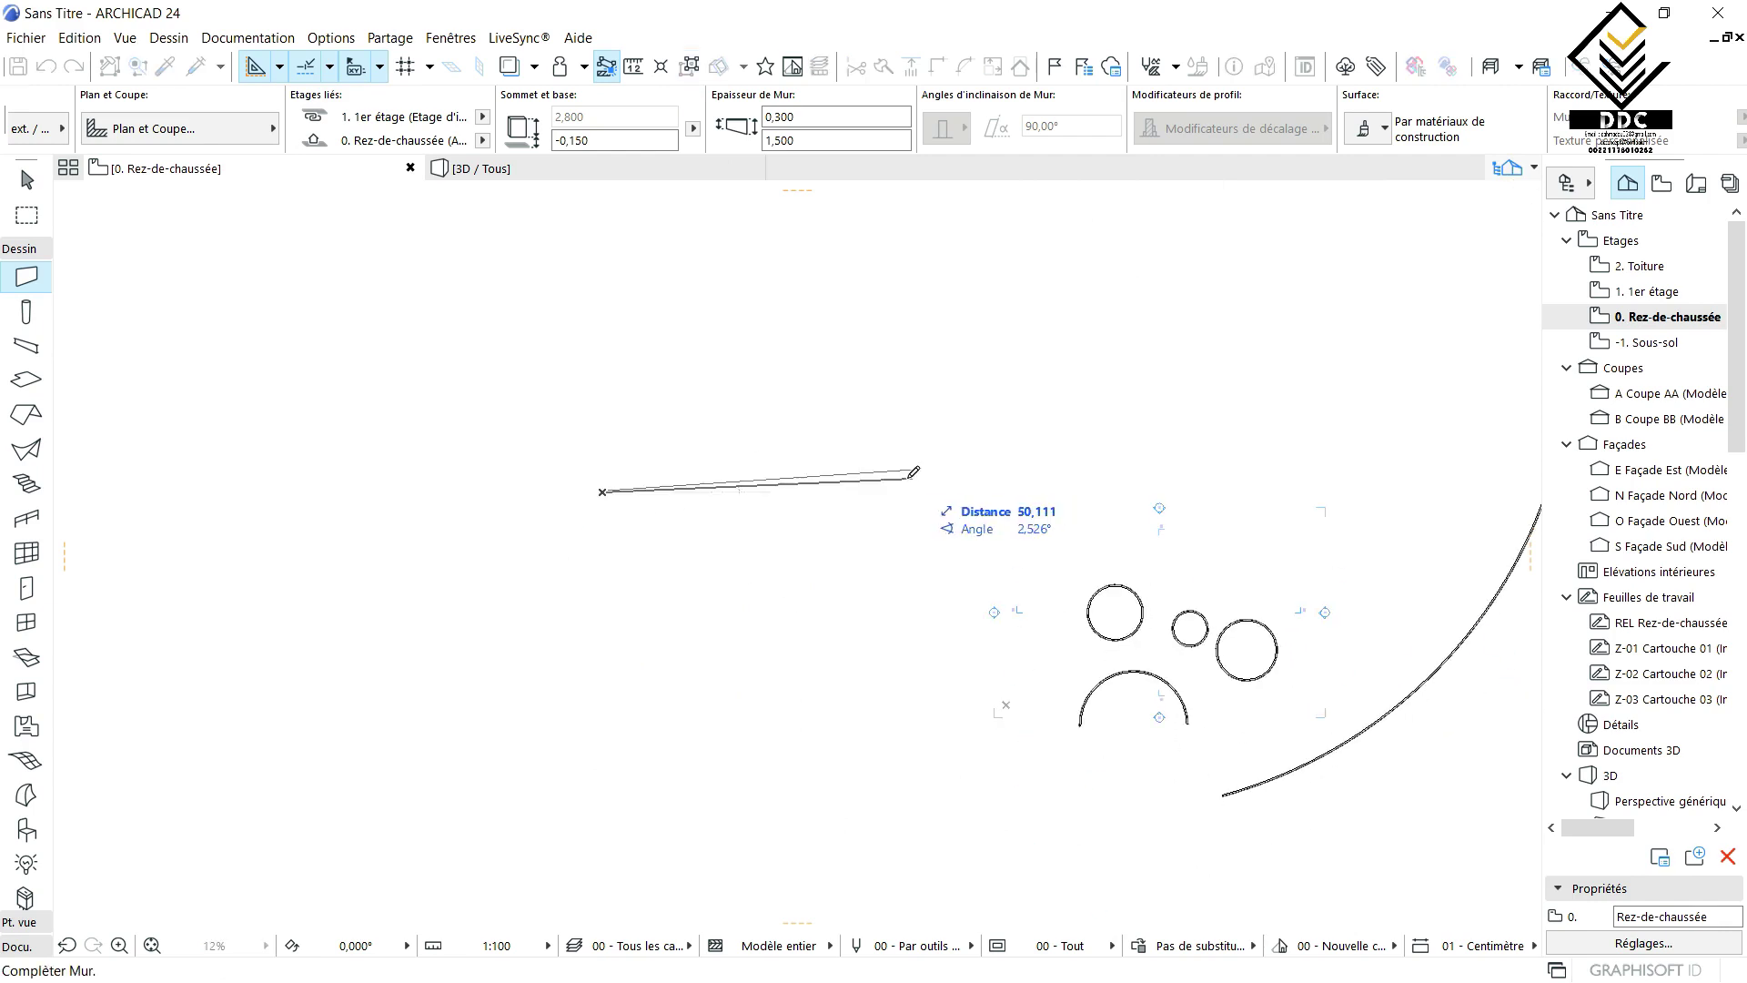
scroll(910, 468, up, 5)
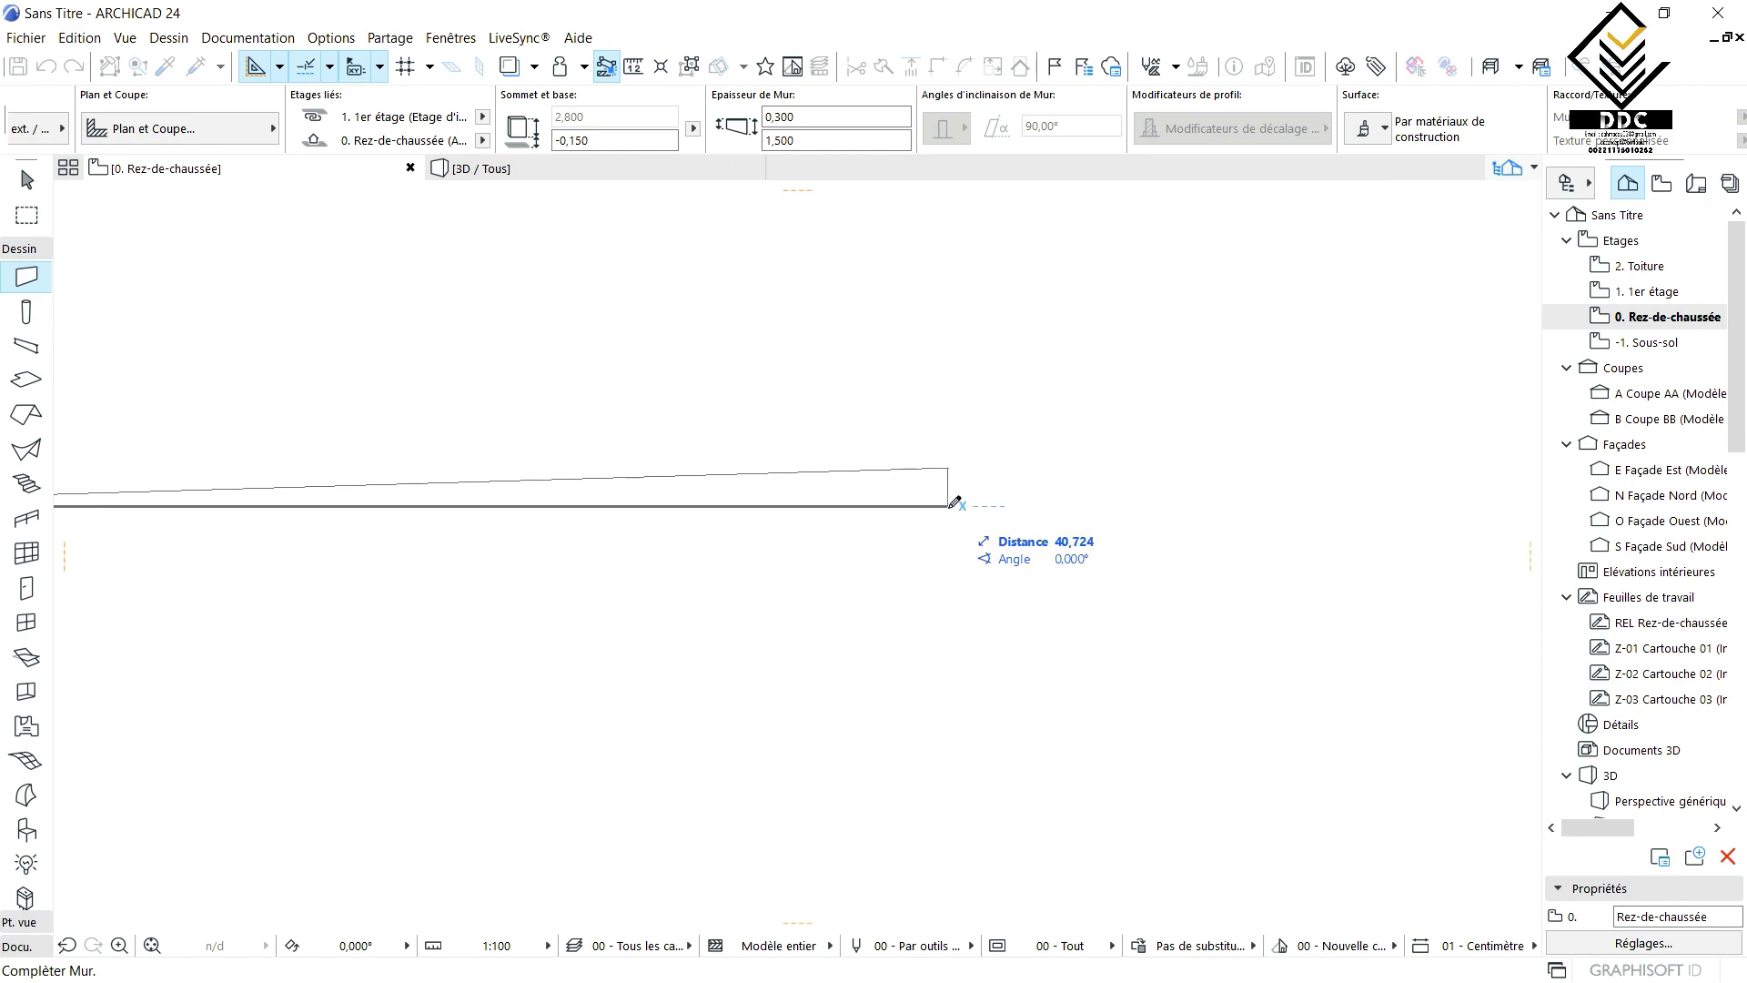
click(947, 499)
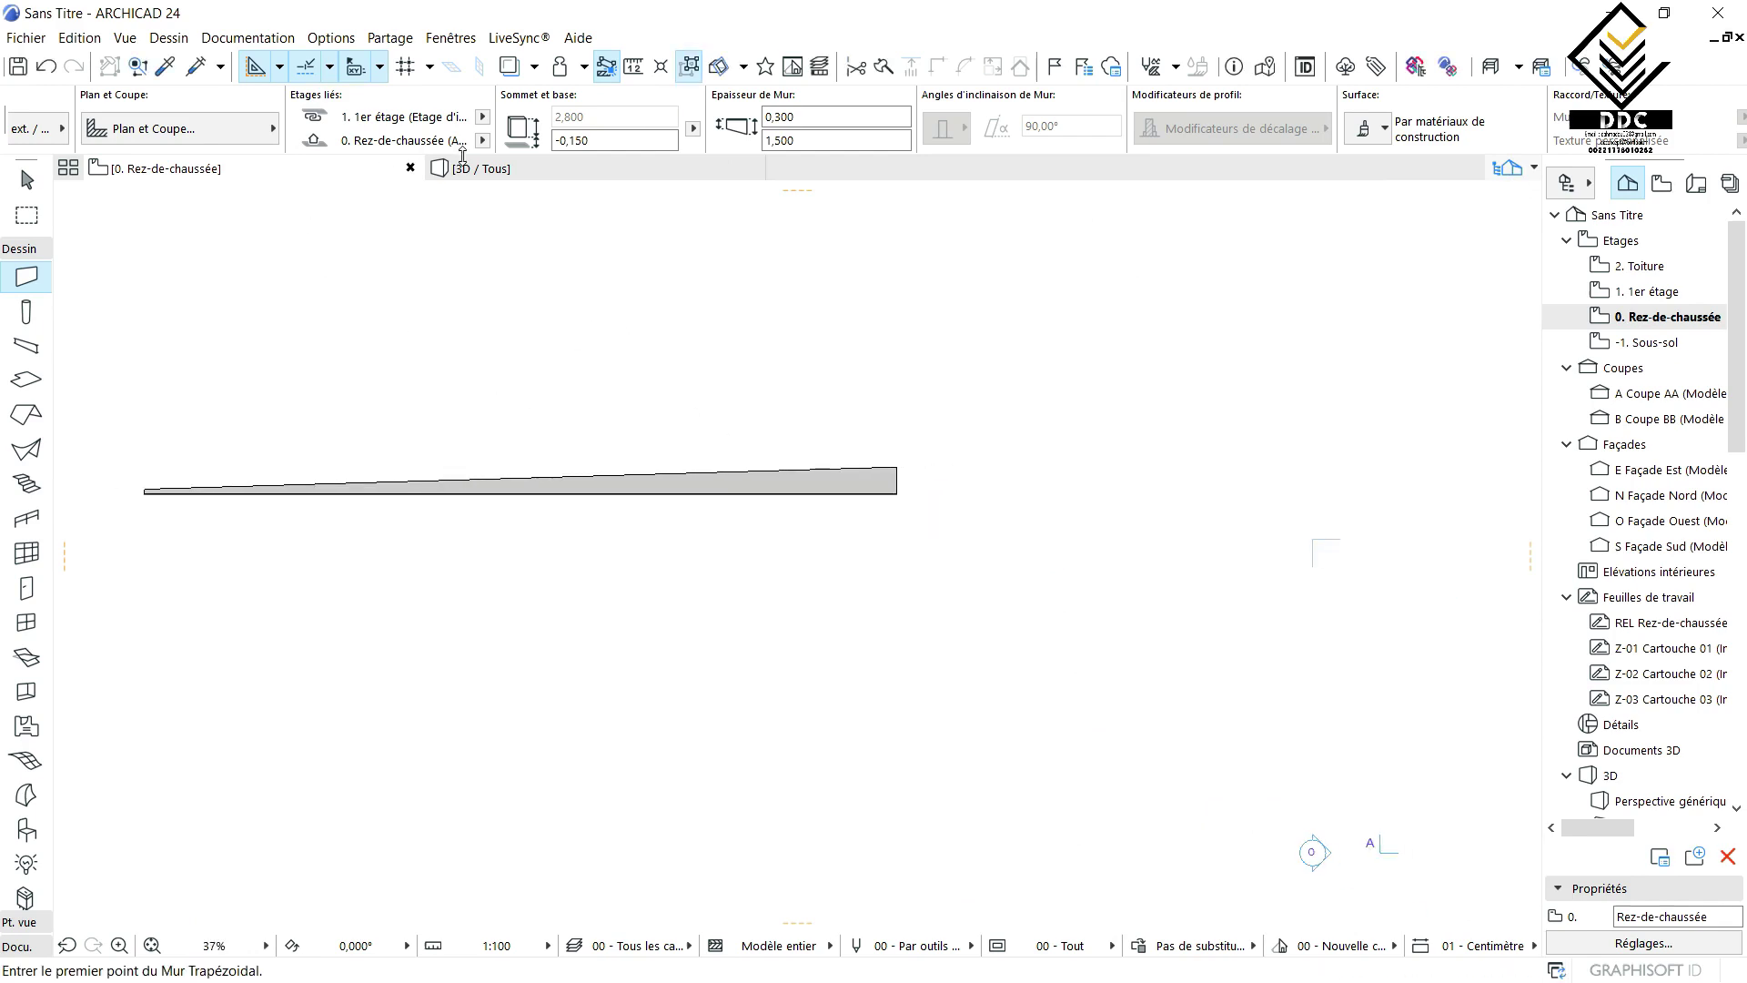
- Open the 3D view and examine the trapezoidal wall's widening shape from several angles
click(543, 181)
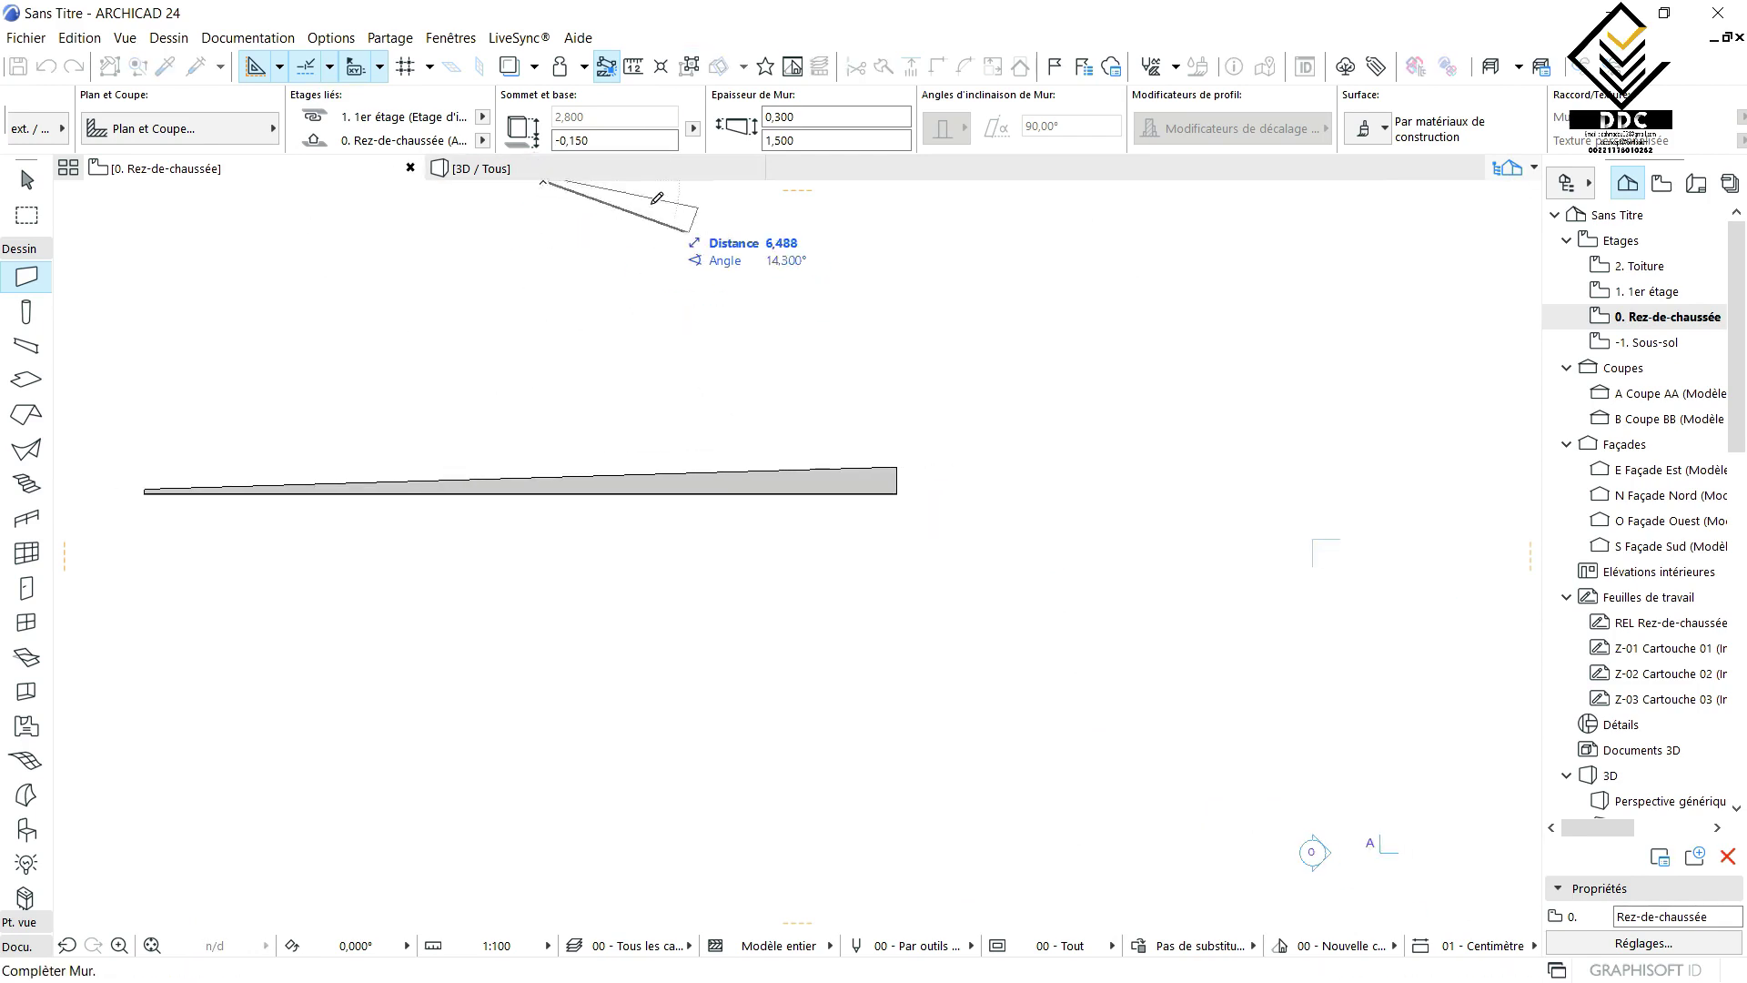
click(611, 166)
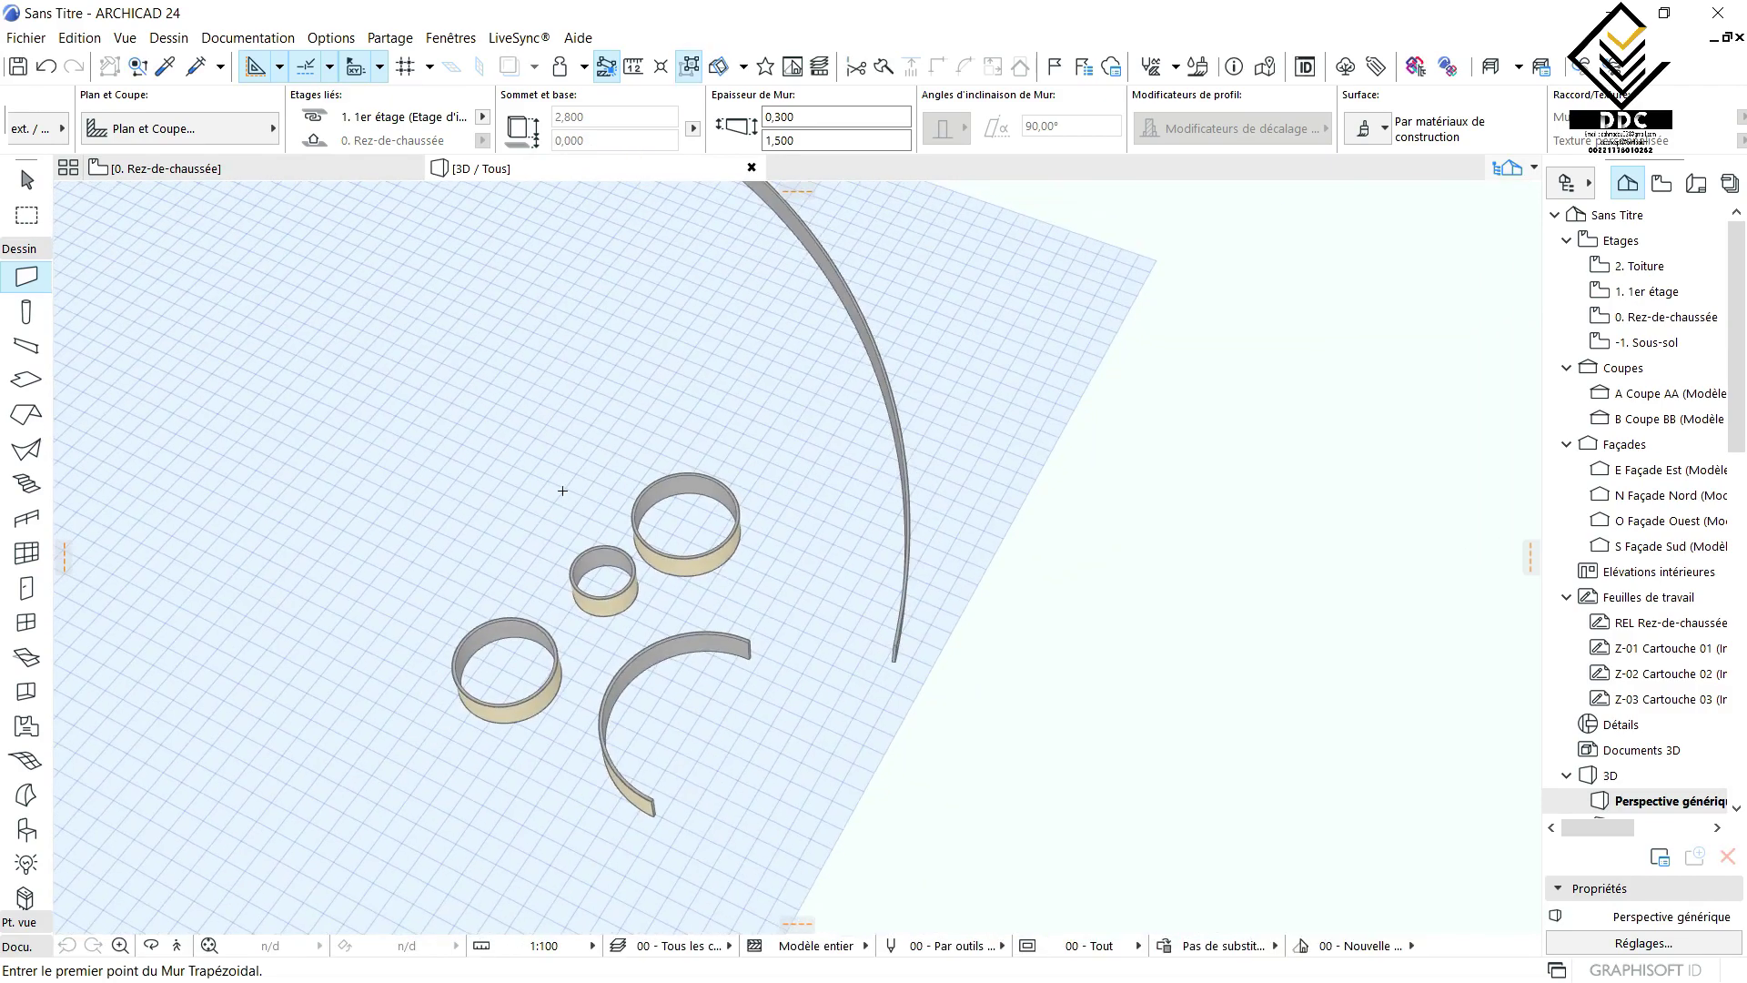
scroll(556, 492, down, 5)
middle_drag(546, 495, 847, 316)
scroll(423, 775, up, 2)
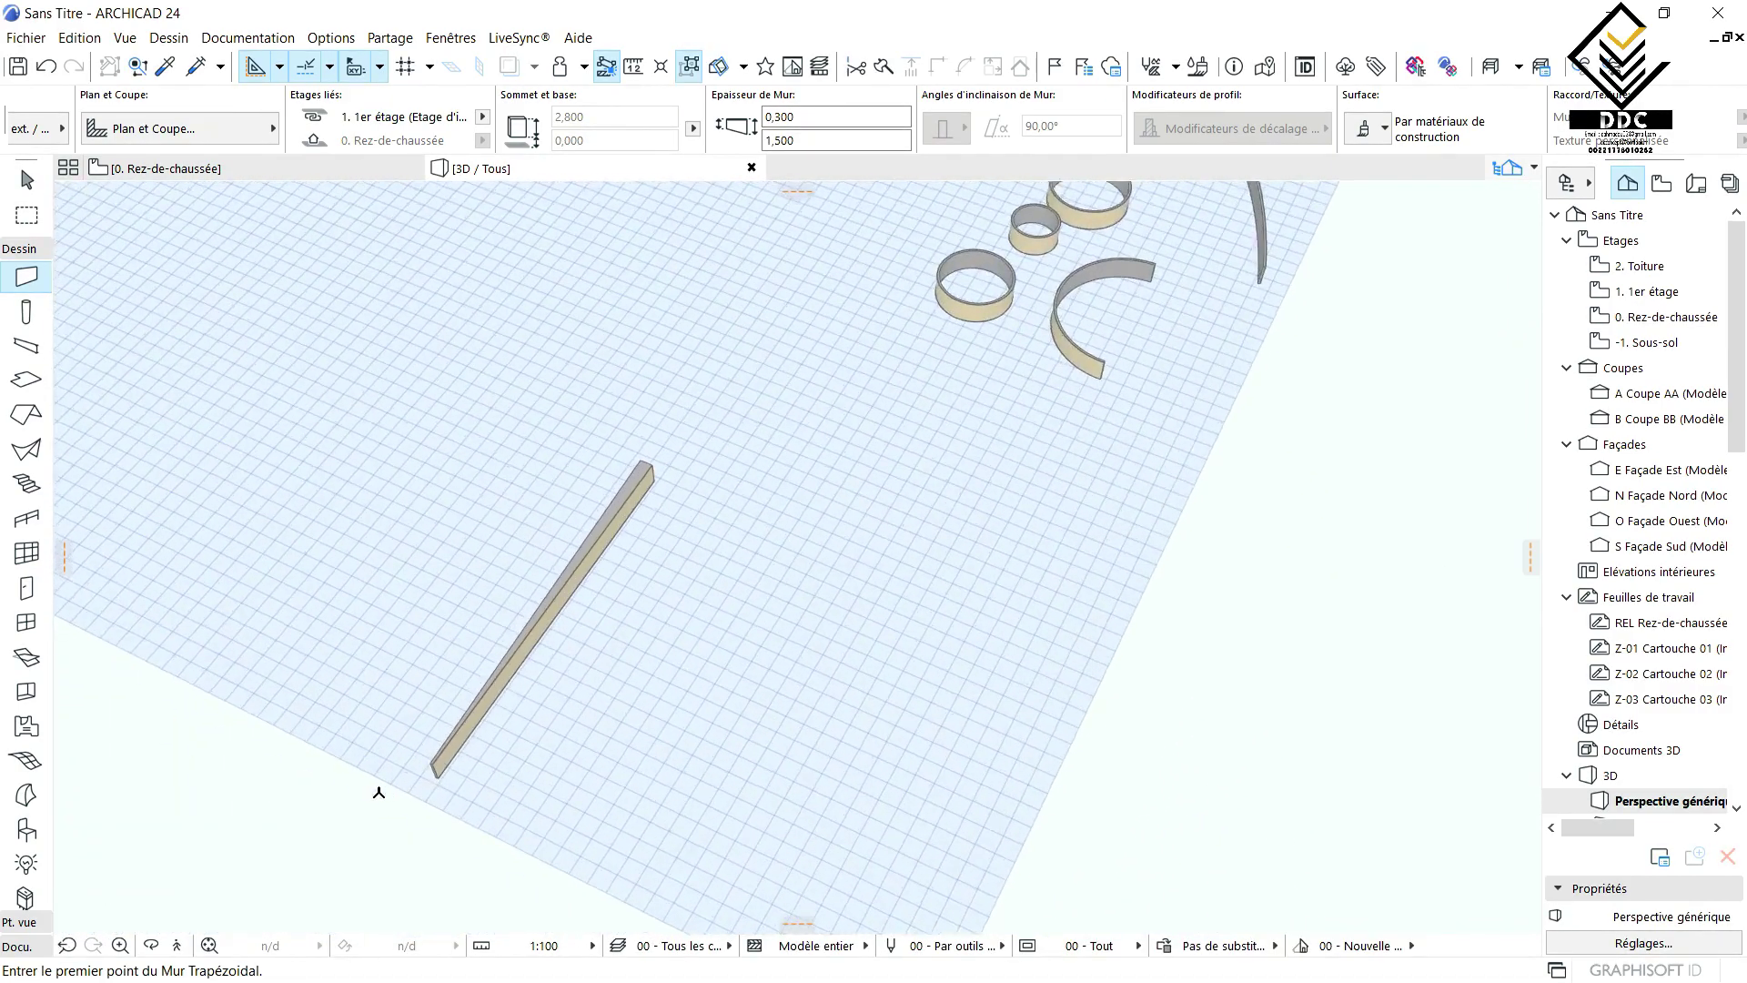
scroll(446, 685, up, 3)
shift+middle_drag(359, 727, 189, 767)
scroll(379, 628, down, 1)
middle_drag(389, 658, 418, 756)
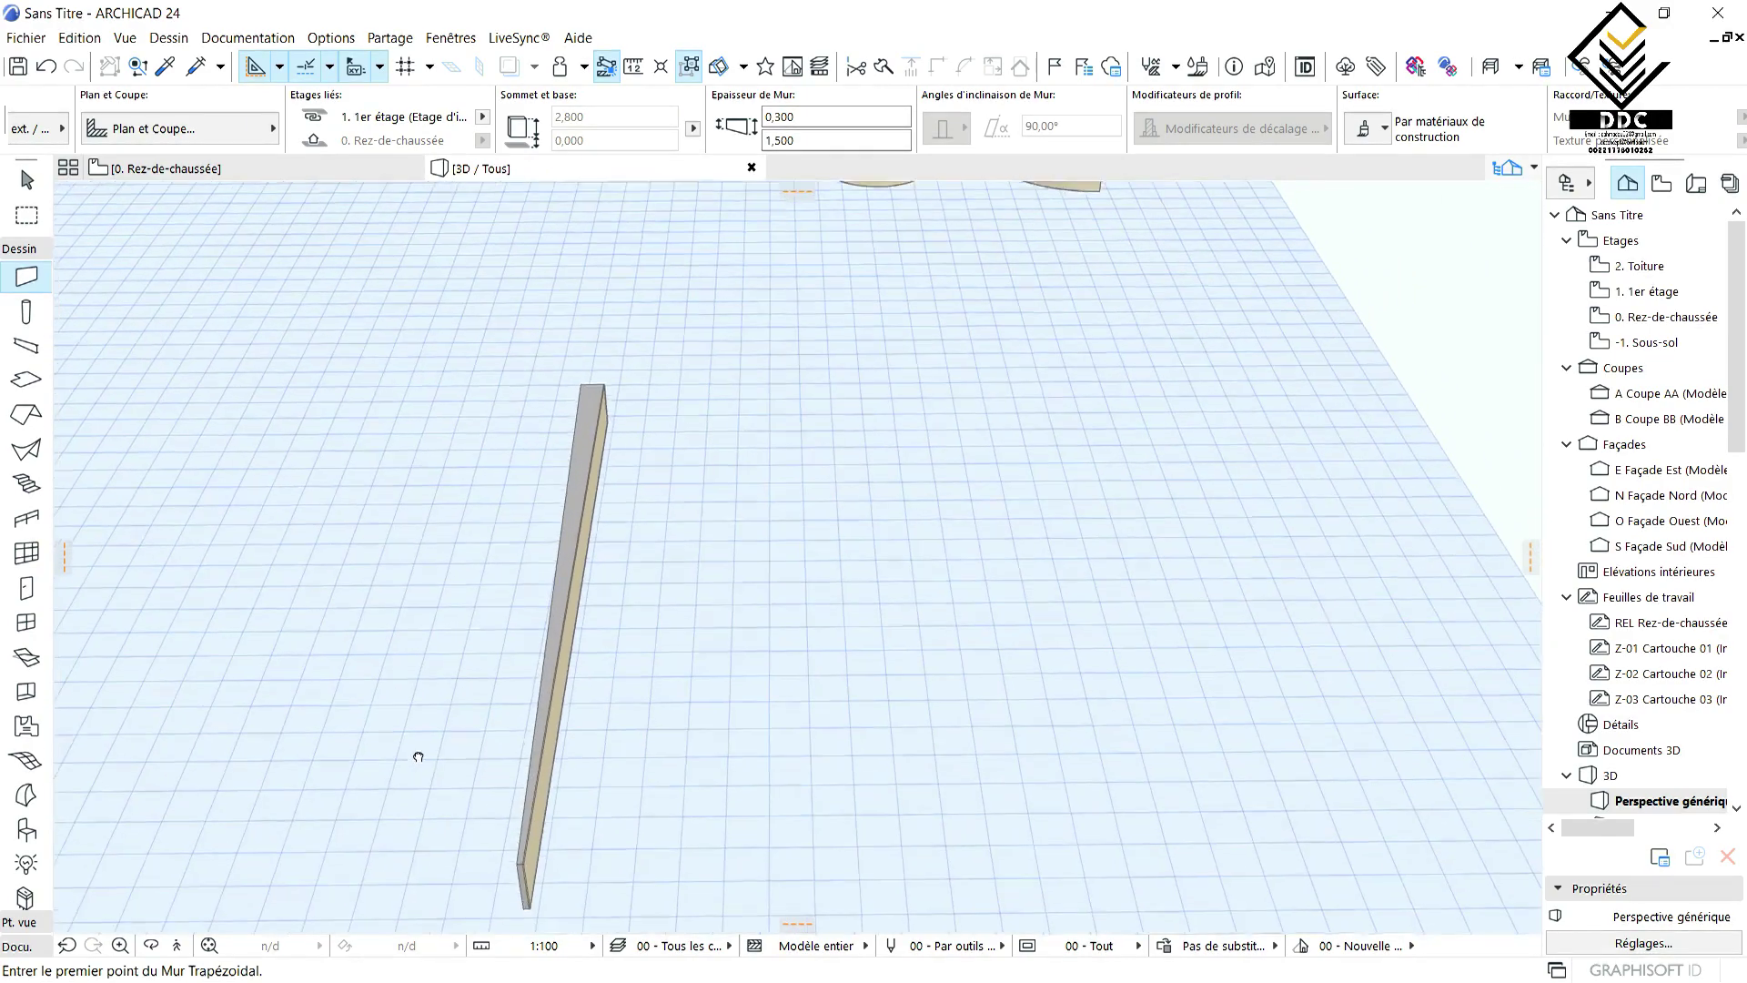
scroll(437, 728, up, 2)
scroll(585, 714, down, 3)
shift+middle_drag(585, 713, 439, 658)
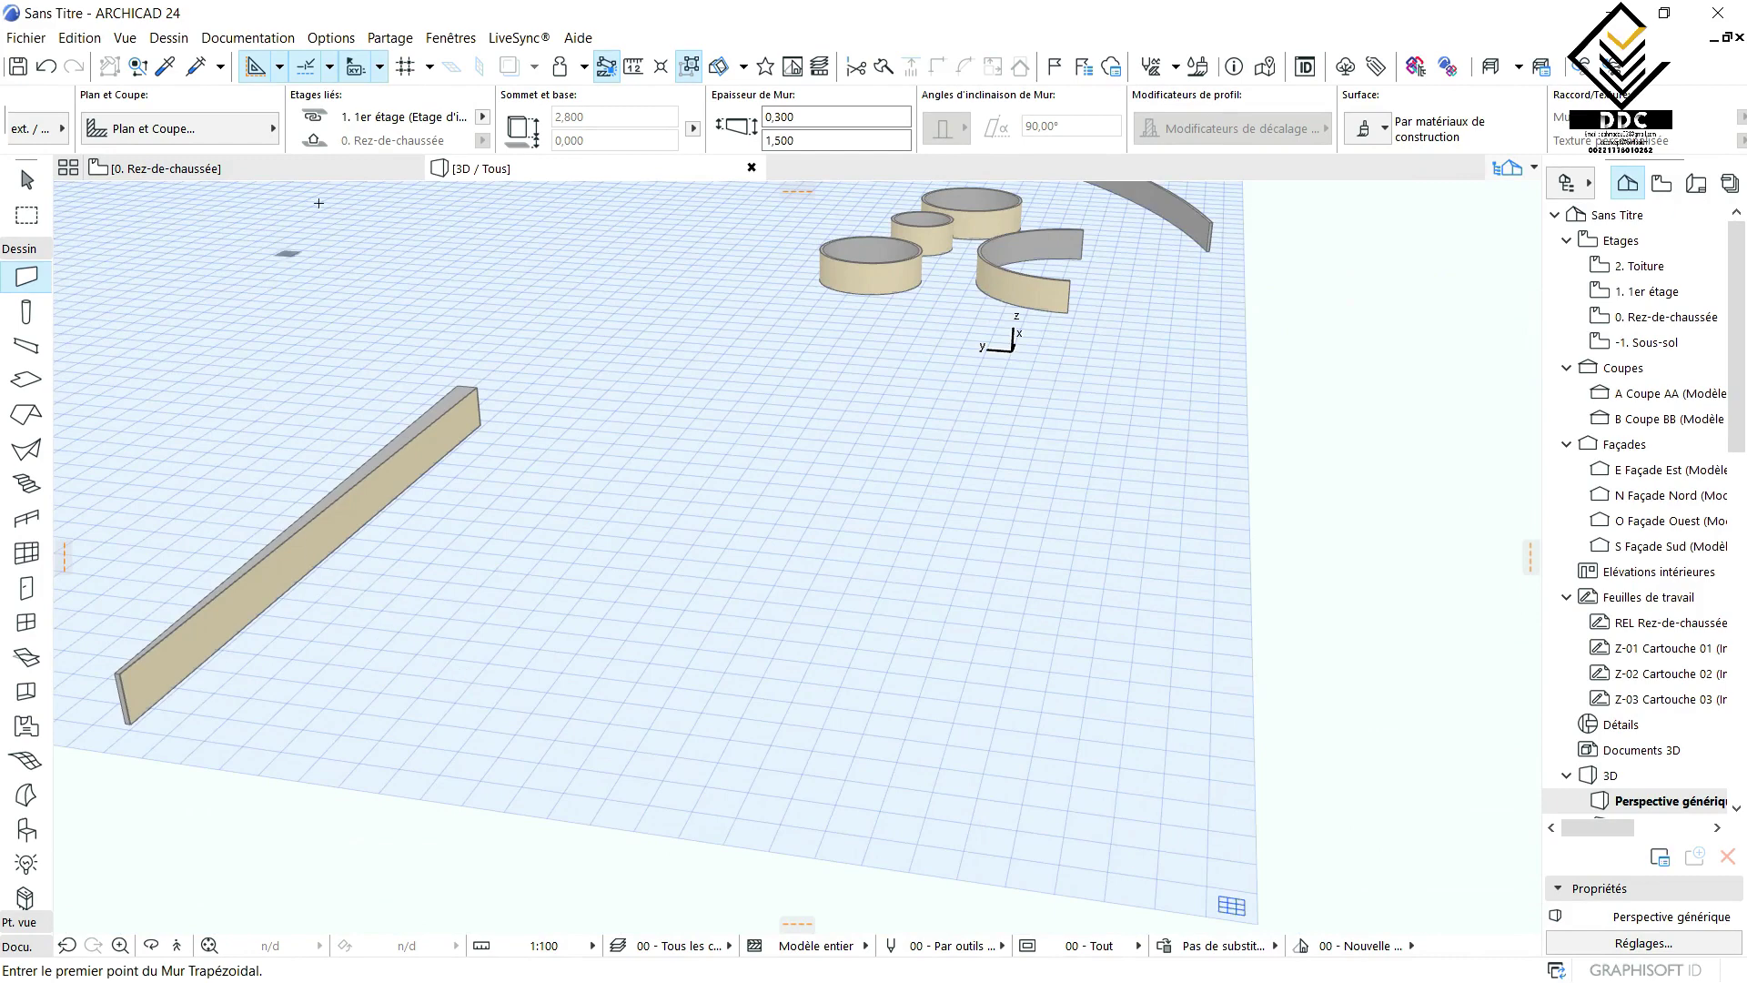
- Return to the ground-floor plan and delete the trapezoidal wall
click(344, 162)
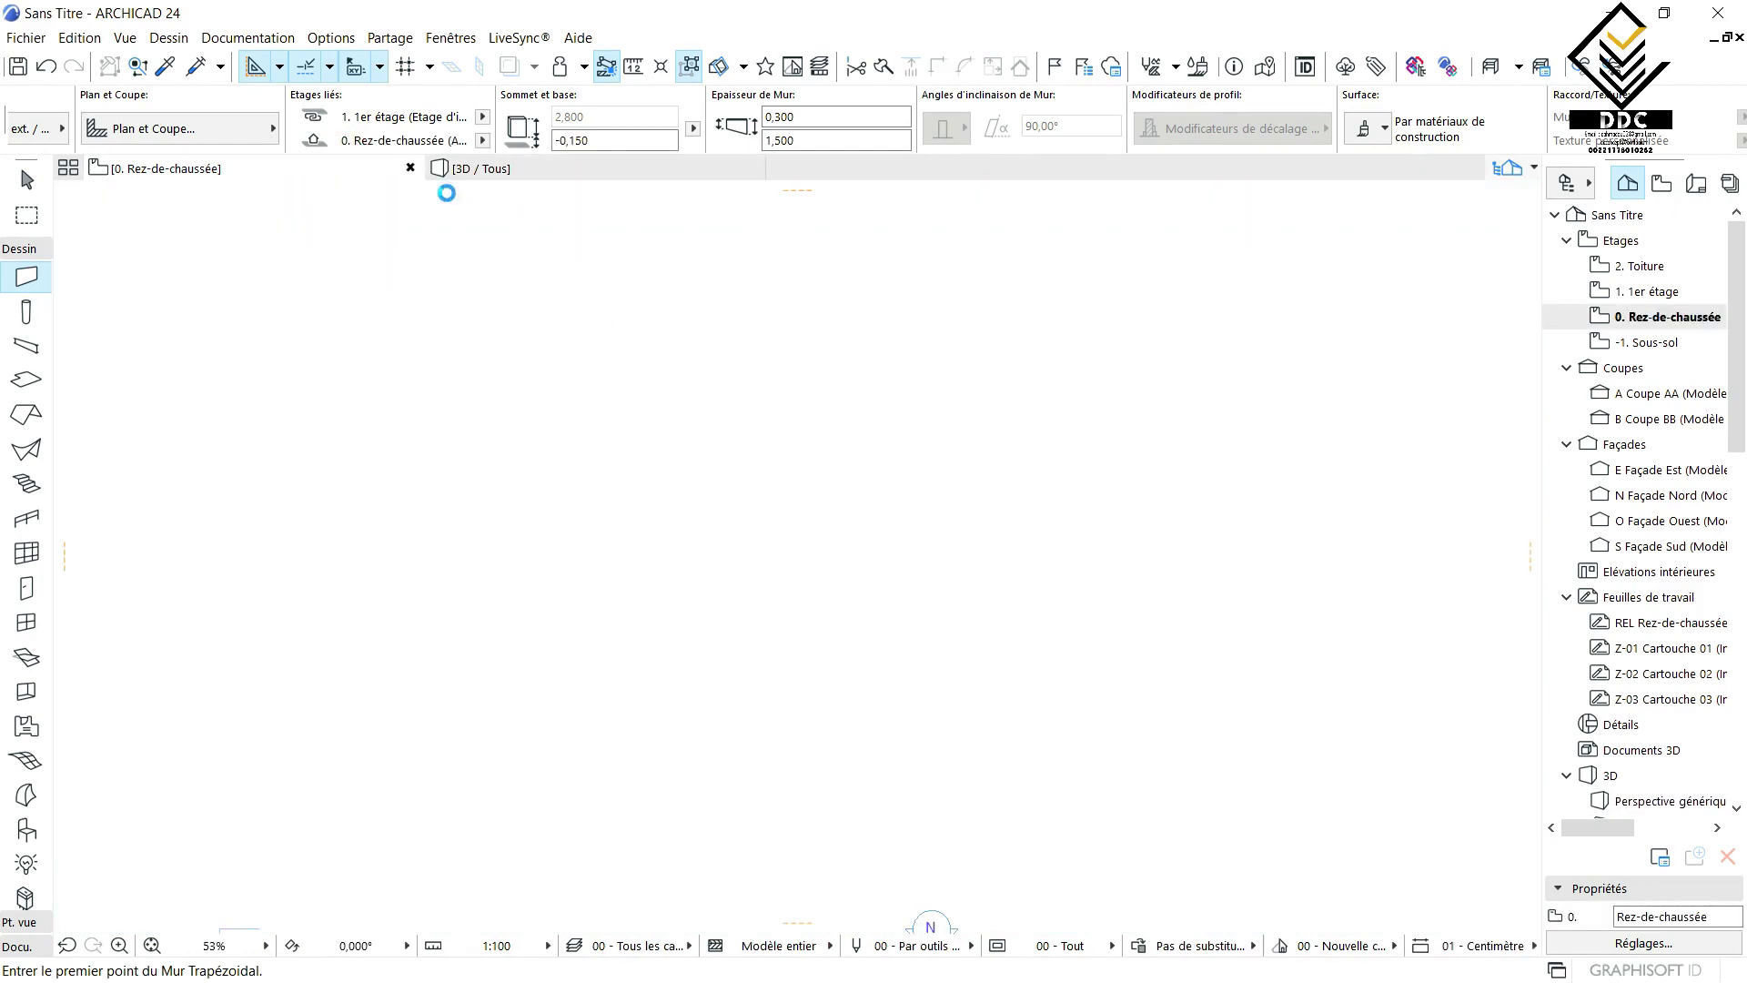
scroll(735, 655, down, 4)
scroll(648, 566, up, 1)
key(Escape)
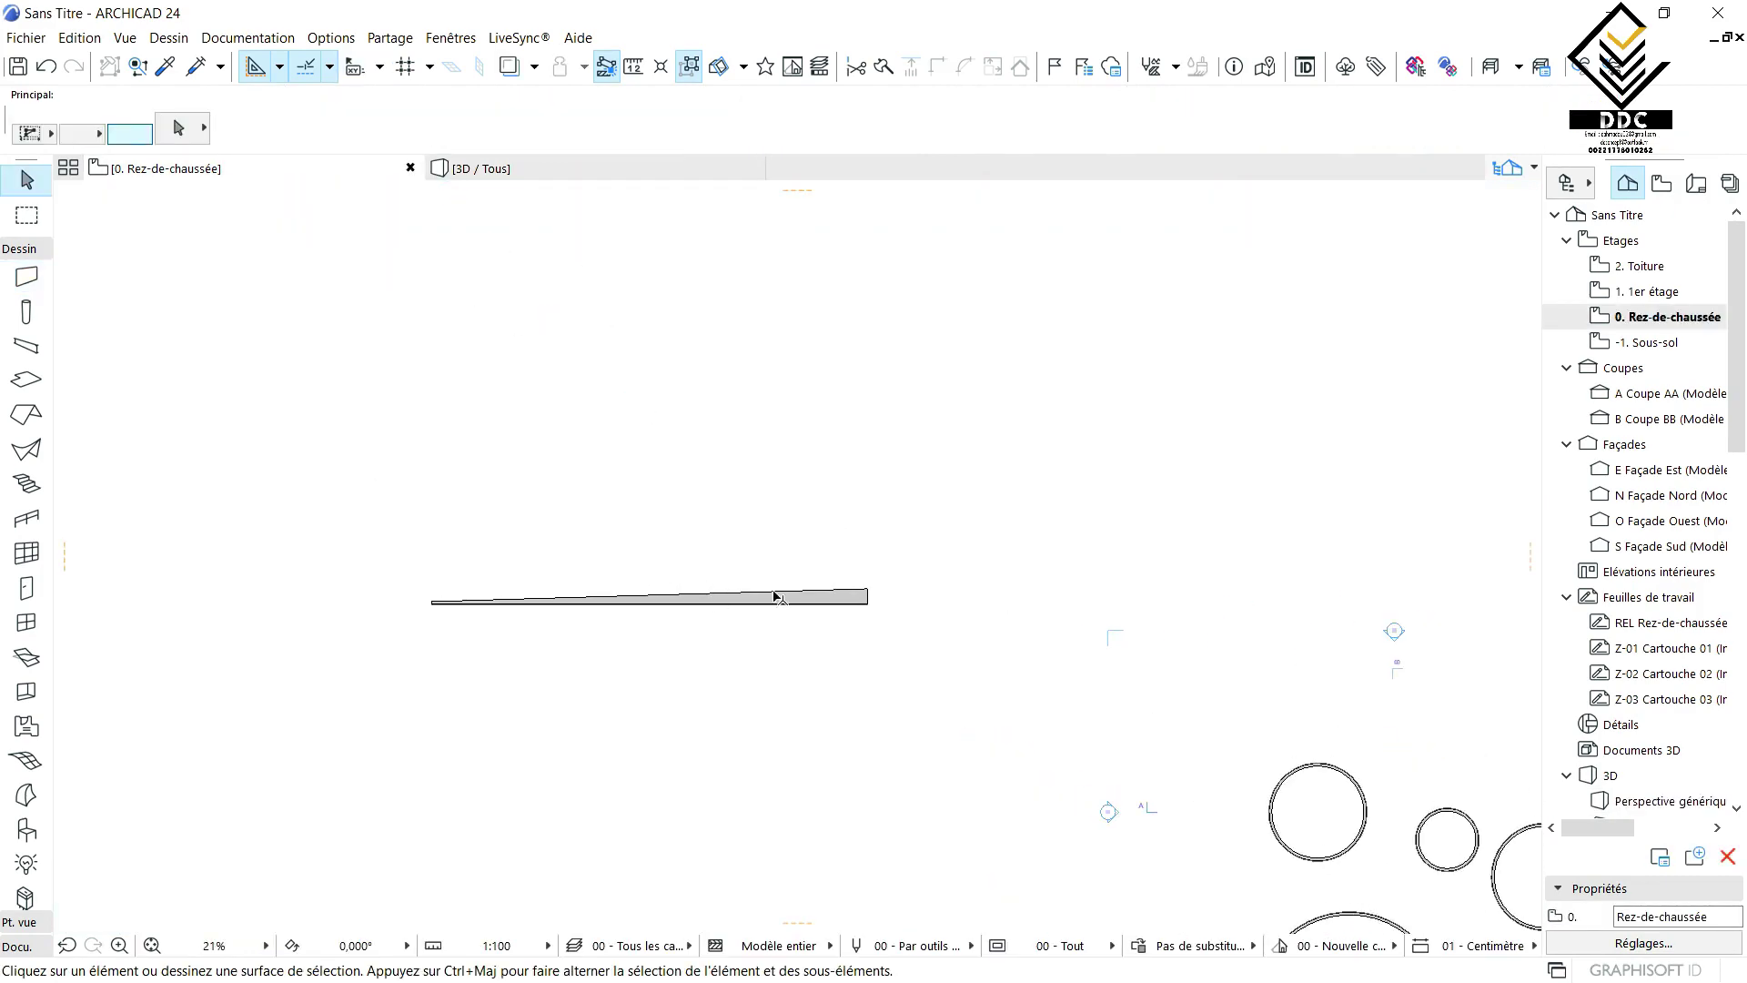
click(773, 596)
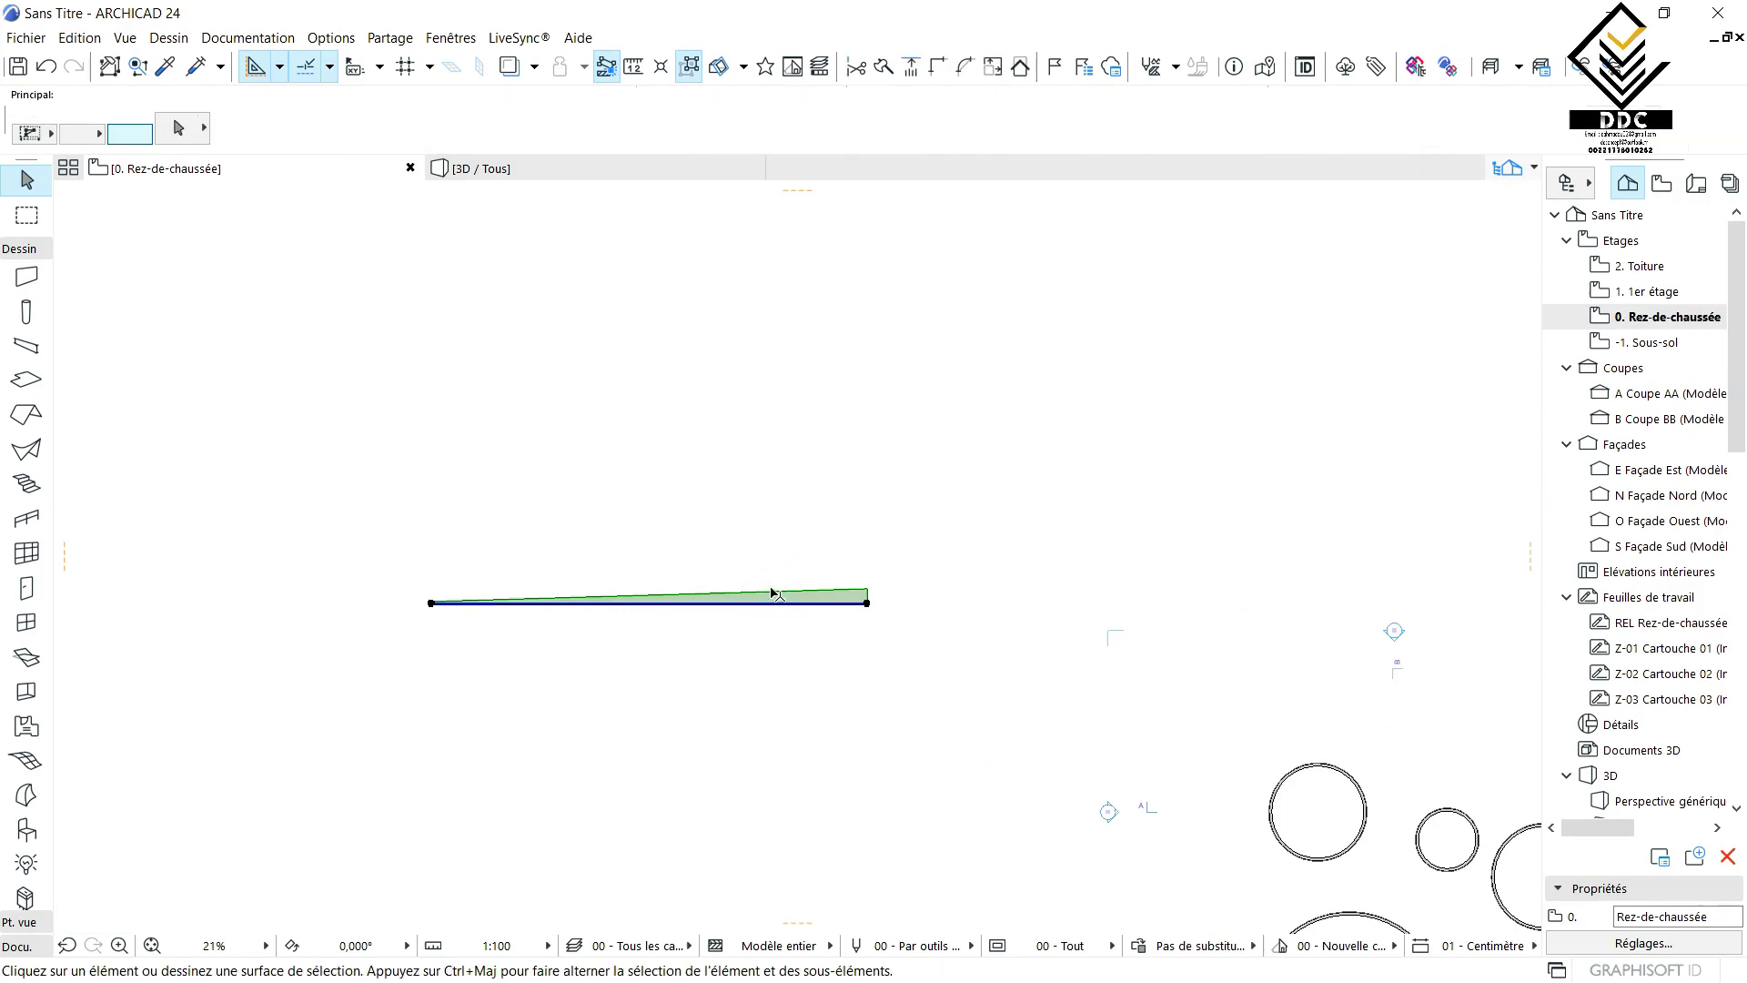
key(Delete)
- Configure the Wall tool defaults with straight geometry, top and base offsets of 0.000 and a basic structure
click(24, 275)
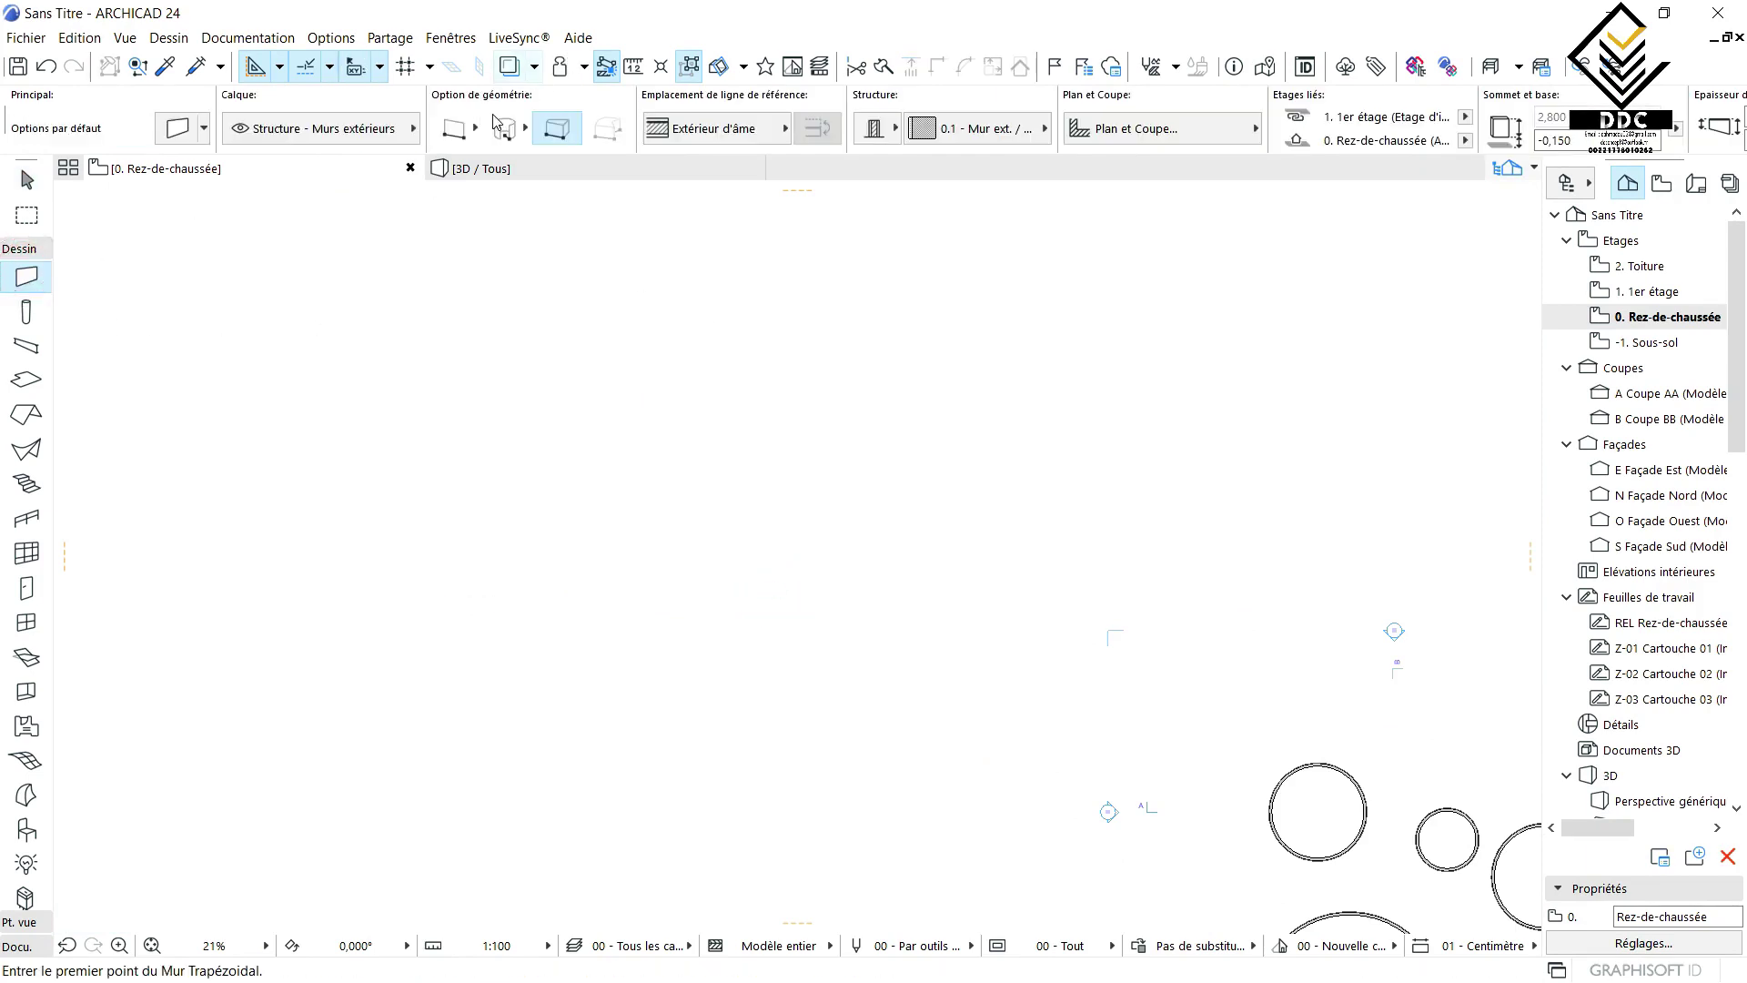
click(457, 130)
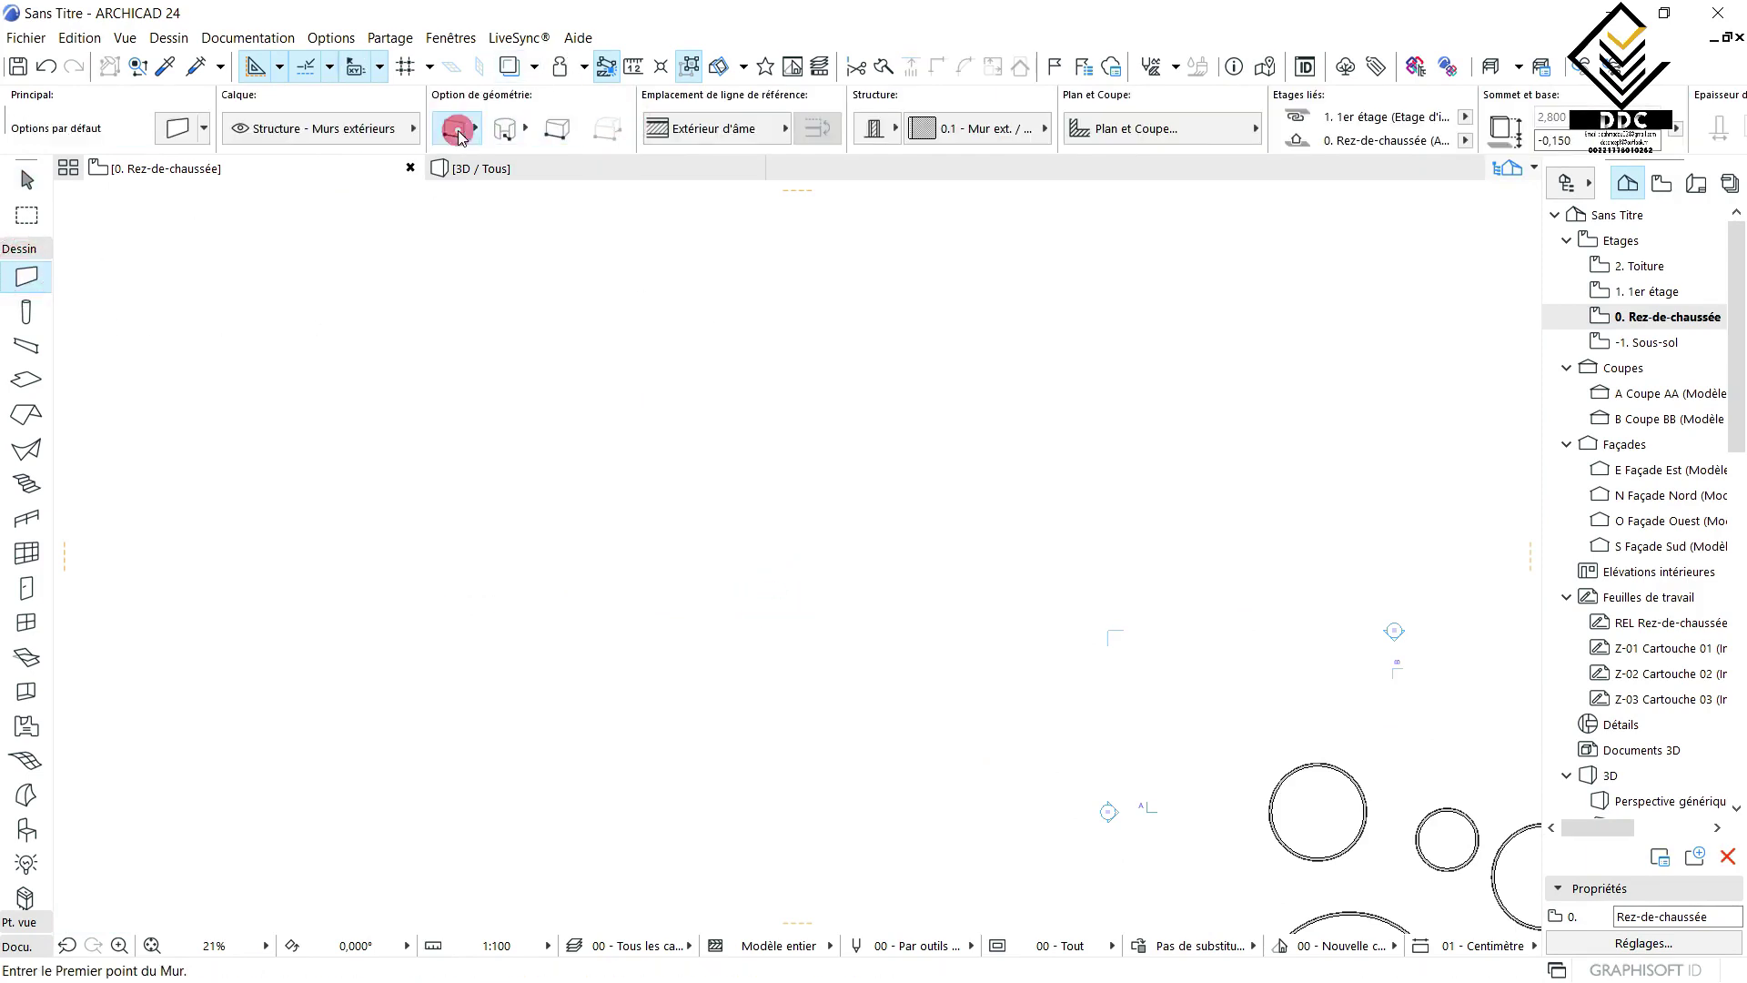
double_click(25, 275)
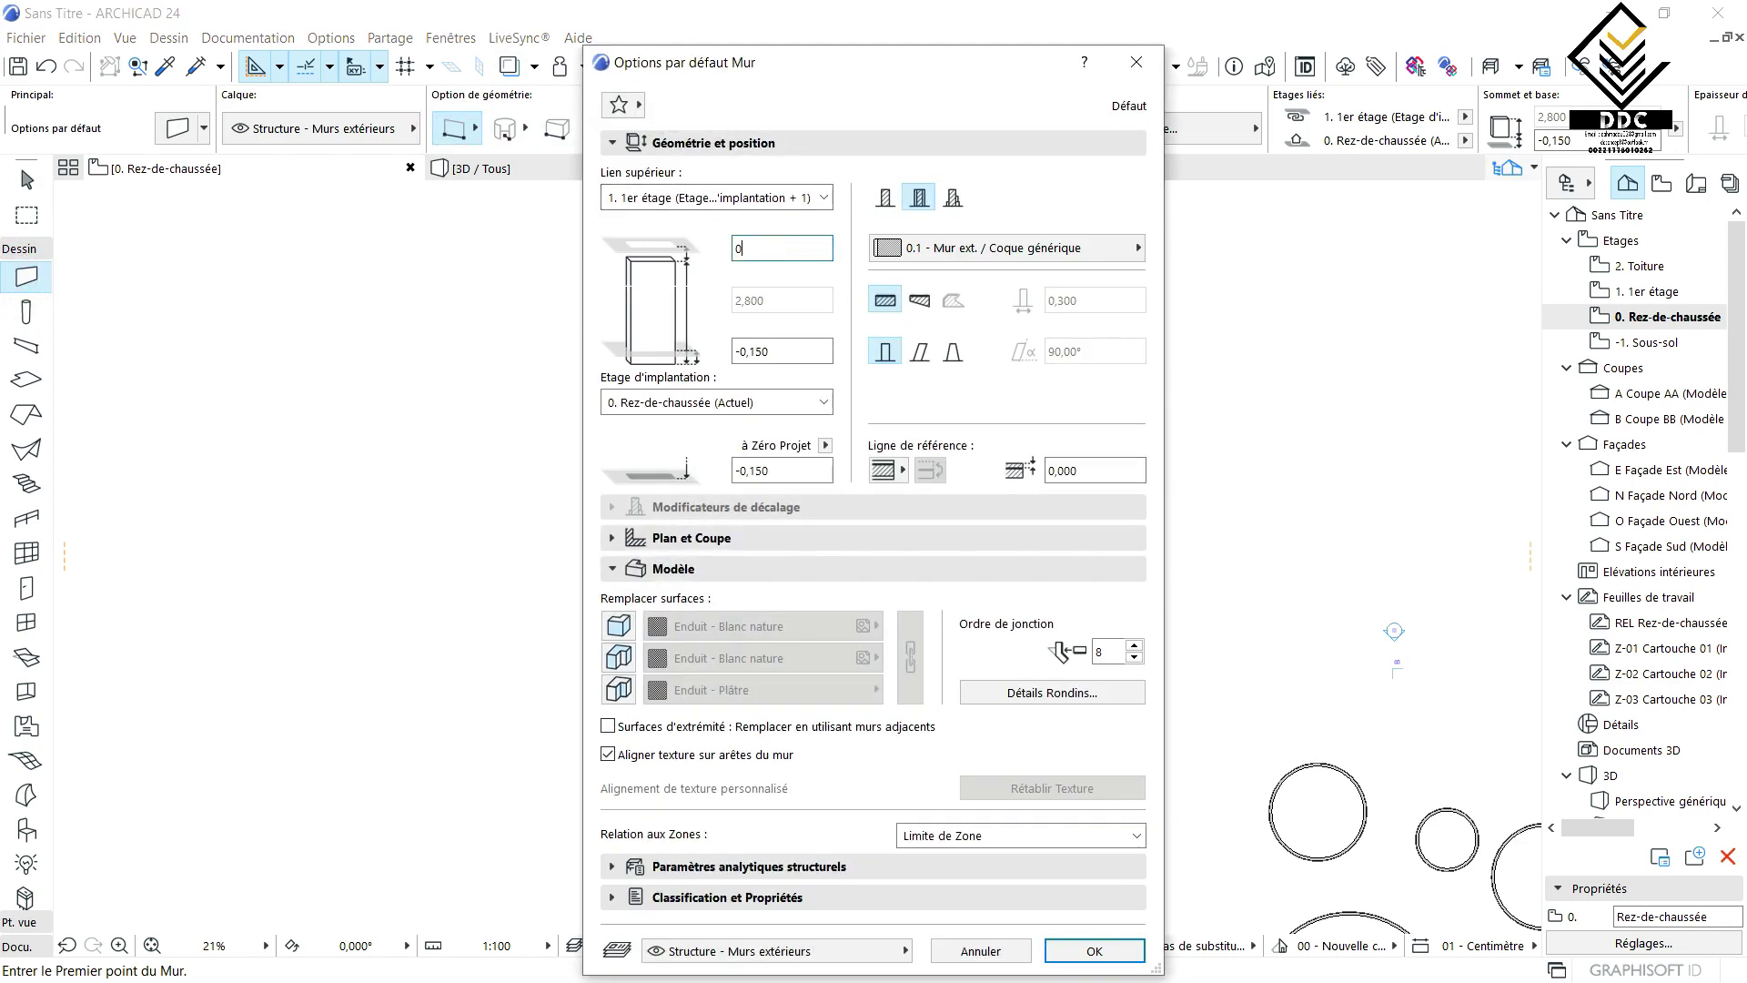
double_click(783, 352)
text(00)
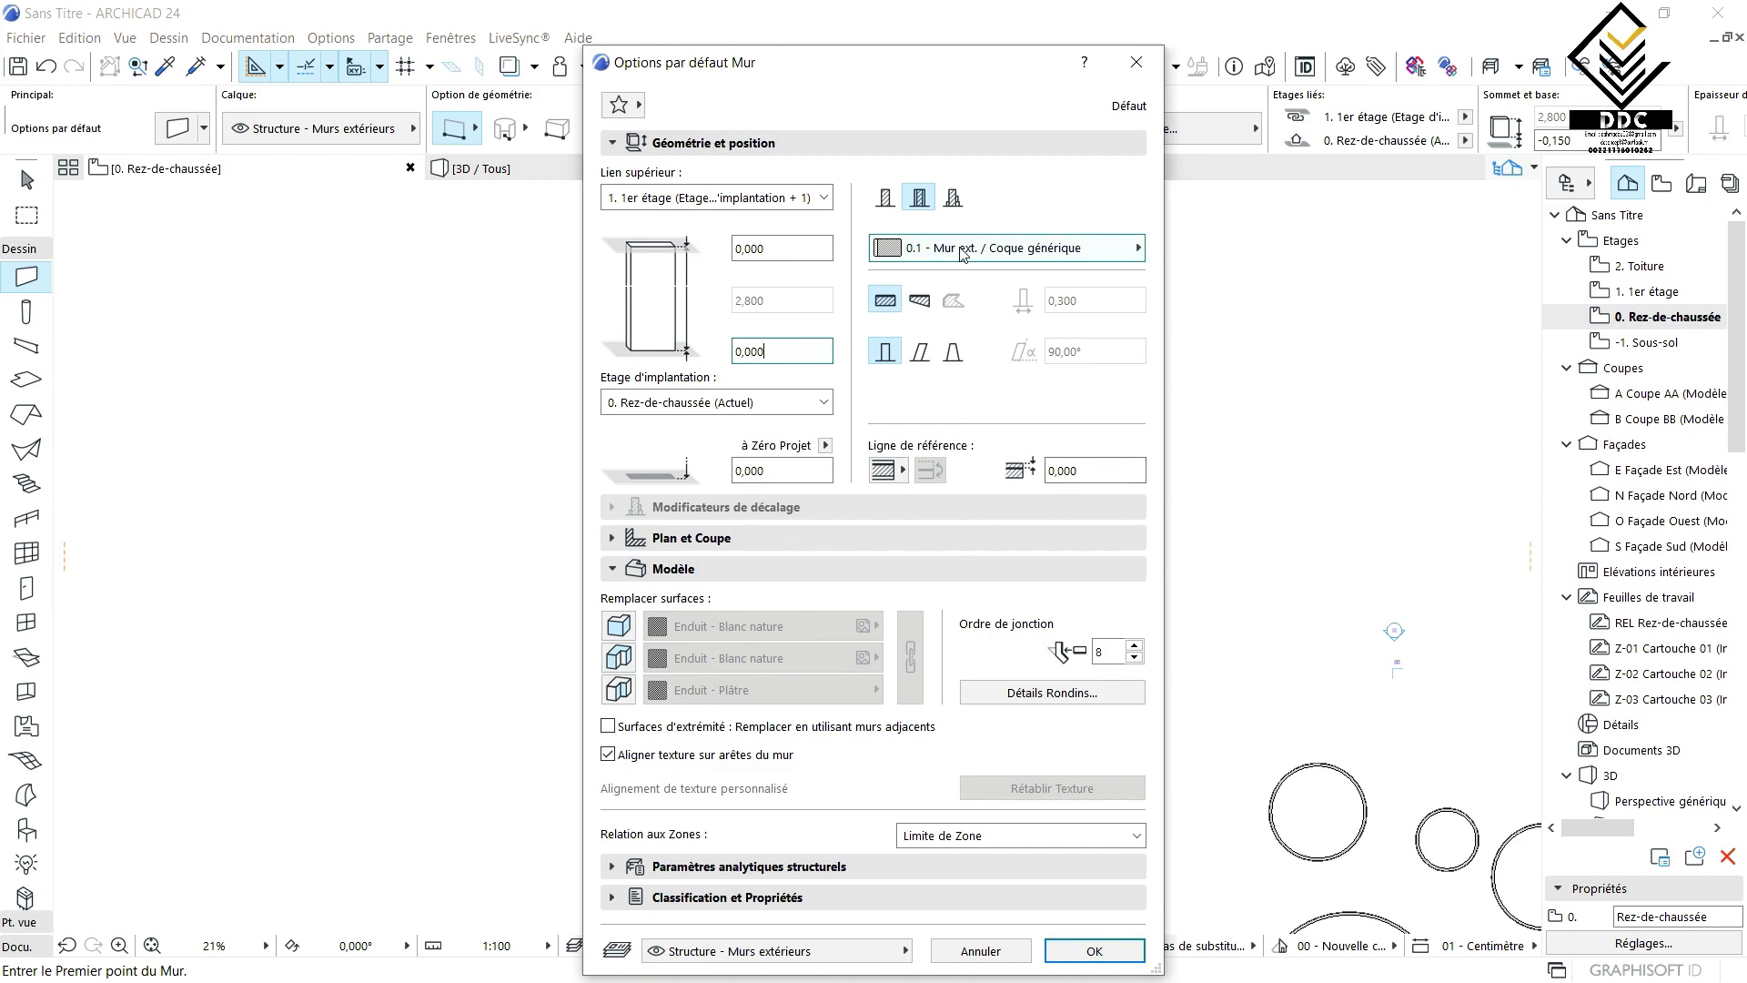
click(885, 198)
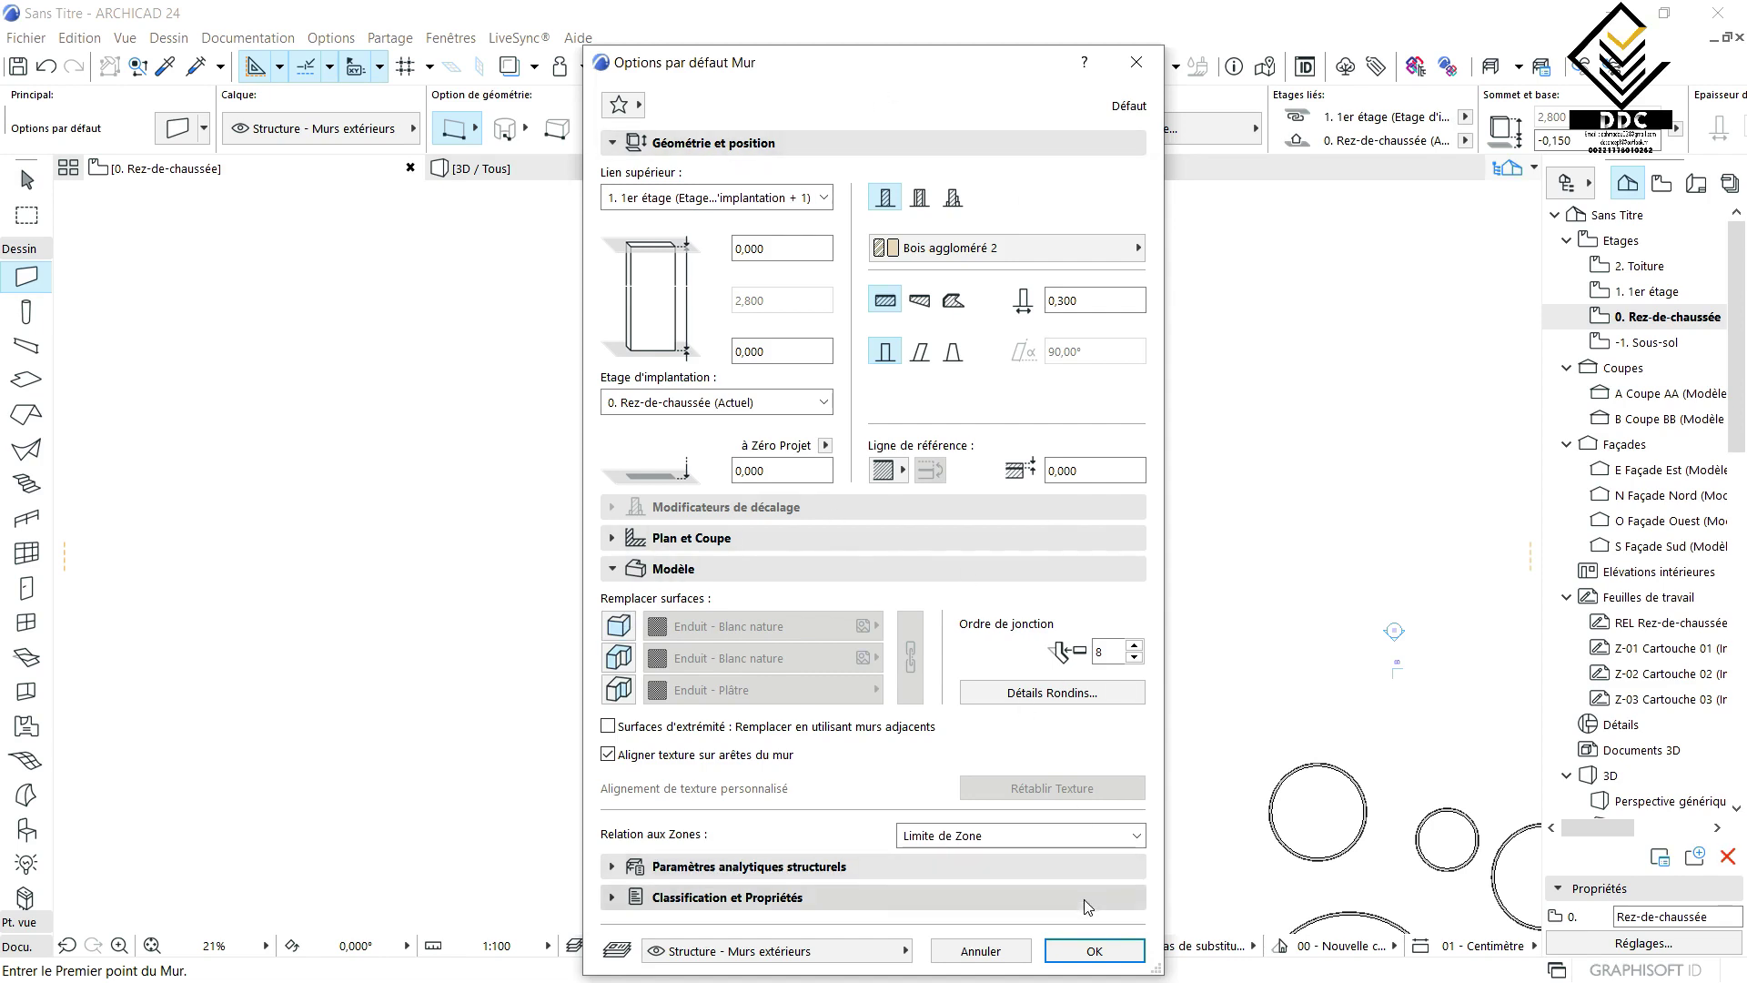
click(1095, 951)
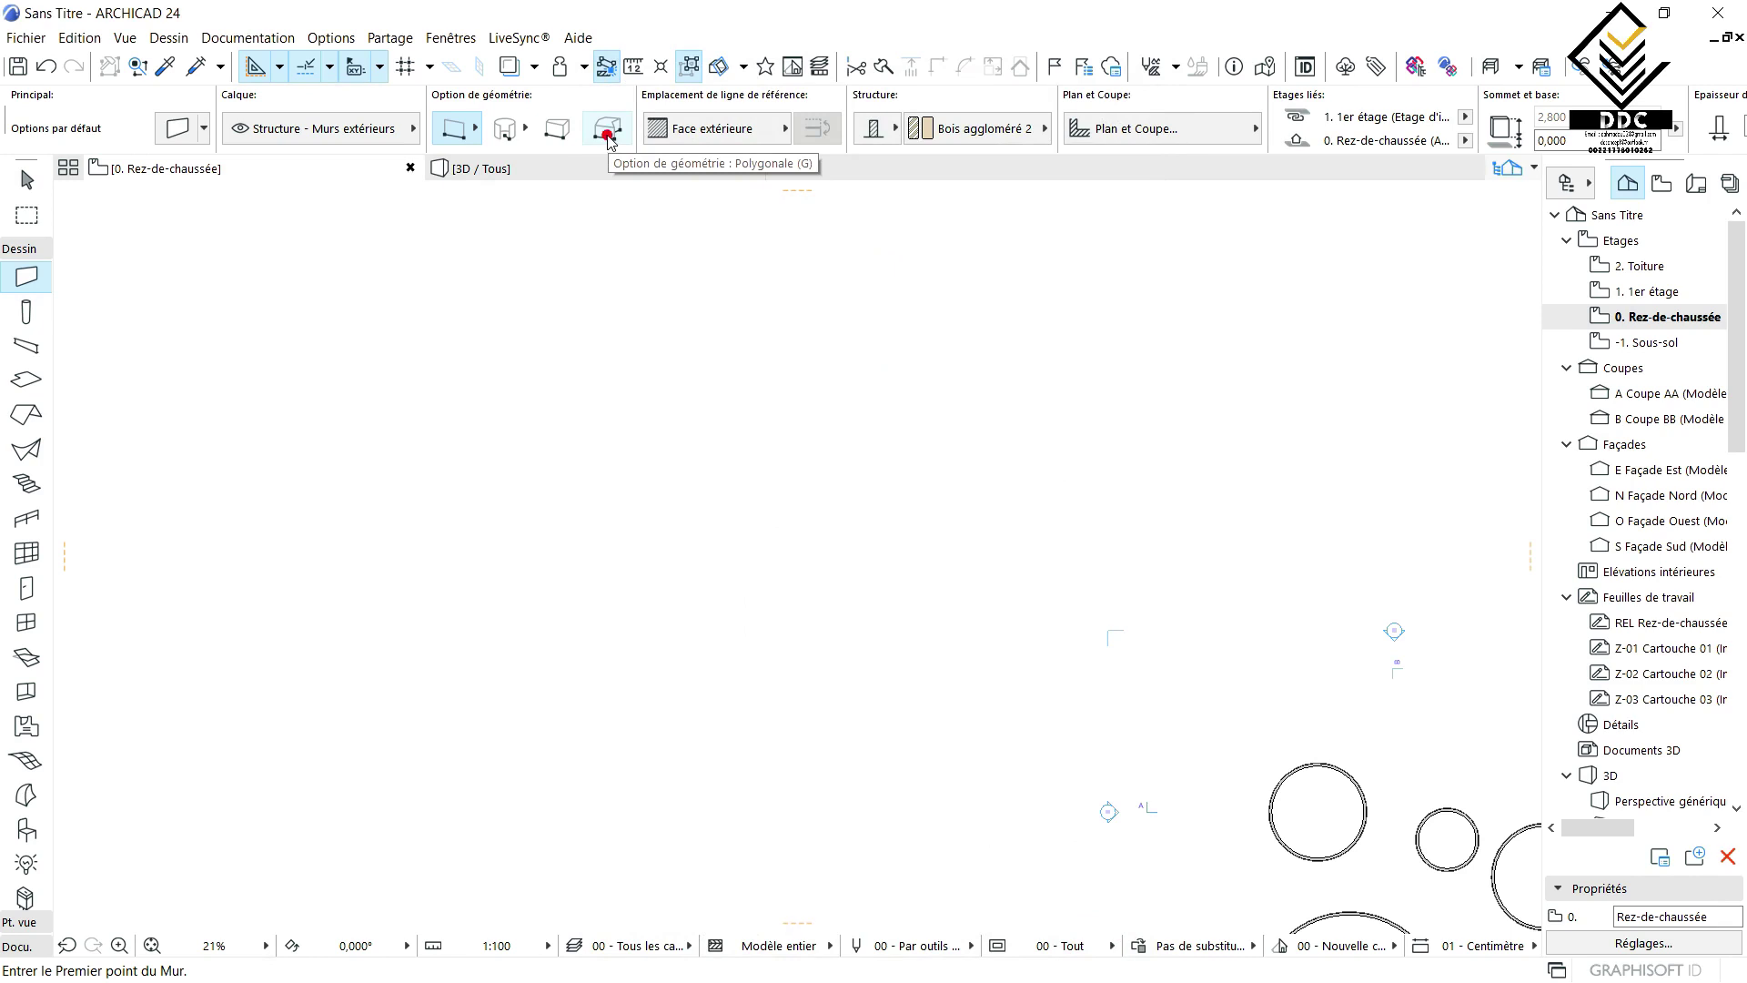
- Draw a closed five-pointed star as a polygonal wall in the empty plan area, starting with a horizontal edge about 10.8 m long
click(607, 133)
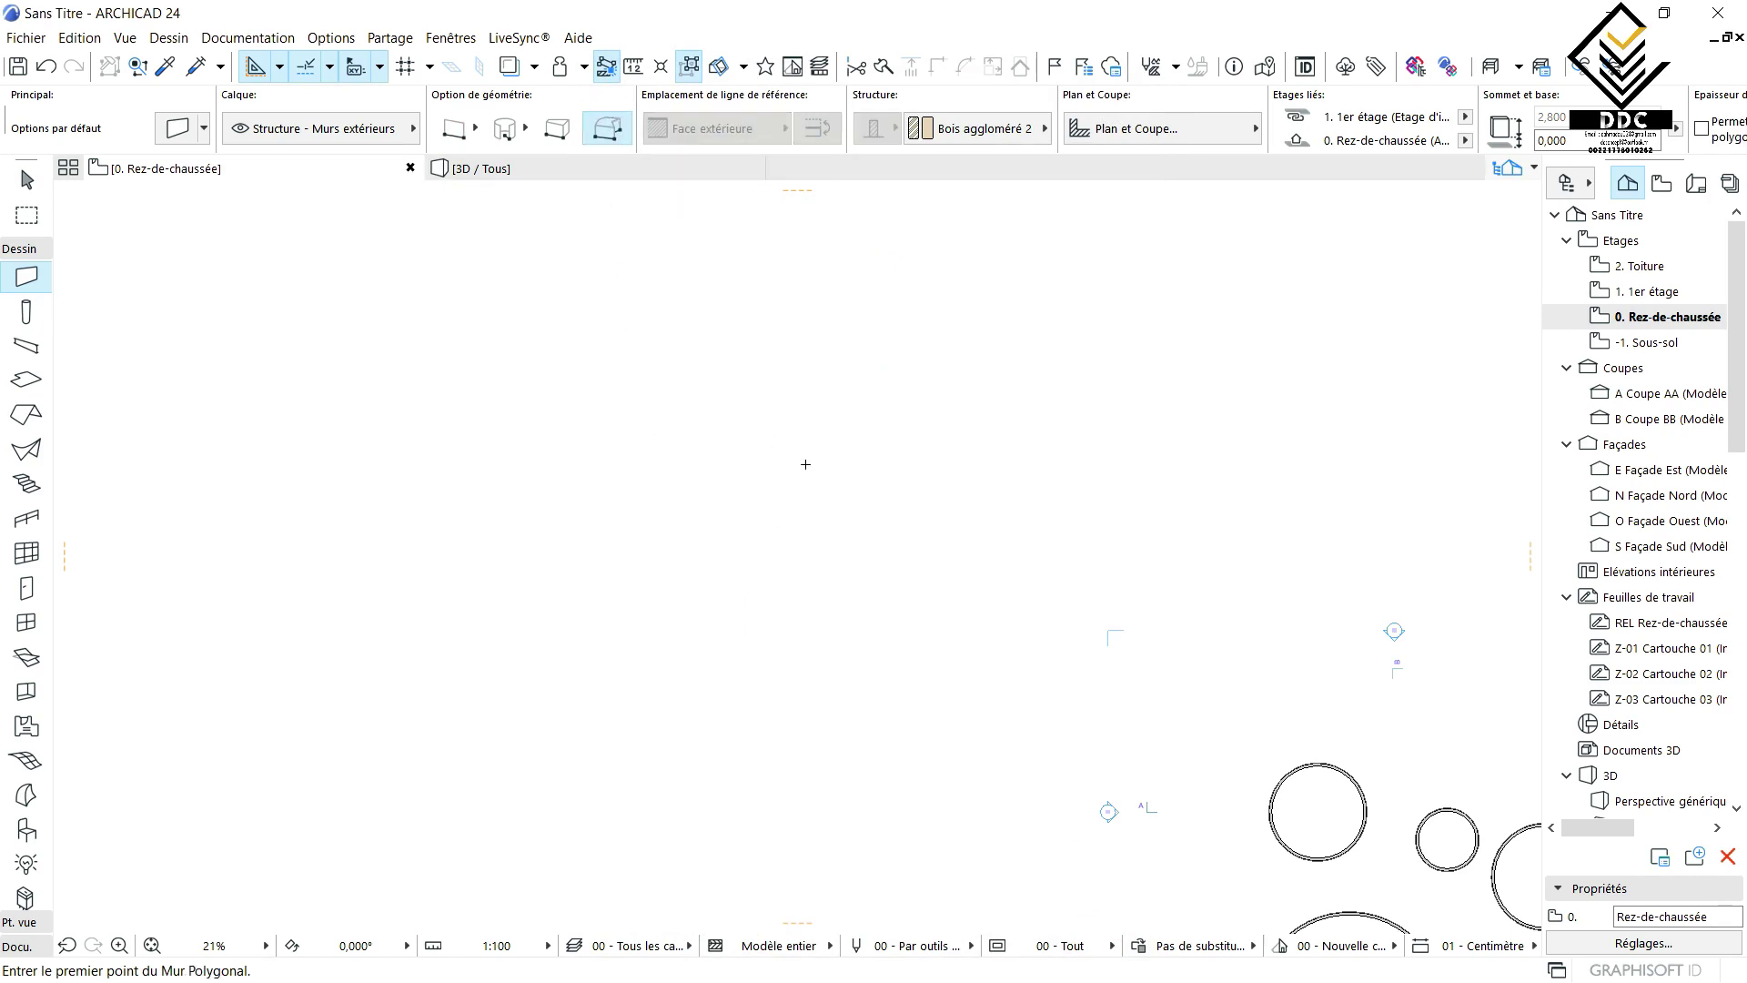
scroll(705, 304, down, 3)
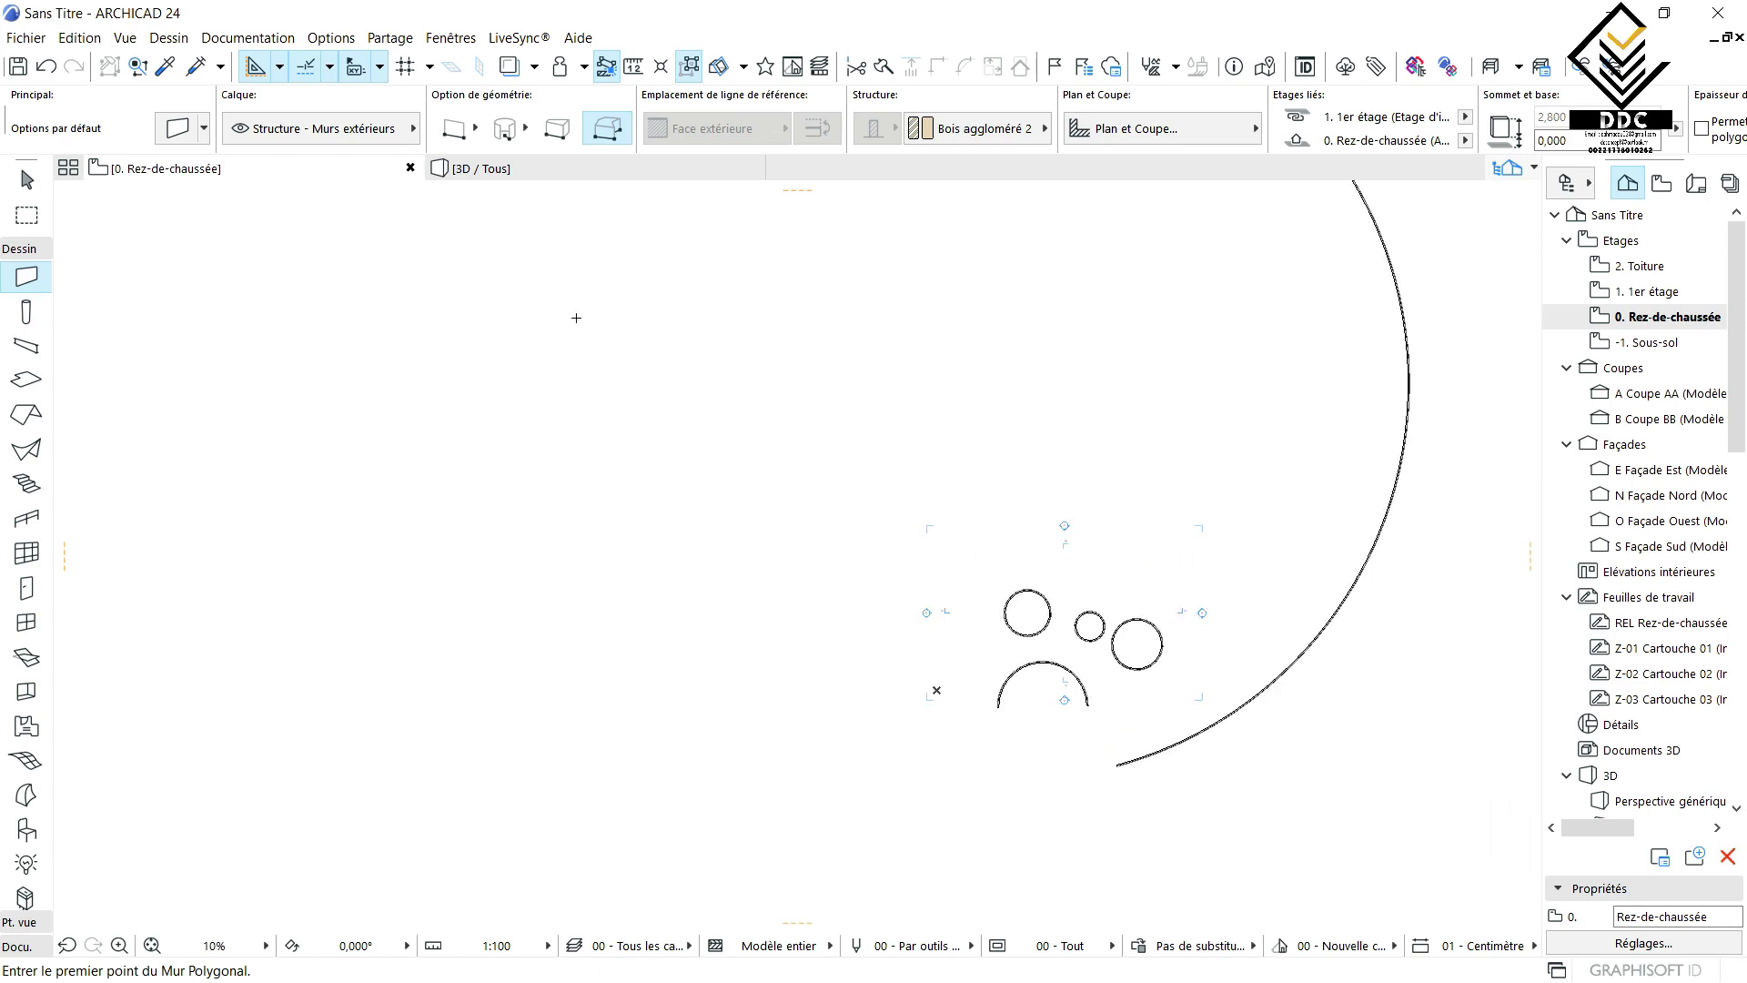
scroll(803, 434, up, 3)
scroll(804, 434, up, 3)
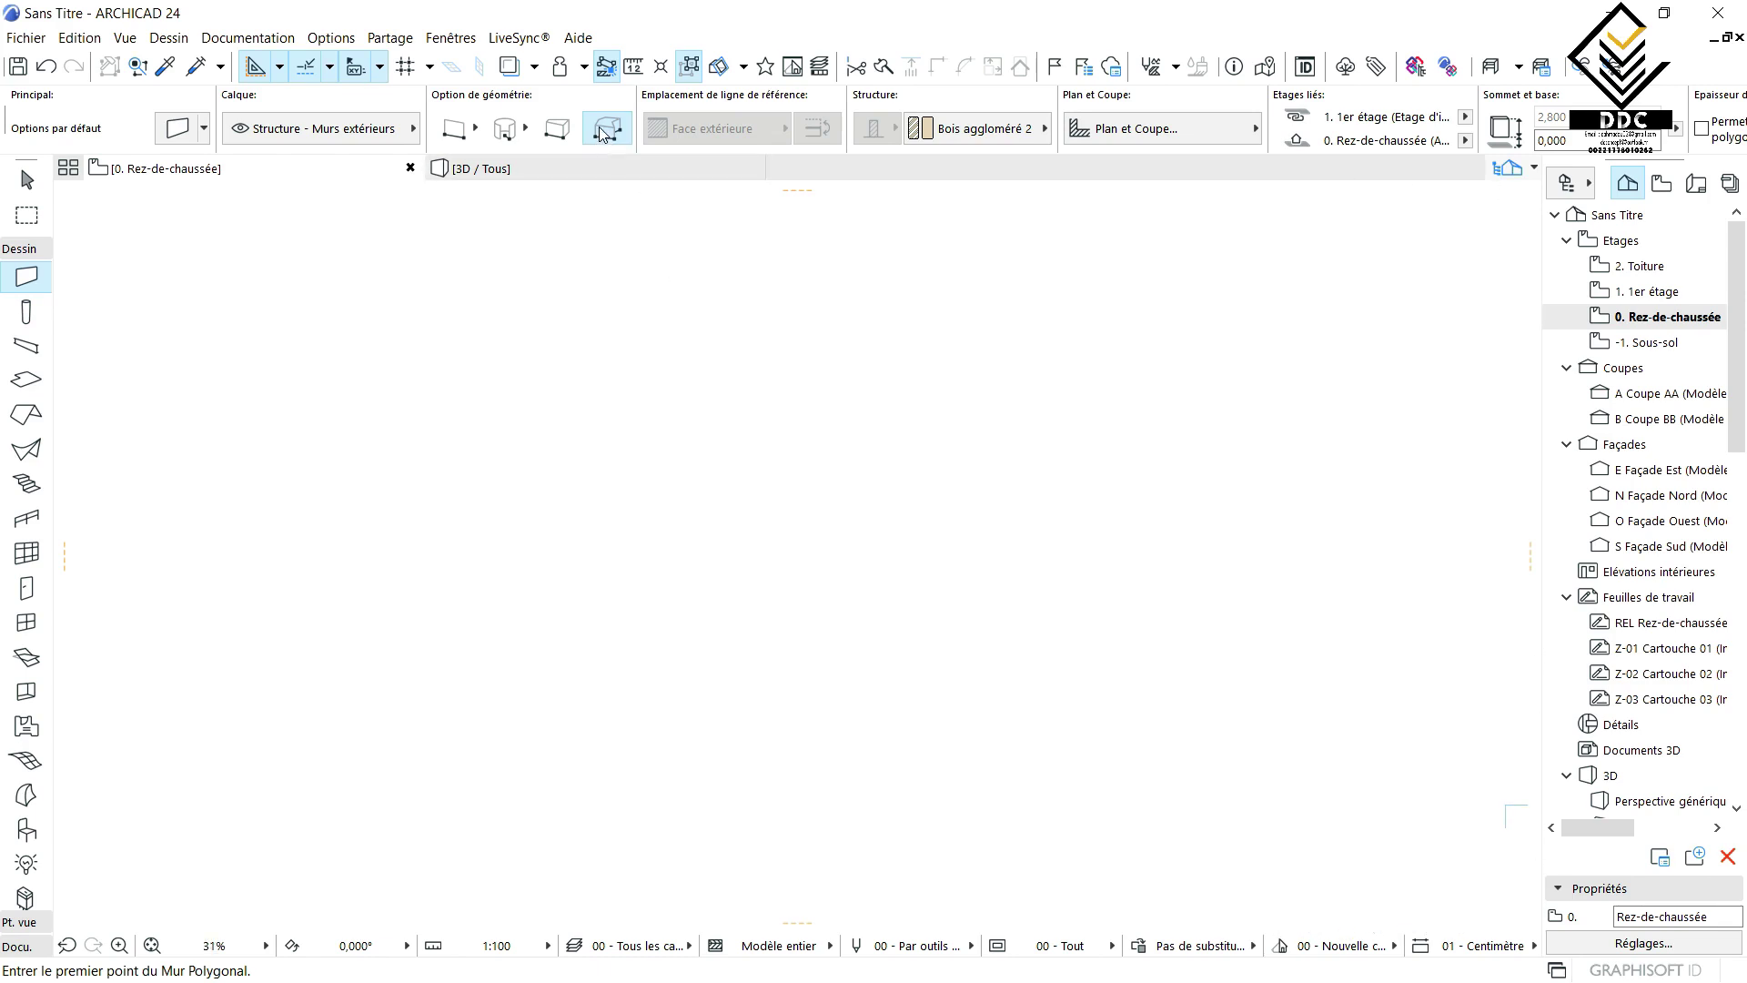
click(682, 516)
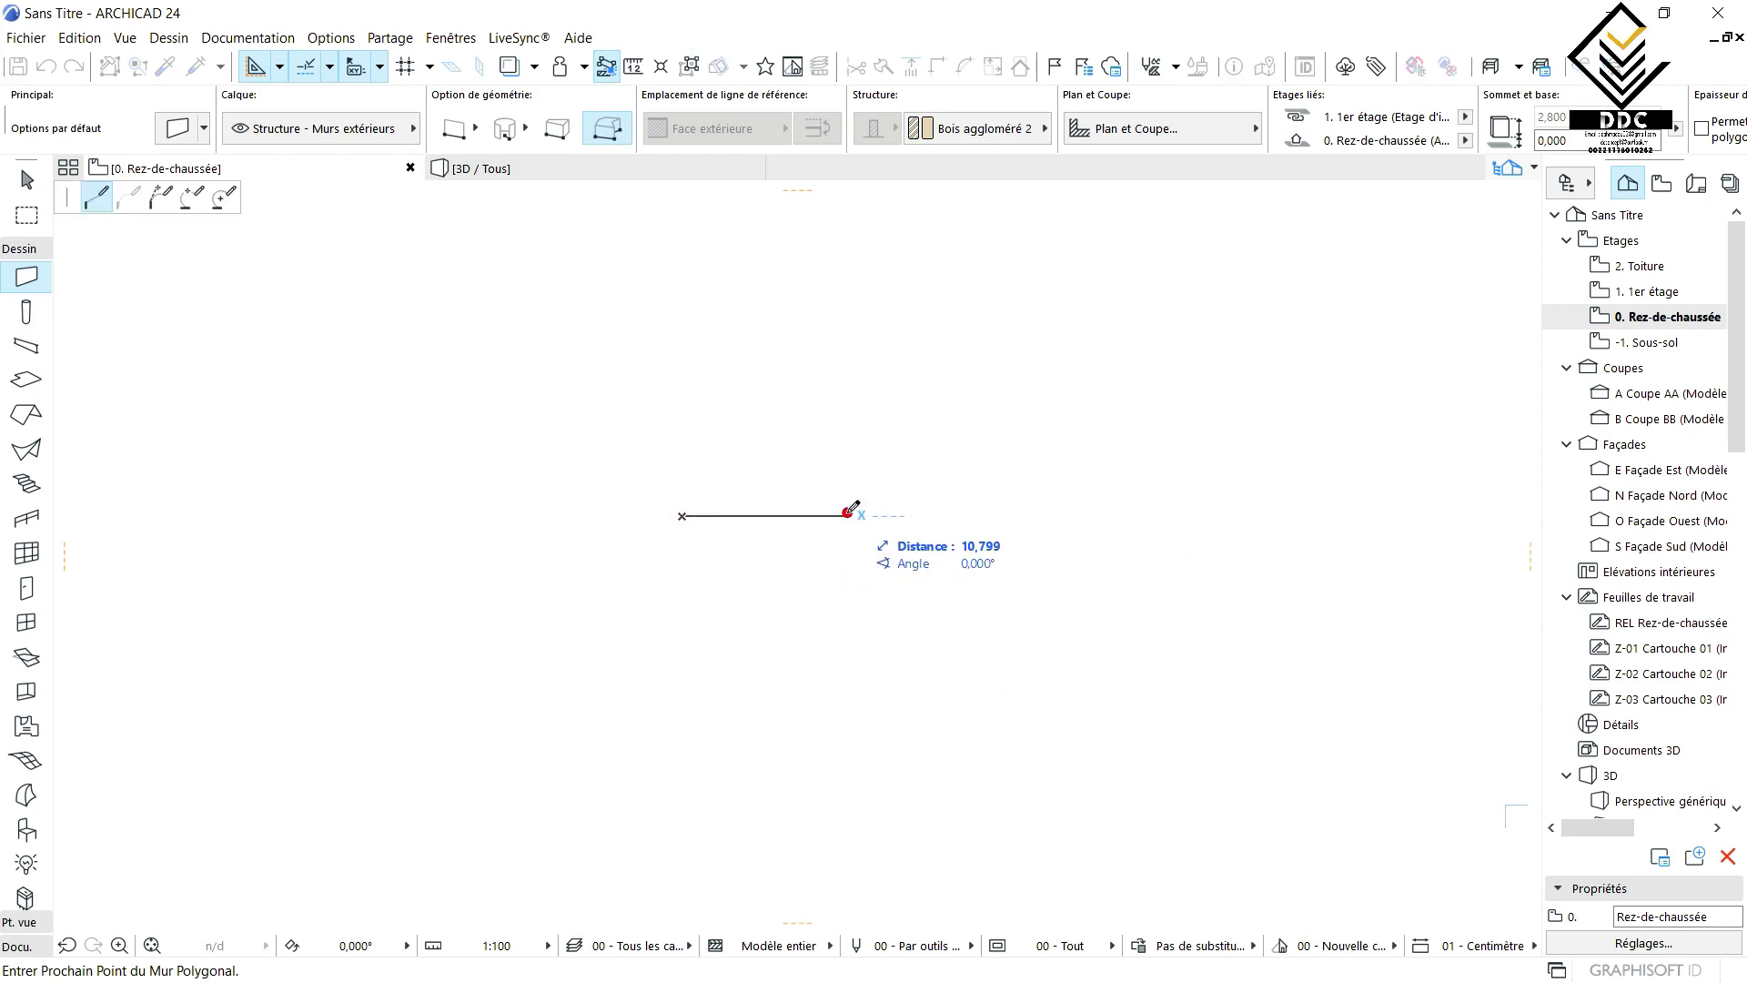
click(848, 515)
click(921, 401)
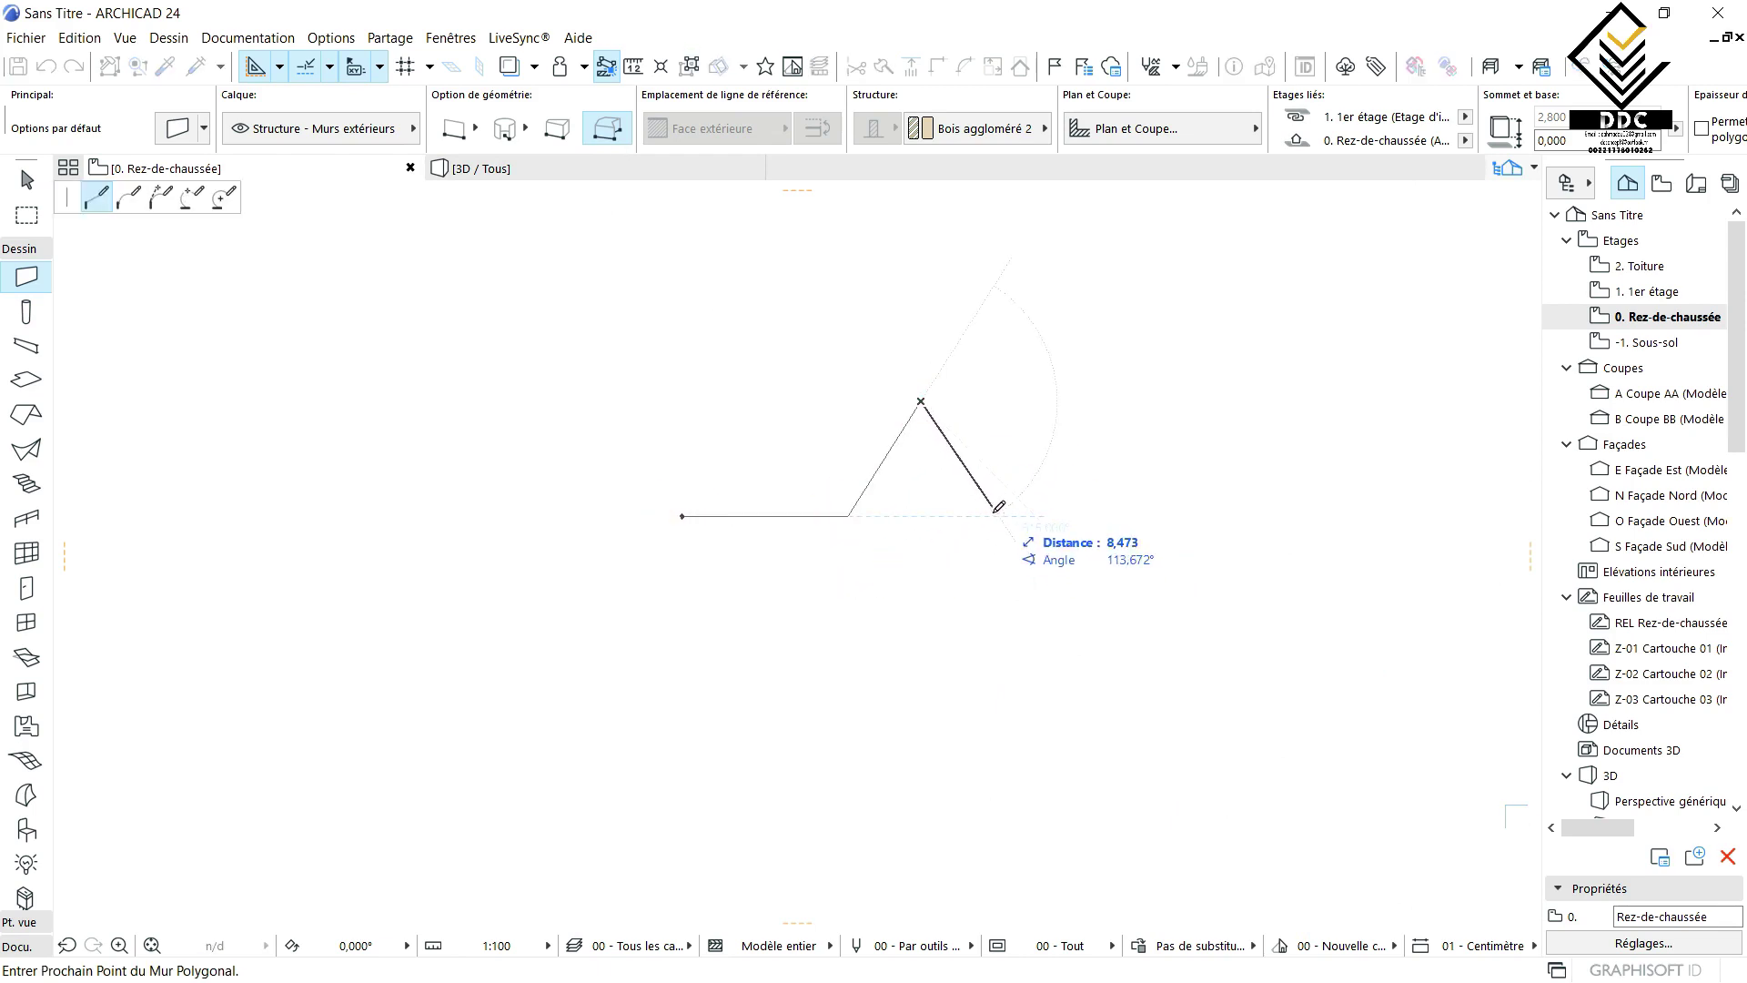
click(997, 516)
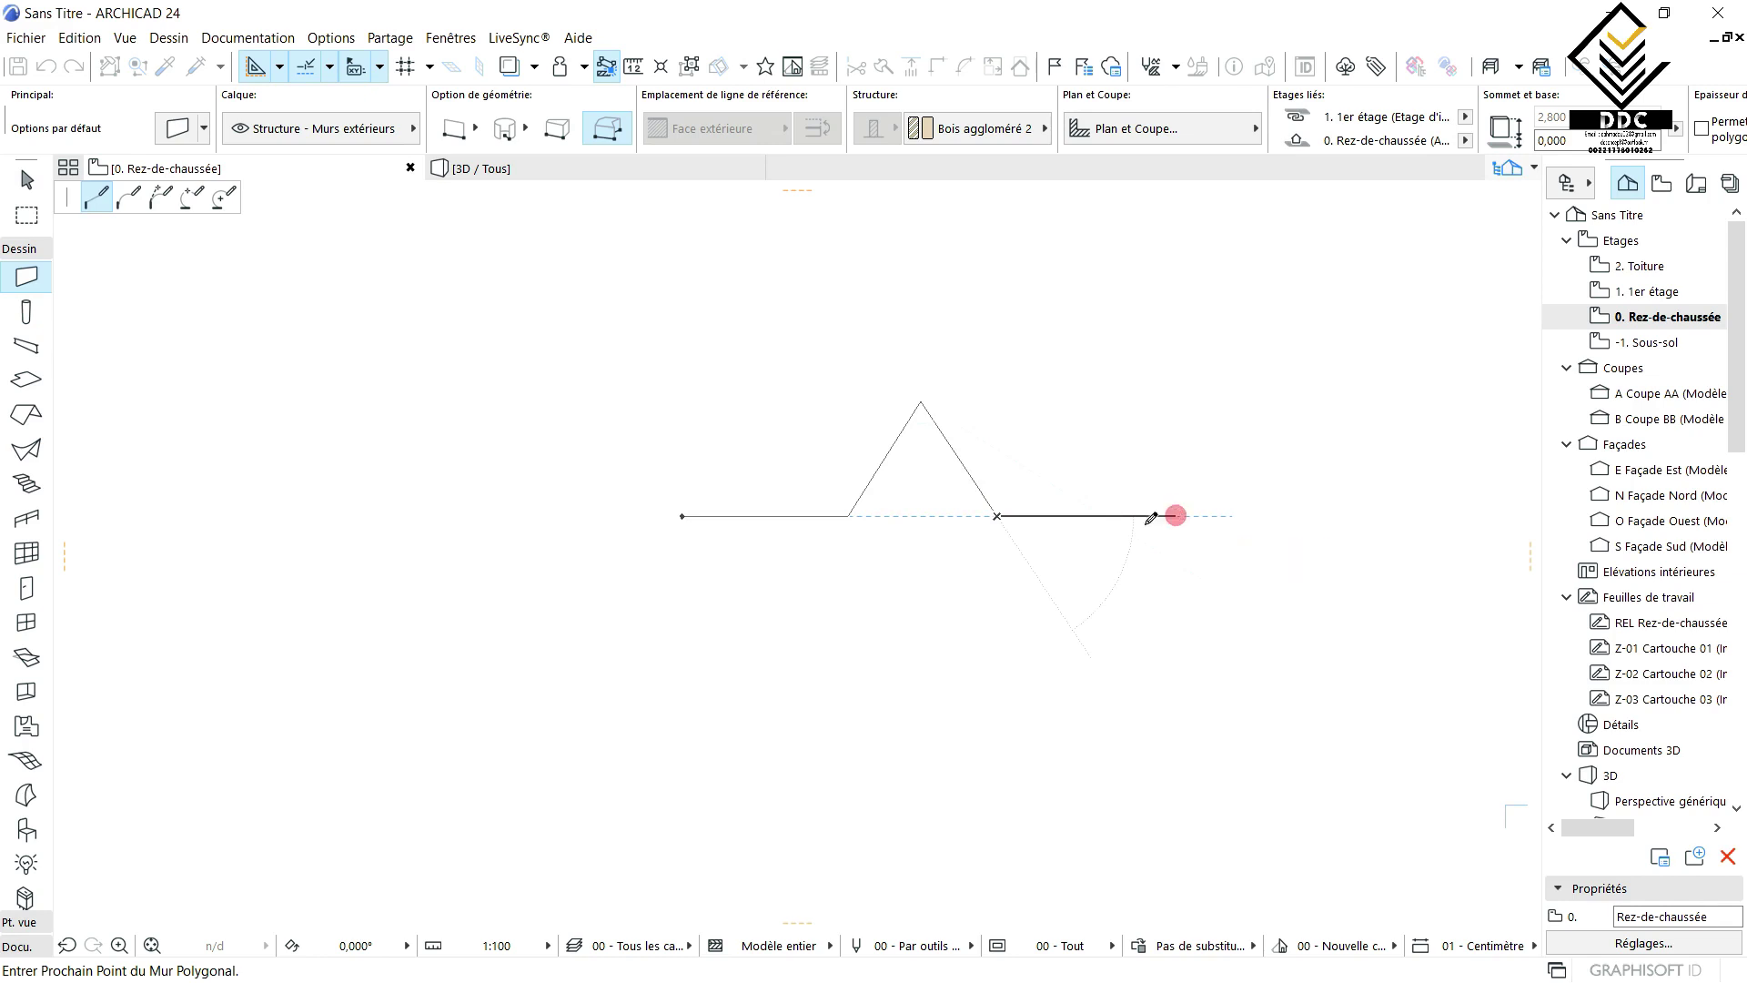
click(1175, 516)
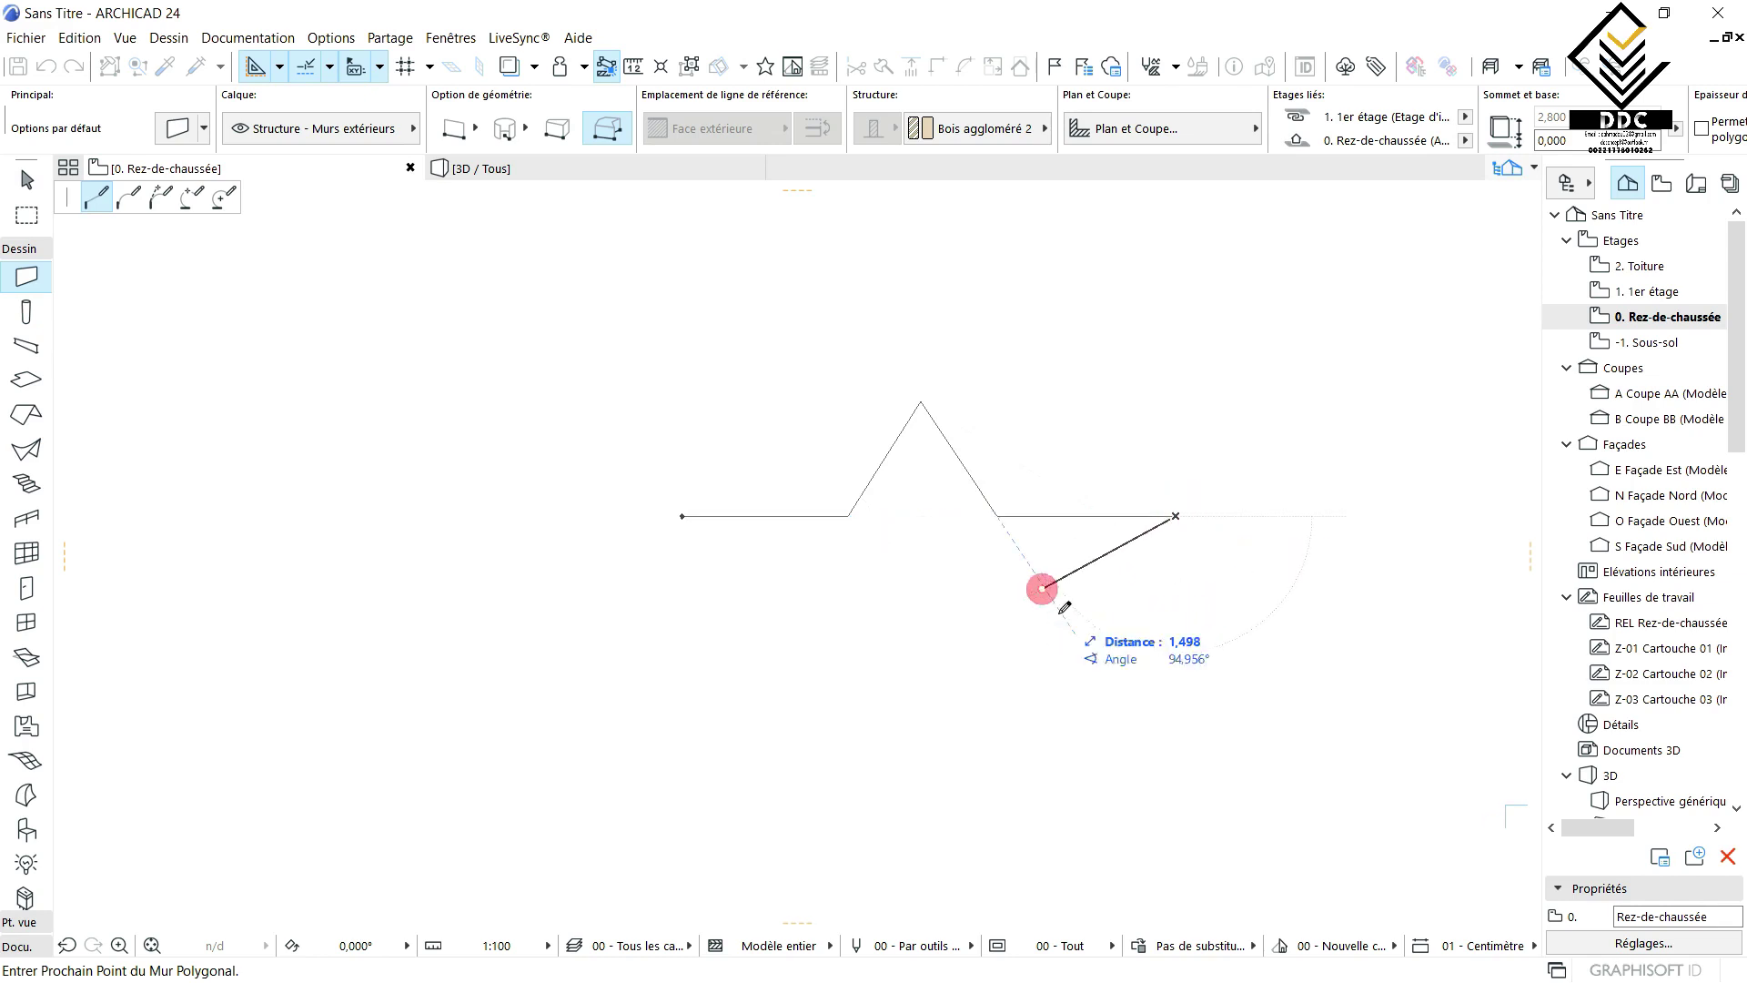
click(1043, 589)
click(1117, 696)
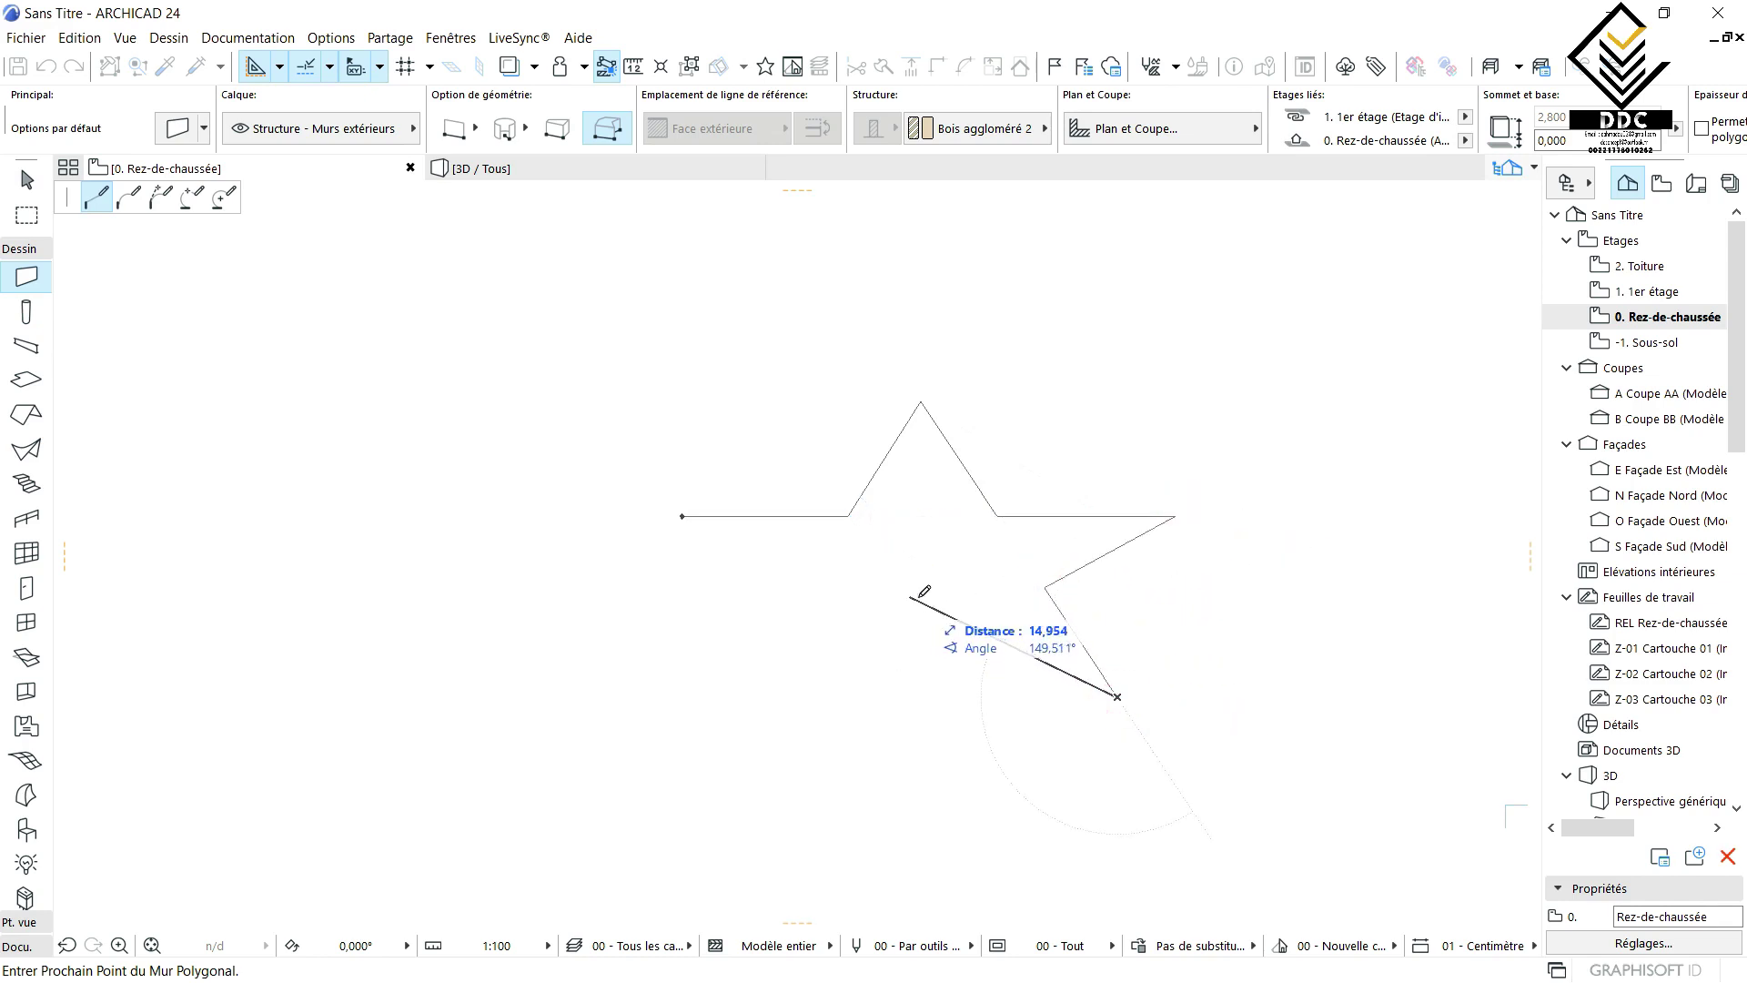
click(934, 601)
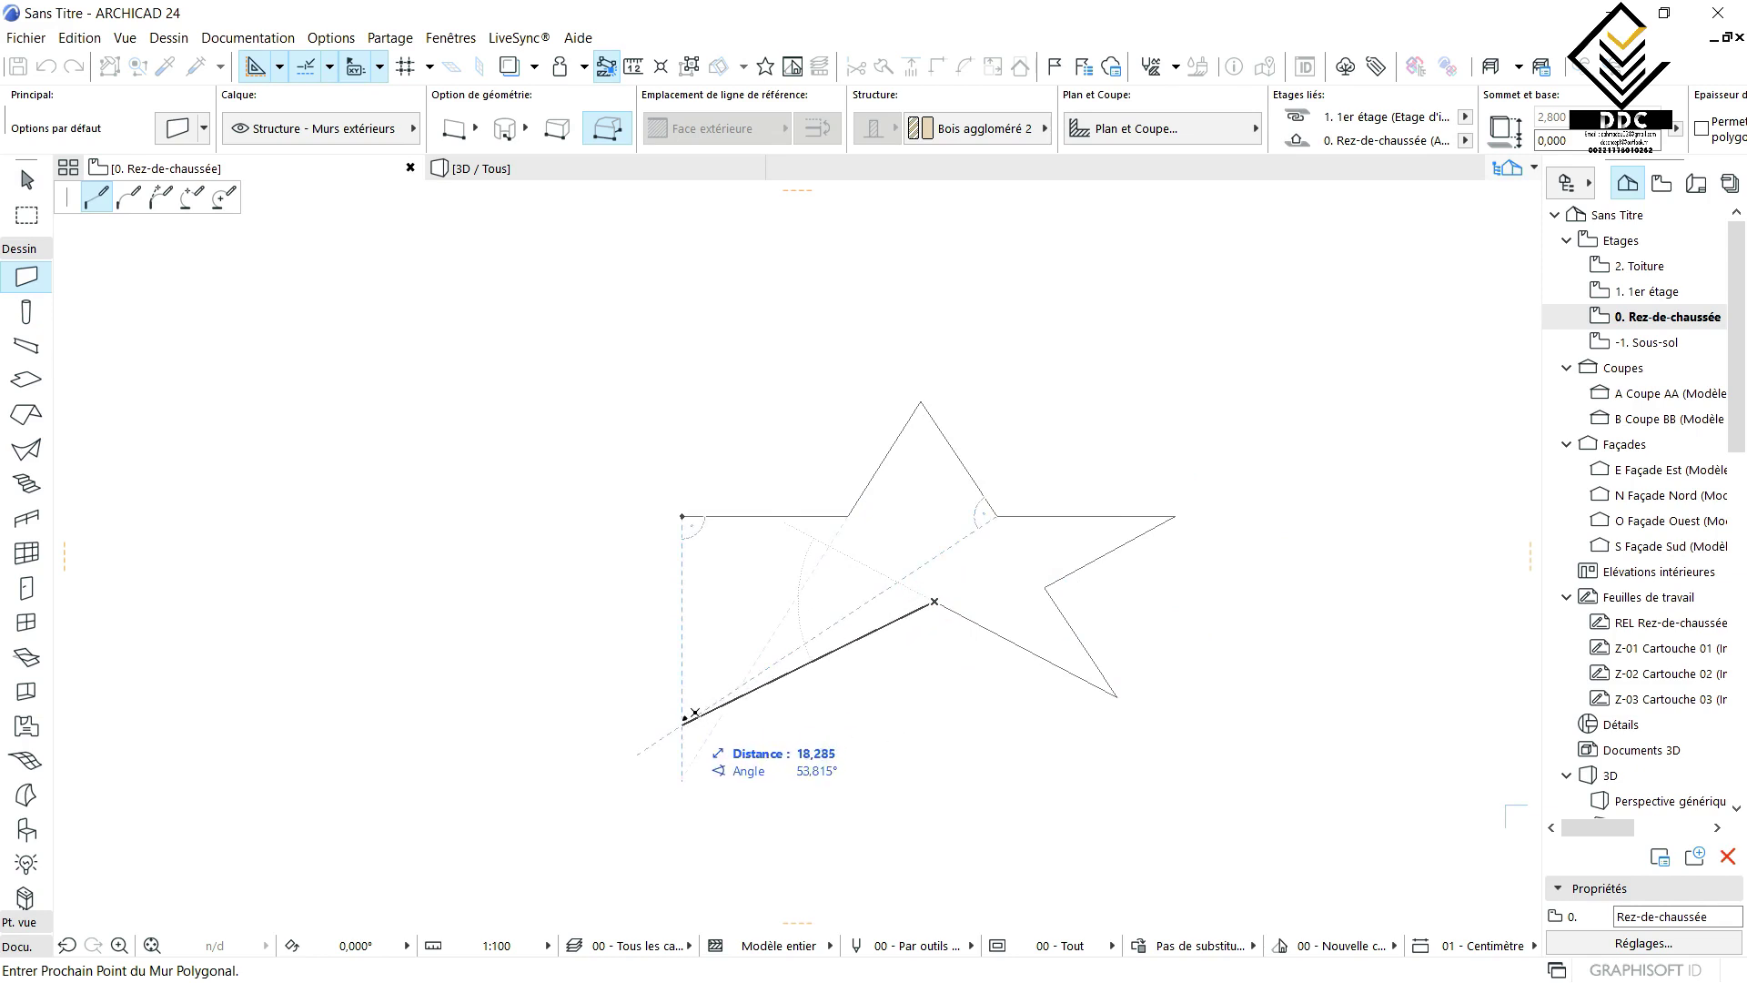
click(682, 726)
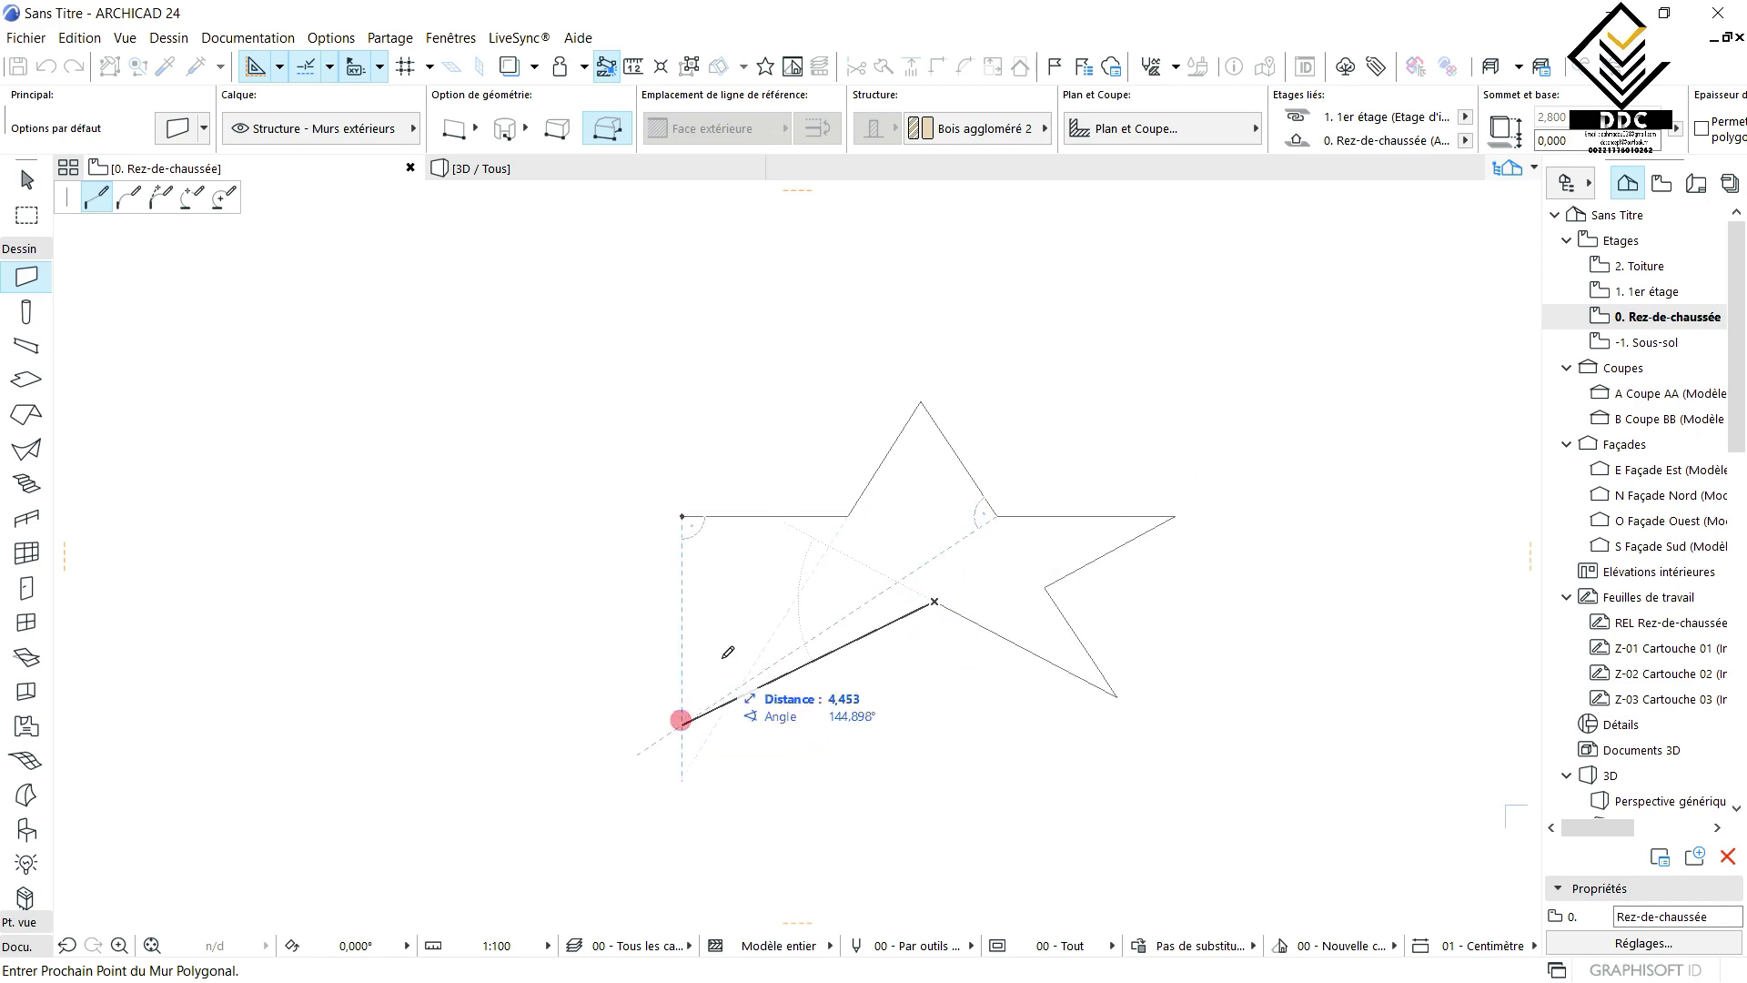
click(799, 595)
click(679, 516)
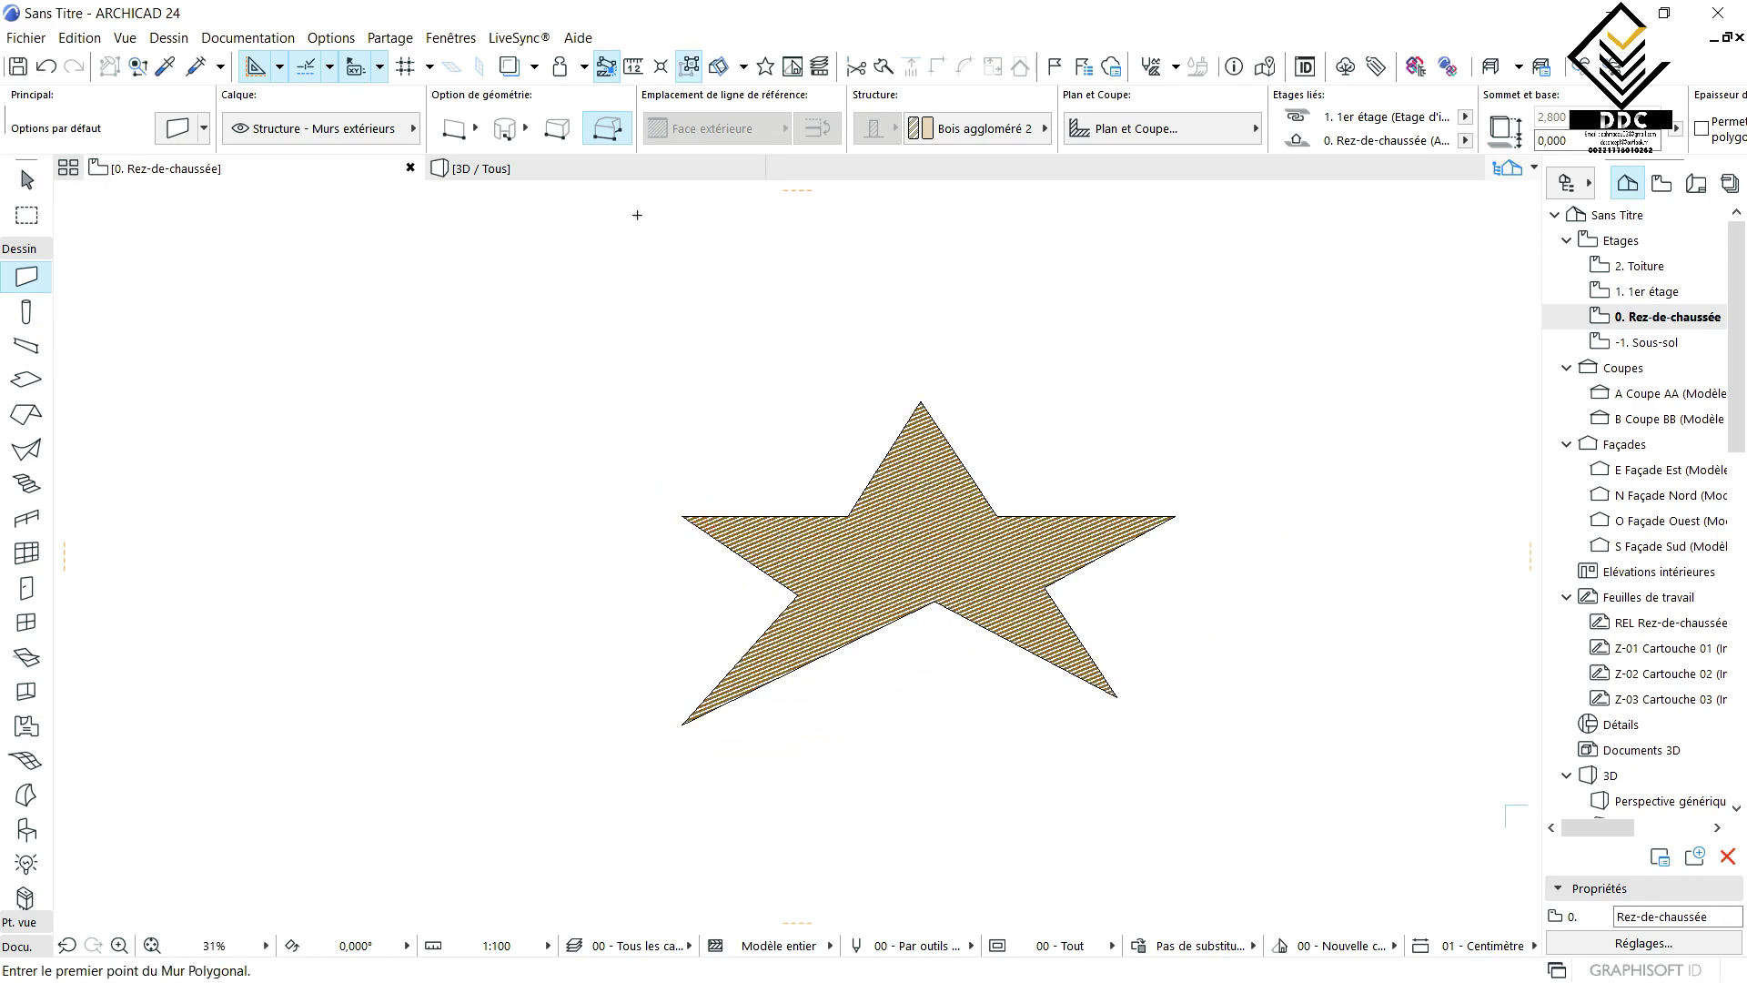
- Open the 3D view and examine the large star-shaped wall up close
click(610, 168)
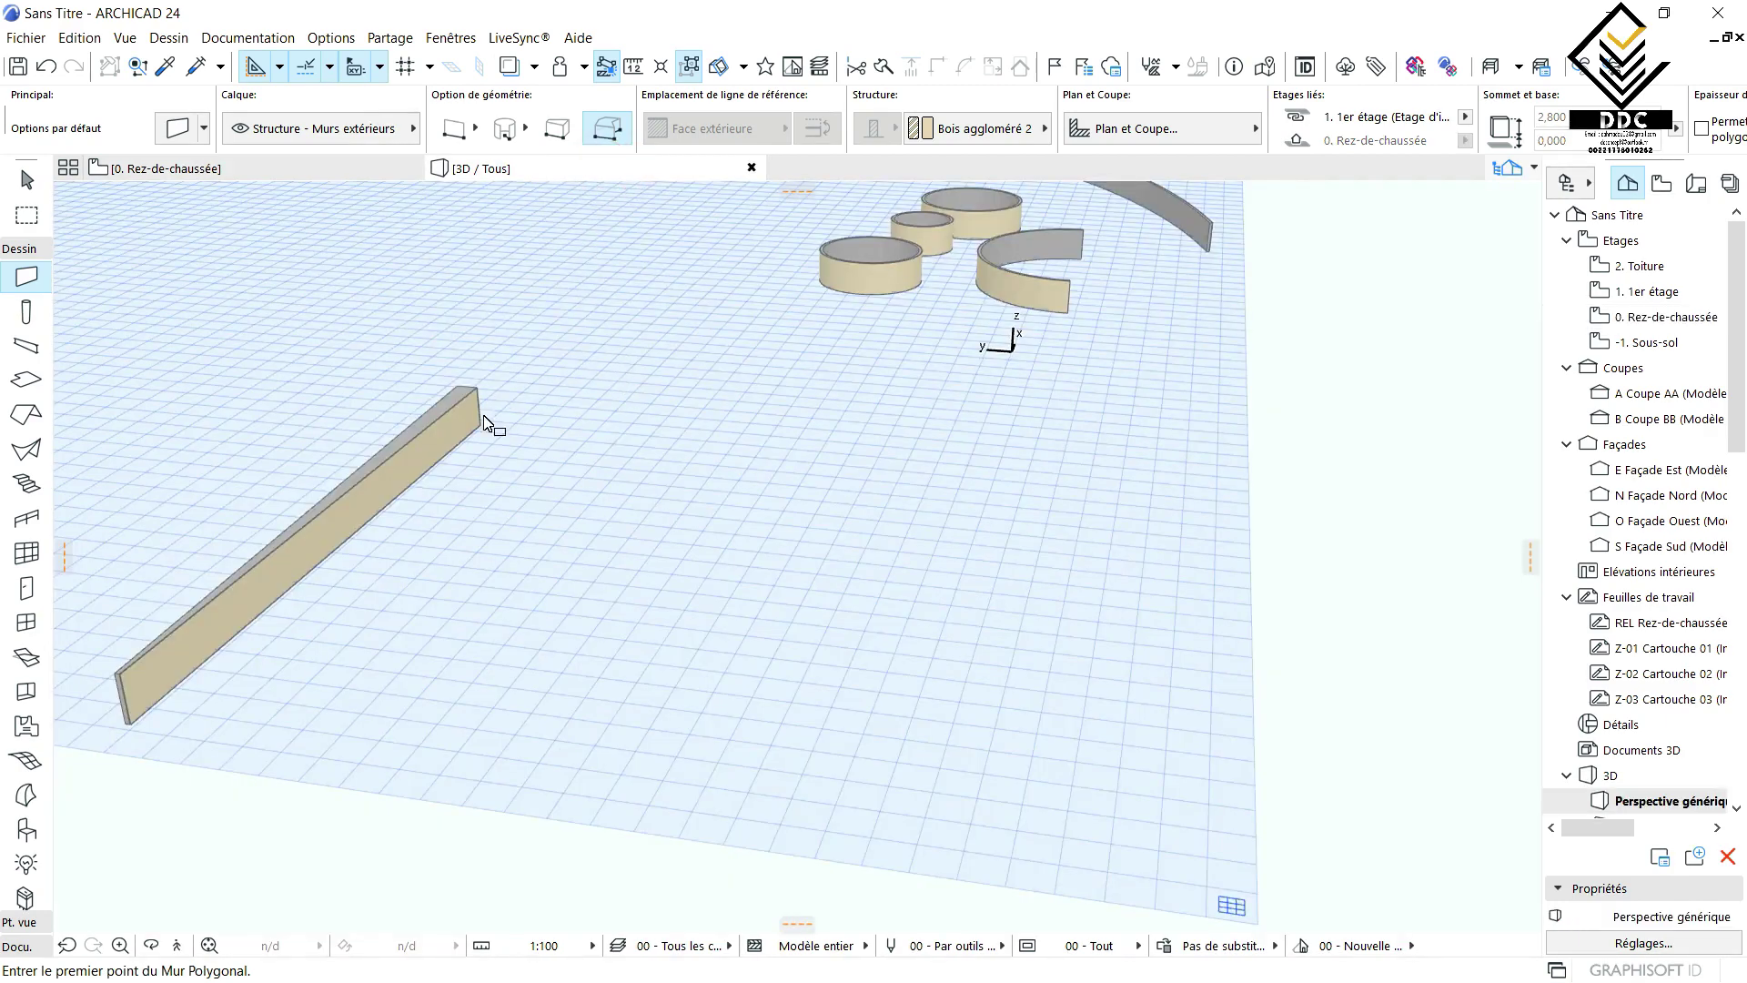
scroll(392, 471, up, 5)
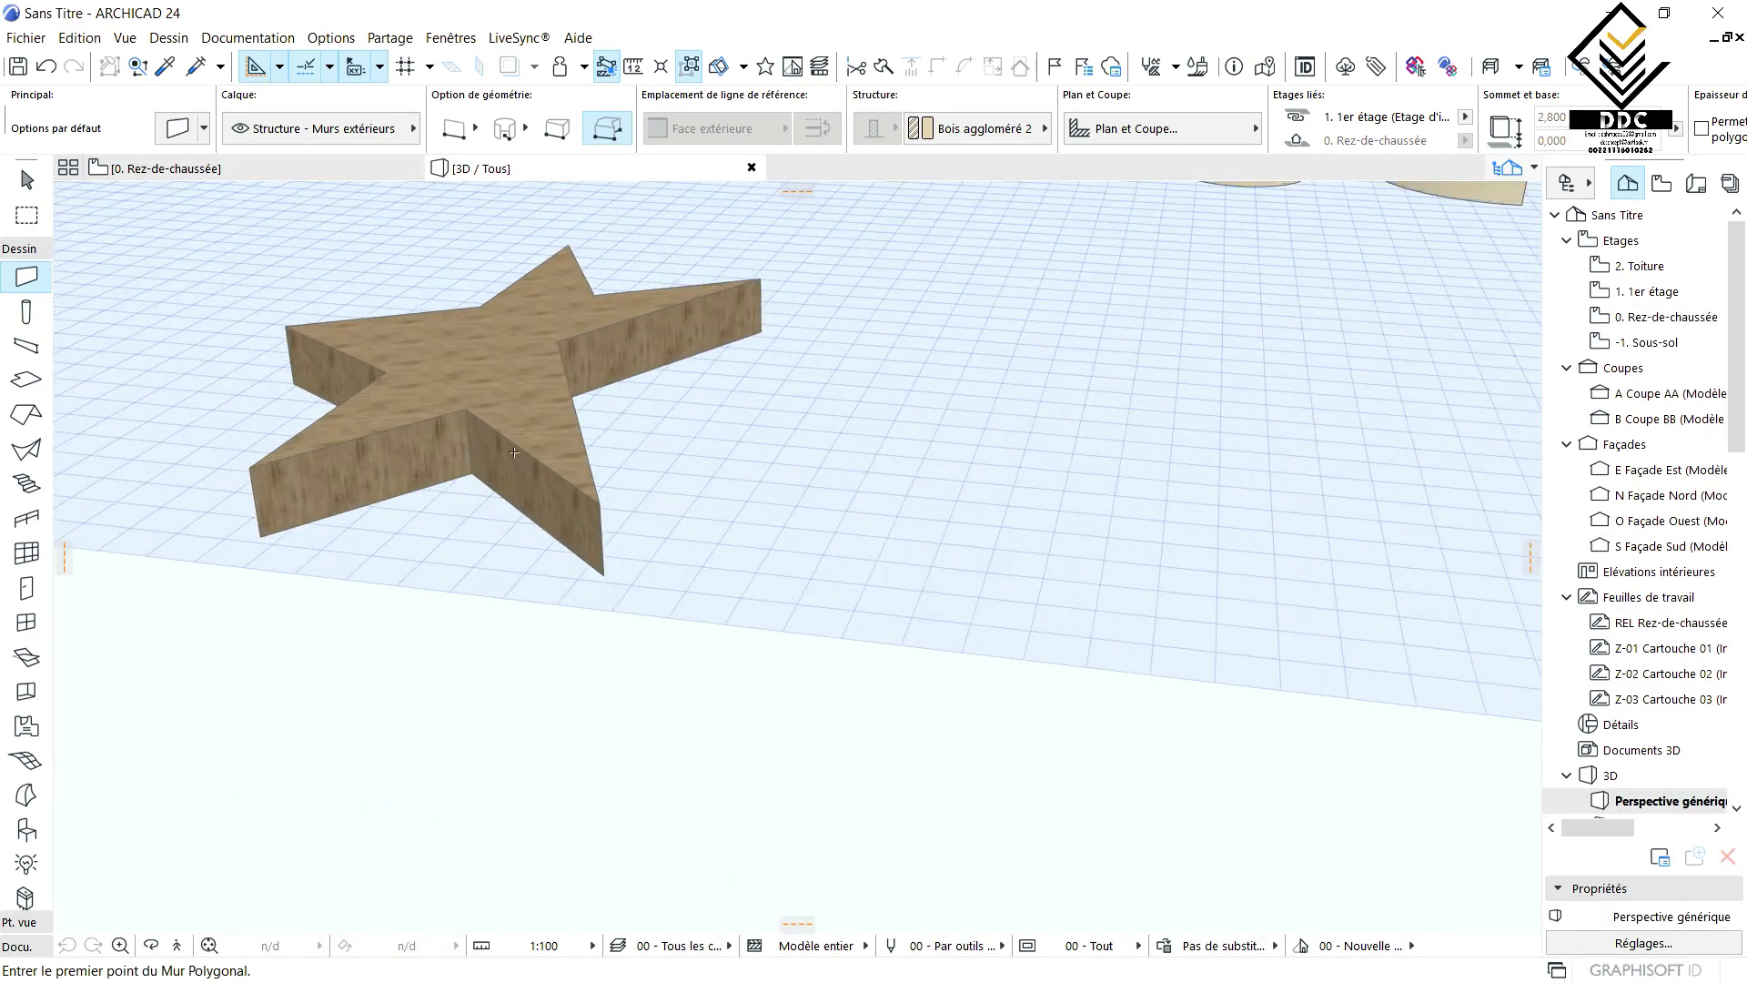
shift+middle_drag(498, 499, 507, 408)
- On the ground-floor plan, draw a much smaller closed five-pointed star as a polygonal wall, with edges about 0.15 m long
click(380, 173)
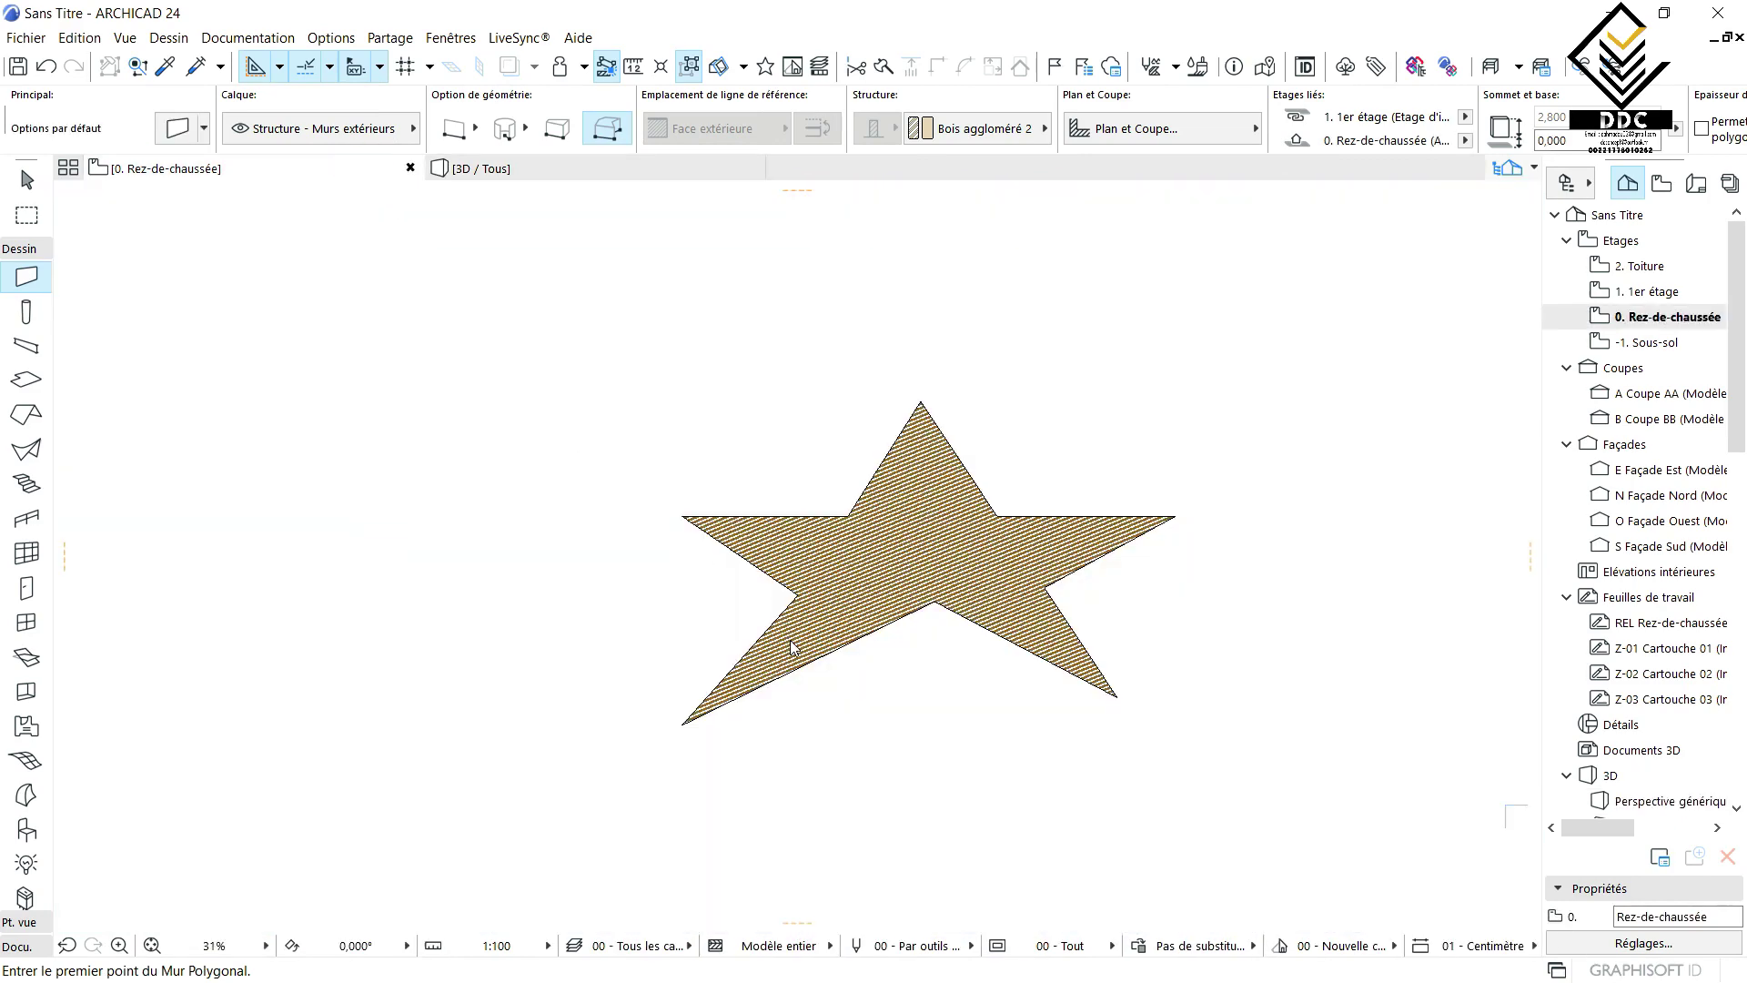
scroll(1009, 598, down, 5)
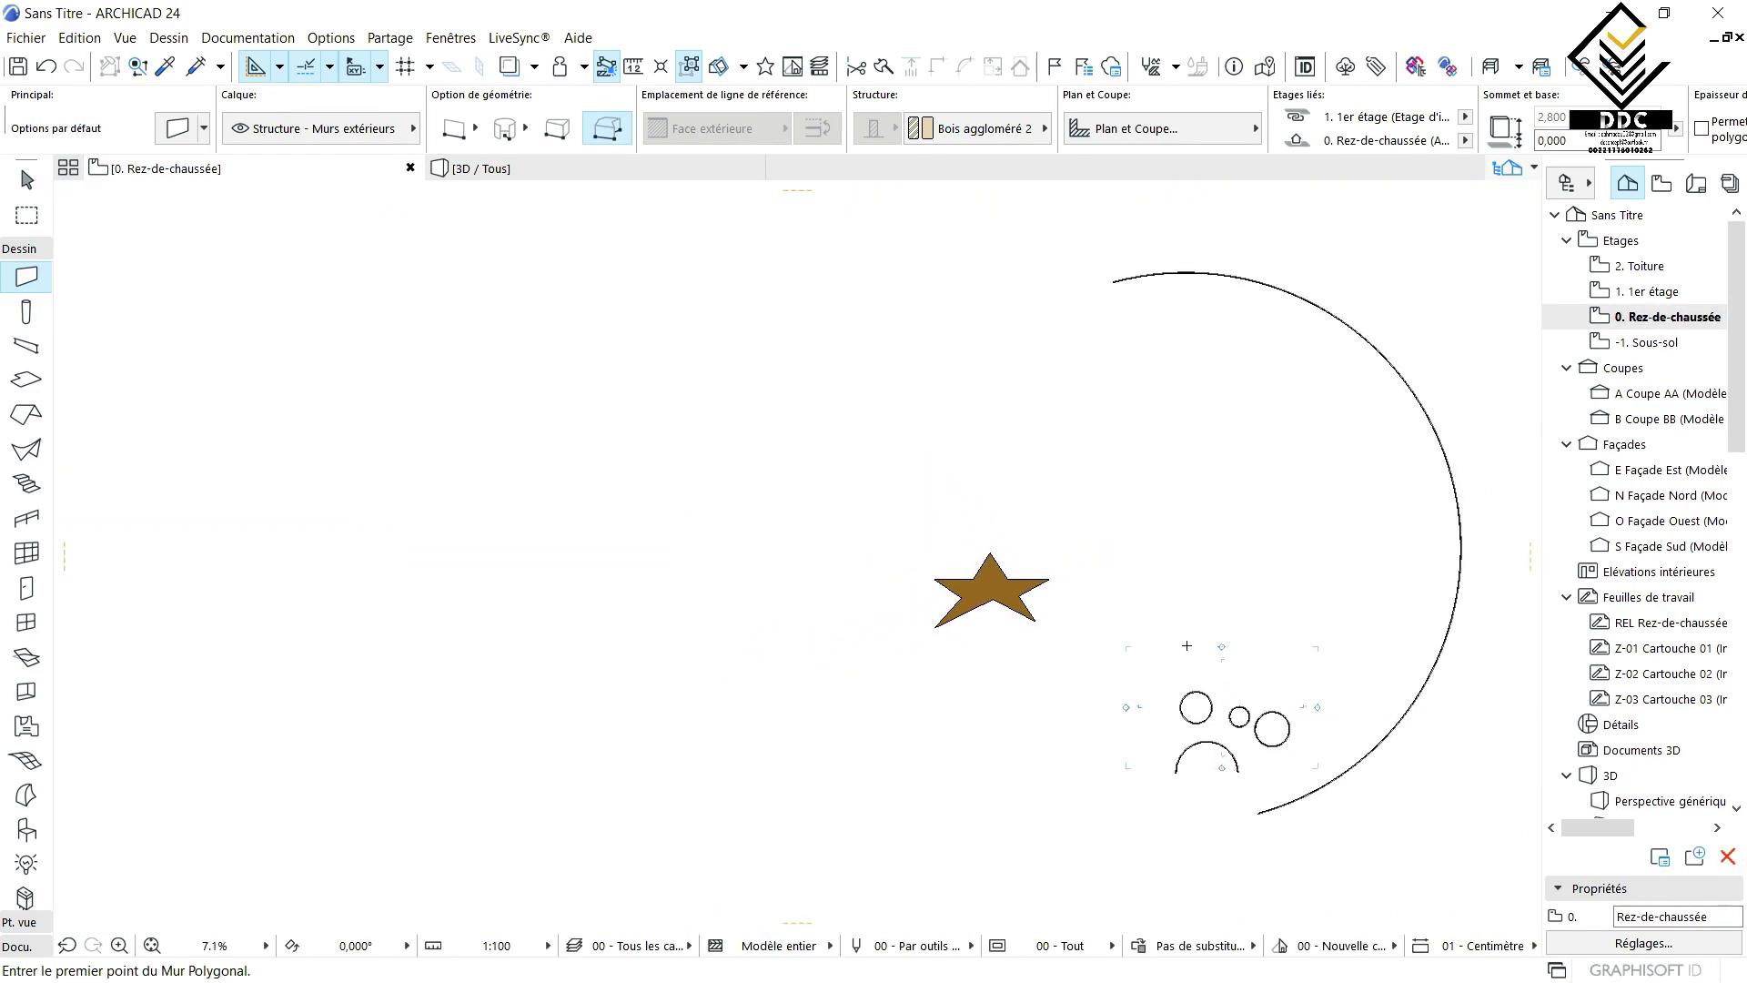
middle_drag(1137, 658, 947, 635)
scroll(968, 593, up, 5)
scroll(968, 593, up, 3)
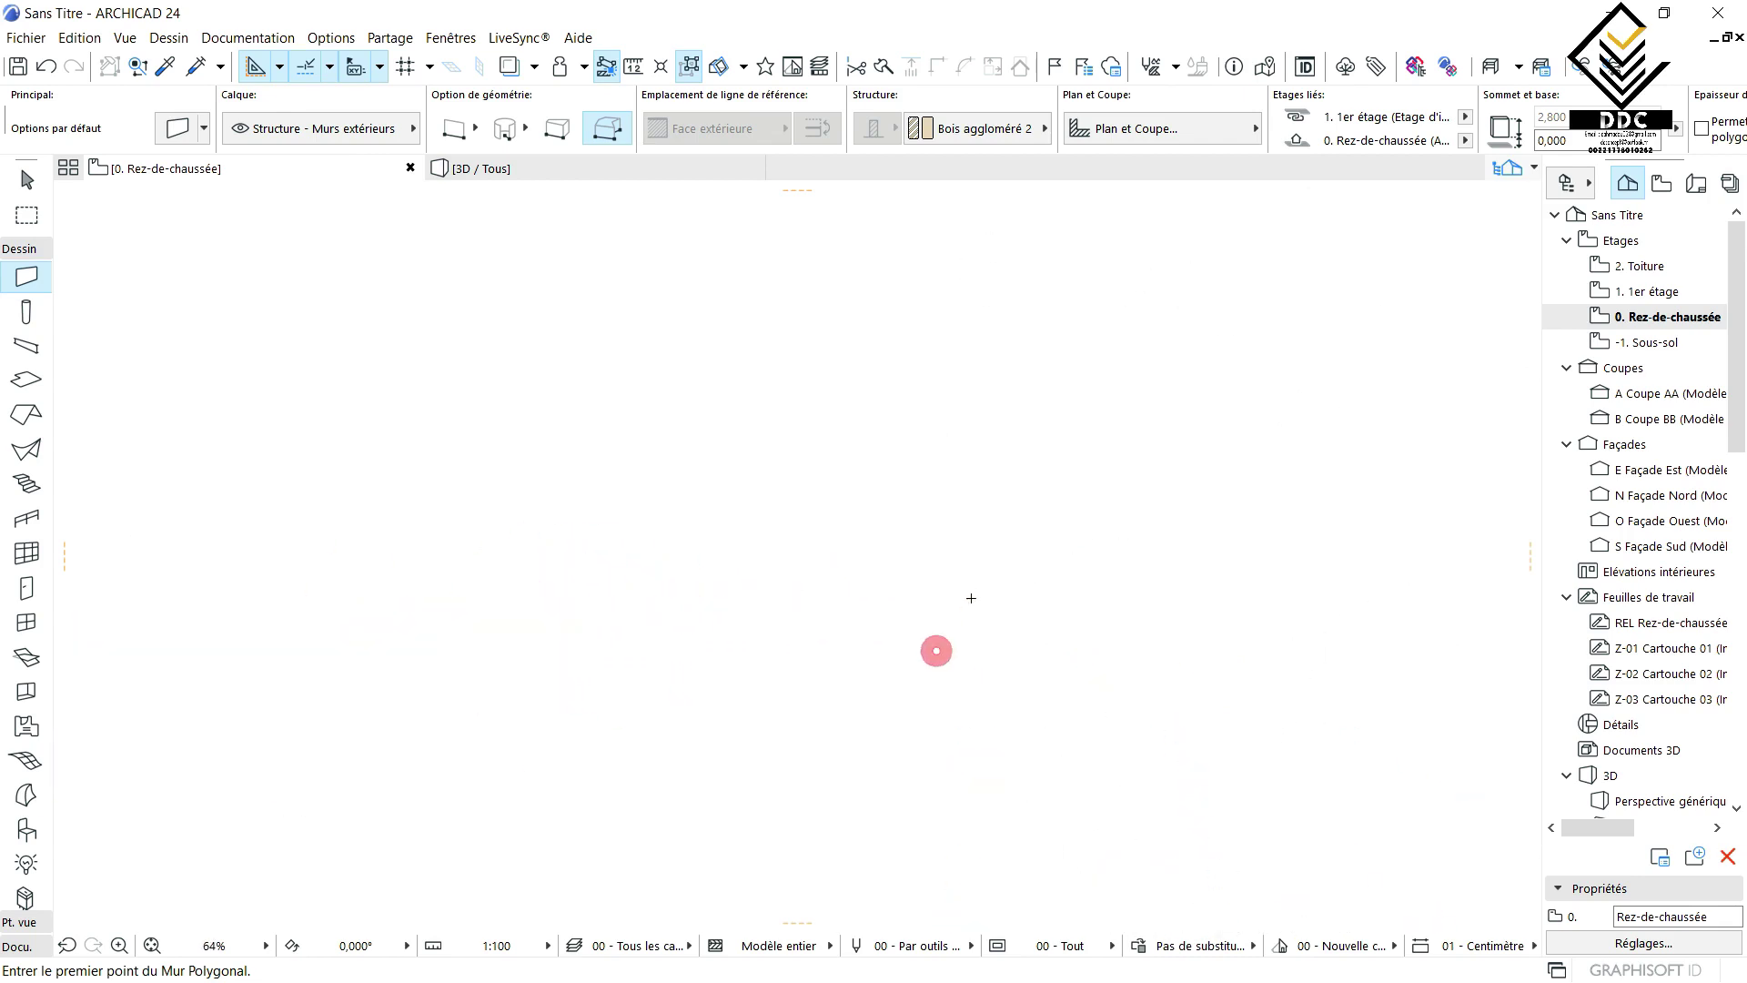
click(832, 736)
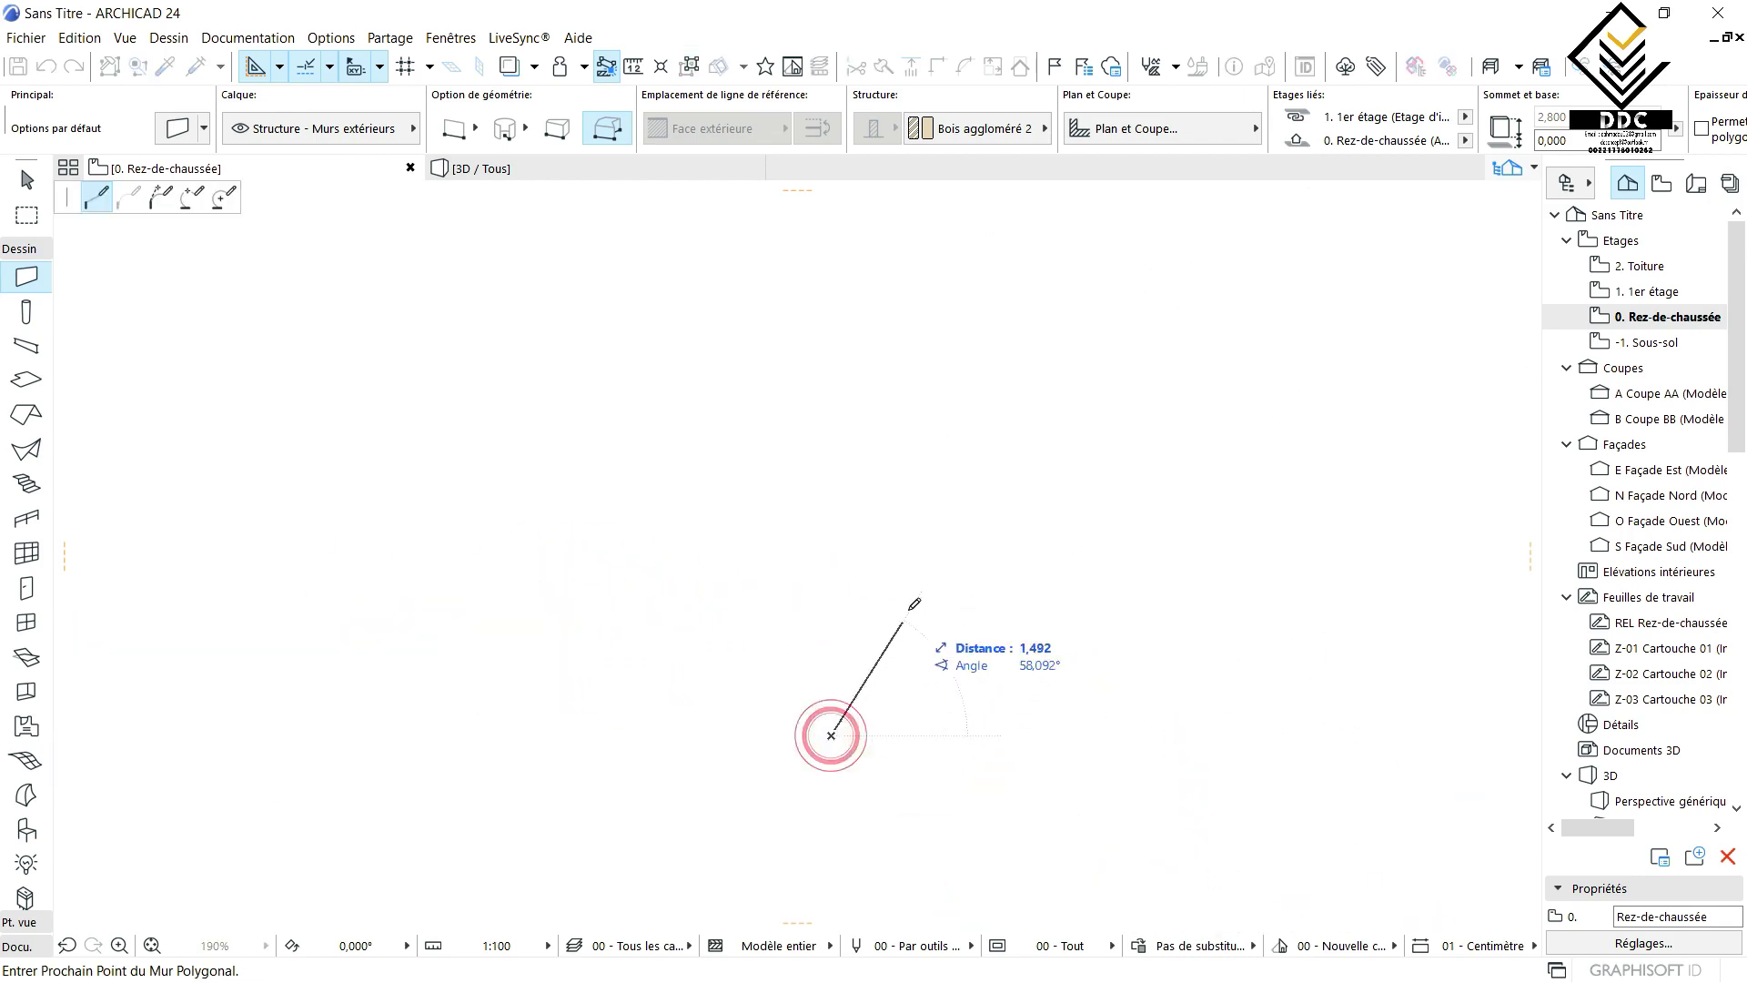
click(833, 732)
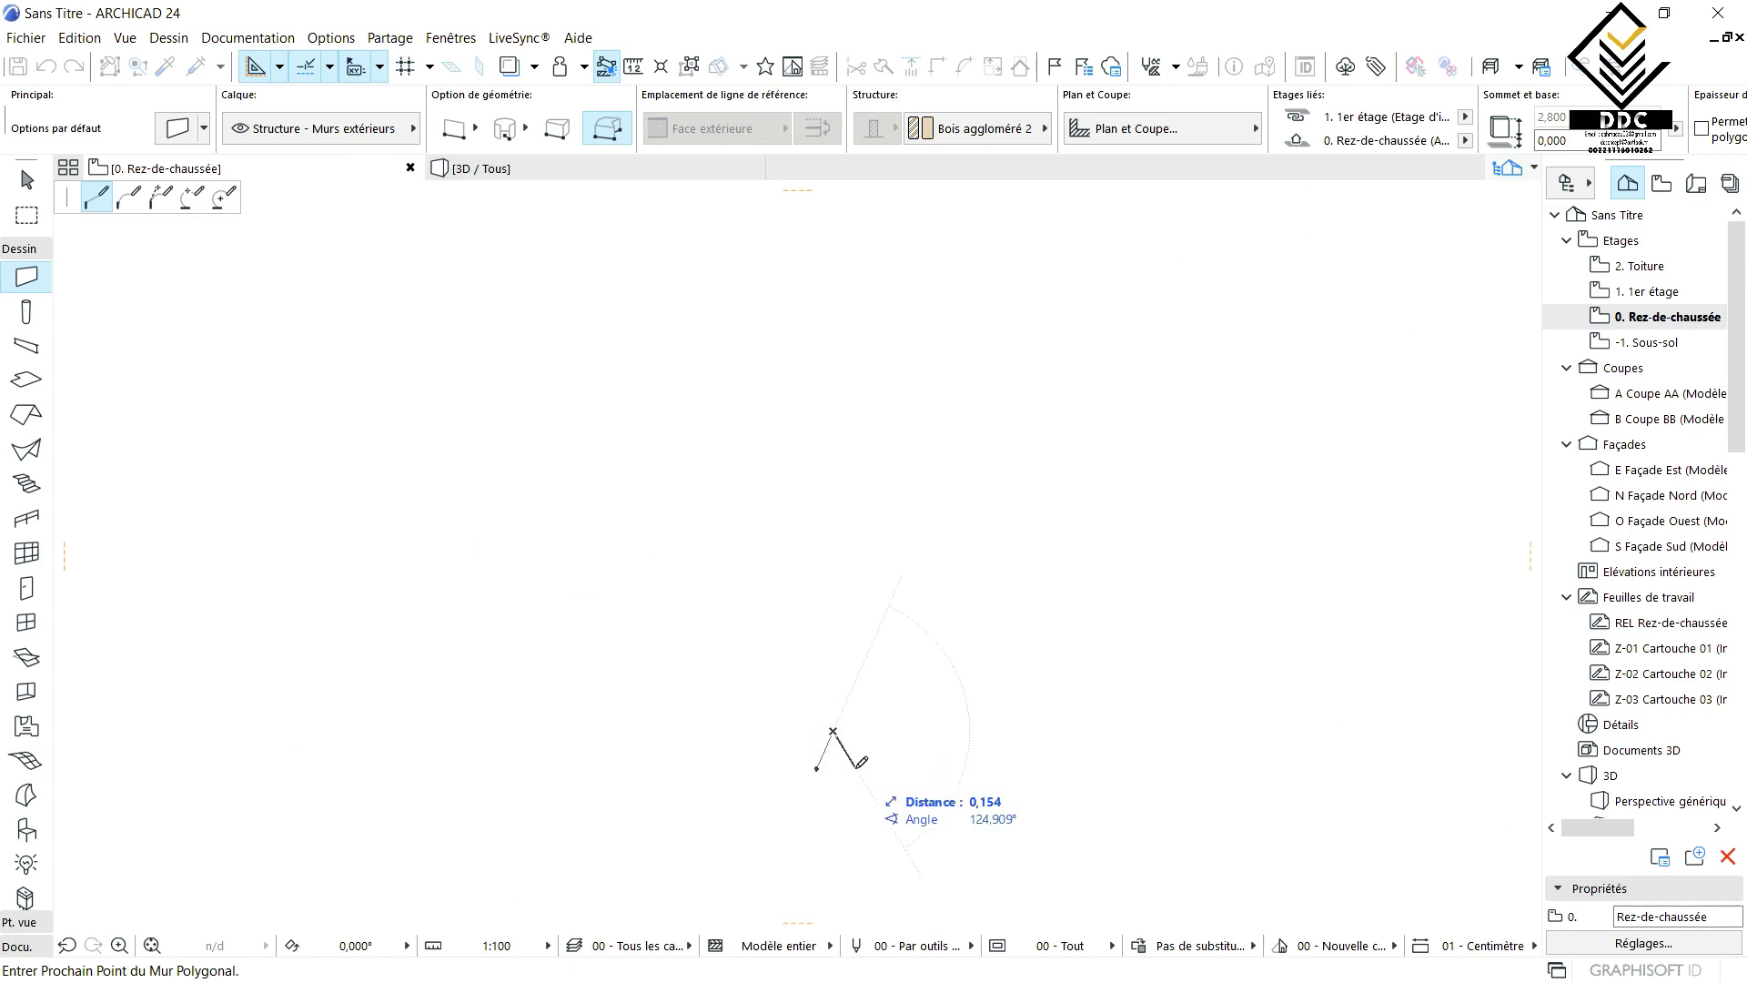
click(857, 770)
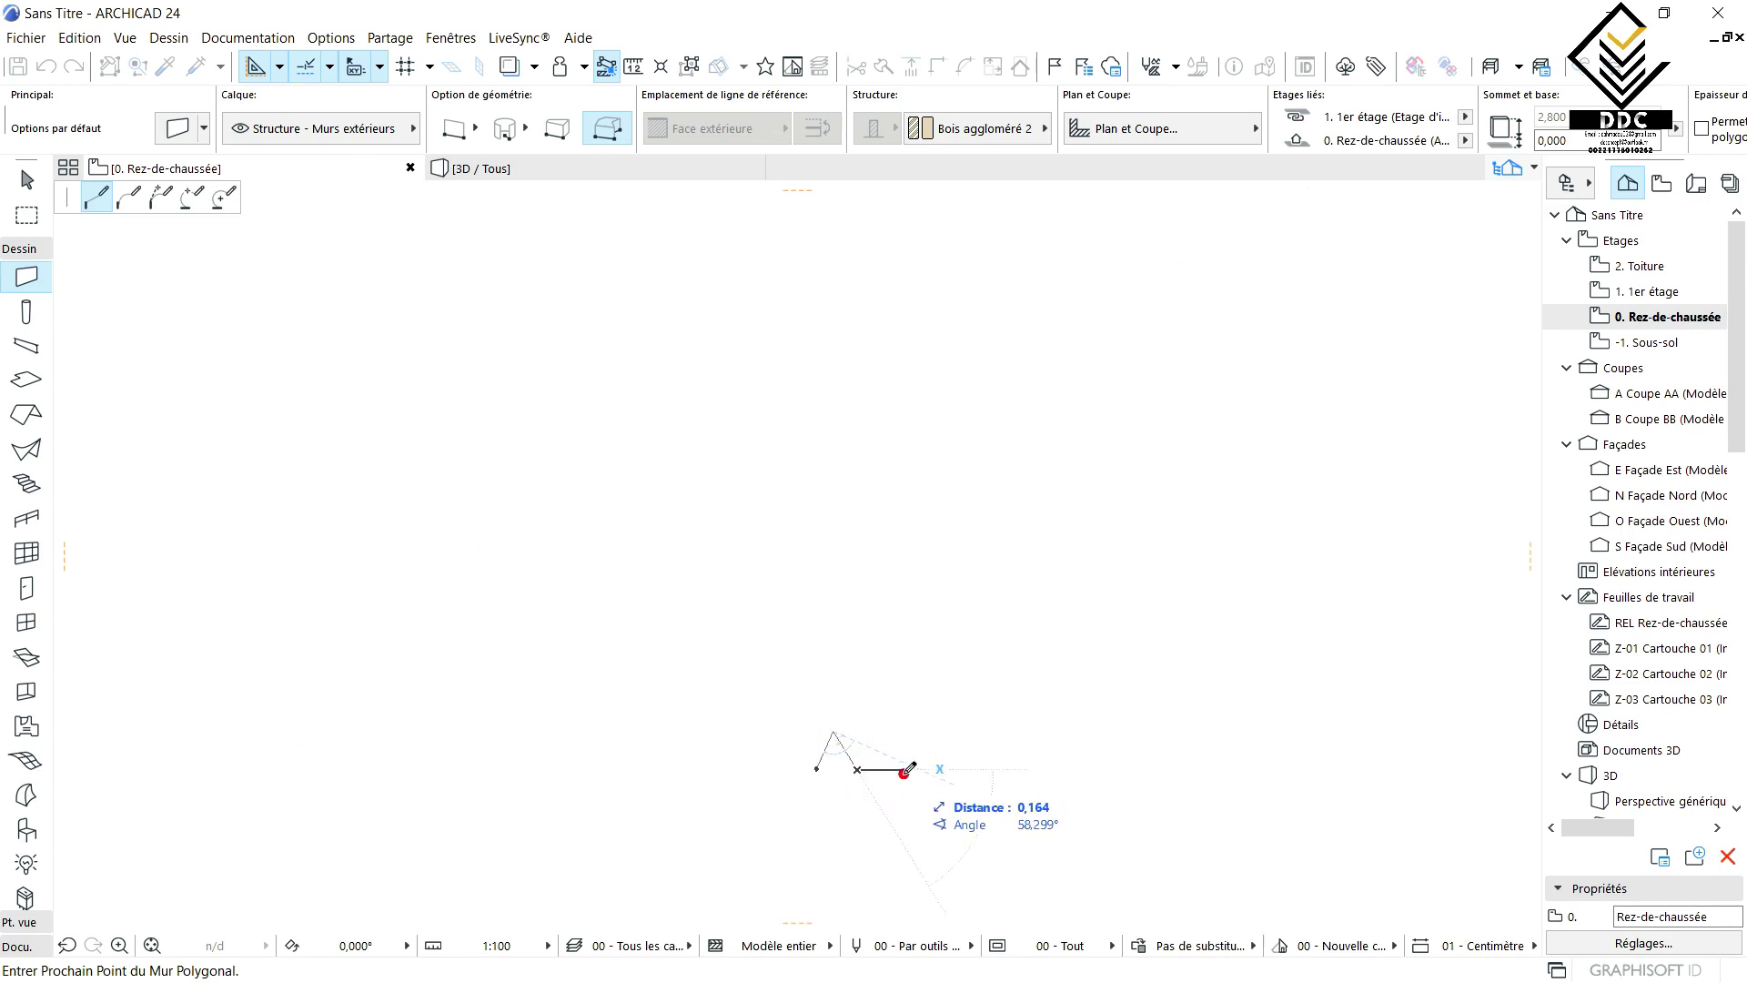
click(903, 769)
click(876, 798)
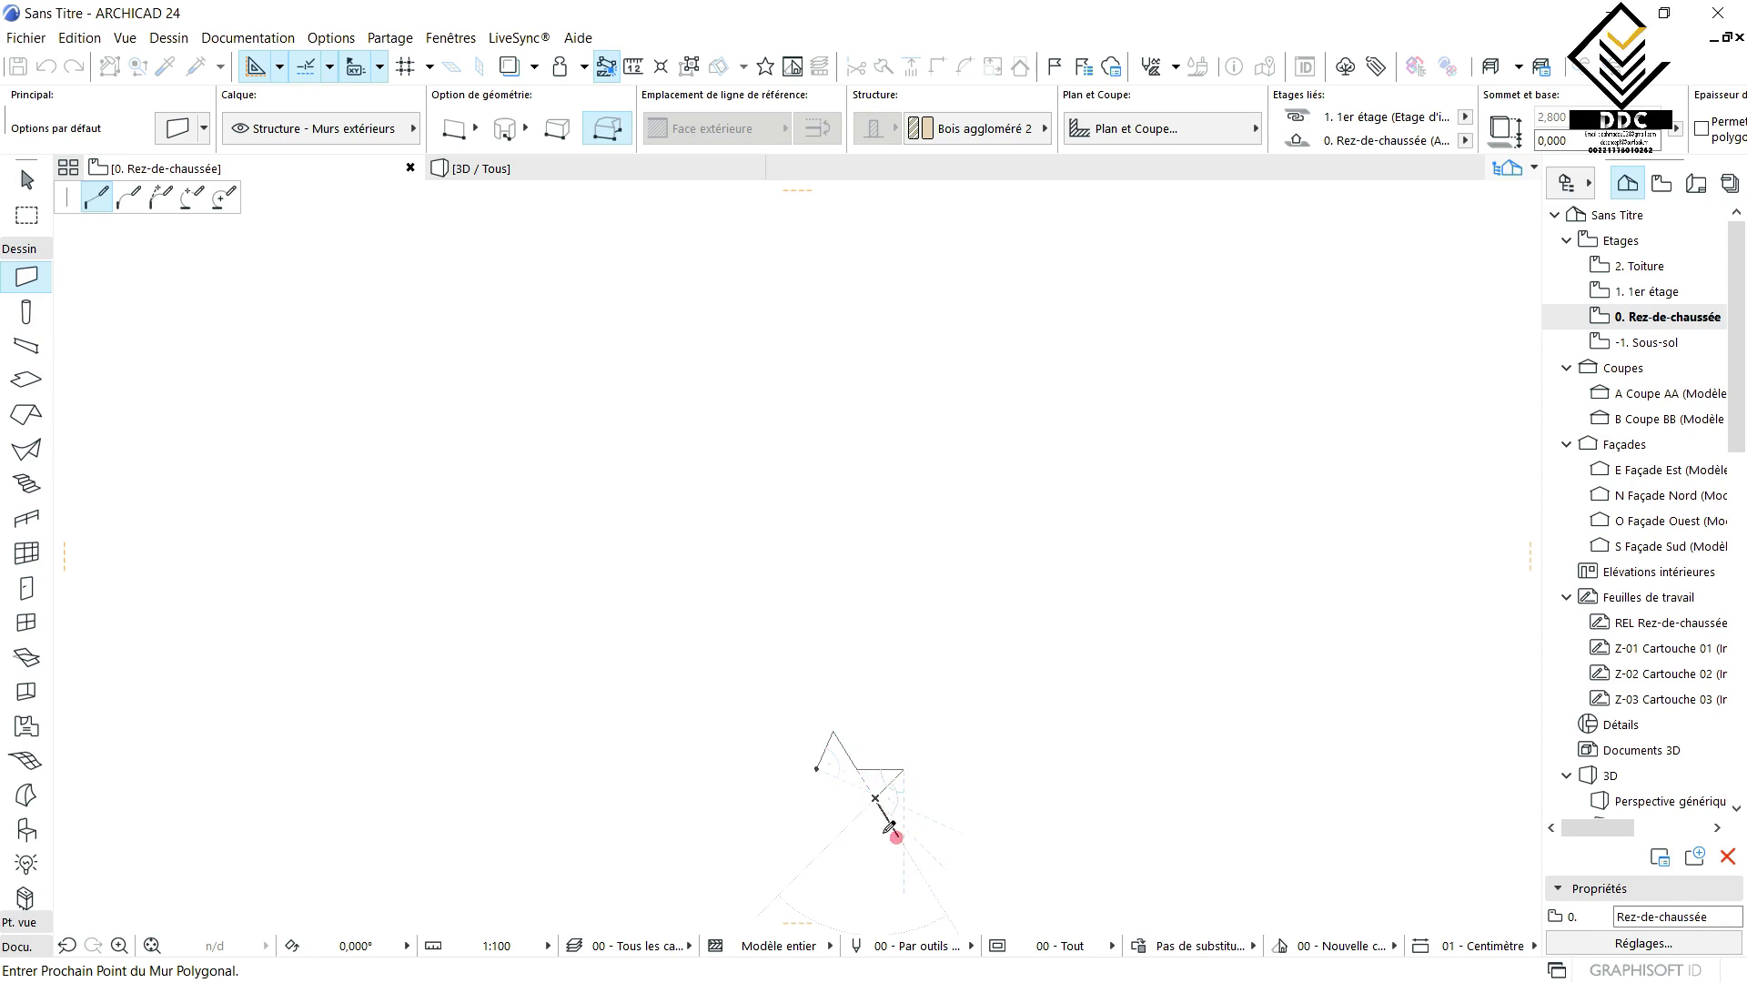
click(897, 834)
click(849, 815)
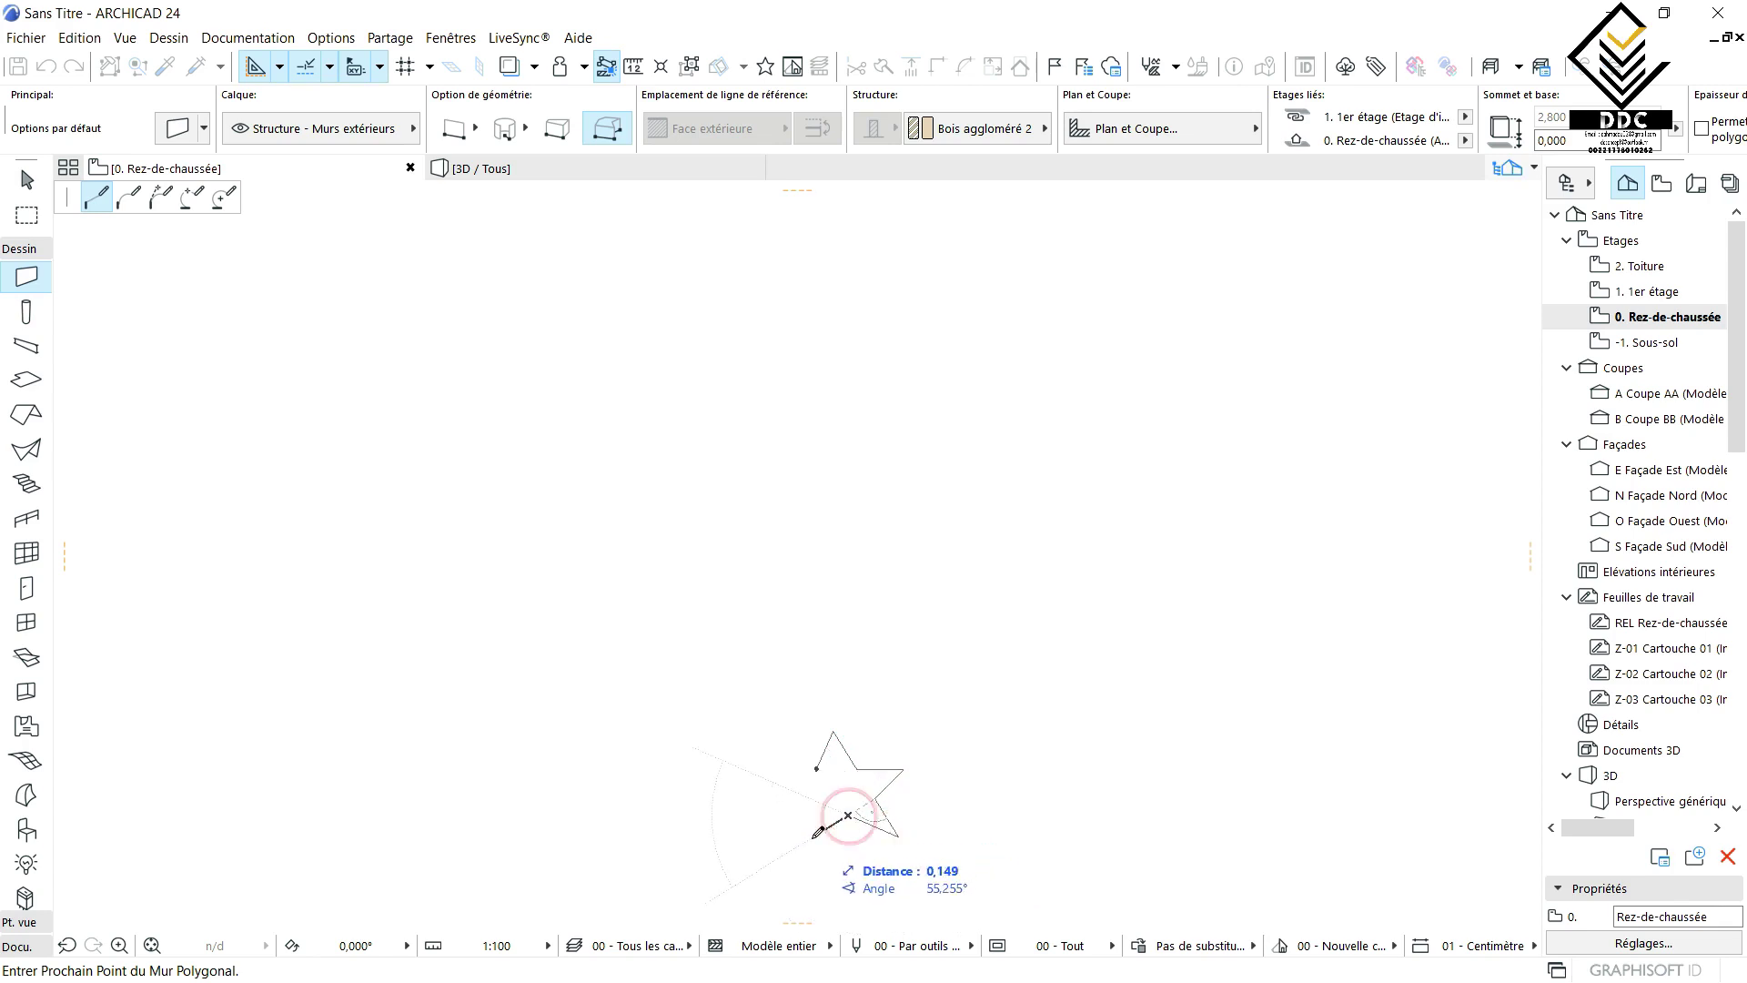
click(802, 840)
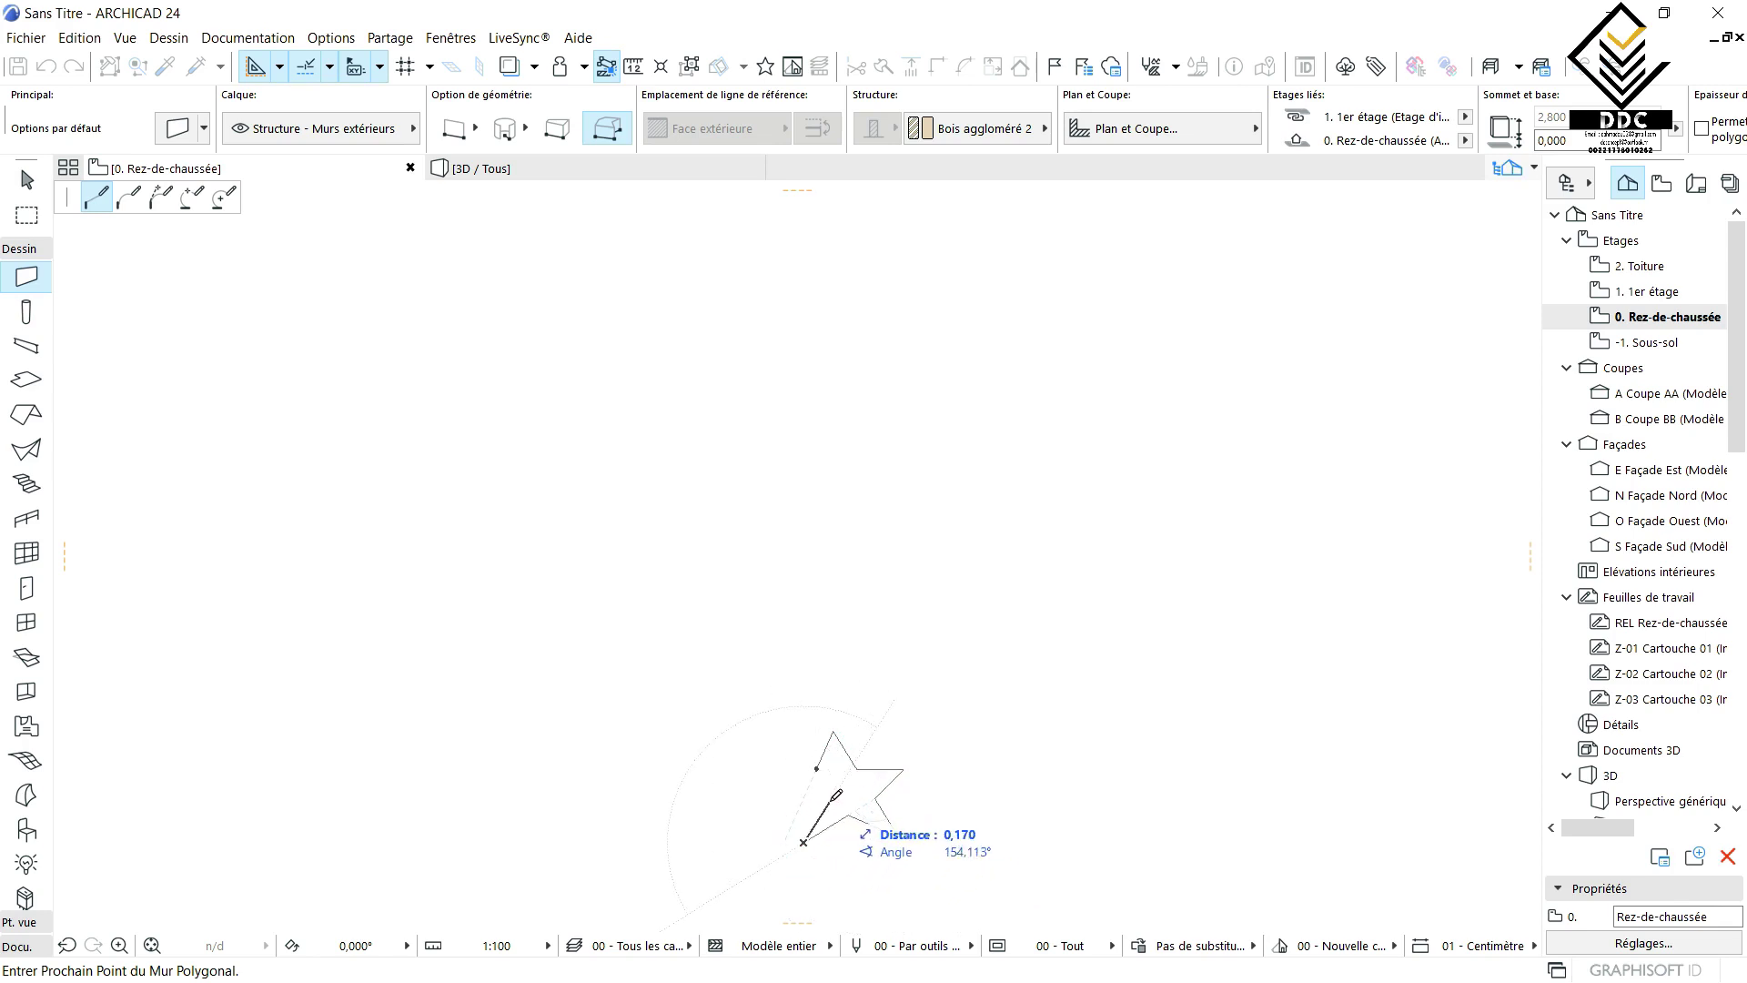
click(827, 800)
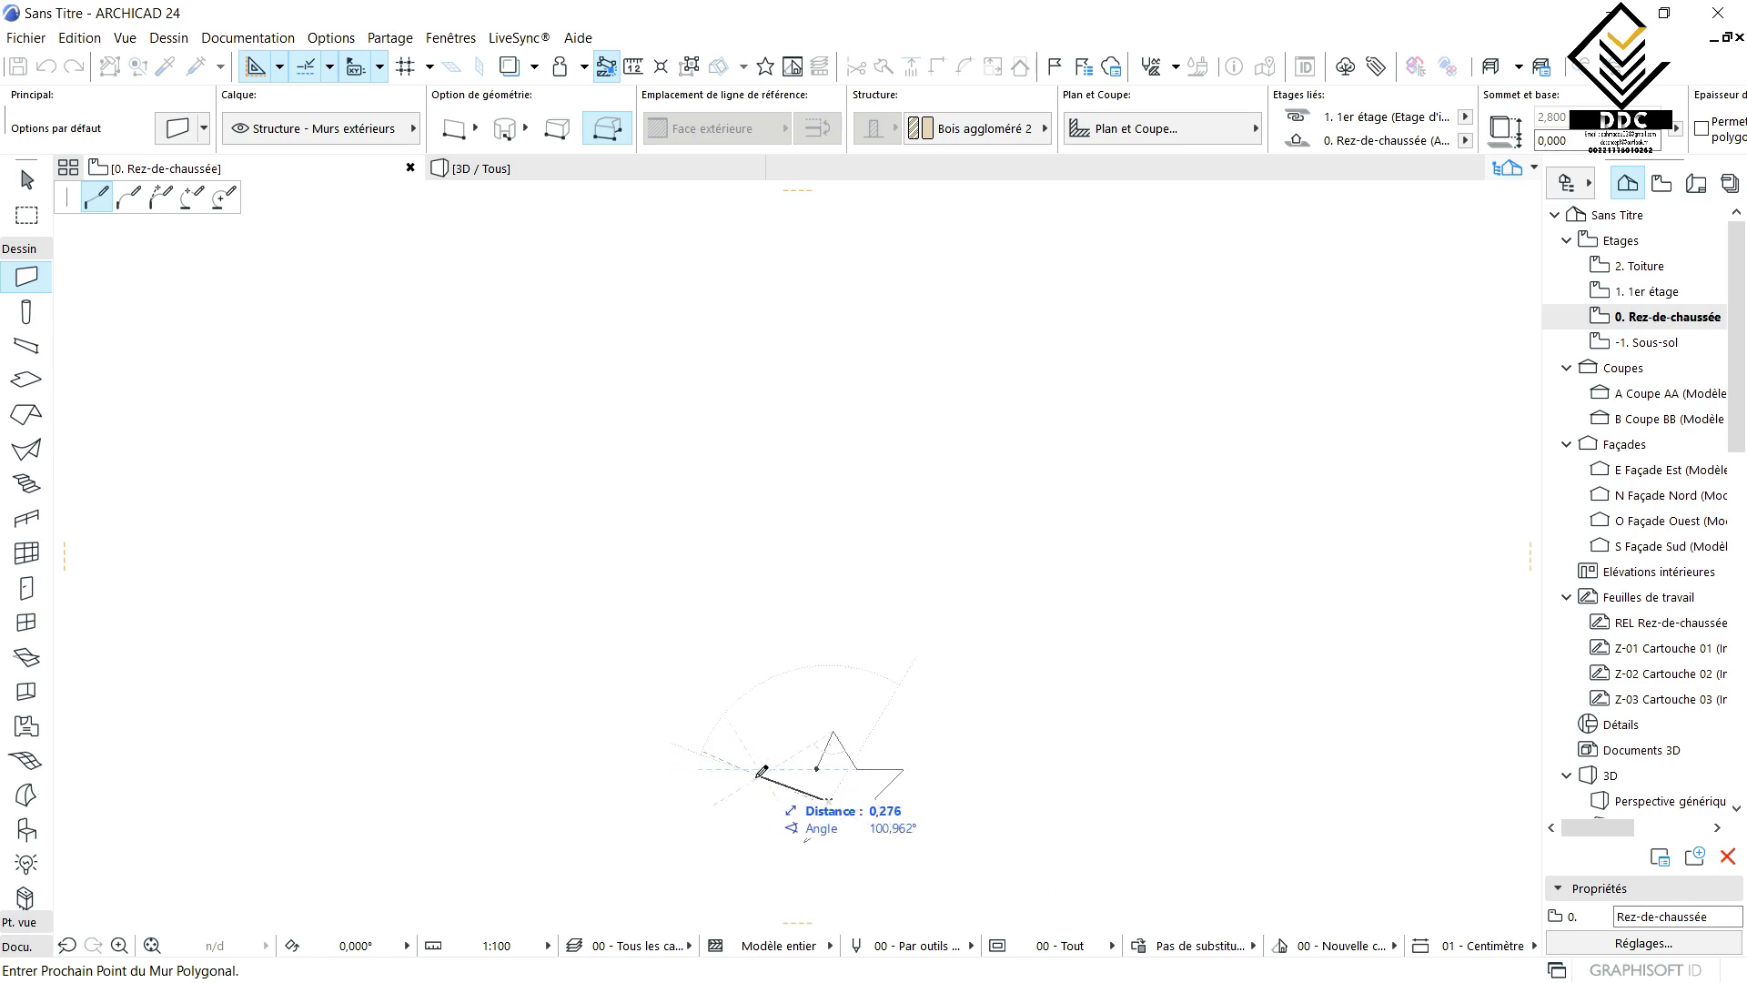
click(816, 767)
- Examine the small star-shaped wall up close on the plan and in the 3D view
scroll(851, 780, up, 5)
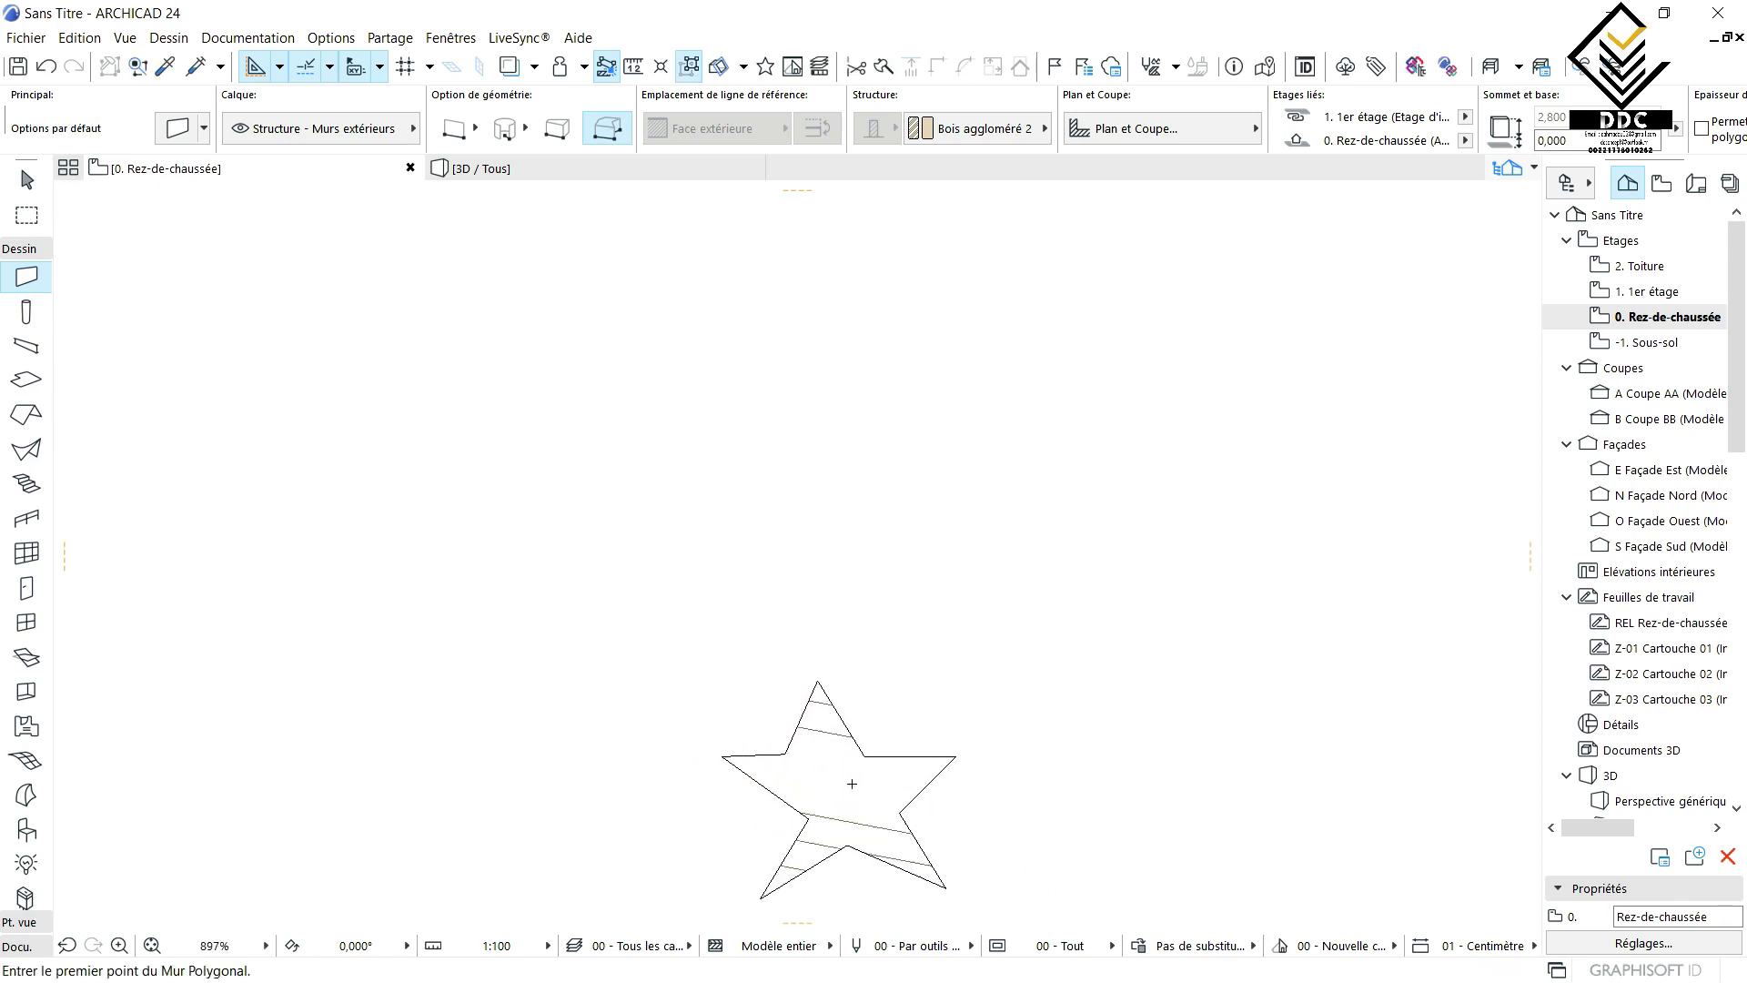
click(630, 173)
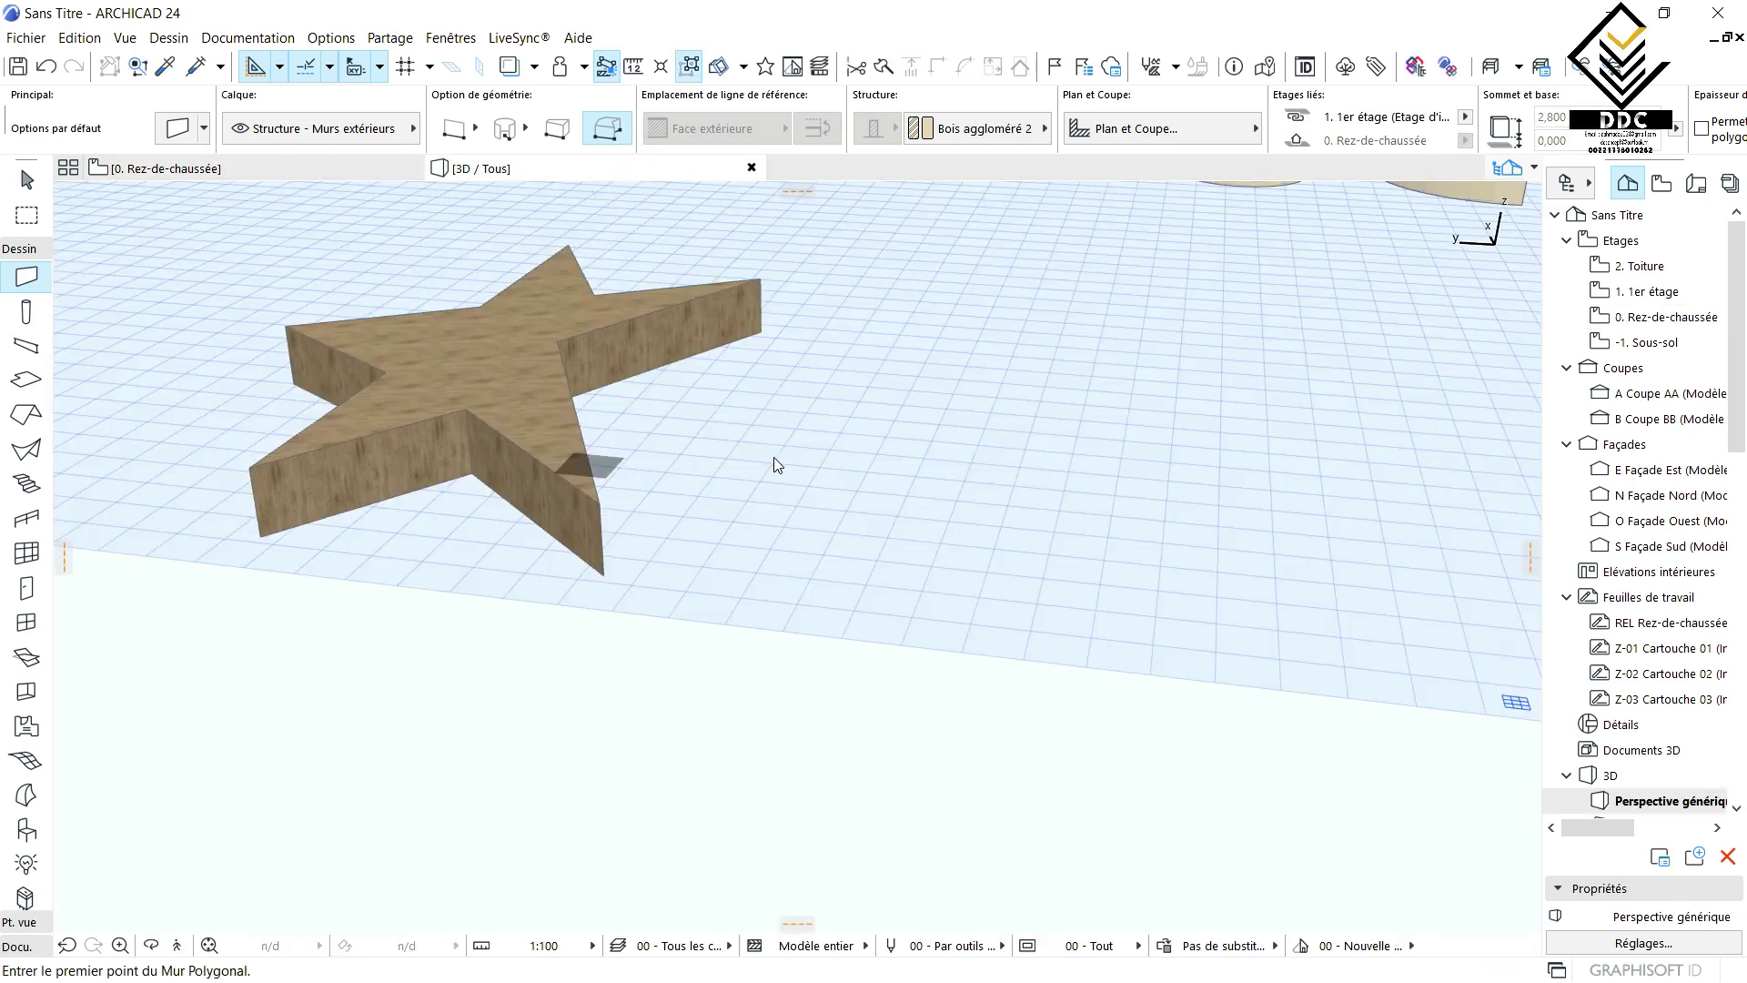
scroll(773, 465, down, 6)
scroll(769, 304, up, 8)
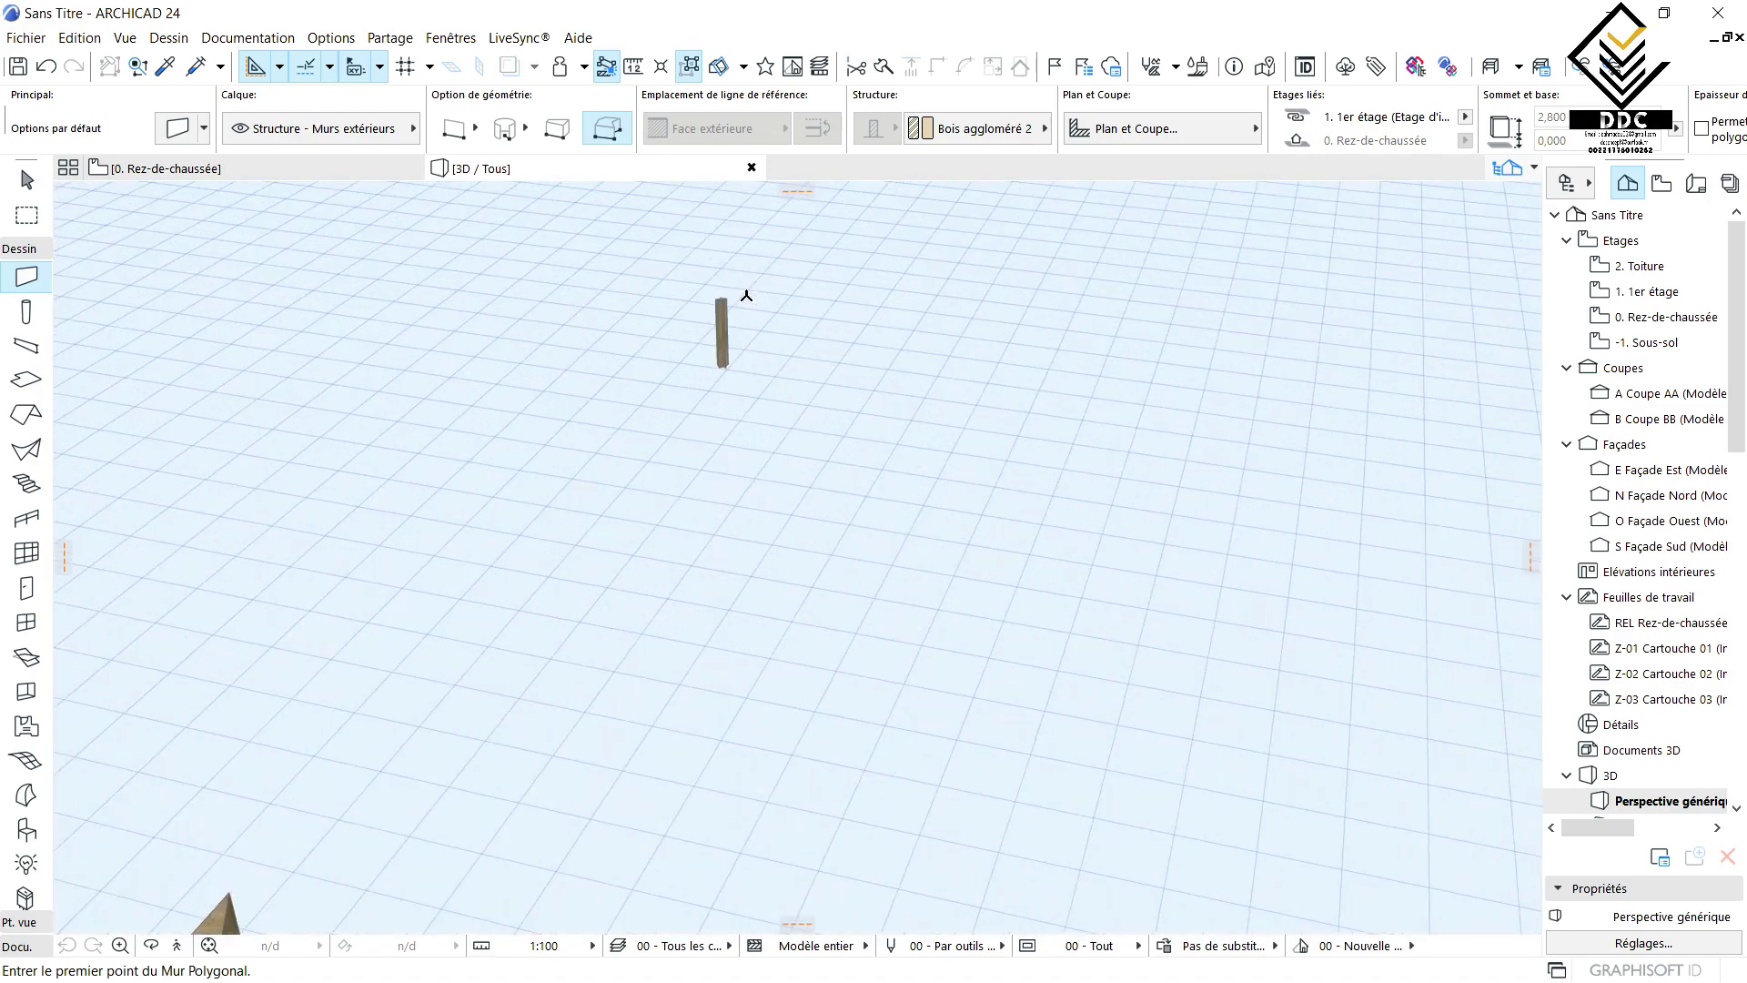
- Inspect the full height and star-shaped cross-section of the small polygonal wall from several angles in 3D
scroll(680, 357, up, 6)
shift+middle_drag(819, 425, 634, 510)
scroll(401, 504, up, 1)
scroll(634, 509, up, 2)
scroll(733, 561, down, 3)
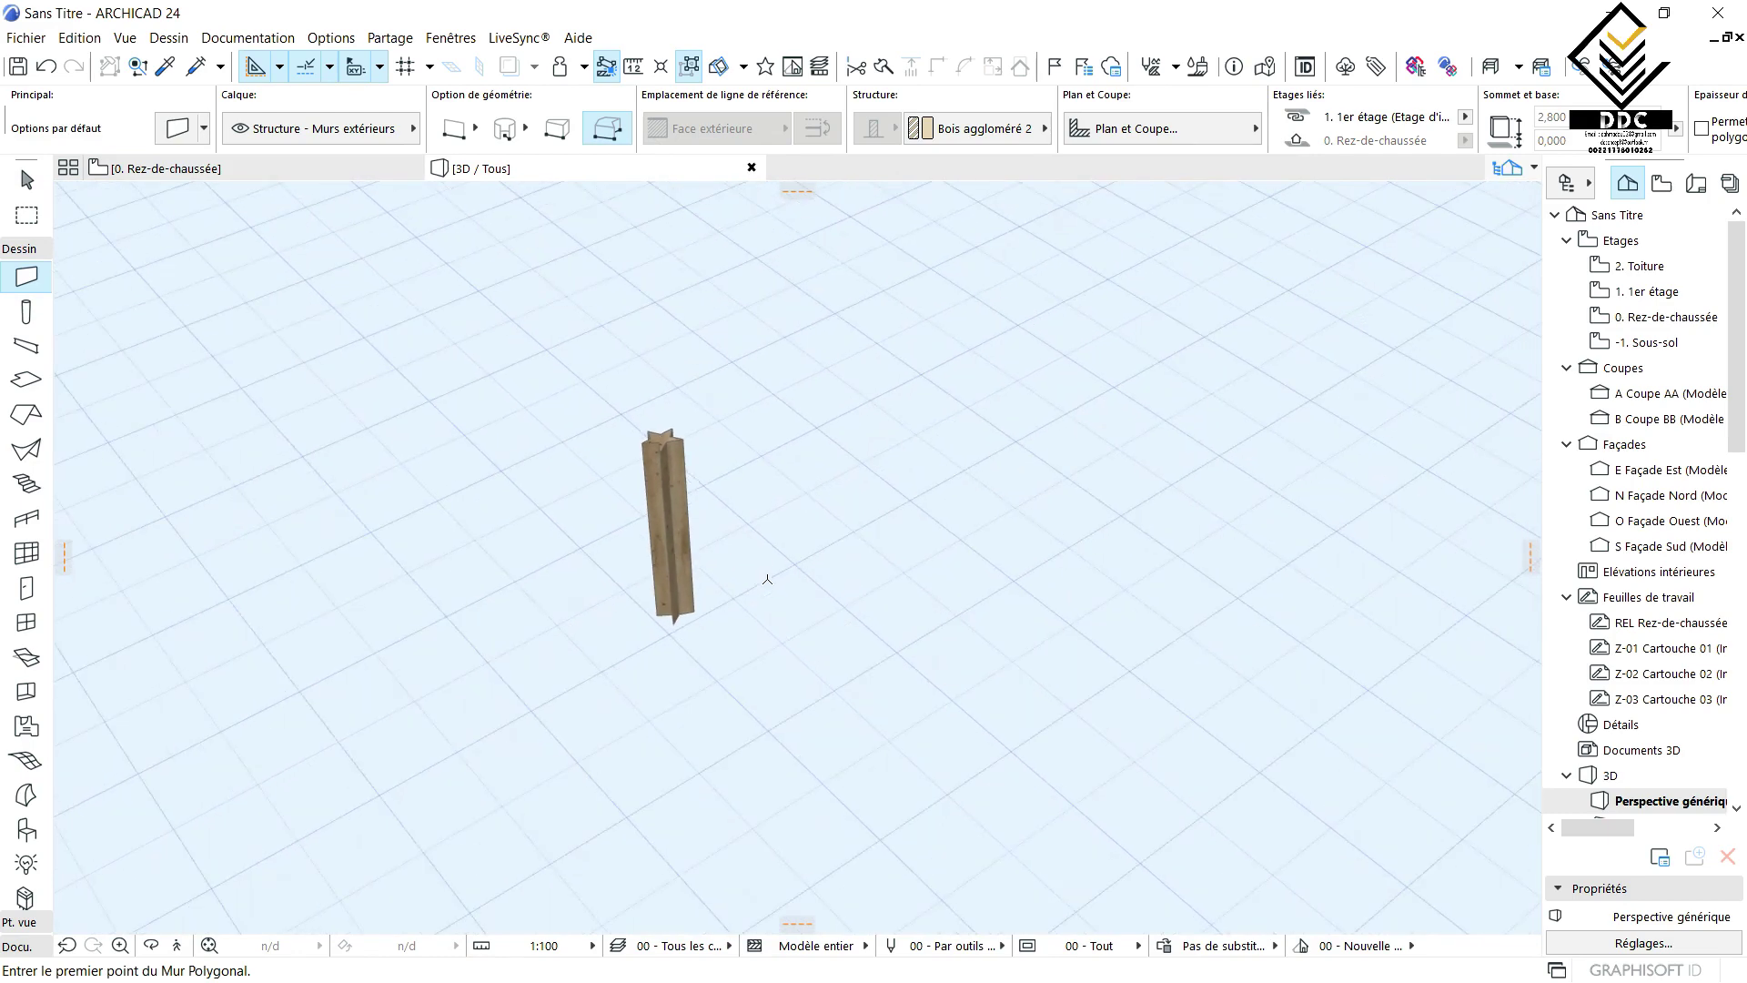
scroll(767, 579, down, 3)
scroll(702, 571, up, 6)
scroll(743, 591, down, 2)
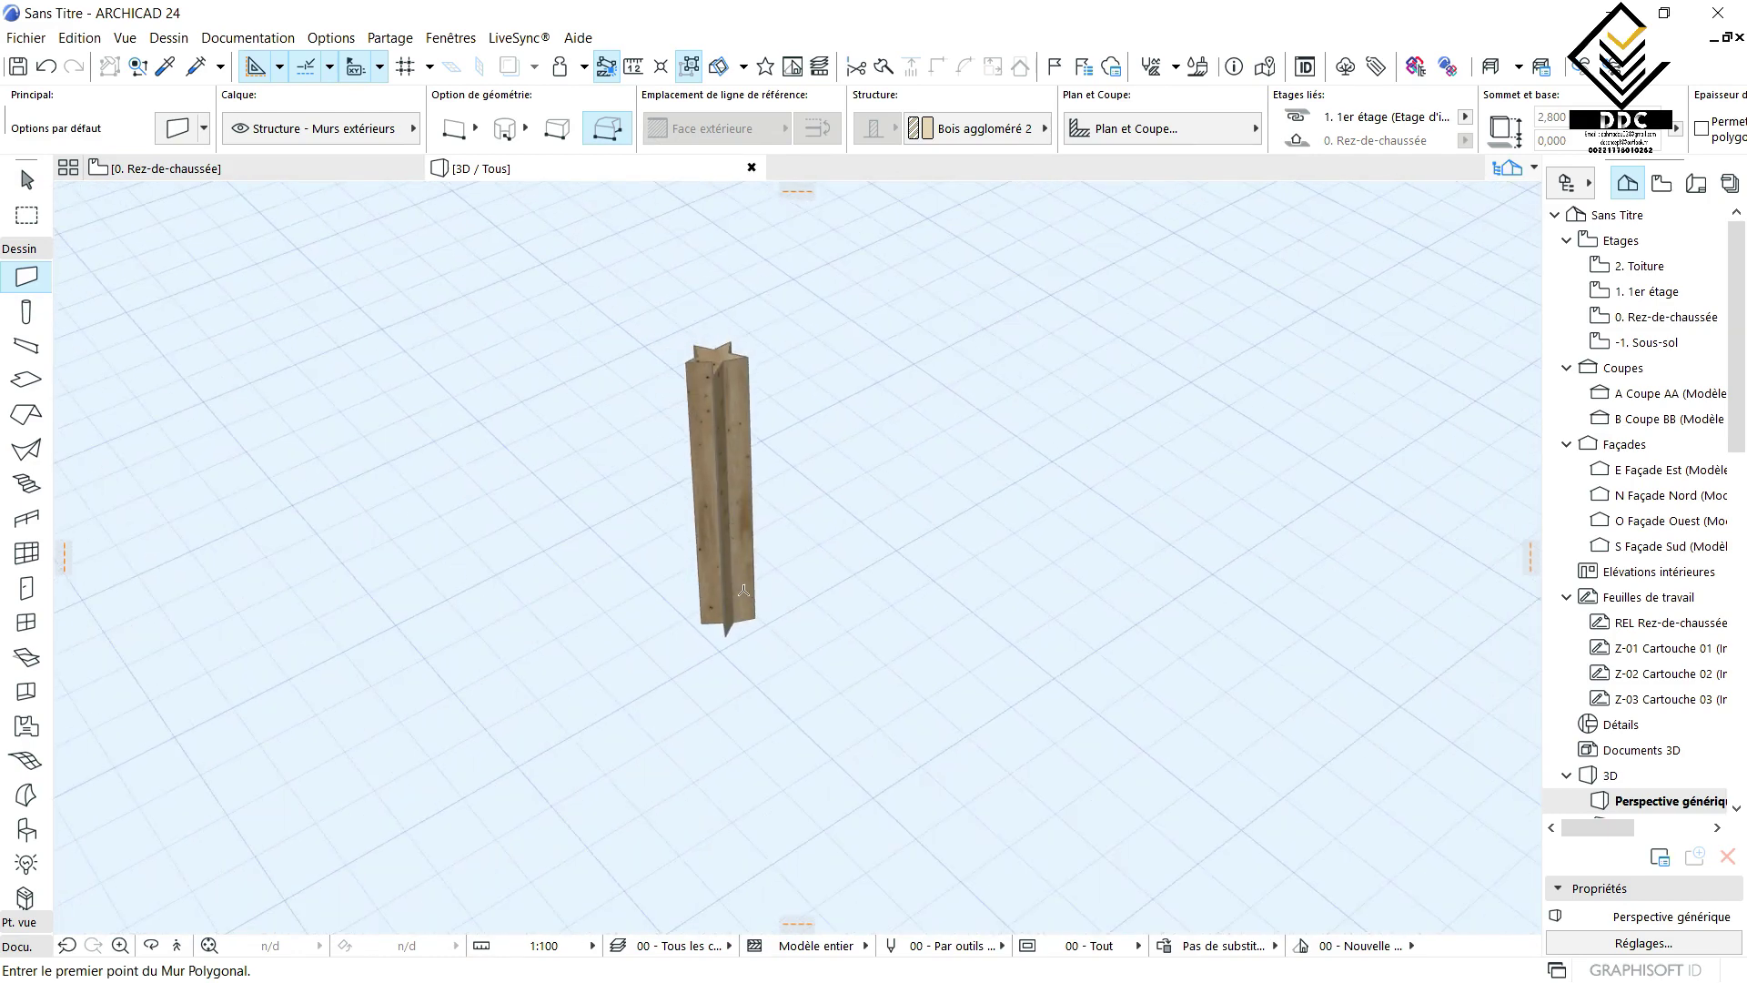
mouse_move(744, 590)
middle_down()
mouse_move(675, 586)
mouse_move(769, 602)
mouse_move(776, 587)
middle_up()
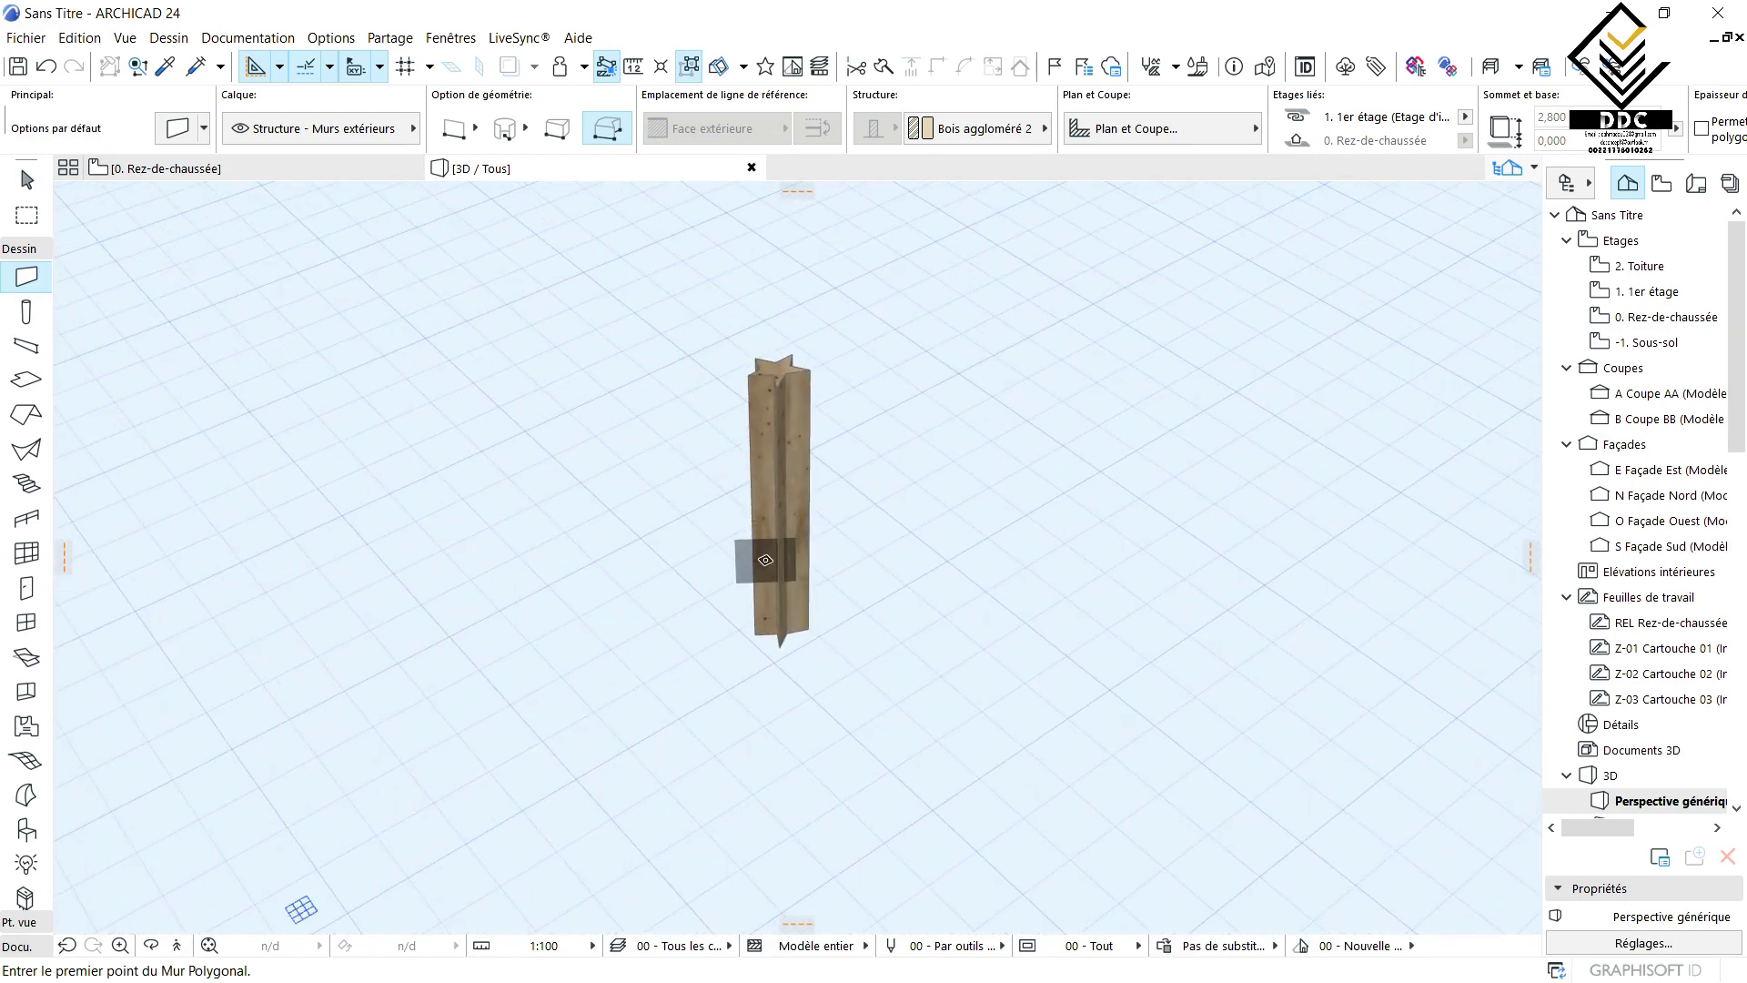
scroll(765, 562, up, 5)
scroll(752, 537, down, 6)
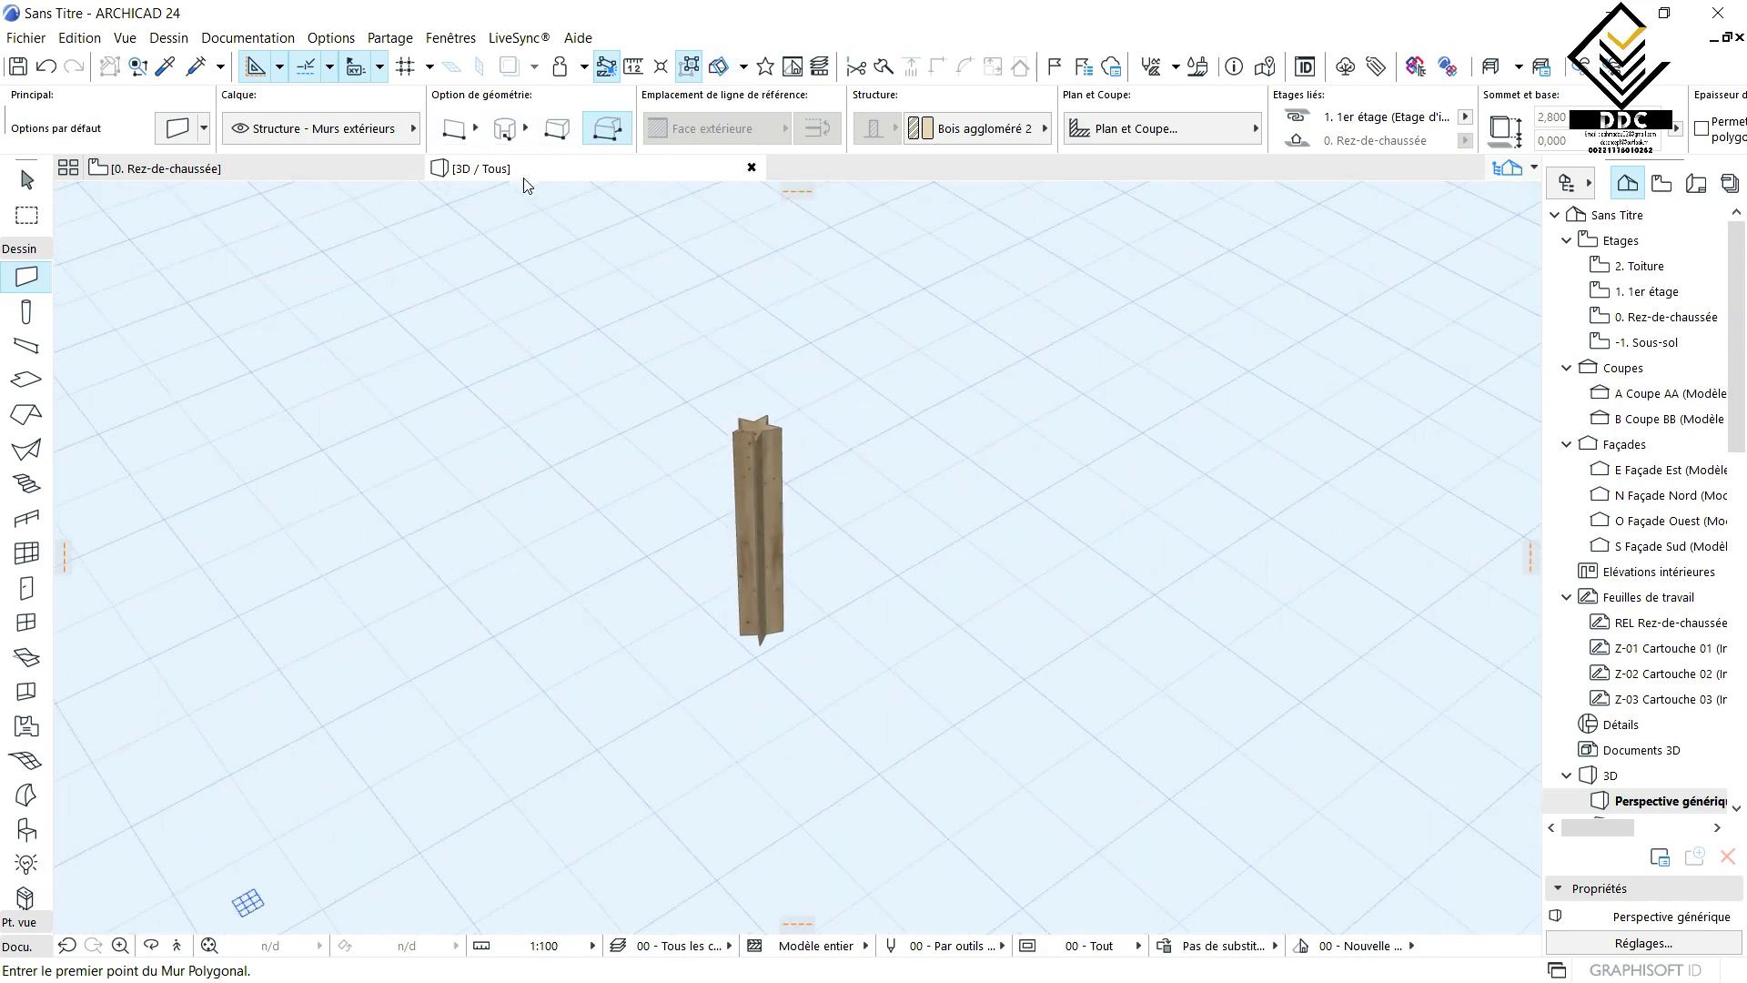
- Return to the ground-floor plan and delete the star-shaped polygonal wall in the empty plan area
click(348, 166)
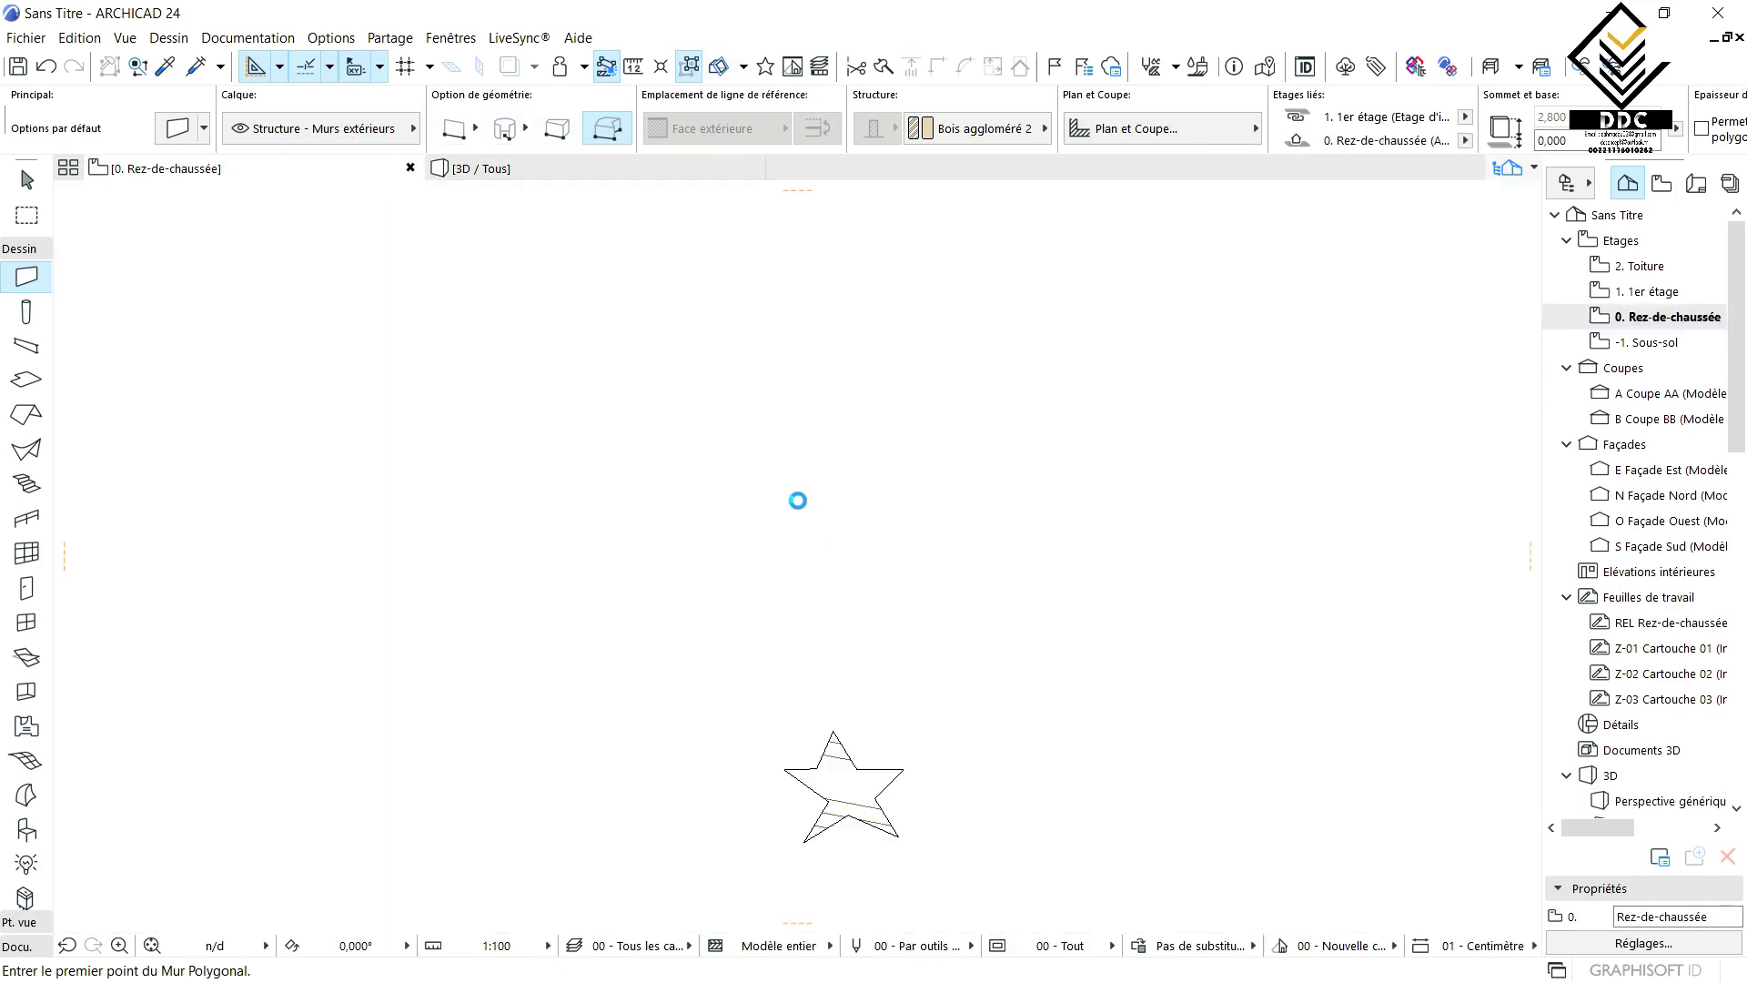
scroll(799, 504, down, 3)
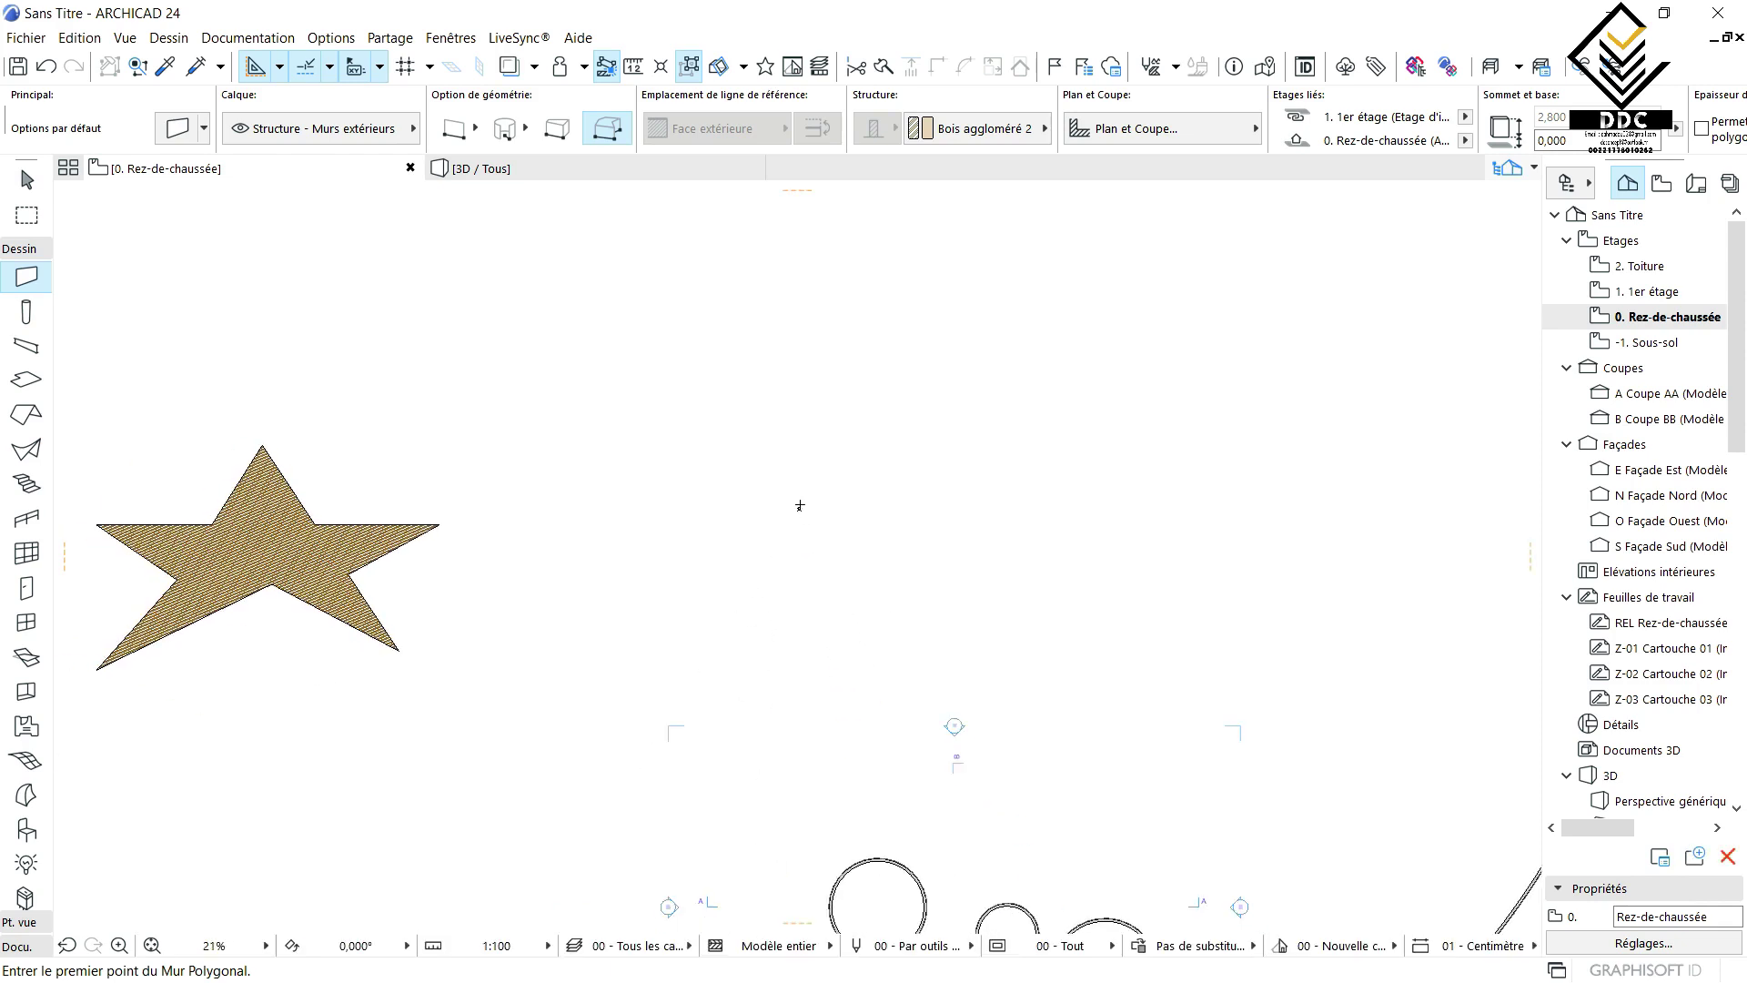
shift+drag(751, 489, 975, 590)
scroll(797, 514, down, 8)
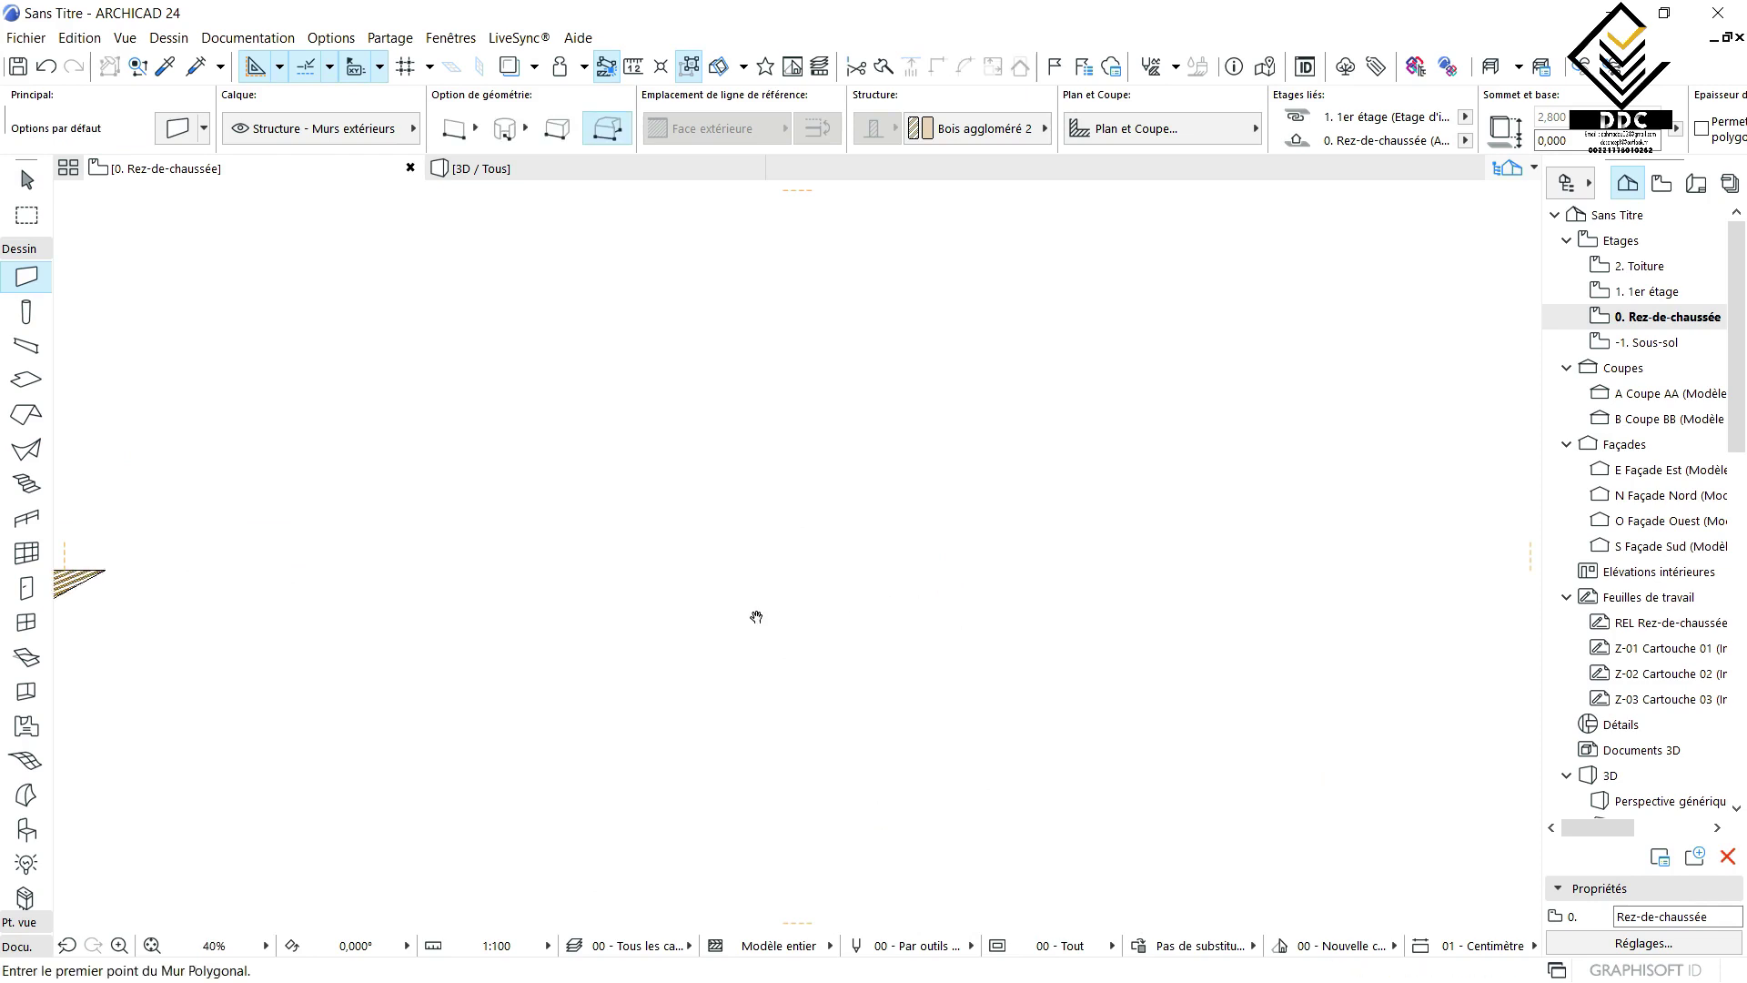
click(735, 606)
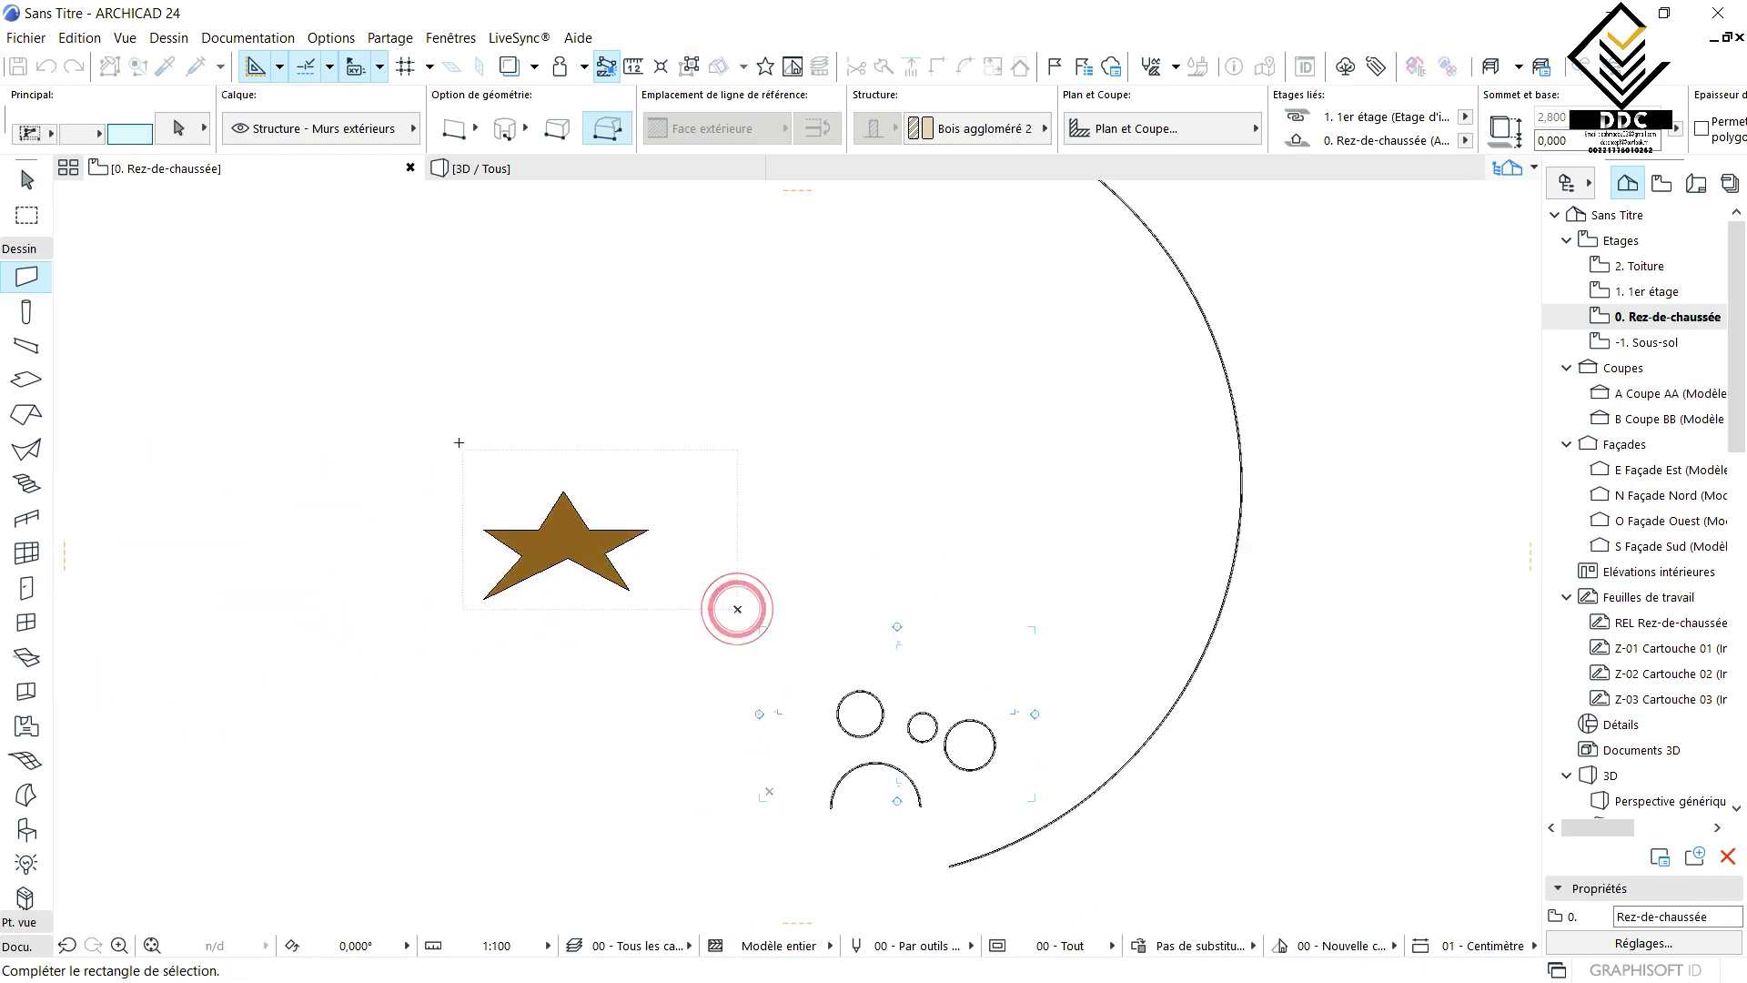
click(460, 437)
key(Delete)
scroll(902, 528, up, 3)
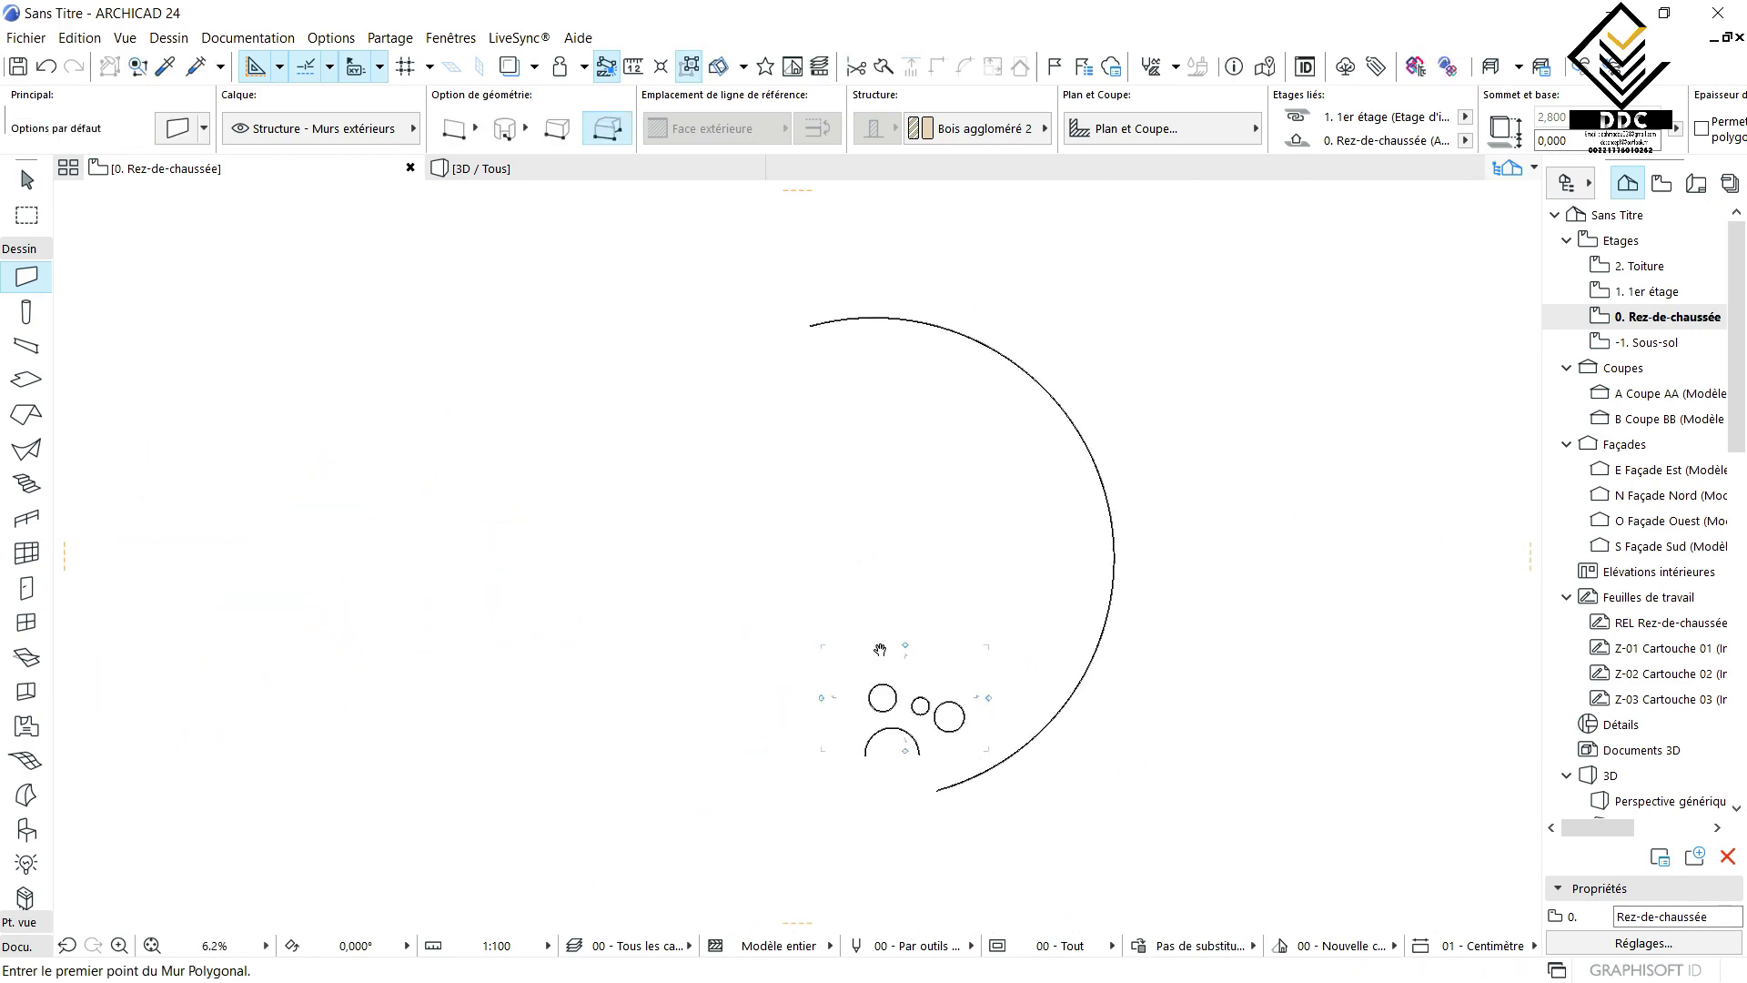
- Select all remaining circular and arc walls on the ground-floor plan and delete them, keeping the section and elevation markers
scroll(783, 446, down, 5)
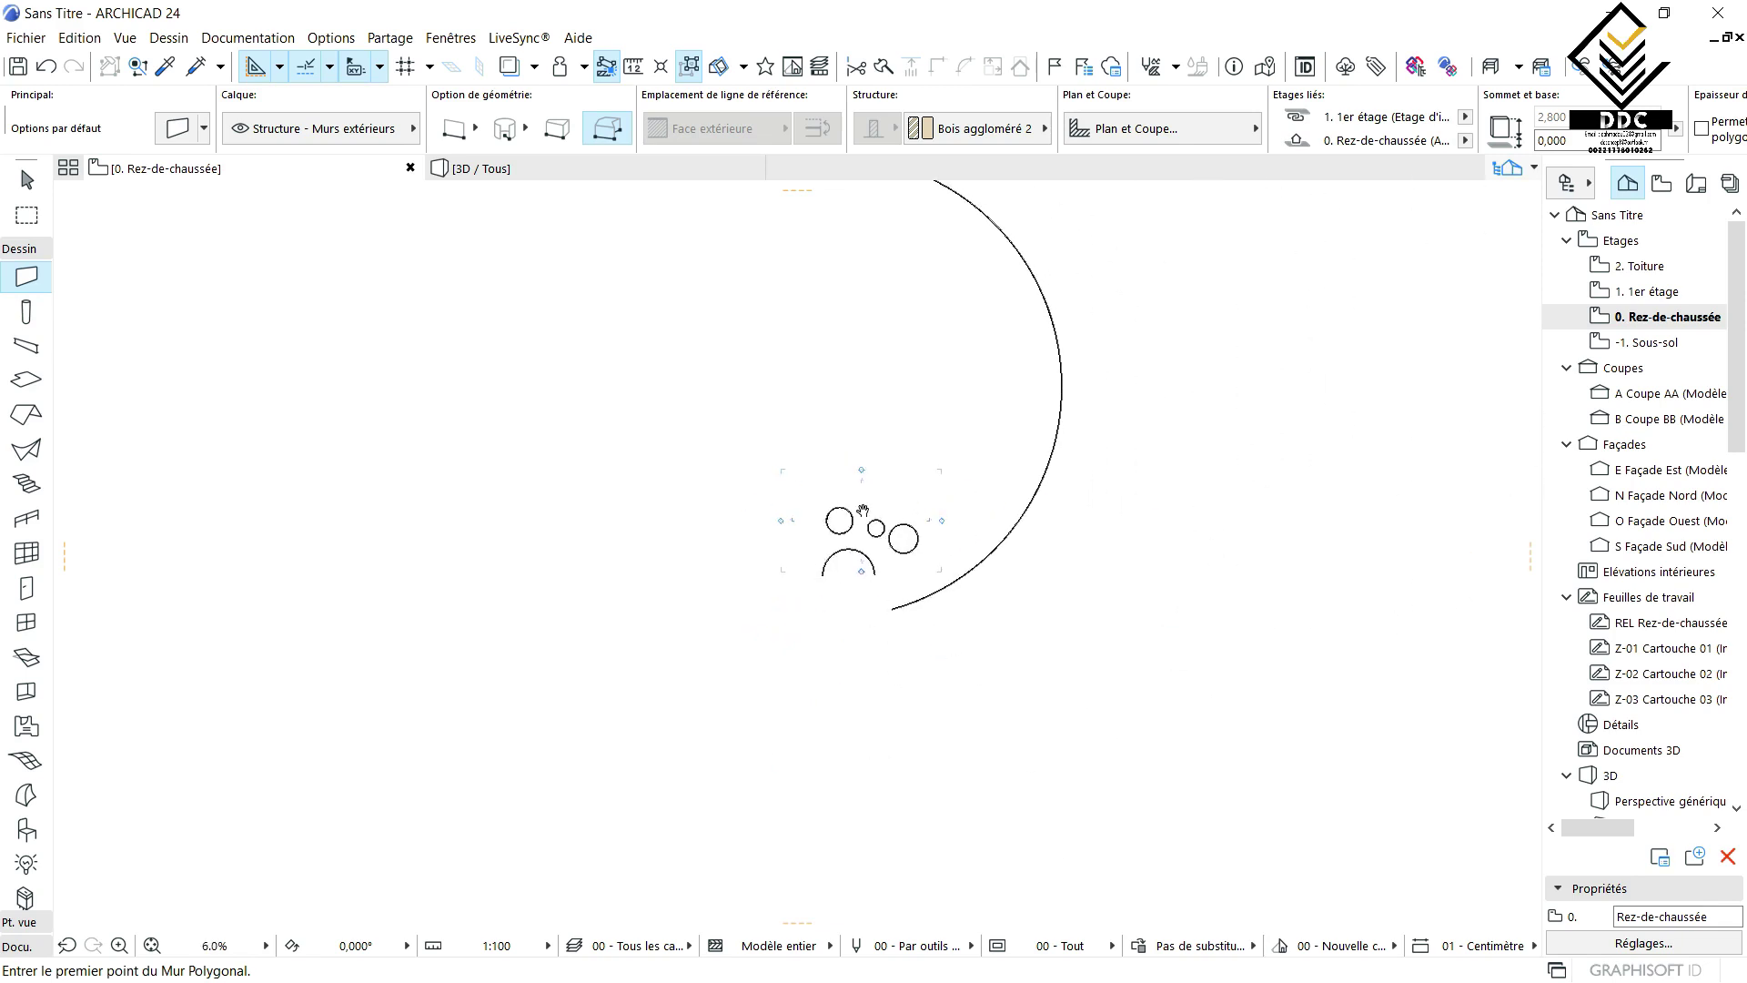
shift+drag(776, 344, 1121, 656)
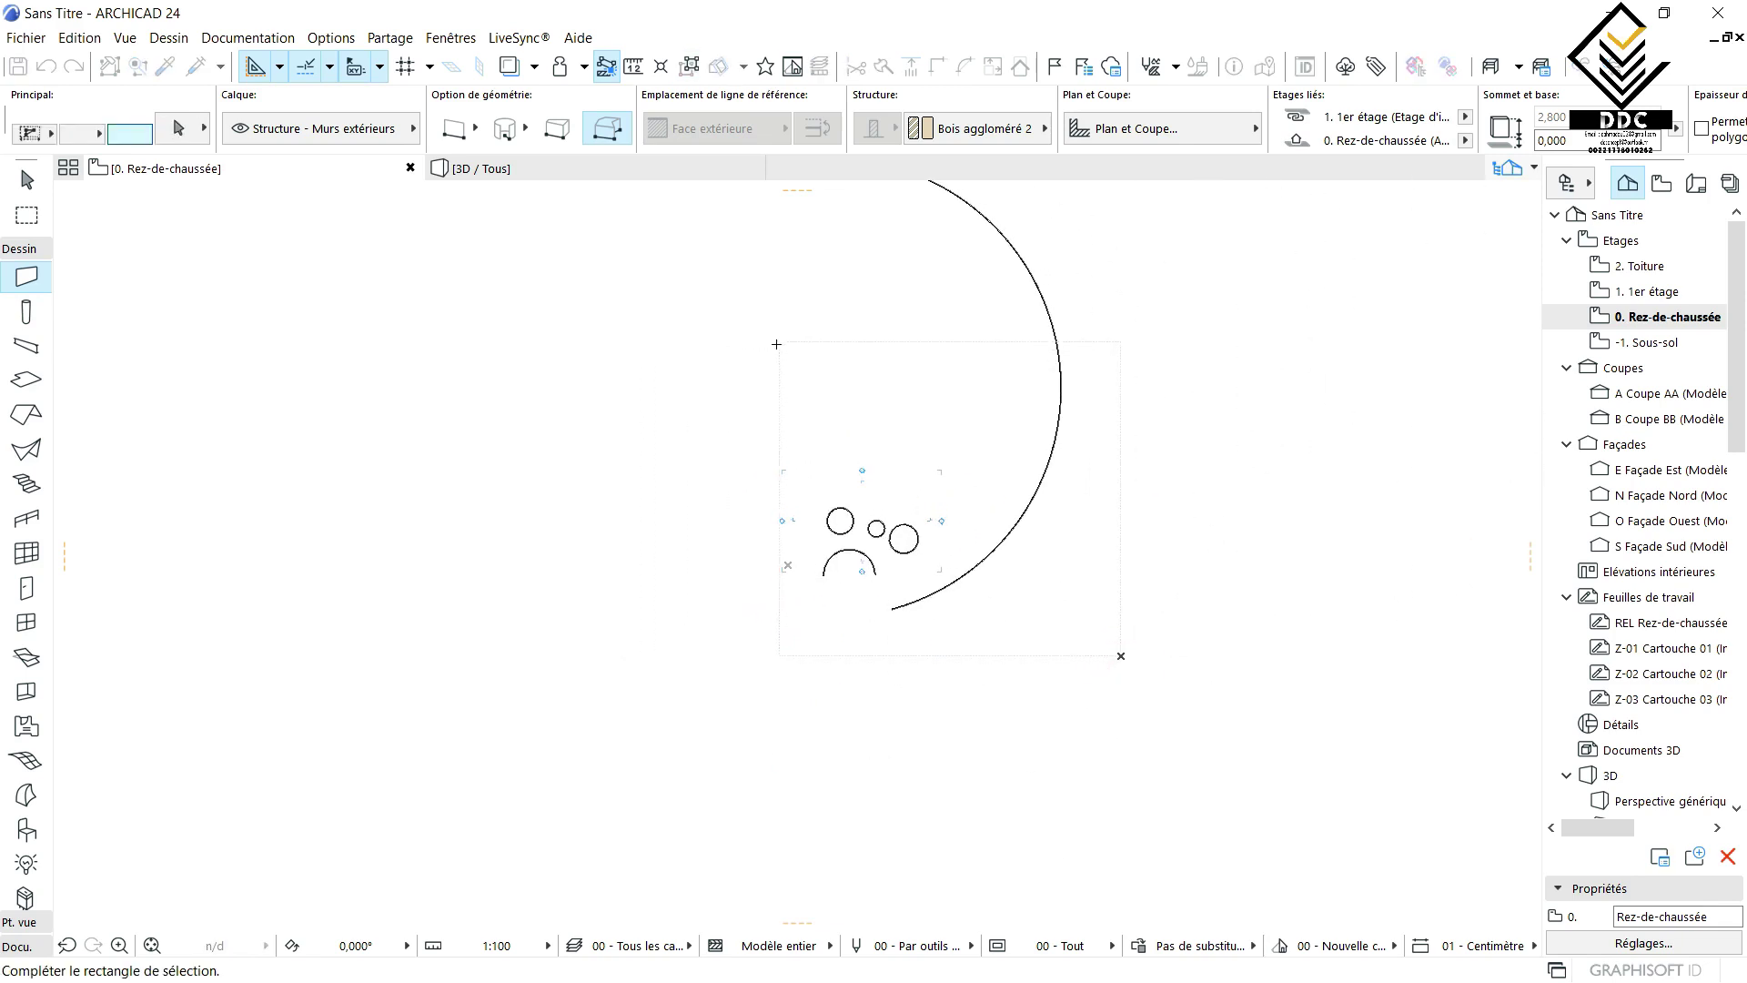
click(694, 355)
scroll(830, 497, up, 7)
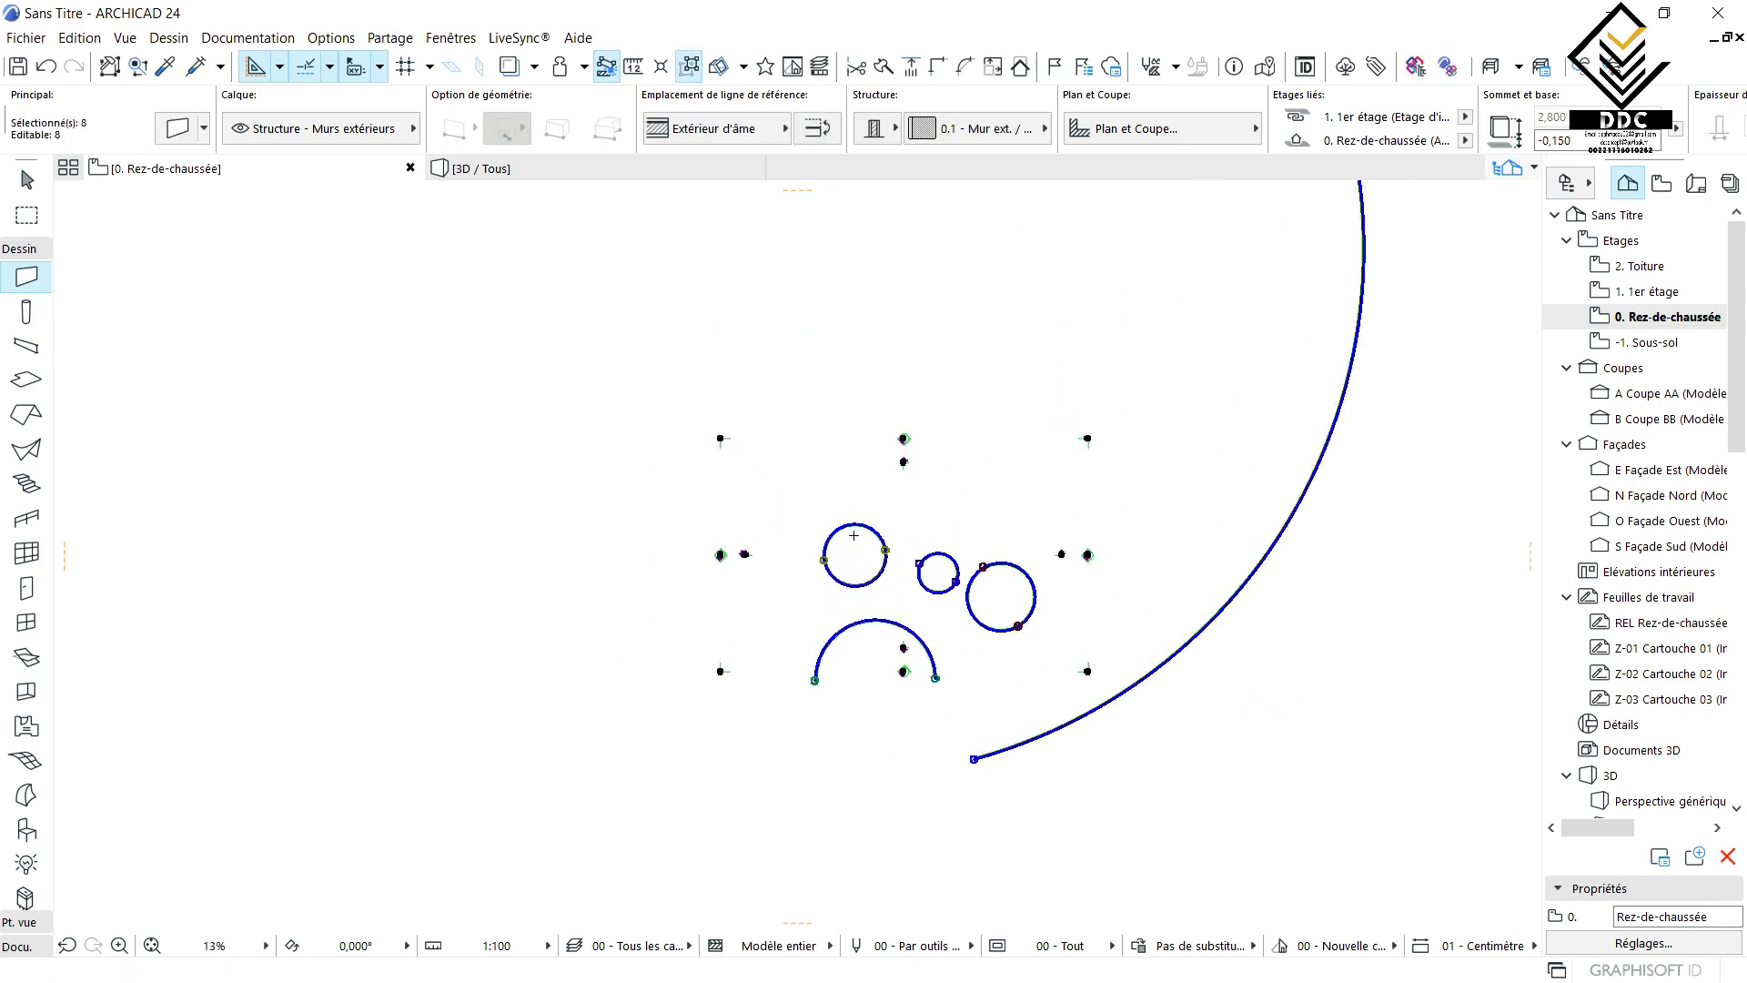
shift+click(1283, 628)
shift+click(1178, 410)
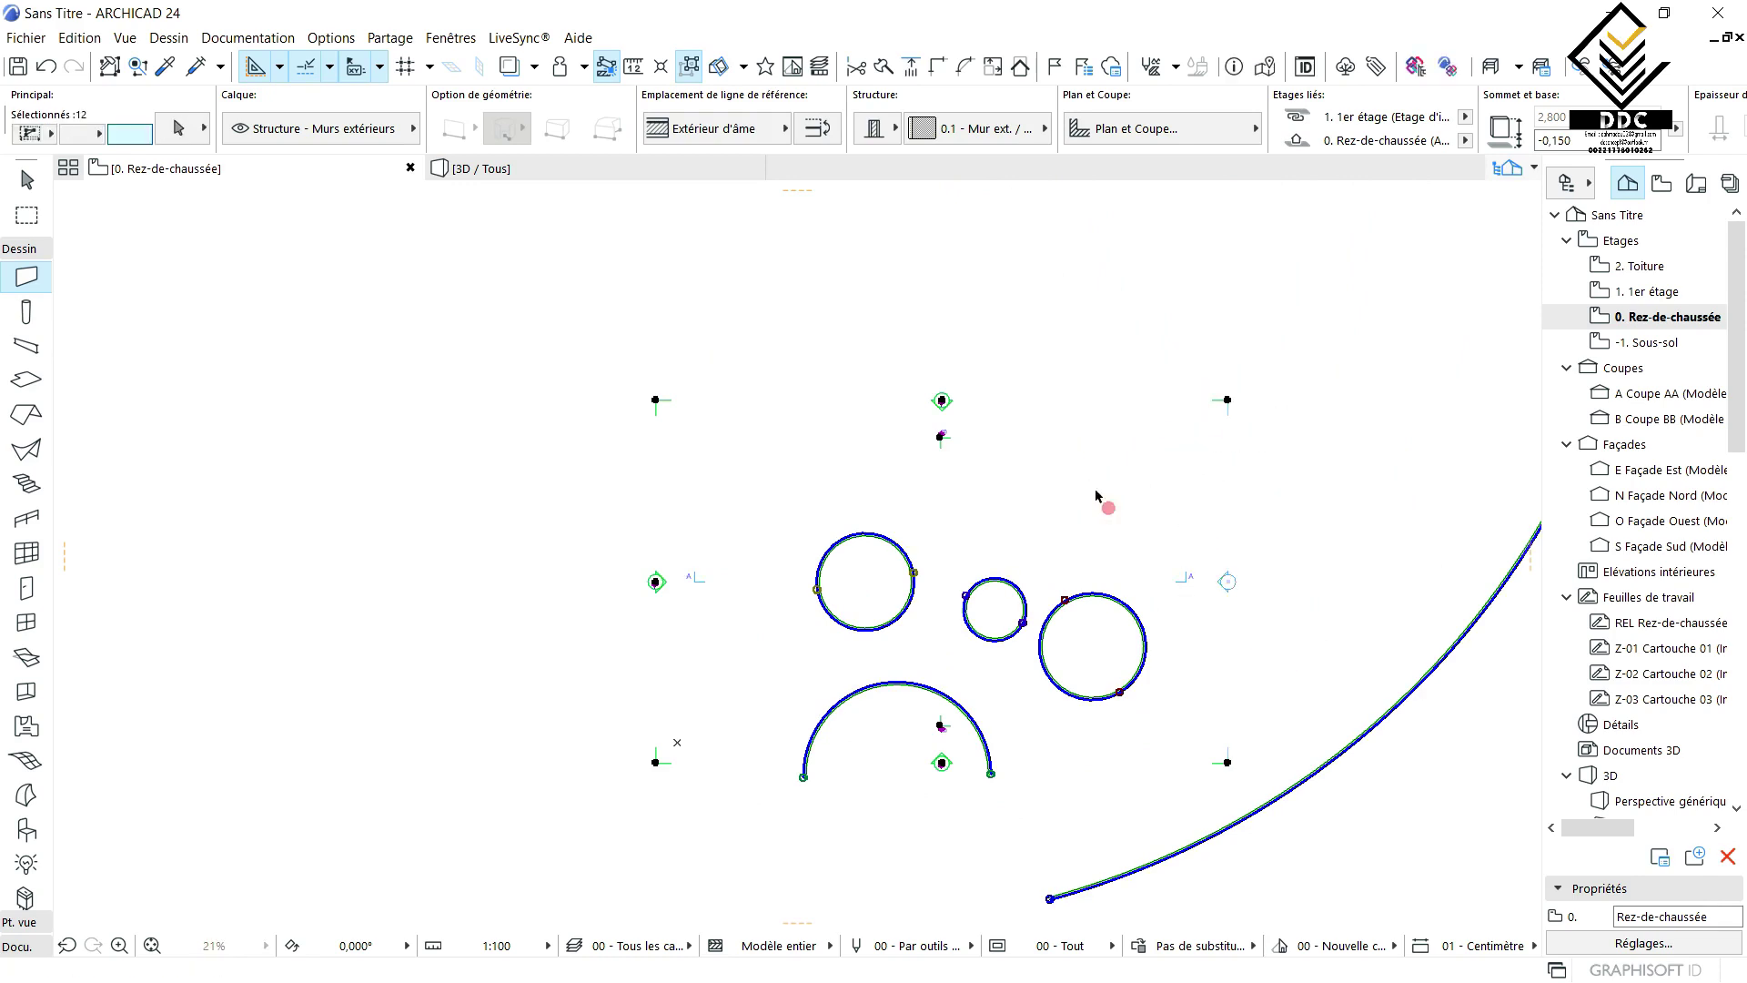
shift+click(827, 319)
scroll(706, 657, up, 4)
shift+click(726, 773)
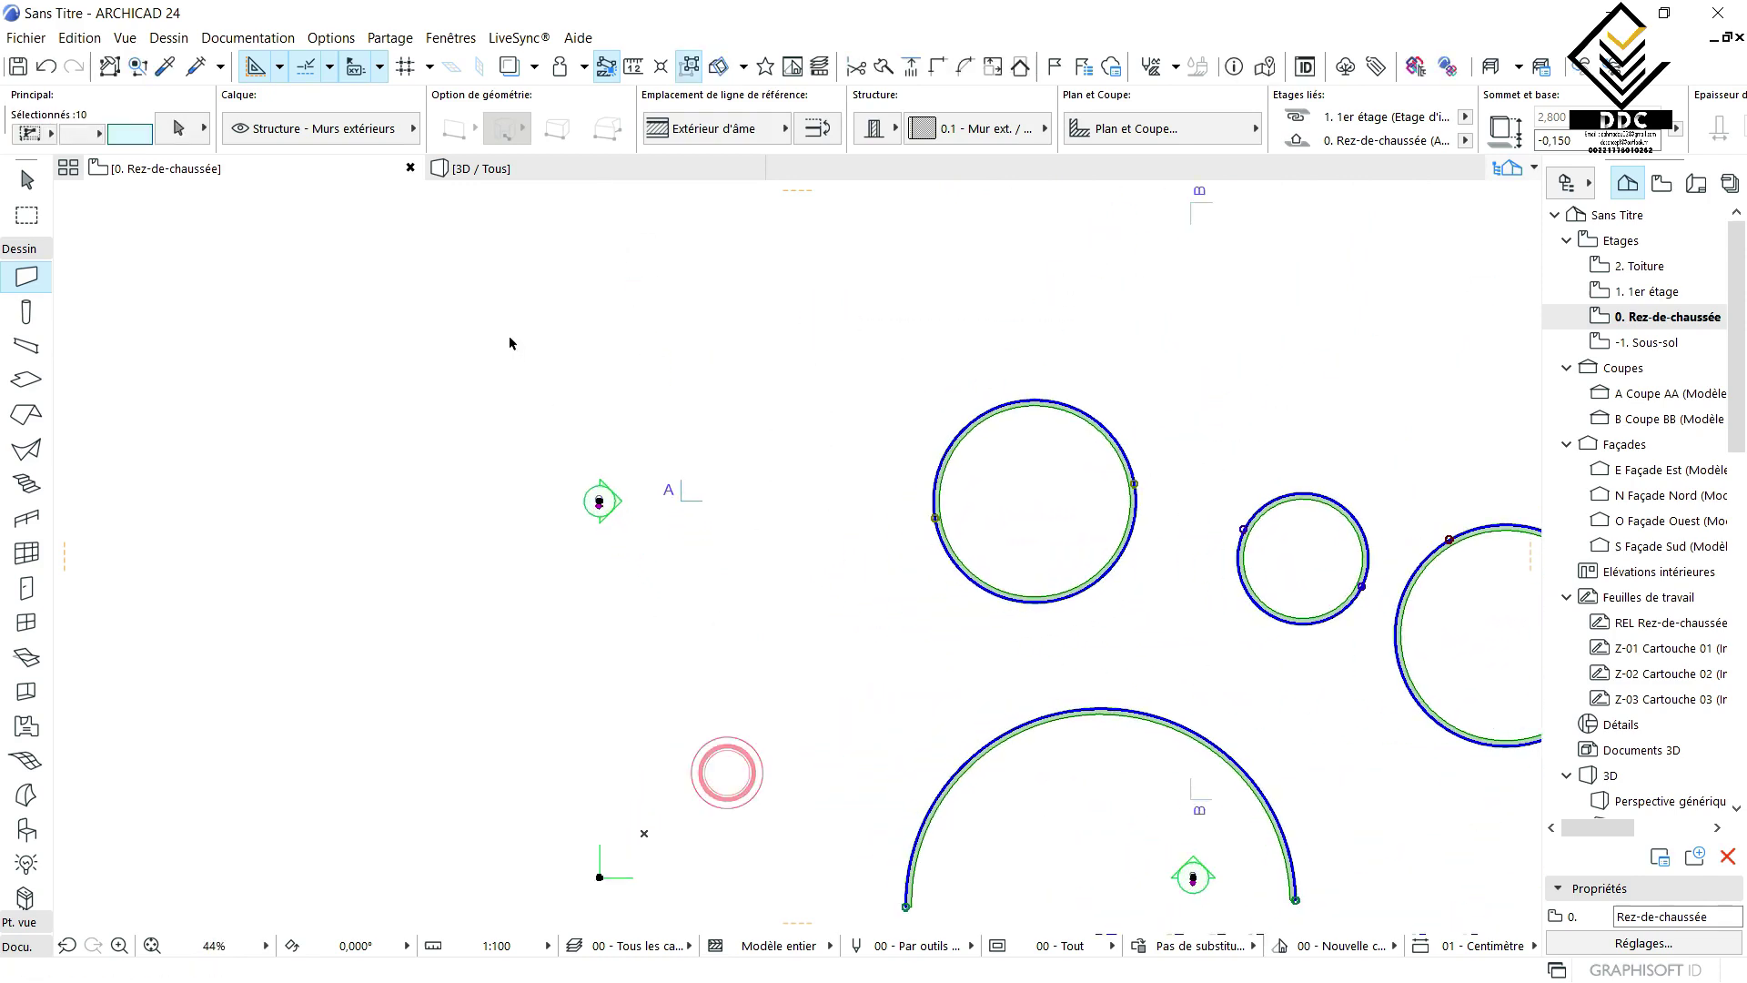
shift+click(672, 526)
key(Delete)
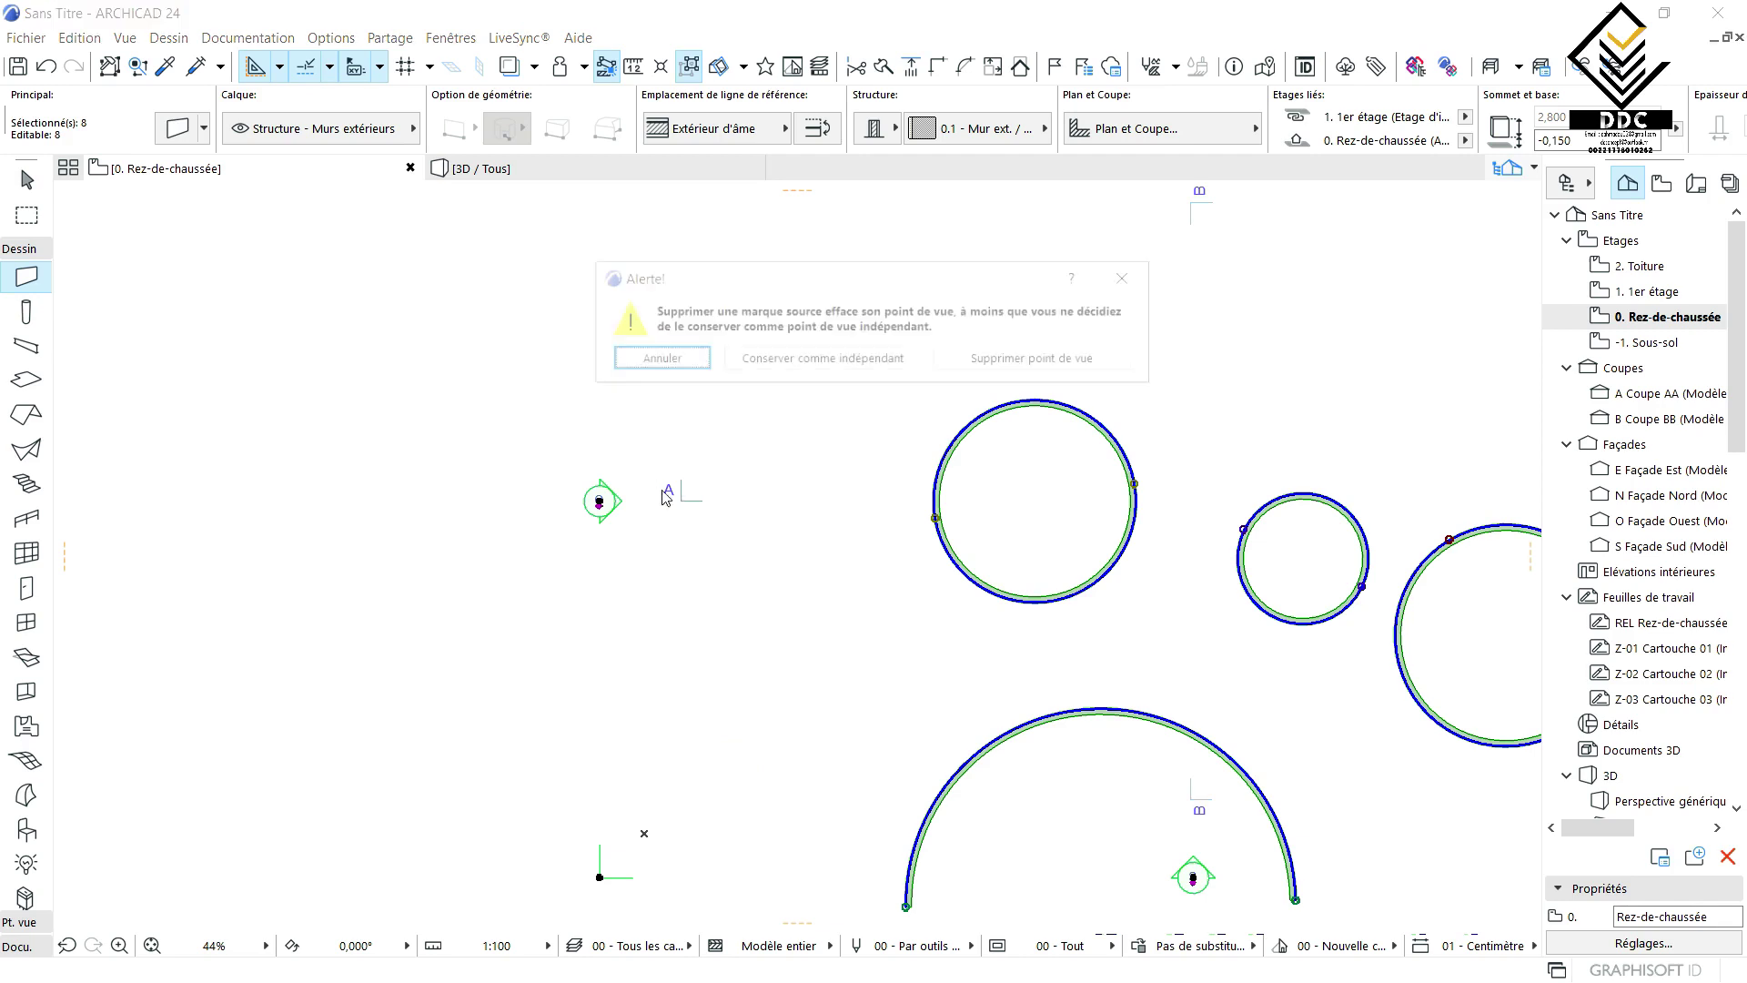
click(678, 362)
scroll(819, 510, down, 2)
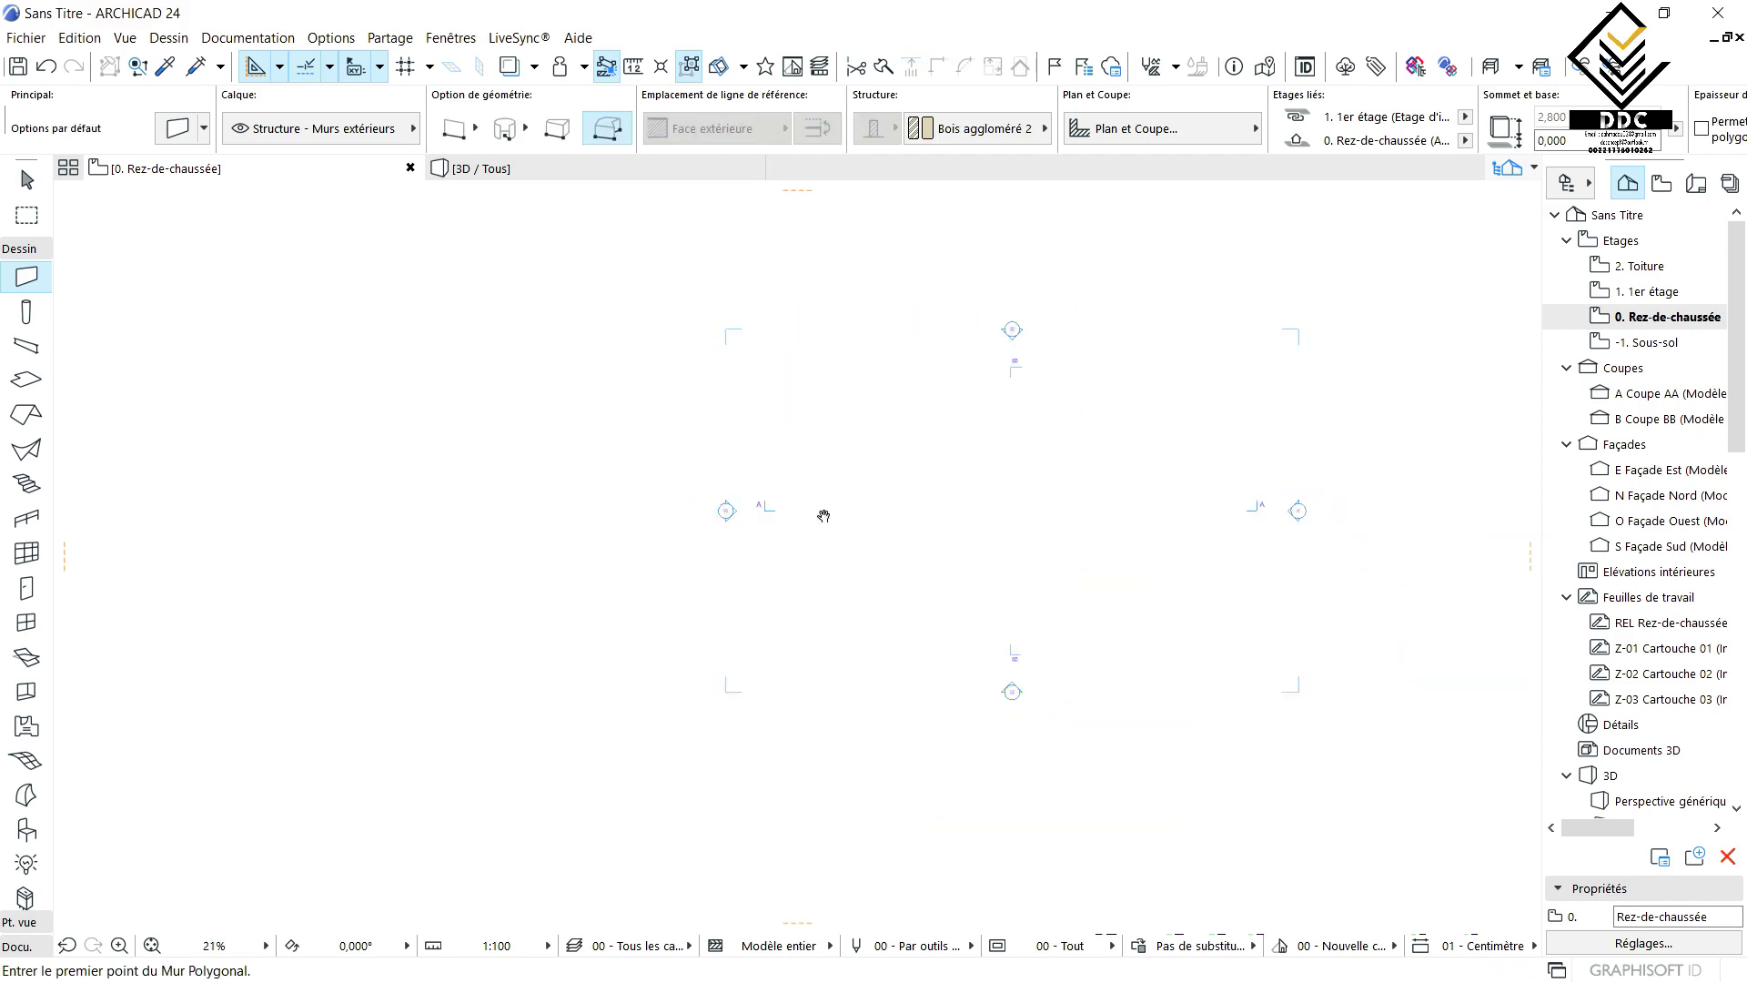
- Open the default wall settings and review the storeys offered for the wall's top link
scroll(751, 455, up, 1)
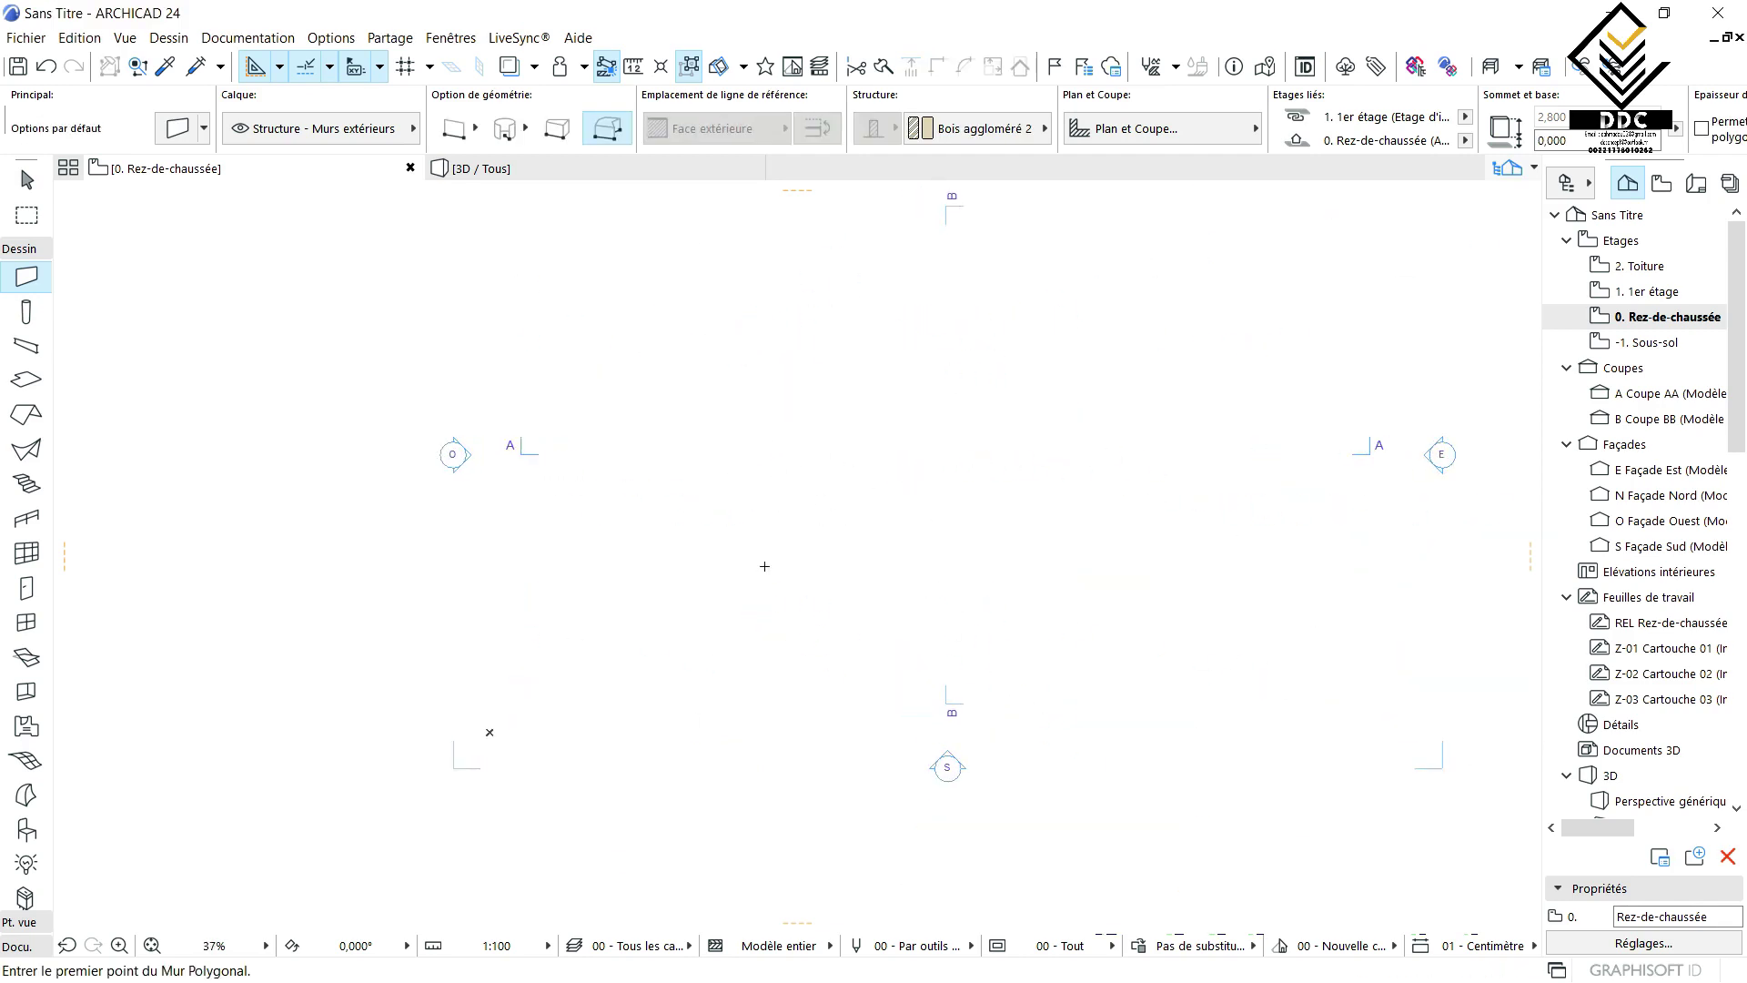
scroll(787, 564, down, 1)
scroll(946, 369, down, 3)
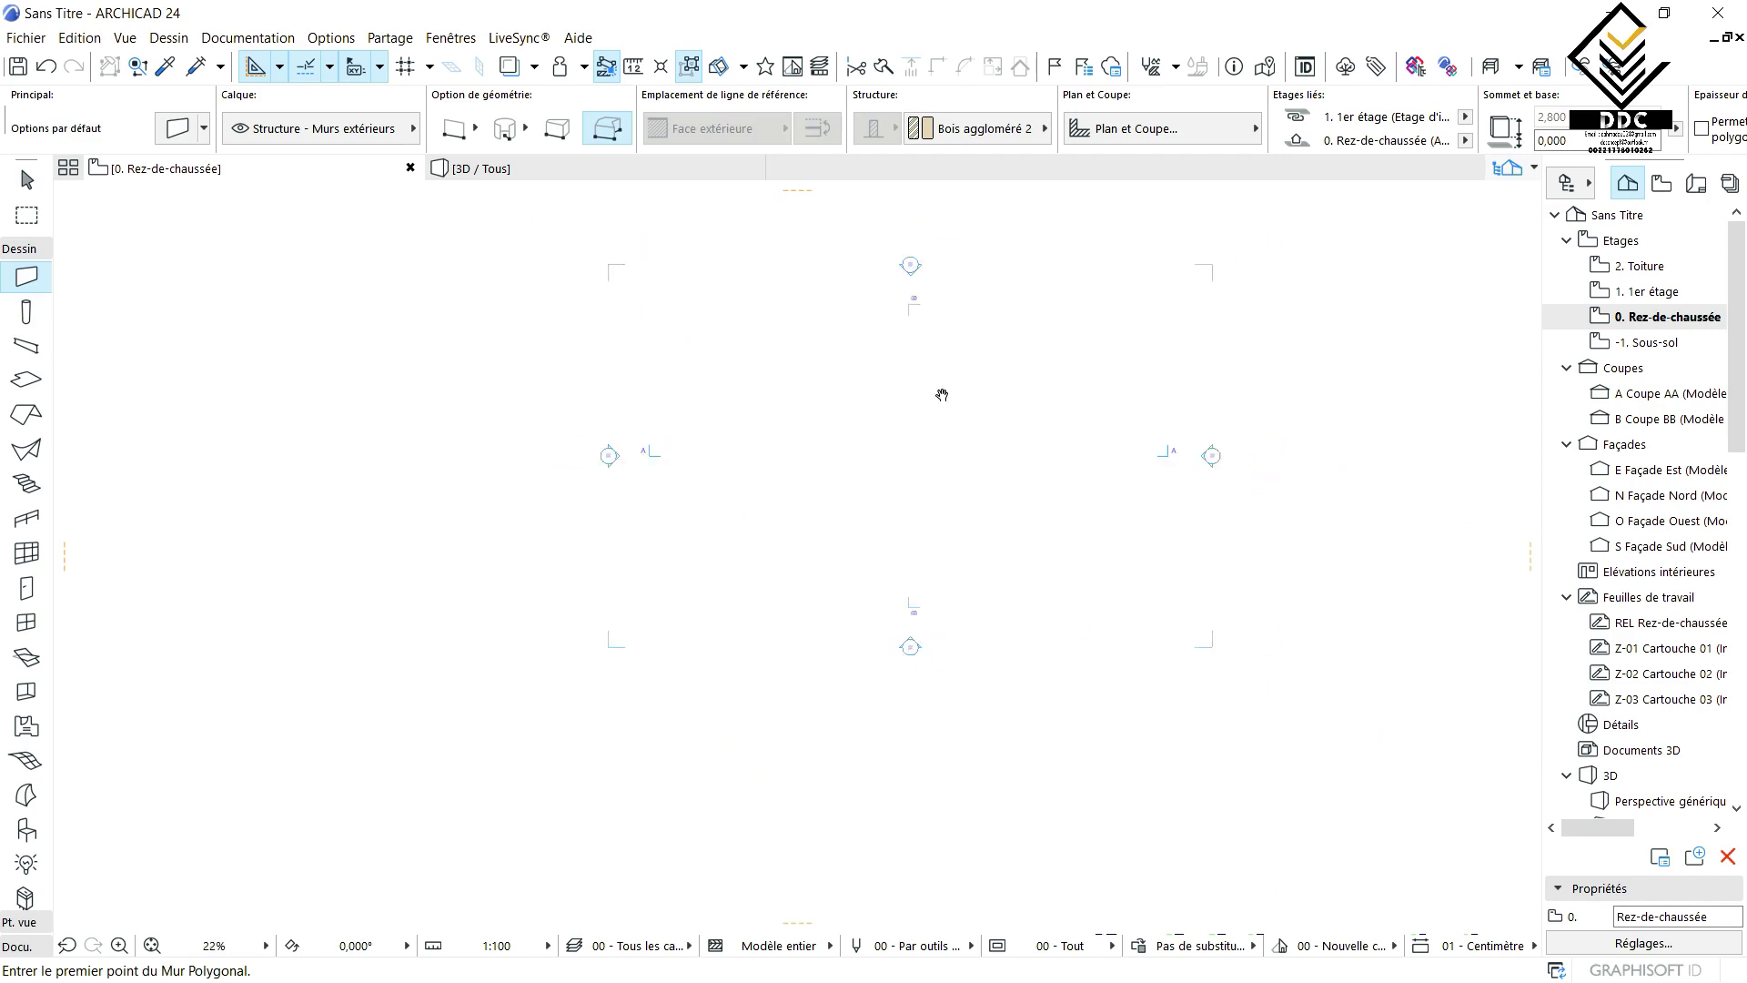
middle_drag(940, 394, 880, 445)
scroll(877, 441, up, 4)
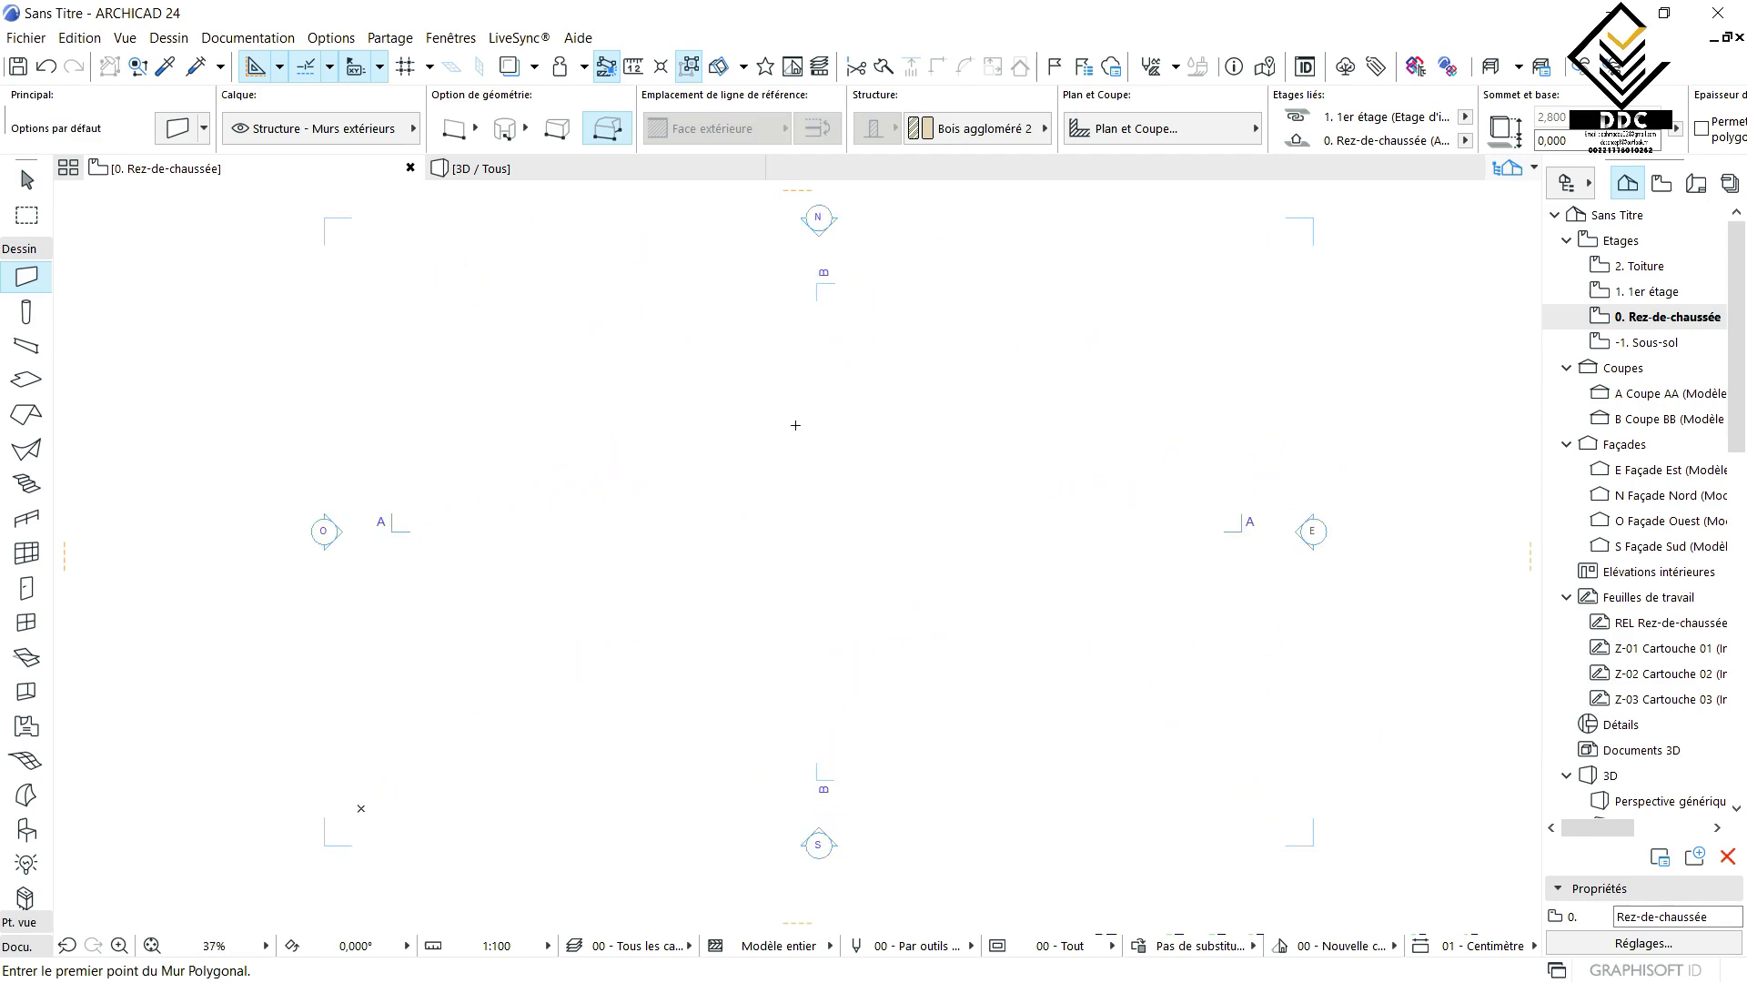
double_click(16, 284)
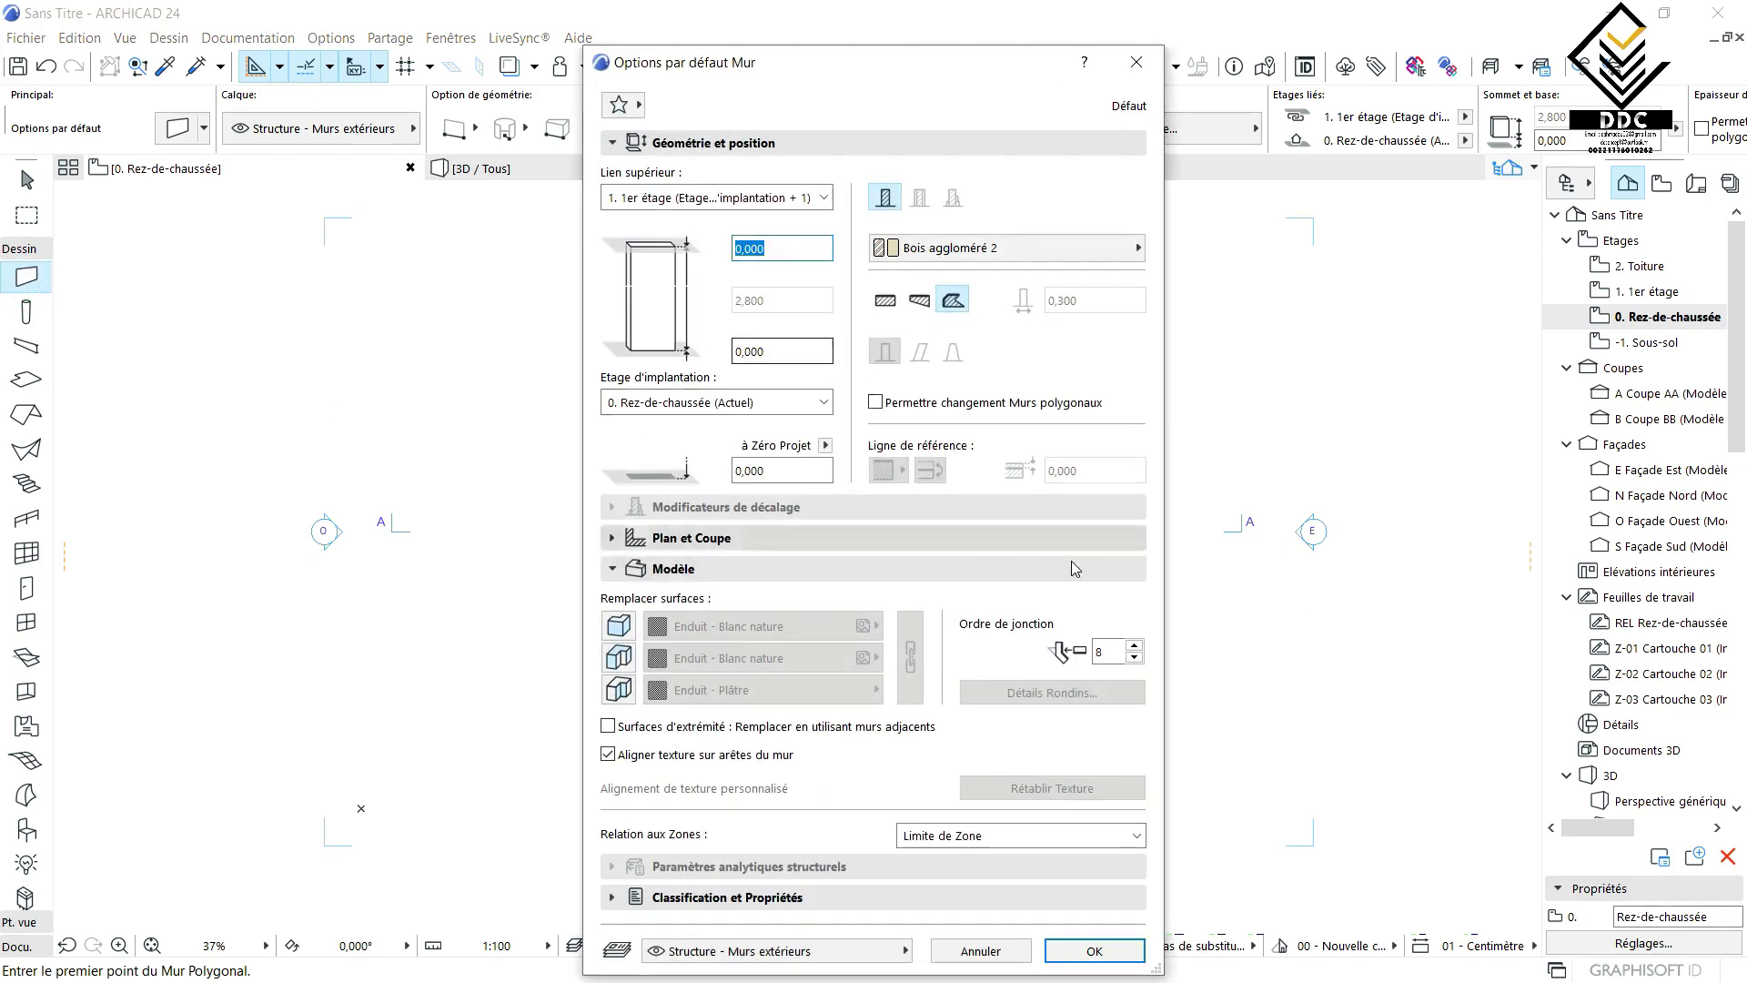
click(824, 198)
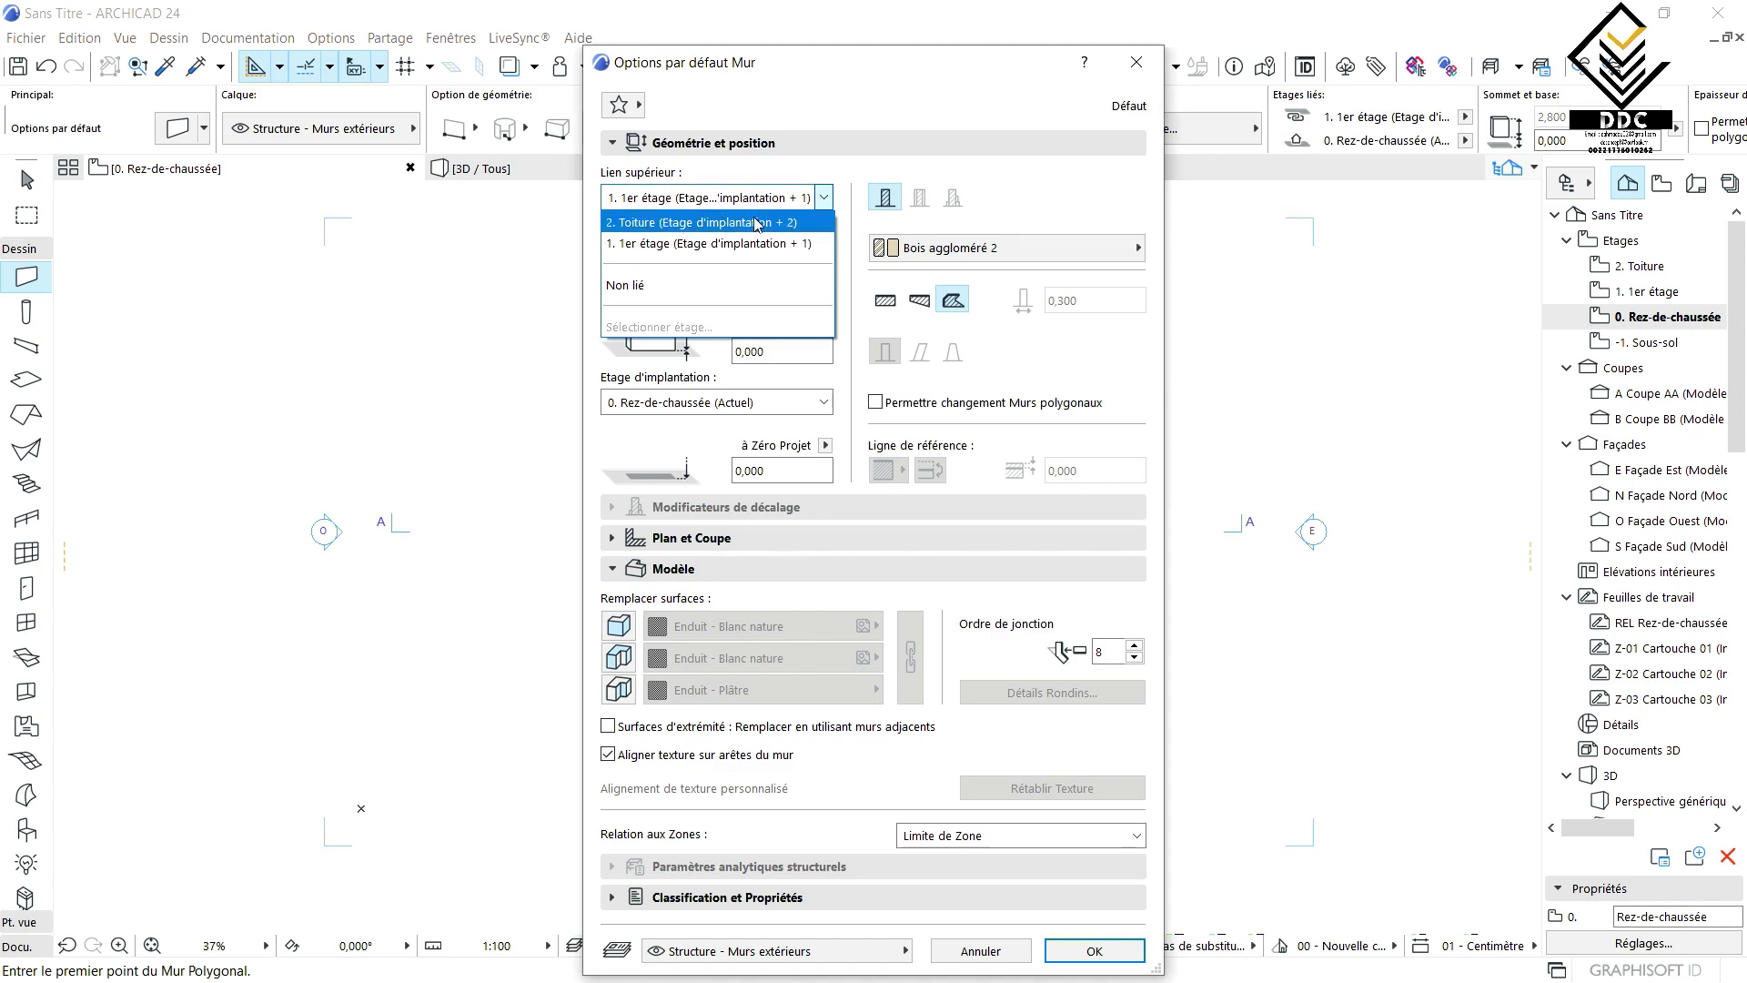
click(713, 389)
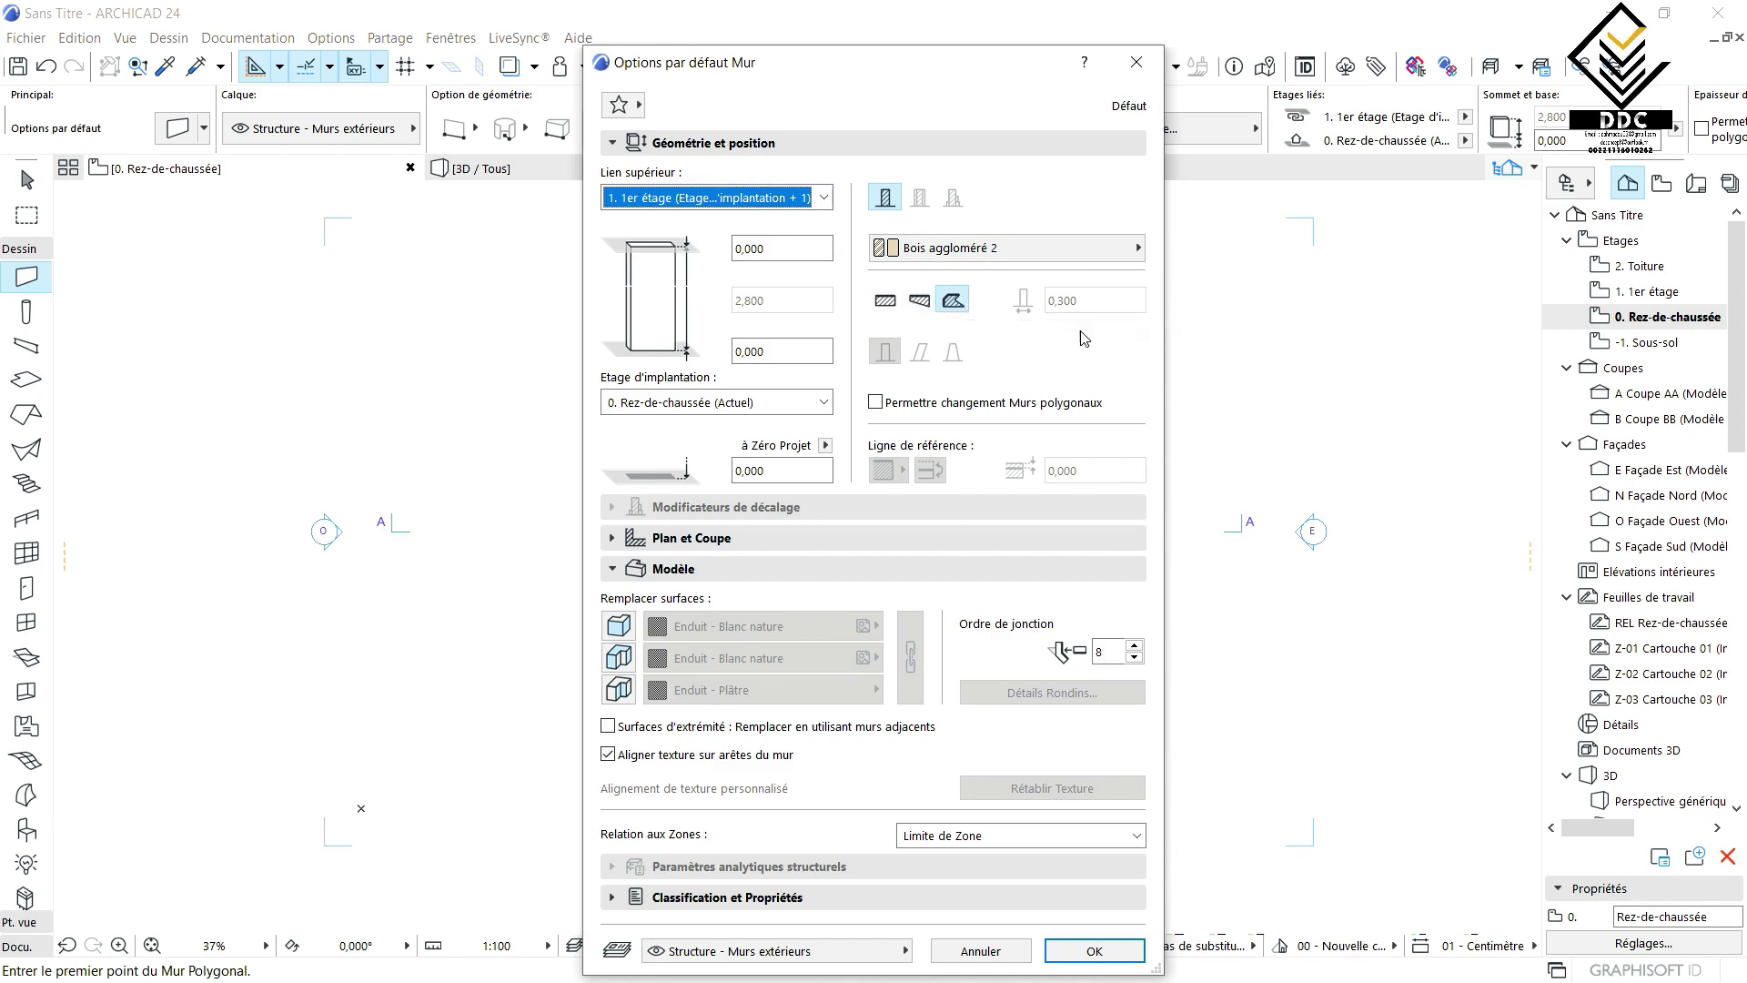
- Set the default wall to straight geometry with a vertical profile, comparing the slanted and double-slanted profiles
click(882, 302)
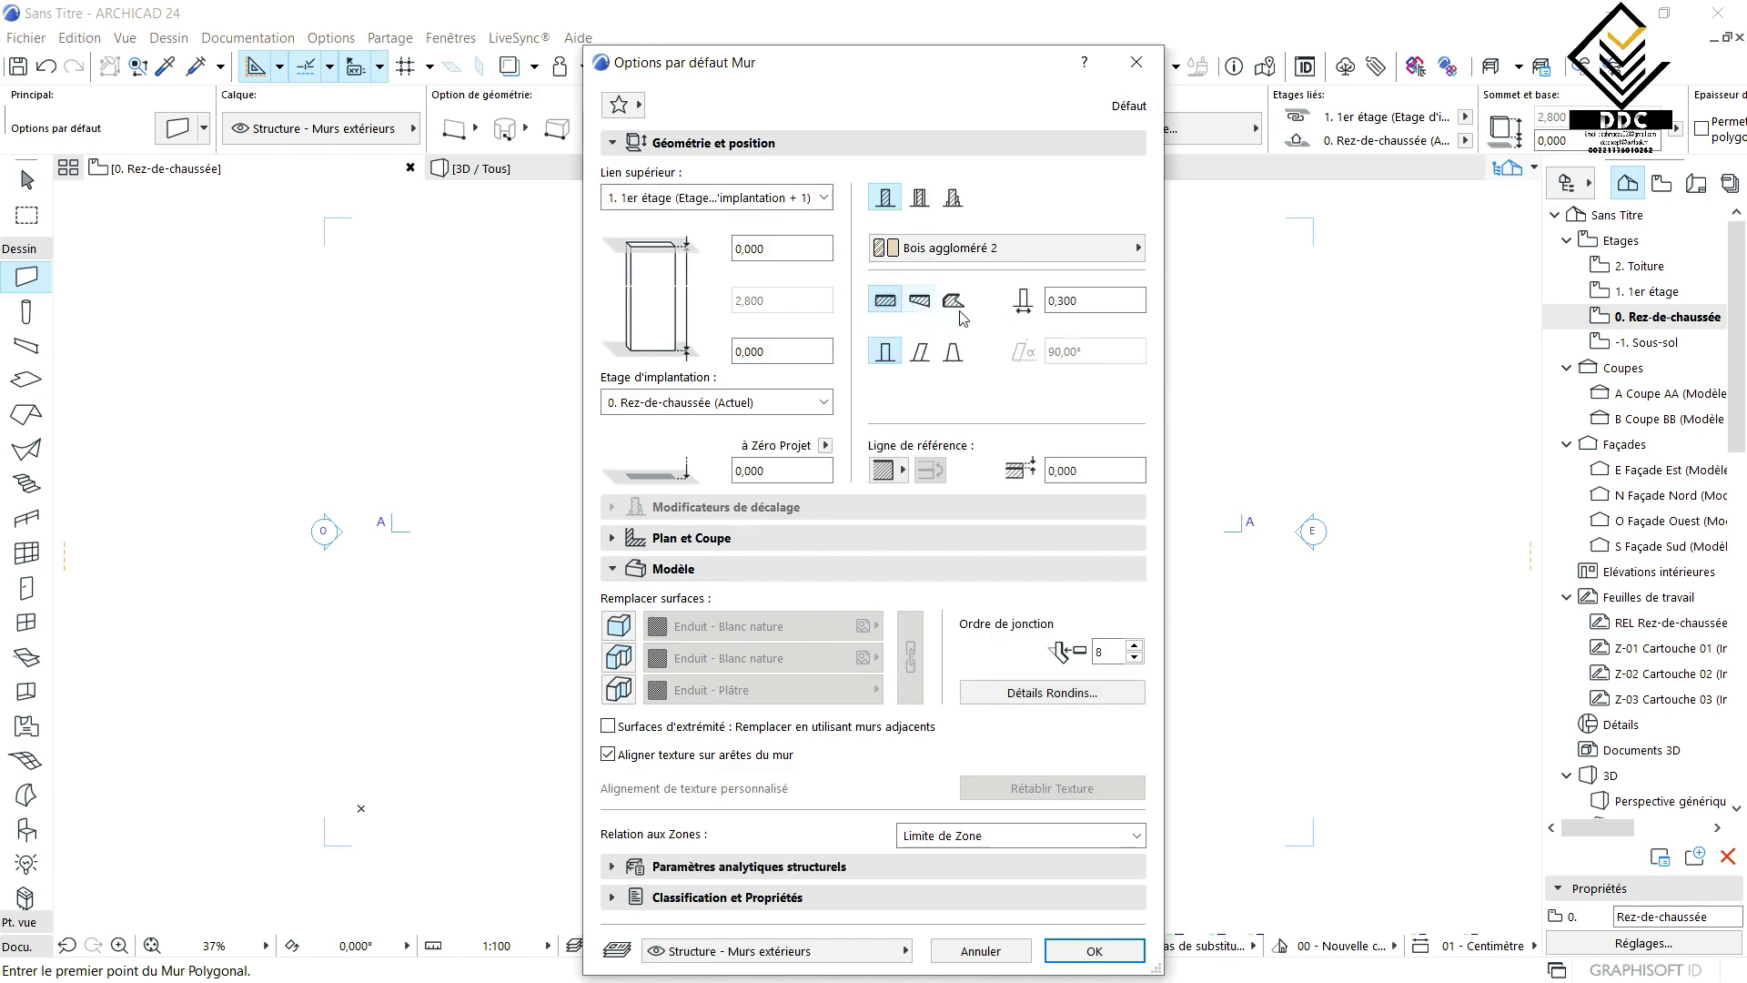
double_click(1086, 301)
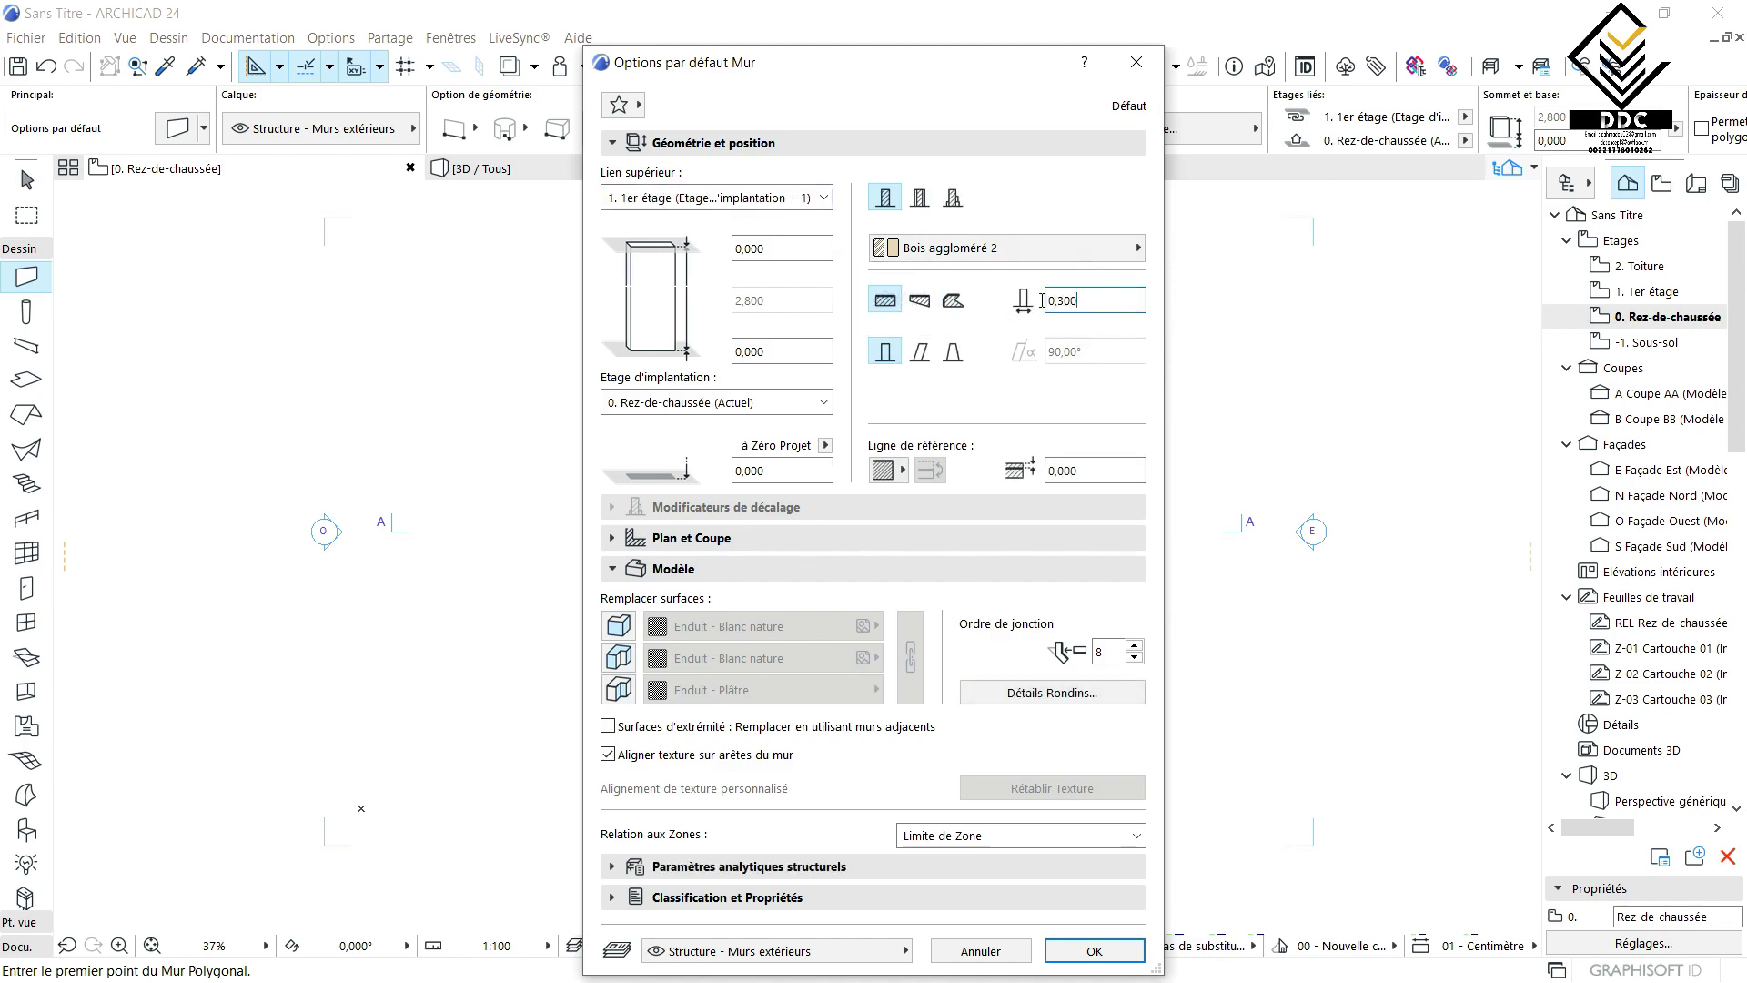
click(919, 352)
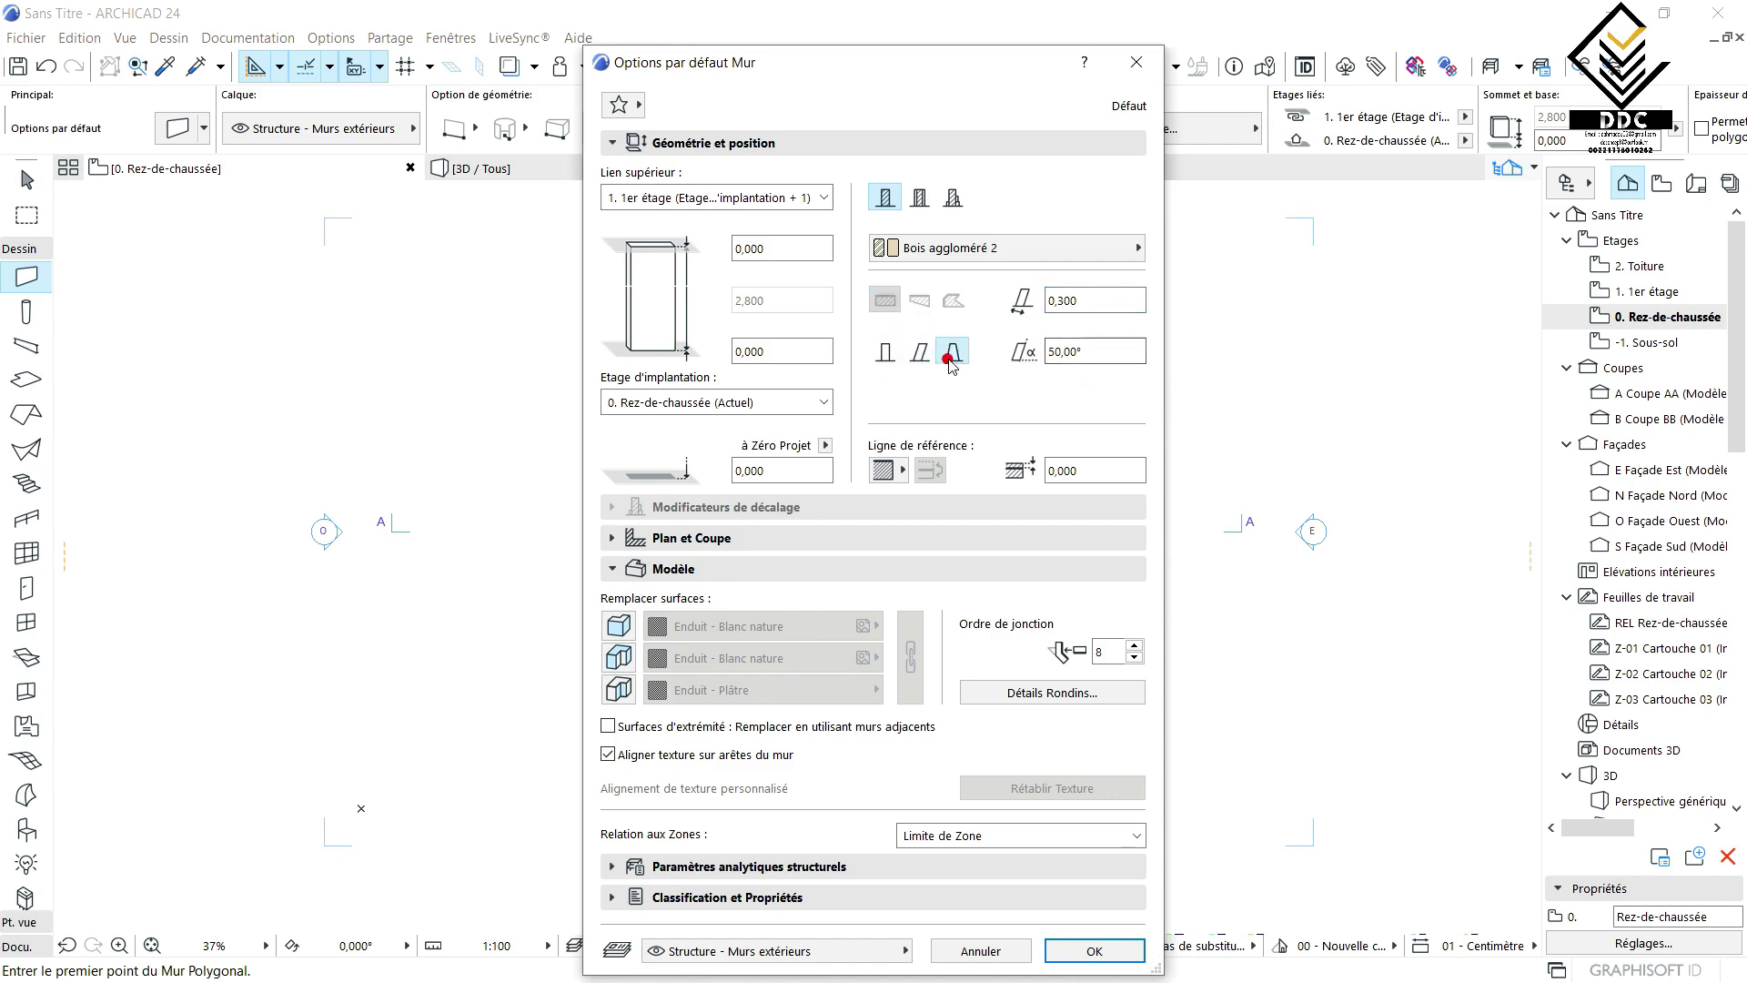
click(953, 351)
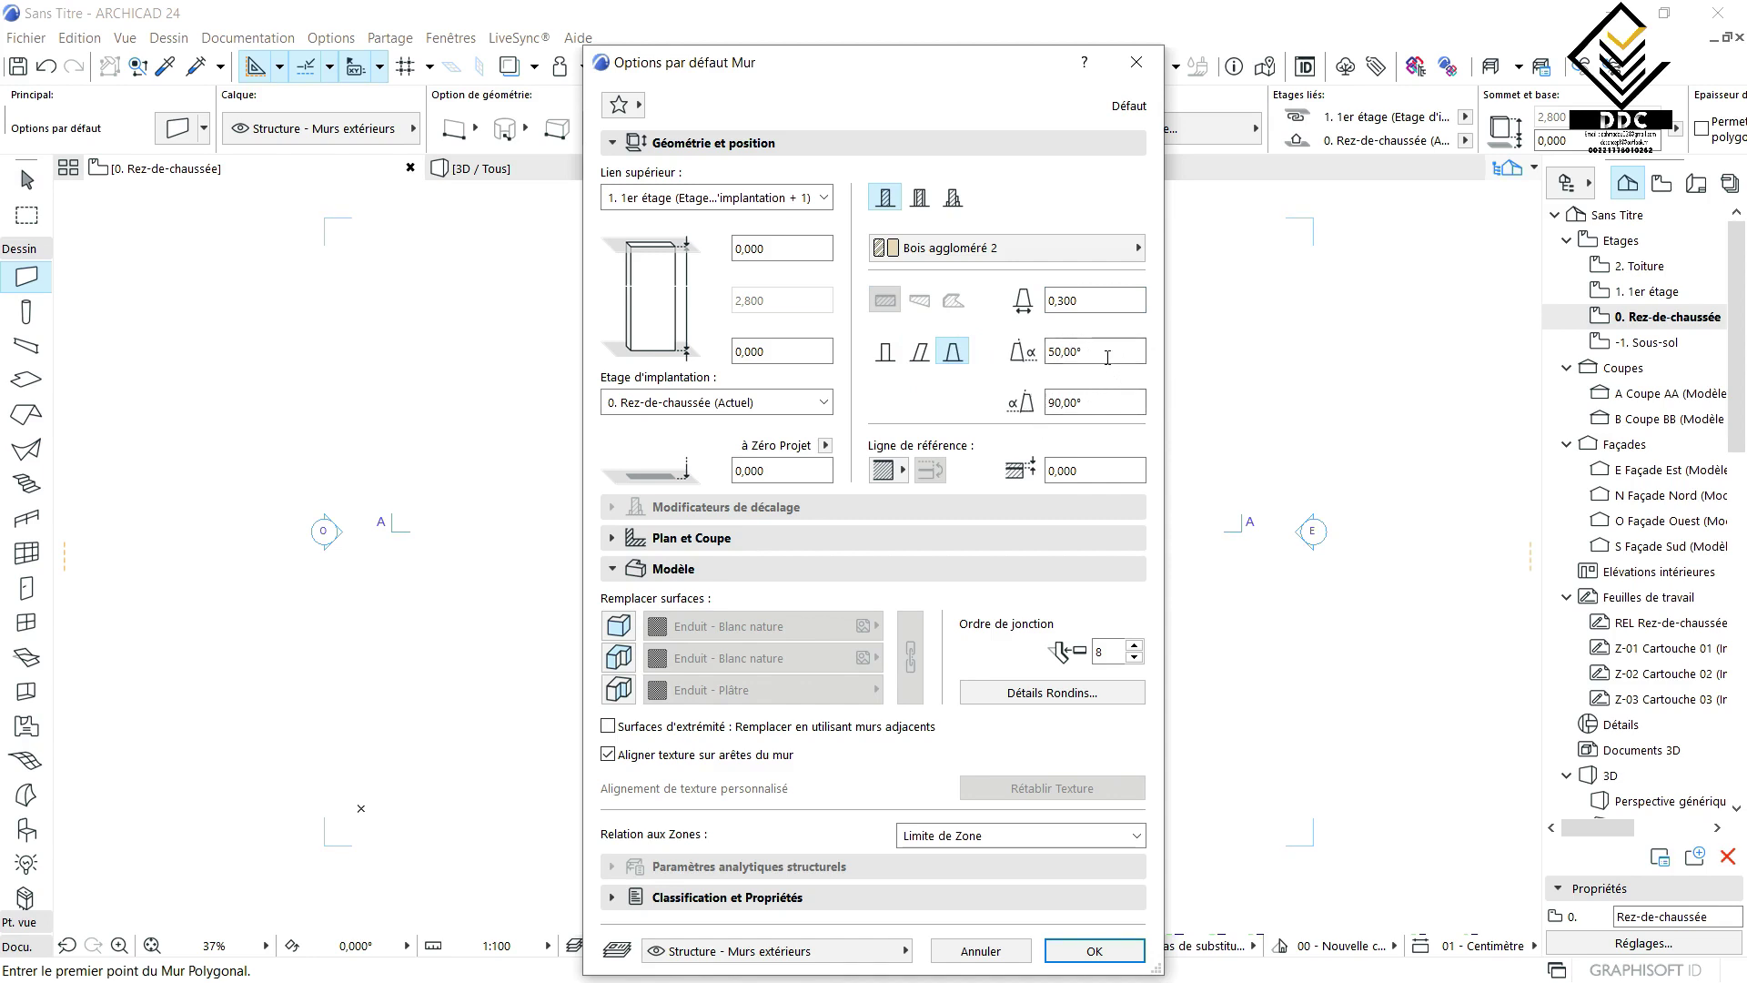
click(884, 353)
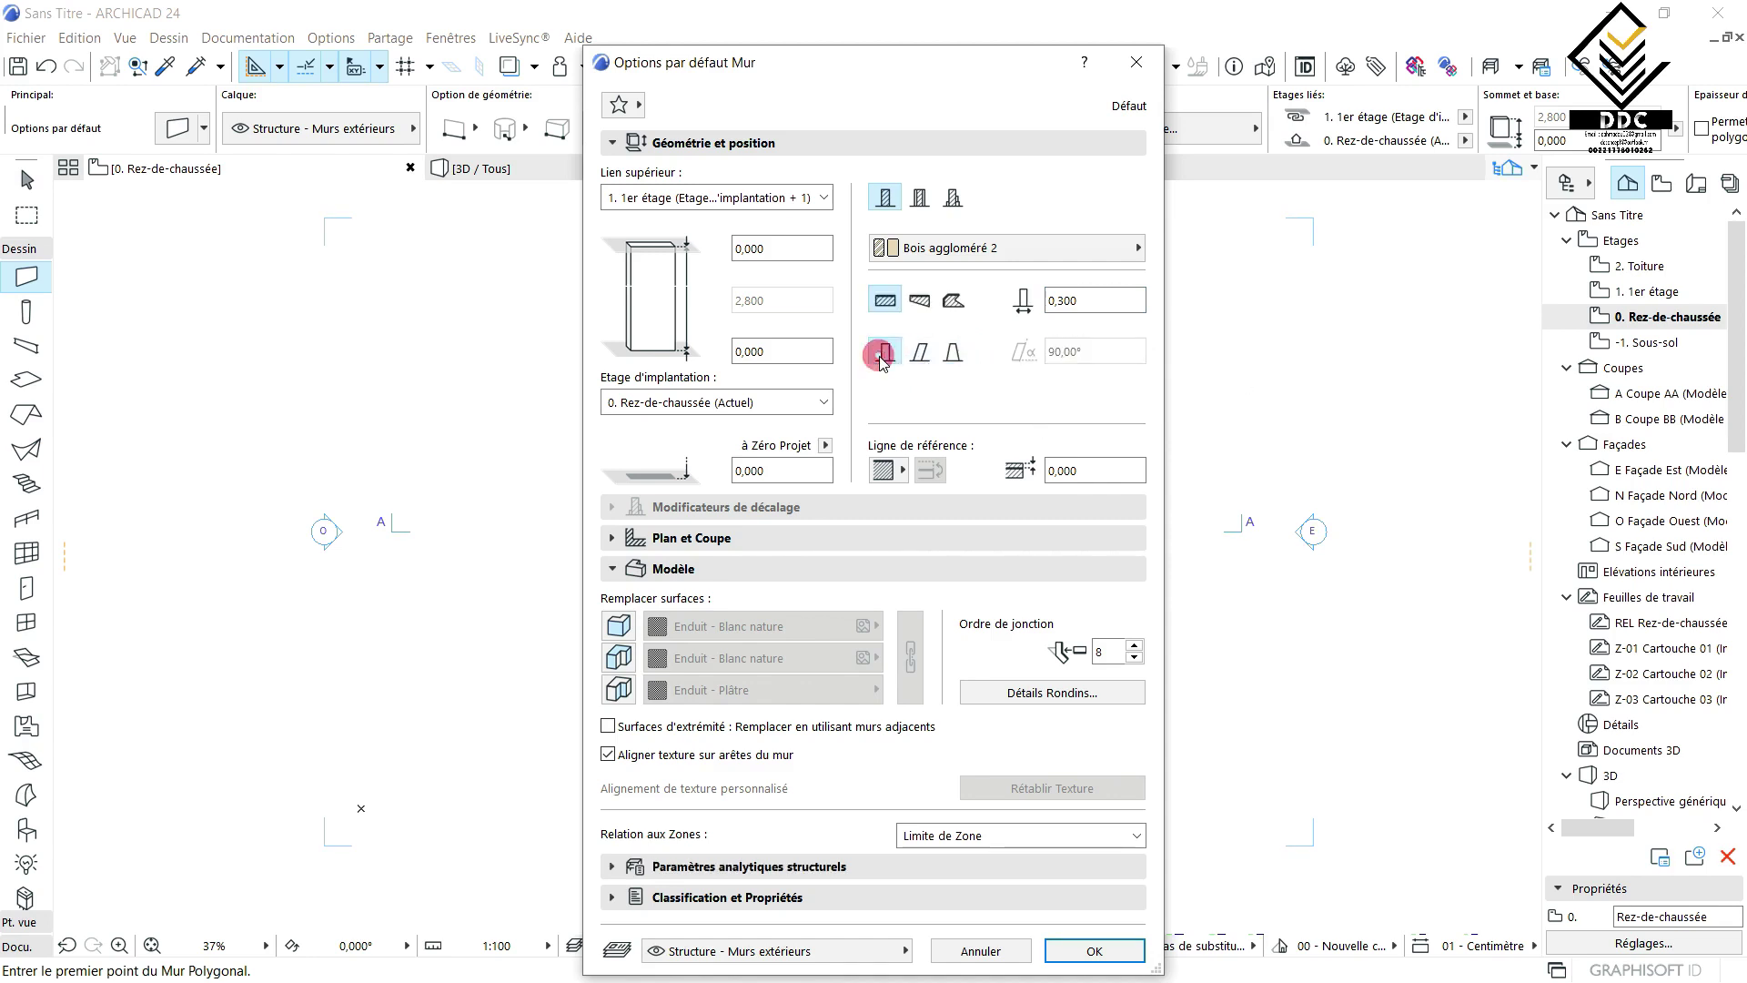
click(1088, 949)
click(1121, 954)
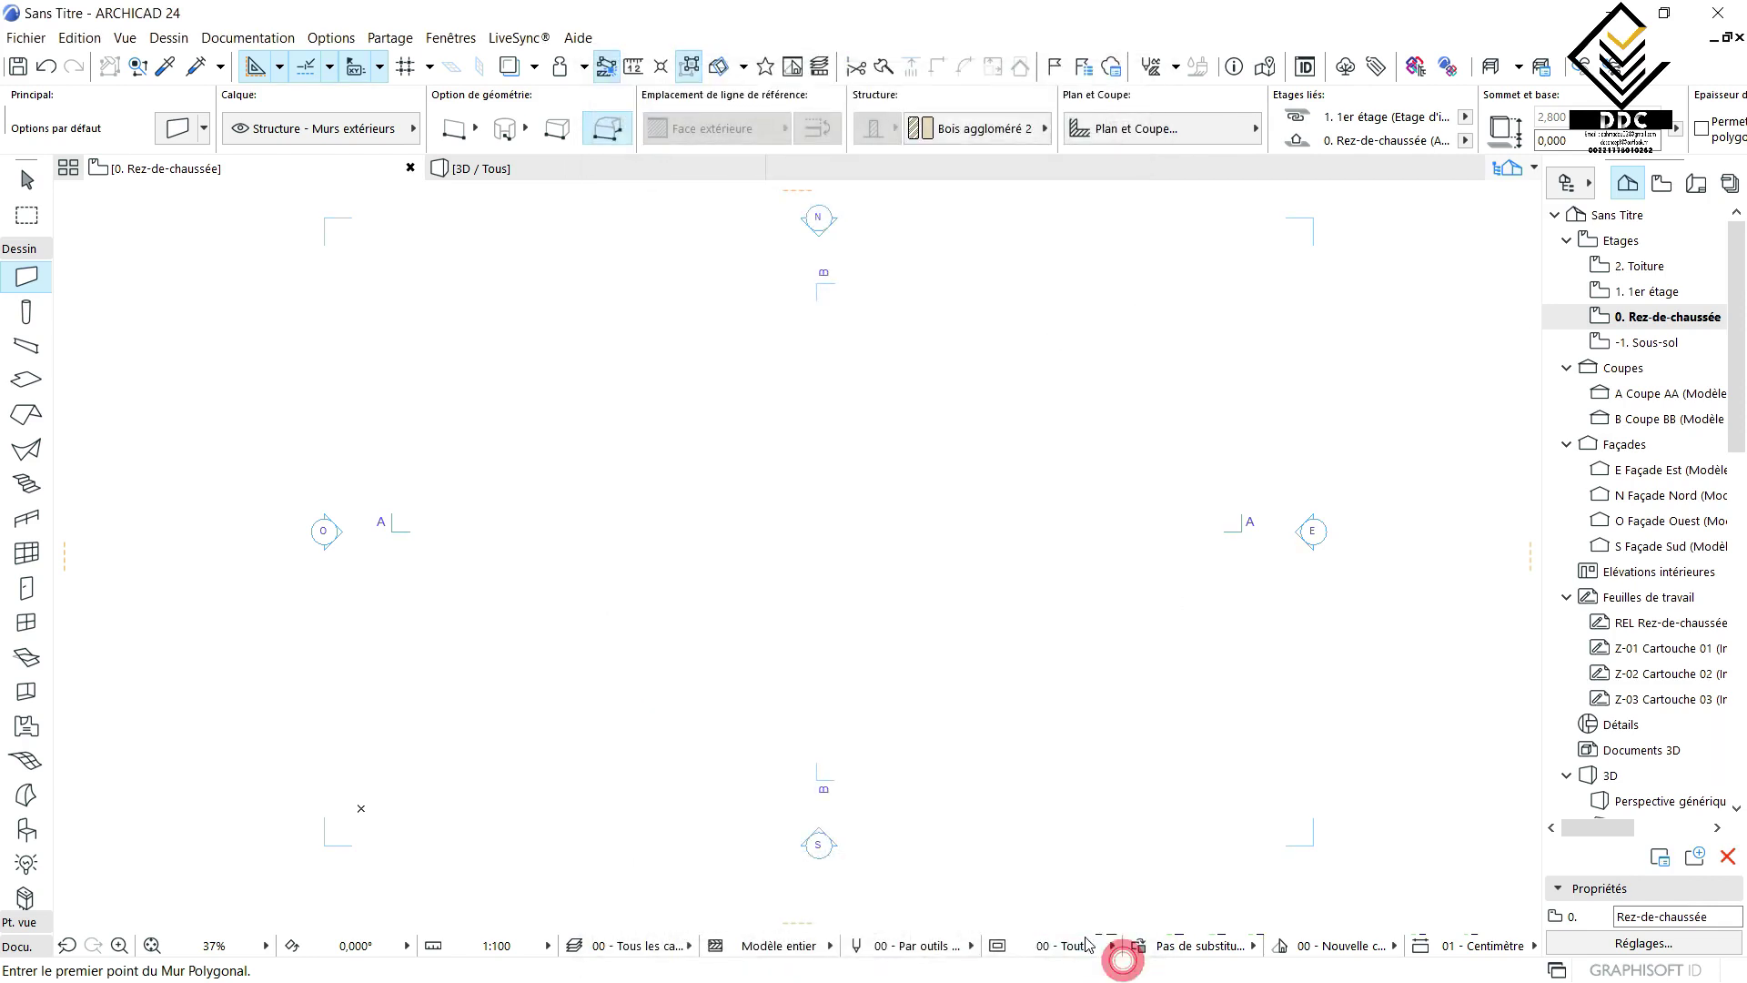
- Draw a straight wall about 15 m long at 90° on the plan, between the elevation markers
click(616, 676)
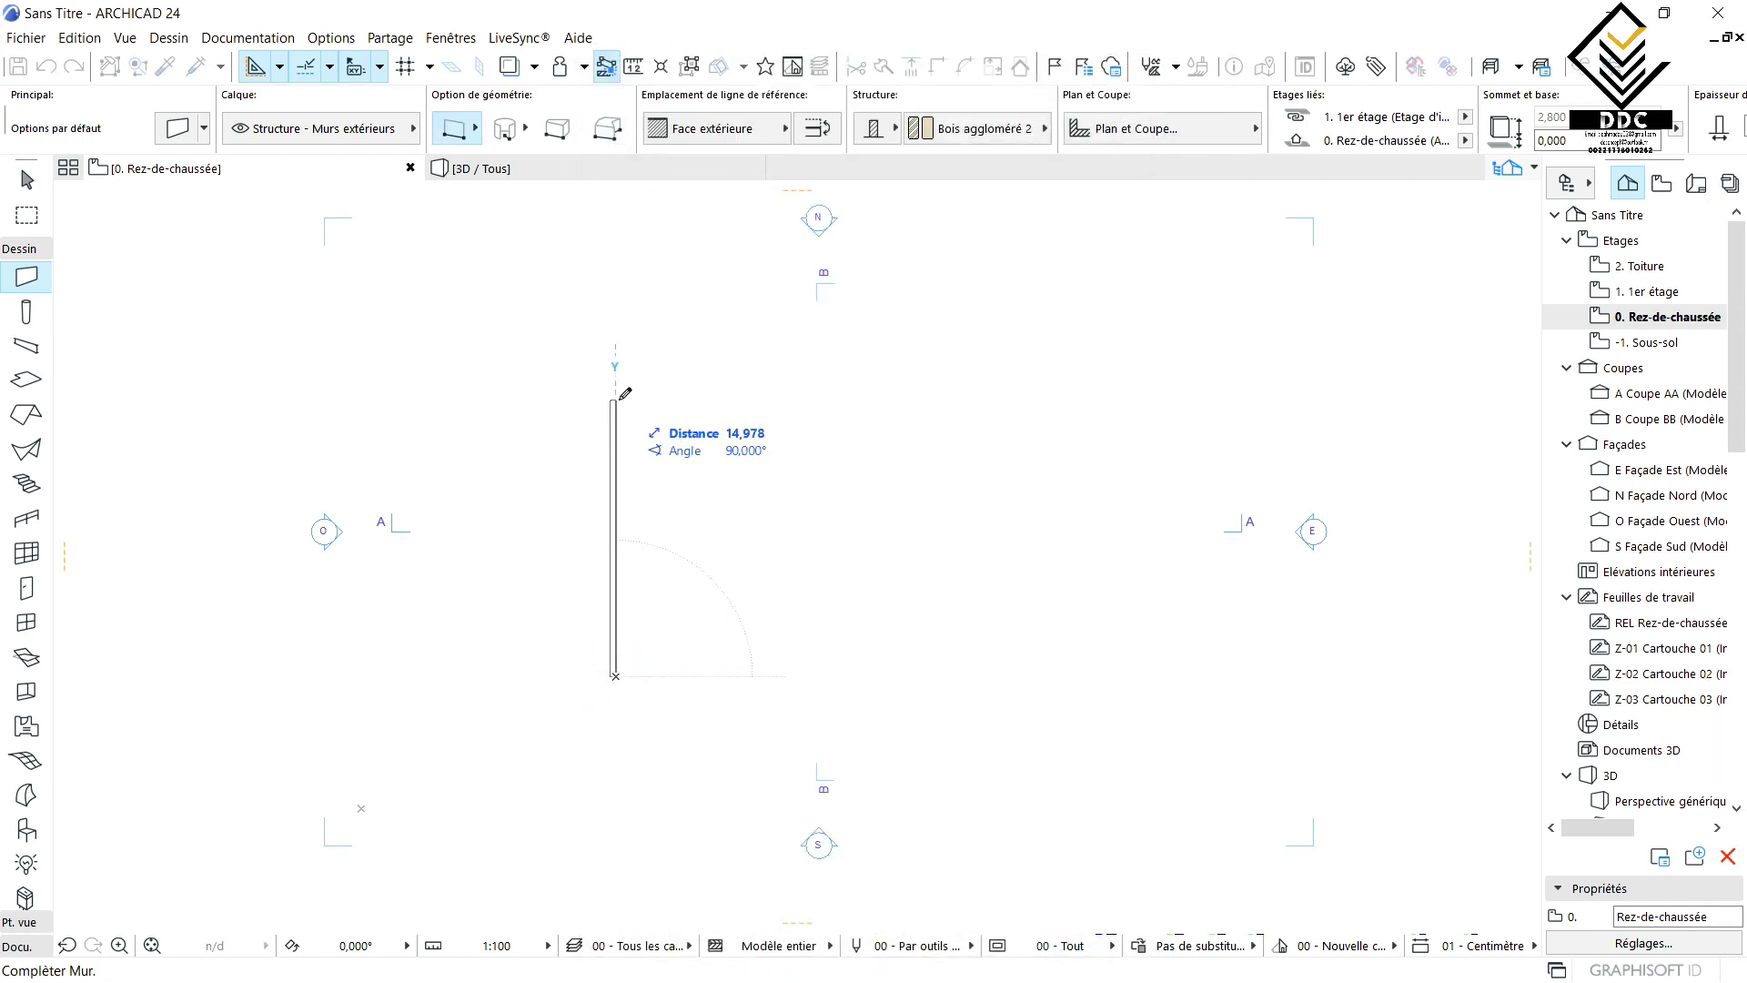
click(613, 401)
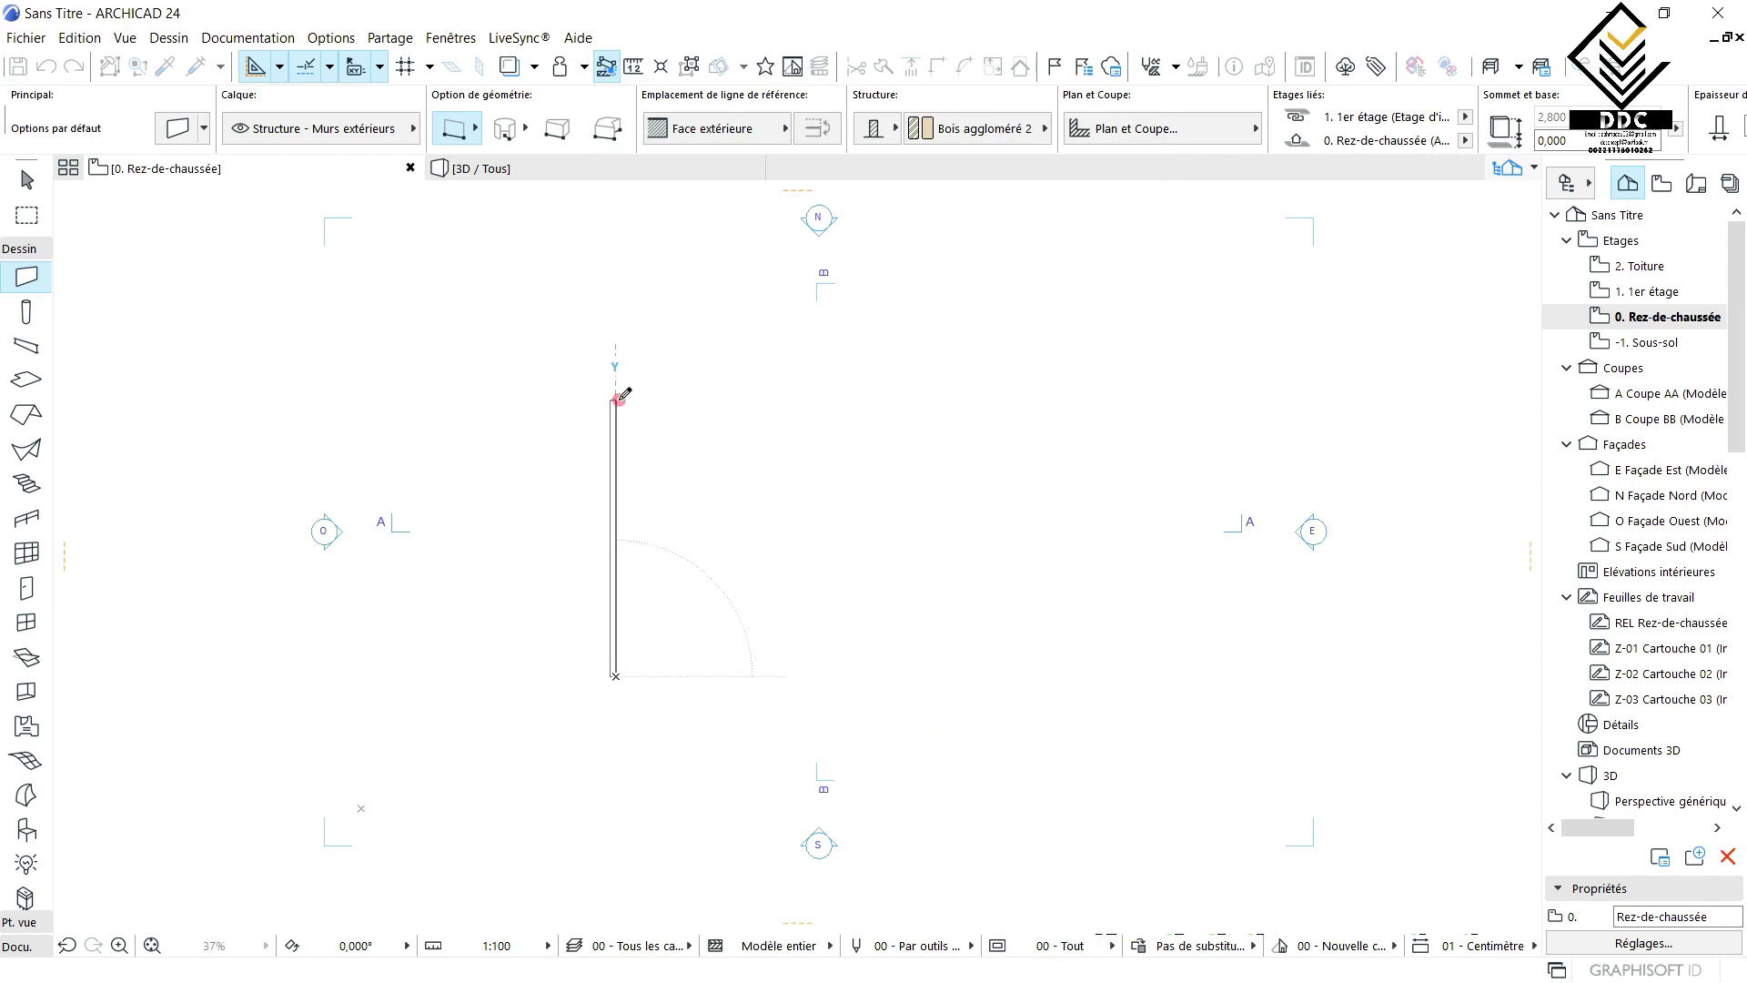
- Set the default wall to a slanted profile and adjust its slant angle
double_click(27, 278)
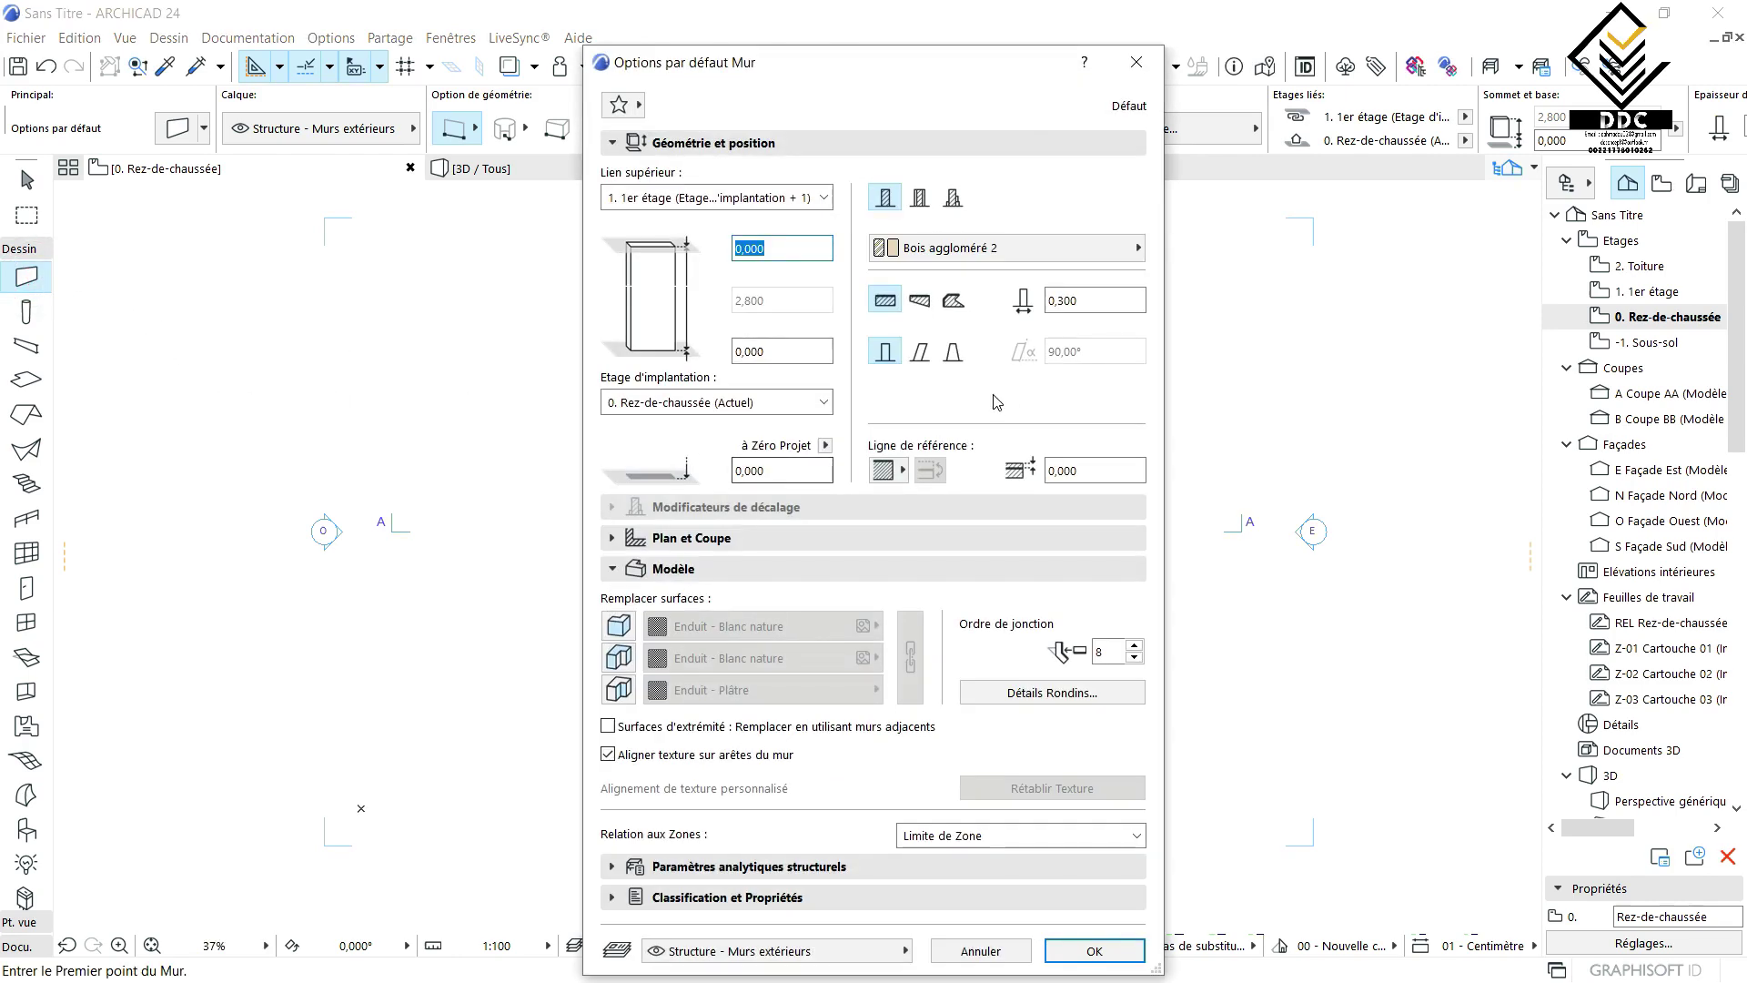
click(920, 351)
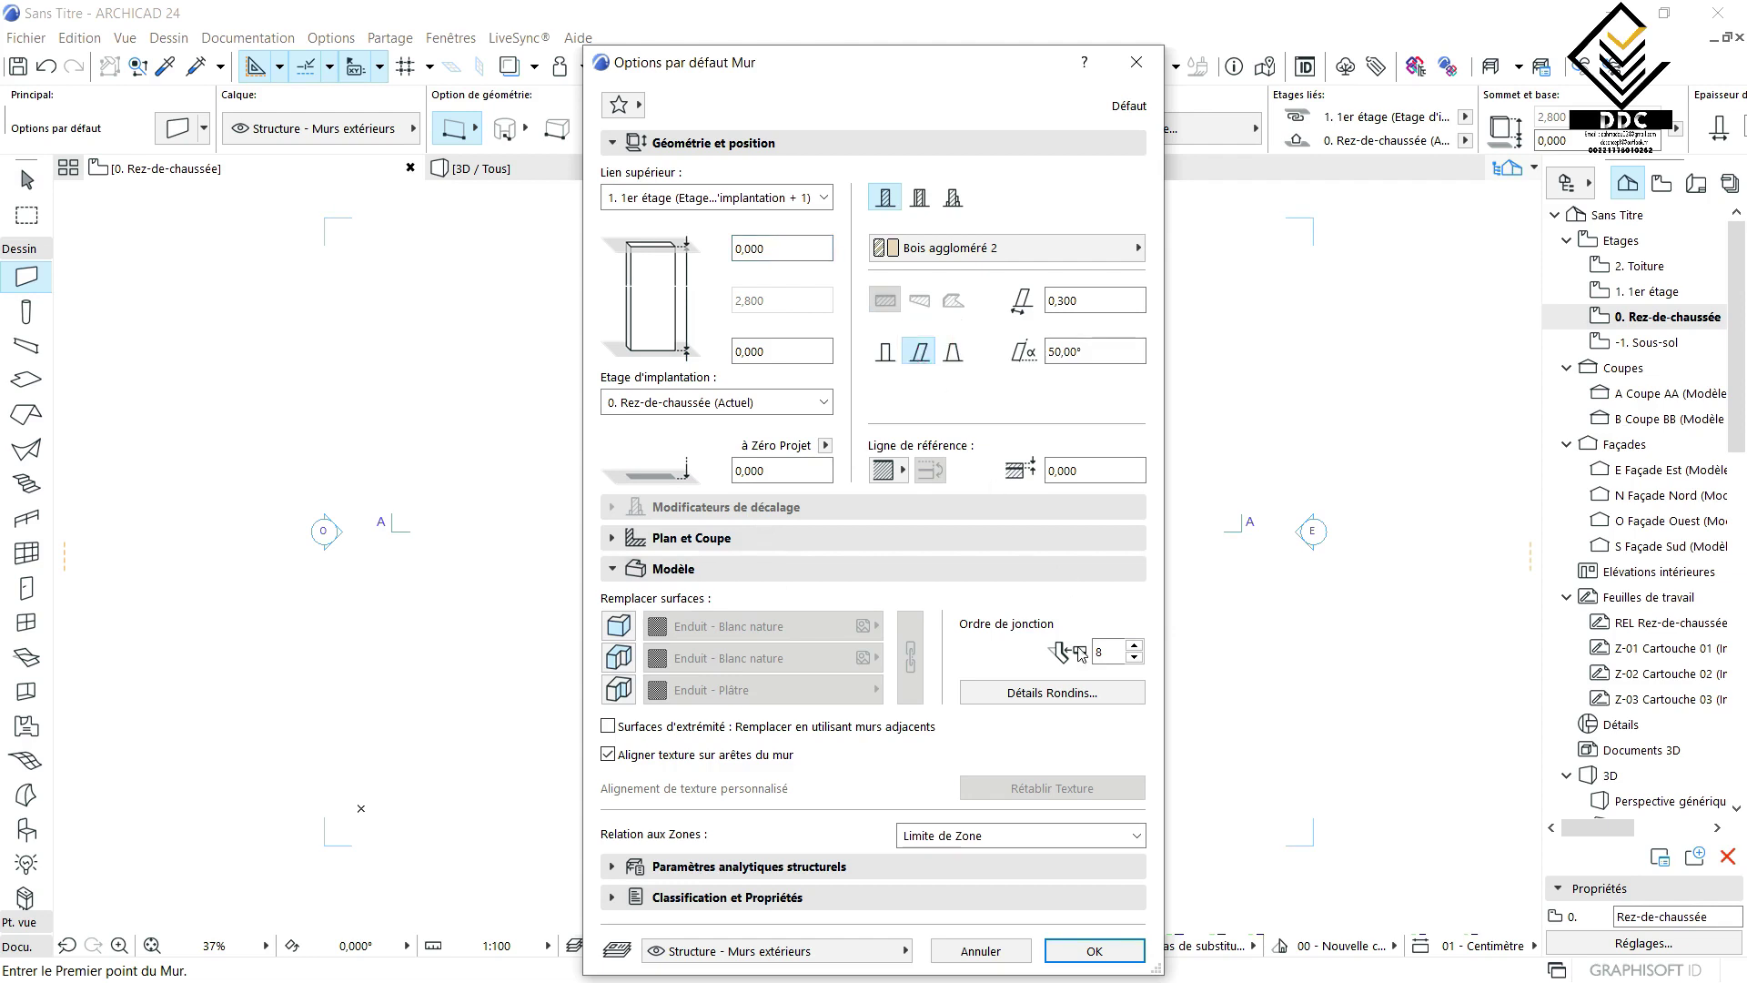
double_click(1120, 352)
click(1092, 950)
- Draw a straight slanted wall about 15 m long at 90° on the plan, beside the vertical wall
scroll(871, 641, up, 2)
scroll(871, 641, up, 2)
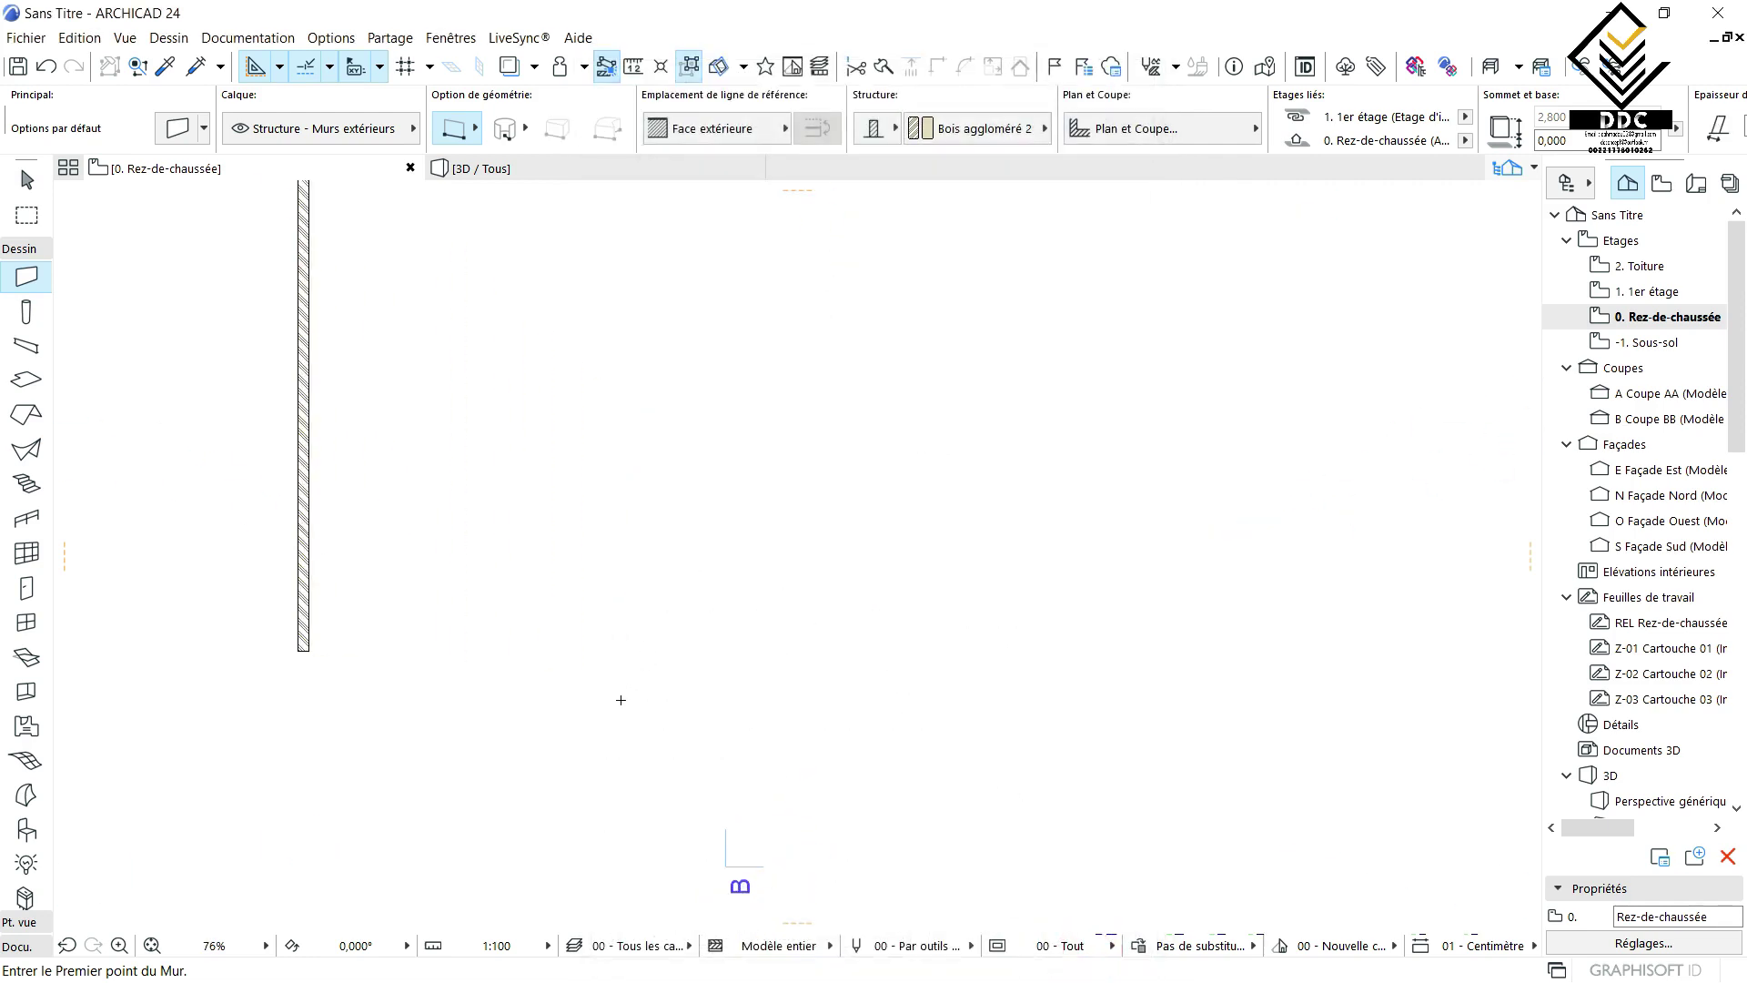
click(610, 651)
middle_drag(651, 265, 593, 230)
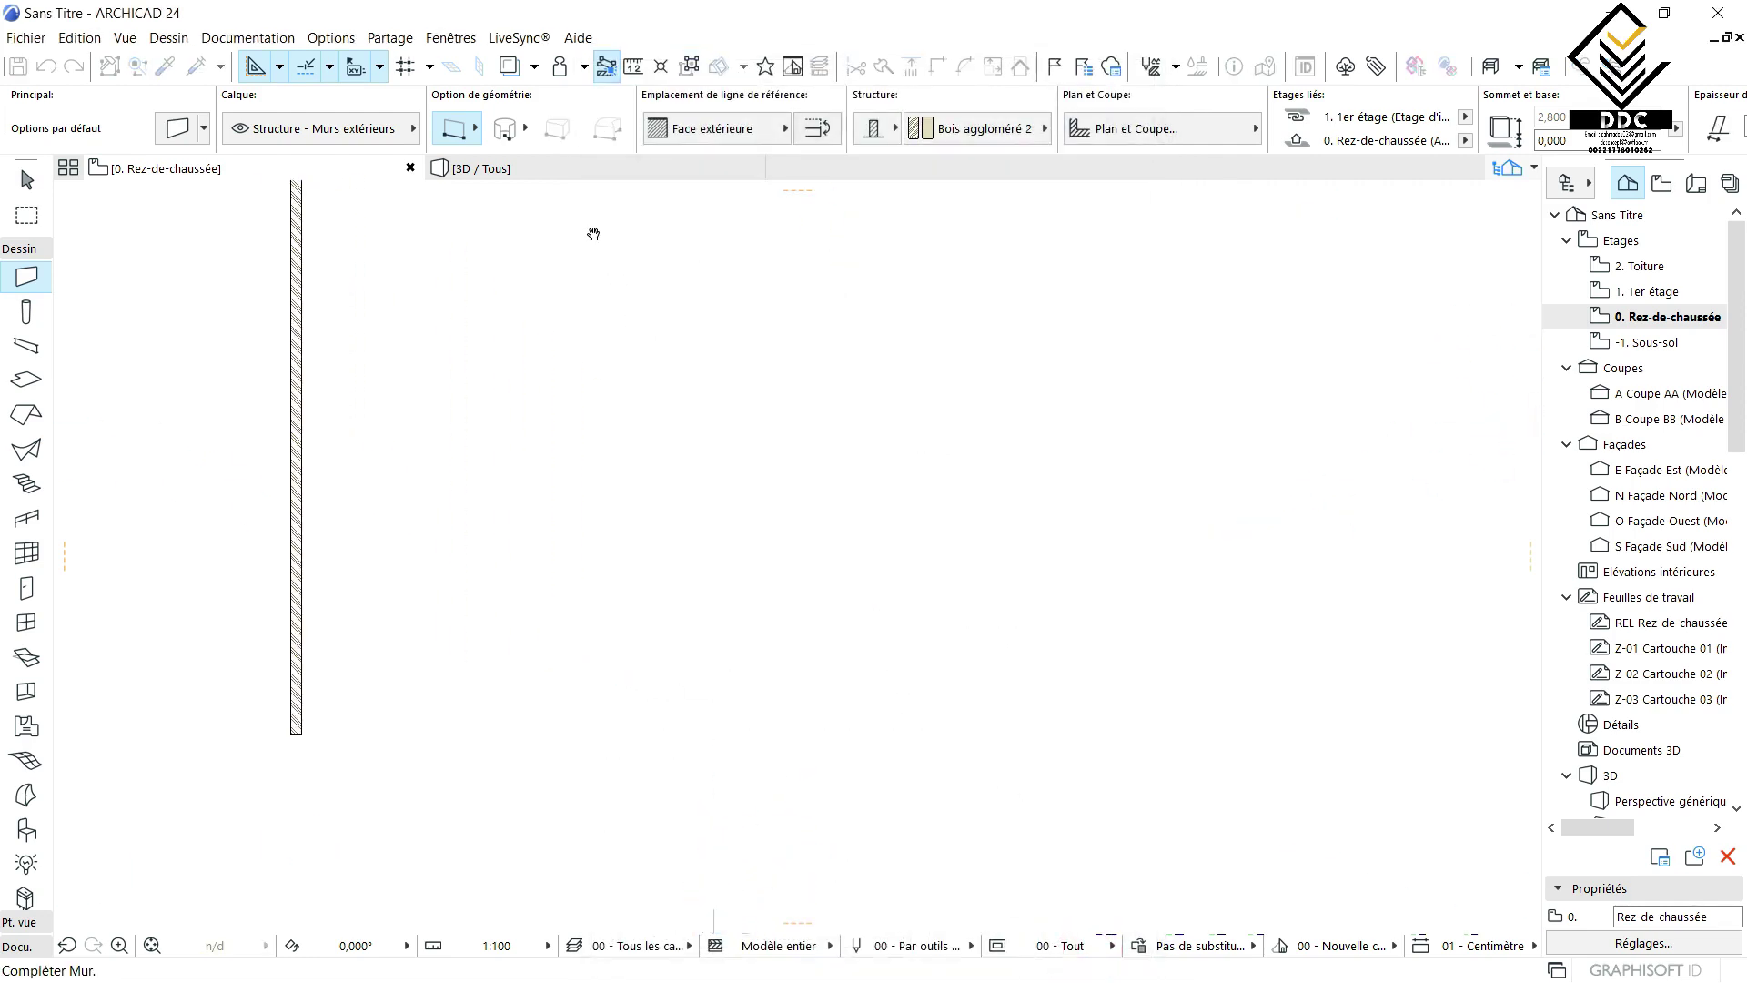
scroll(547, 263, down, 1)
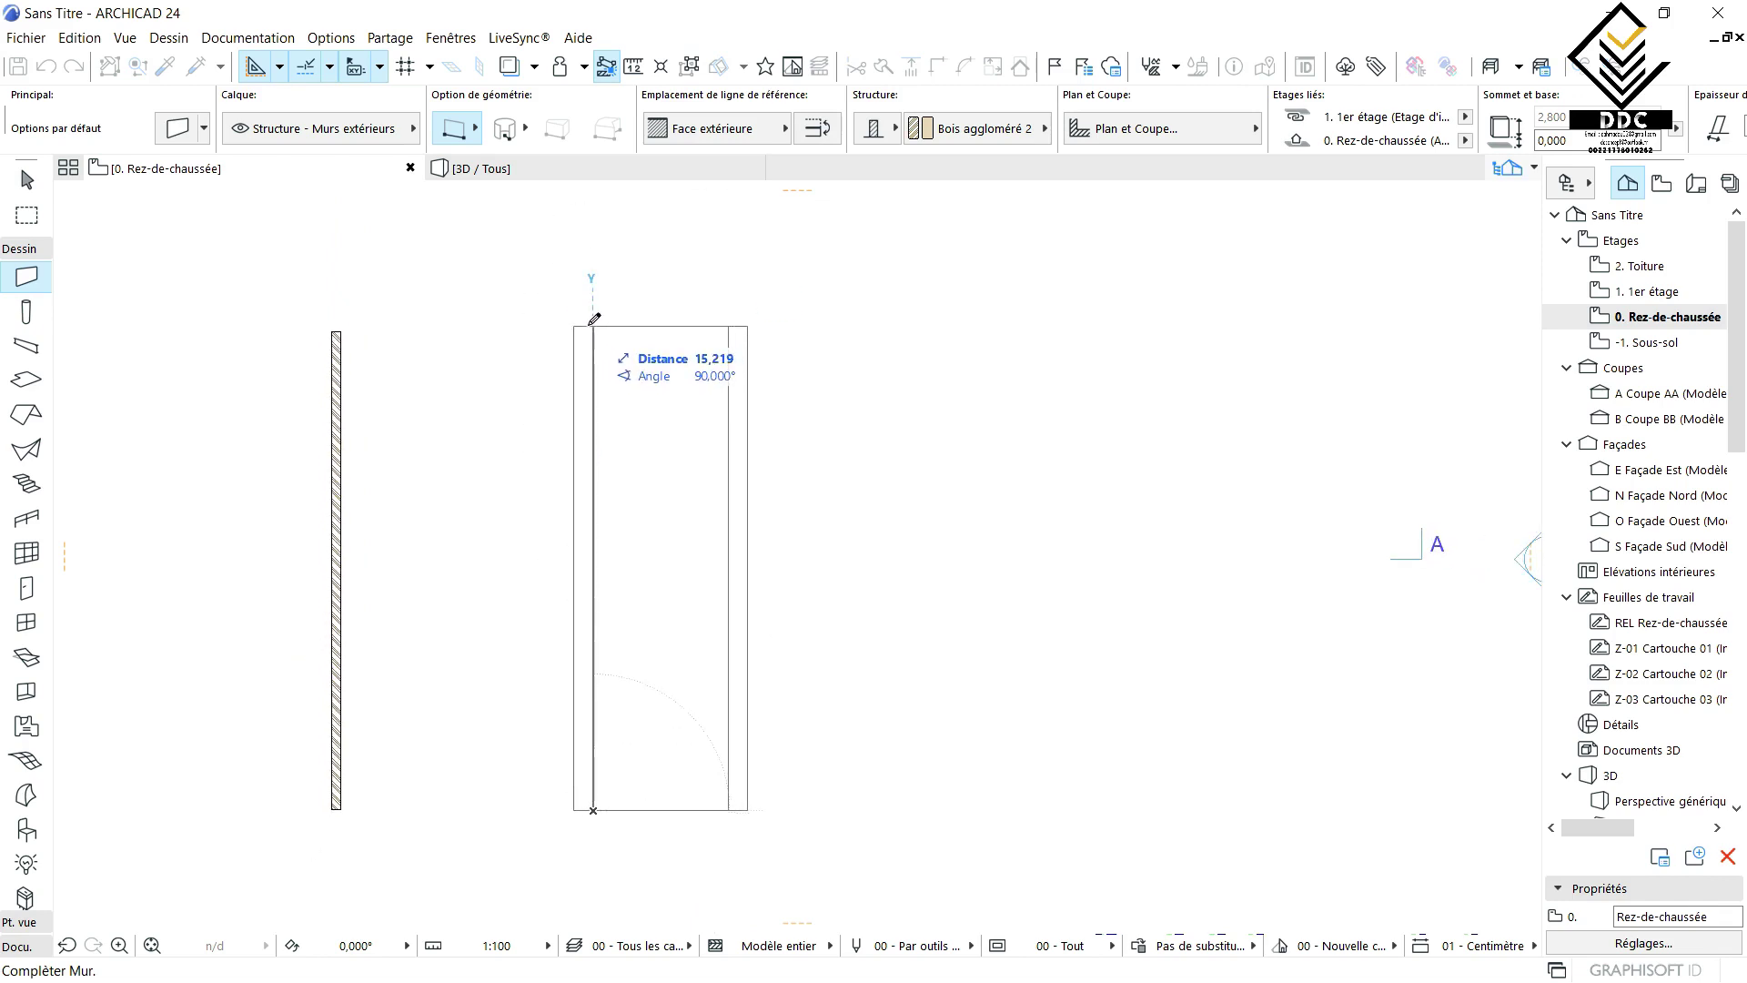
click(592, 321)
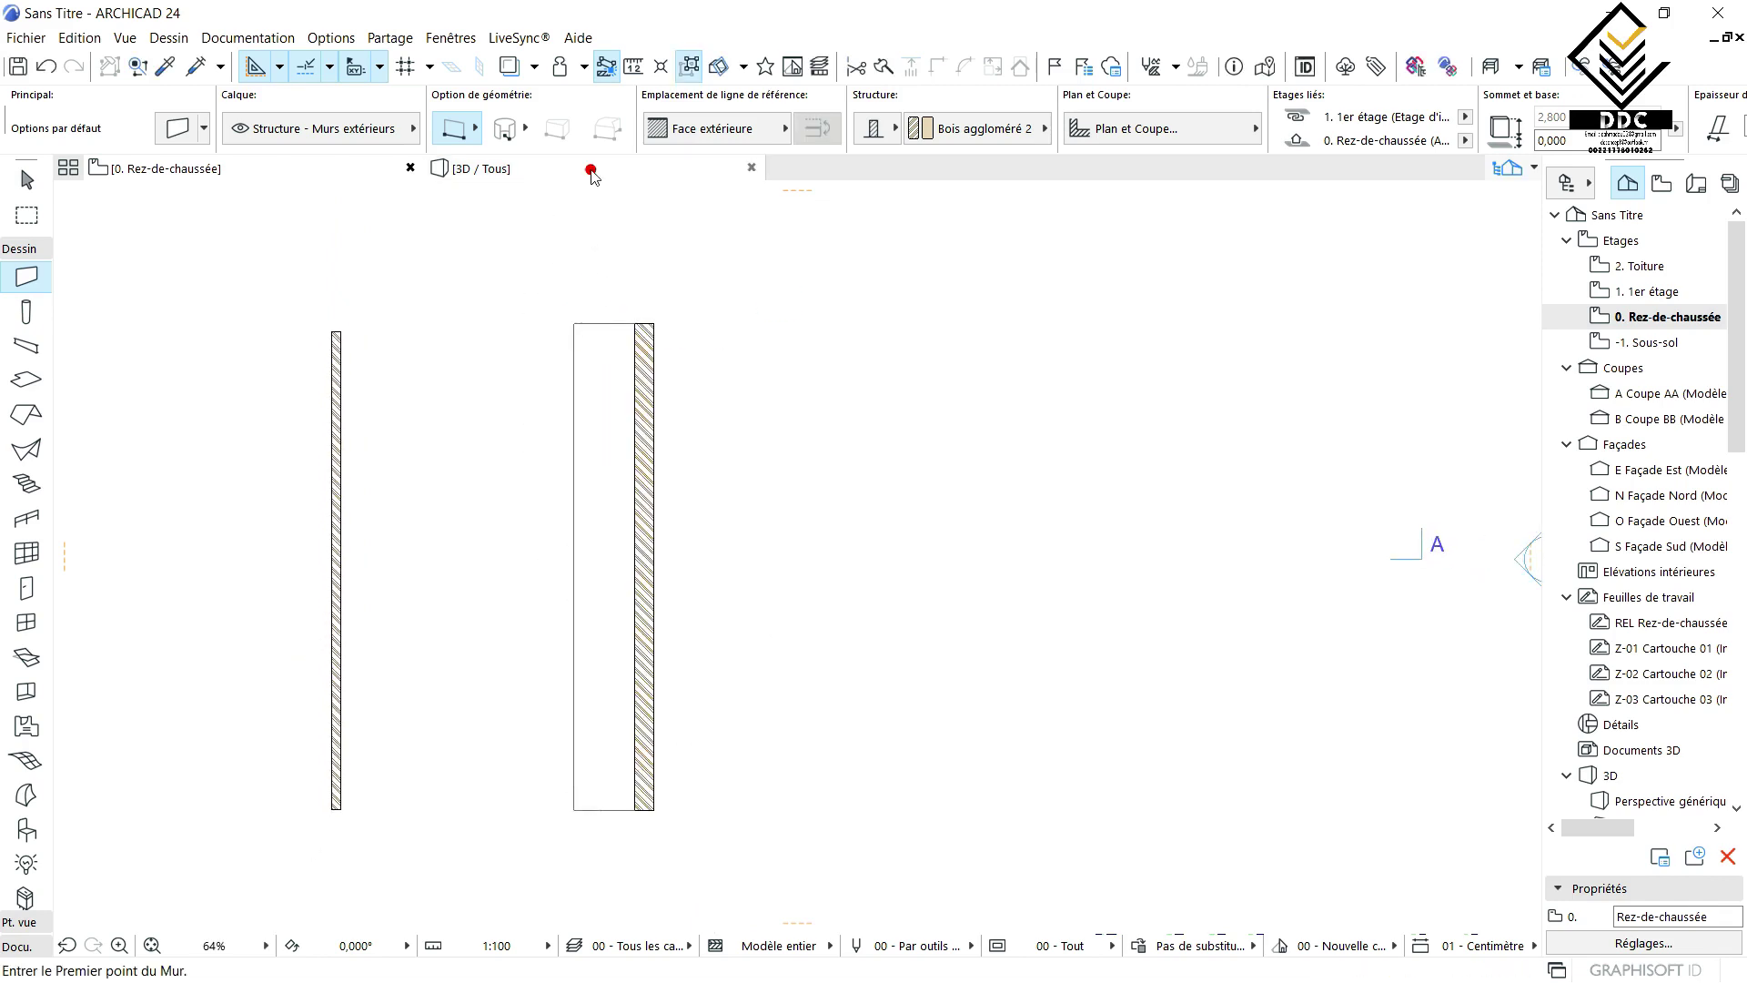
- Show the whole model in 3D and compare the slanted wall with the vertical wall
click(591, 173)
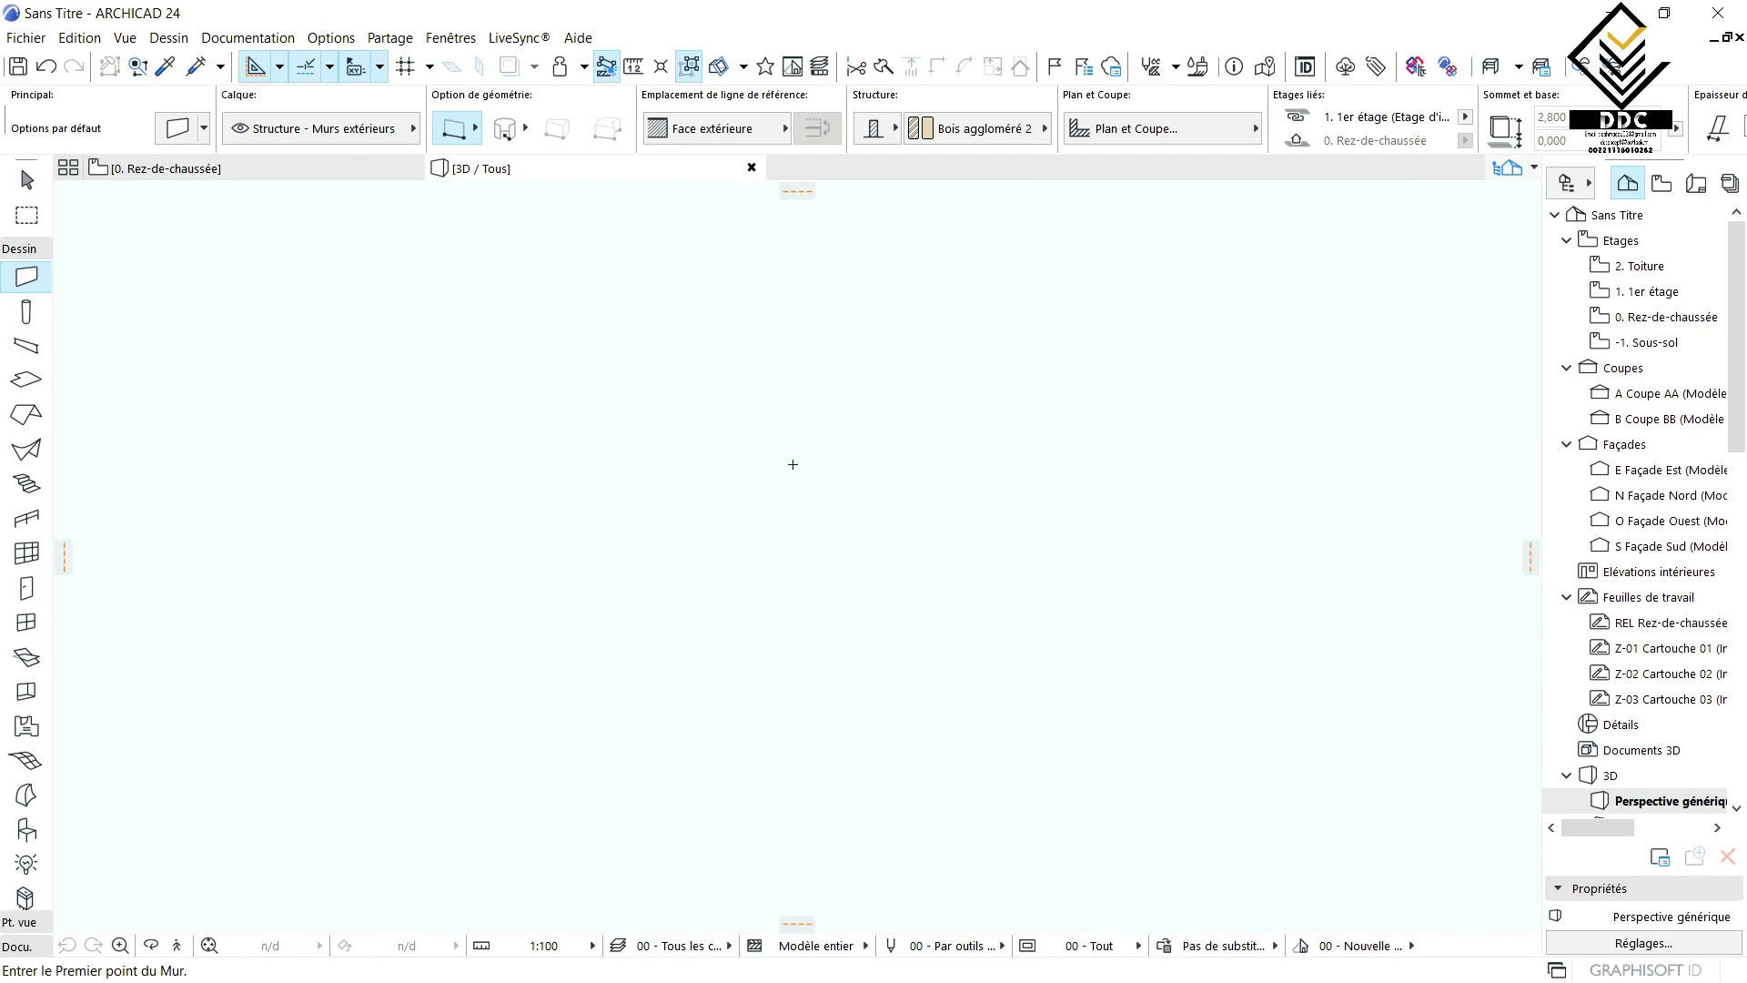
click(210, 944)
scroll(391, 677, up, 1)
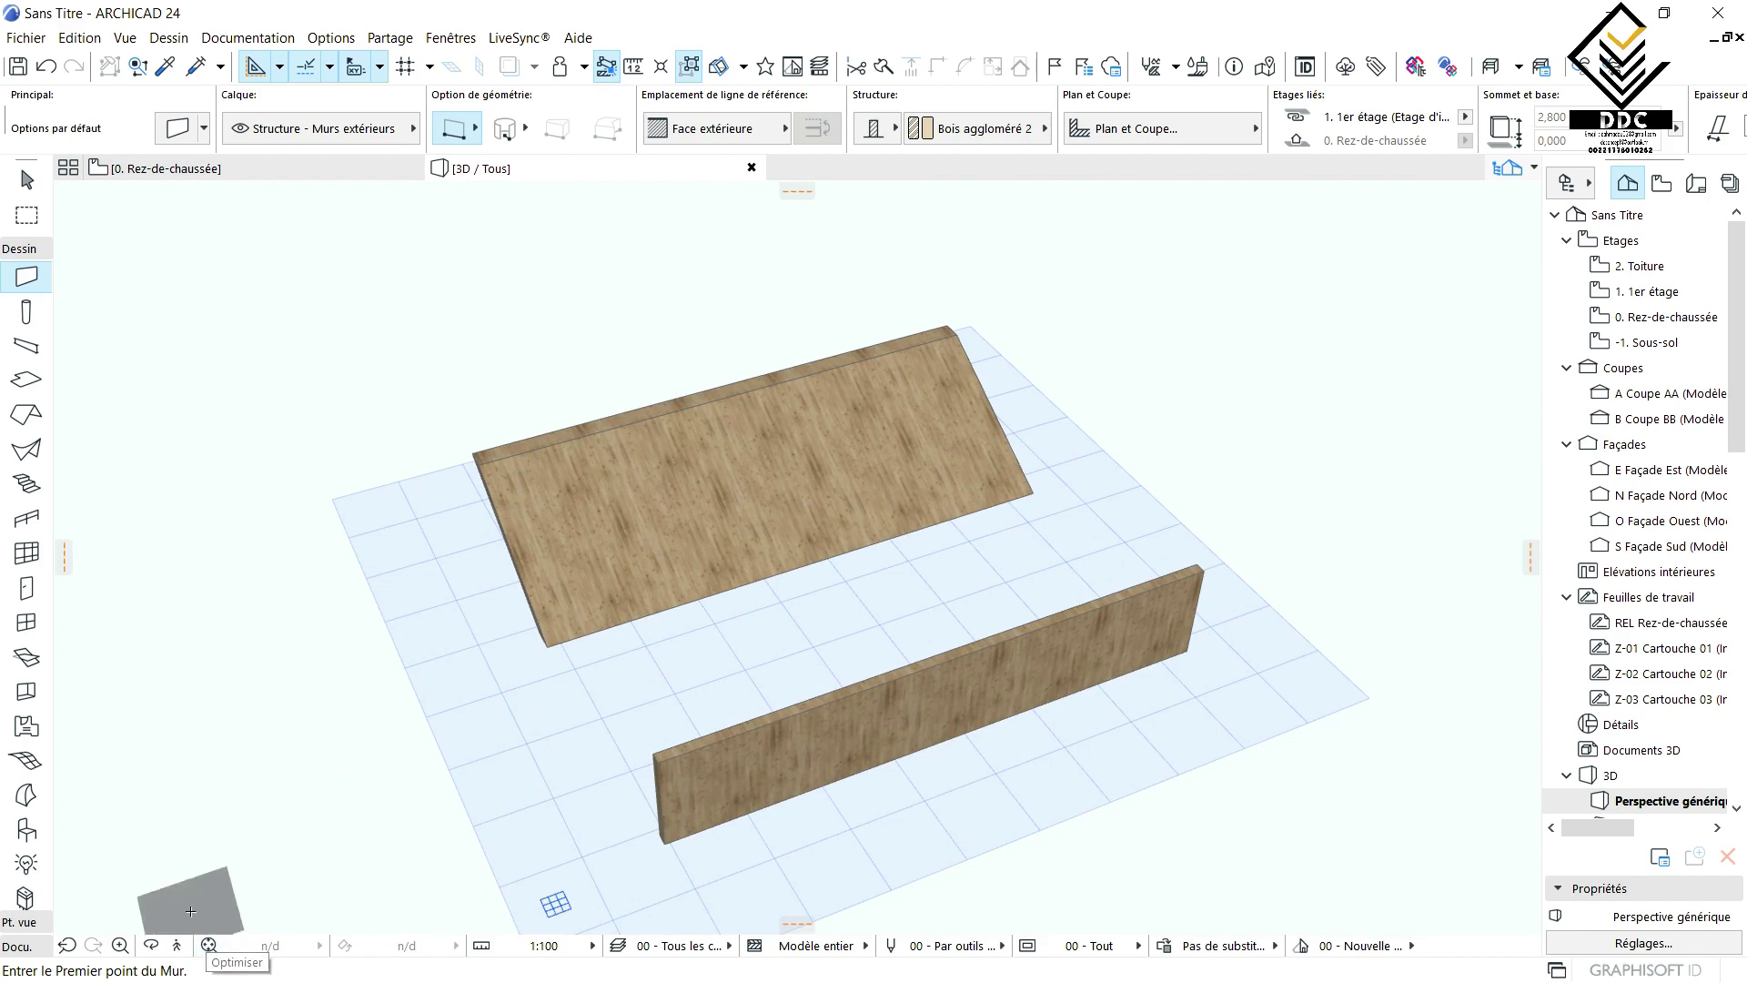
scroll(327, 680, down, 1)
scroll(309, 700, down, 3)
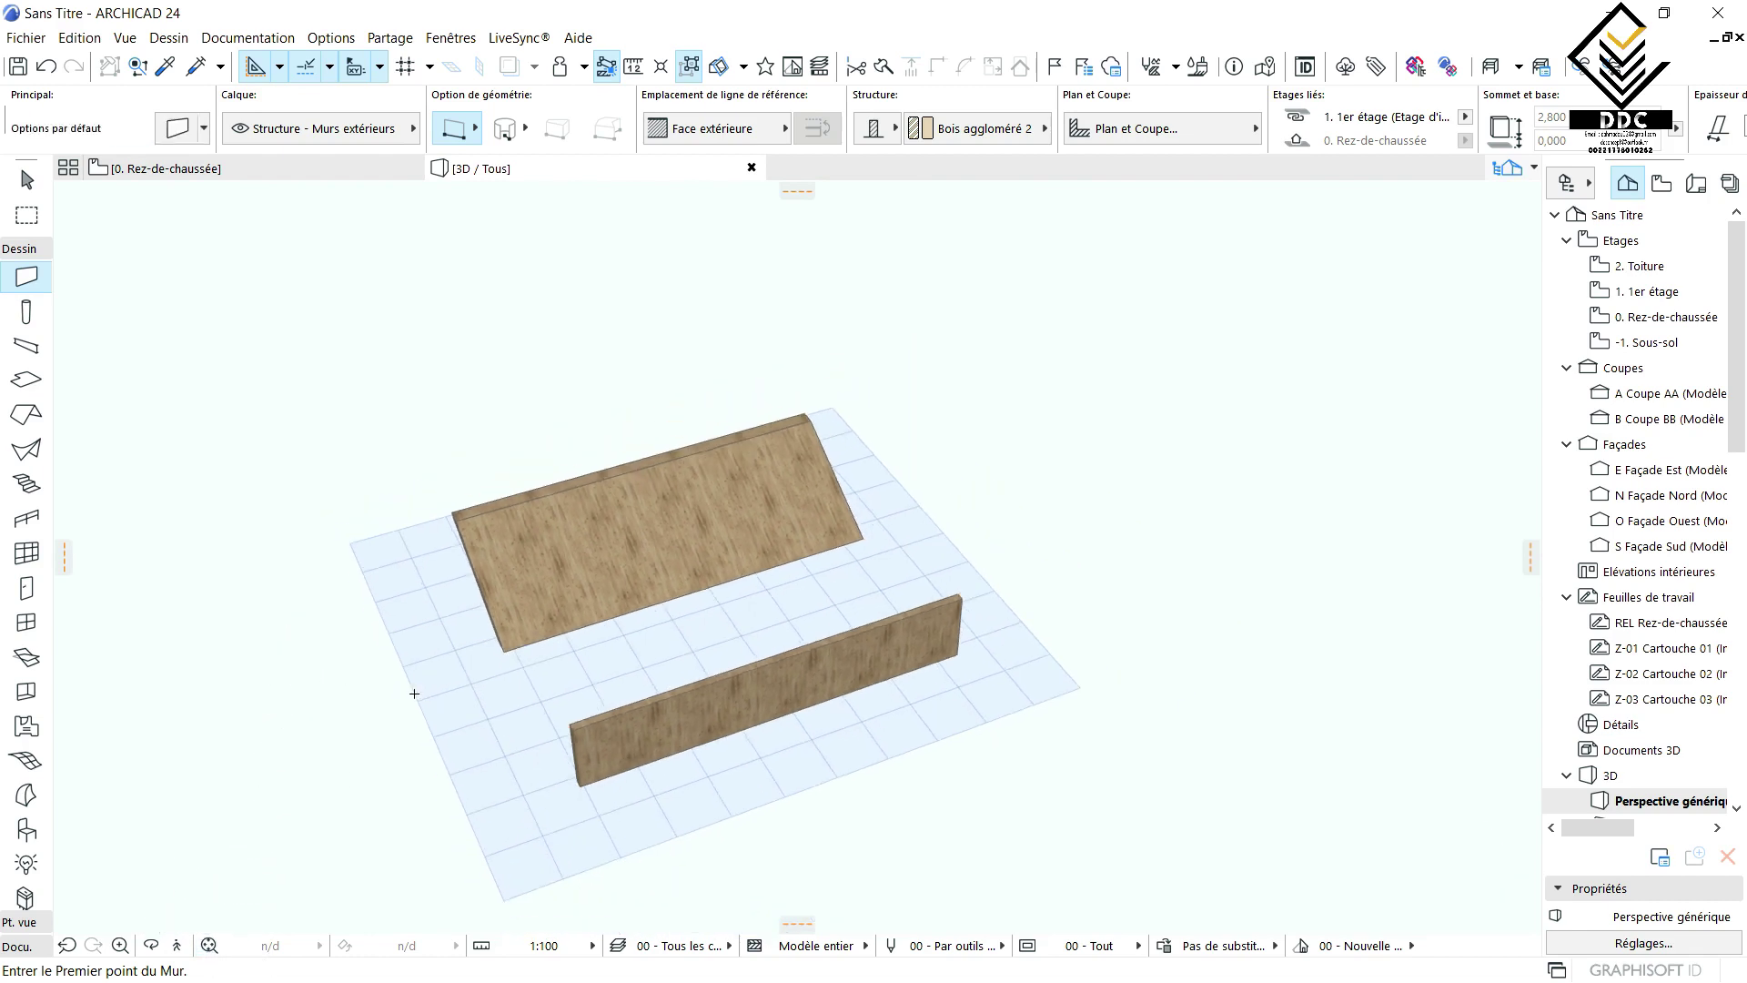
middle_drag(250, 763, 597, 694)
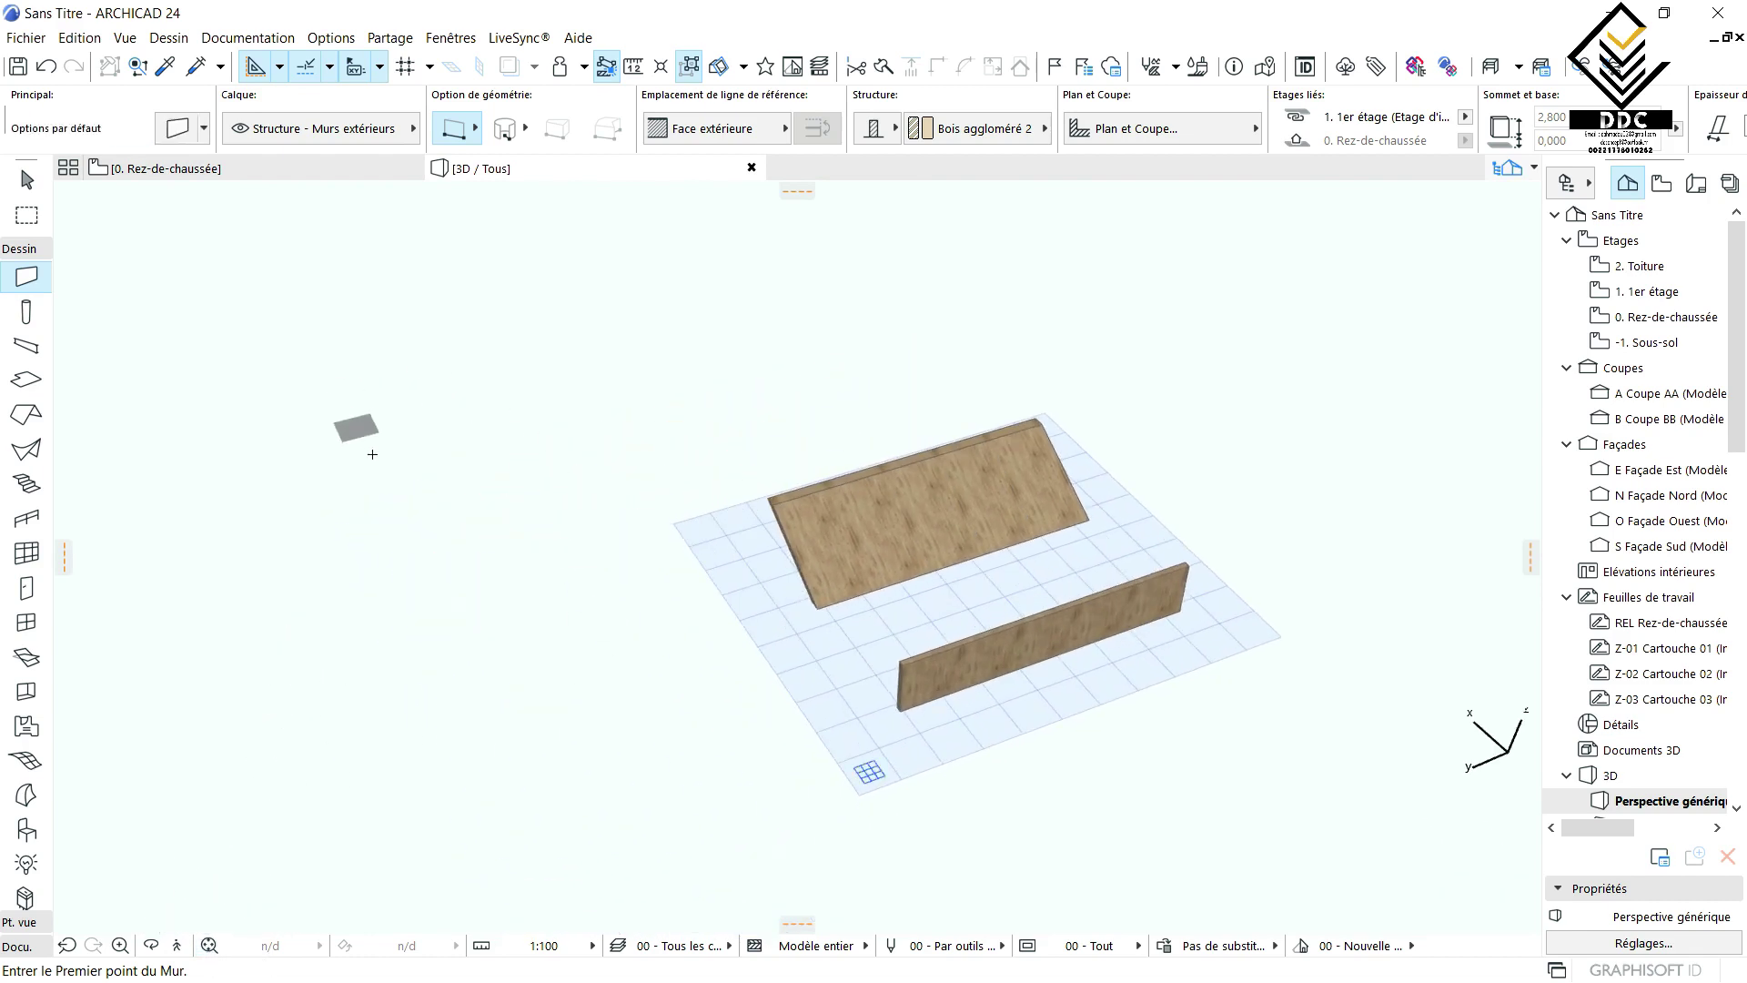
middle_drag(352, 476, 986, 472)
scroll(671, 510, down, 4)
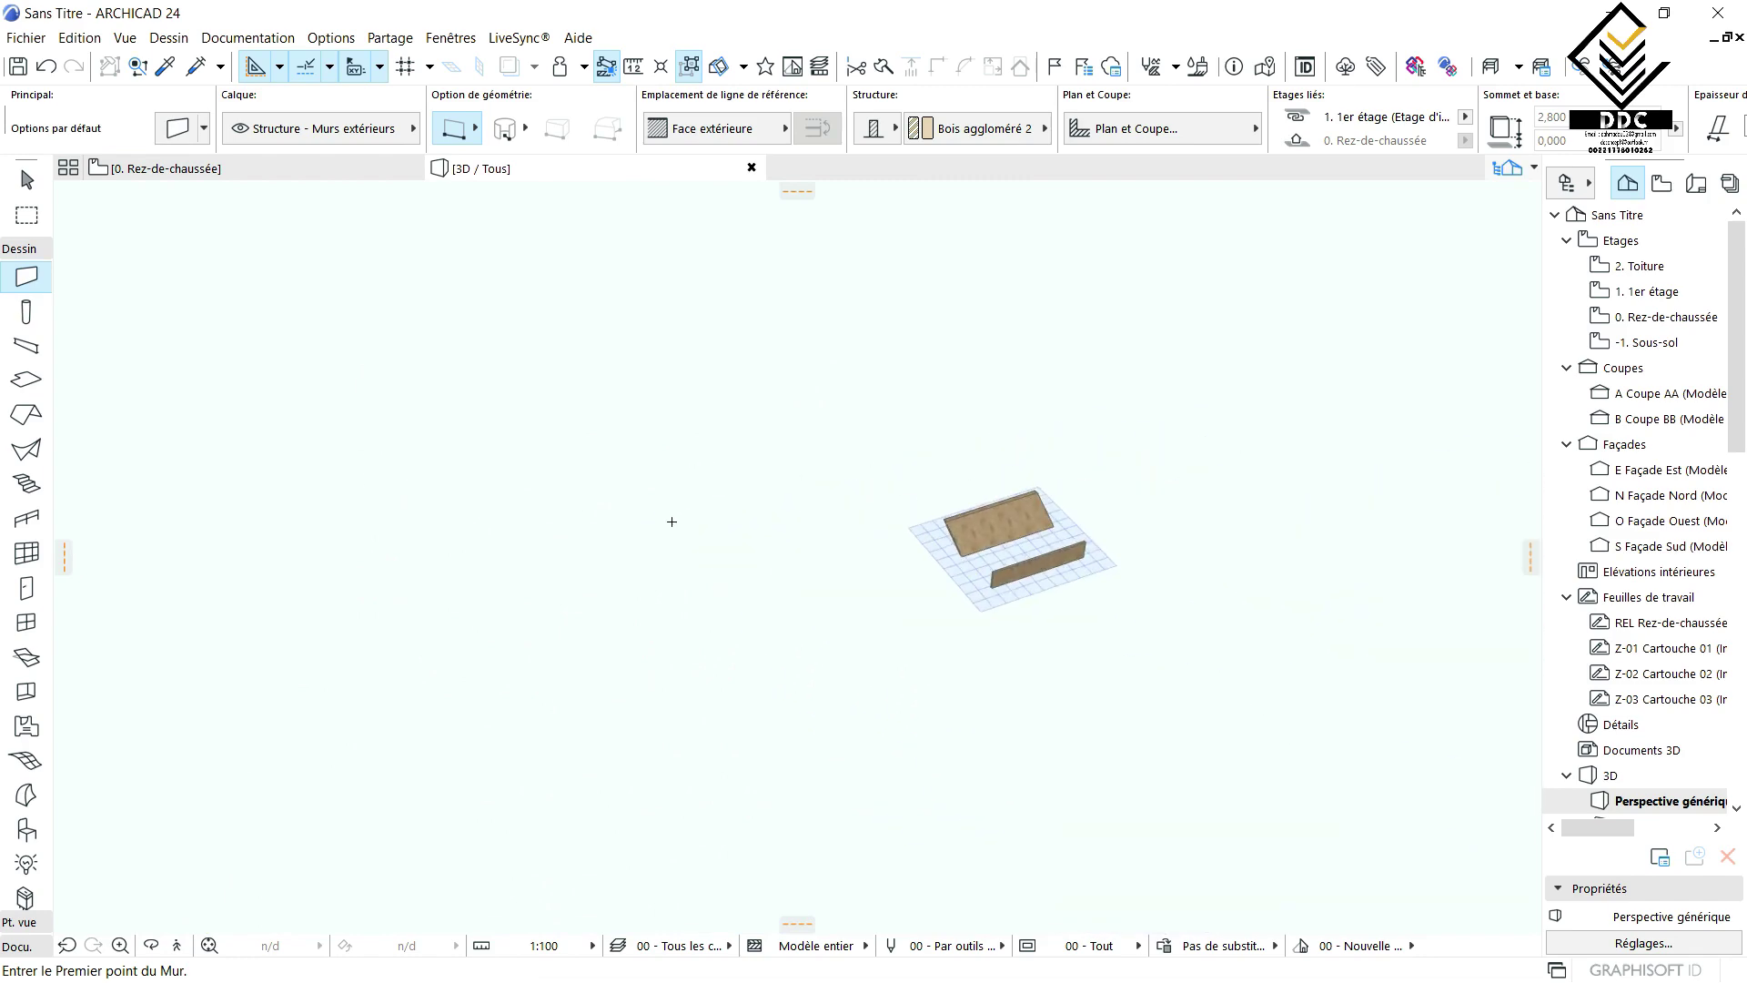
- Return to the ground-floor plan and fit the whole drawing in view
click(292, 174)
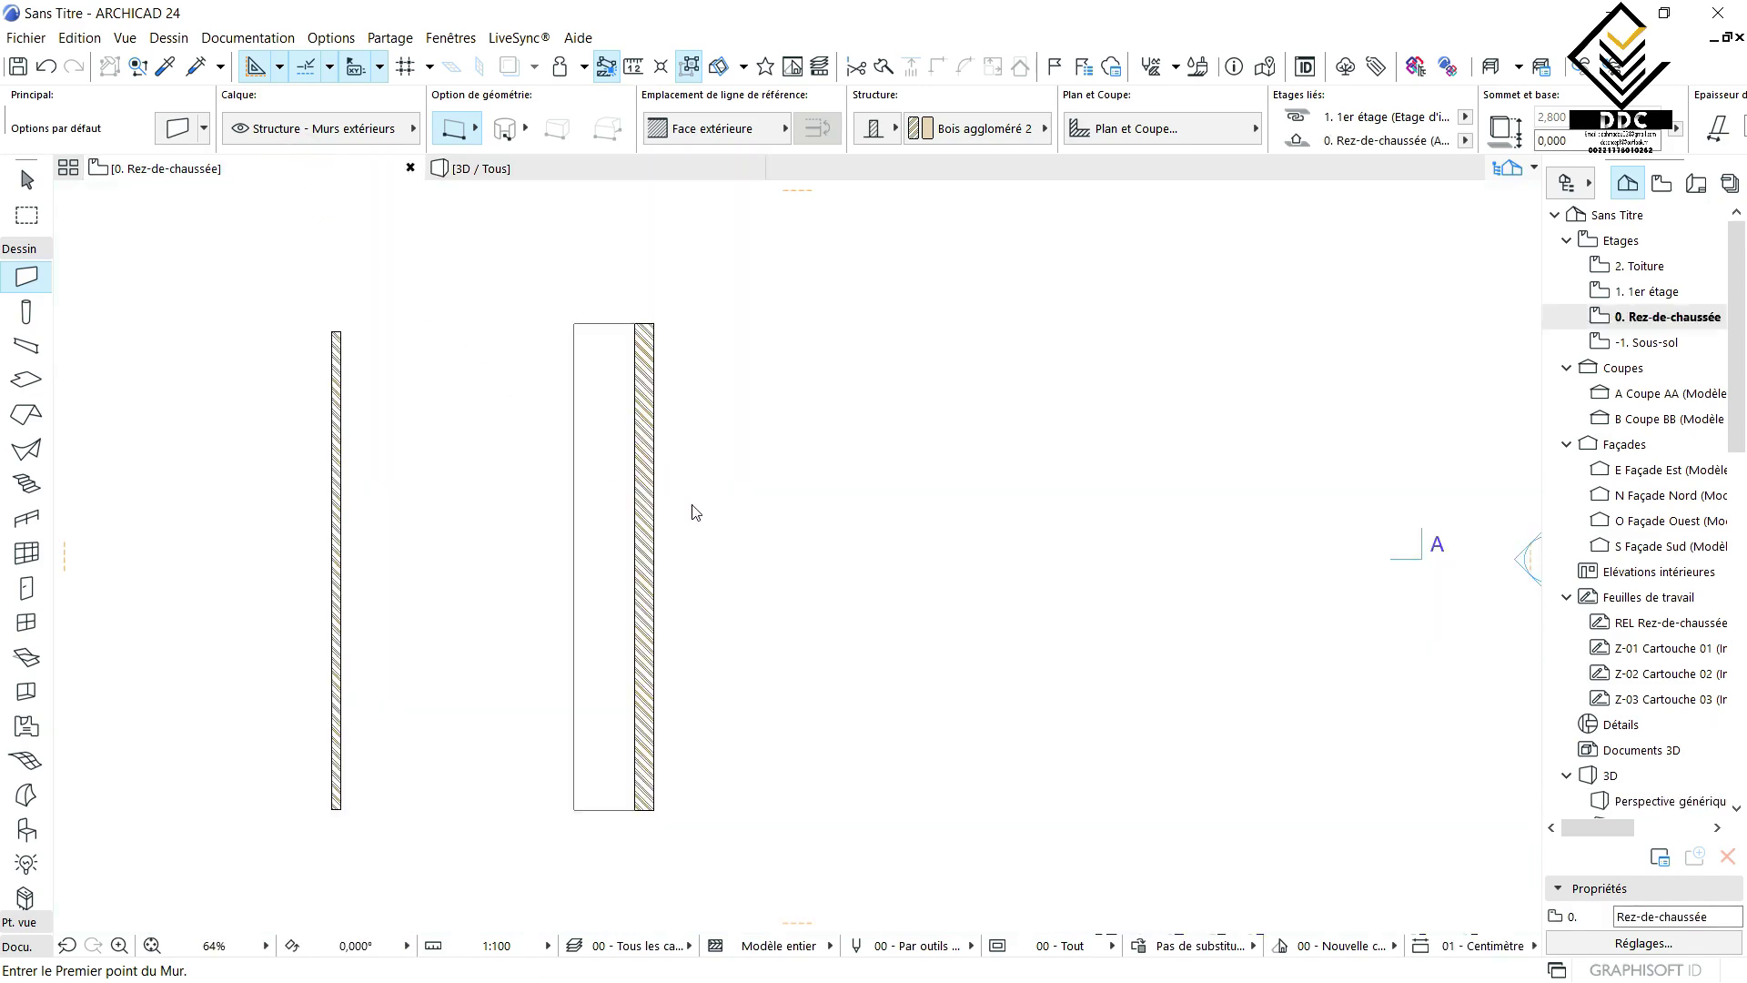
scroll(694, 493, down, 10)
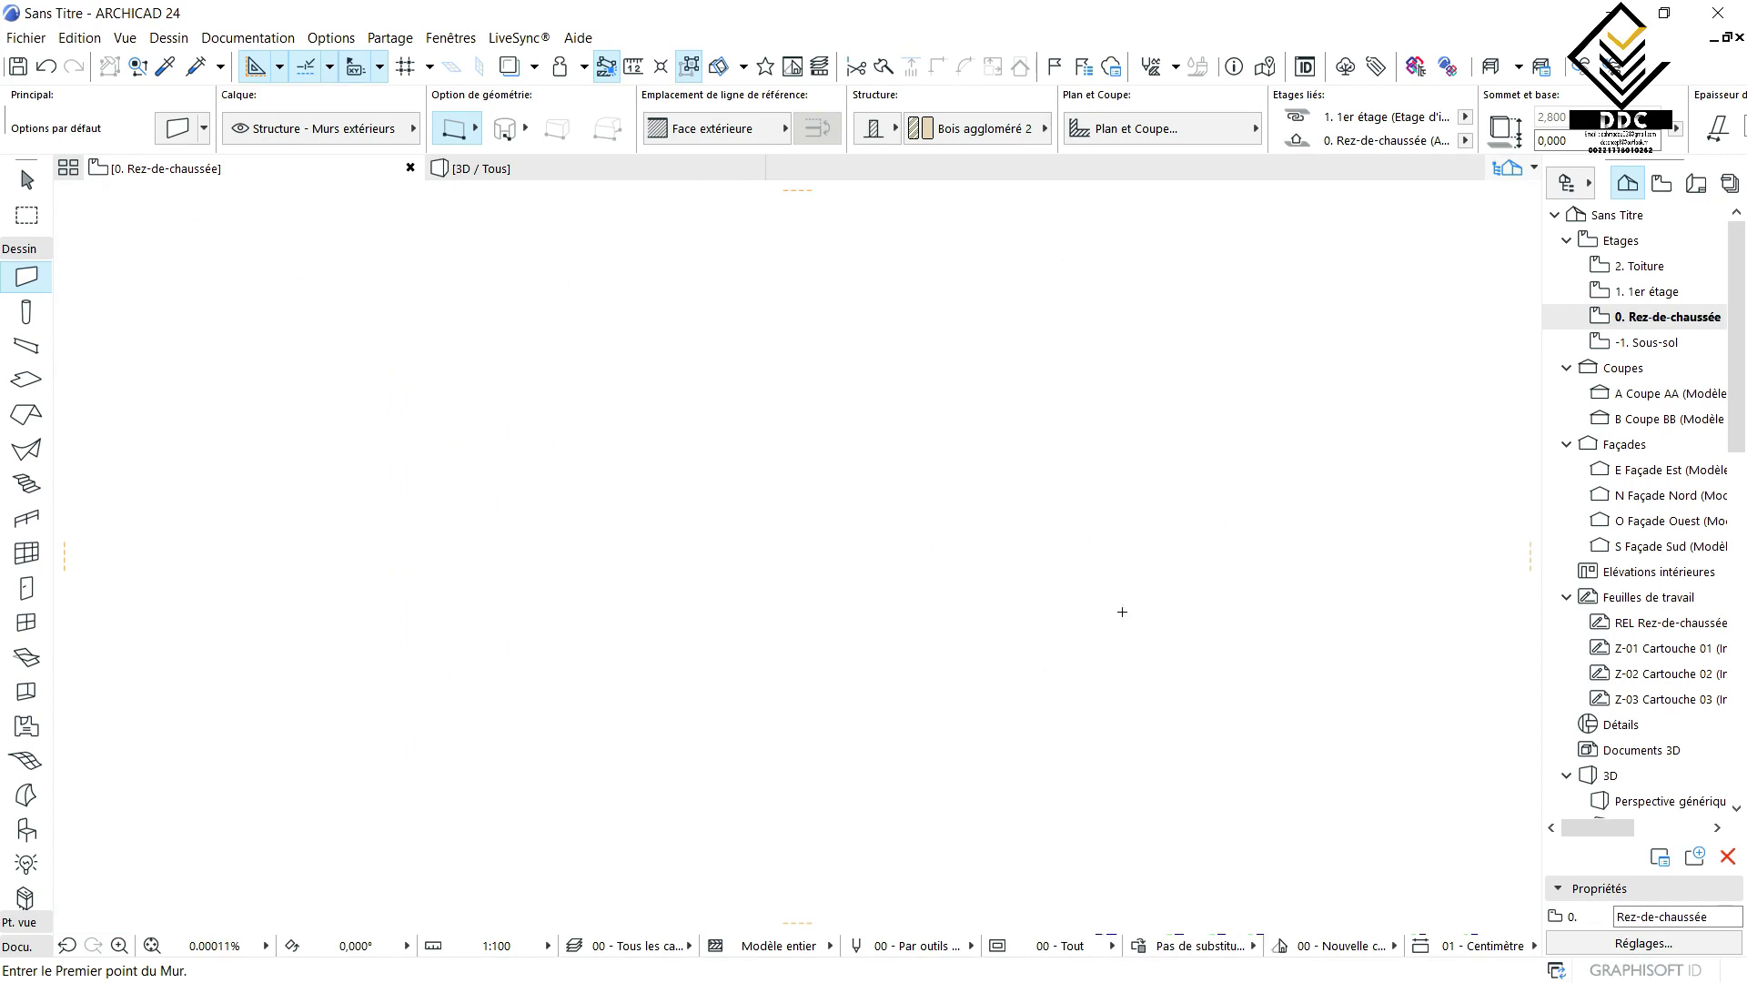
click(160, 942)
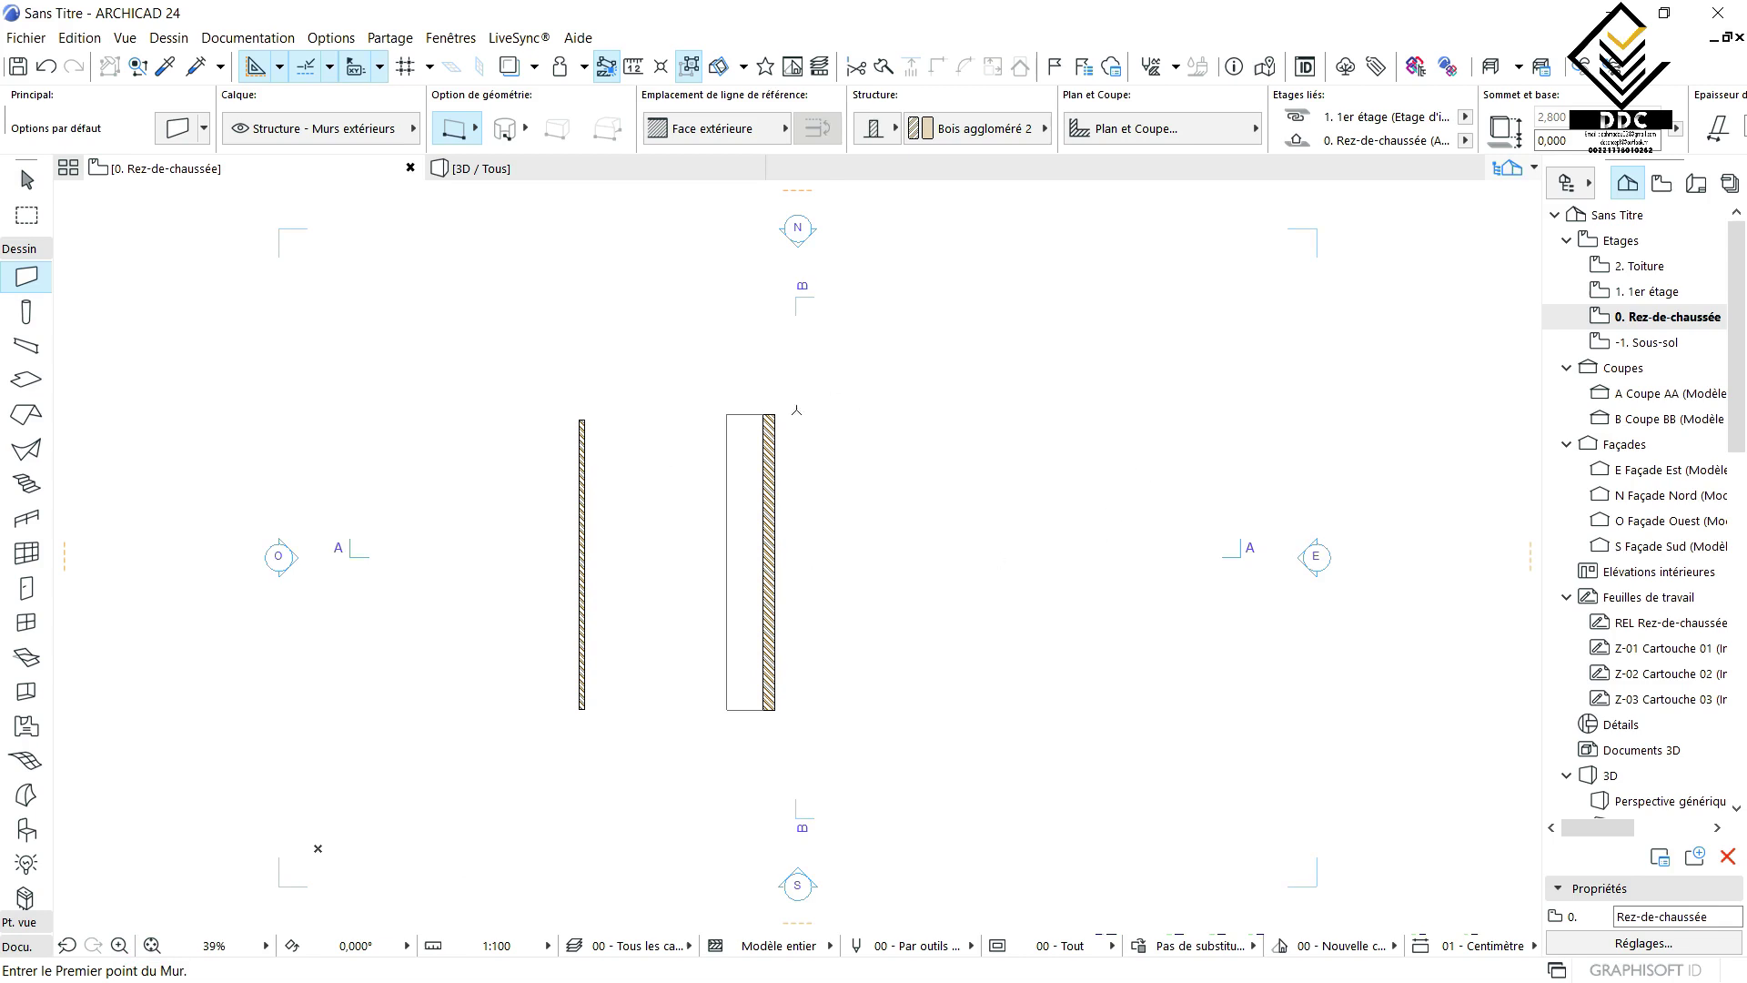
- Examine the slanted wall's inclination in 3D from its end
click(481, 168)
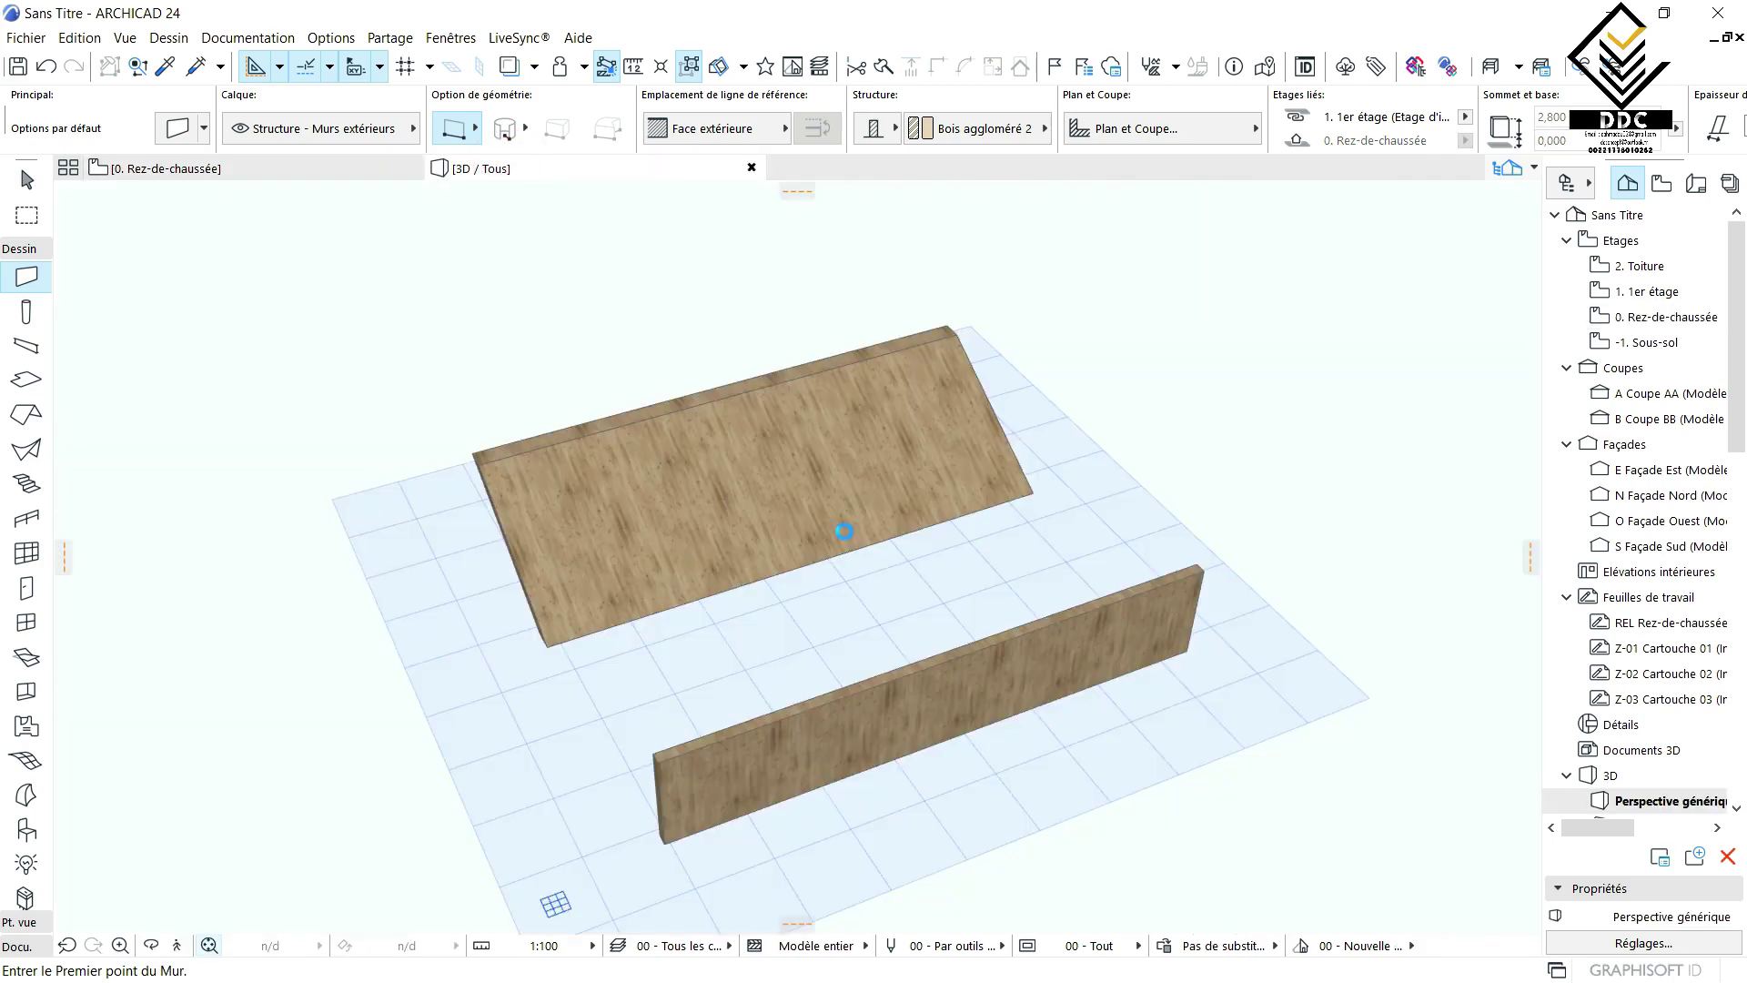
scroll(819, 546, up, 5)
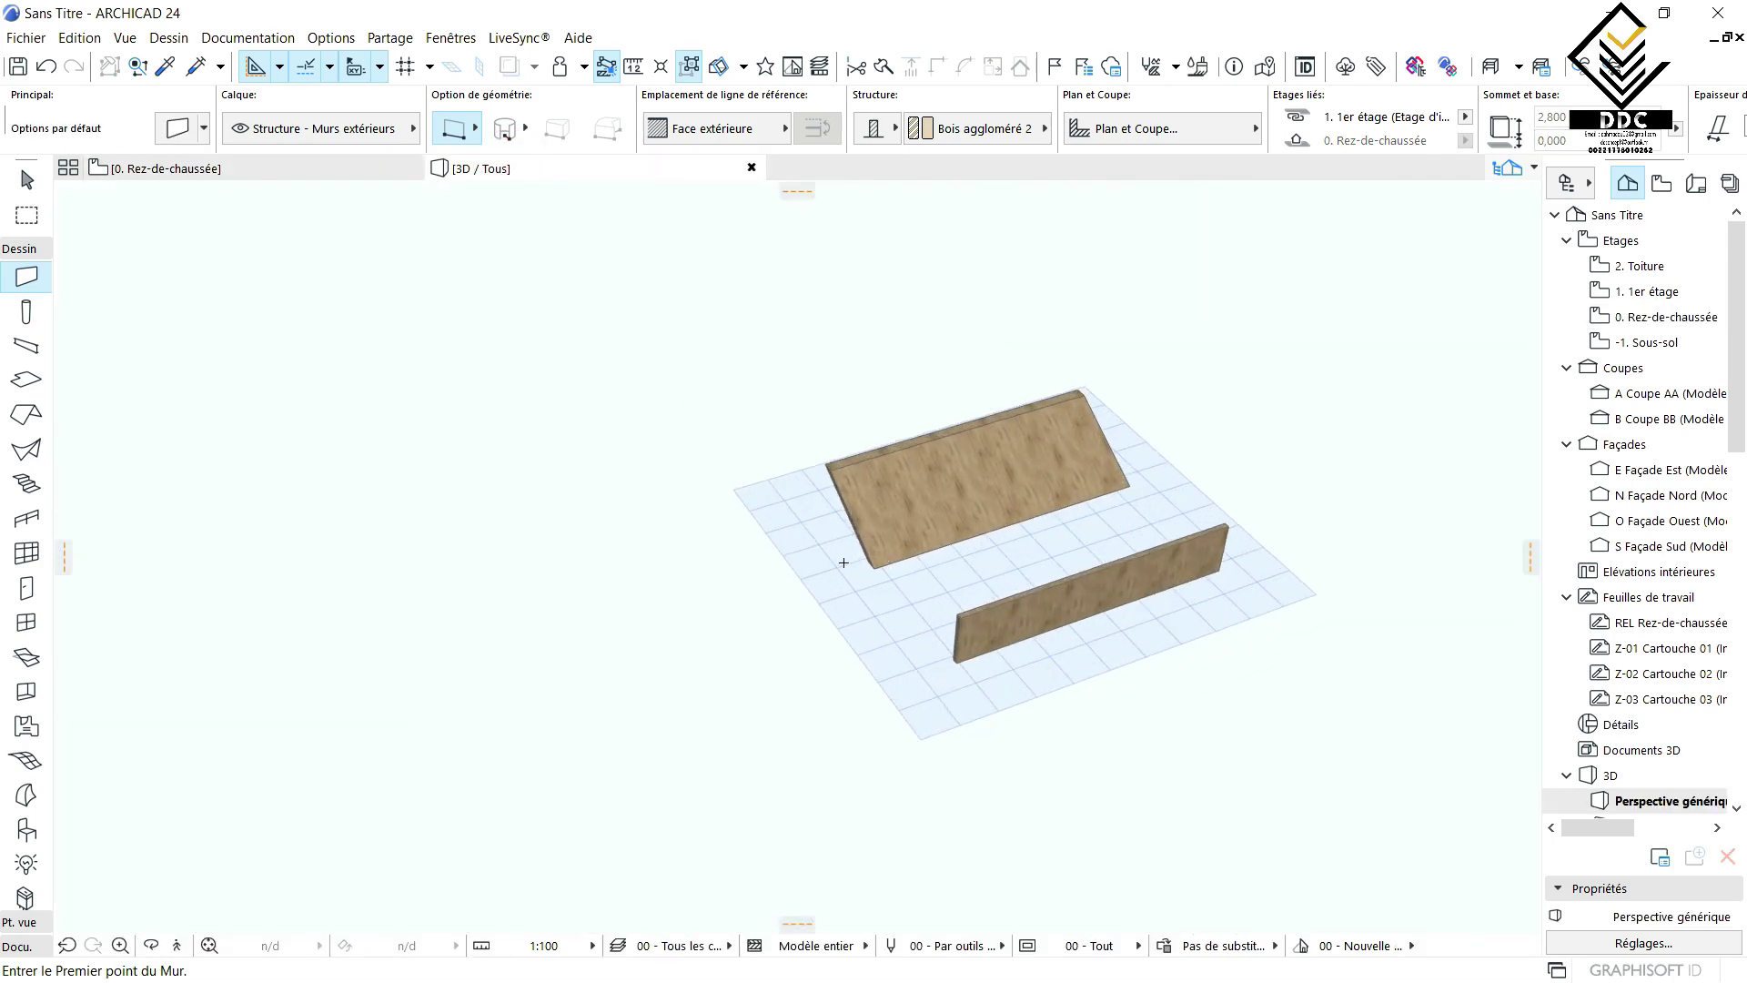
scroll(1001, 528, down, 3)
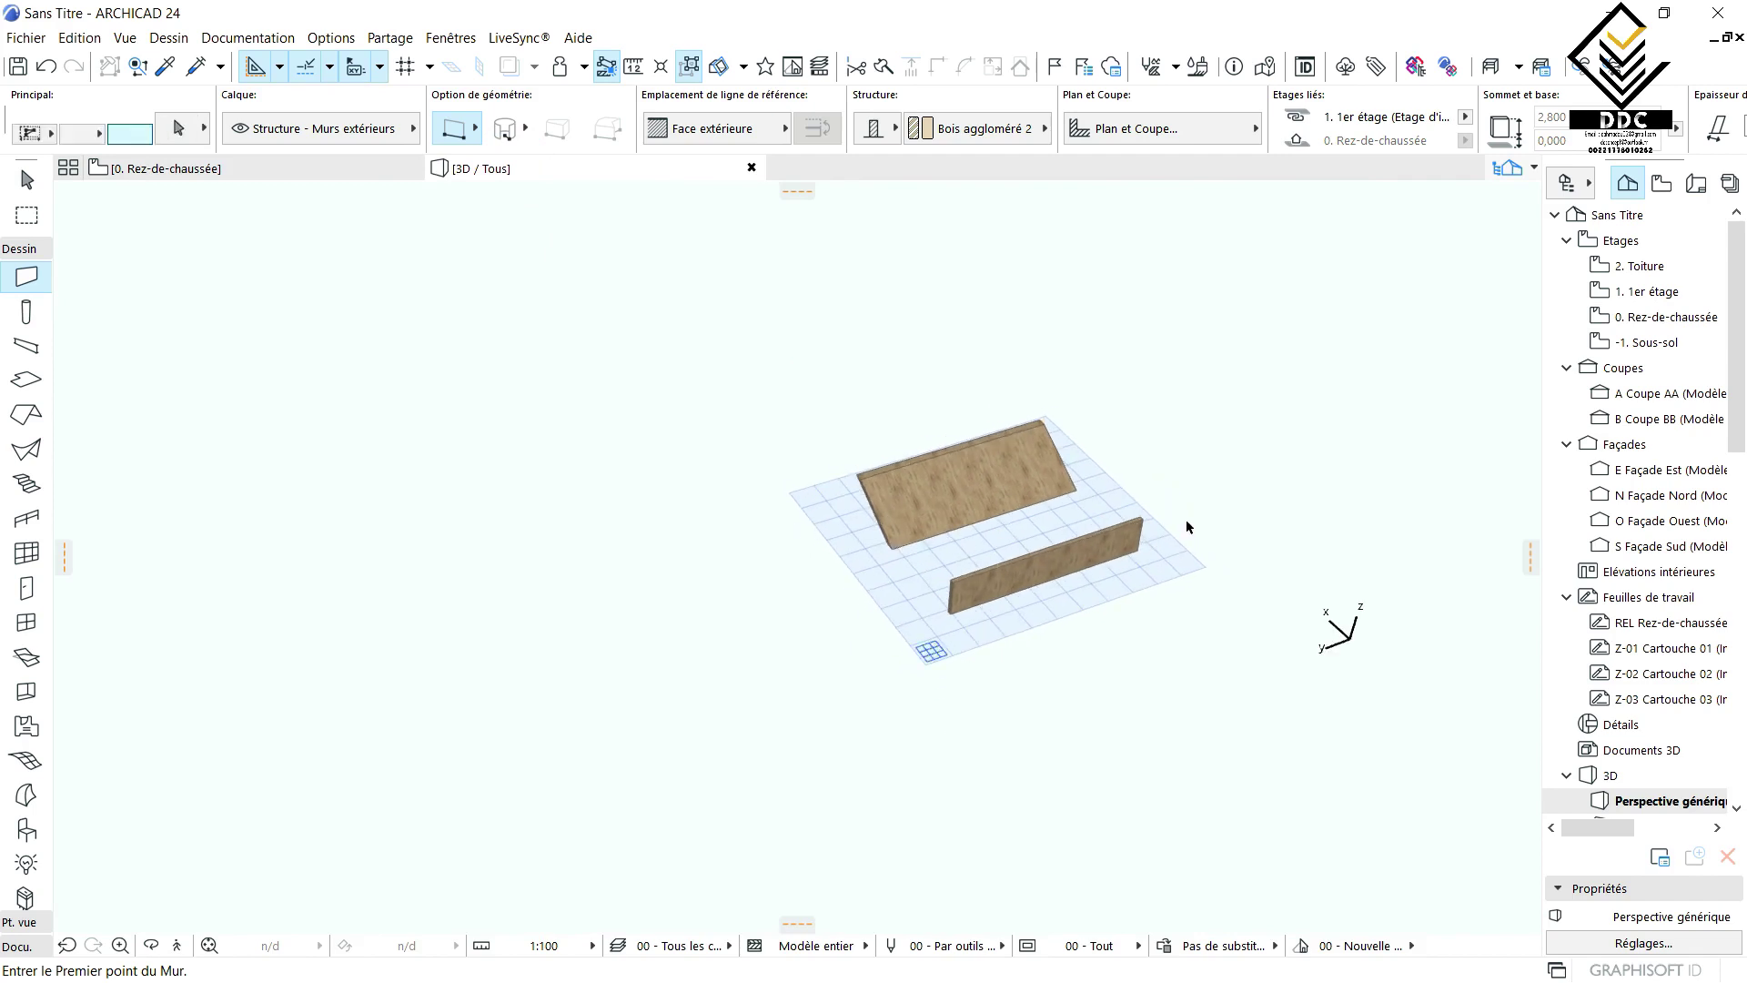
scroll(847, 543, up, 5)
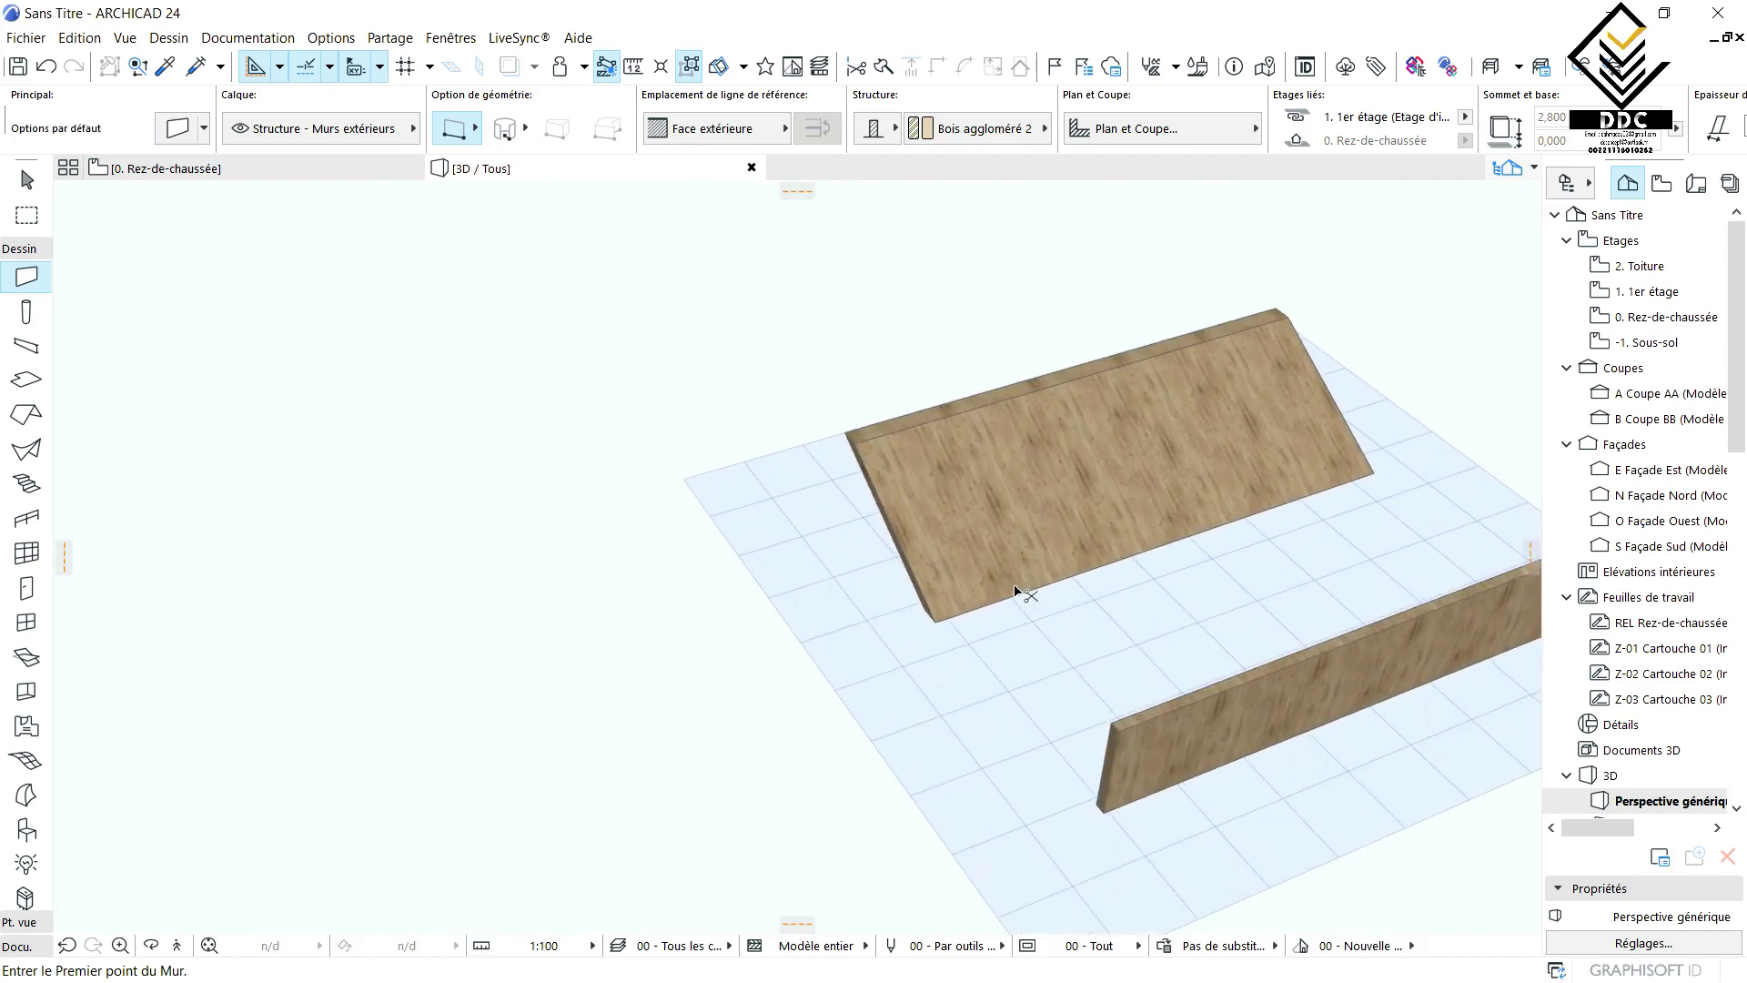
scroll(1092, 587, down, 1)
middle_drag(914, 561, 1119, 572)
shift+middle_drag(1118, 573, 1368, 690)
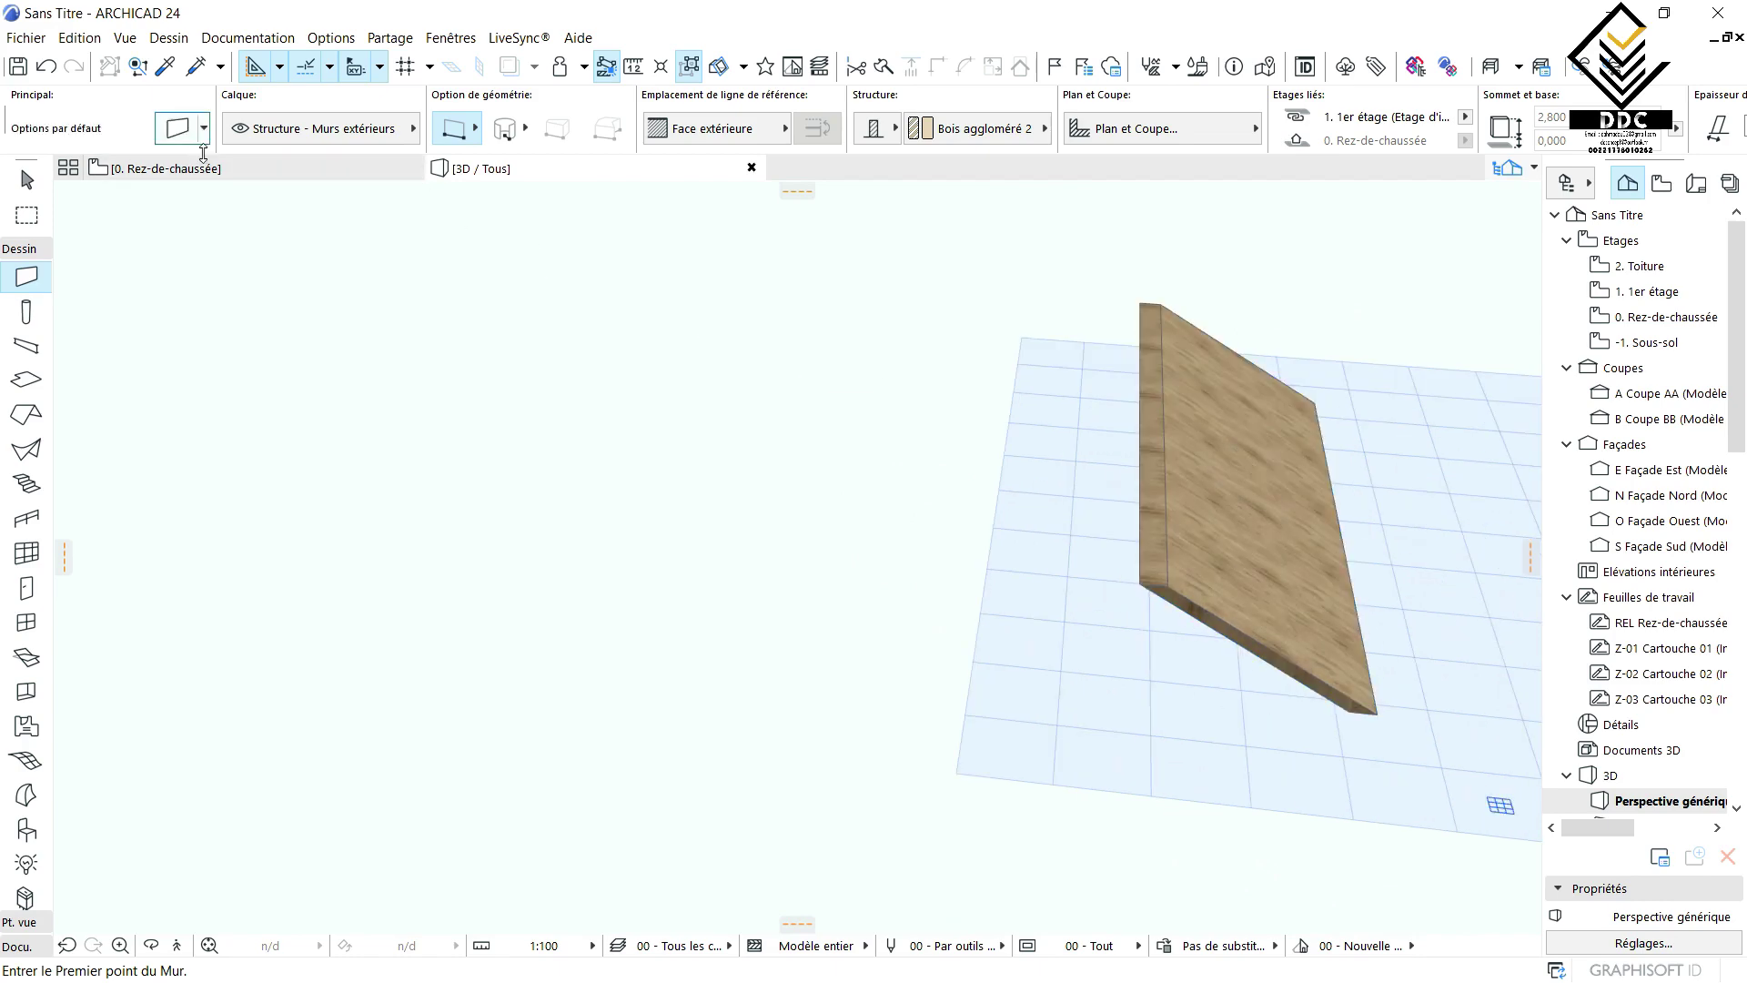
- Return to the ground-floor plan and examine how the slanted wall's outline and cut hatch are represented
click(234, 170)
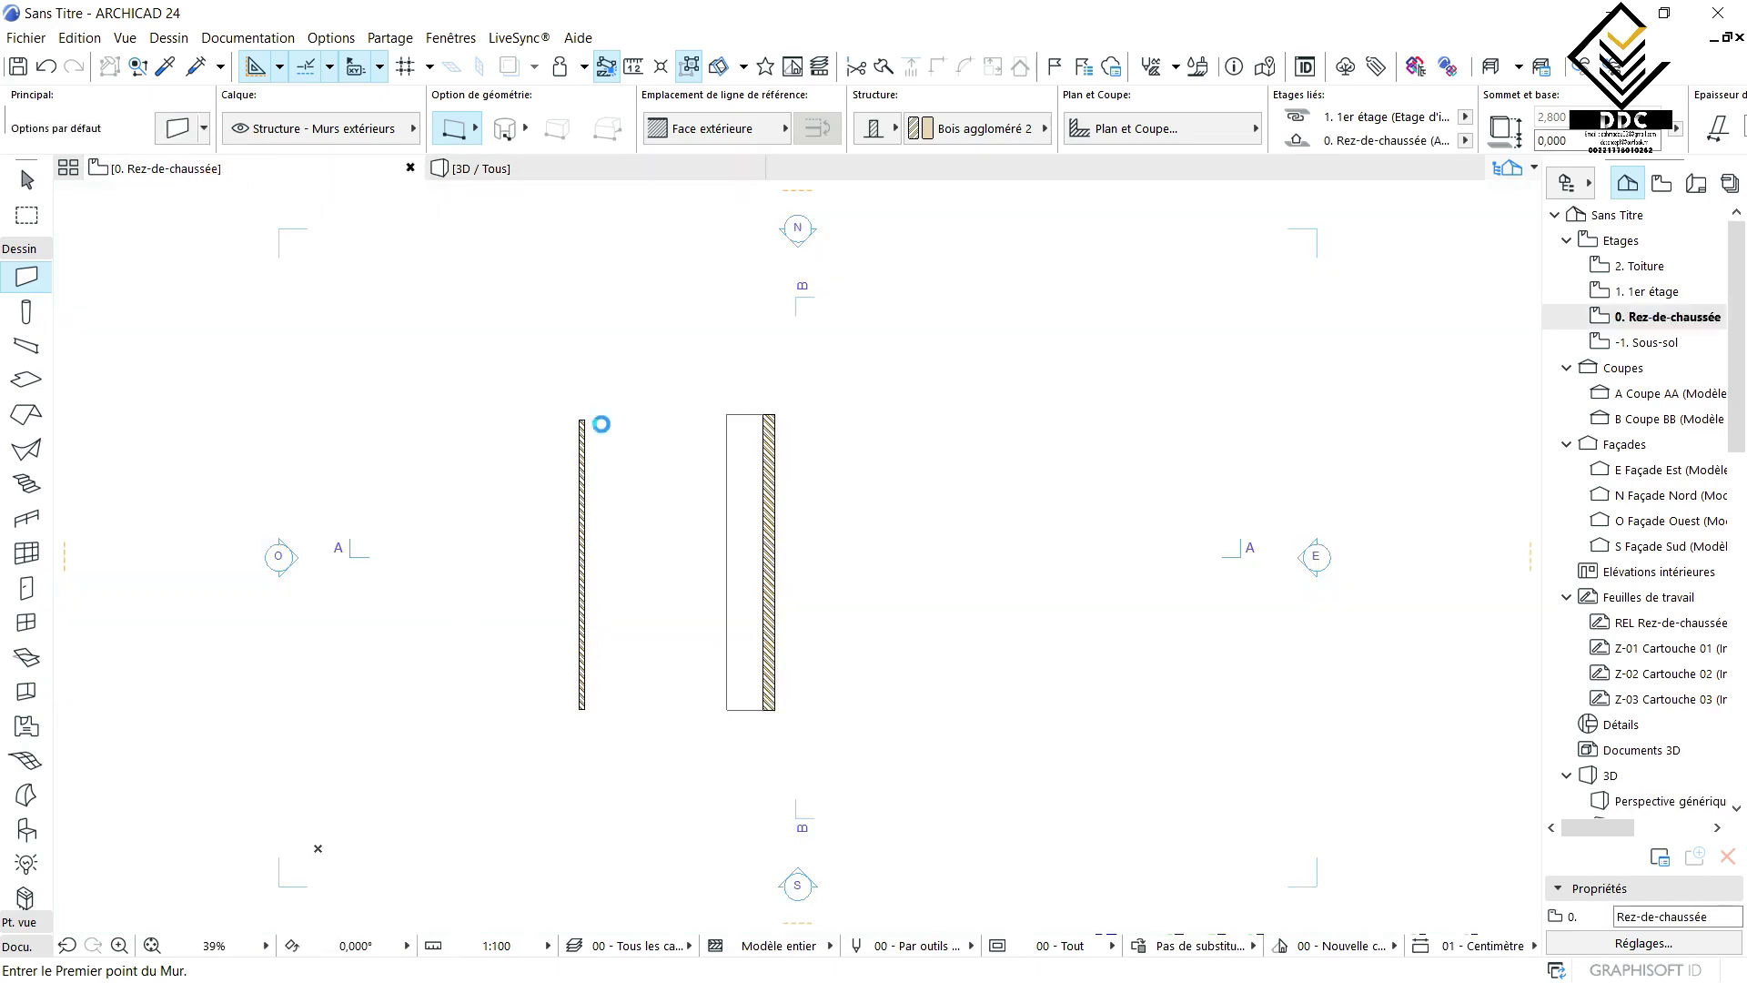
scroll(718, 446, up, 4)
scroll(728, 337, down, 4)
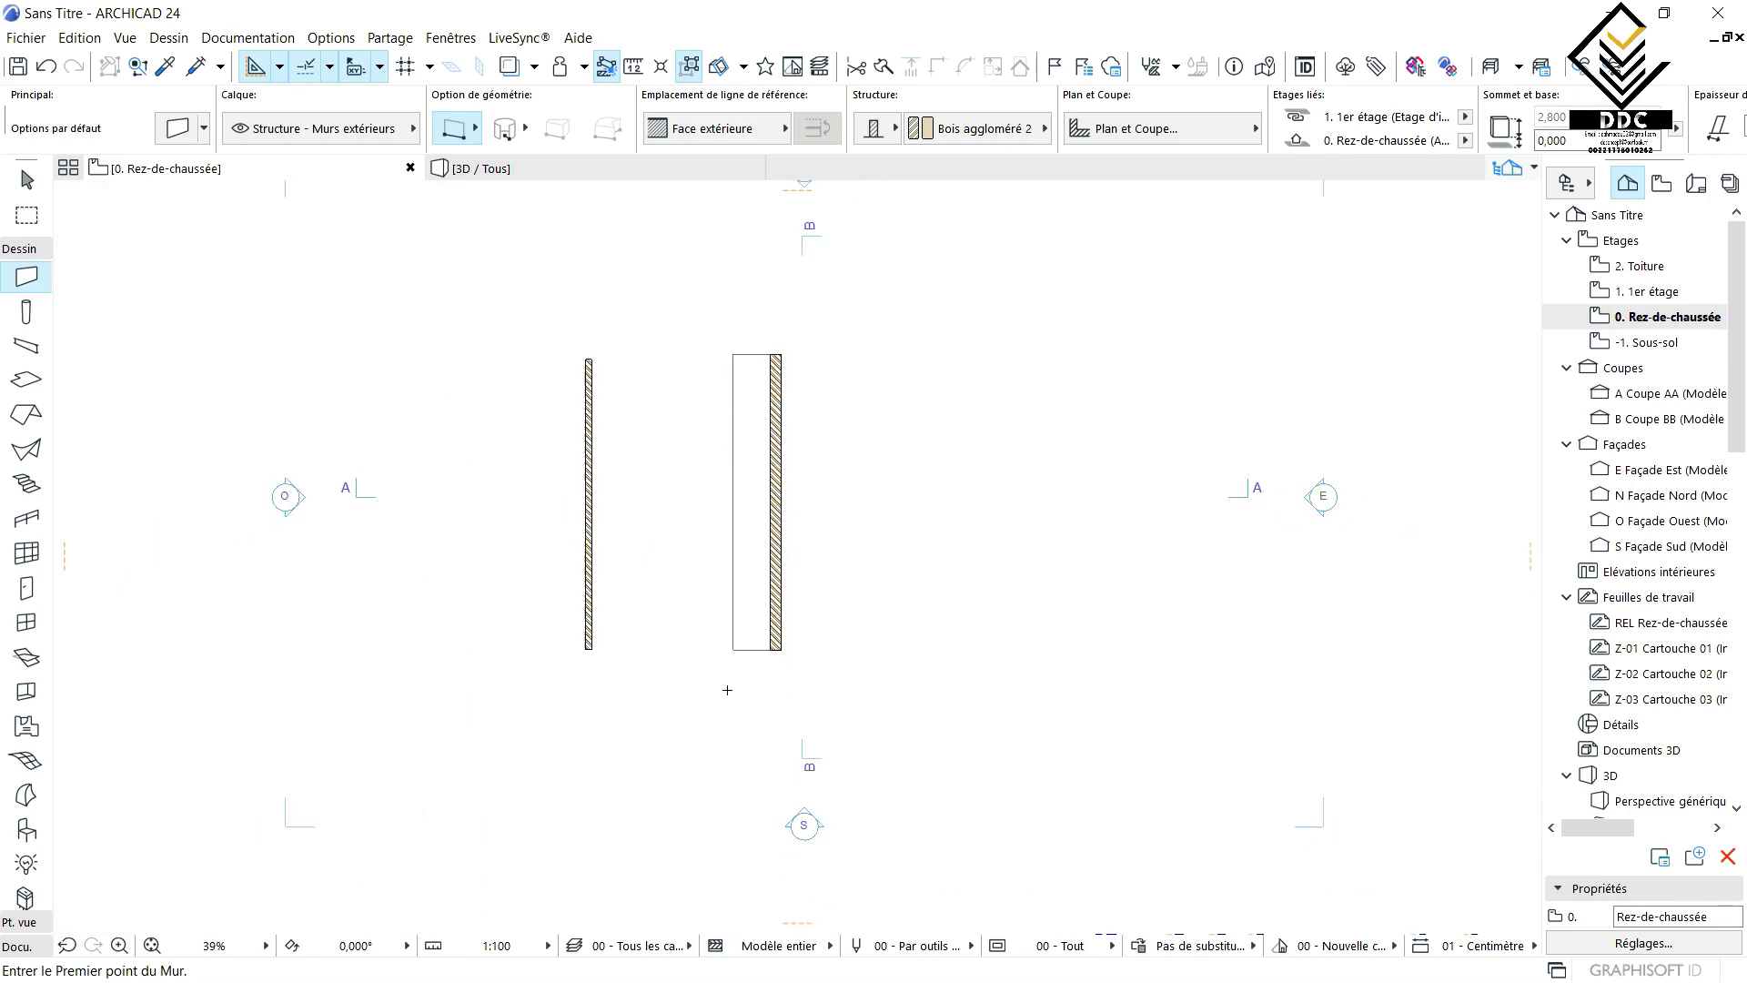
scroll(727, 690, up, 4)
scroll(729, 339, down, 2)
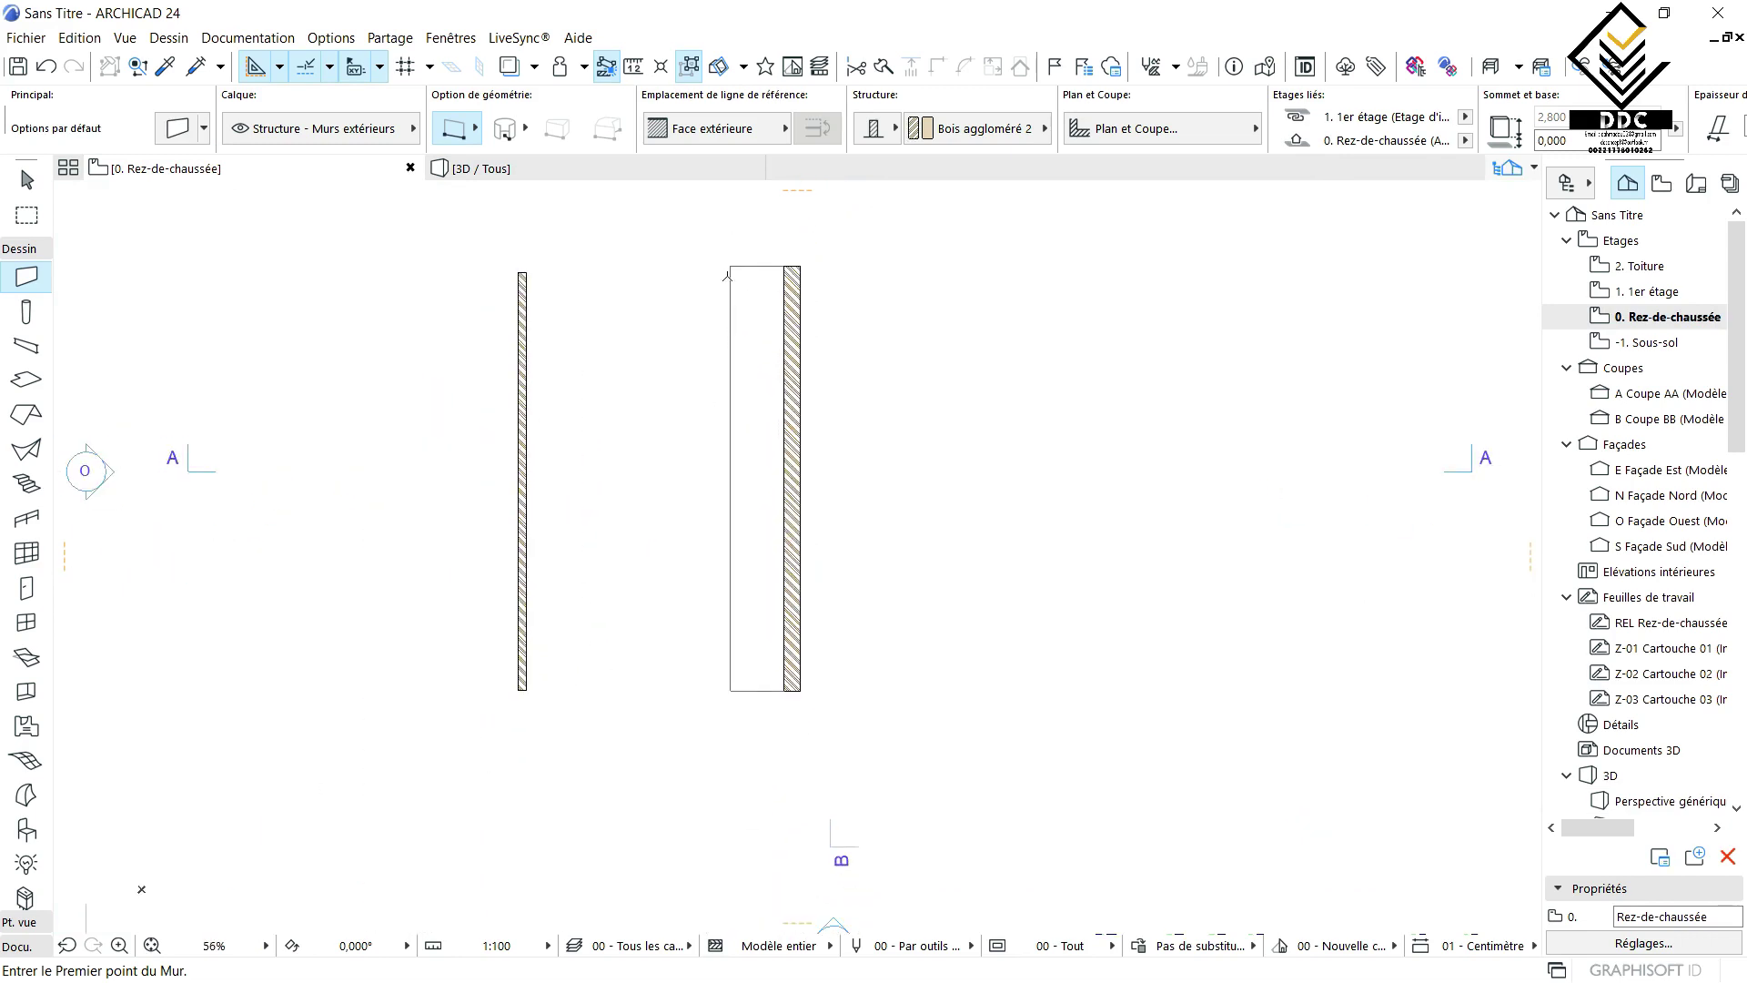
scroll(728, 273, up, 2)
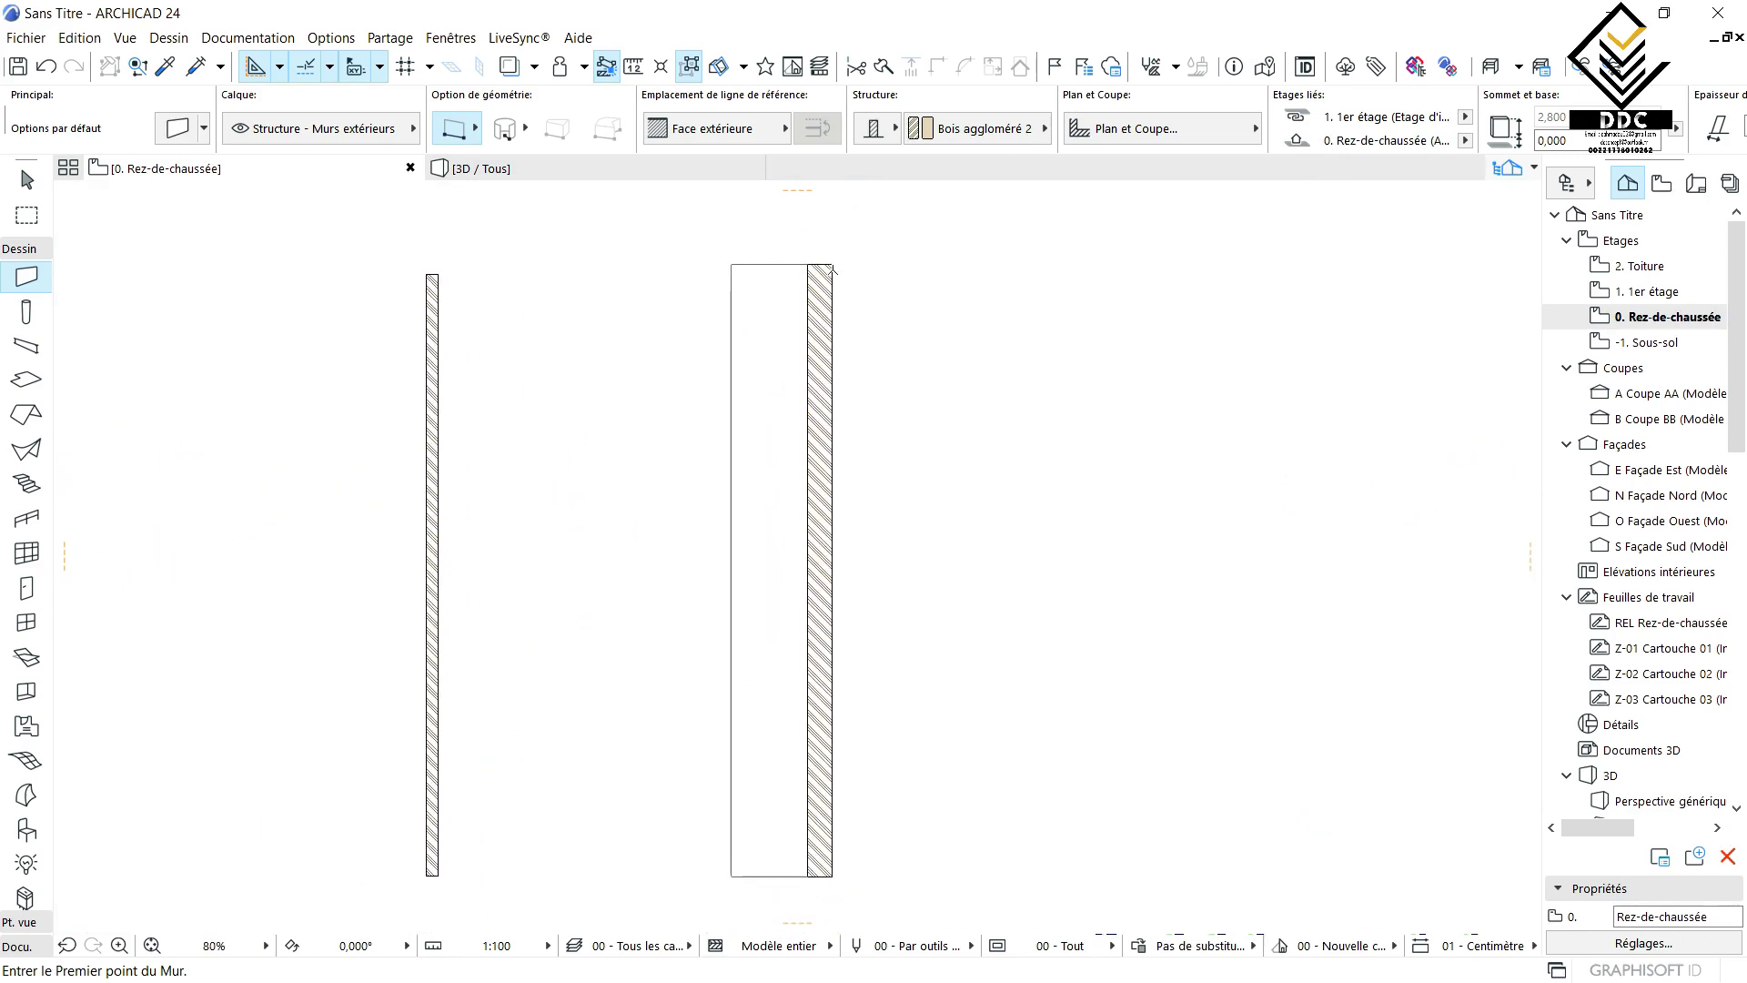
scroll(901, 503, down, 5)
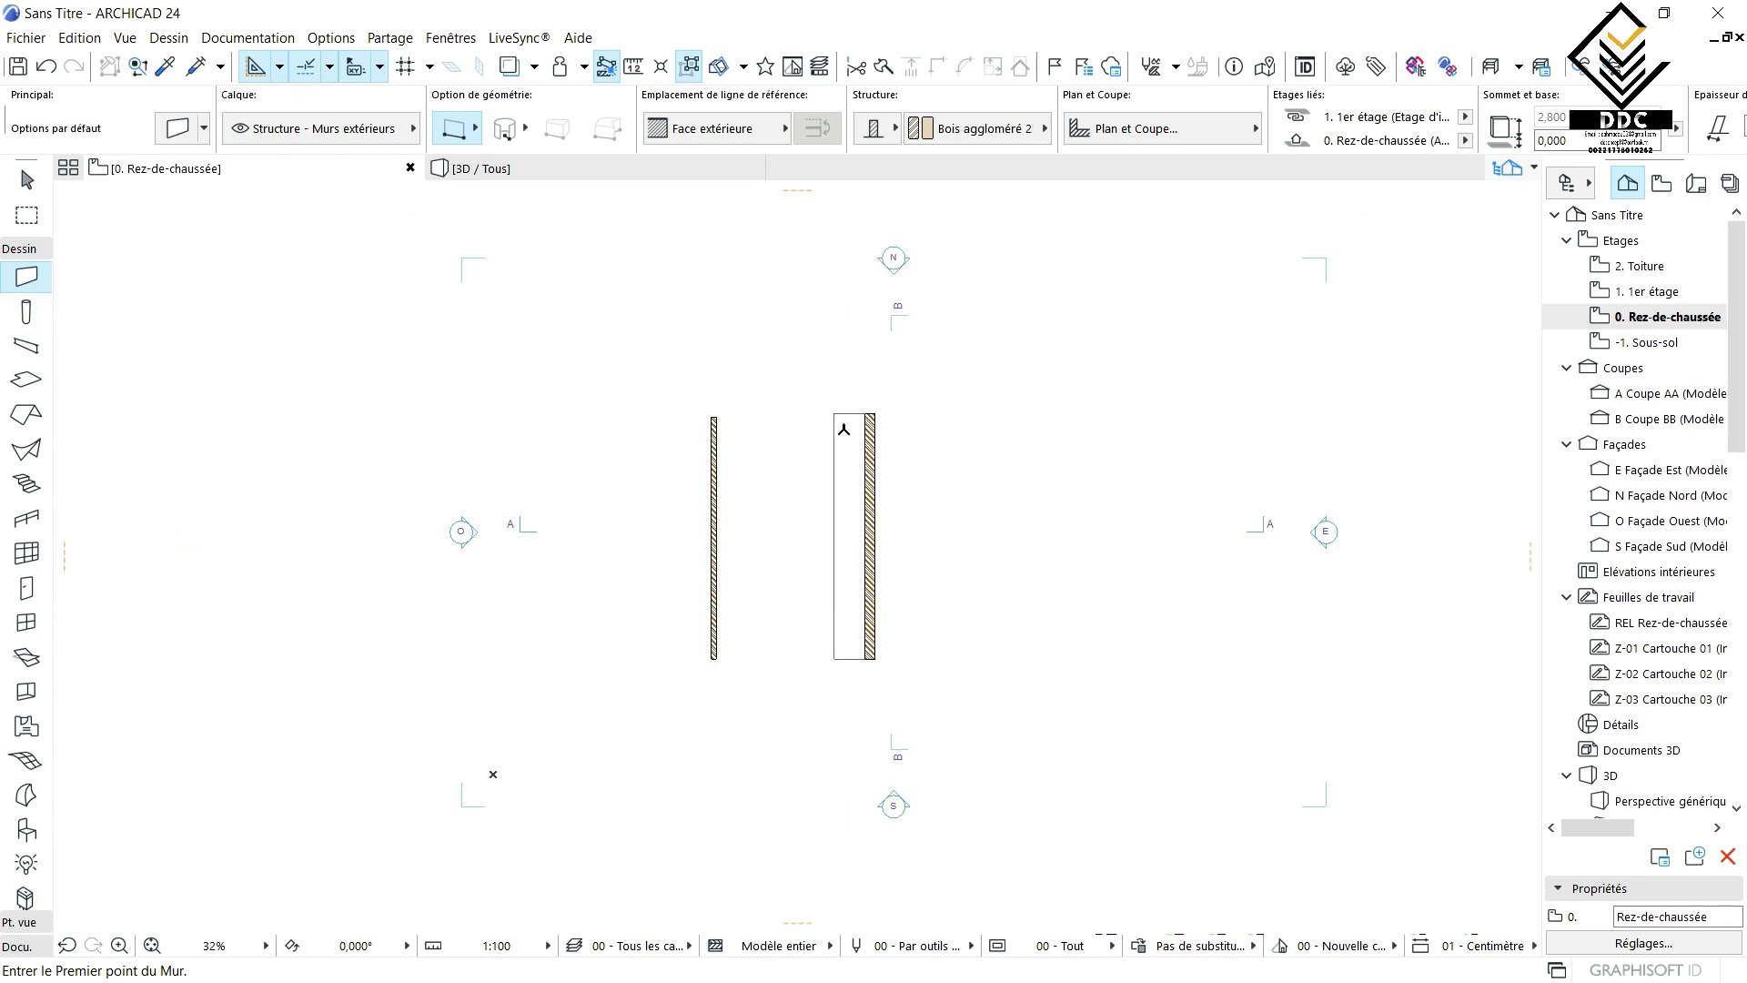
- Review the profile and slant settings of the slanted wall on the plan, and close them without applying changes
shift+click(855, 626)
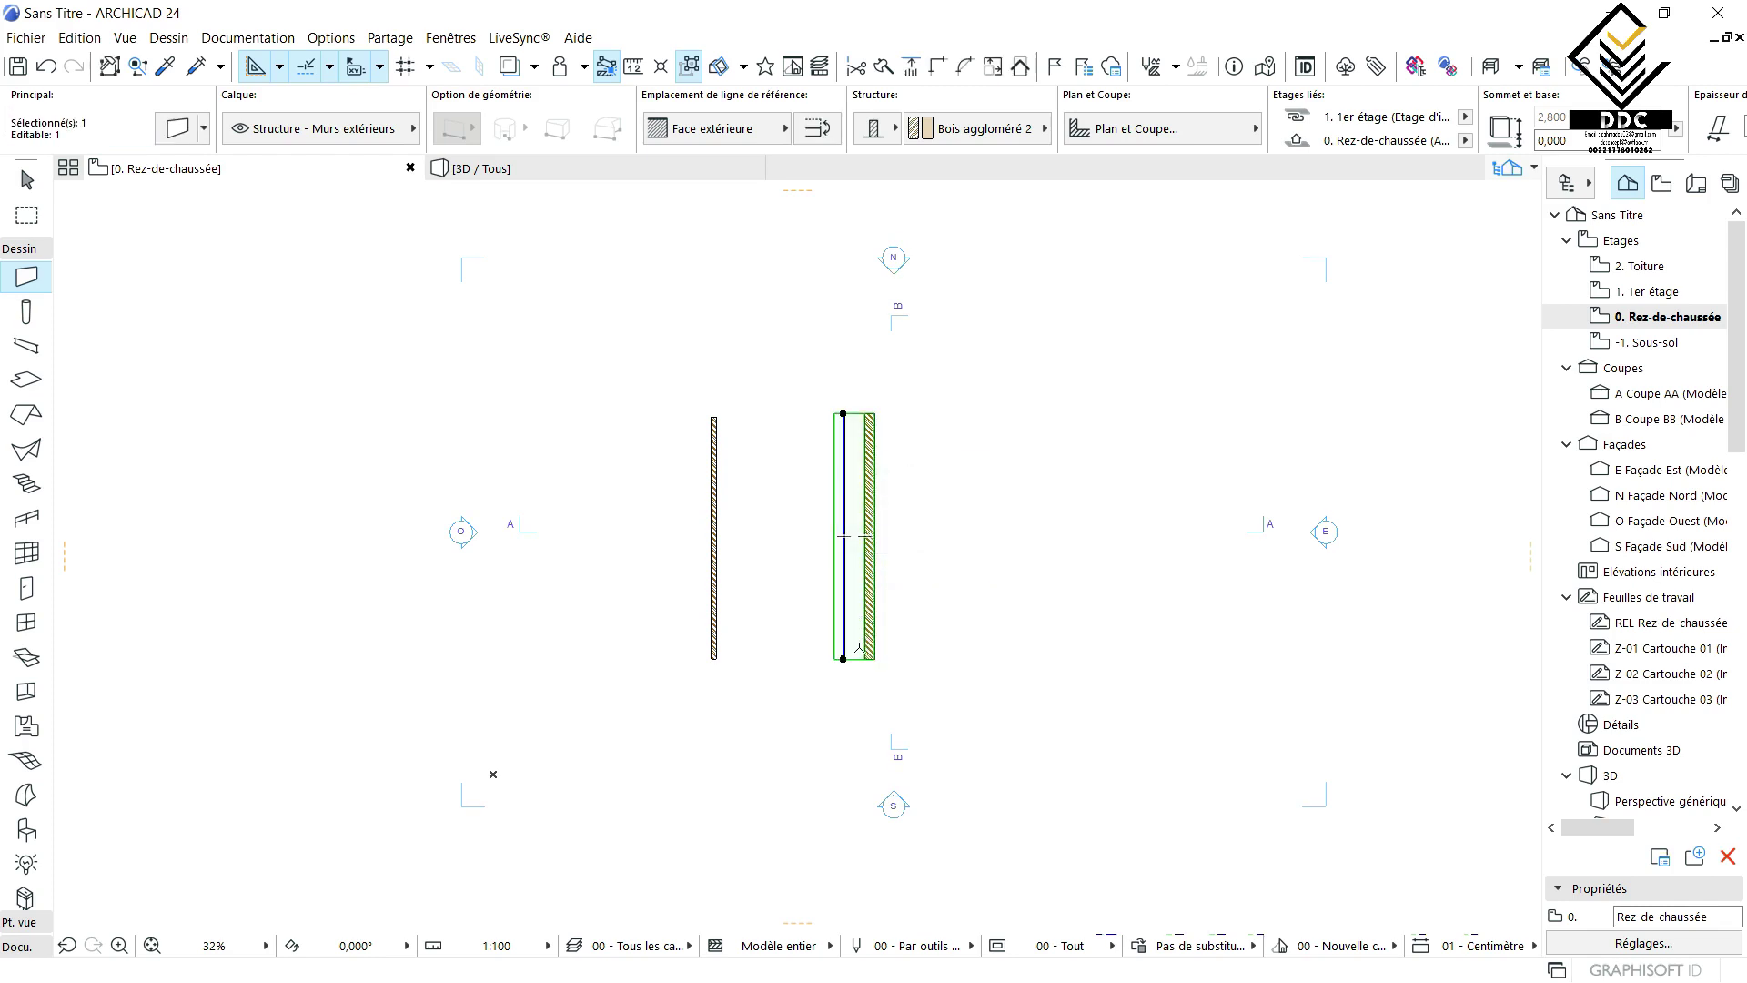
right_click(859, 647)
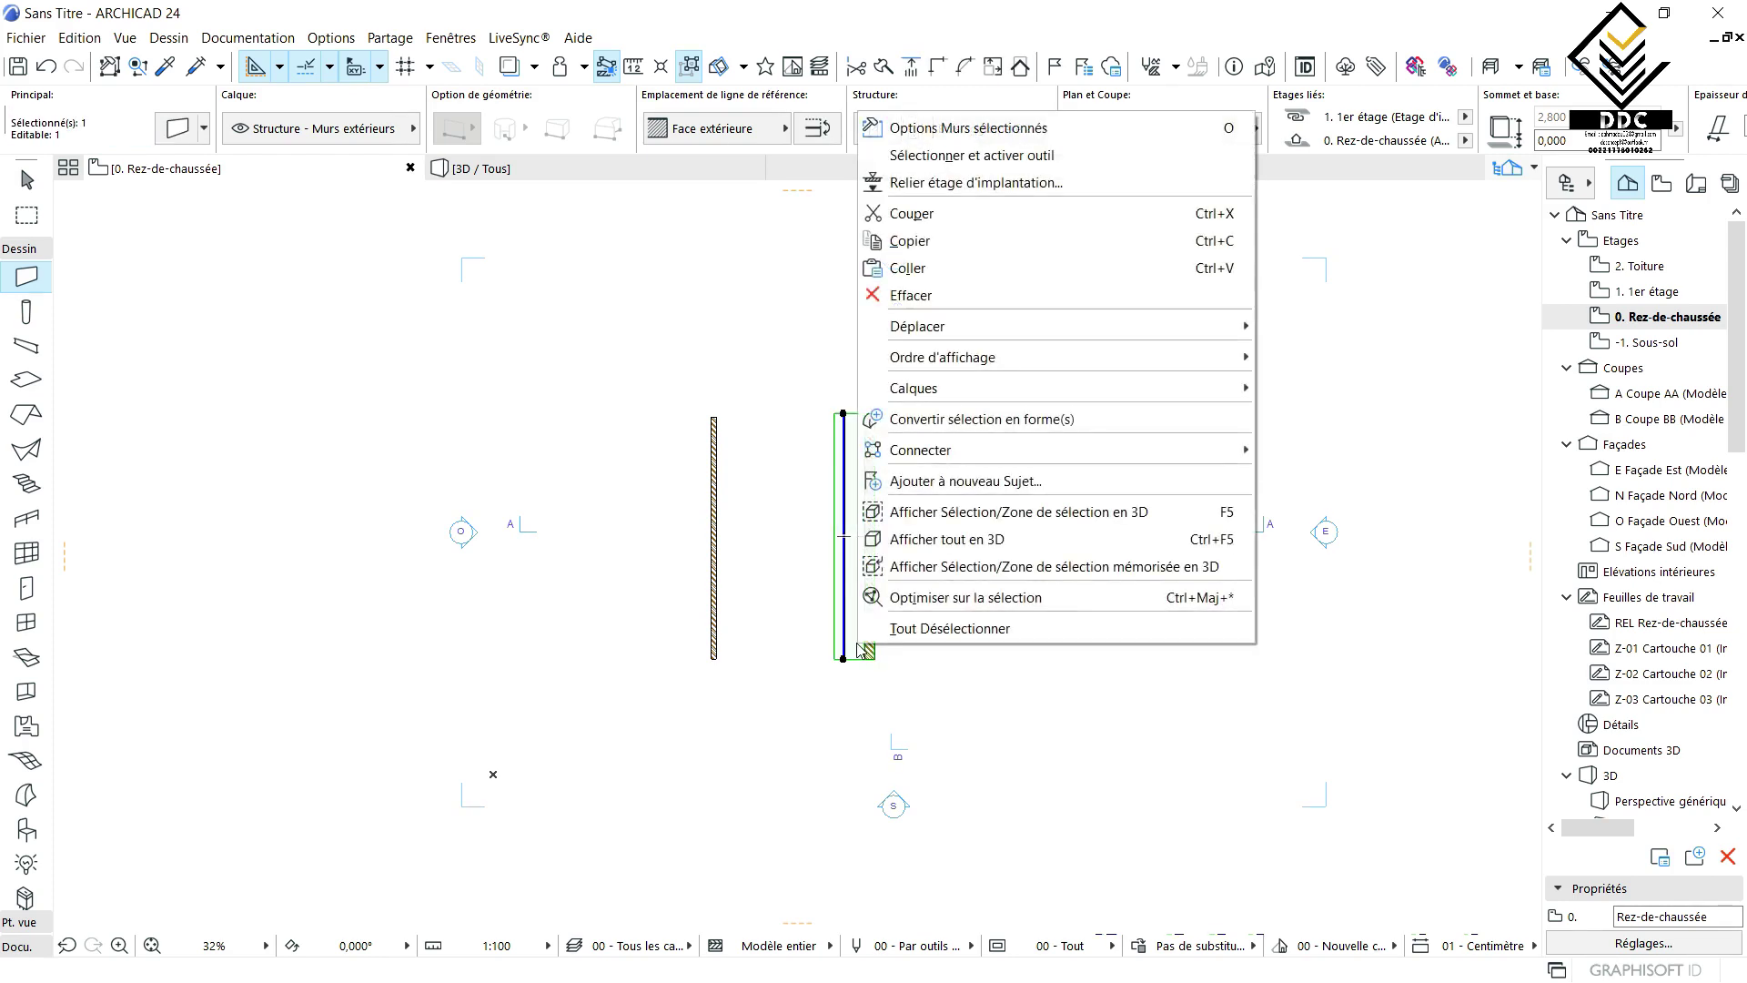
click(920, 135)
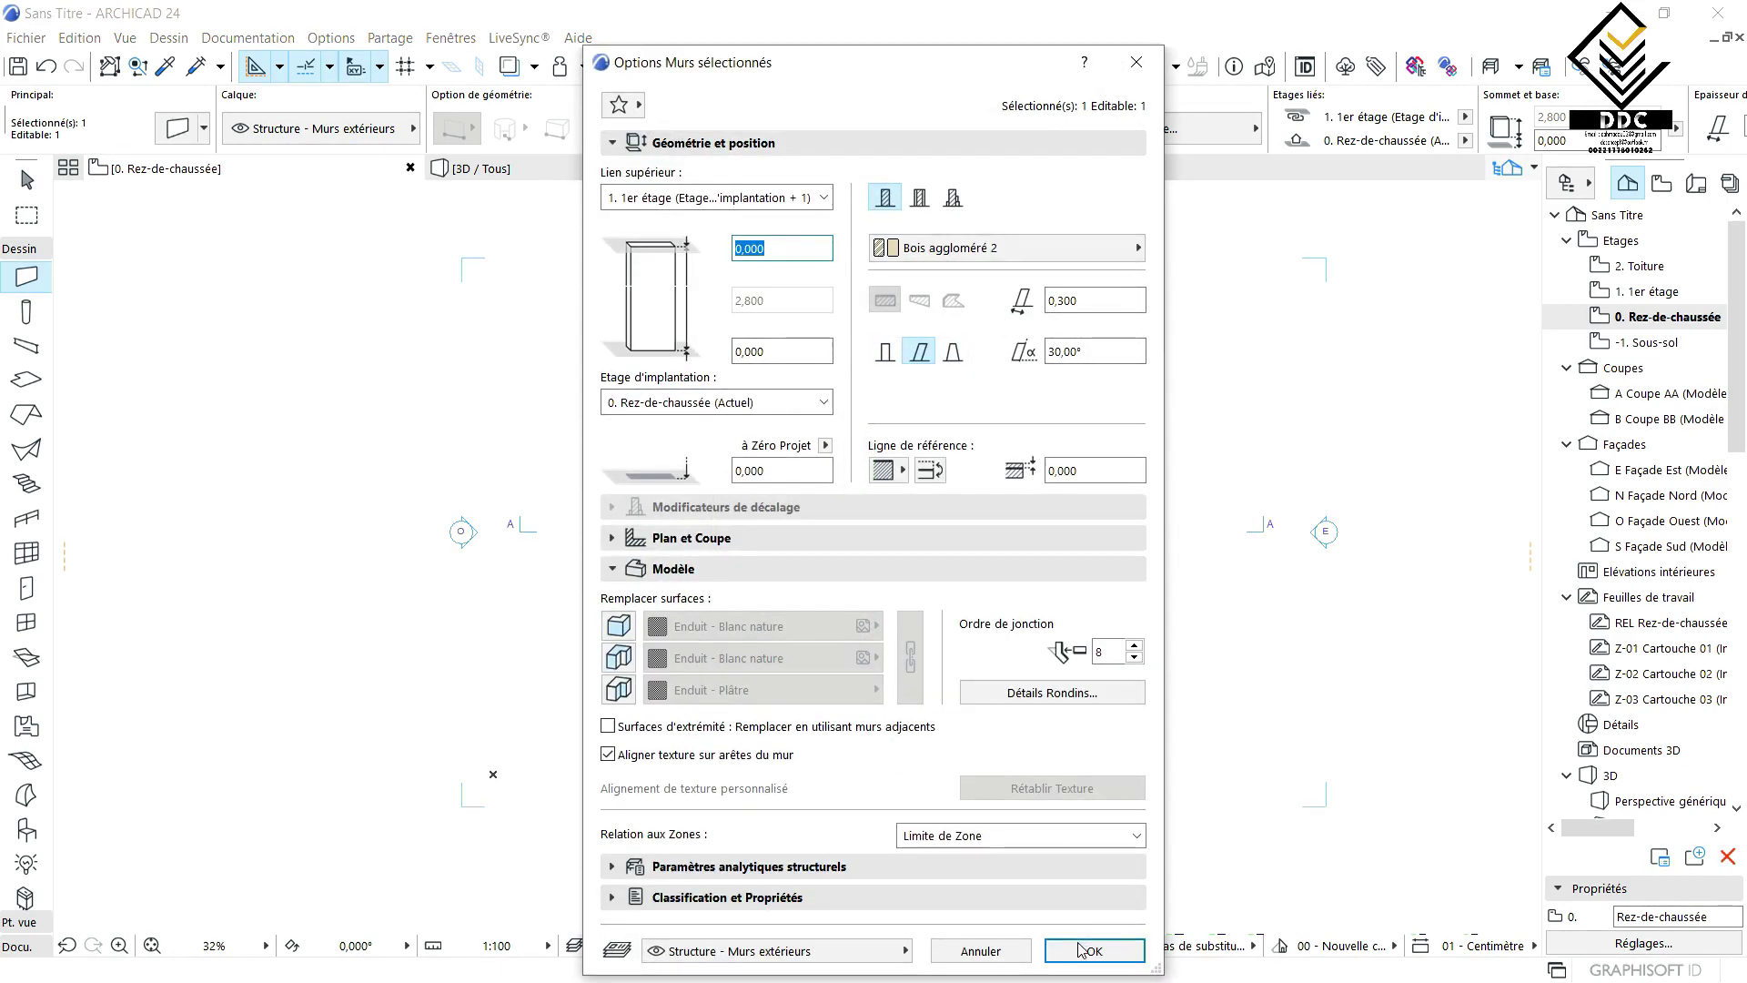
click(1012, 951)
key(Escape)
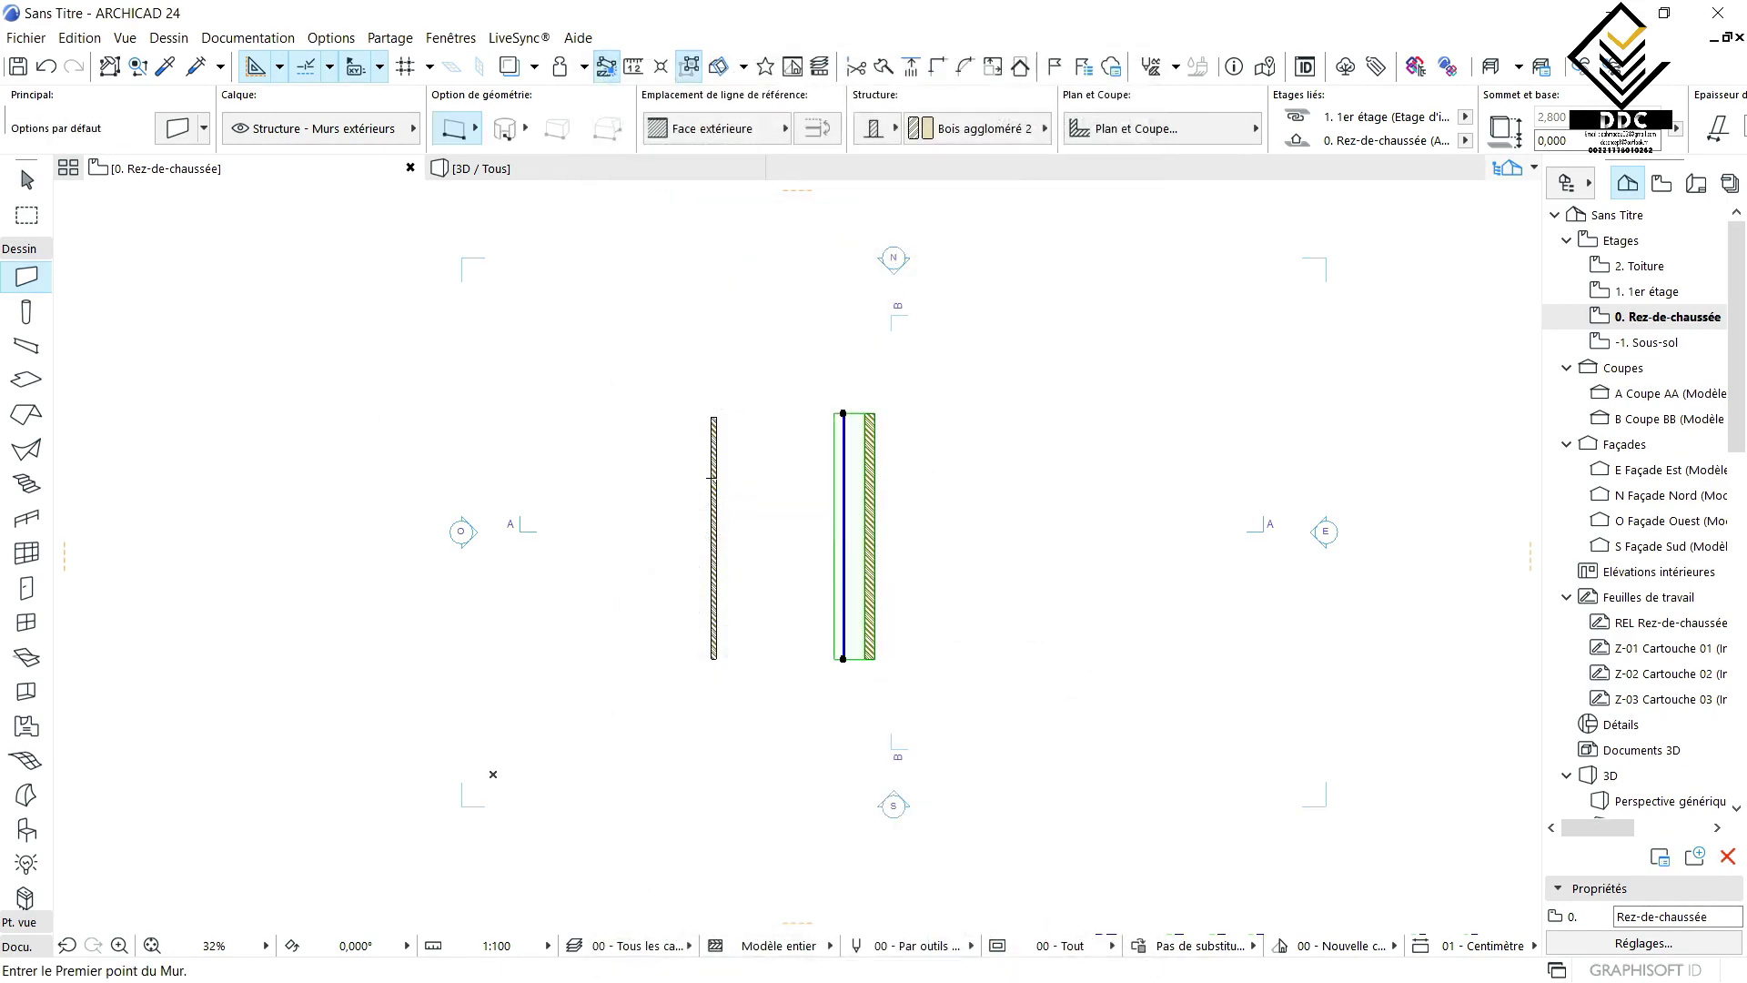
- Set the default wall to a double-slanted profile
double_click(20, 273)
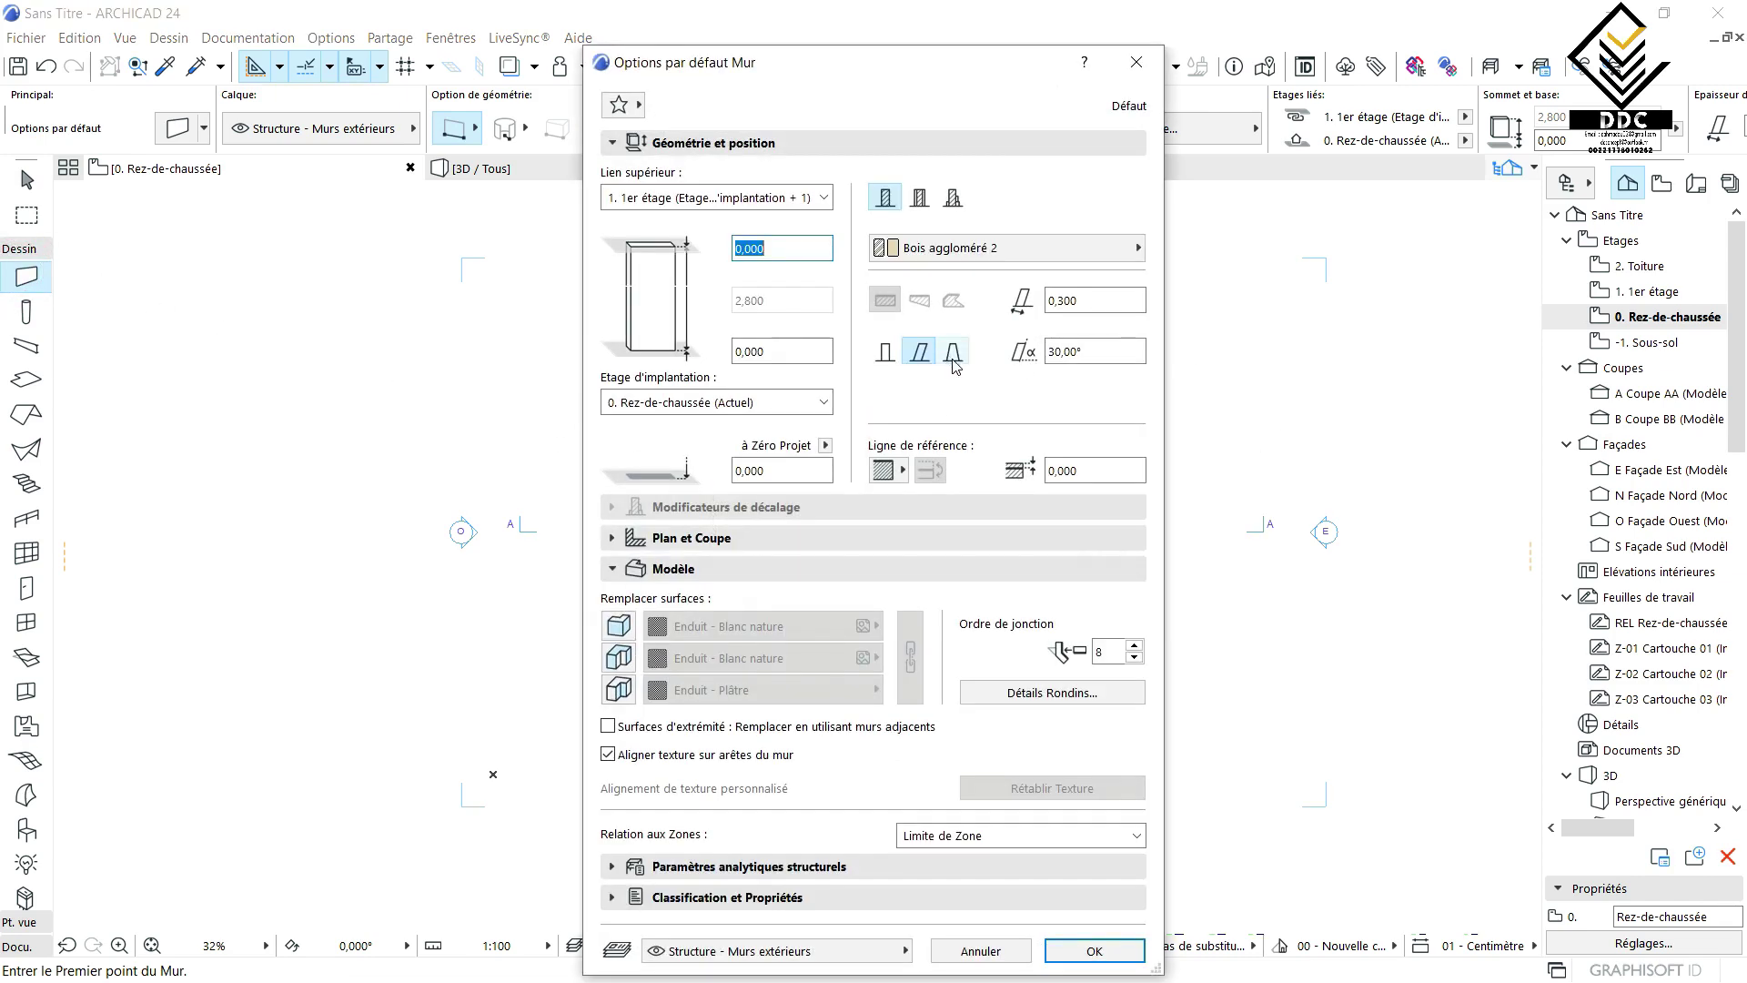
click(953, 353)
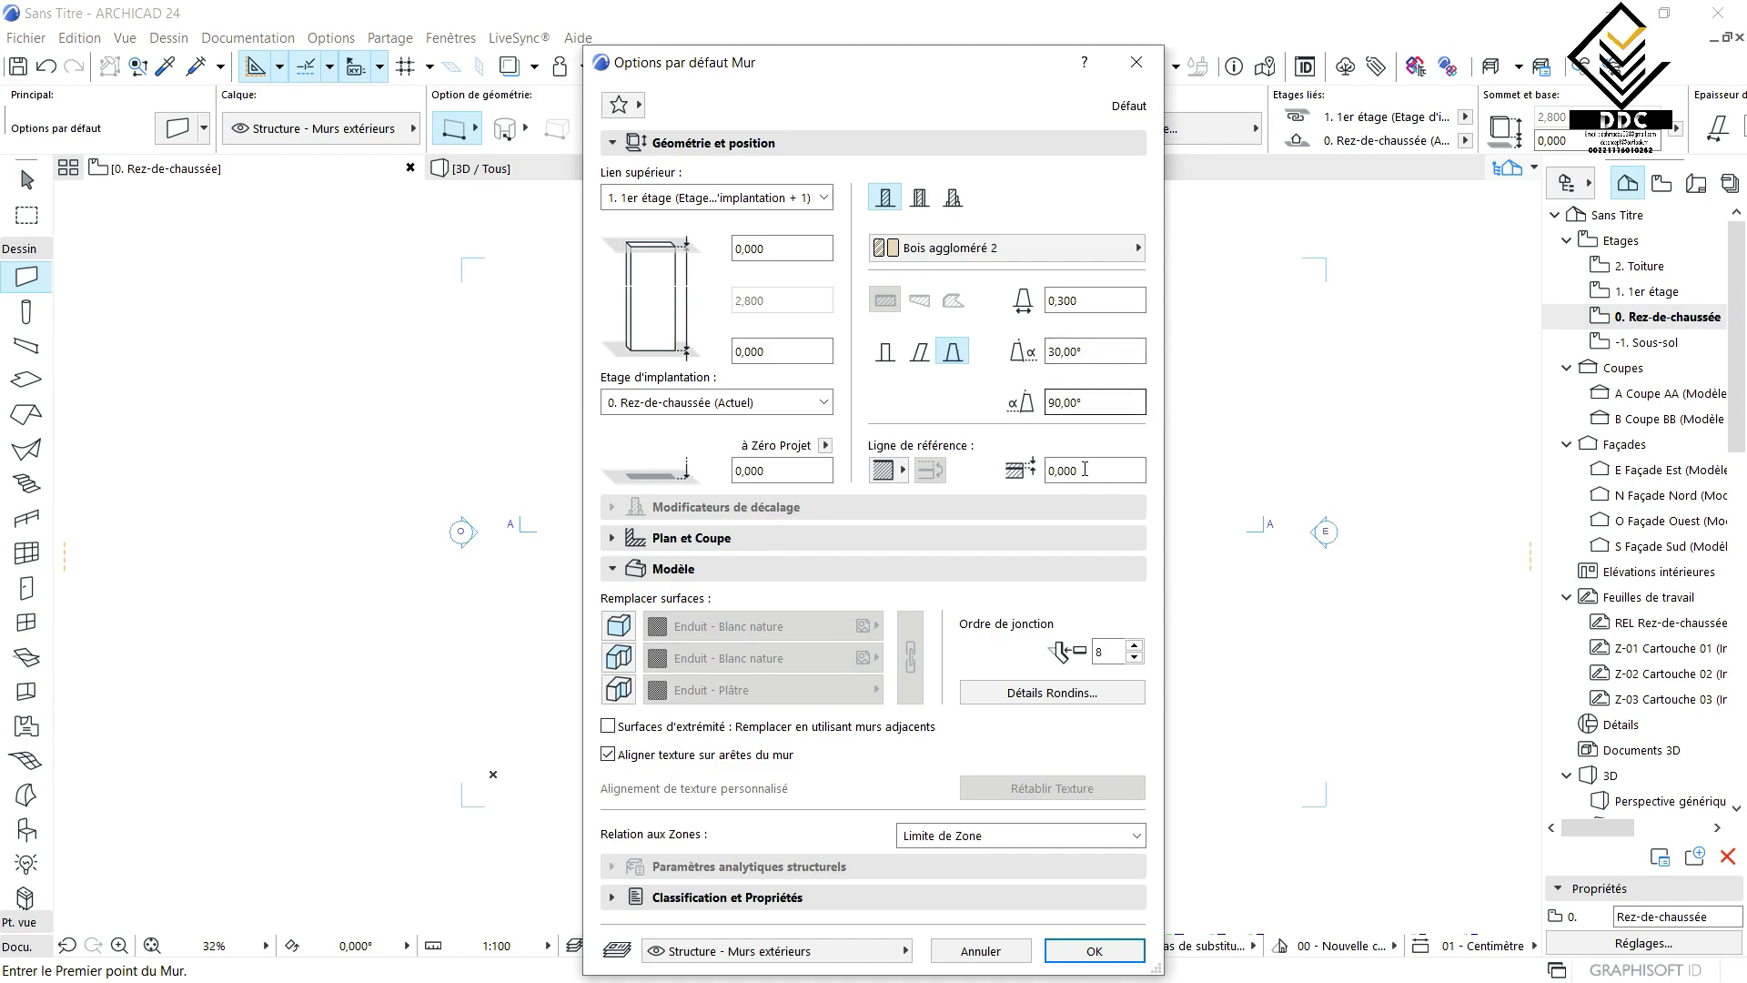
click(1096, 951)
- Draw a double-slanted wall about 16.6 m long at 90° on the plan, on the far side of the slanted wall
scroll(1025, 557, up, 3)
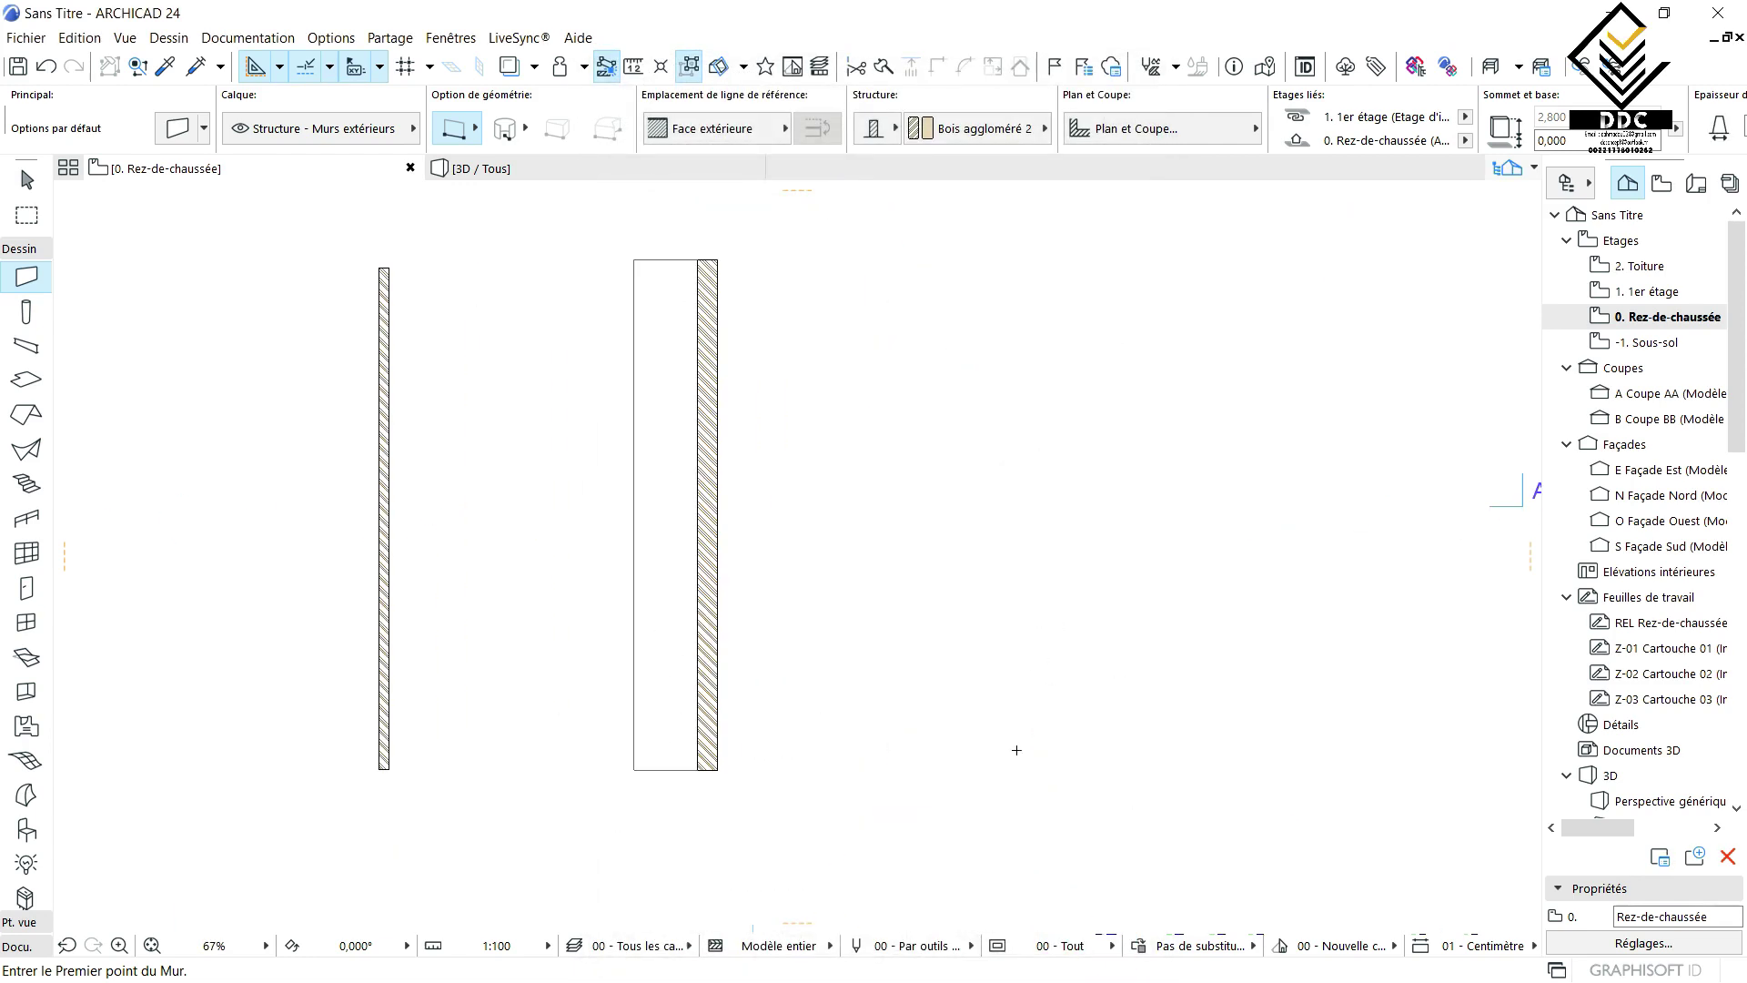
click(1020, 777)
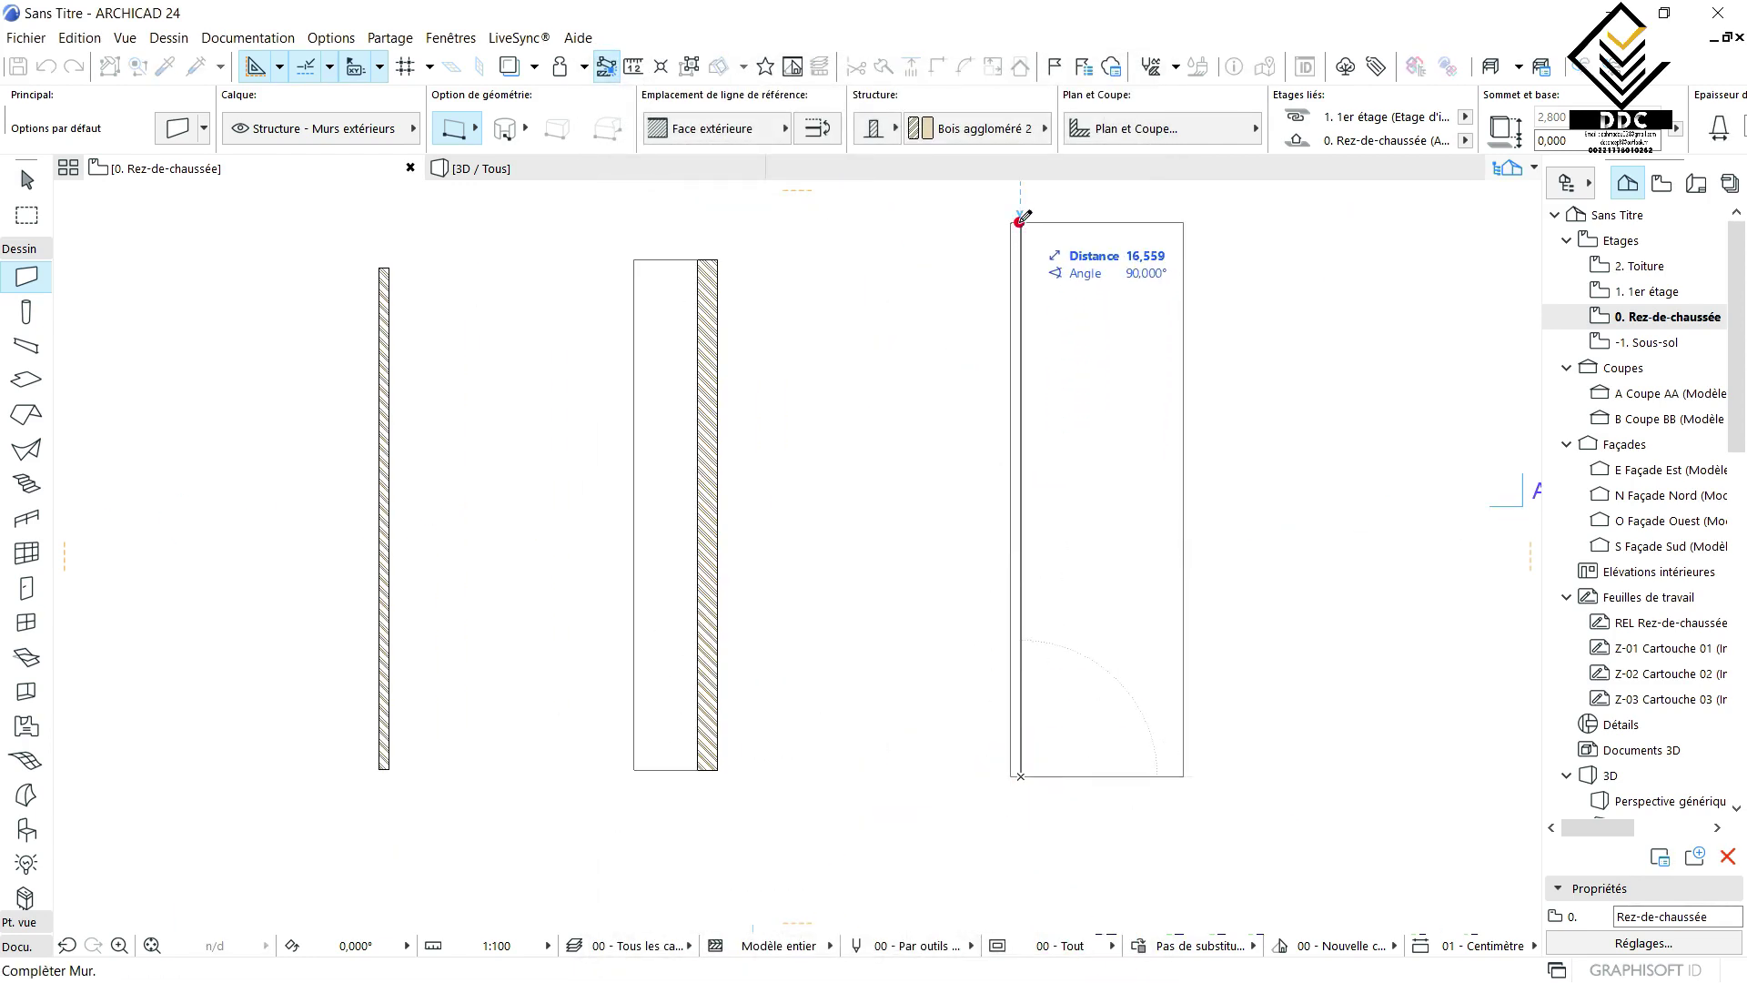
click(1020, 223)
- Examine the double-slanted wall in 3D beside the slanted wall
click(608, 169)
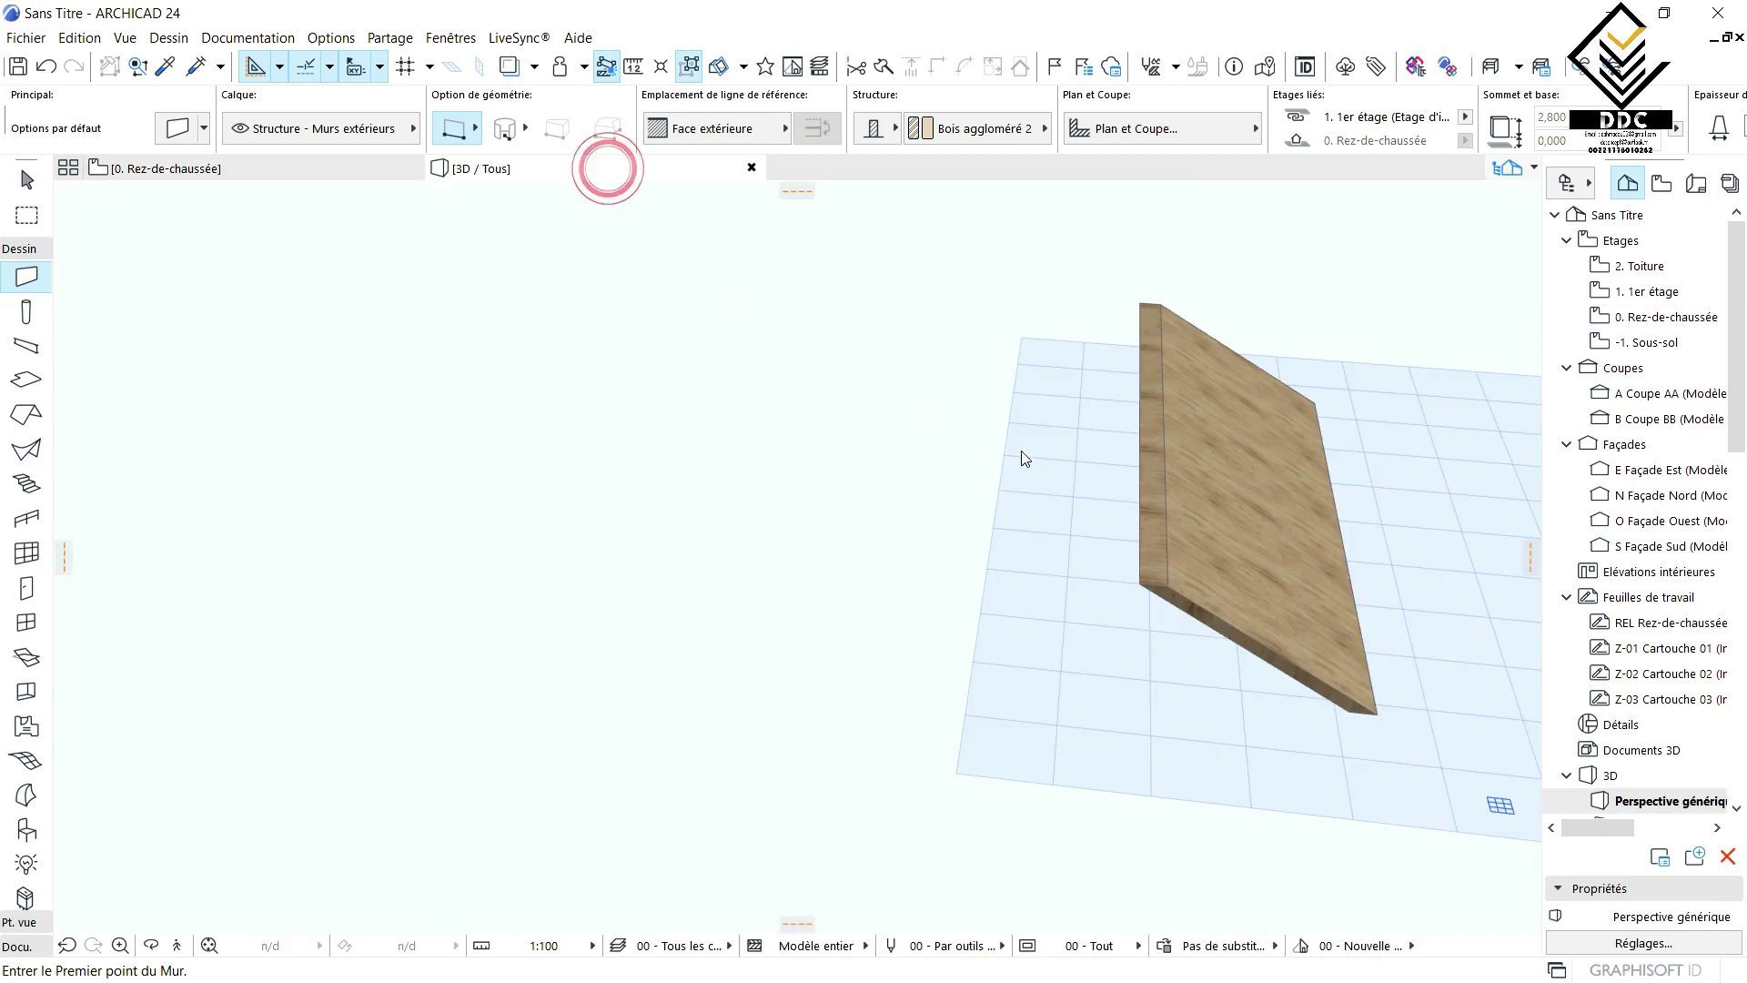
scroll(1023, 457, down, 3)
scroll(856, 539, up, 3)
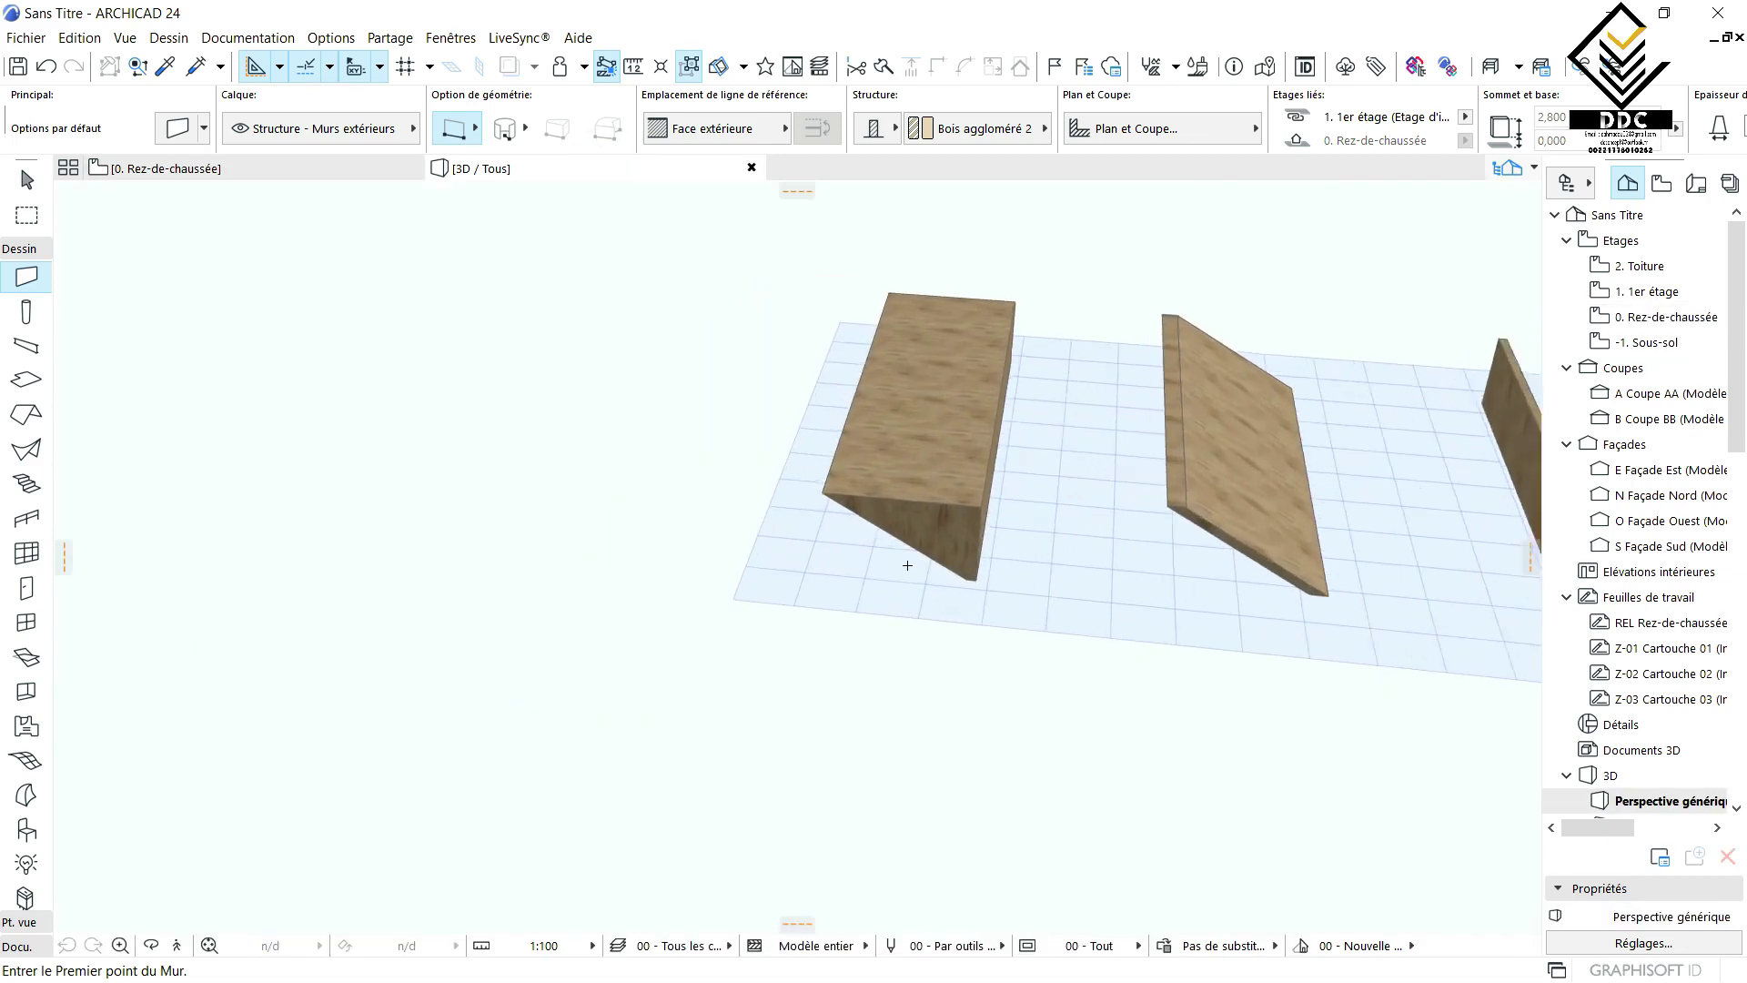
shift+middle_drag(993, 445, 931, 462)
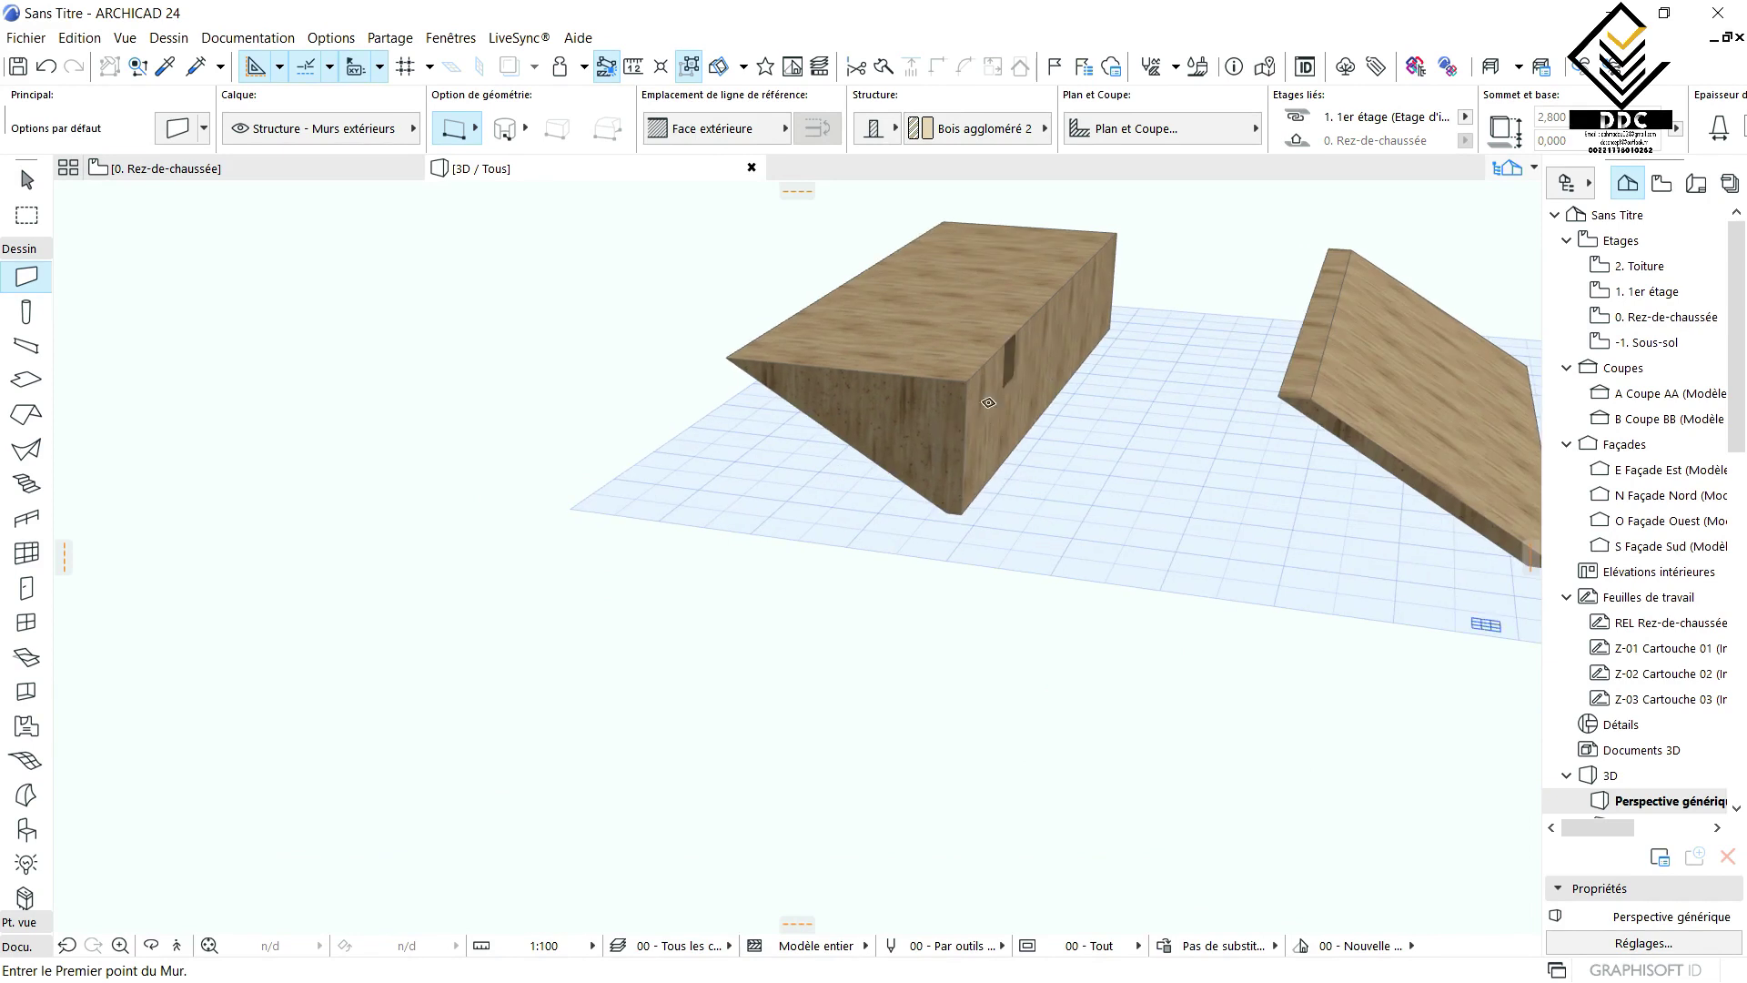
shift+middle_drag(988, 402, 964, 330)
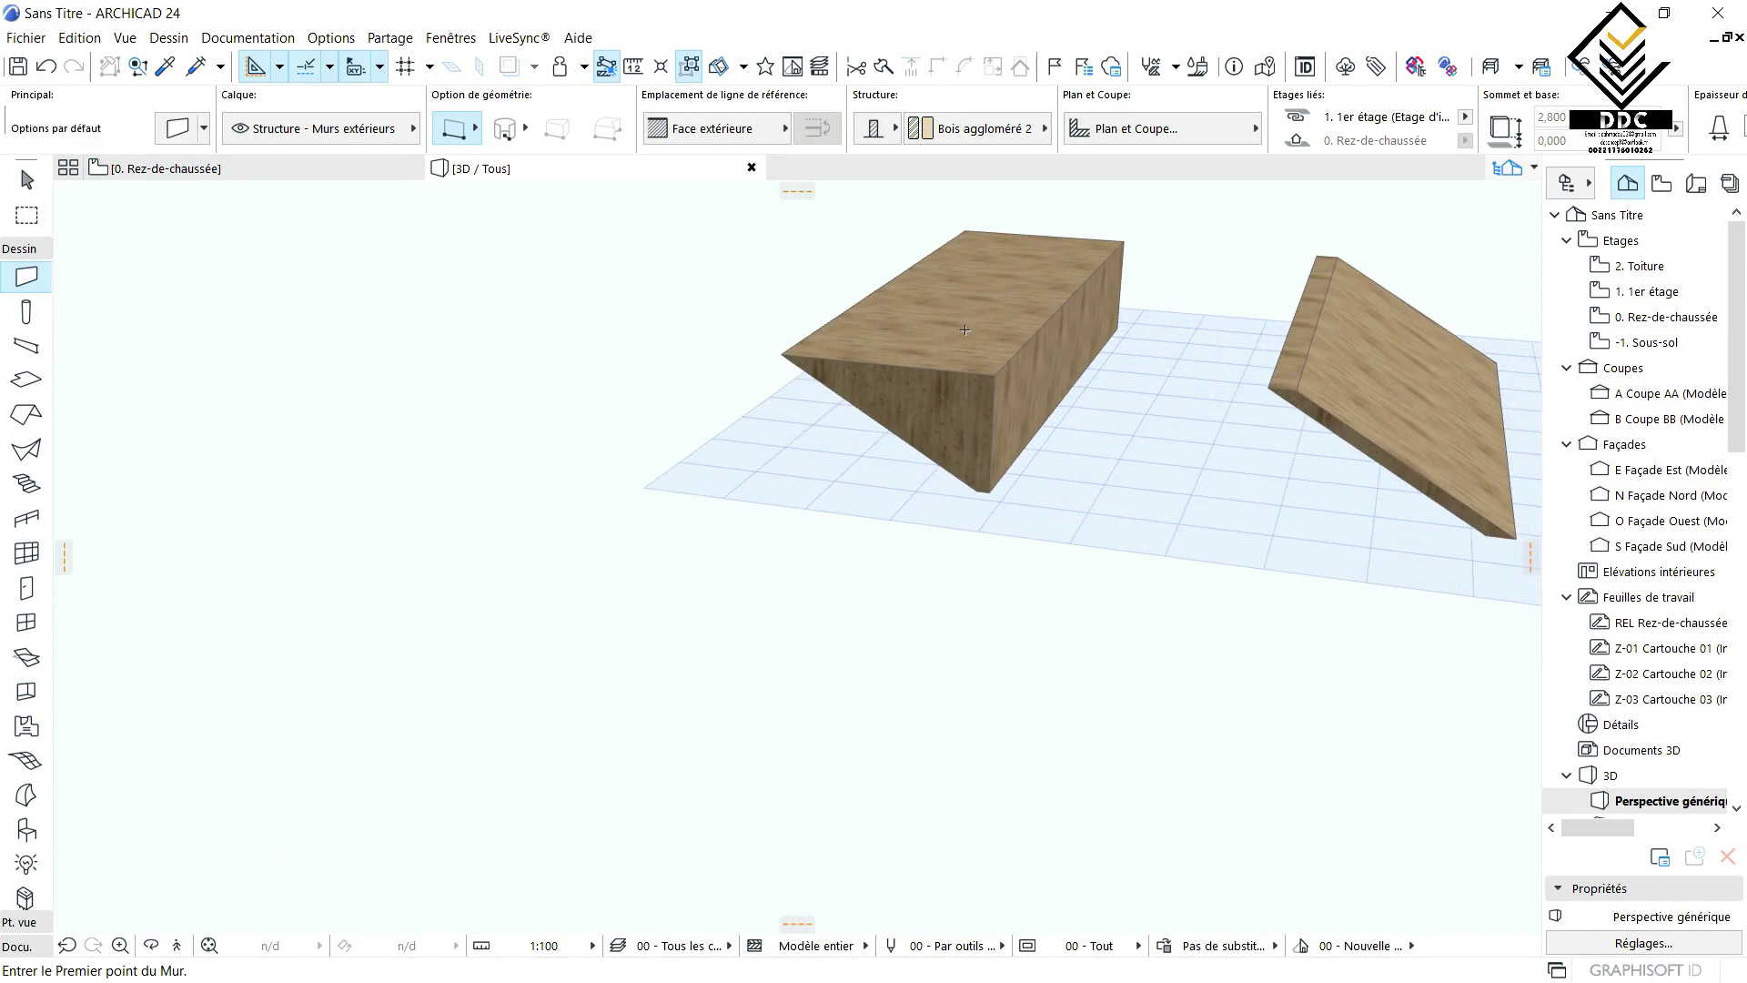
- Set the default double-slanted wall's second slant angle to 30° and its thickness to 0.18 m
double_click(12, 278)
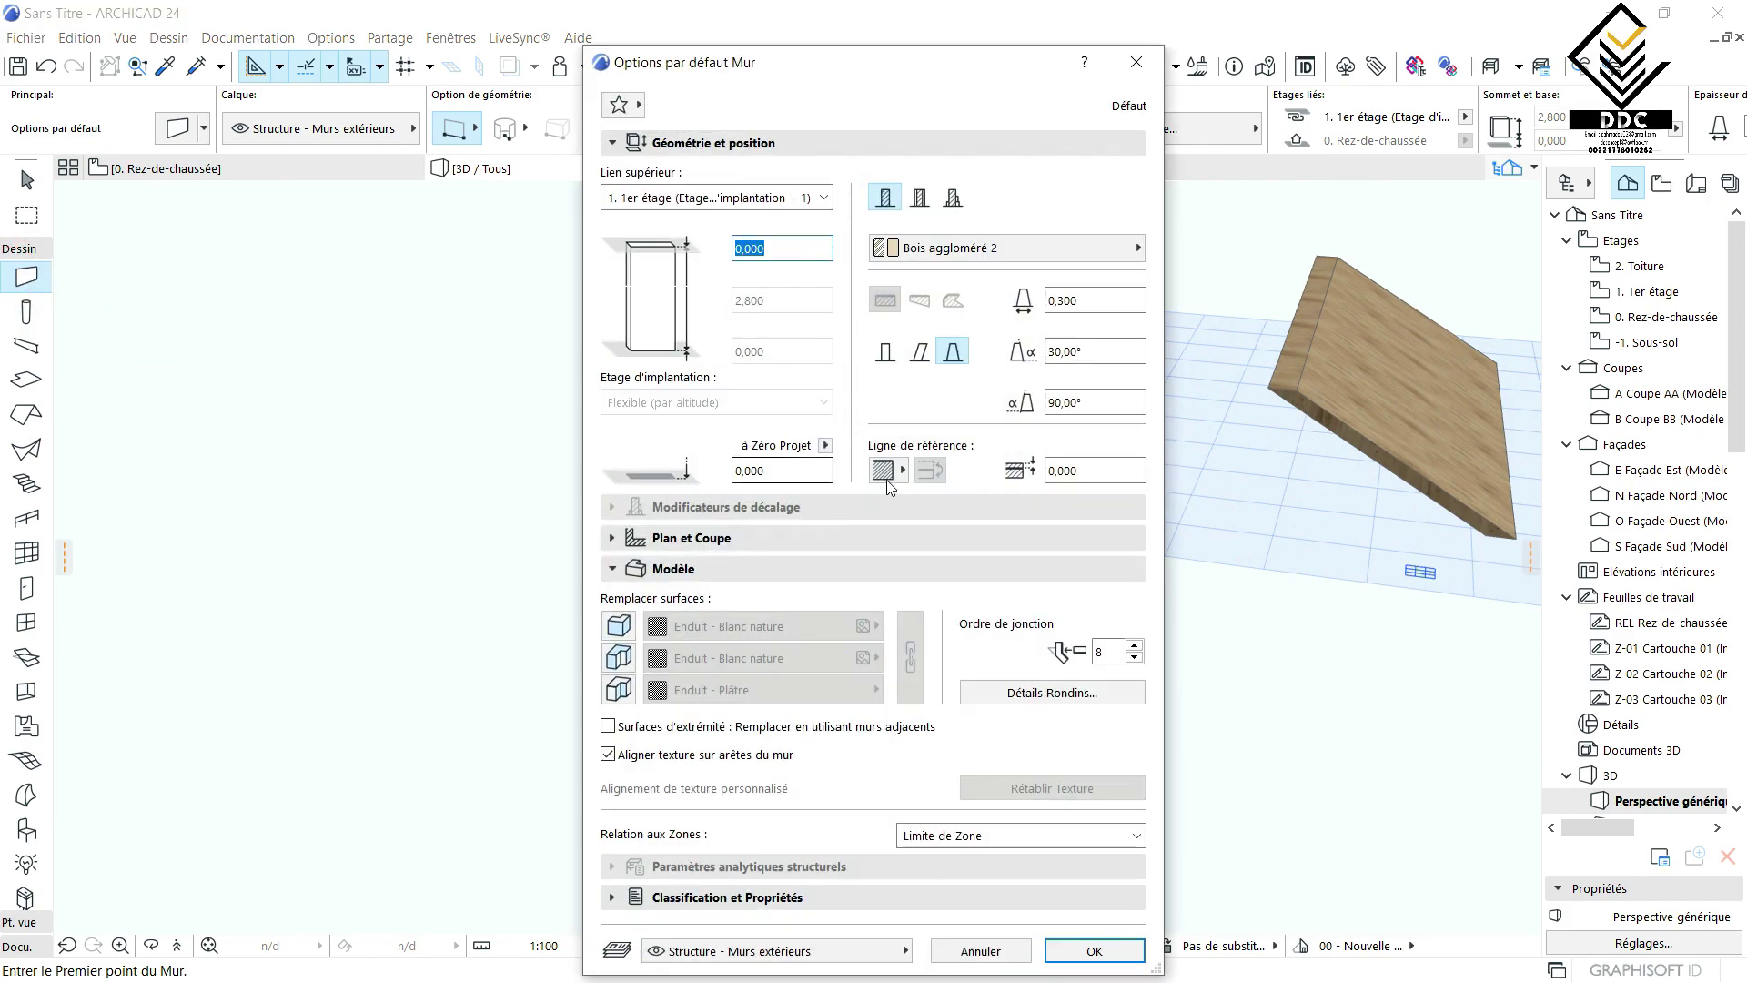
click(1108, 393)
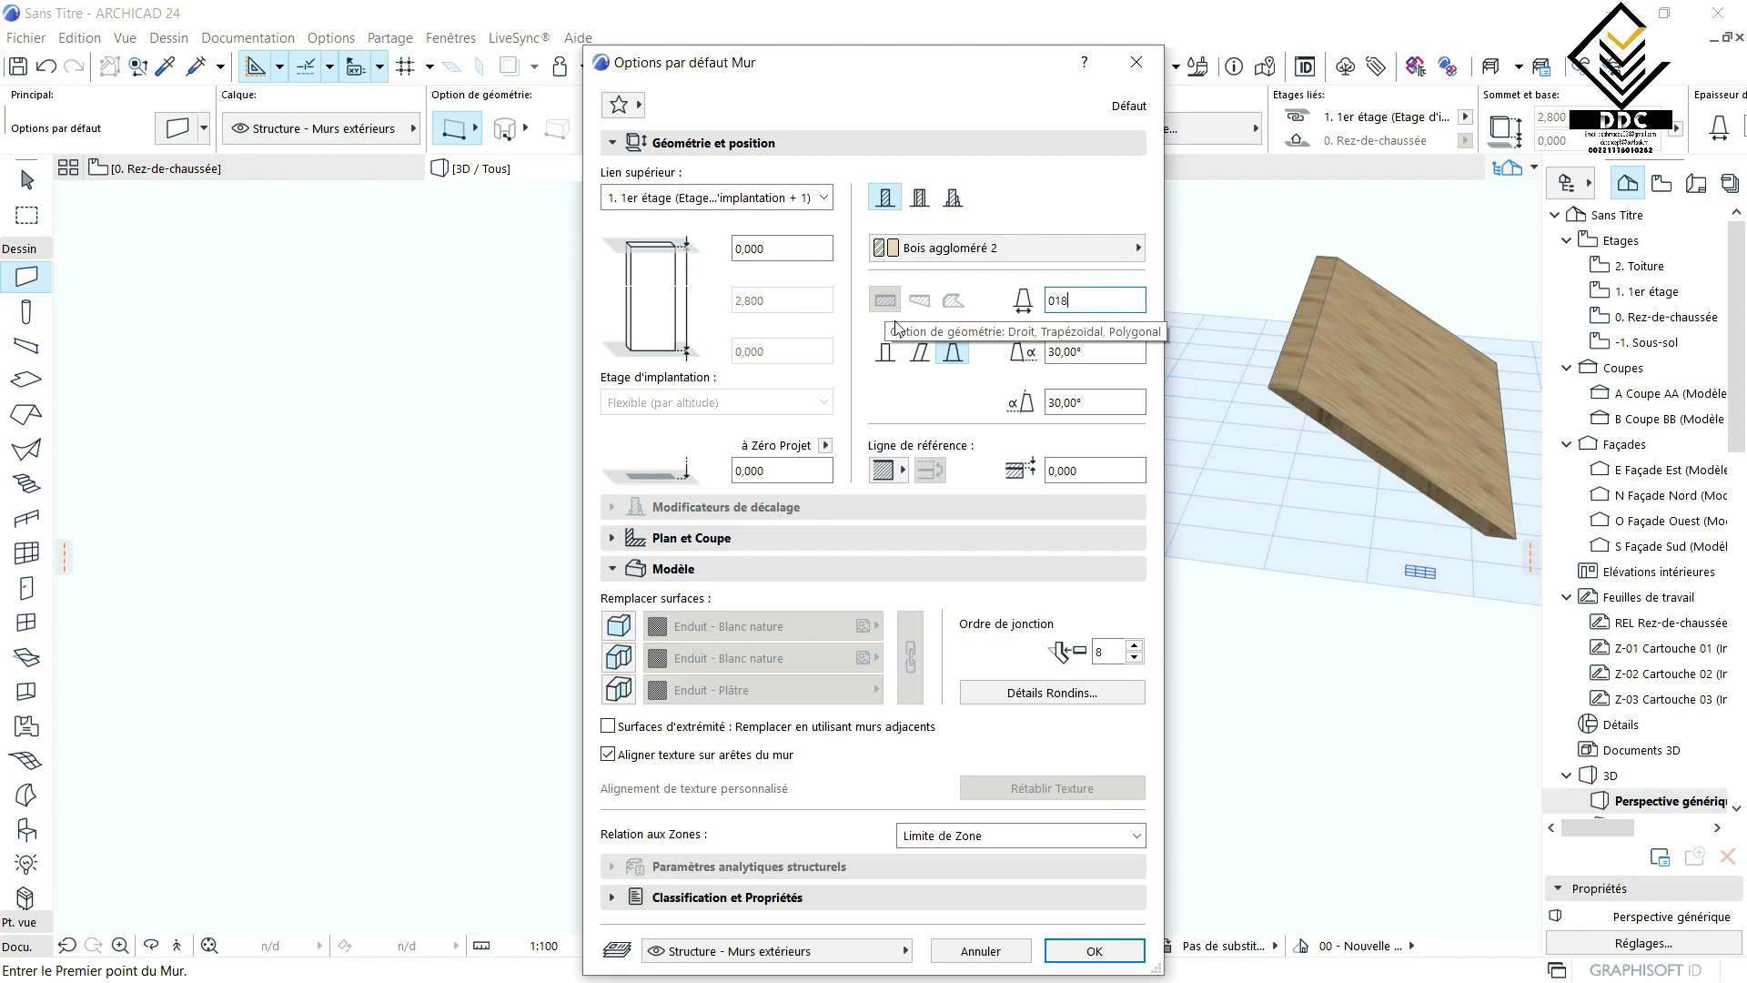
double_click(1085, 300)
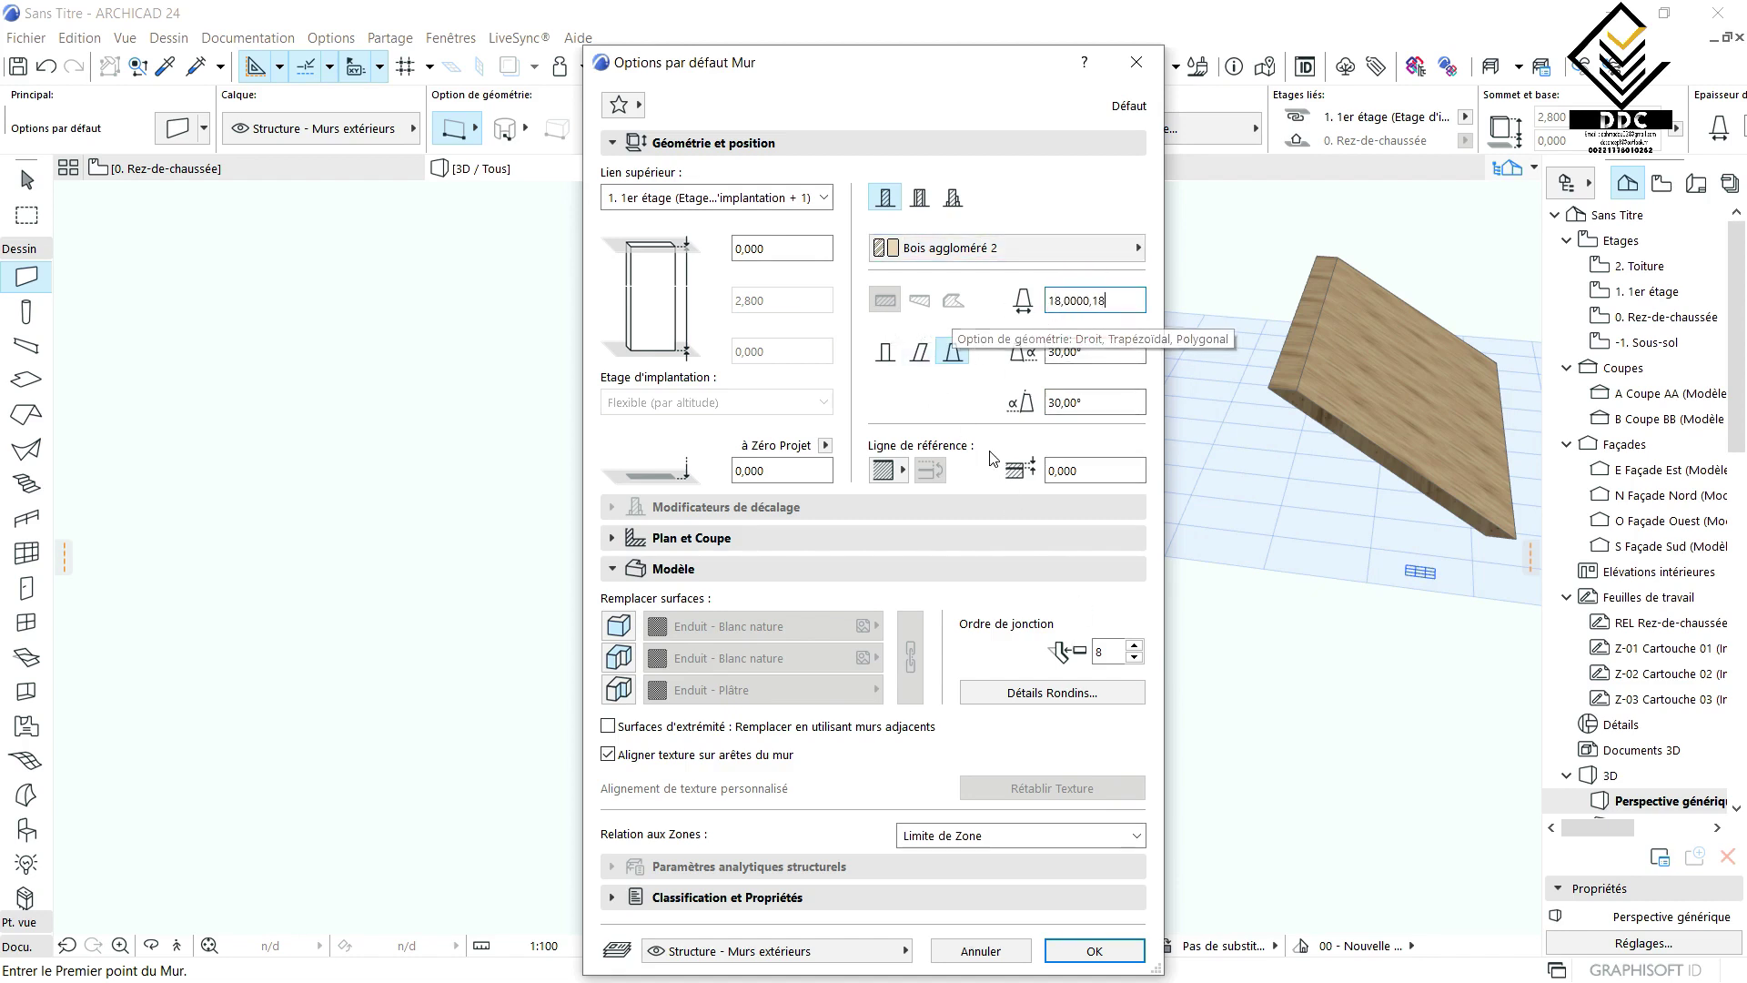
double_click(1108, 300)
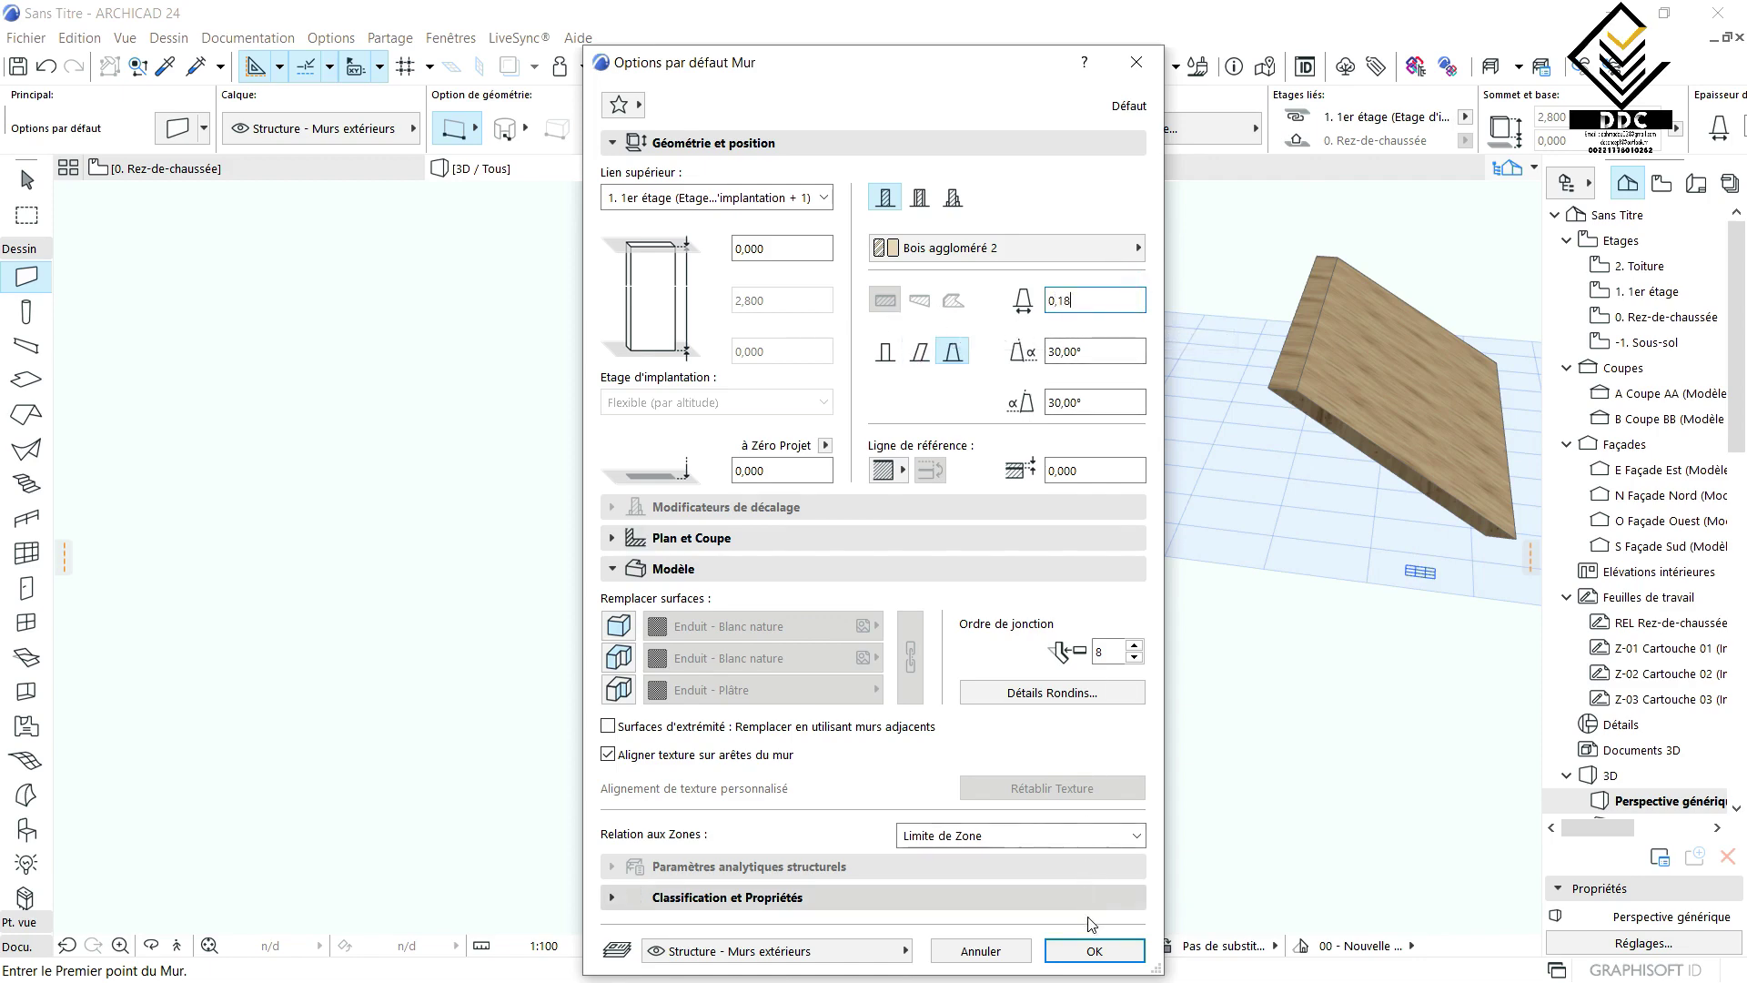
click(1094, 950)
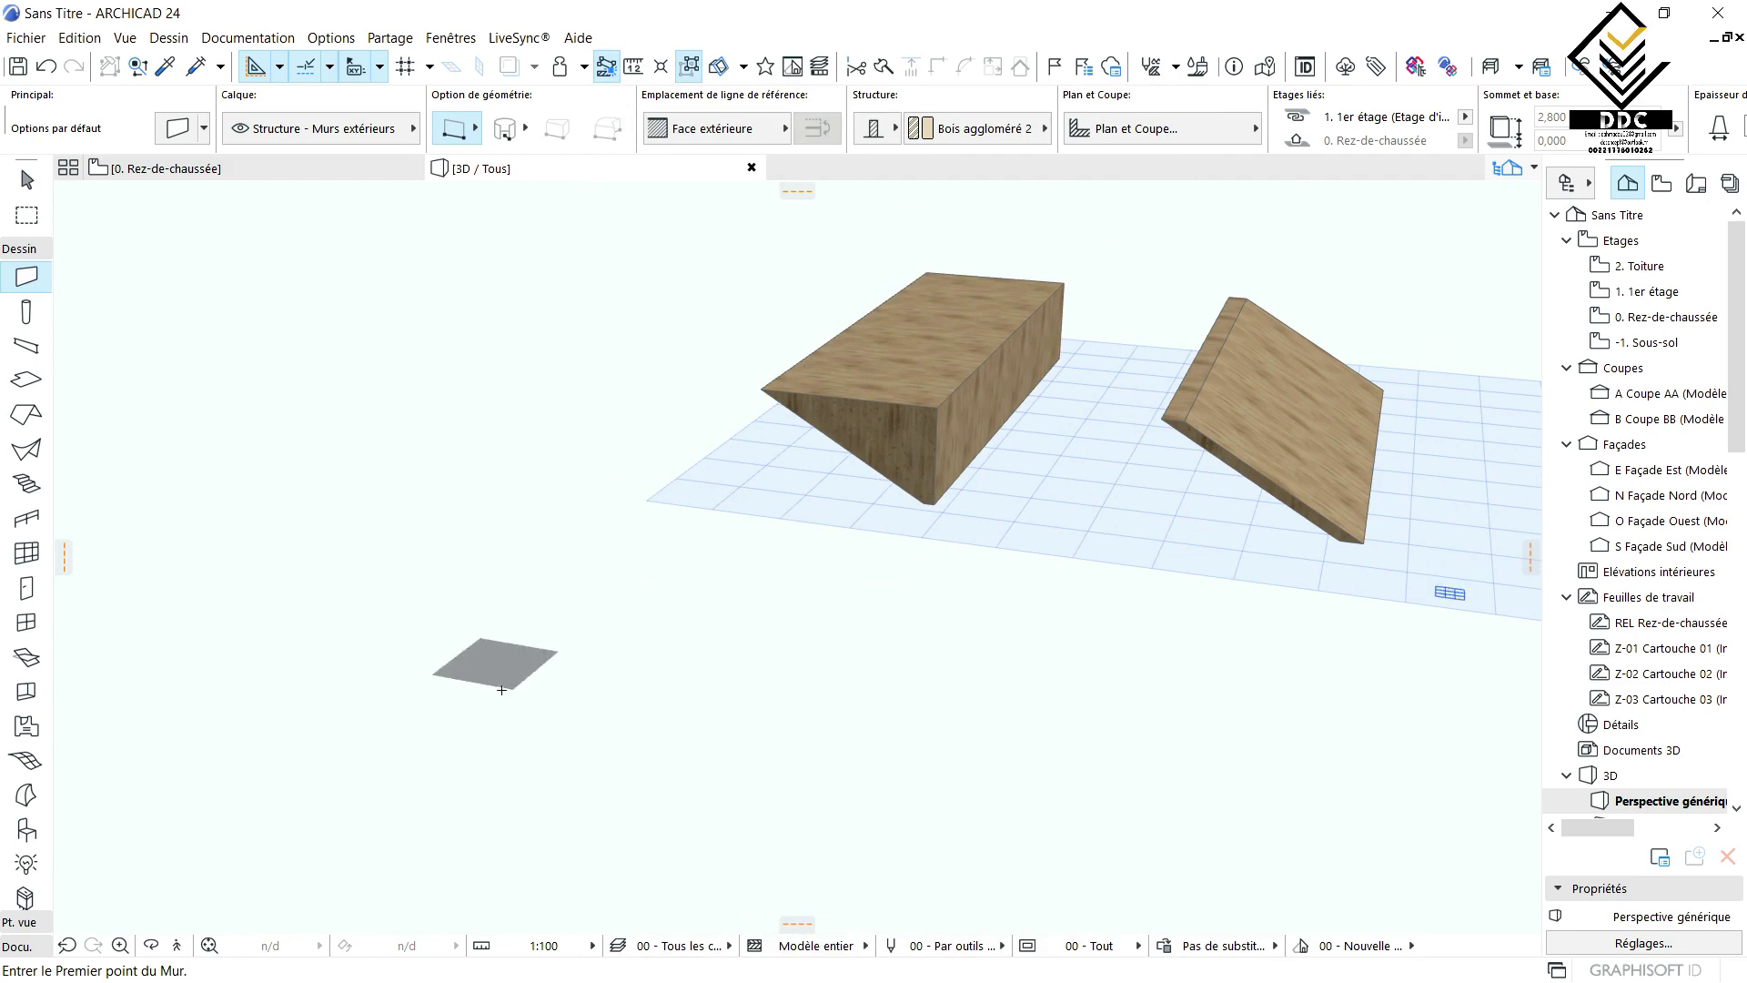
- Draw a double-slanted wall about 13 m long at about 179° in 3D, in front of the existing double-slanted wall
click(478, 689)
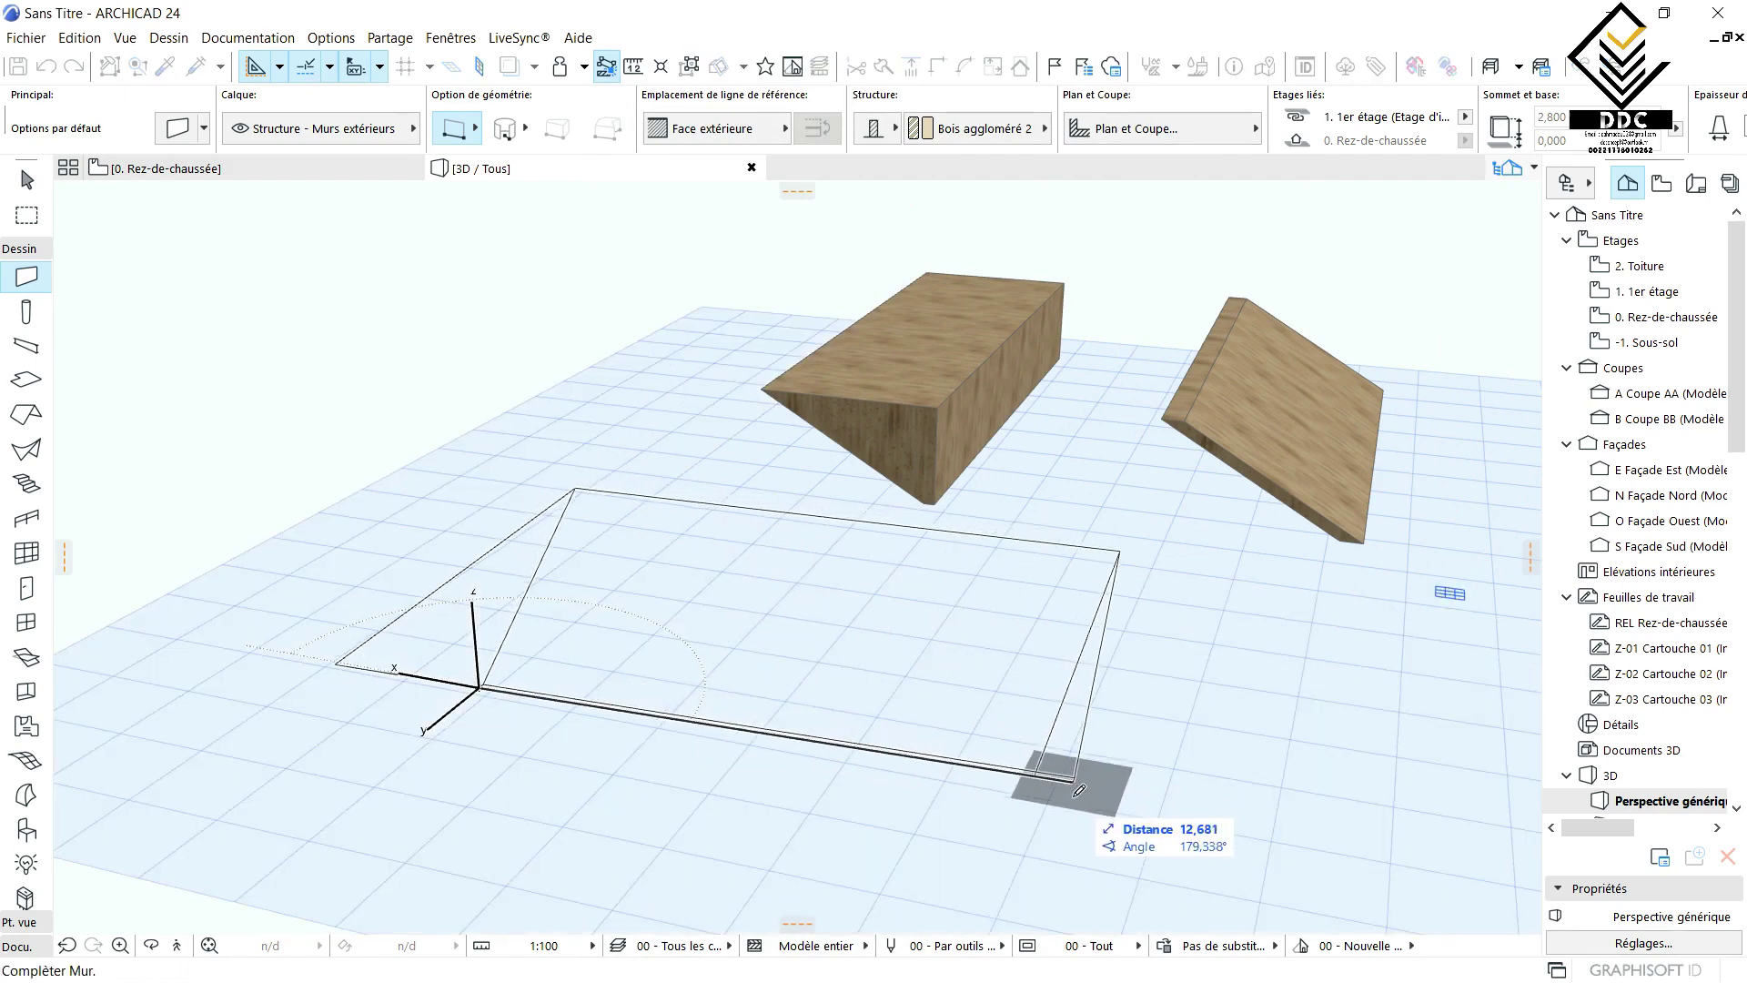
click(1104, 801)
scroll(1103, 803, down, 4)
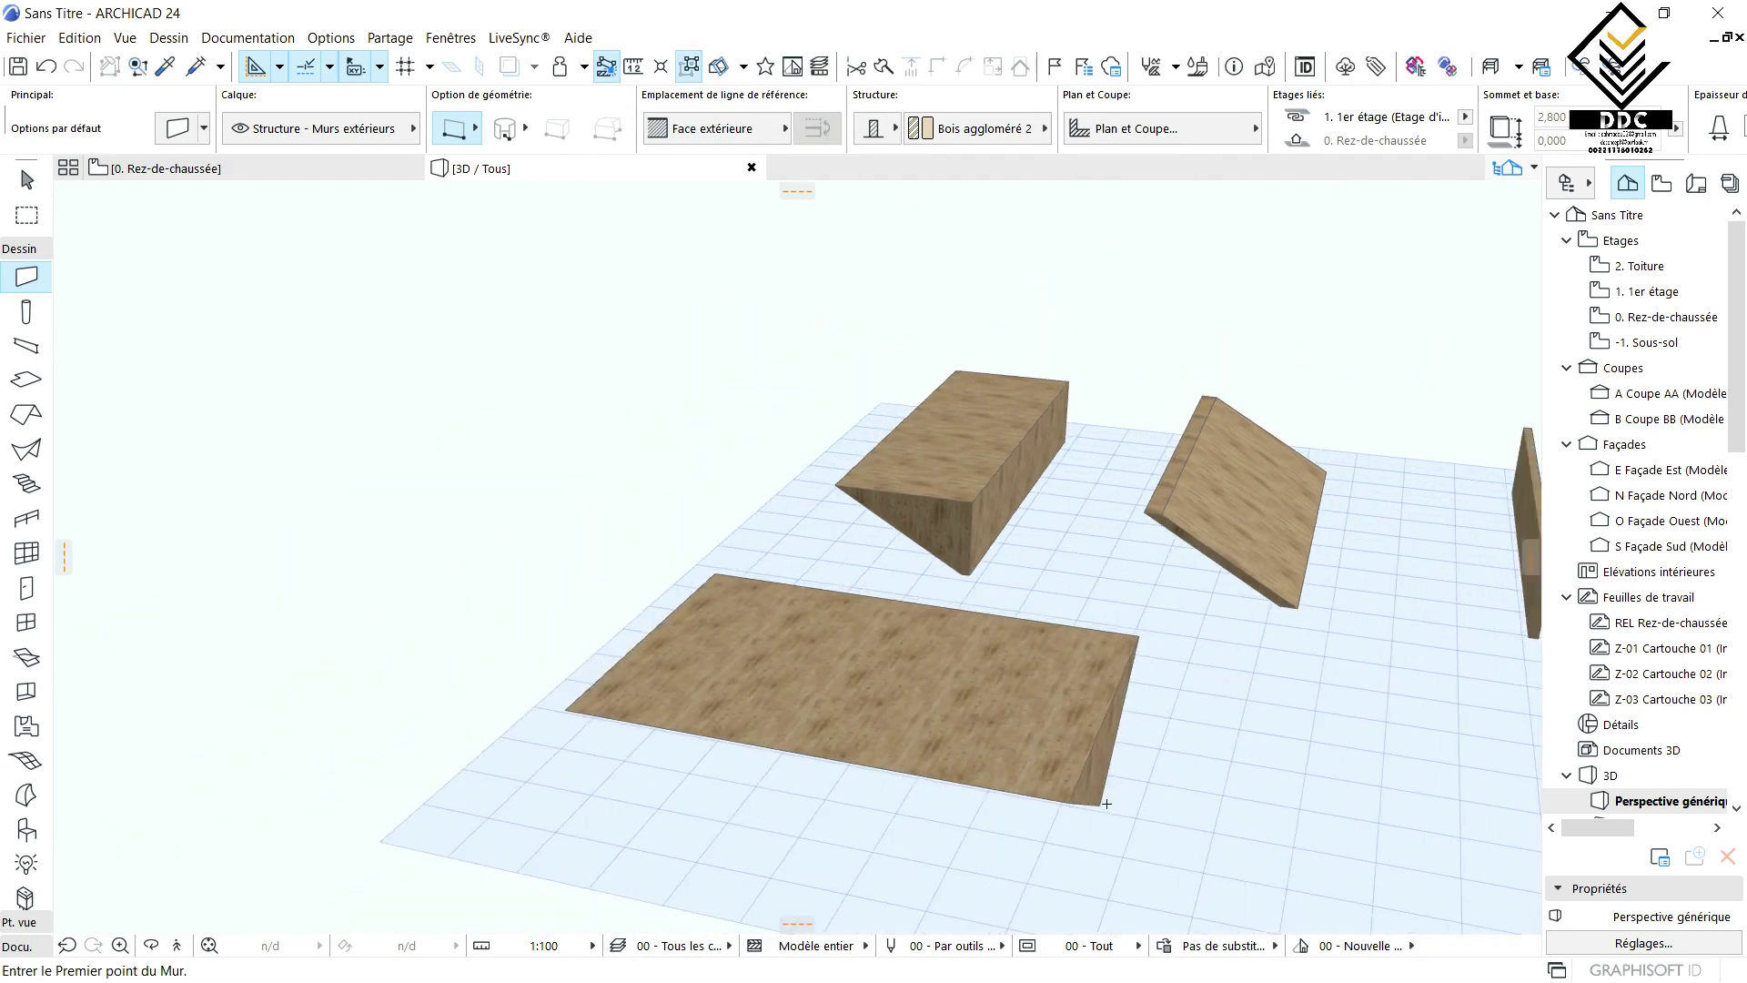
scroll(957, 675, down, 1)
shift+middle_drag(1138, 772, 589, 483)
- Draw a double-slanted wall about 17.5 m long at 0° on the ground floor plan, beyond the existing thick wall
click(291, 167)
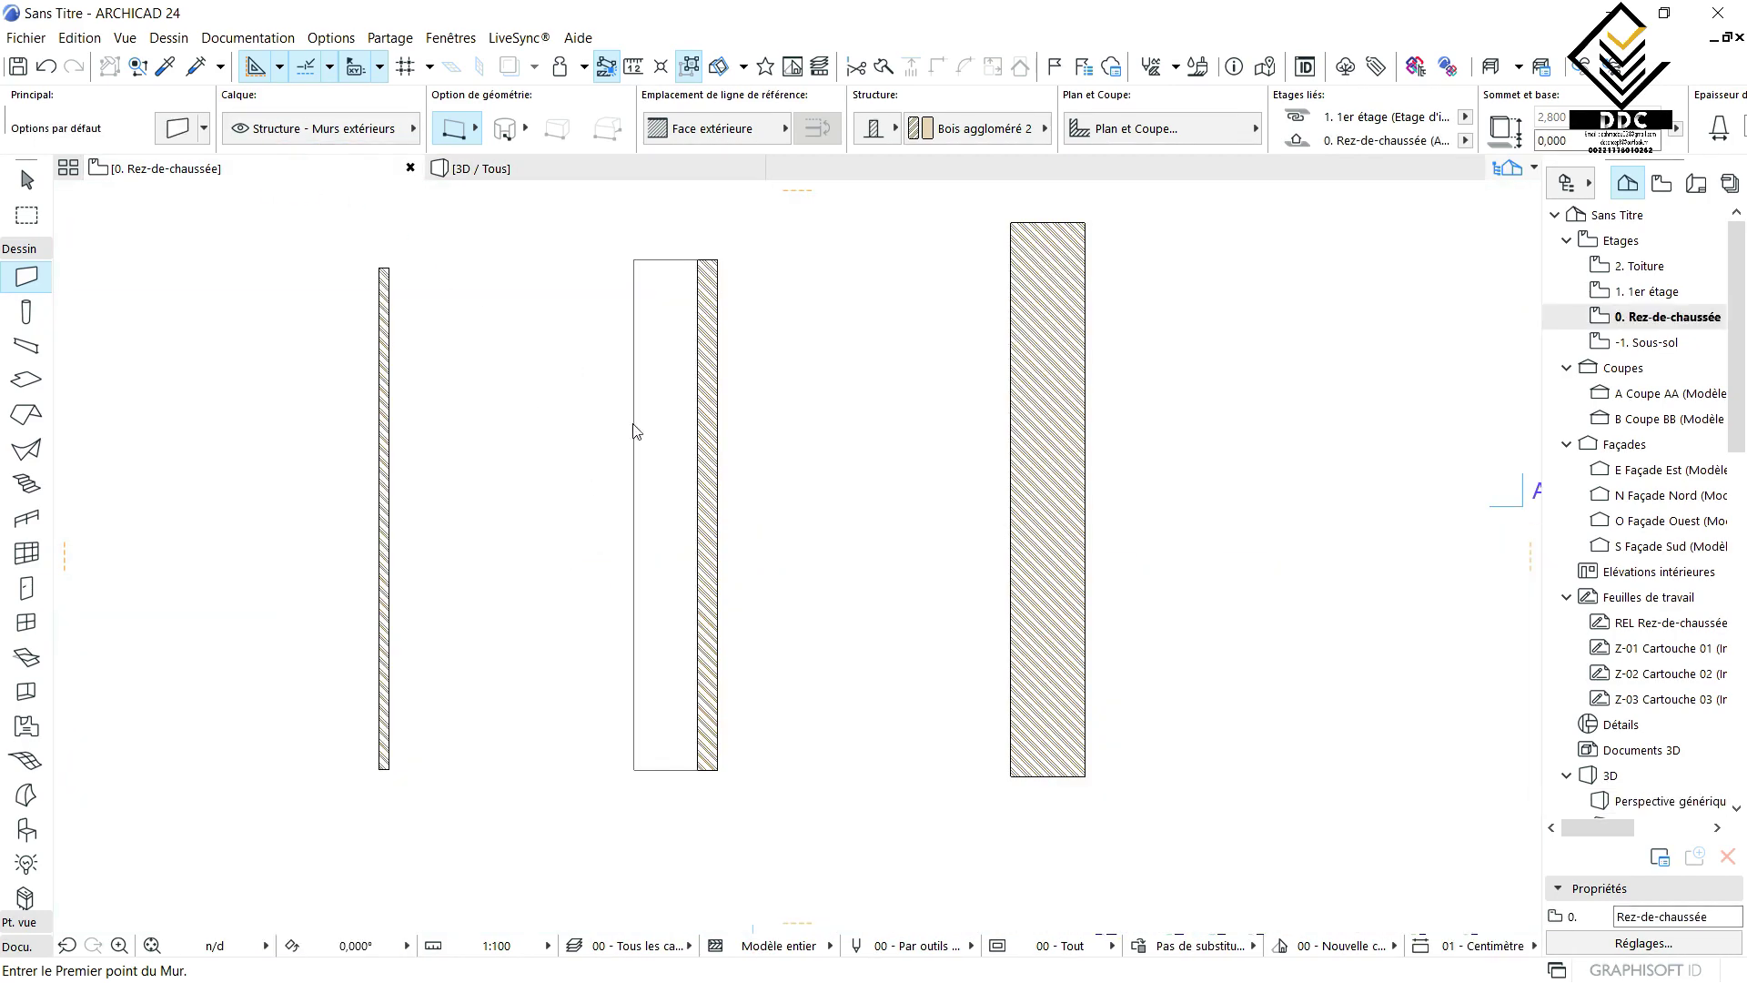
scroll(910, 564, down, 4)
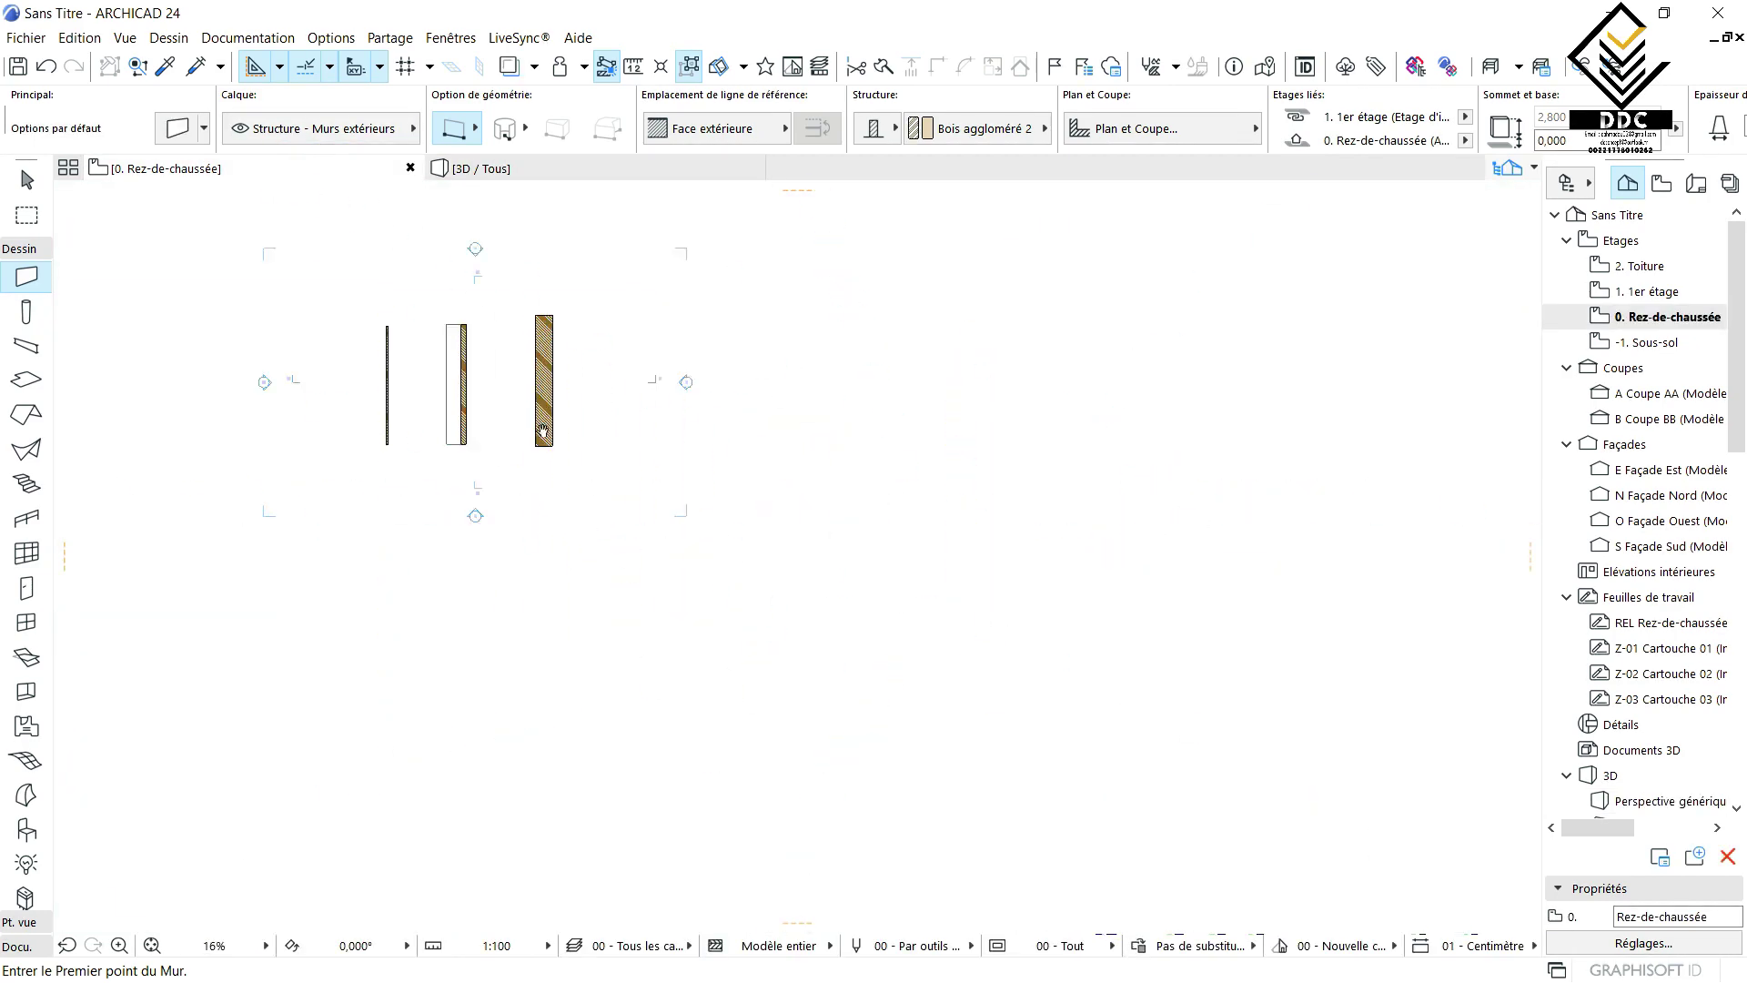
scroll(622, 454, up, 3)
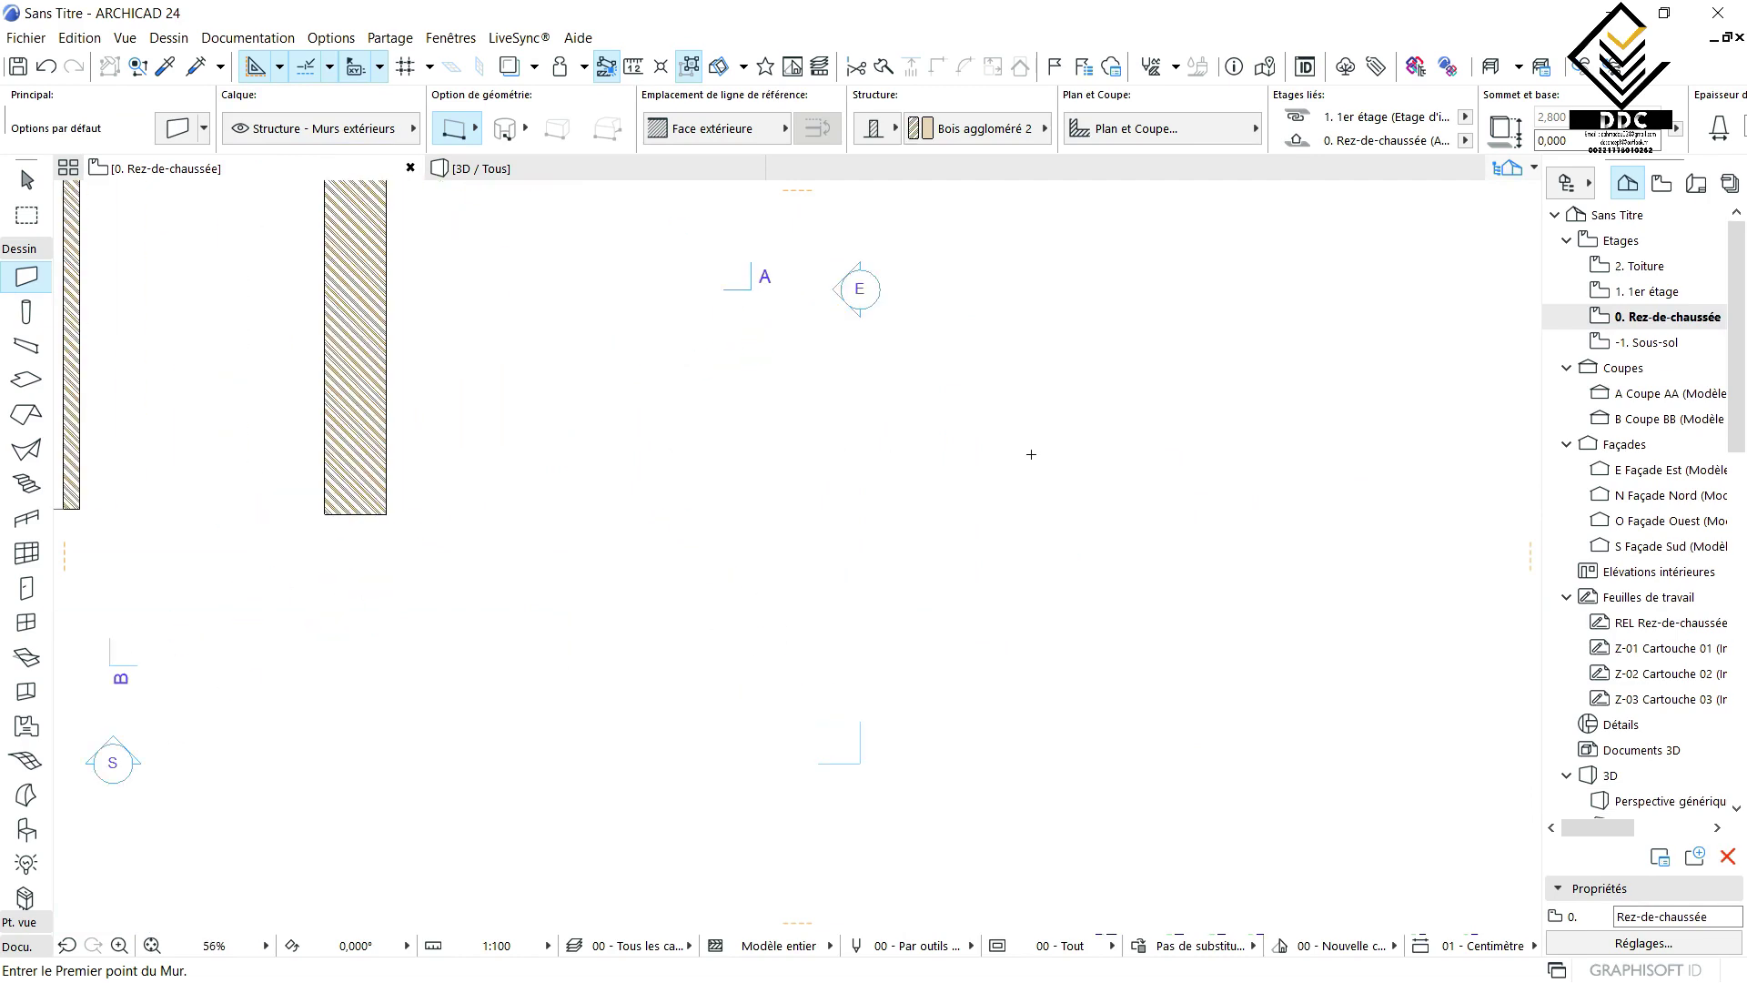
click(549, 485)
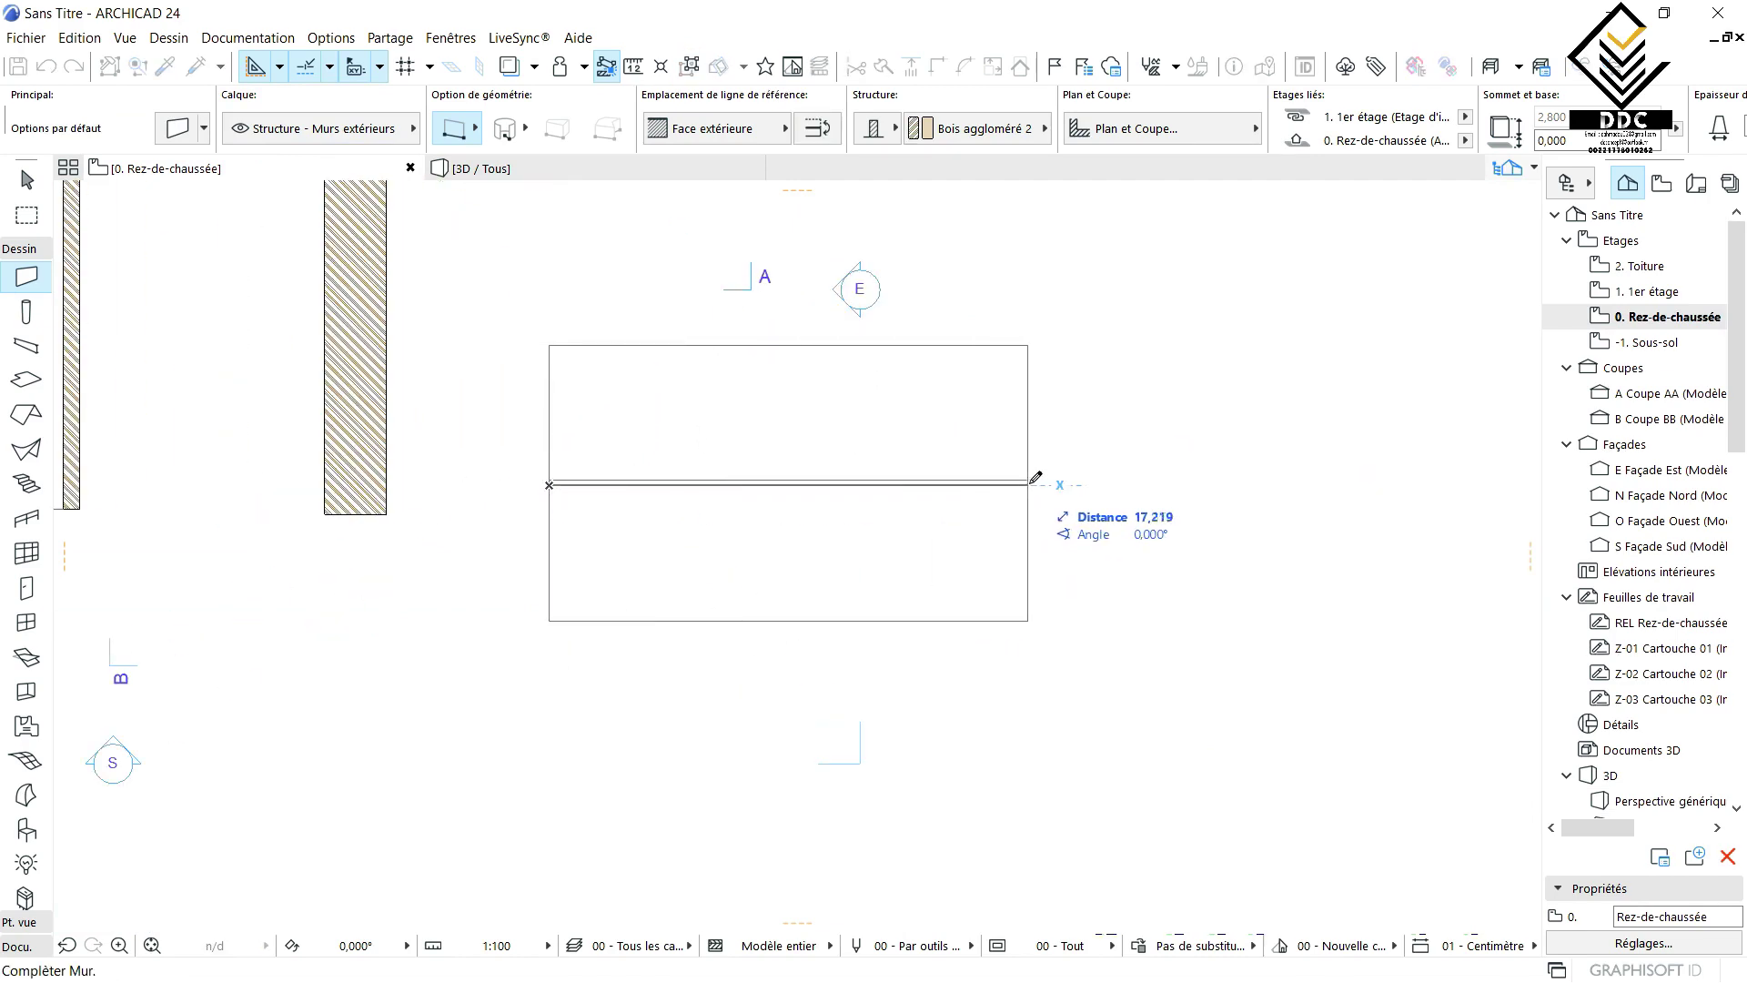
click(1043, 483)
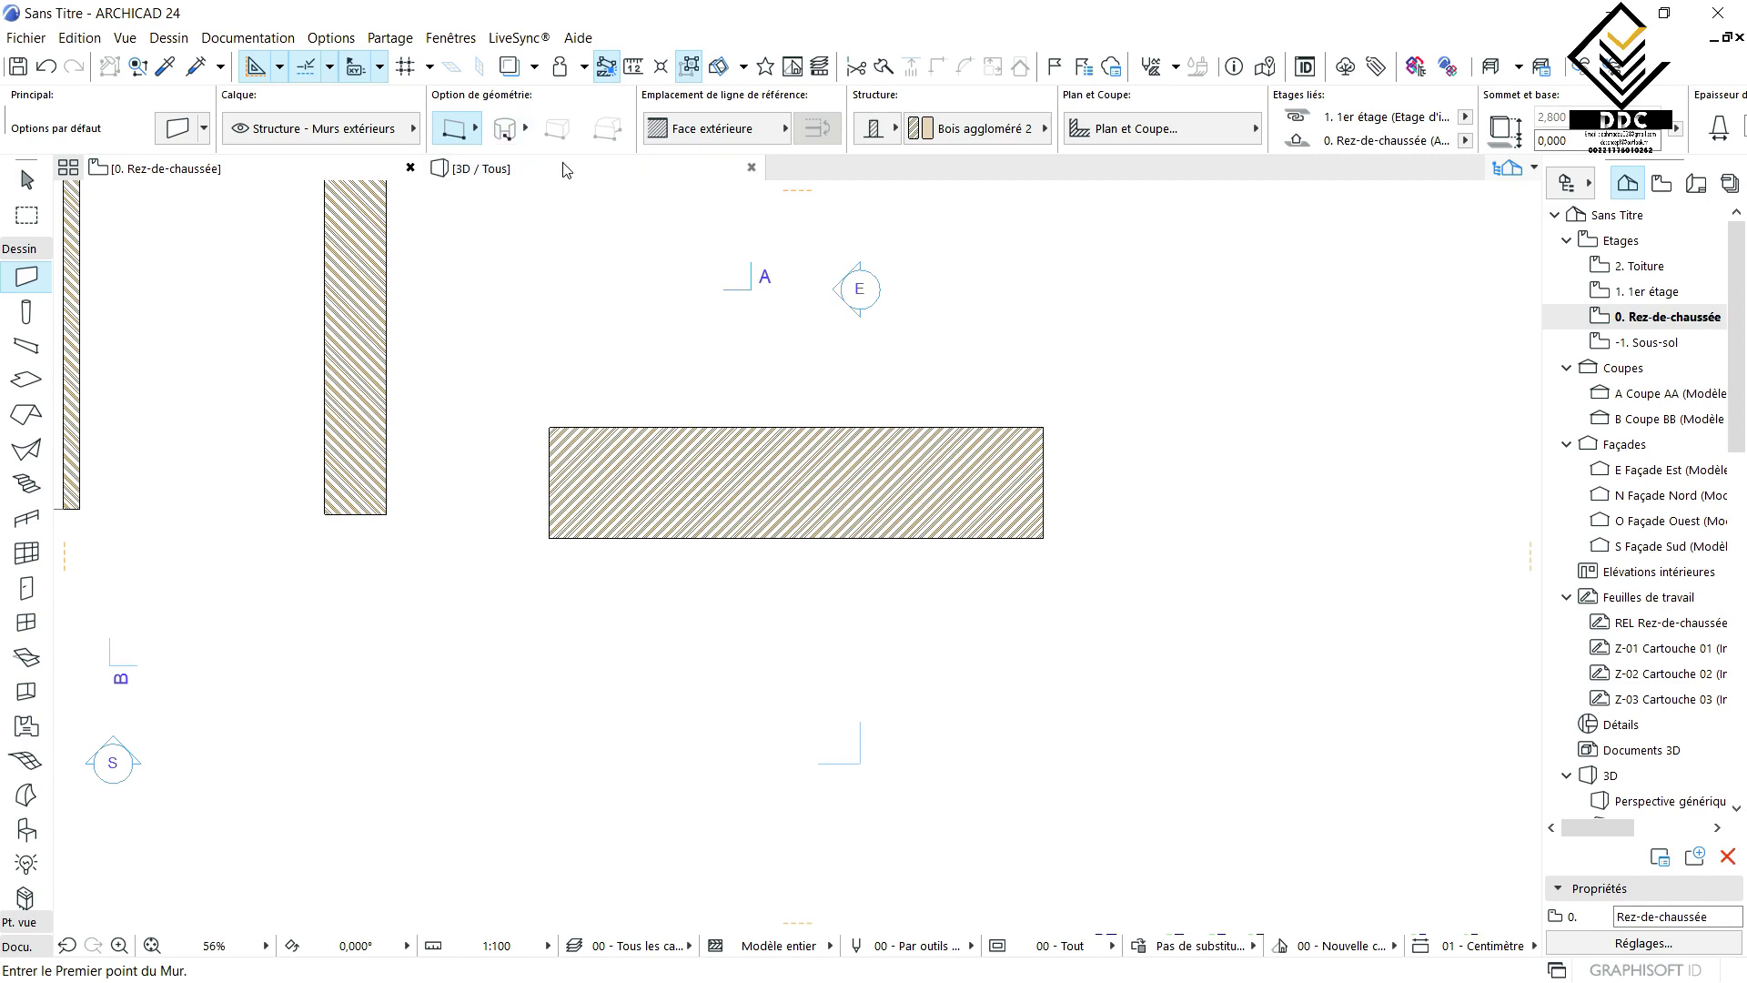
- Examine the profiles of the two 30° double-slanted walls in 3D alongside the other sample walls
click(562, 162)
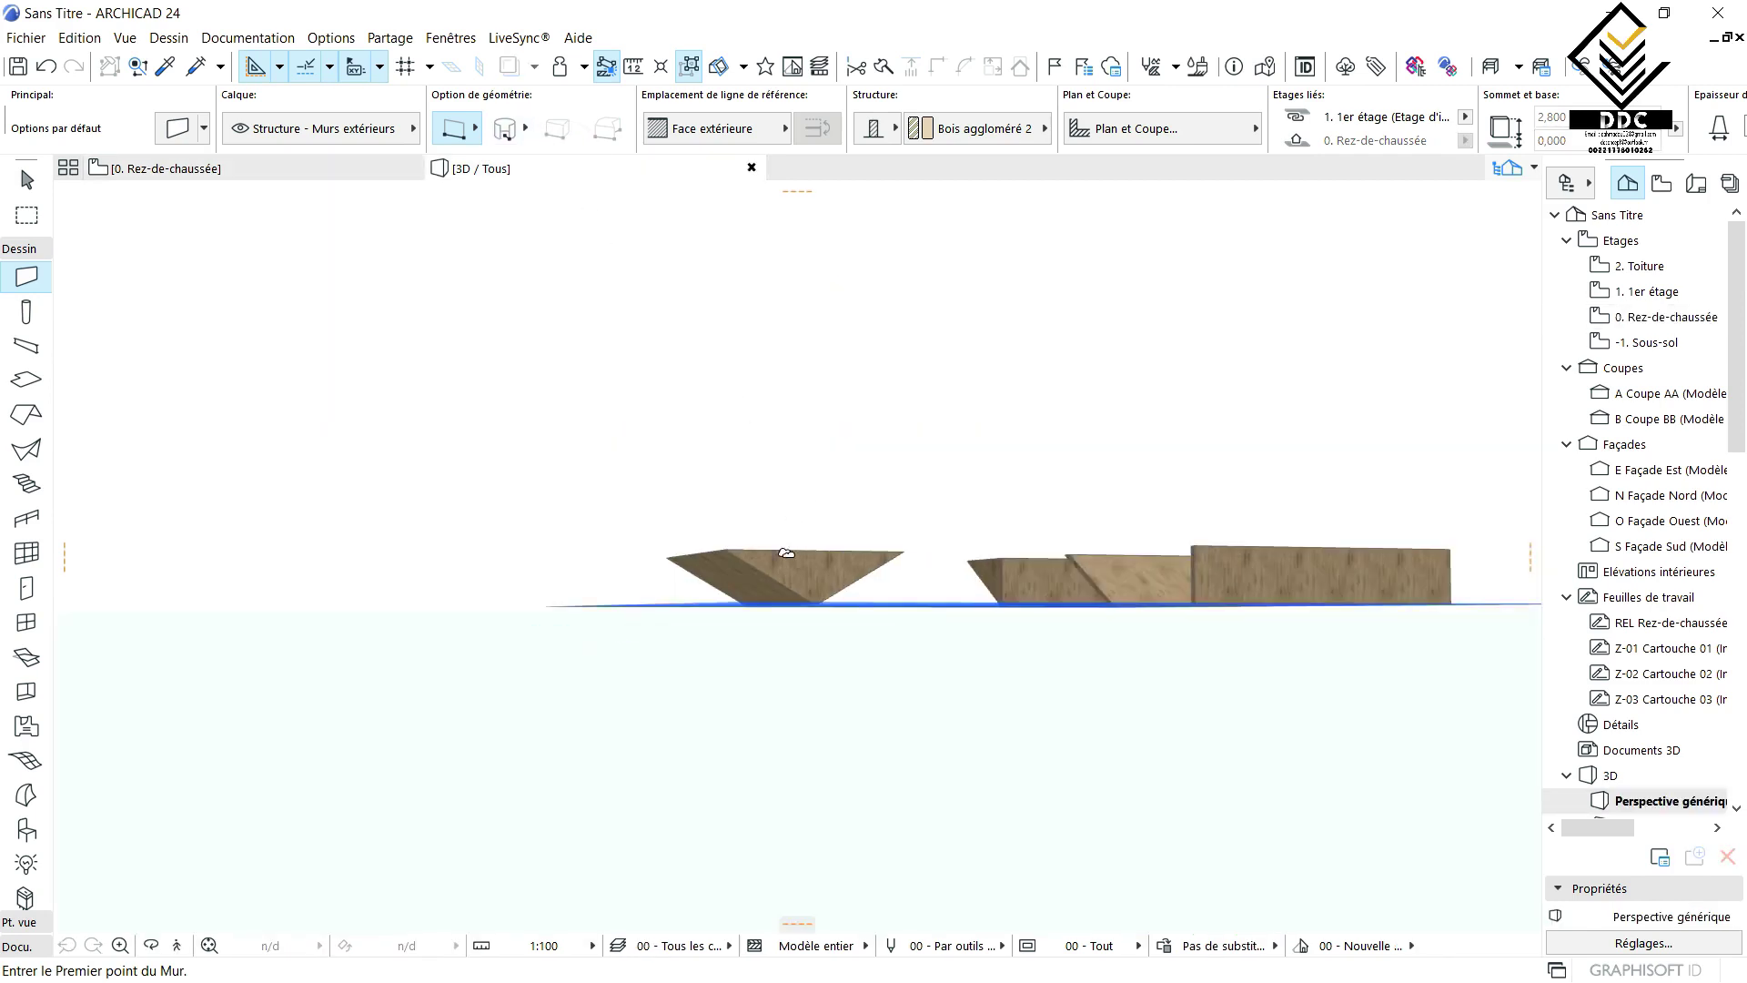
shift+middle_drag(805, 548, 860, 591)
scroll(859, 583, up, 3)
shift+middle_drag(919, 501, 587, 519)
scroll(510, 468, down, 5)
shift+middle_drag(379, 432, 339, 419)
scroll(340, 419, up, 2)
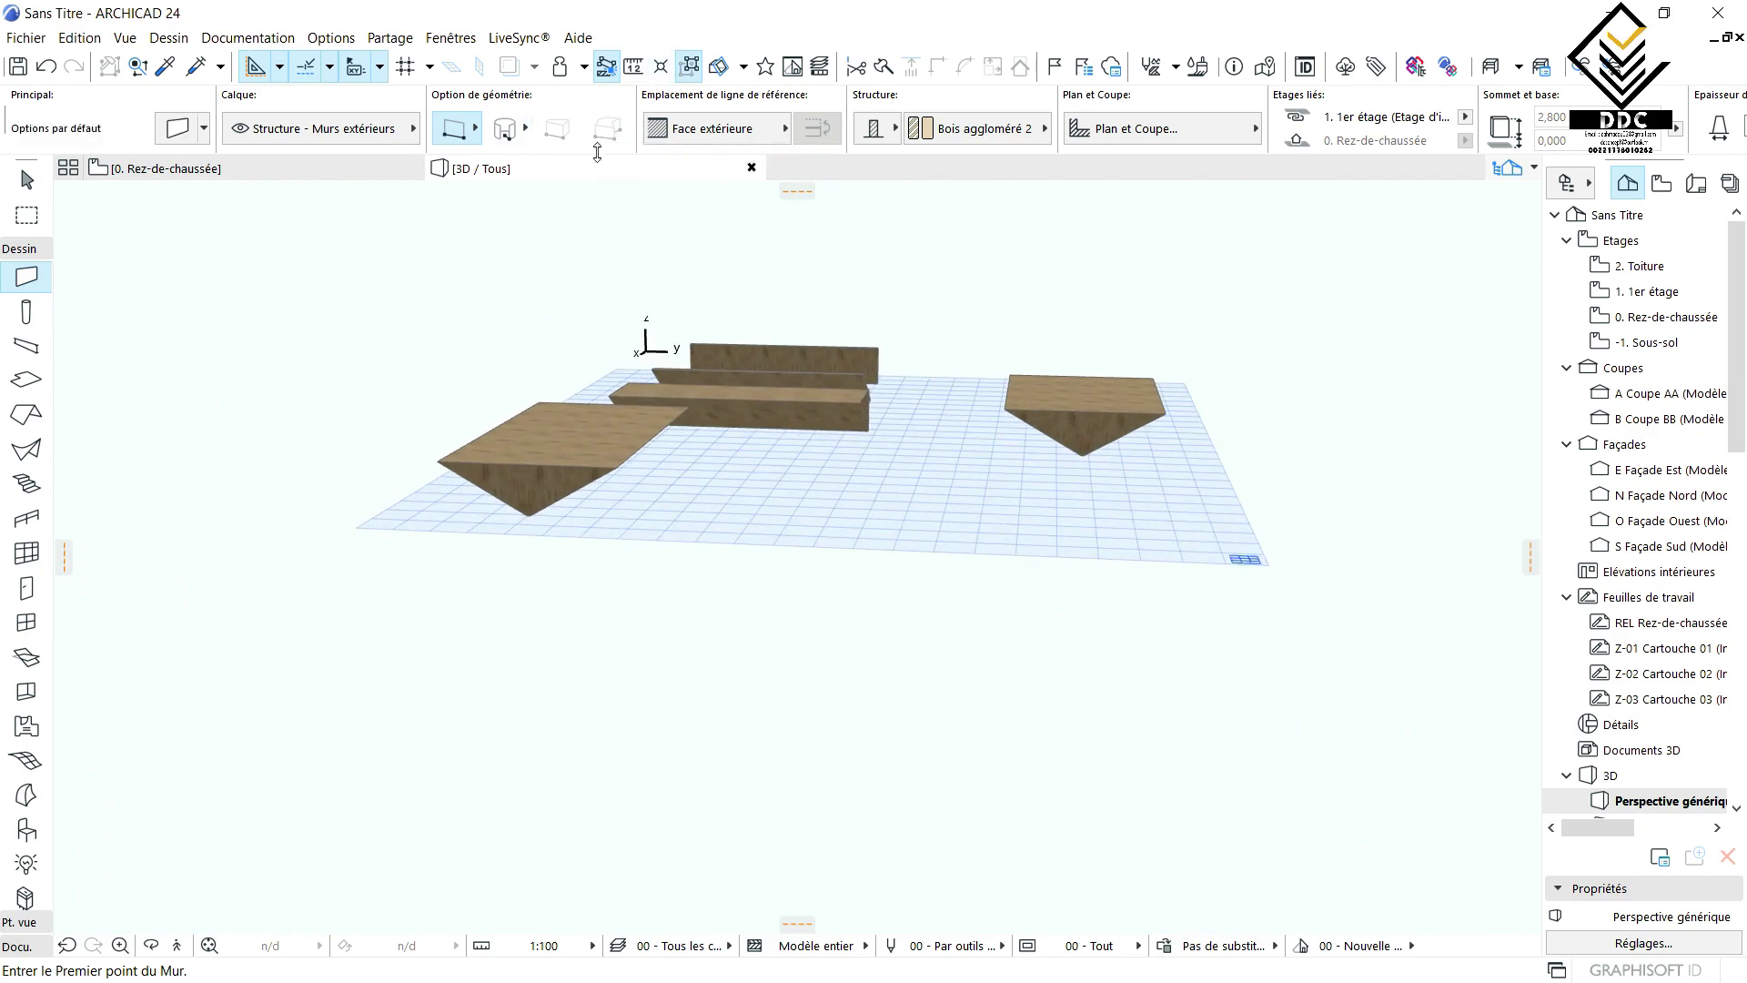
scroll(650, 388, up, 3)
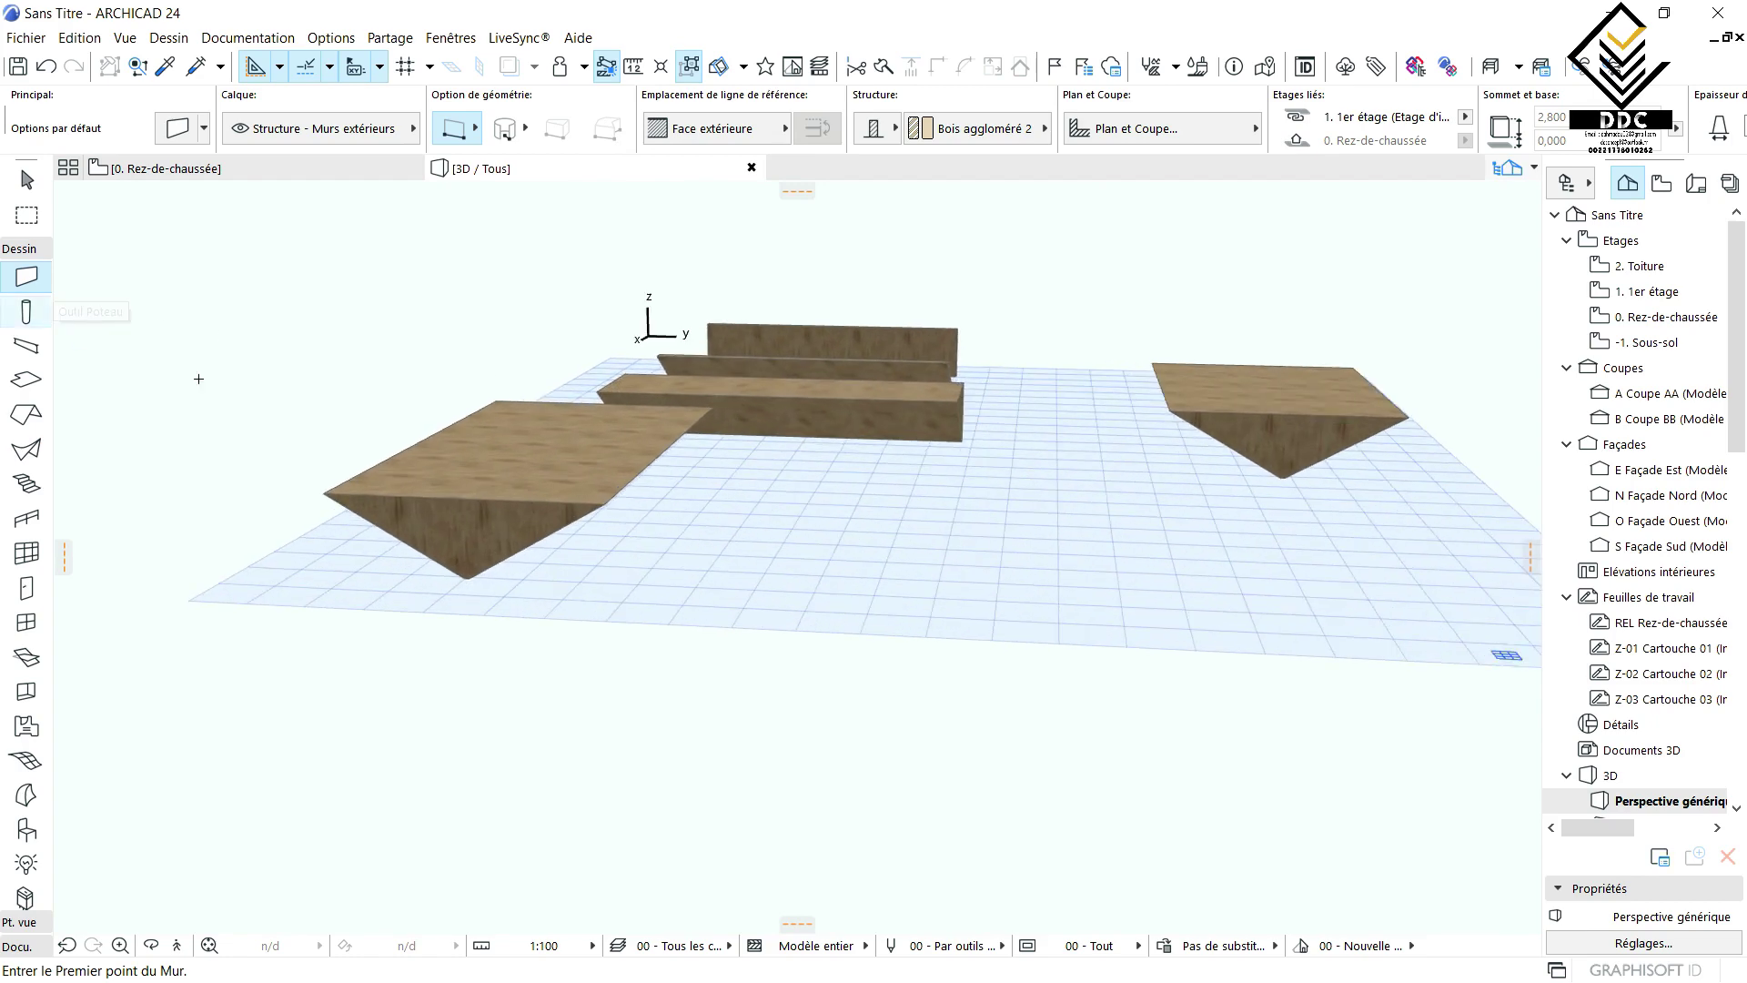
shift+middle_drag(904, 459, 137, 359)
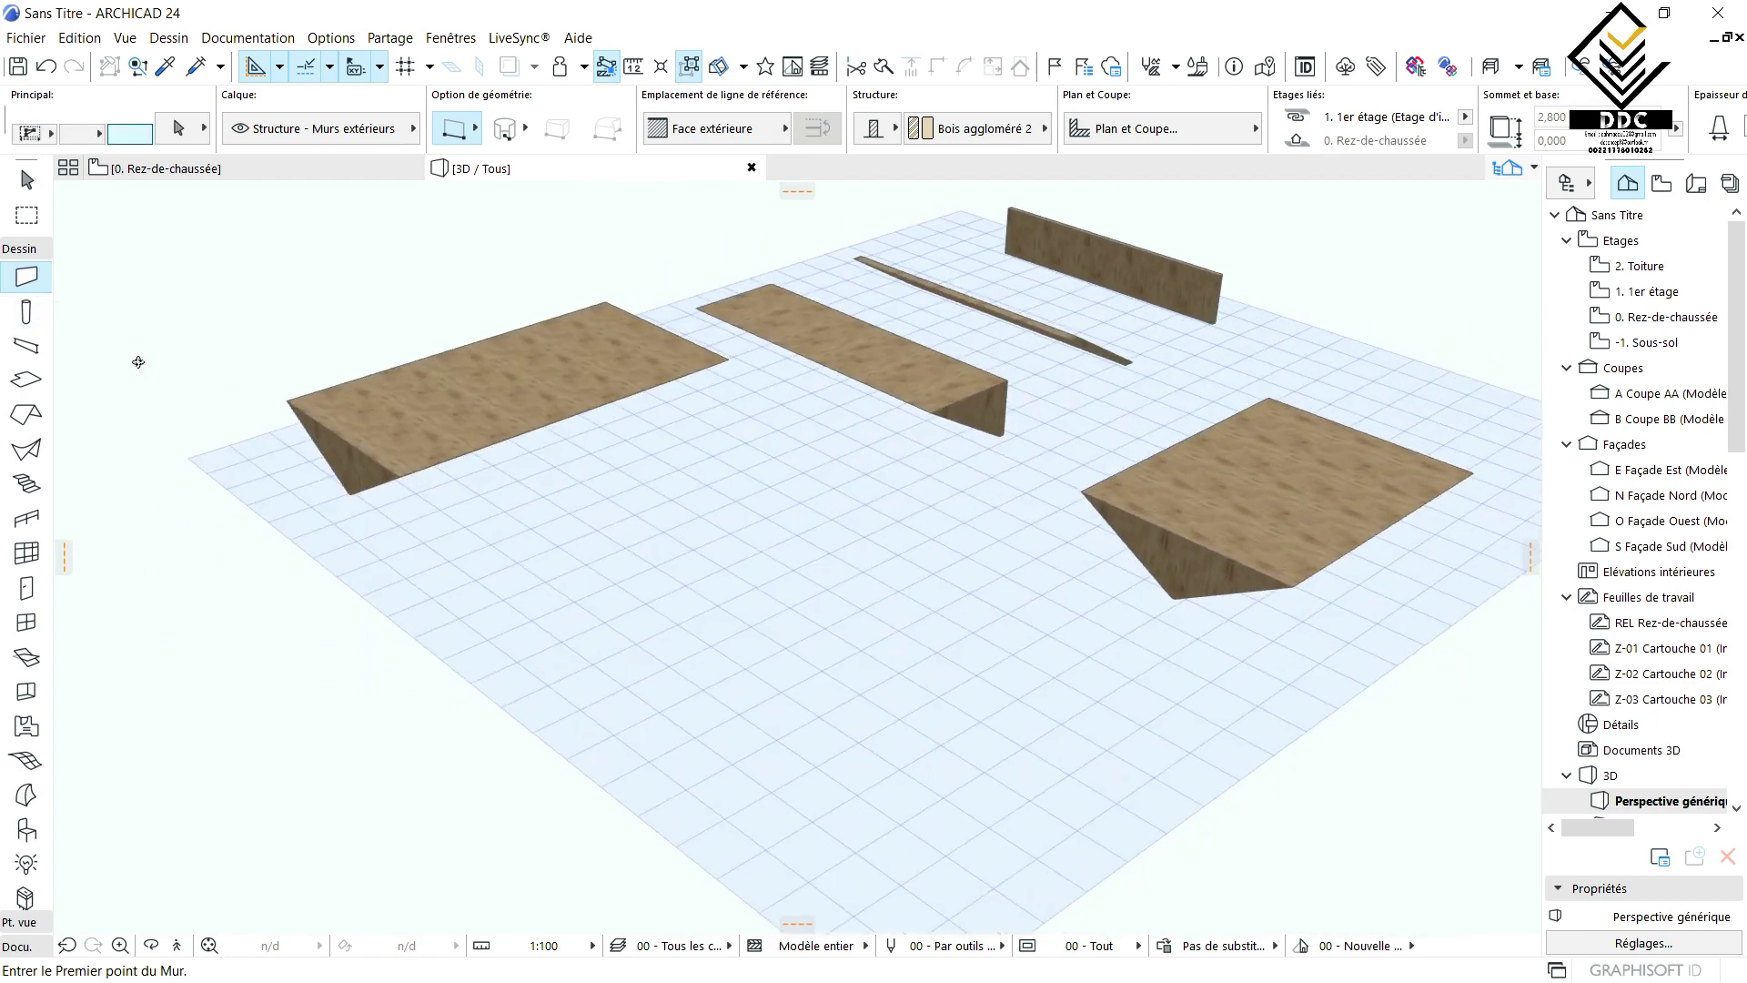
- Override all three default wall surfaces and link them so they all use Enduit - Blanc nature
double_click(24, 279)
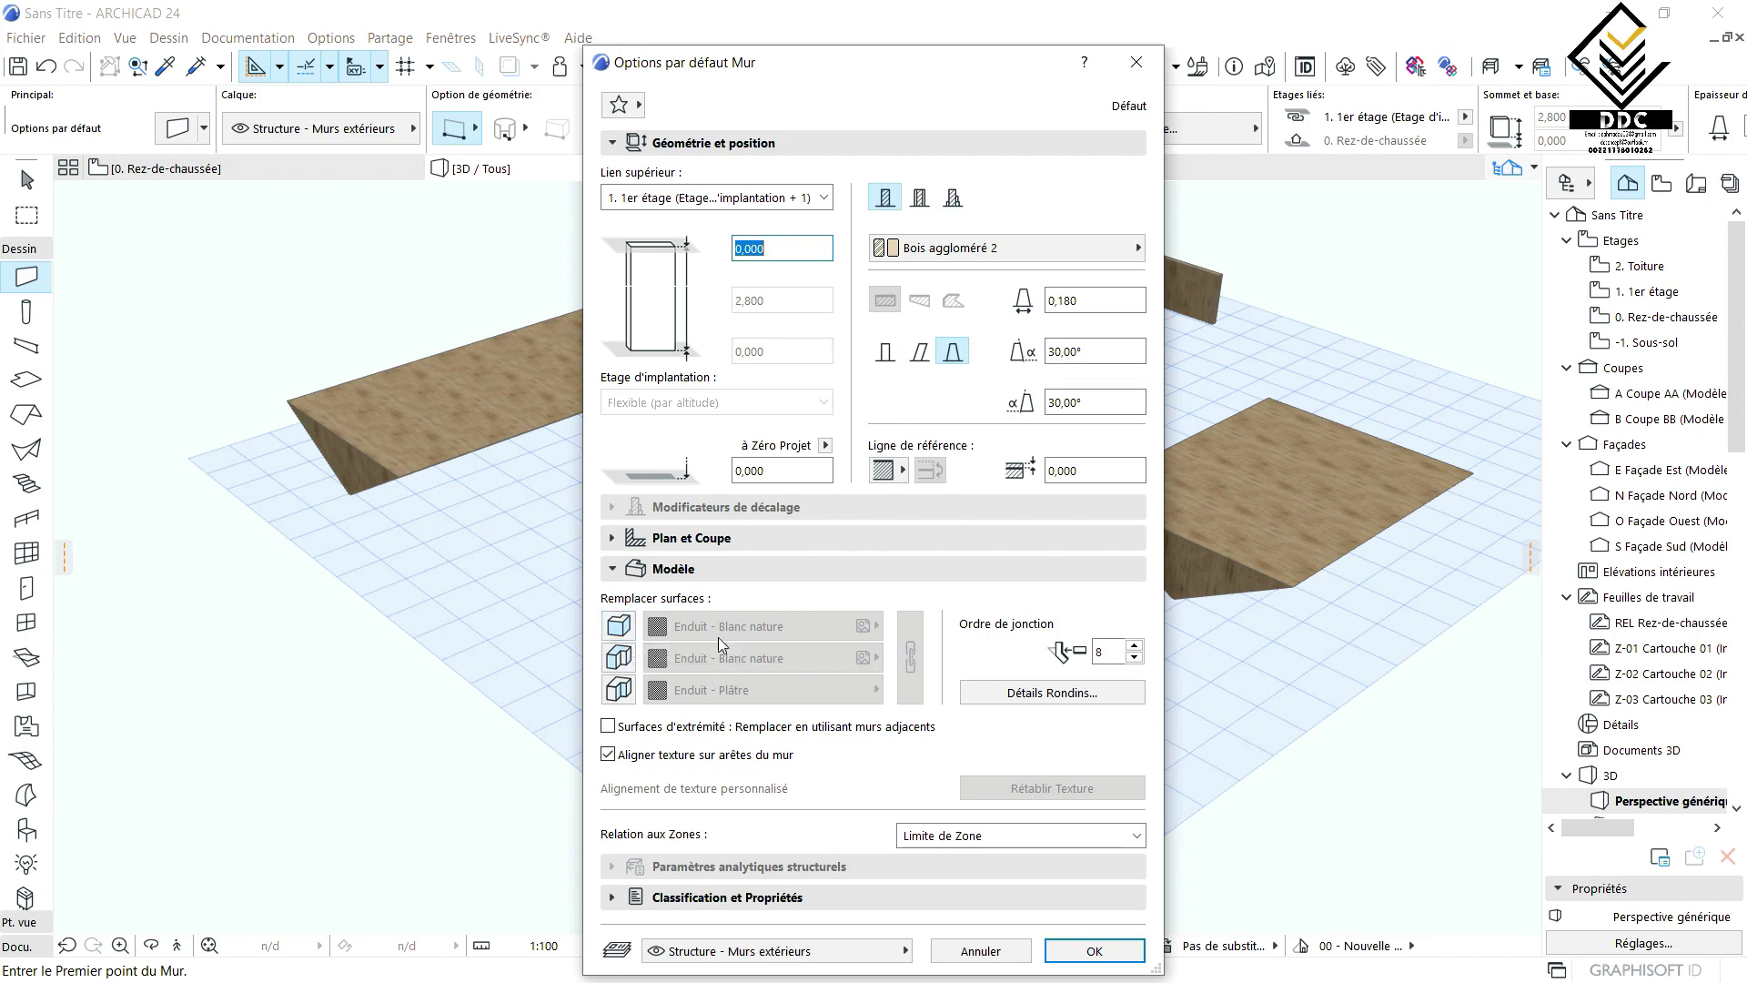
click(620, 627)
click(619, 657)
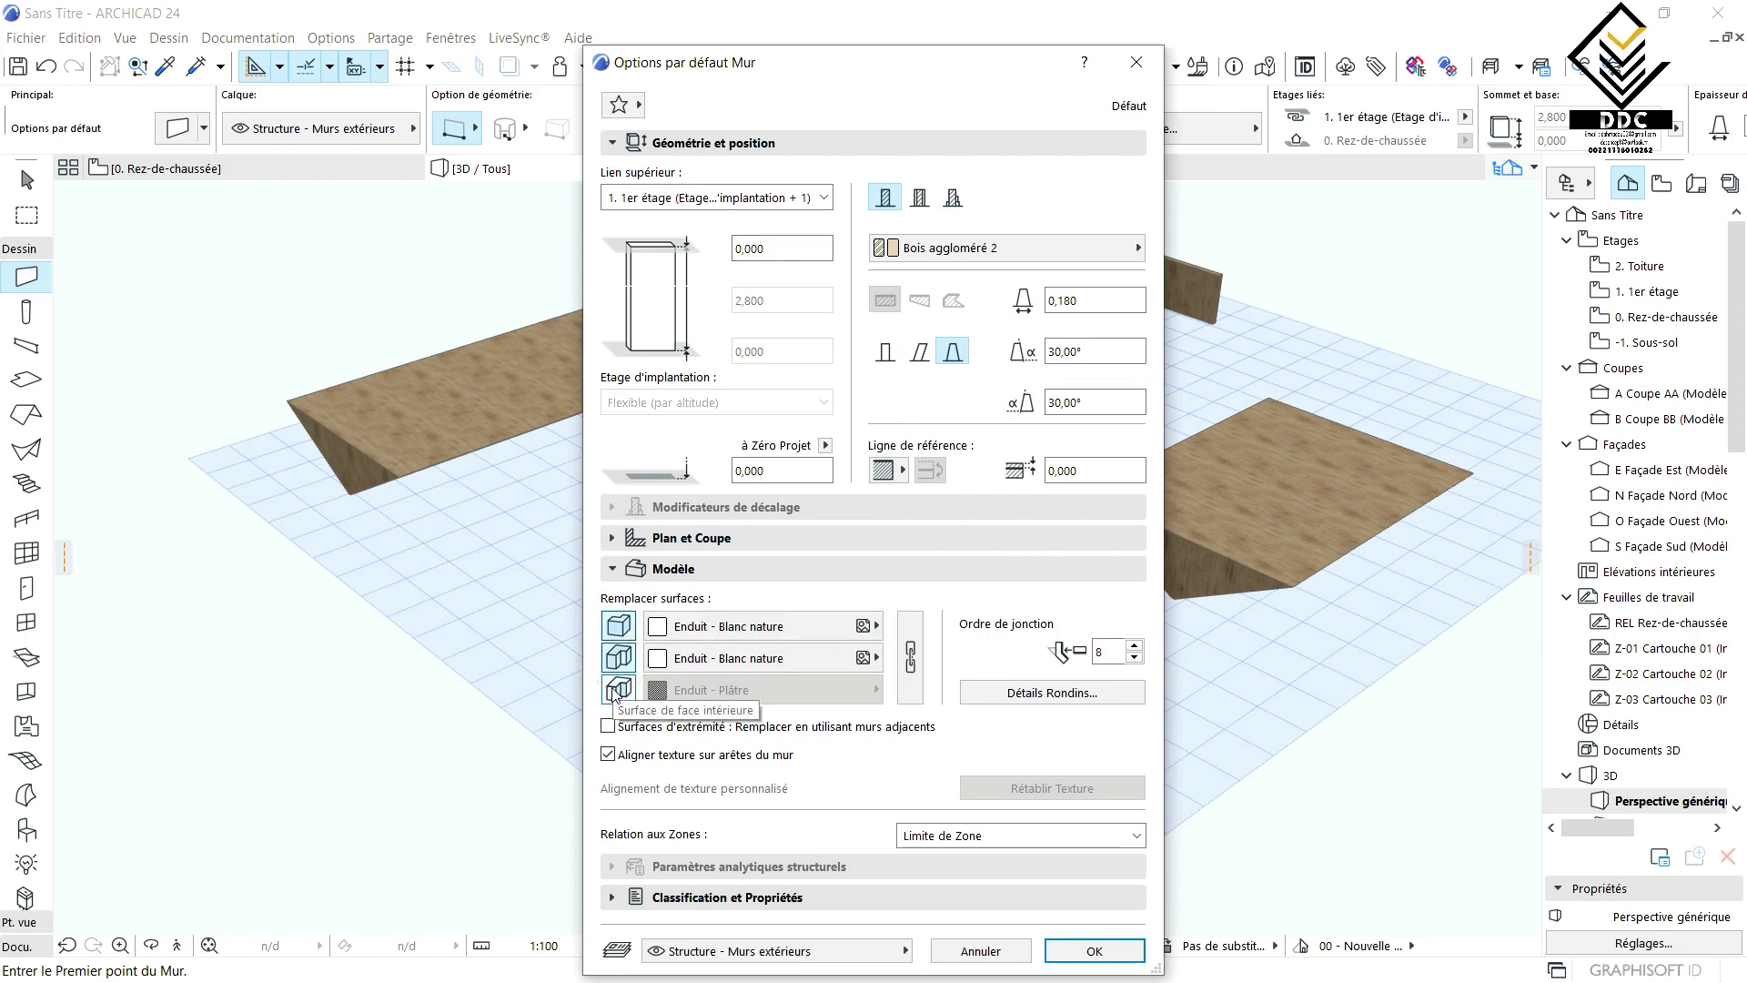
click(619, 689)
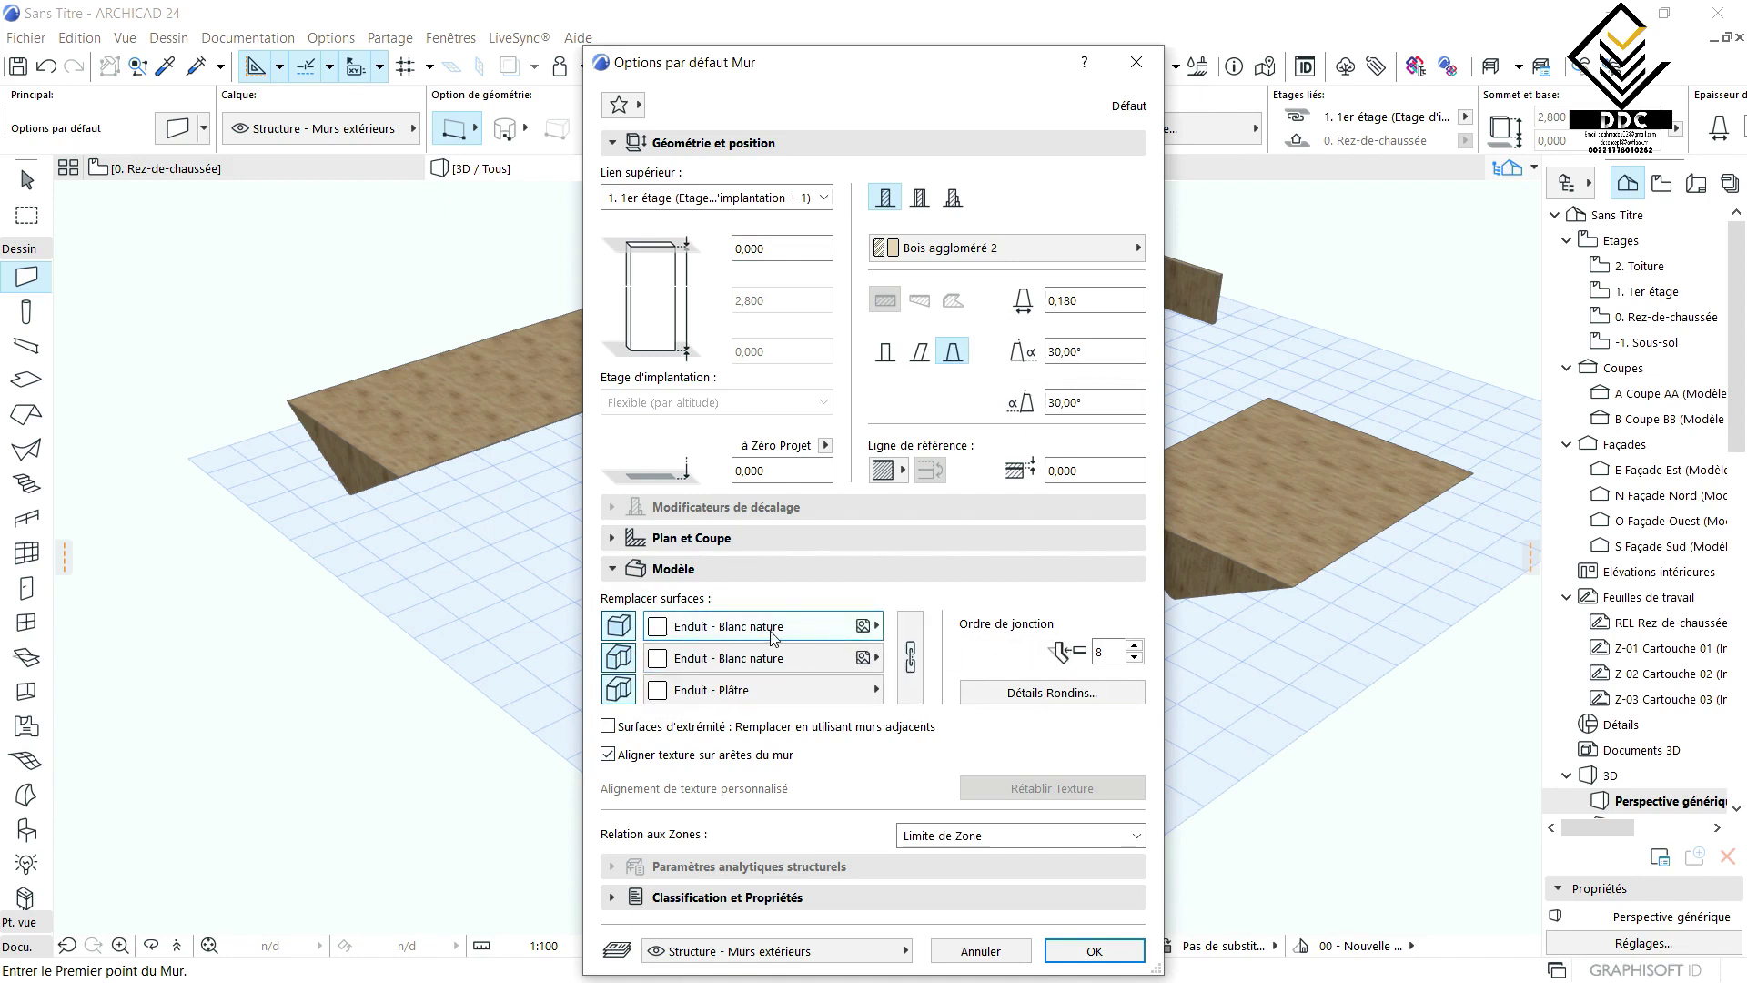
click(910, 662)
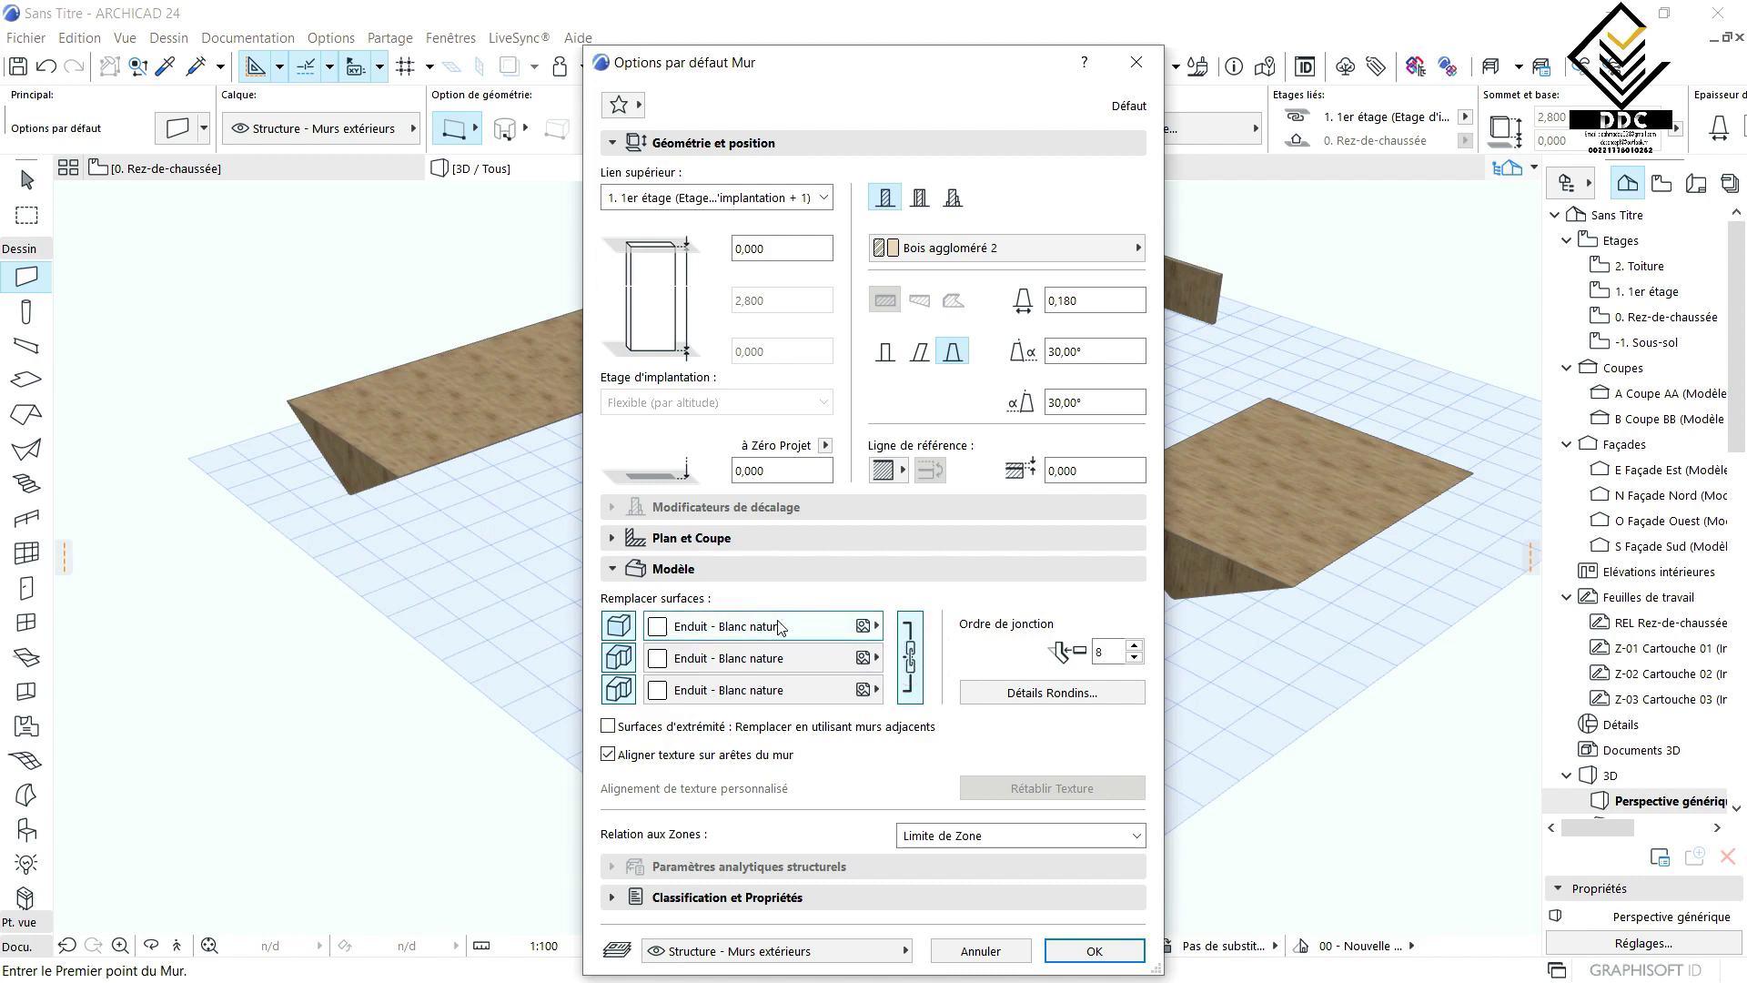
click(1069, 951)
- Review the default wall's surface overrides and junction settings, and view all the sample walls together in 3D
scroll(505, 380, up, 2)
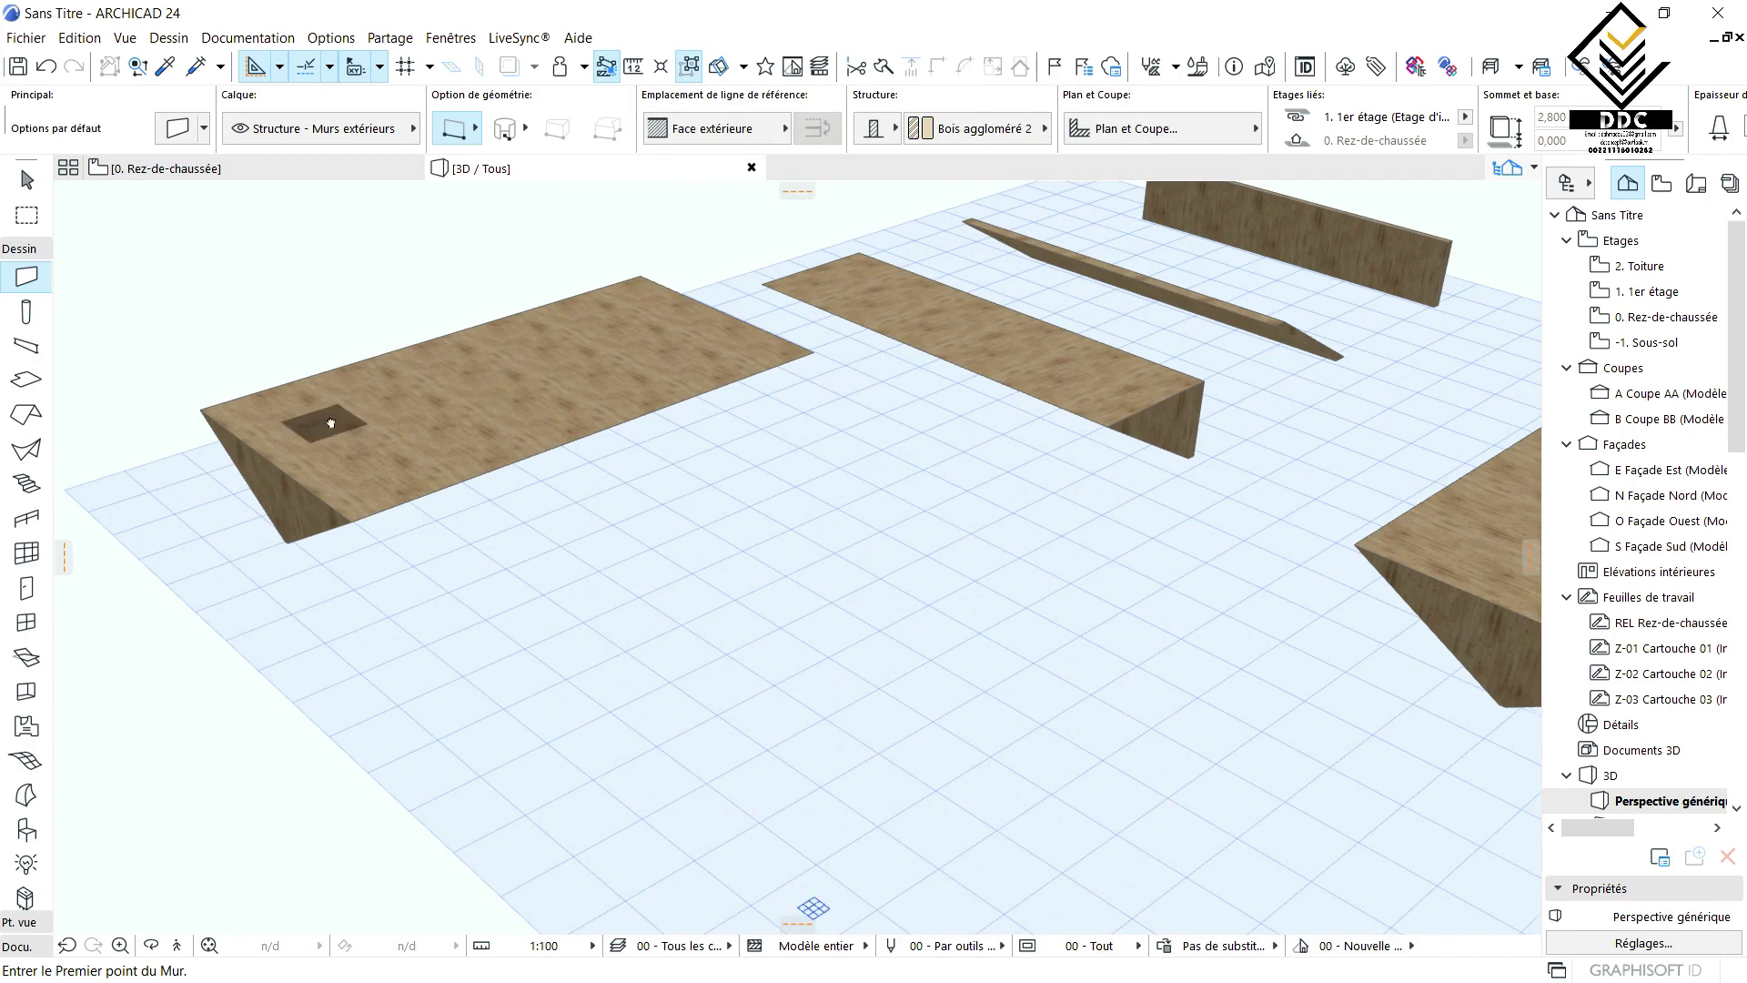
shift+middle_drag(328, 423, 875, 405)
scroll(875, 405, down, 3)
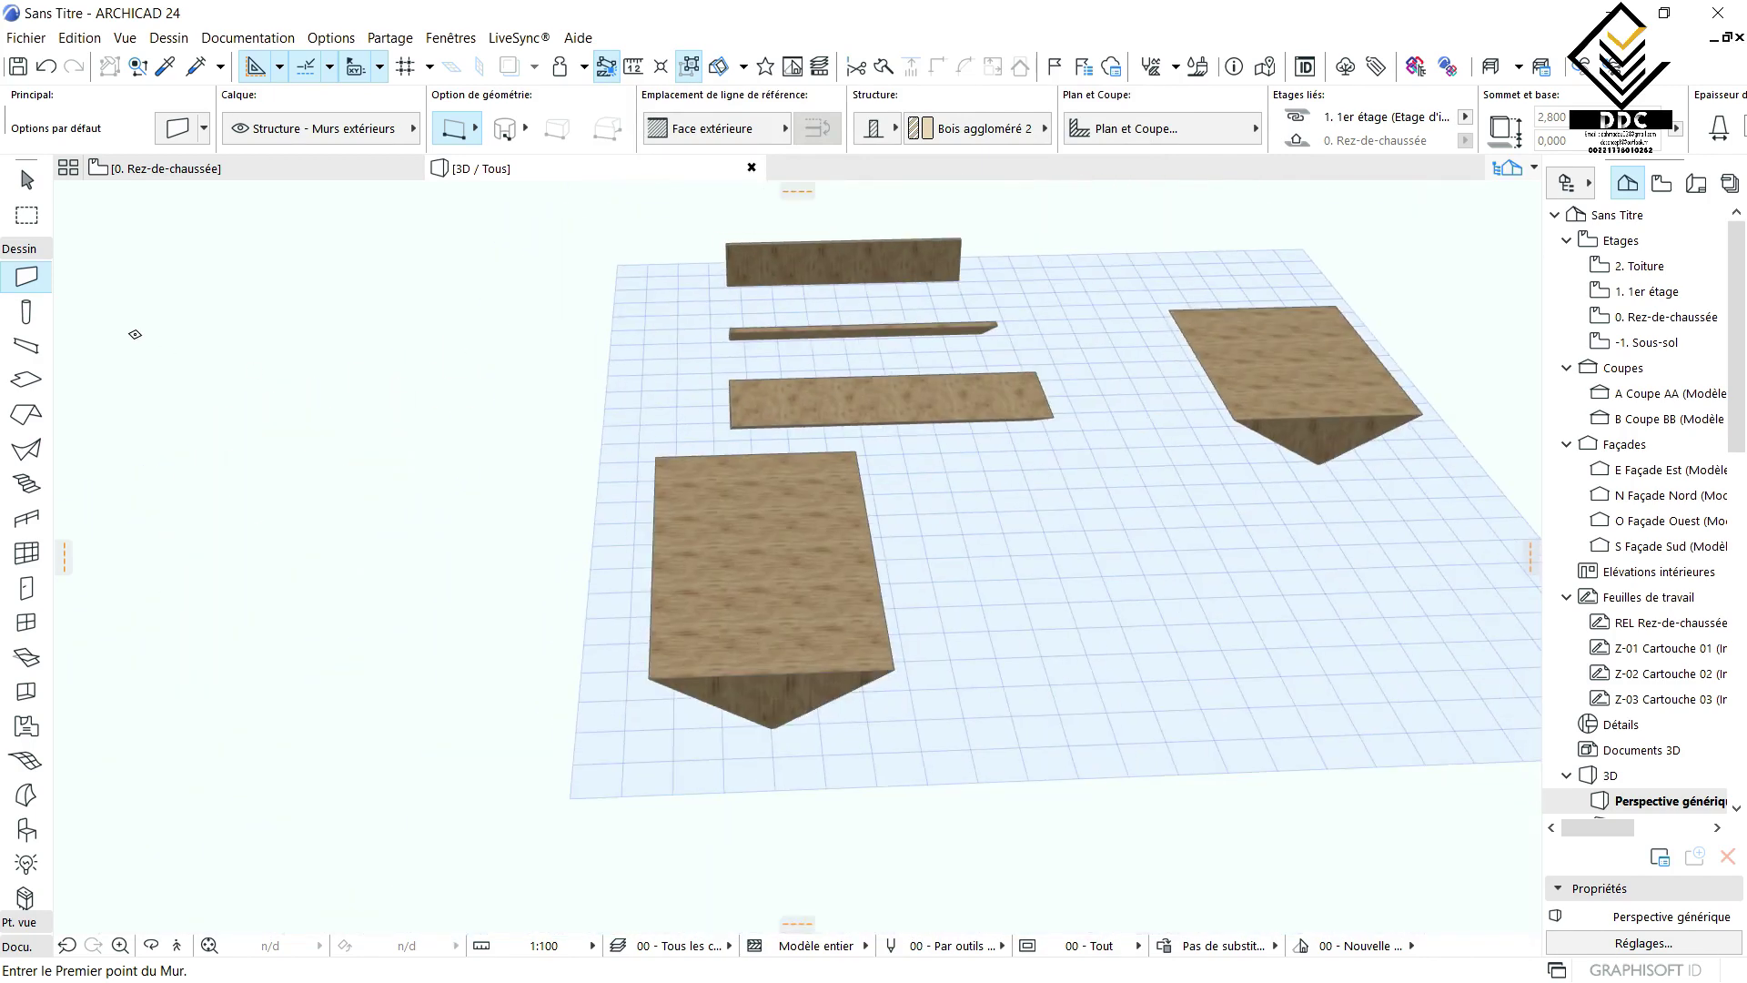
double_click(20, 278)
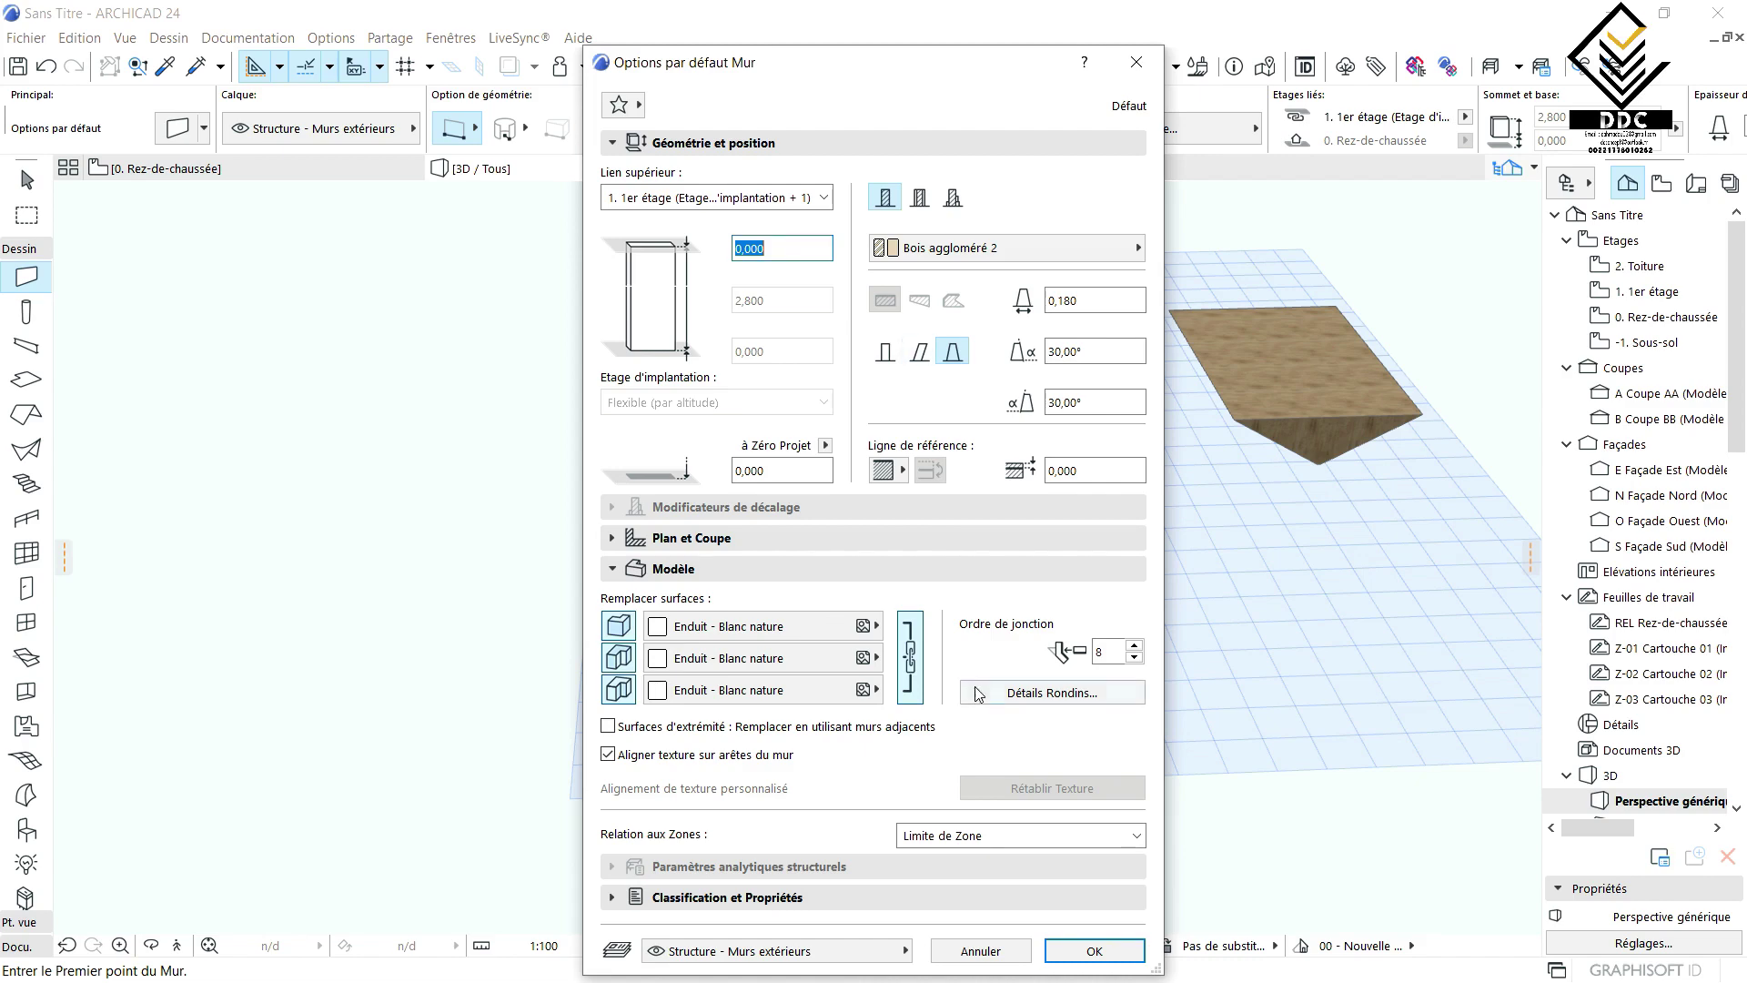
click(1095, 951)
middle_drag(1221, 706, 780, 749)
scroll(1148, 709, down, 2)
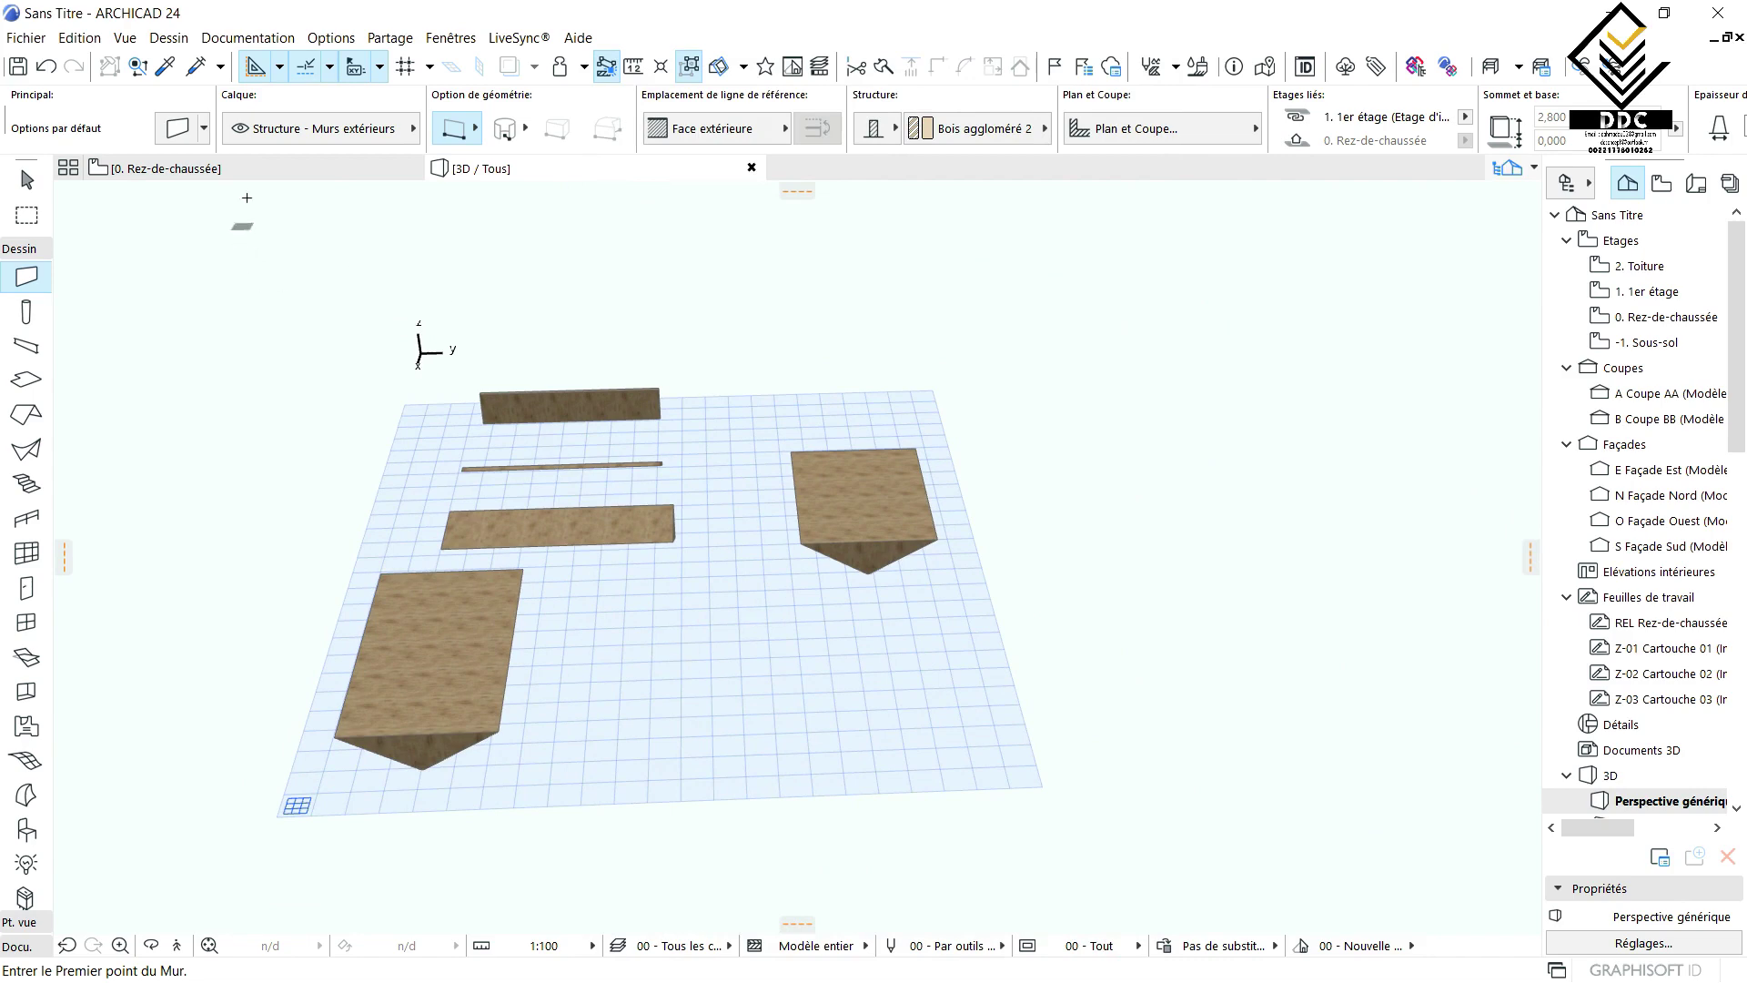
- Paint the top and end faces of the nearest double-slanted wall with the Bois - Acajou v... surface
click(1201, 63)
scroll(368, 790, up, 10)
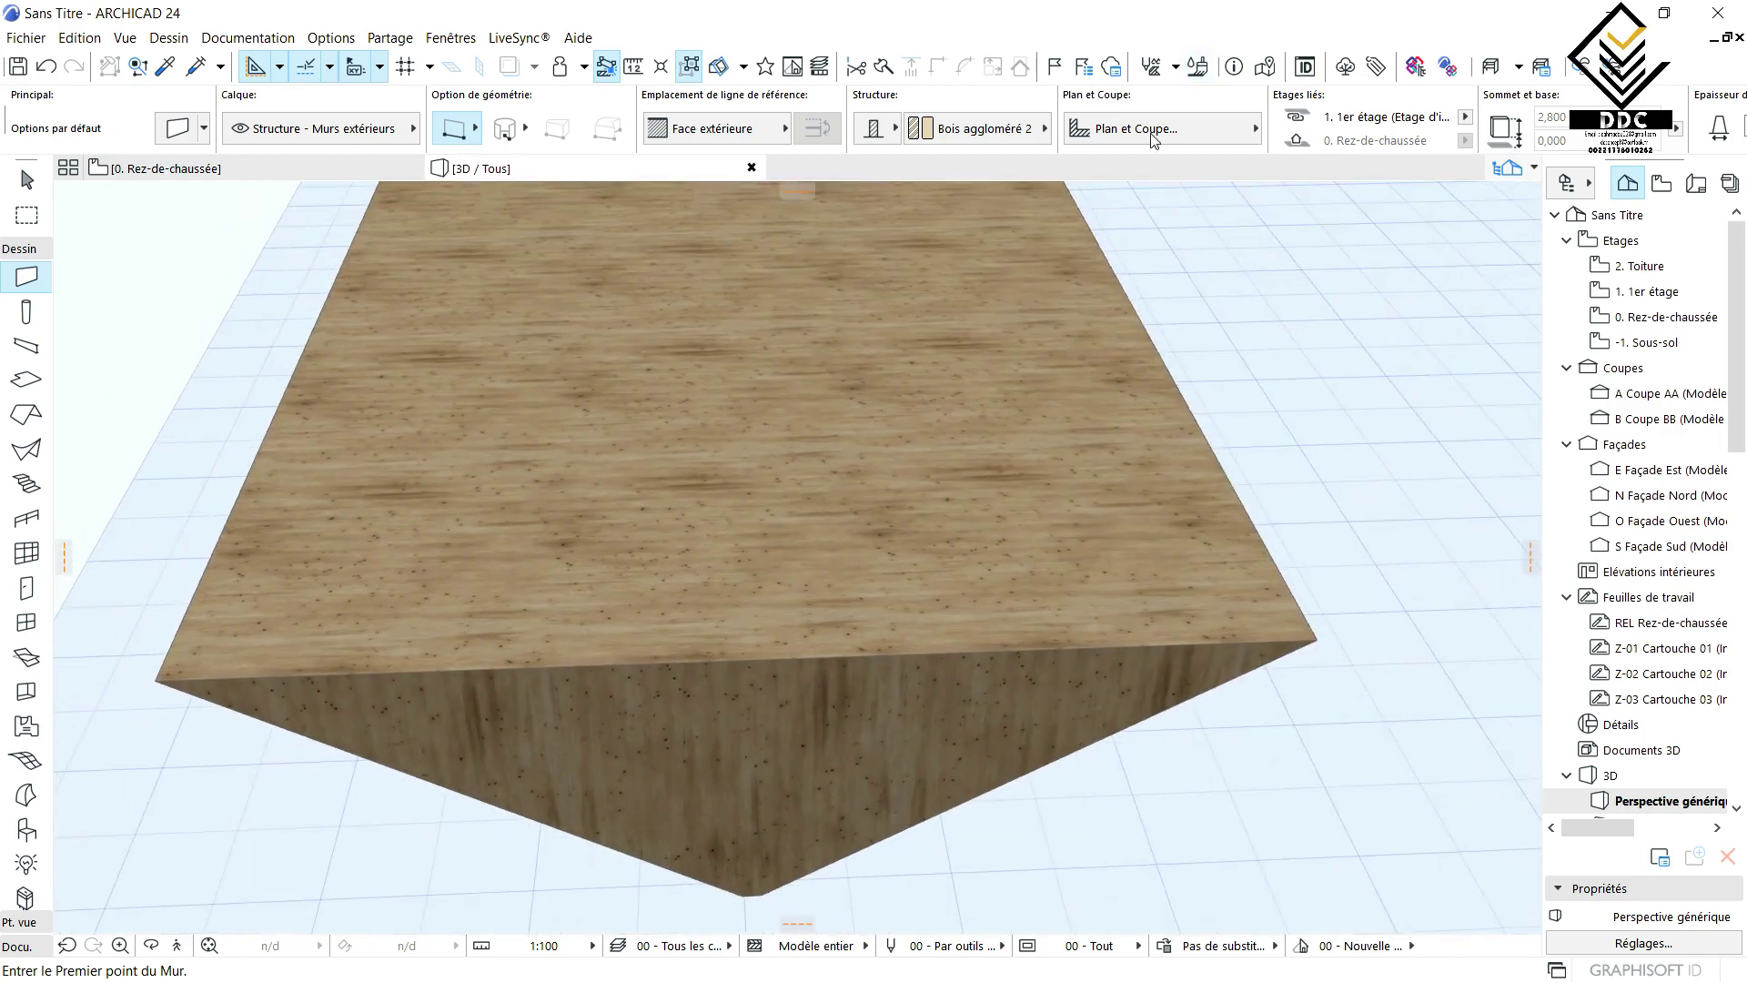
click(1199, 66)
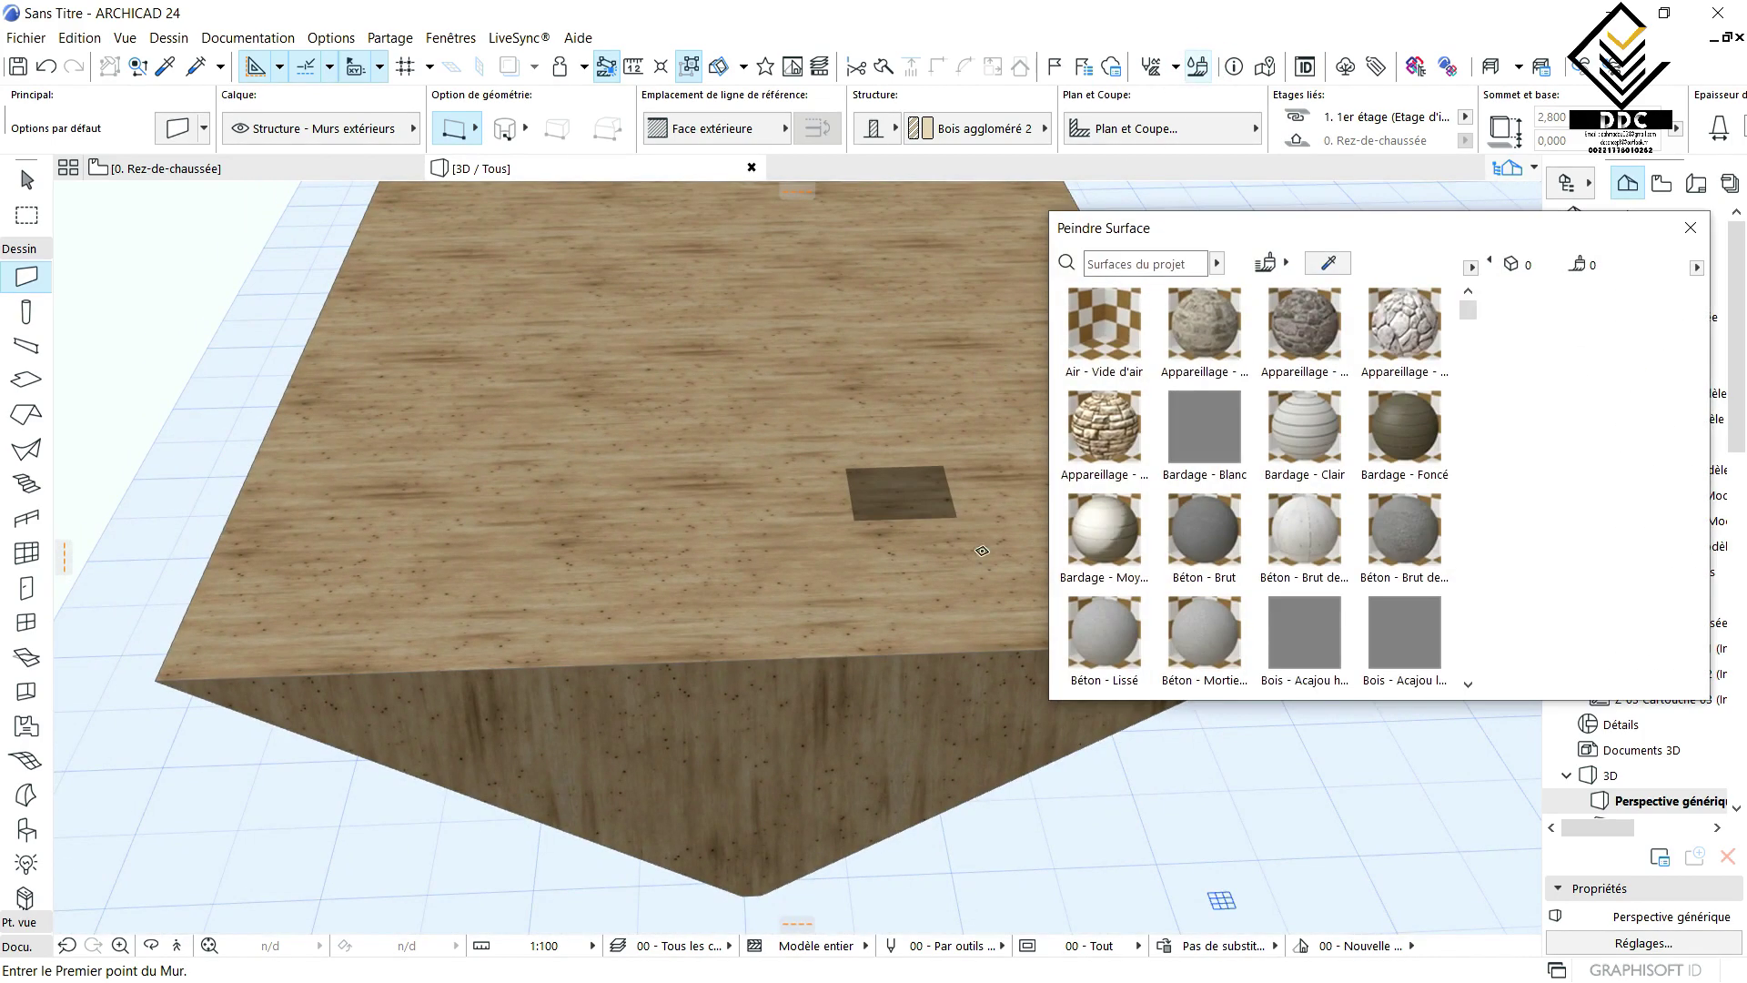
scroll(1158, 505, down, 4)
scroll(1174, 546, up, 2)
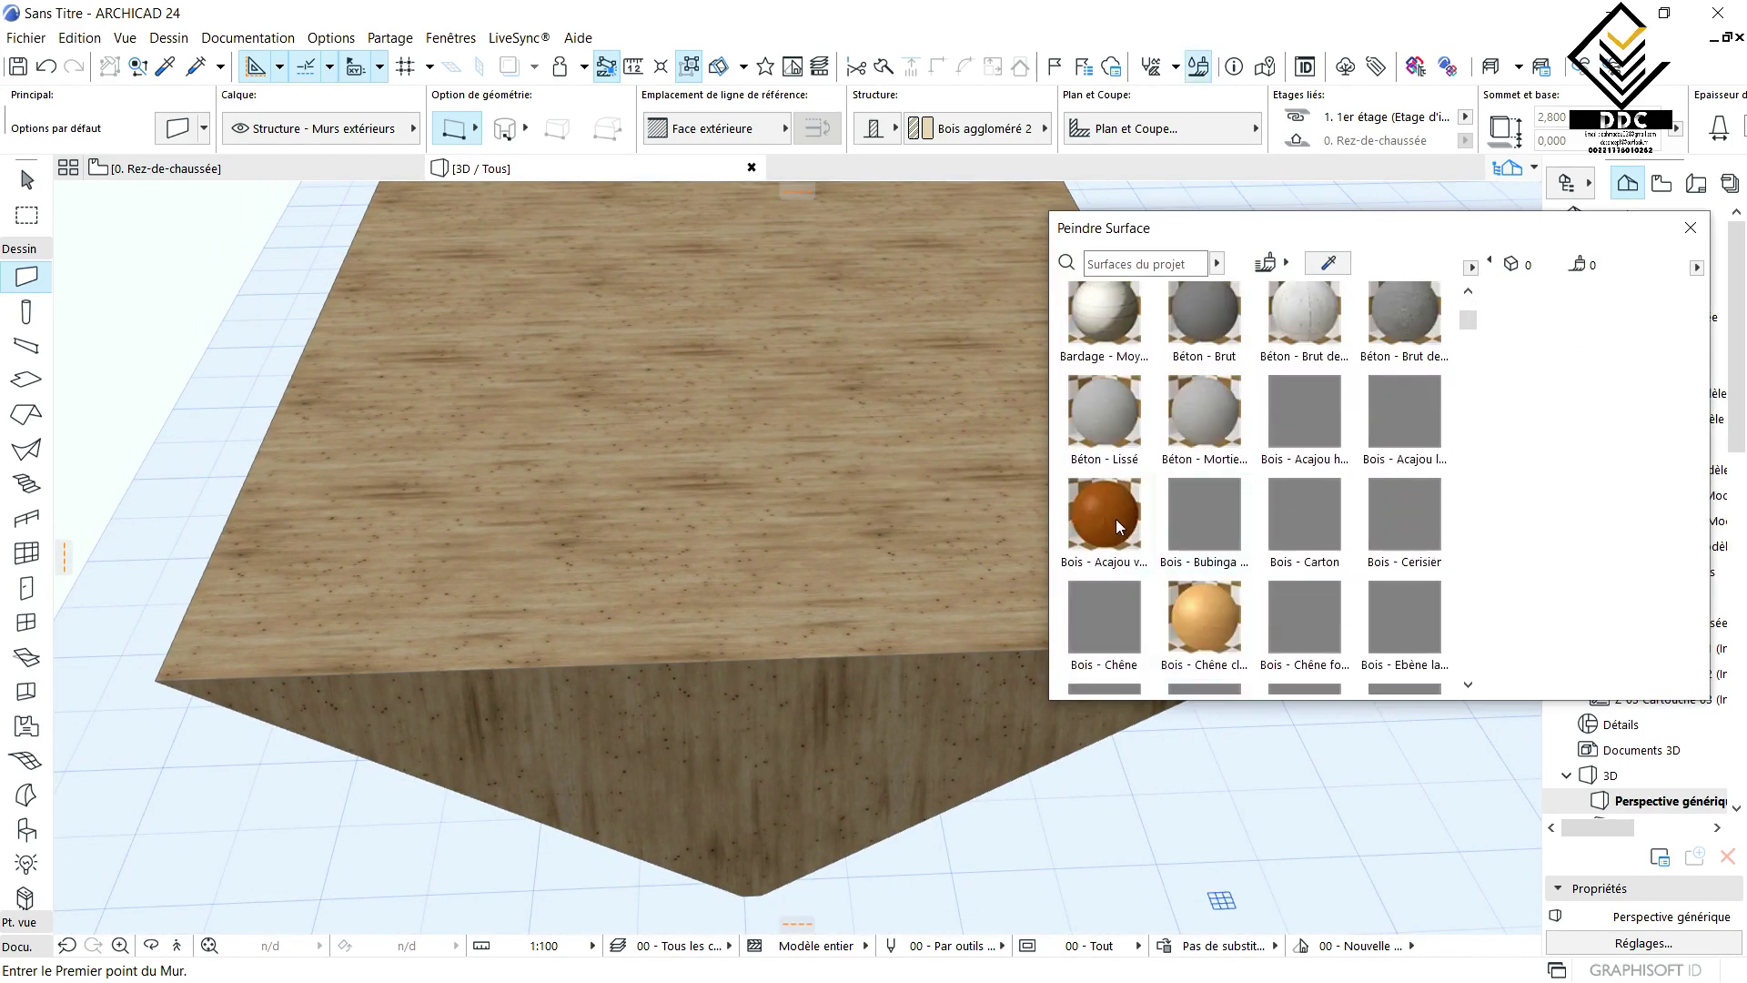
click(1103, 514)
click(765, 539)
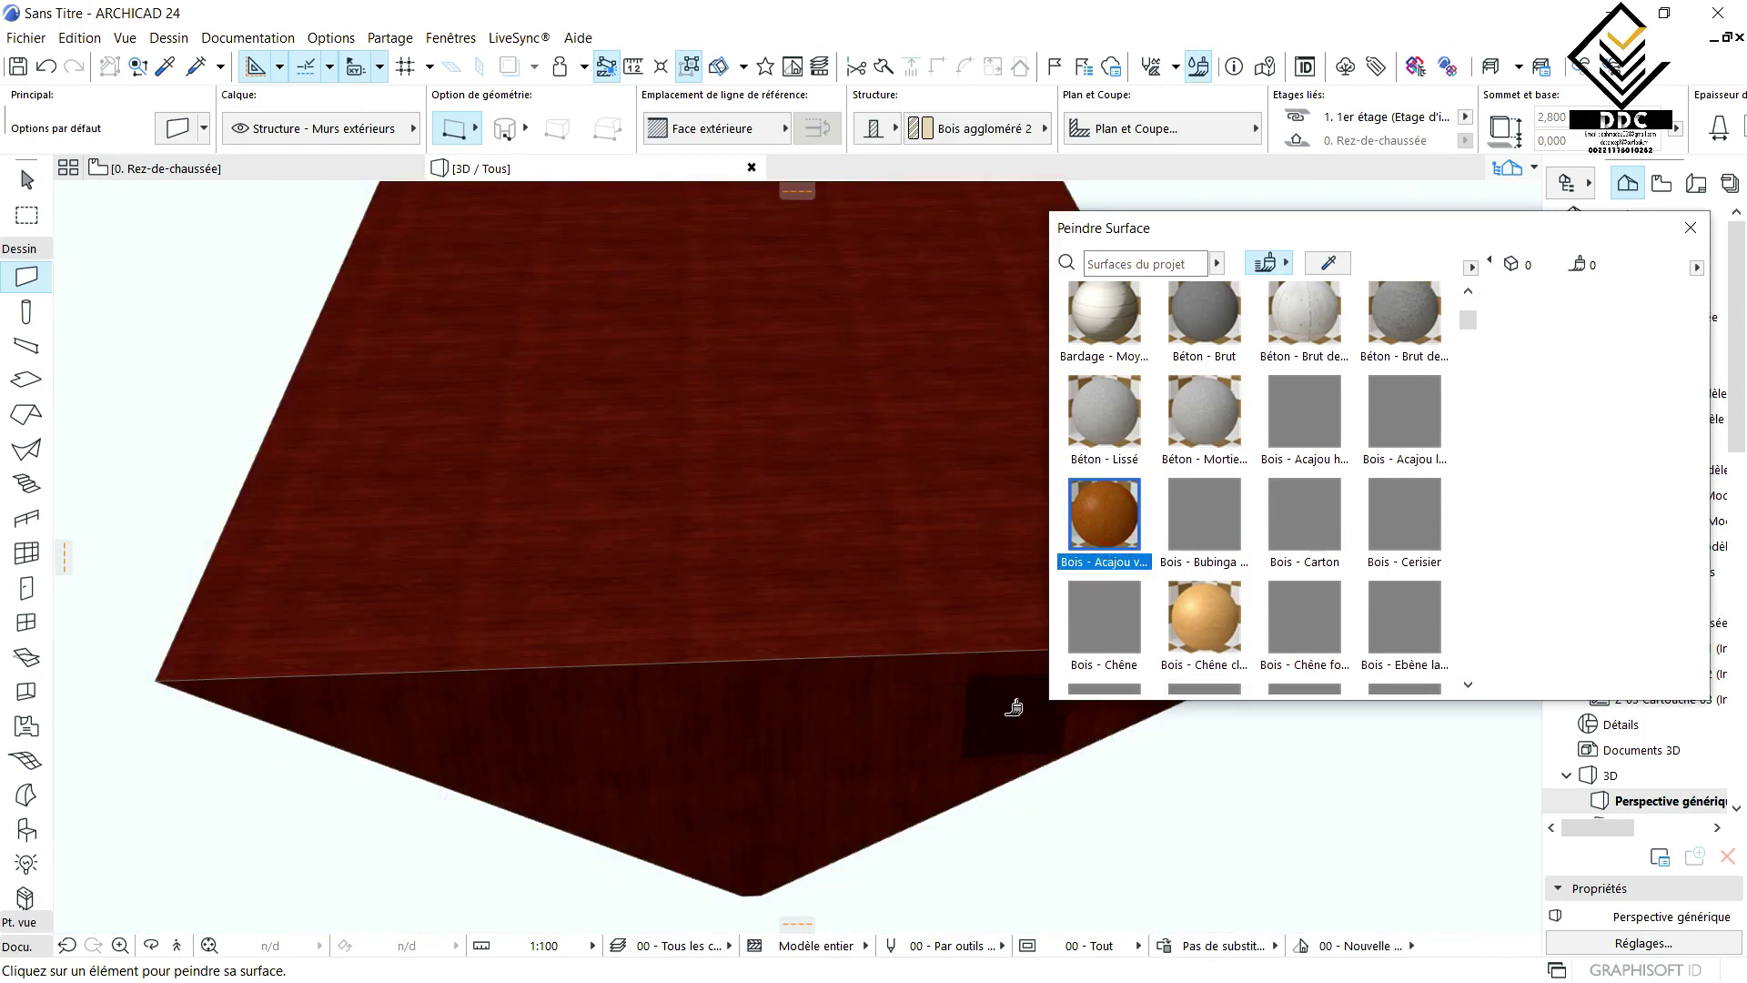
- Paint the long slanted side face of the mahogany-painted wall with the Bois - Chêne cl... surface
shift+middle_drag(789, 718, 300, 655)
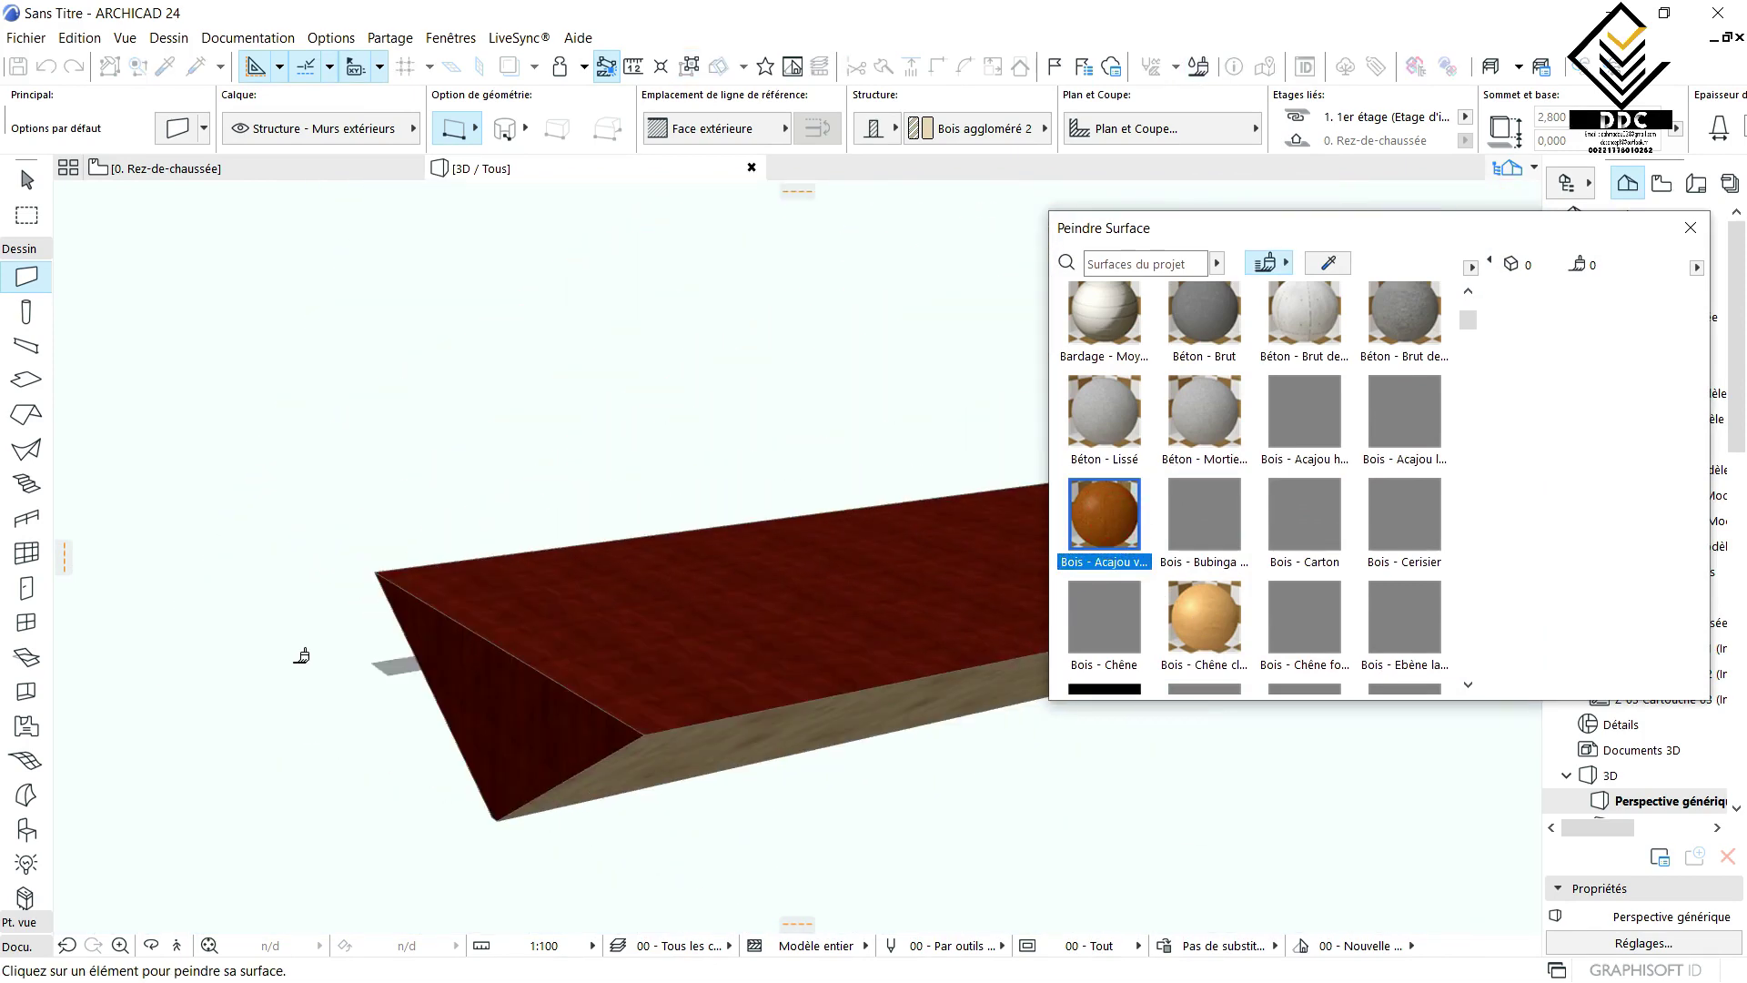
shift+middle_drag(805, 867, 920, 665)
click(1219, 615)
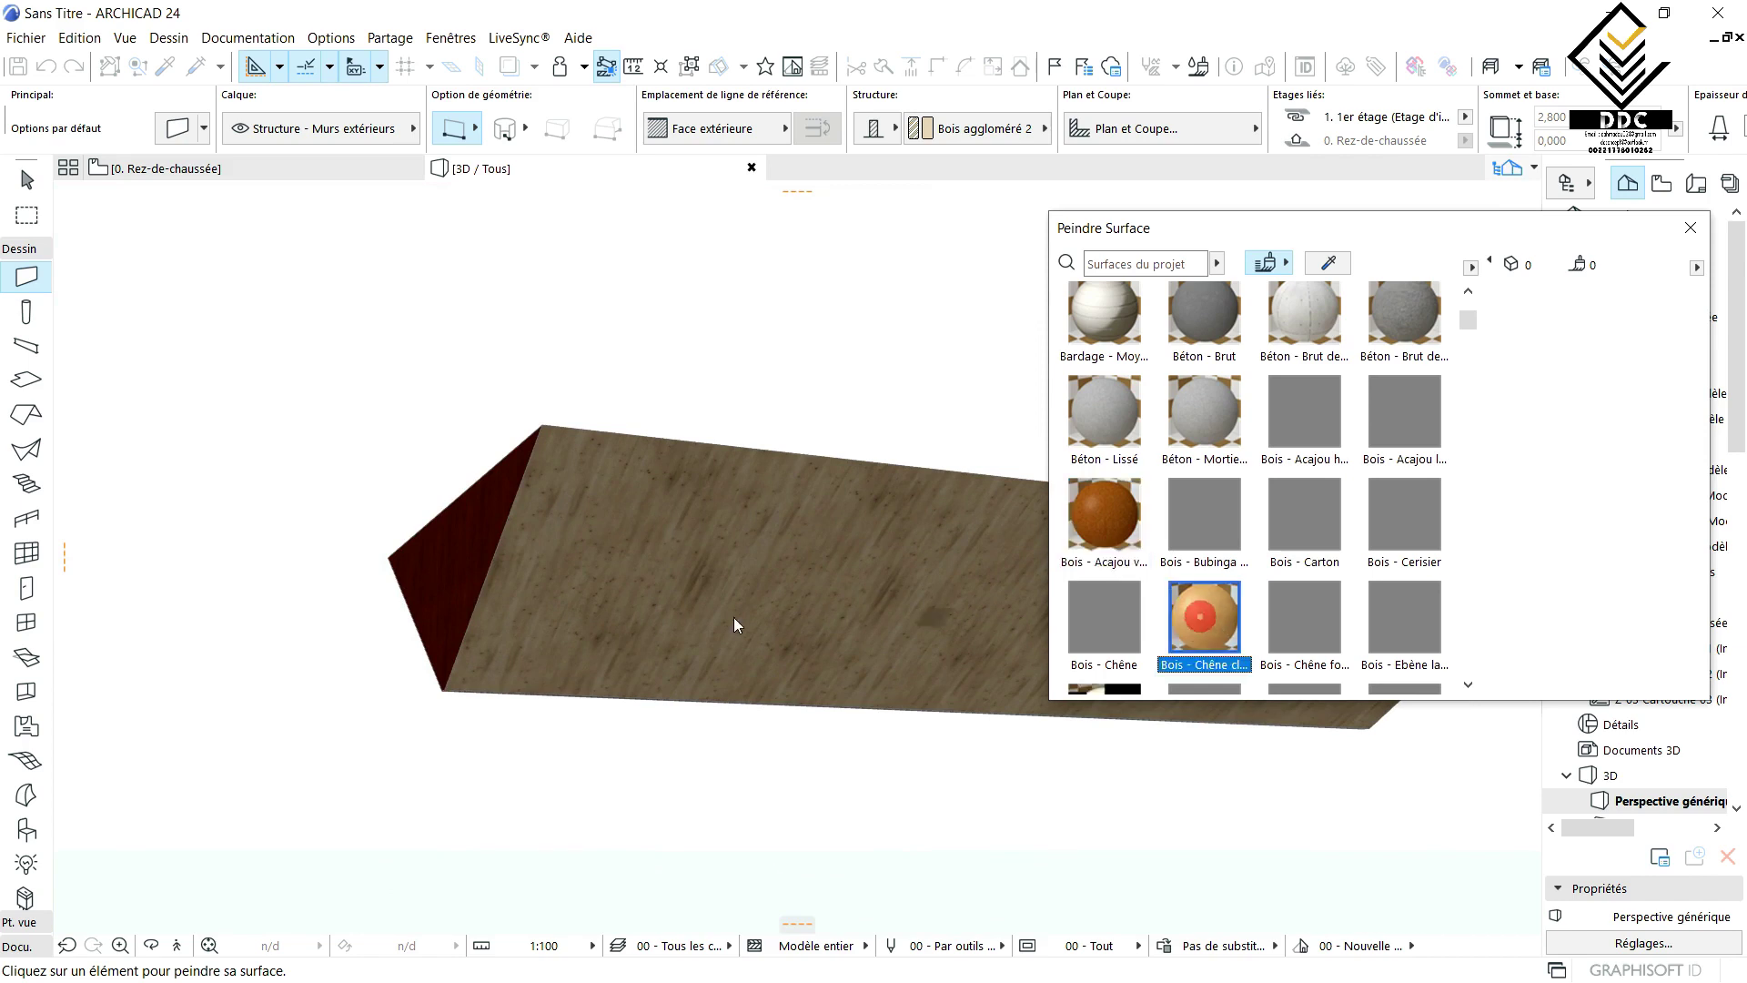
click(607, 591)
shift+middle_drag(607, 592, 819, 619)
- Paint the wall's long slanted side face with the Bois - Epicéa surface
scroll(1153, 575, down, 3)
scroll(1157, 564, down, 1)
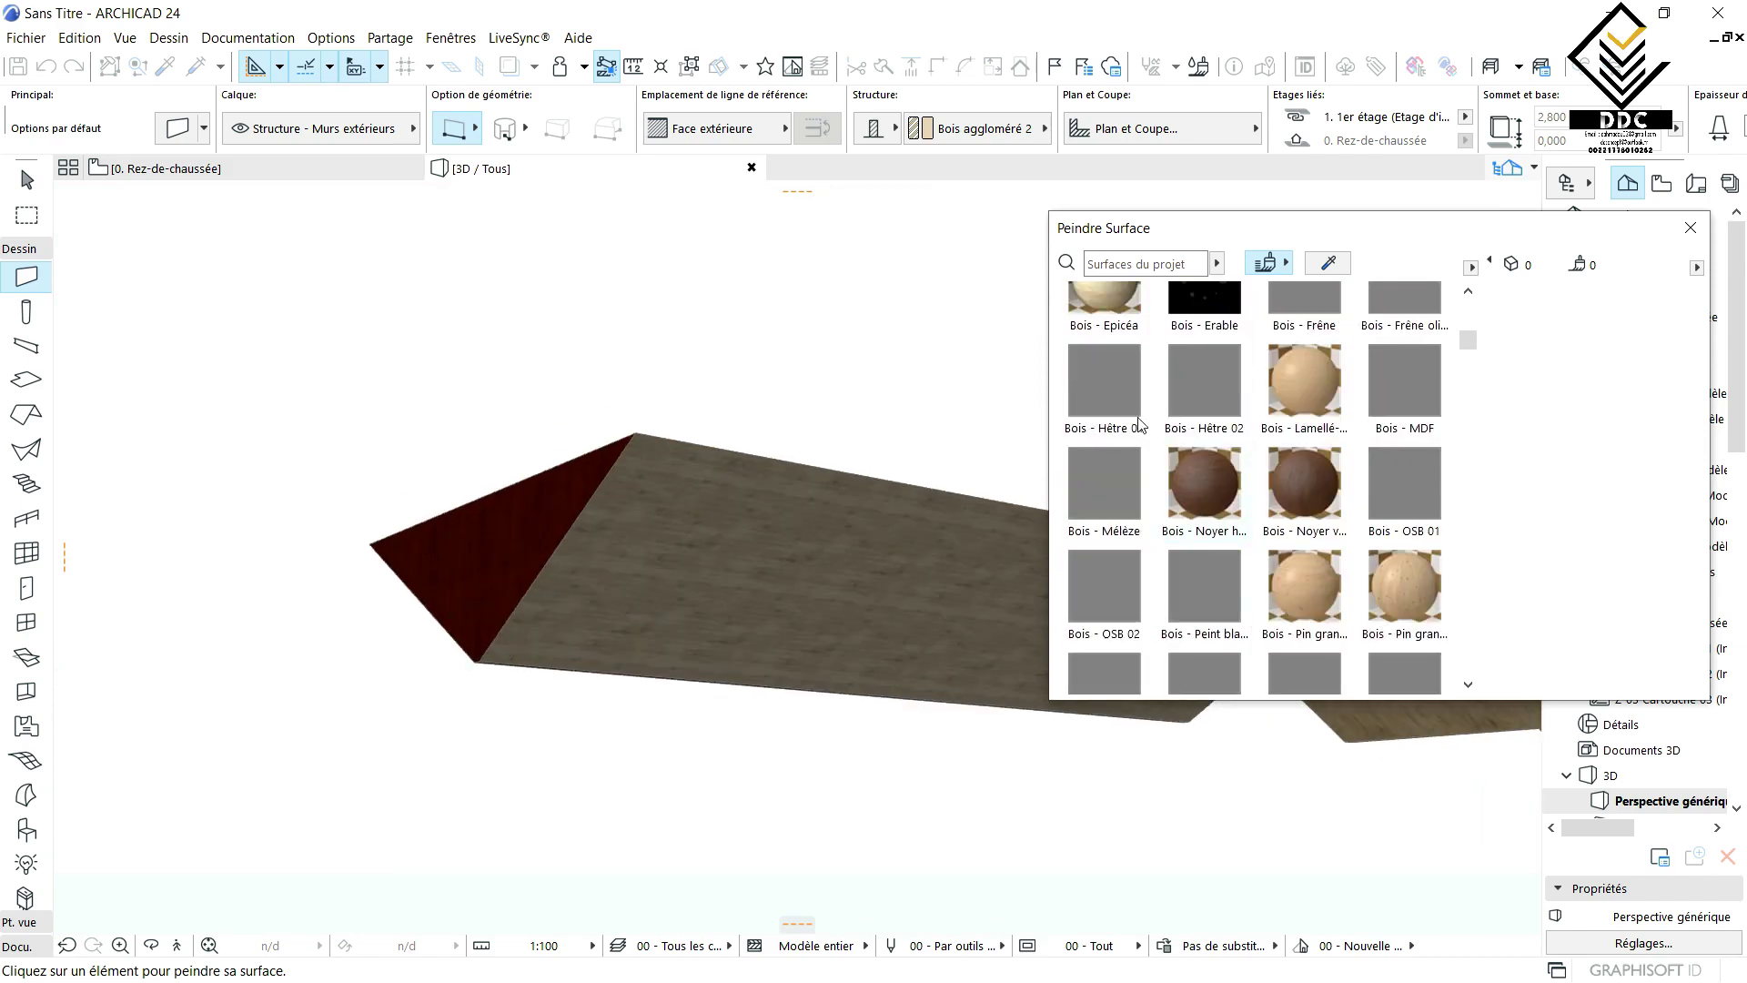
scroll(1129, 401, up, 1)
click(1100, 333)
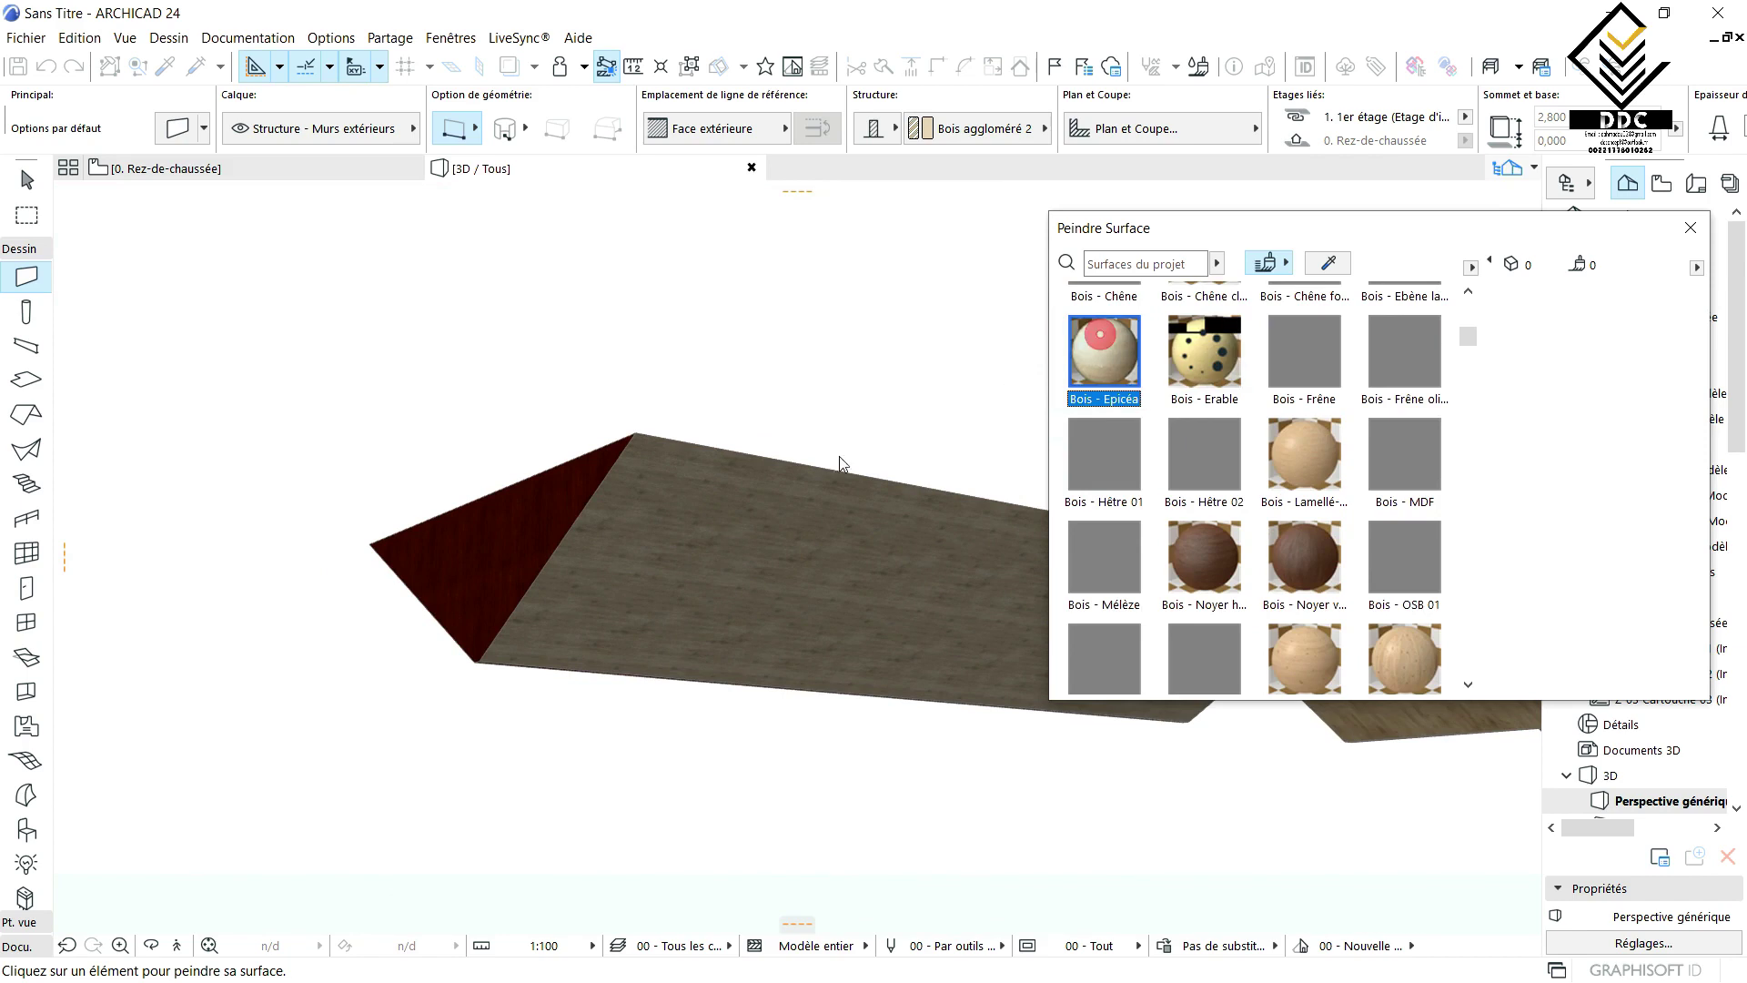
click(667, 526)
mouse_move(678, 526)
shift+middle_down()
mouse_move(725, 613)
mouse_move(713, 632)
mouse_move(428, 624)
shift+middle_up()
- Paint the remaining long slanted face of the mahogany-painted wall with the Carrelage - Mosaïque bleu surface and leave painting mode
mouse_move(857, 480)
shift+middle_down()
mouse_move(448, 636)
mouse_move(640, 596)
mouse_move(823, 437)
mouse_move(871, 366)
mouse_move(764, 492)
mouse_move(585, 527)
mouse_move(676, 512)
mouse_move(675, 613)
mouse_move(296, 691)
mouse_move(540, 578)
mouse_move(110, 511)
mouse_move(39, 475)
shift+middle_up()
scroll(823, 462, up, 2)
click(1204, 653)
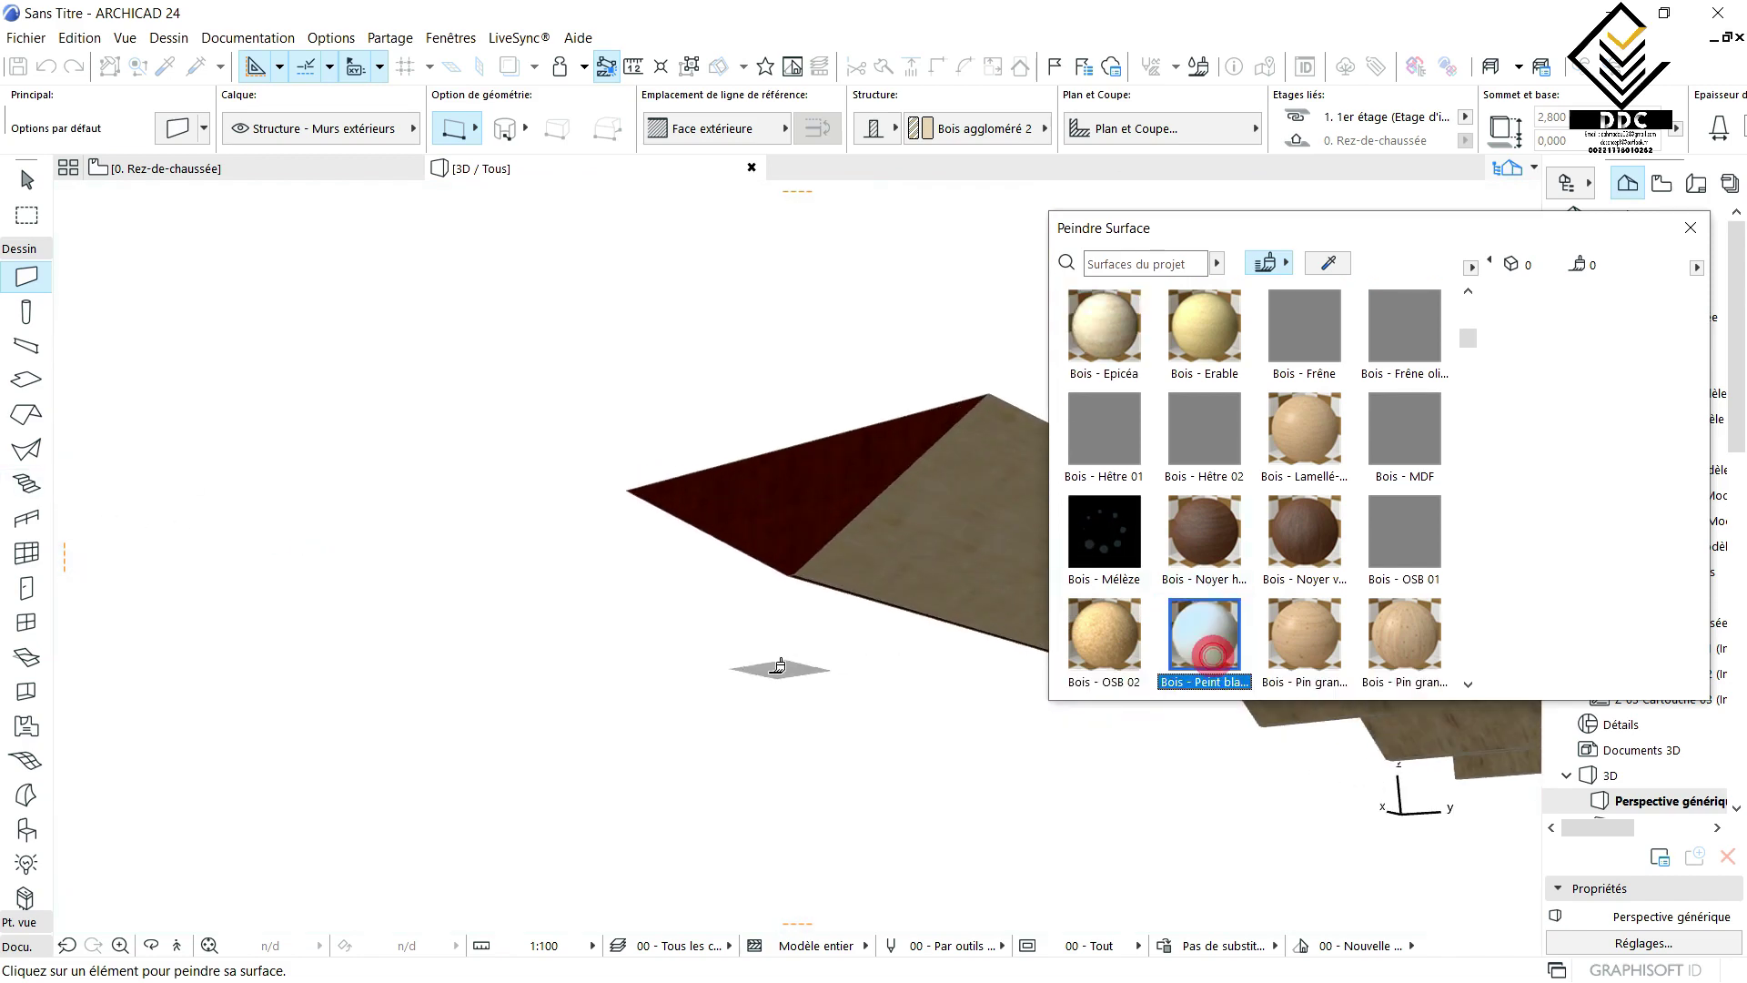
scroll(1183, 637, down, 8)
scroll(1258, 598, down, 5)
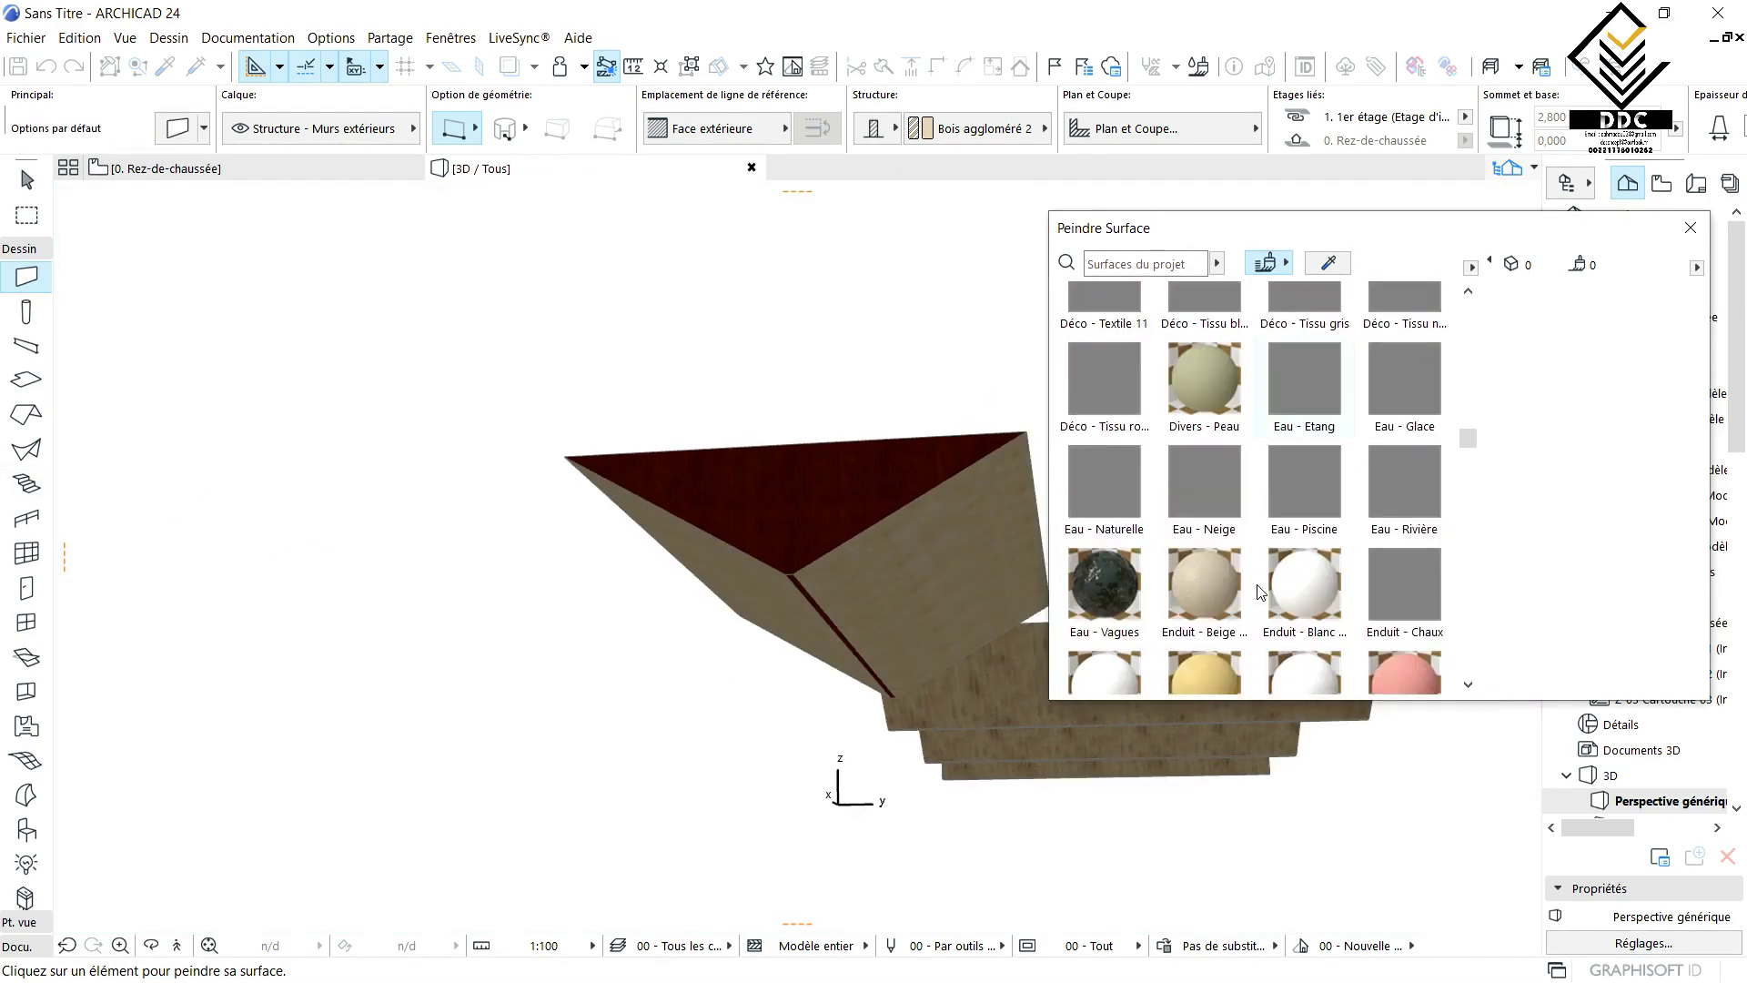
scroll(1234, 482, up, 5)
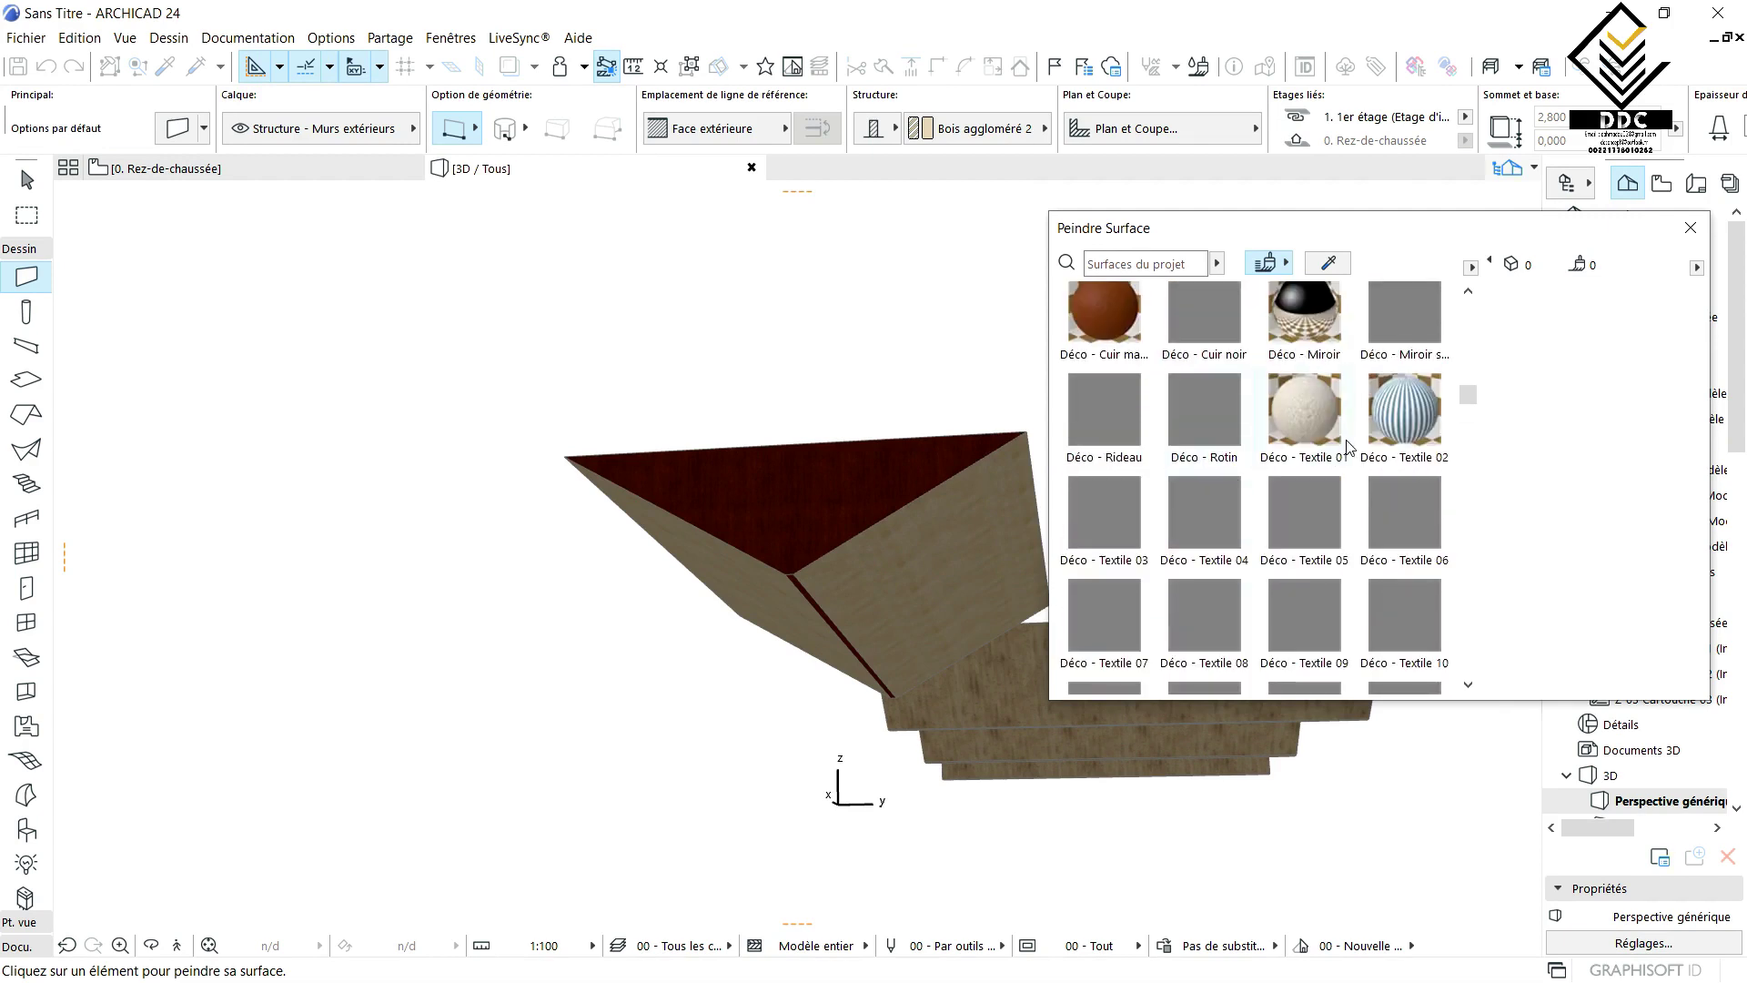
click(1206, 509)
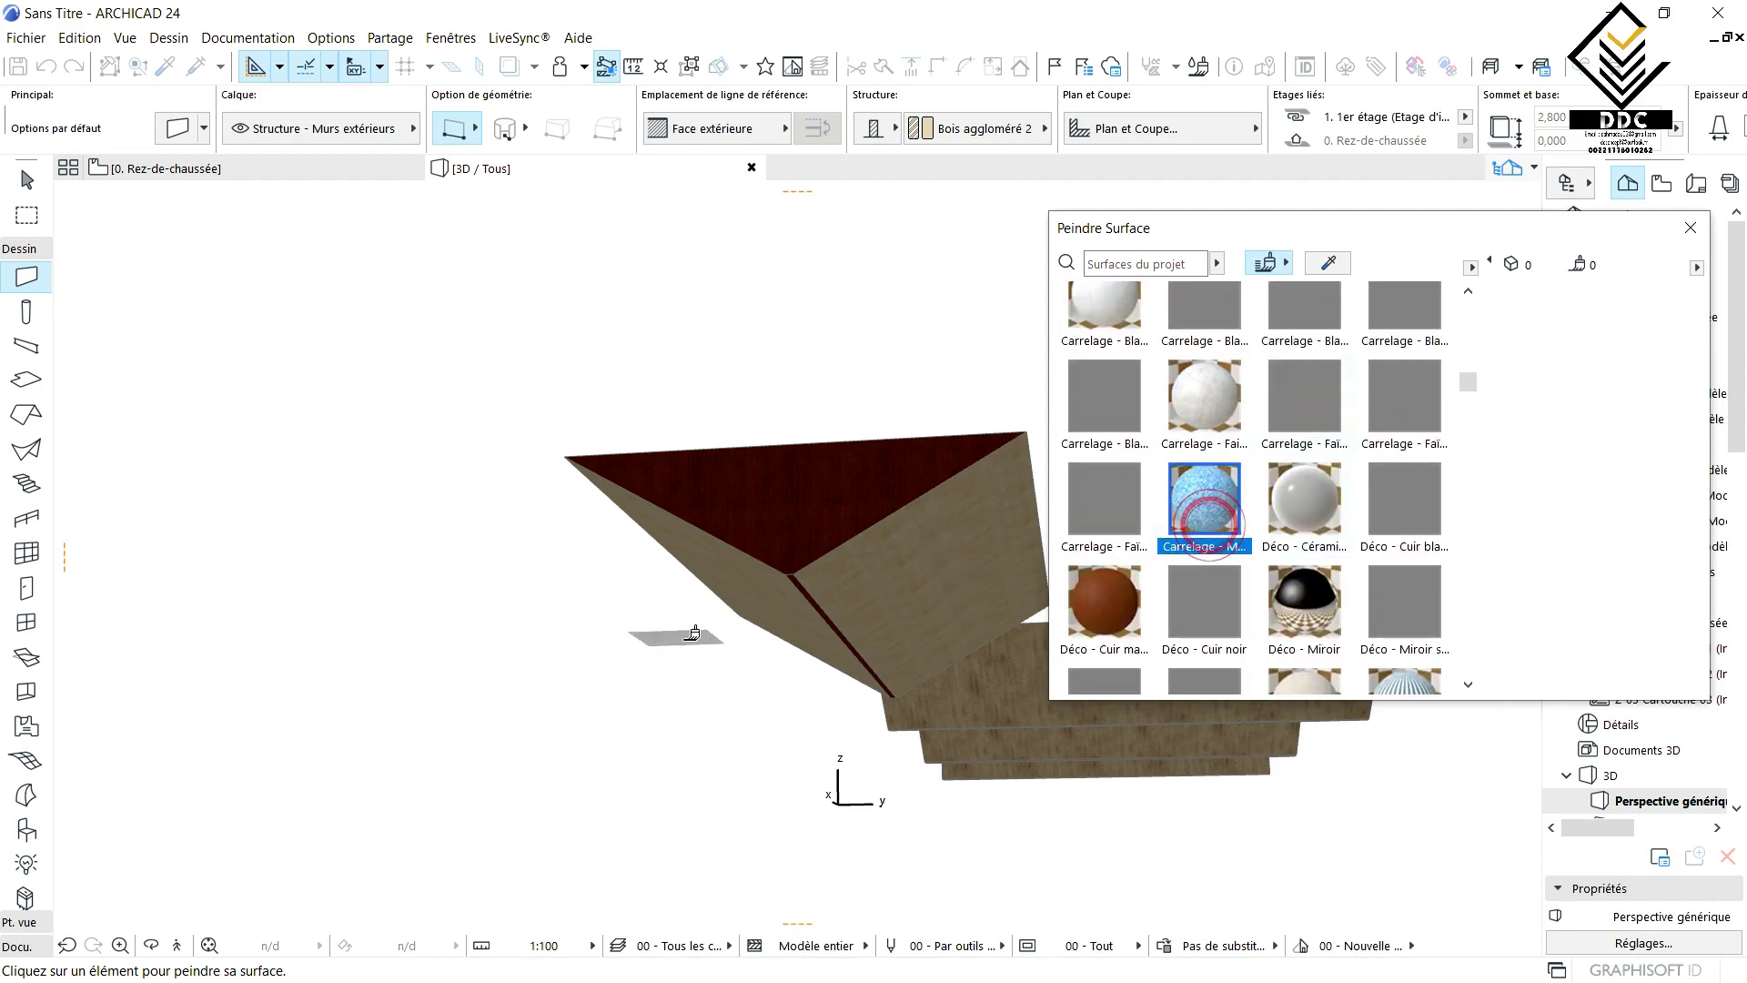
click(749, 605)
scroll(628, 659, down, 2)
shift+middle_drag(628, 659, 992, 594)
scroll(683, 583, up, 2)
mouse_move(746, 605)
shift+middle_down()
mouse_move(437, 604)
mouse_move(749, 597)
mouse_move(371, 713)
mouse_move(558, 727)
mouse_move(515, 589)
mouse_move(558, 620)
mouse_move(589, 608)
mouse_move(328, 637)
mouse_move(137, 582)
shift+middle_up()
scroll(359, 565, up, 4)
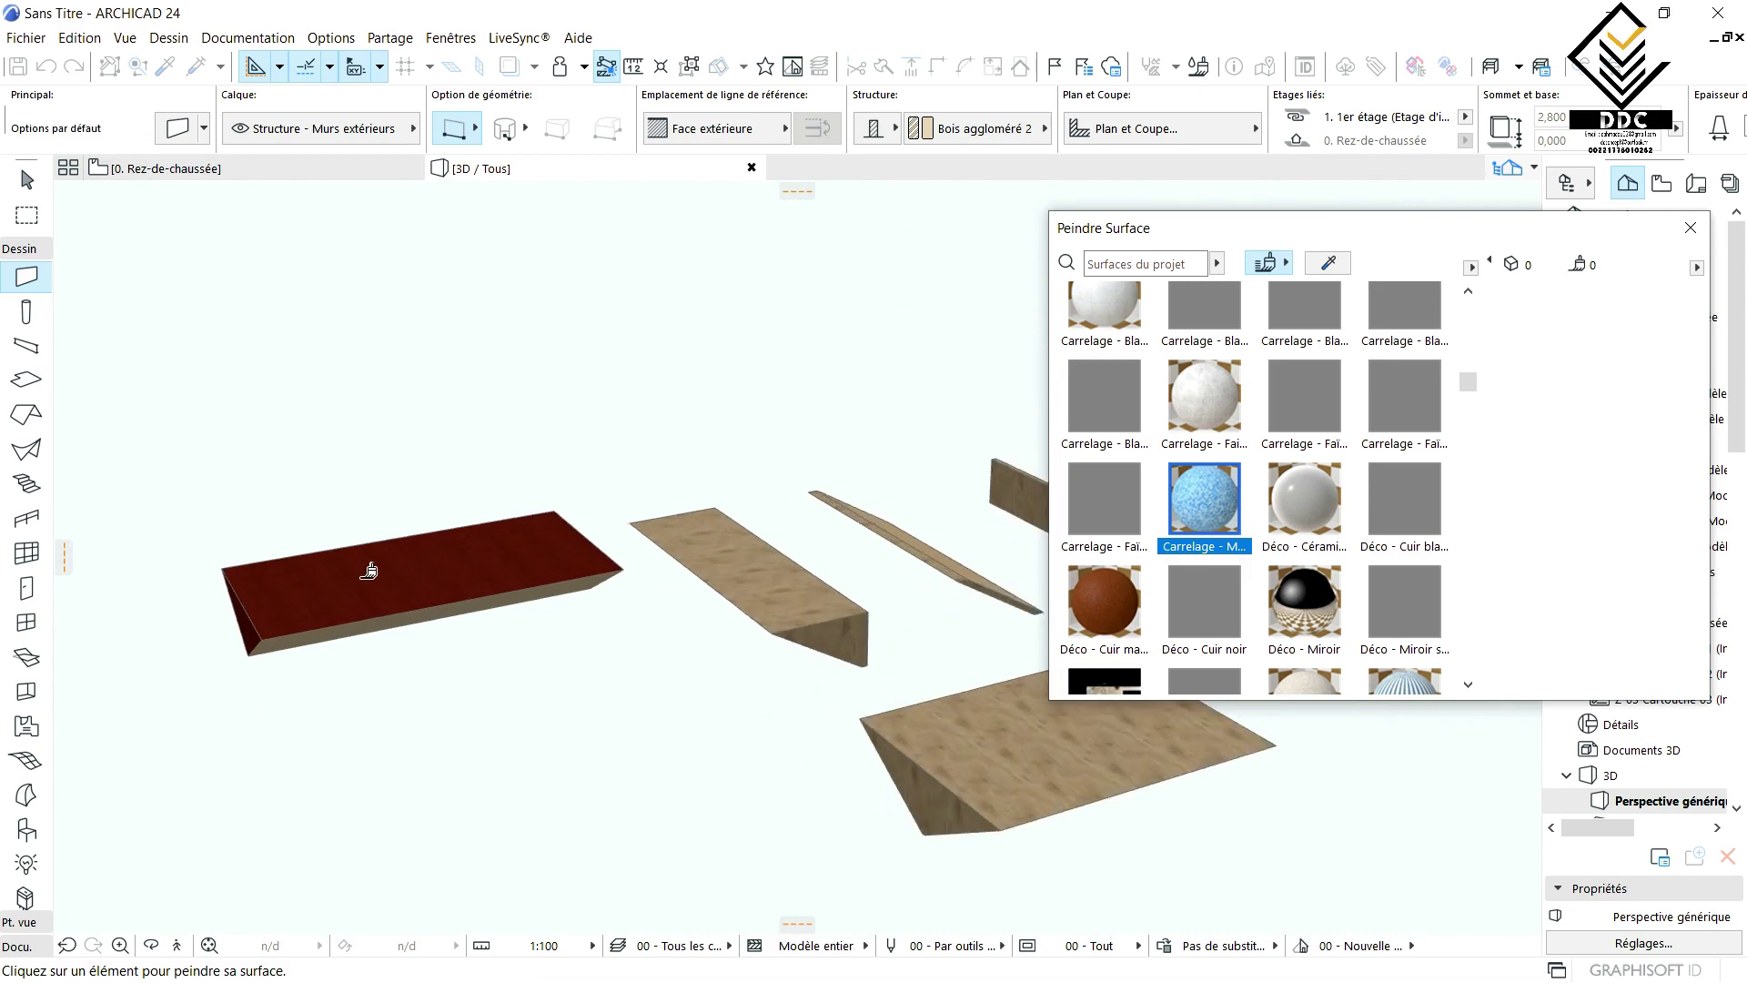
key(Escape)
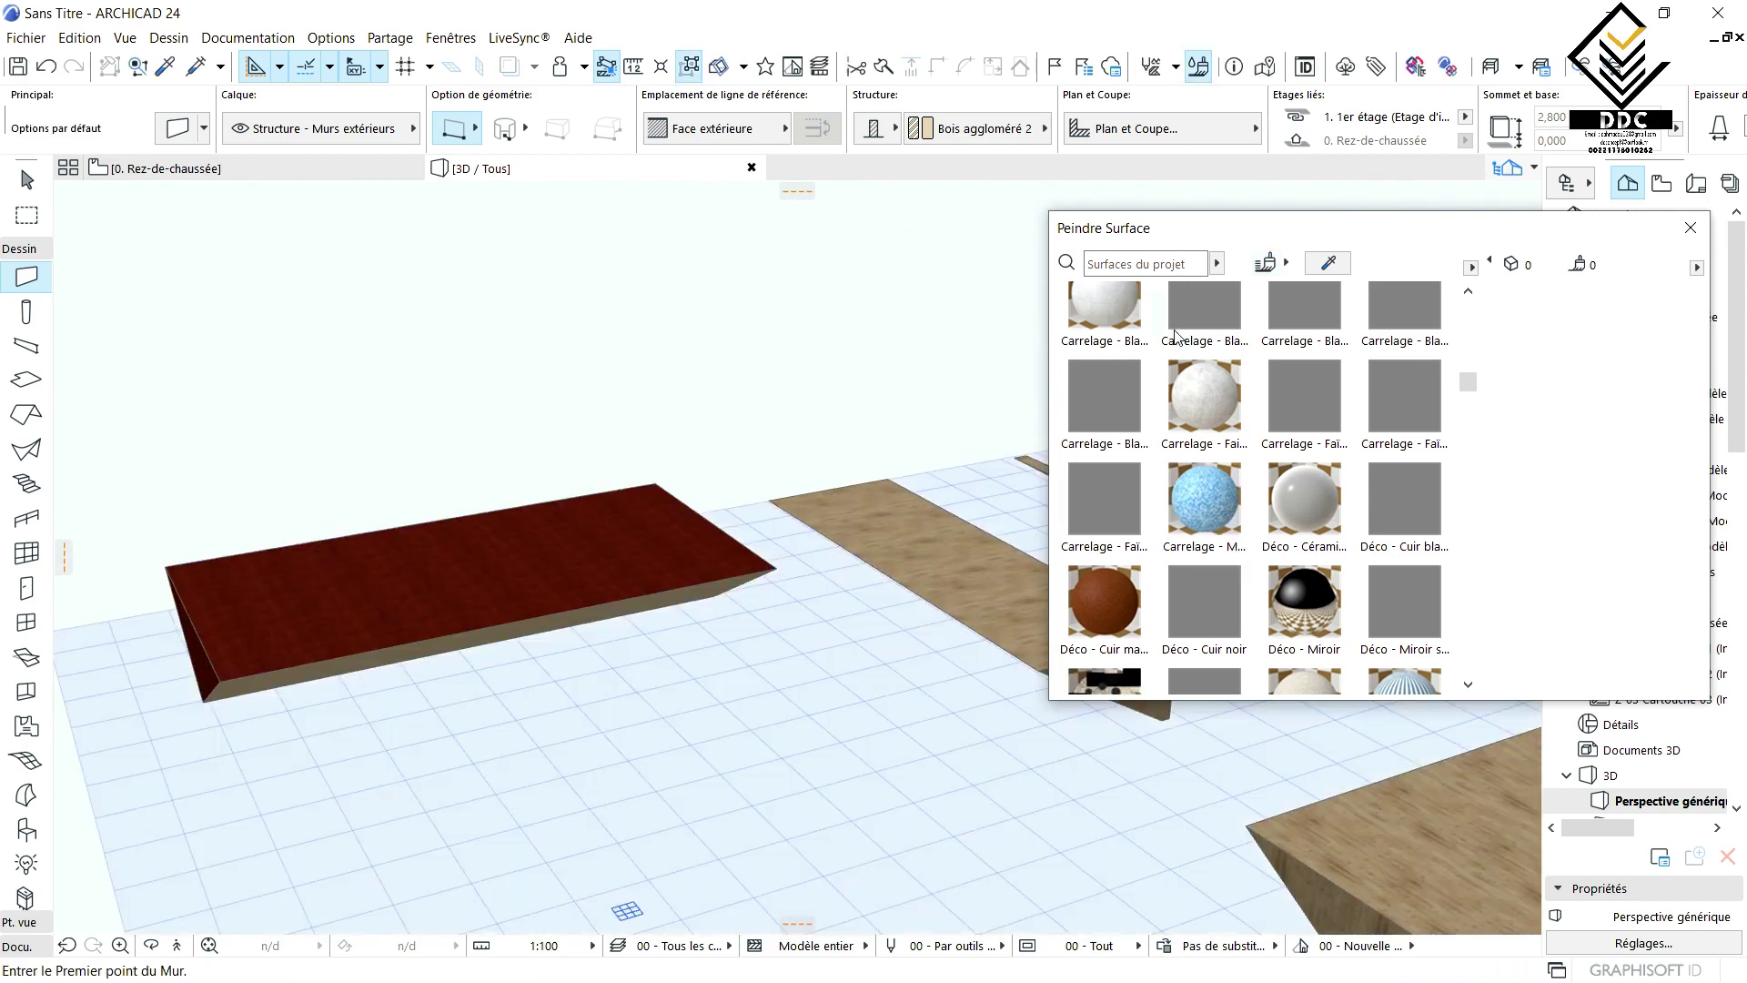
- Select the painted double-slanted wall and review its surface overrides in the wall settings
mouse_move(331, 532)
middle_down()
mouse_move(362, 604)
mouse_move(637, 641)
middle_up()
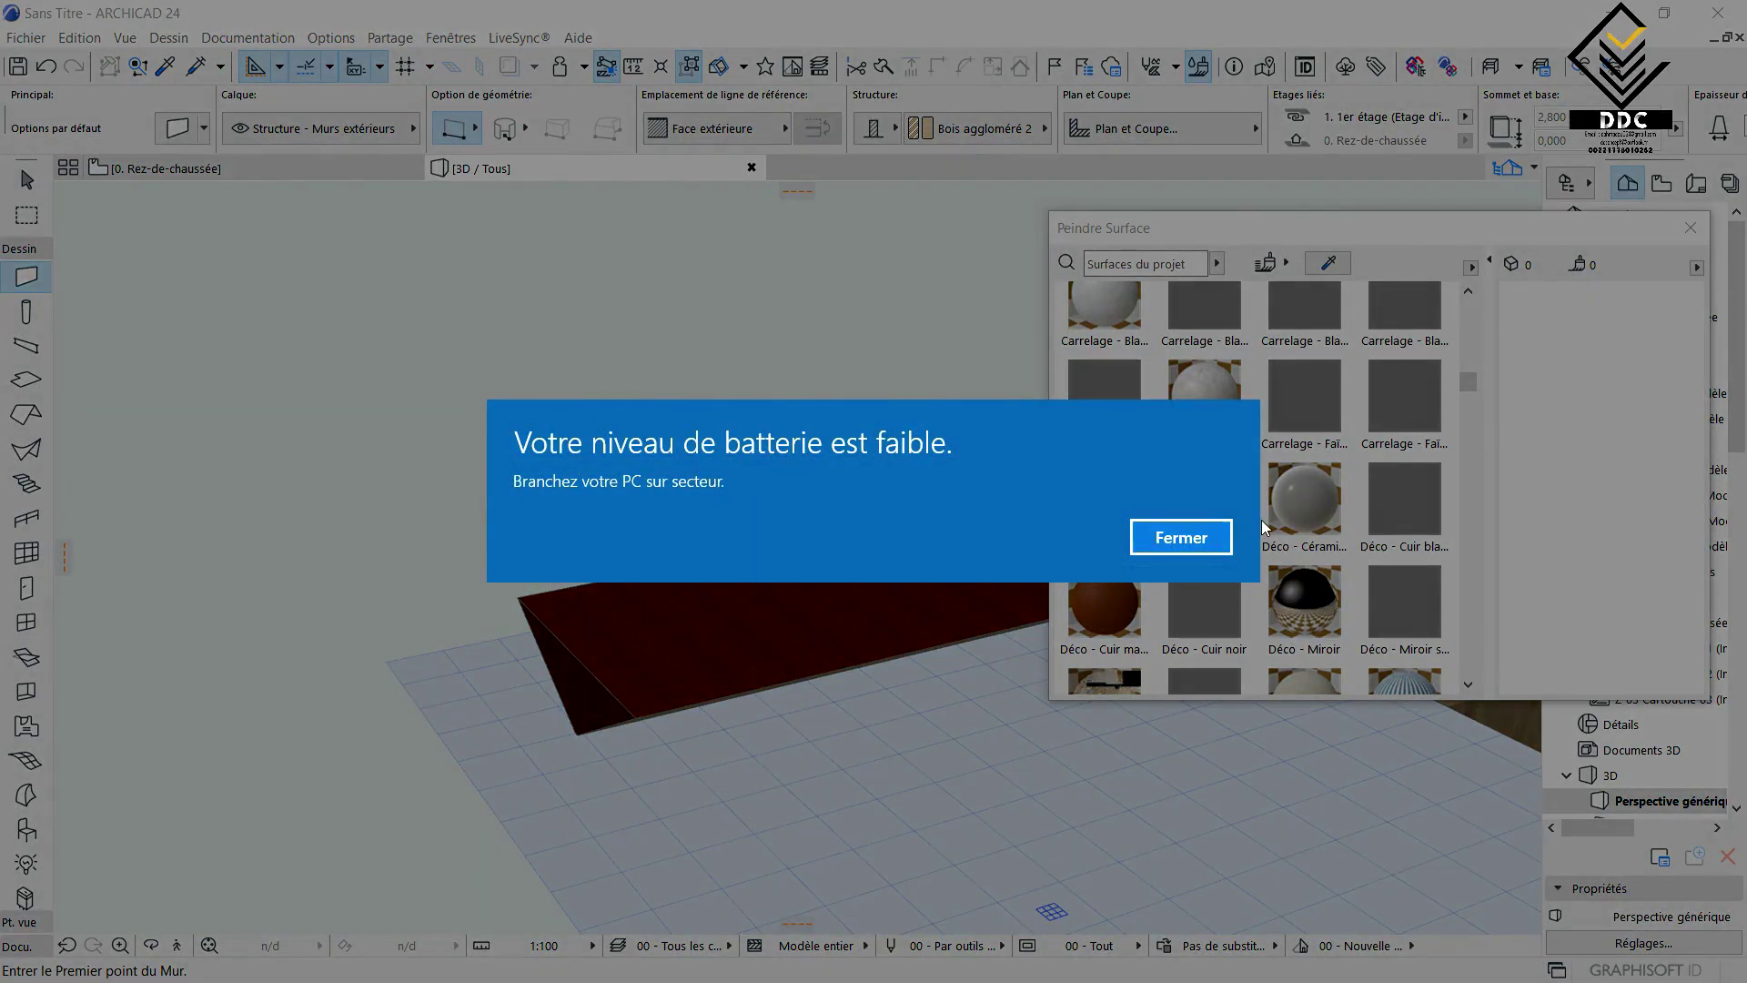
click(1182, 538)
click(775, 618)
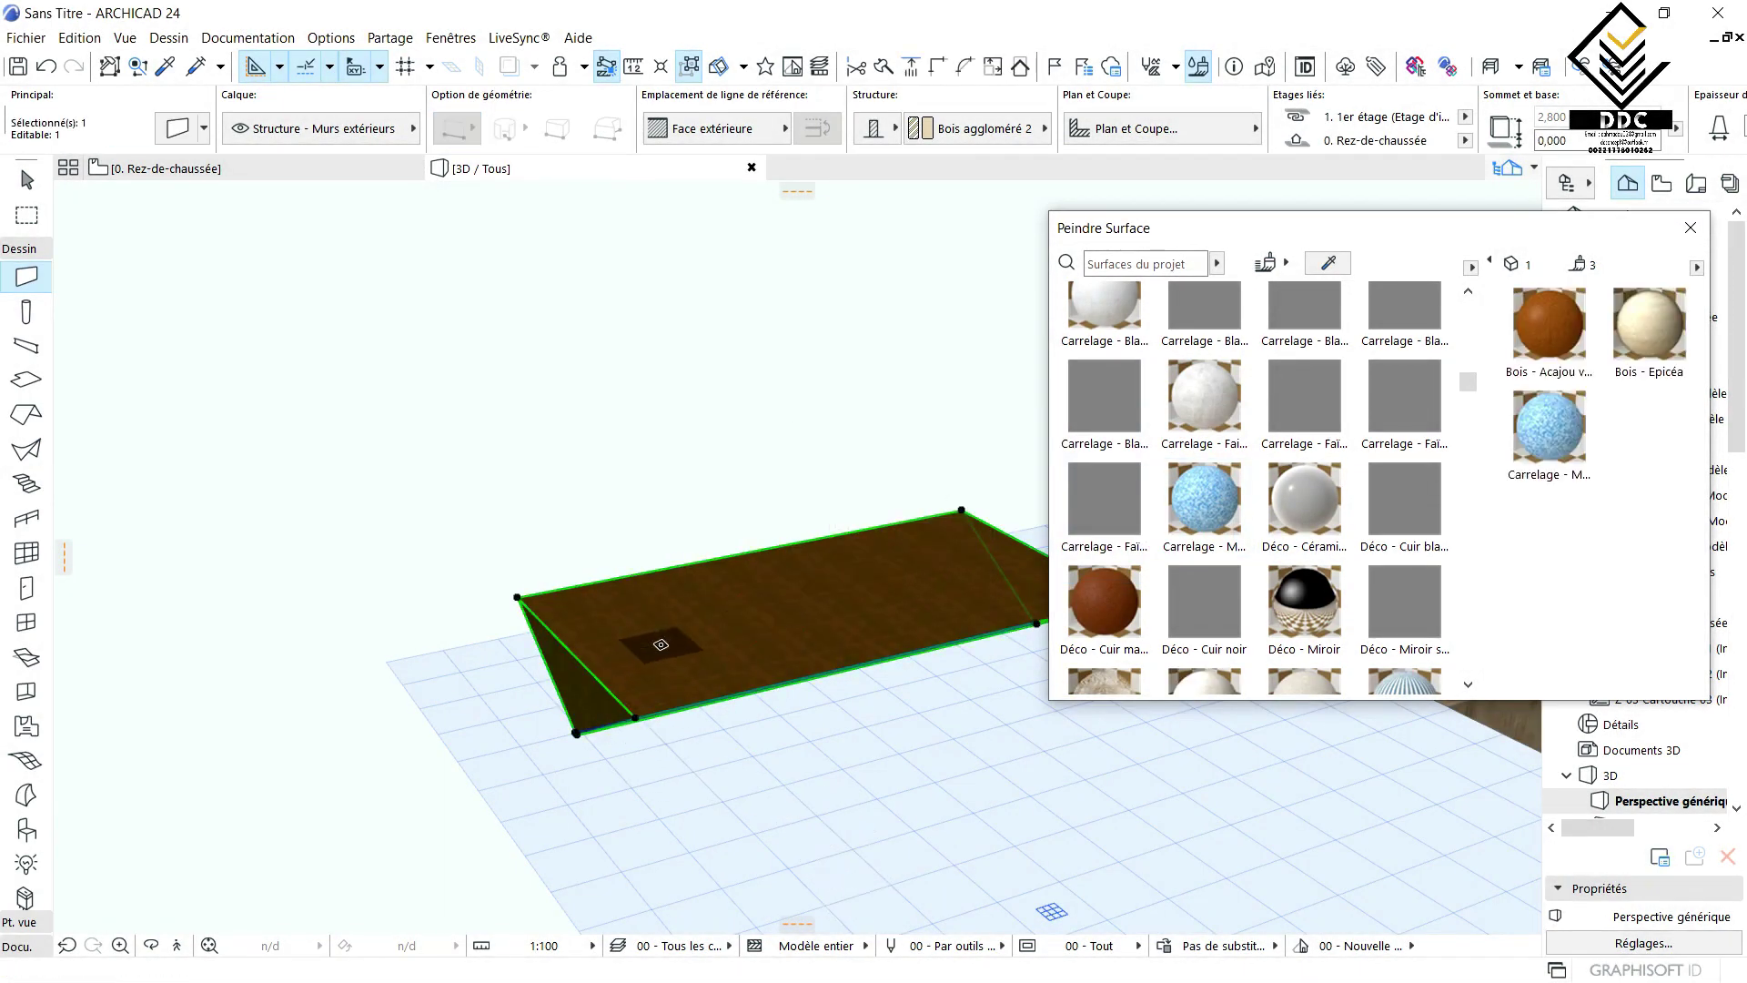
right_click(663, 644)
click(805, 156)
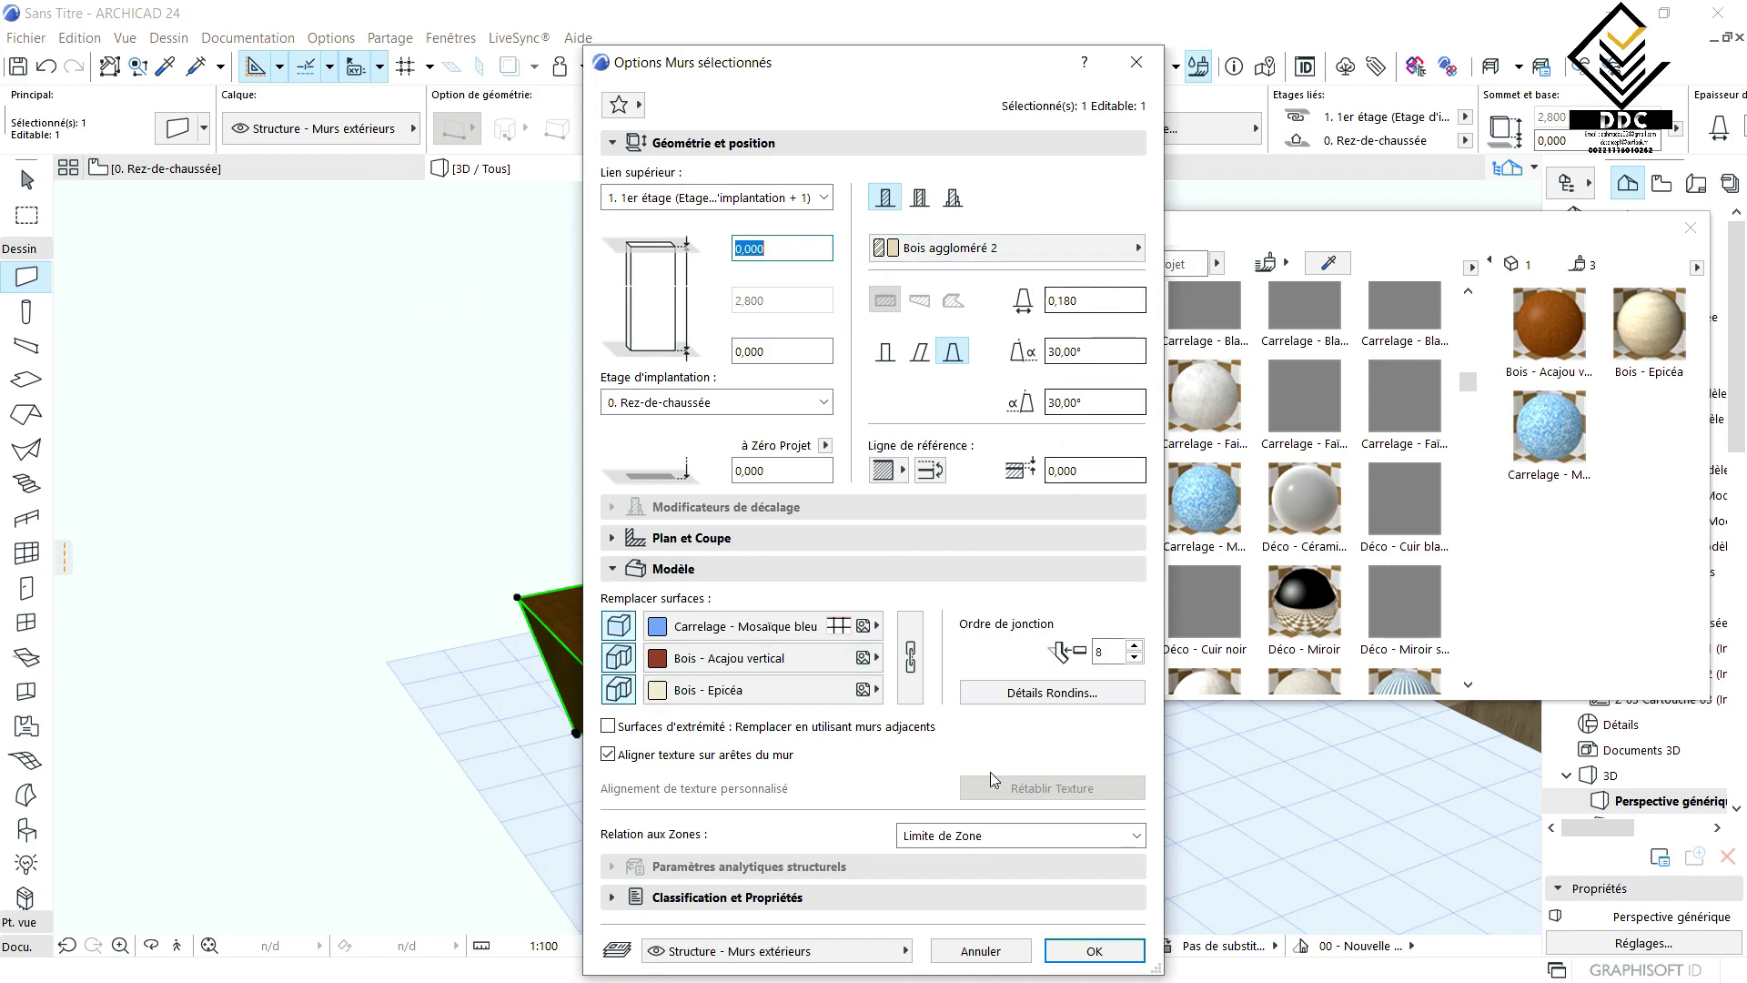
click(1094, 952)
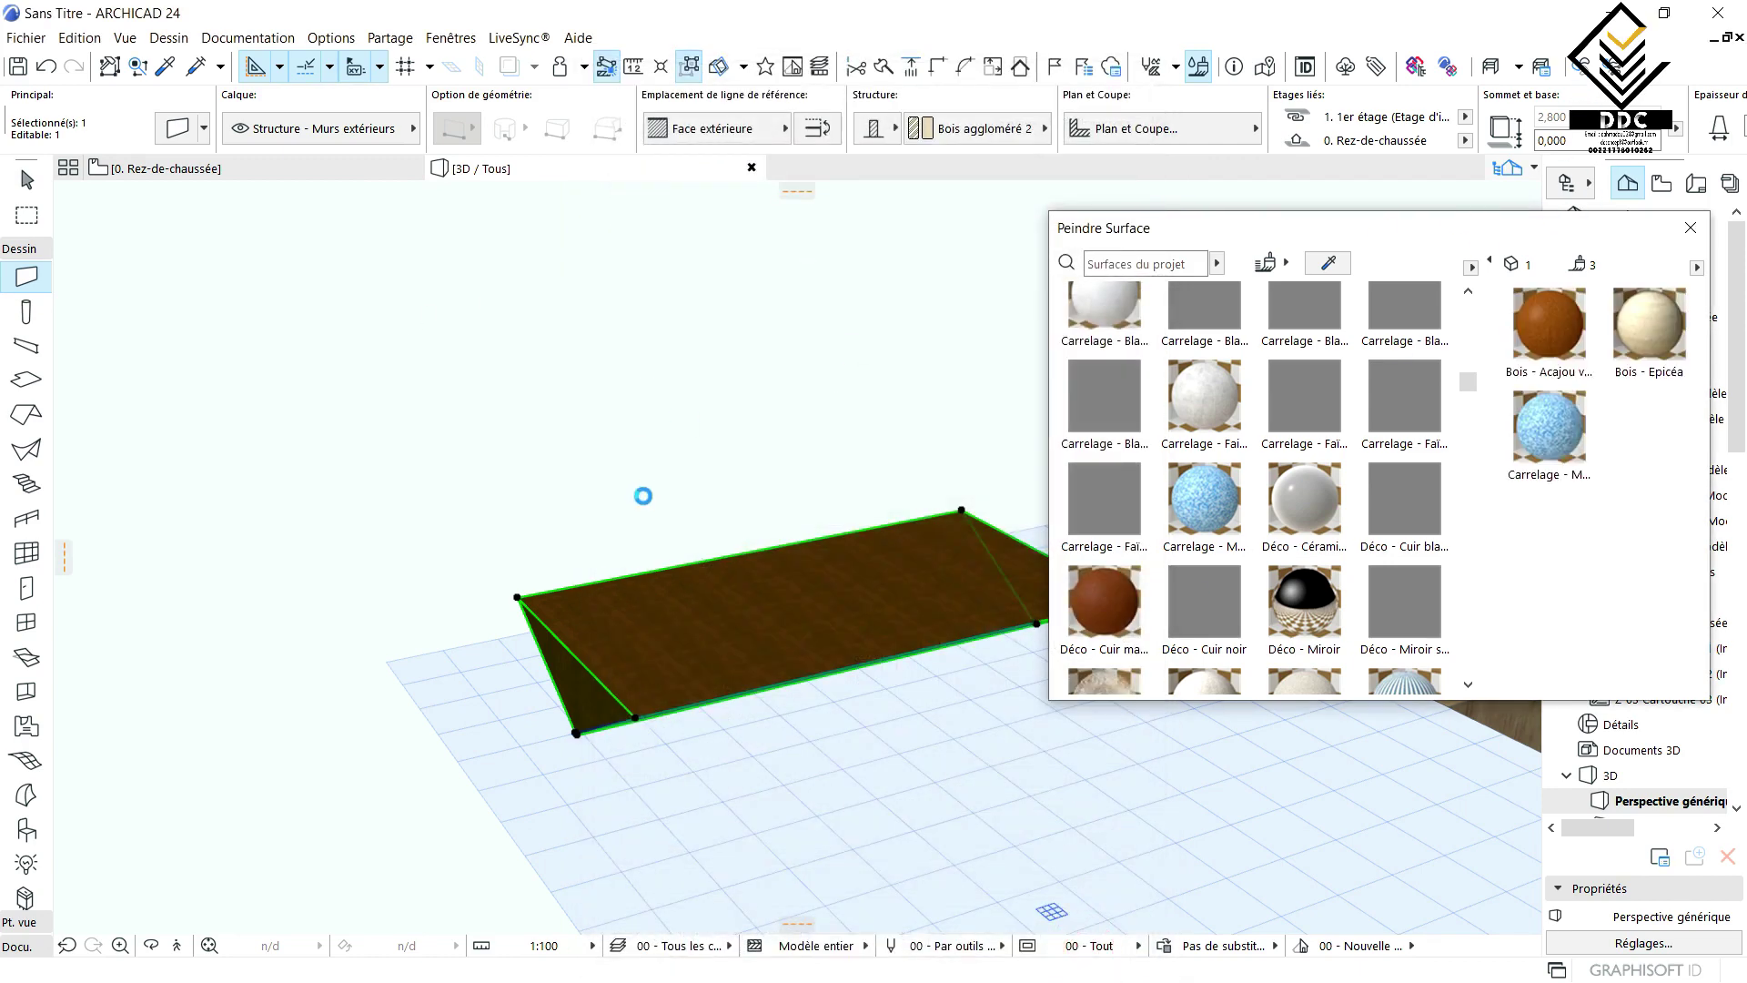
- Deselect the painted wall and examine all the sample walls together in 3D
shift+middle_drag(484, 679, 760, 726)
scroll(759, 725, down, 4)
middle_drag(550, 706, 282, 669)
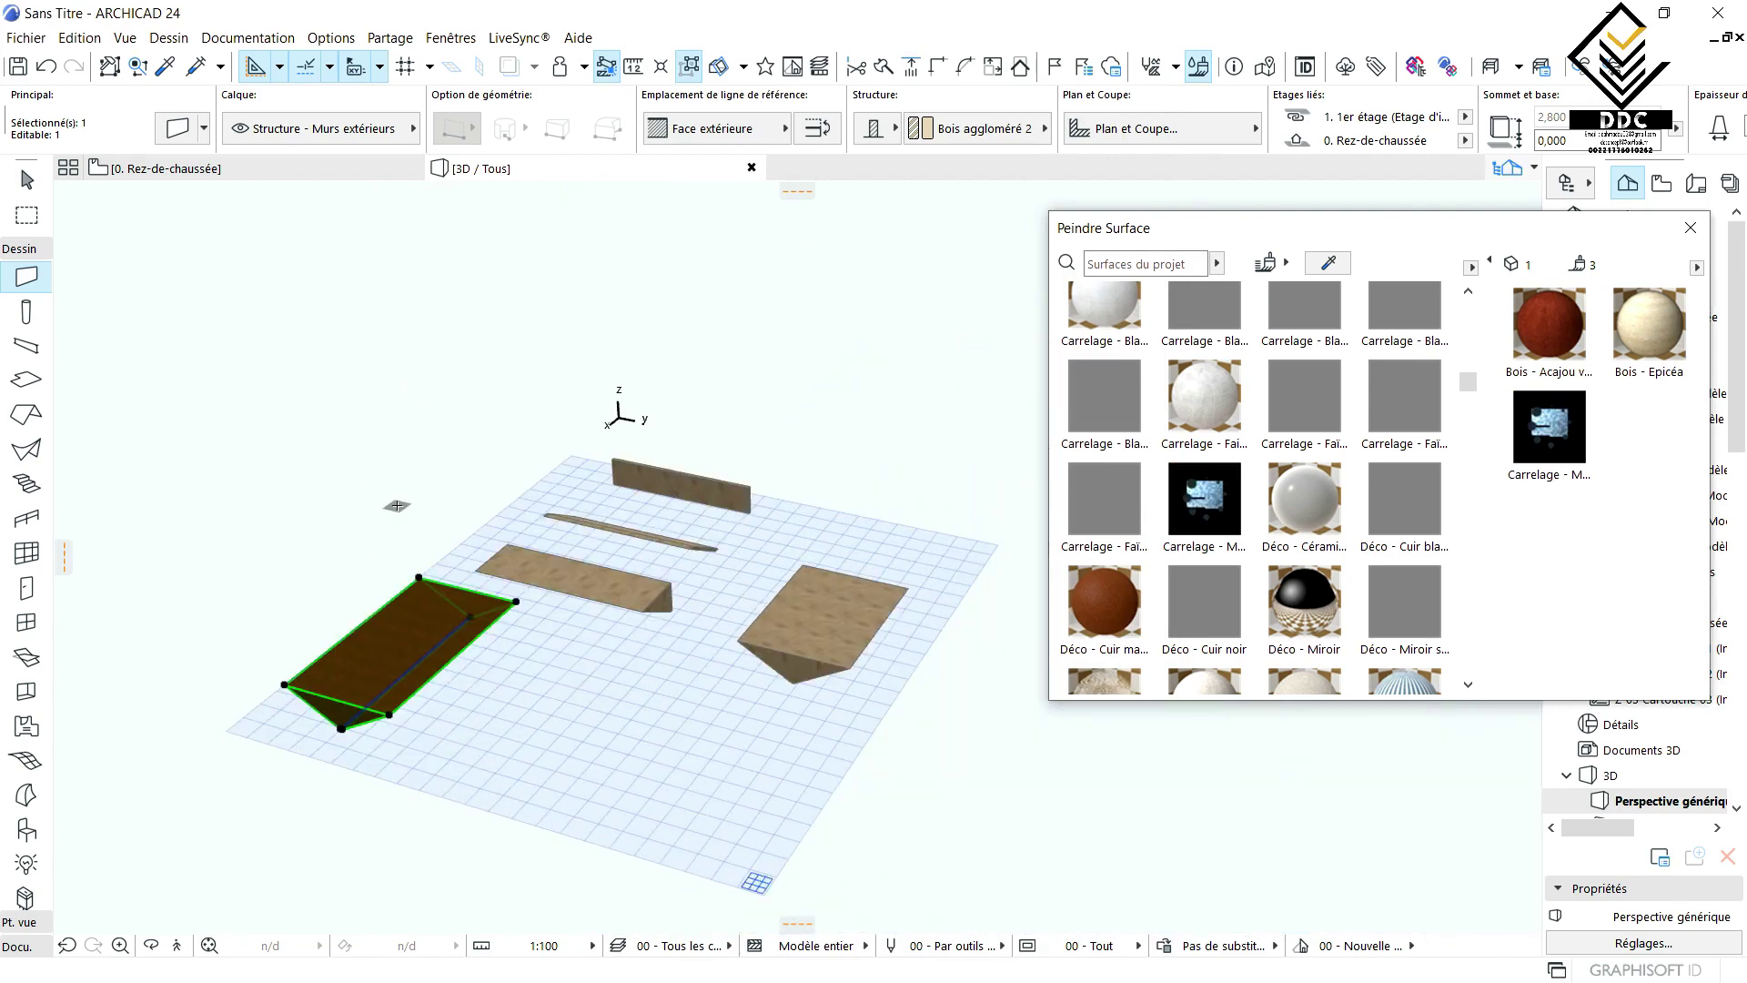
key(Escape)
middle_drag(802, 540, 686, 640)
scroll(686, 640, down, 5)
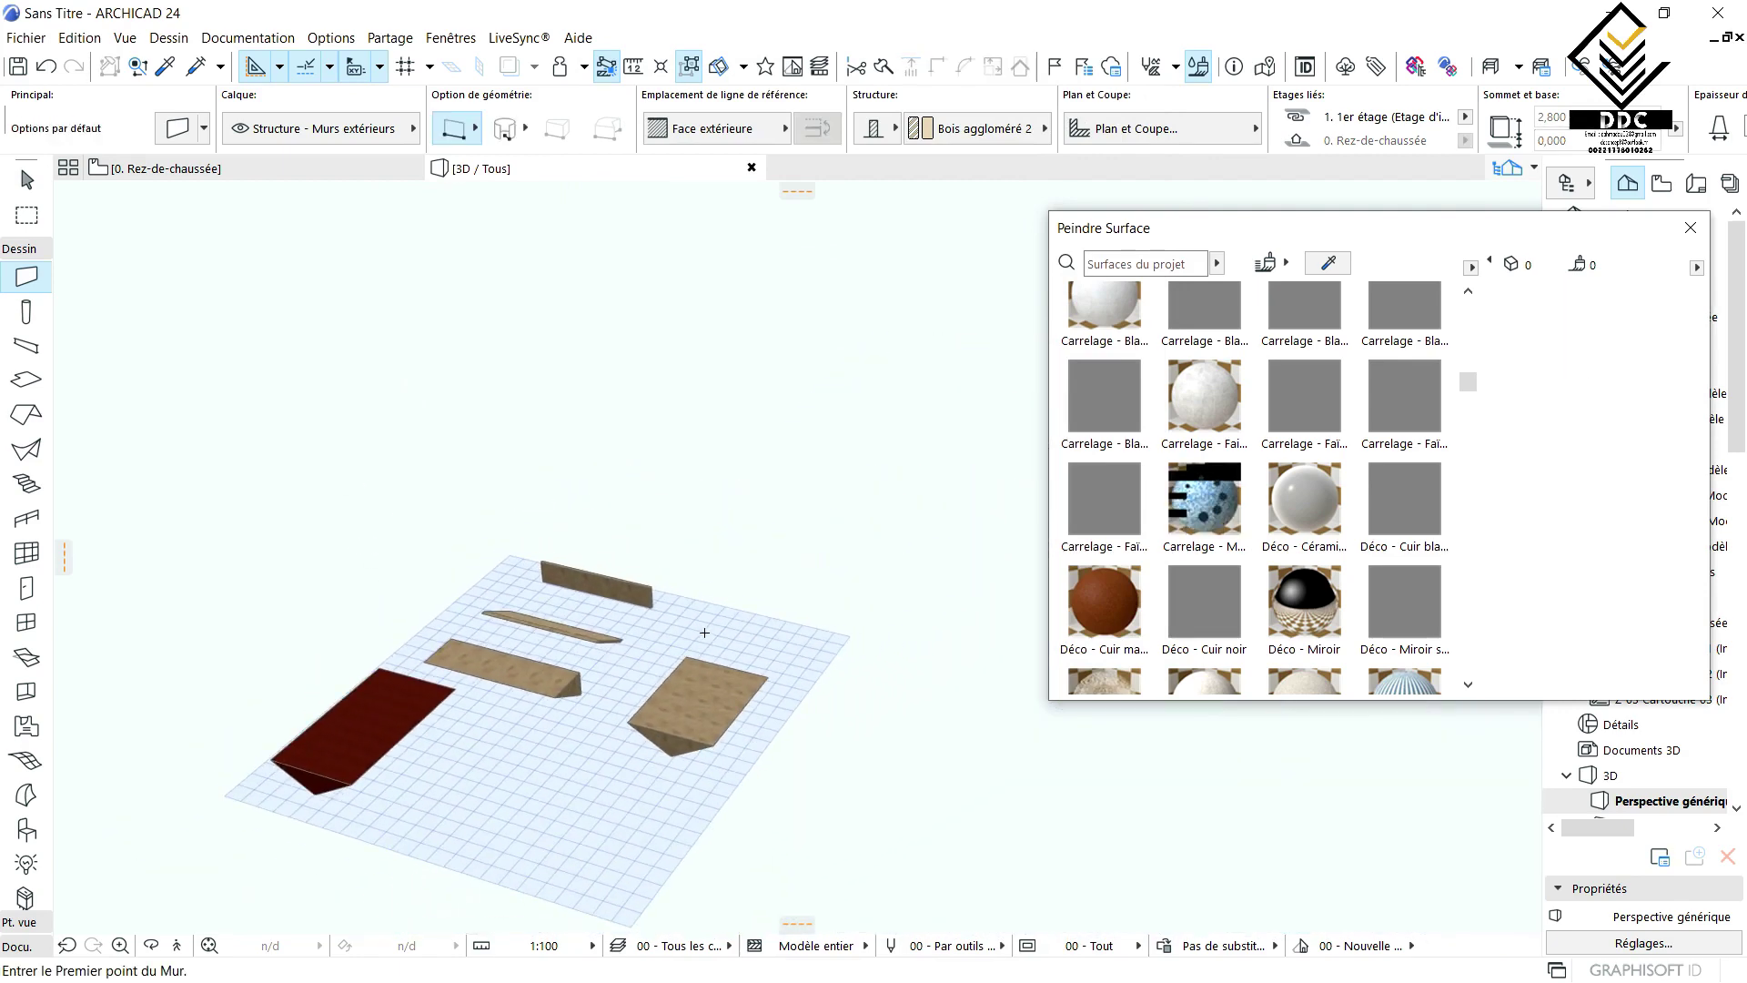
scroll(529, 720, up, 5)
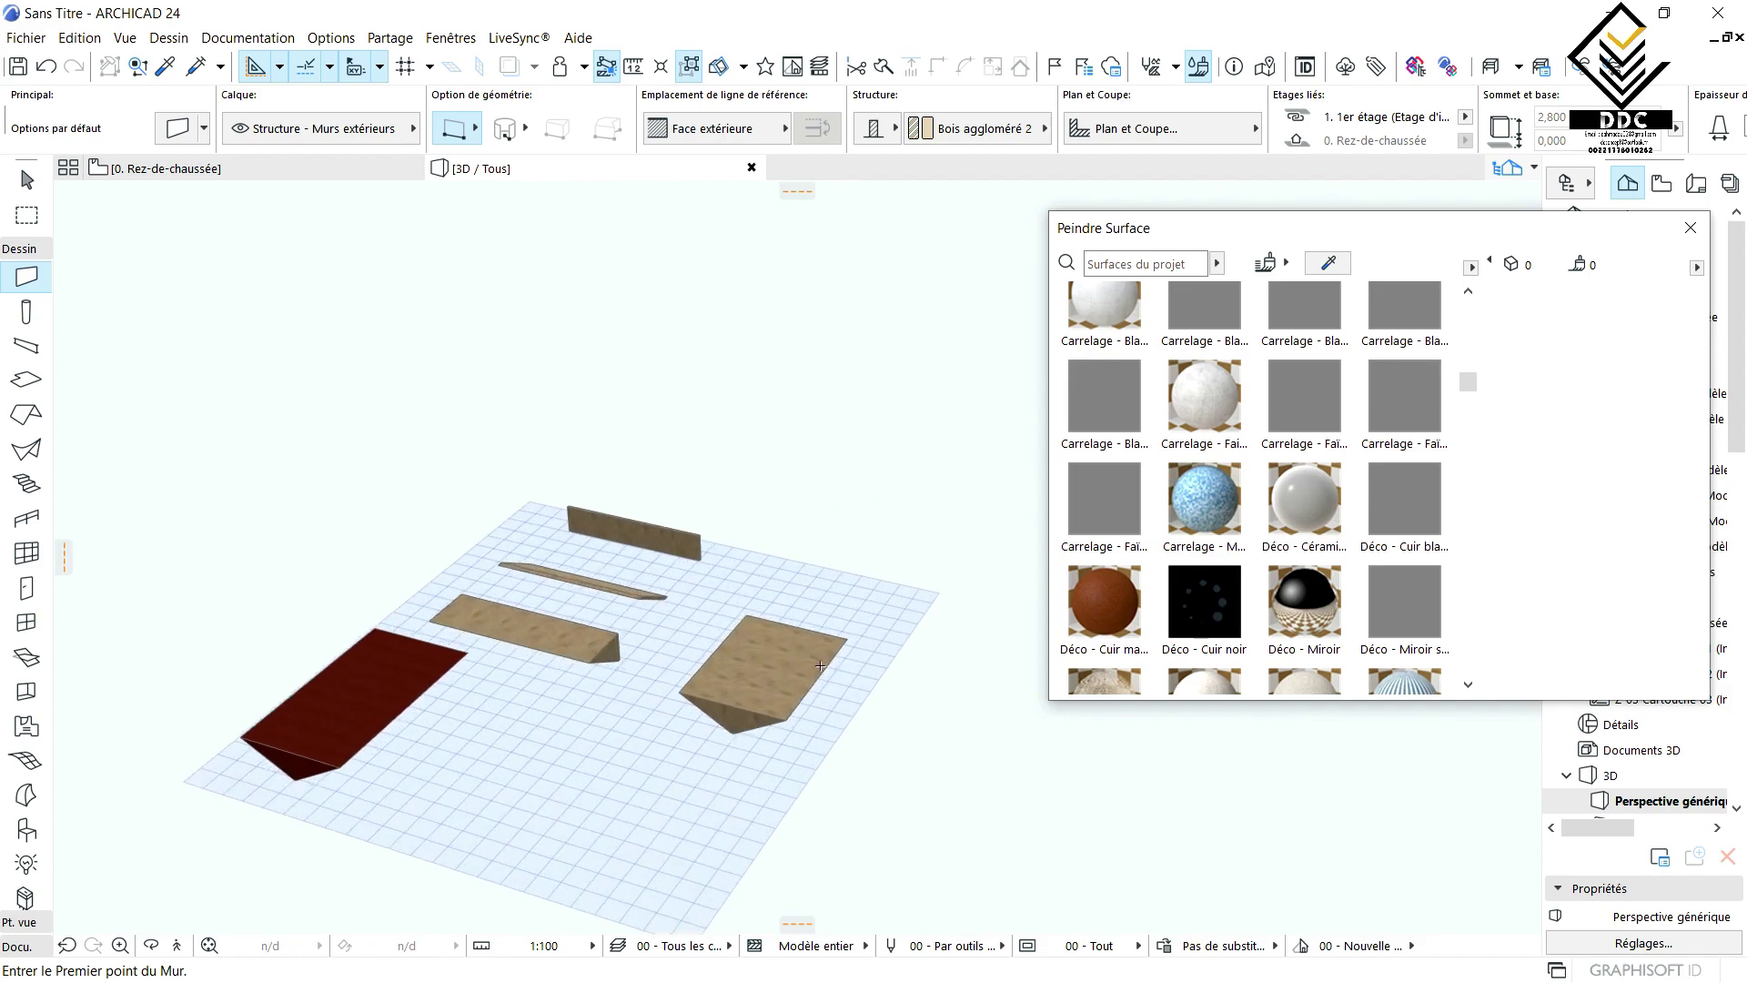
shift+middle_drag(926, 780, 707, 744)
scroll(546, 677, down, 2)
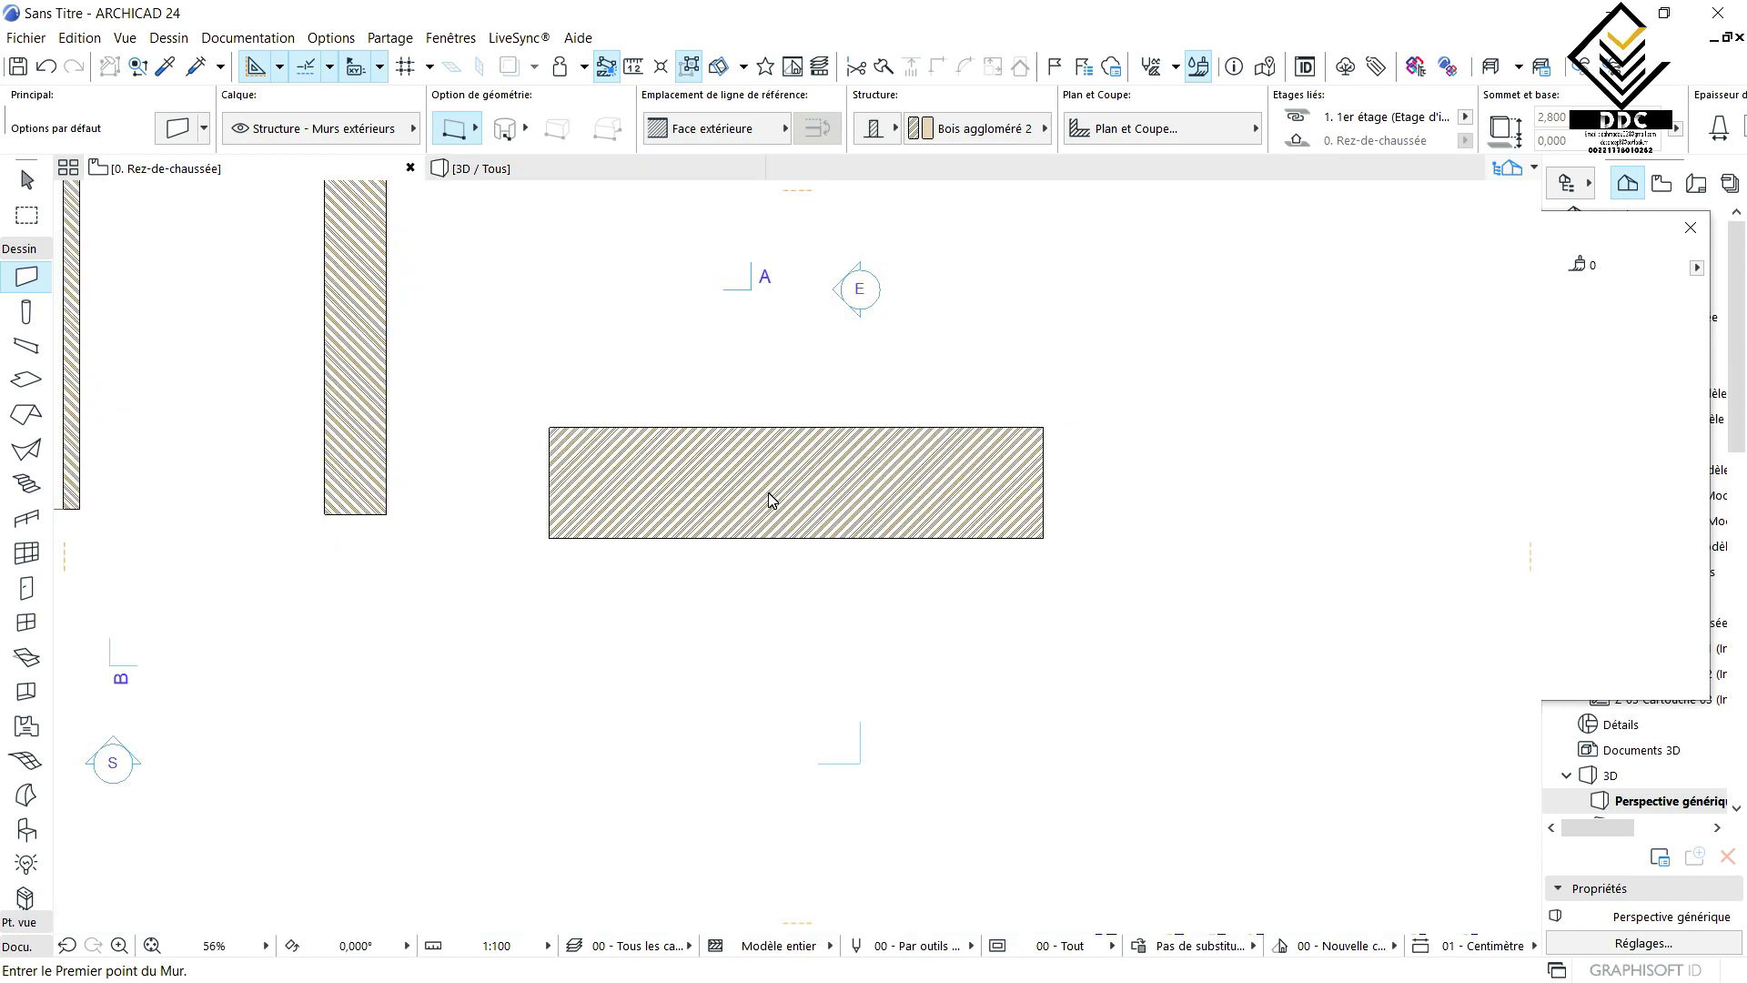
- Examine how the vertical, slanted and double-slanted sample walls are represented on the Rez-de-chaussée floor plan
scroll(16, 890, down, 2)
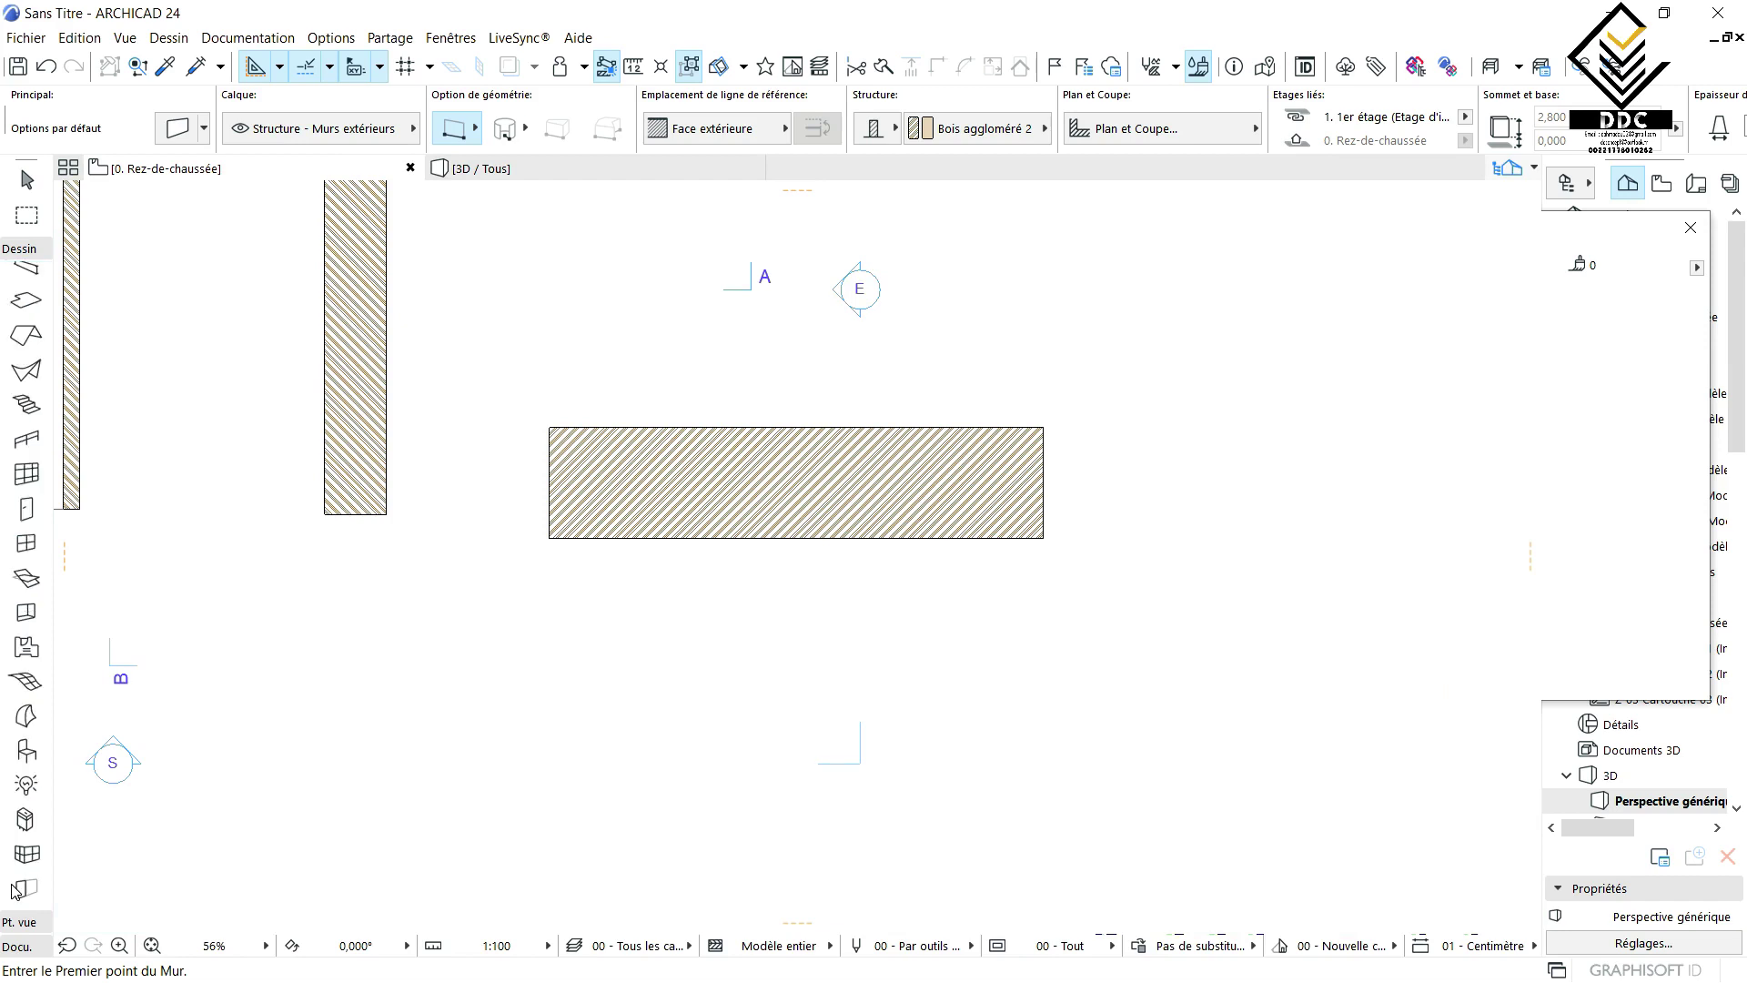
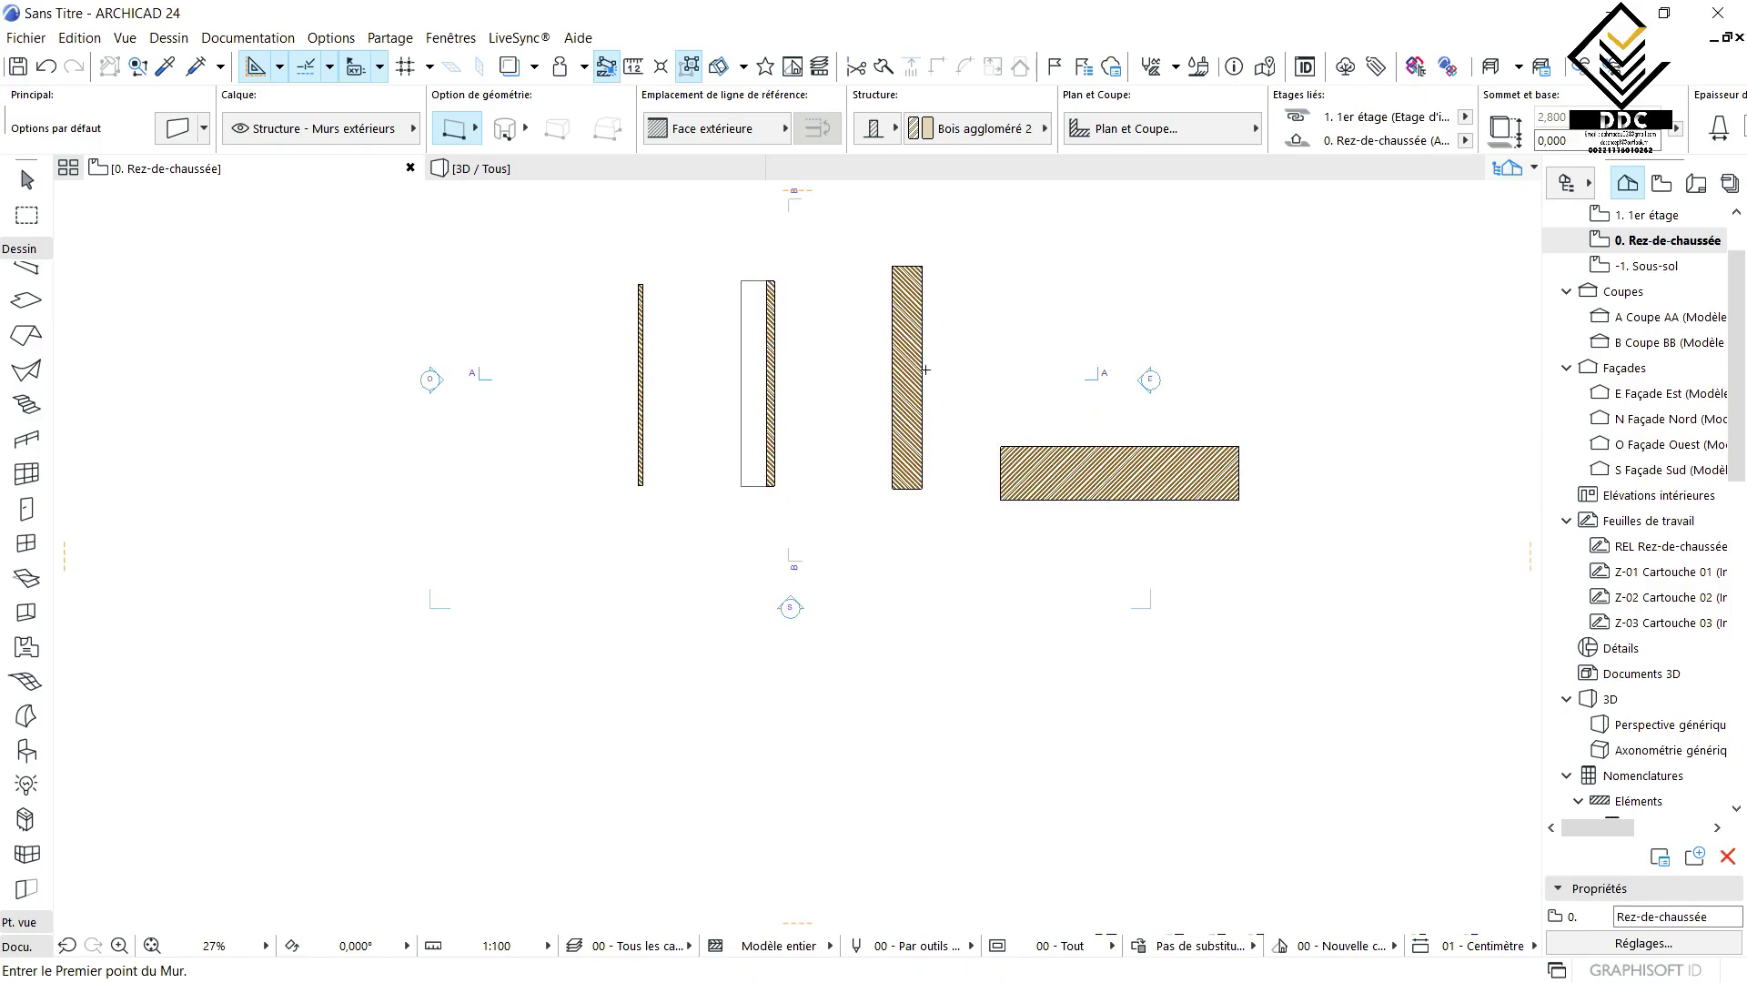
scroll(881, 425, up, 2)
scroll(882, 425, down, 2)
scroll(882, 425, up, 3)
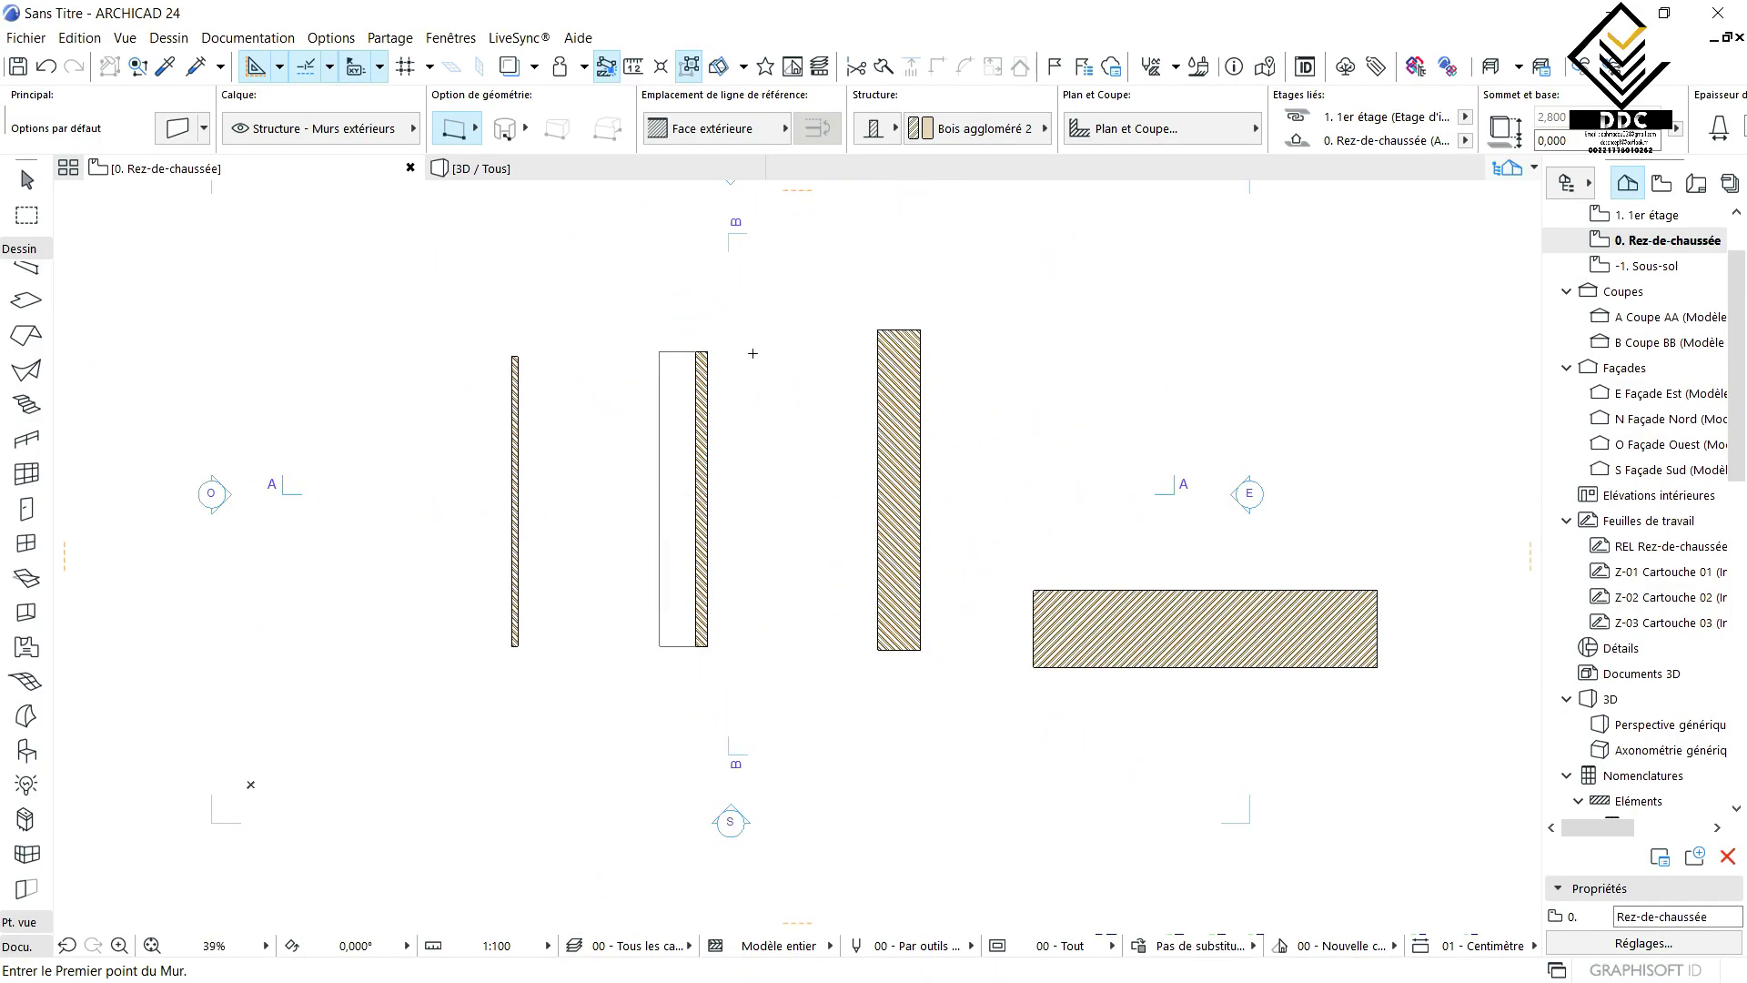
scroll(504, 363, down, 2)
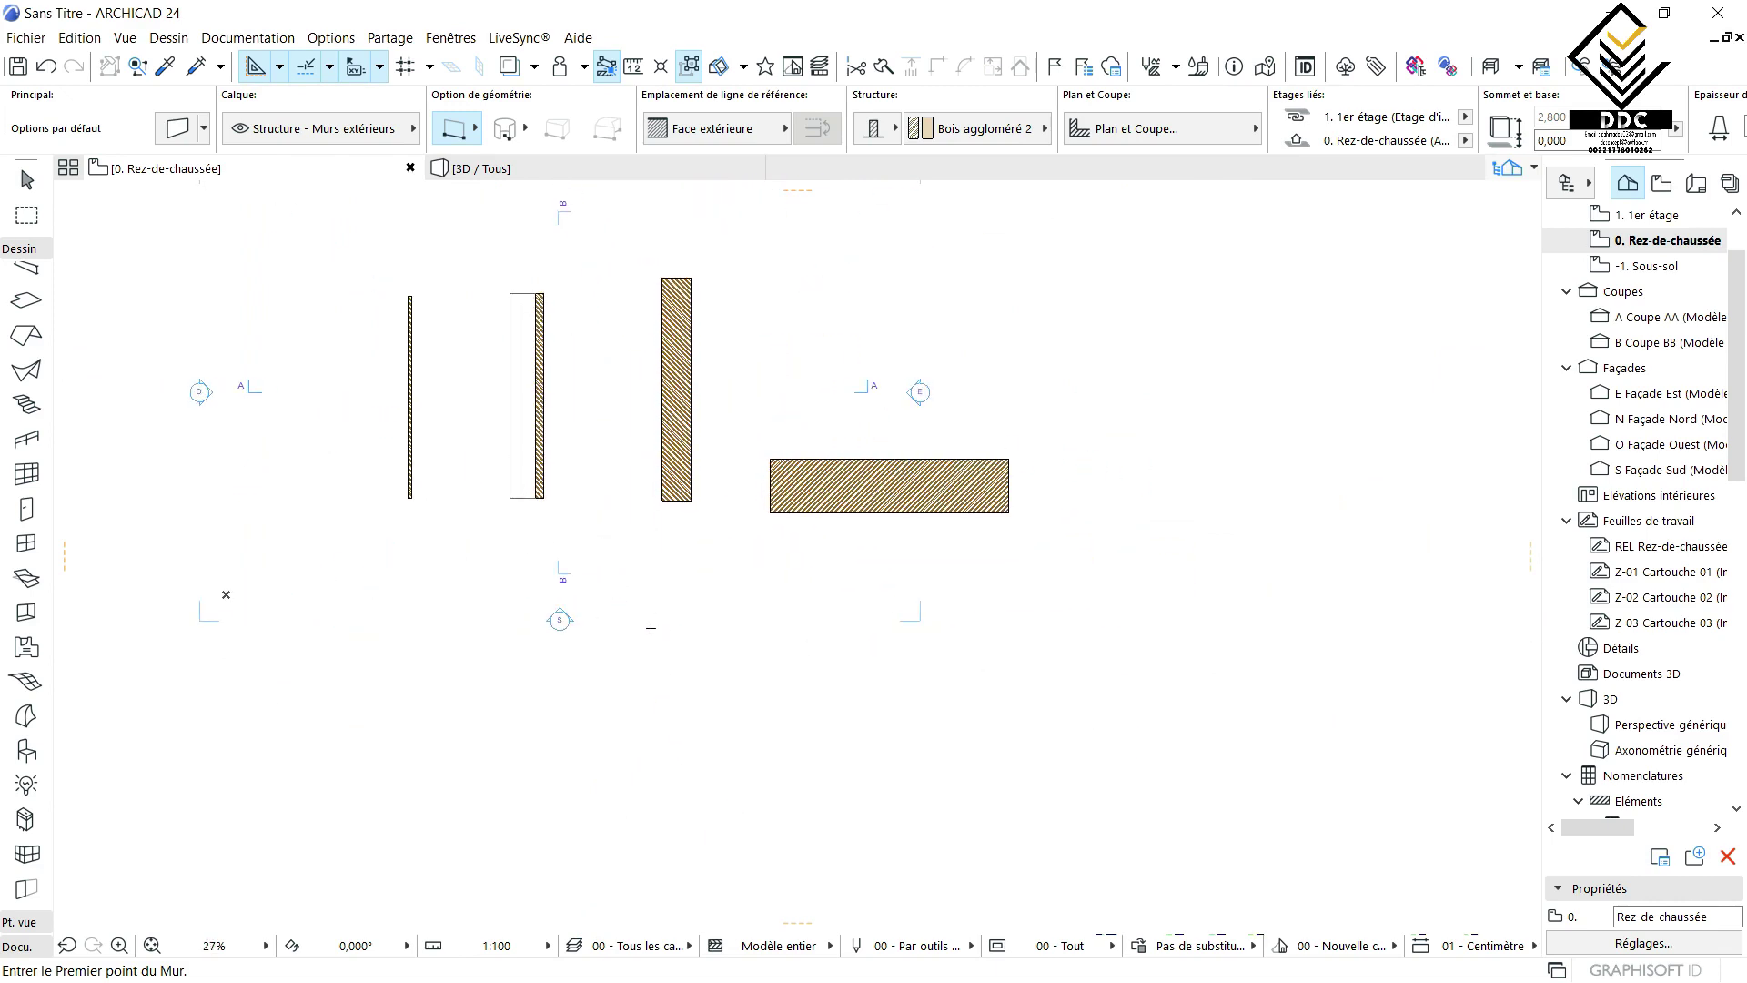
scroll(628, 618, down, 2)
scroll(628, 618, up, 5)
scroll(785, 520, down, 5)
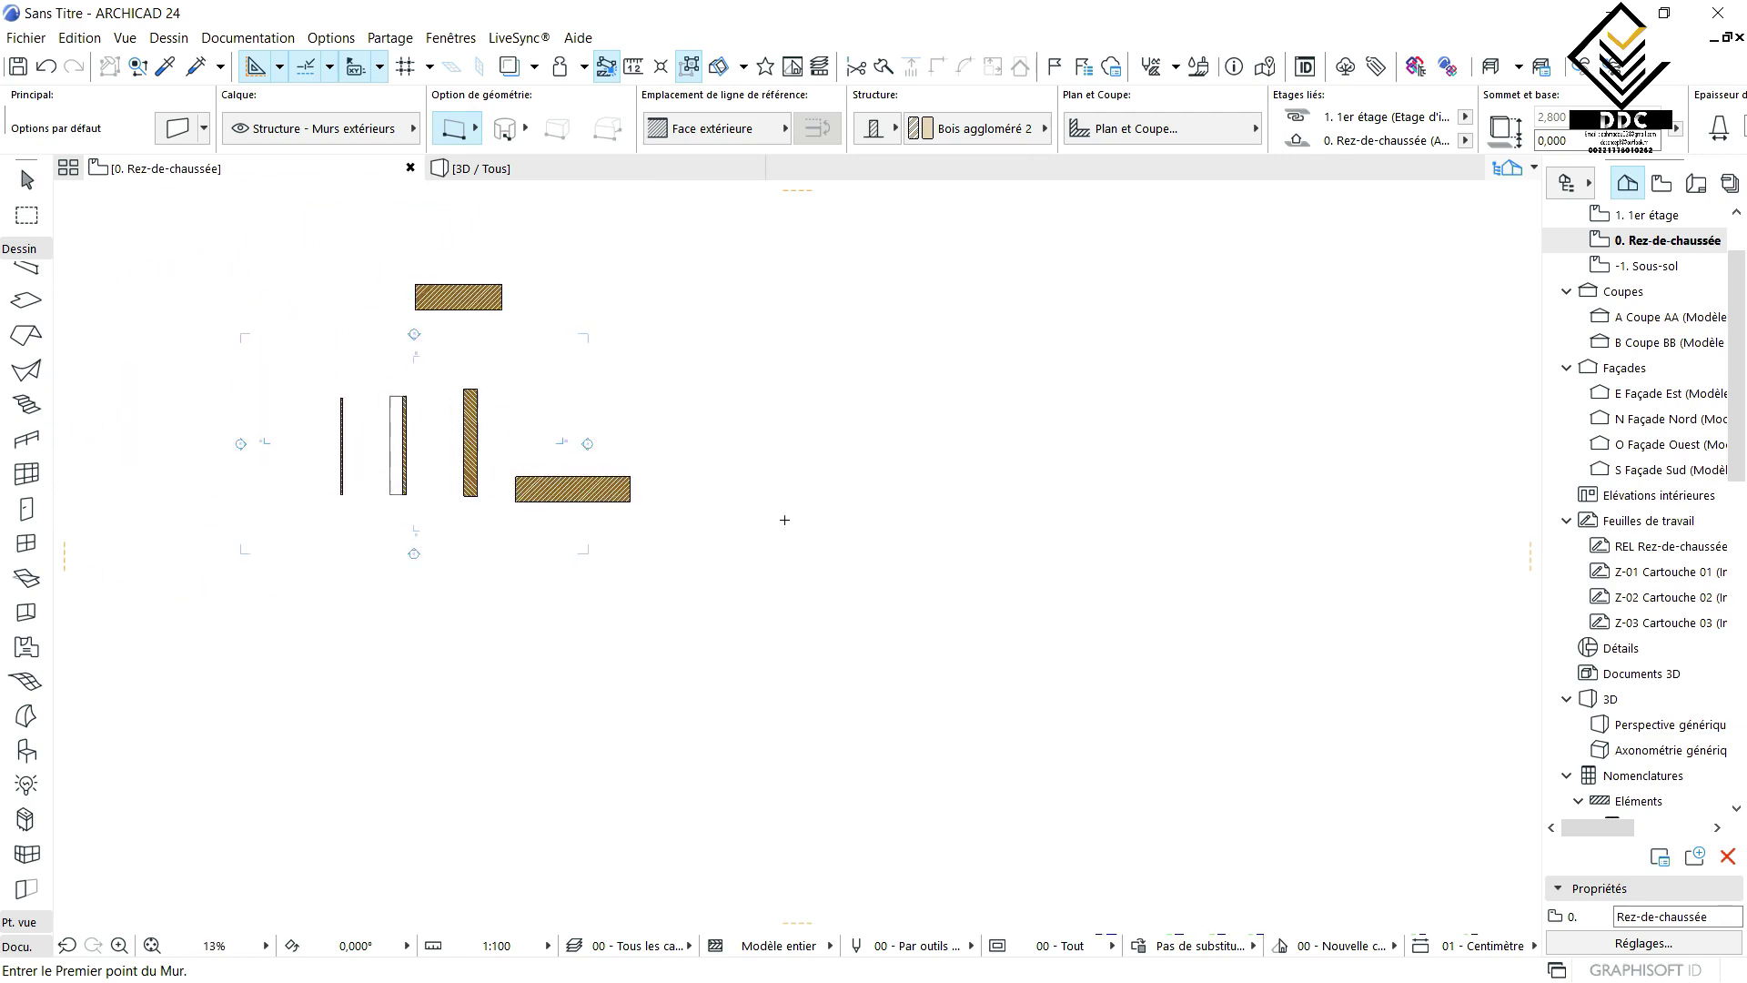
scroll(328, 428, up, 6)
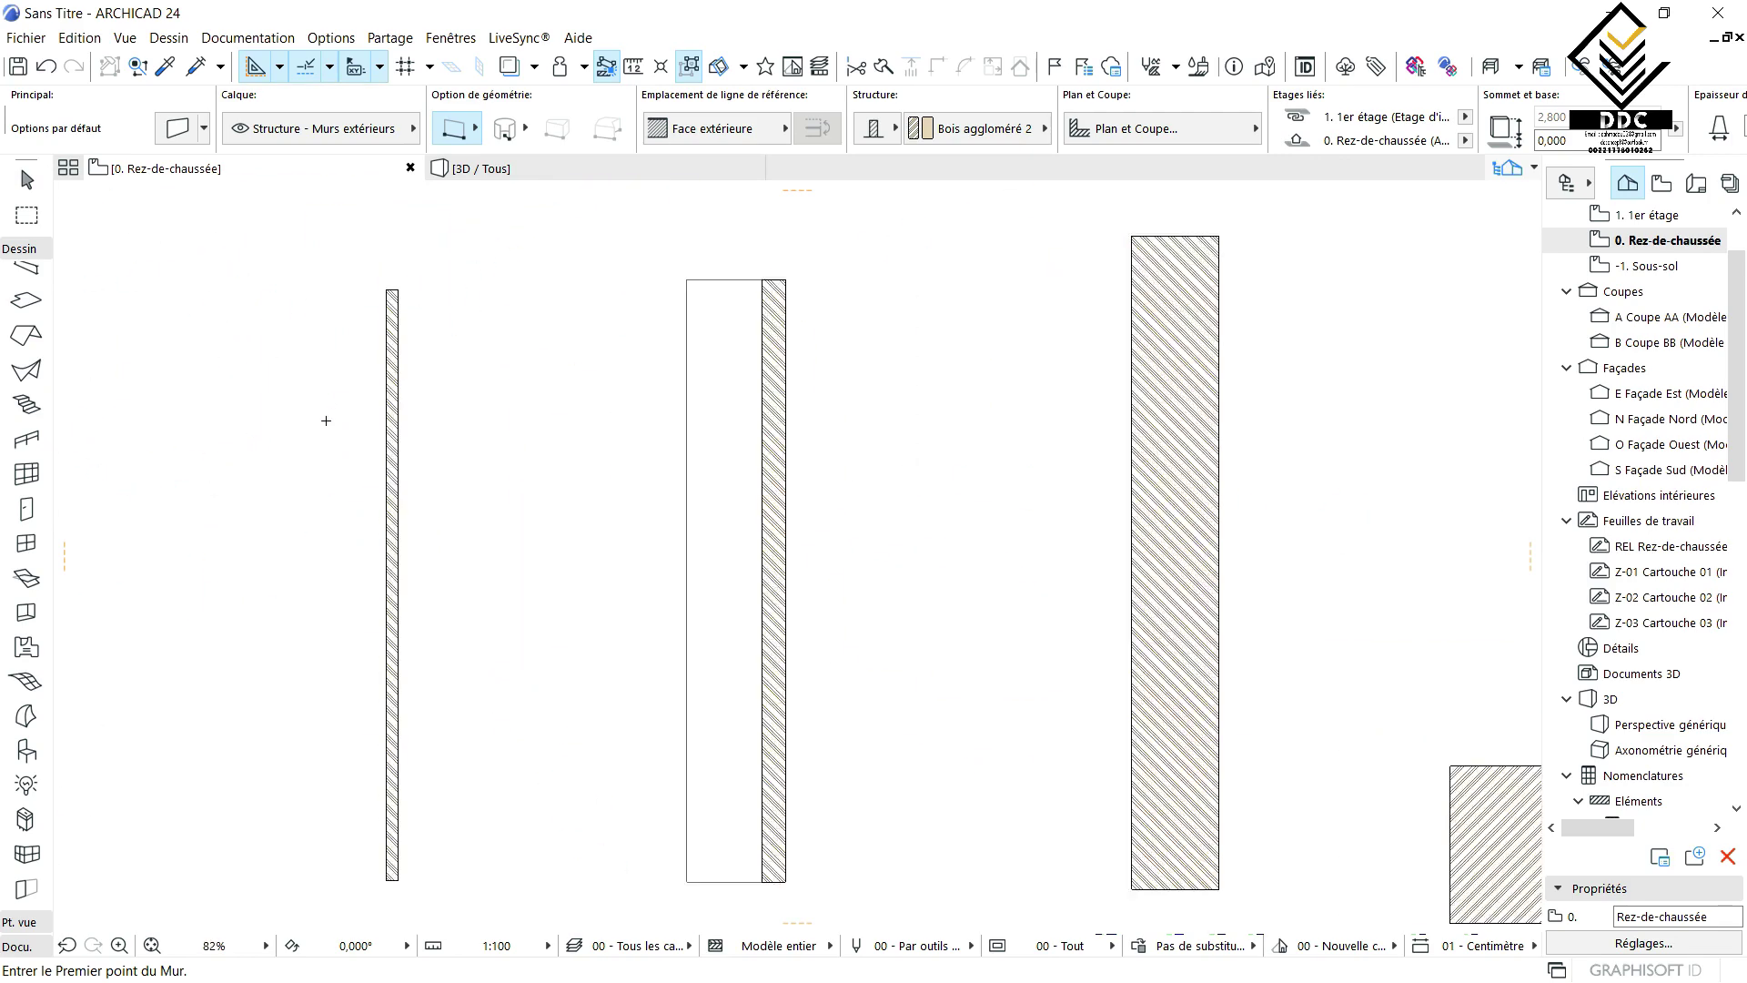
scroll(414, 462, down, 10)
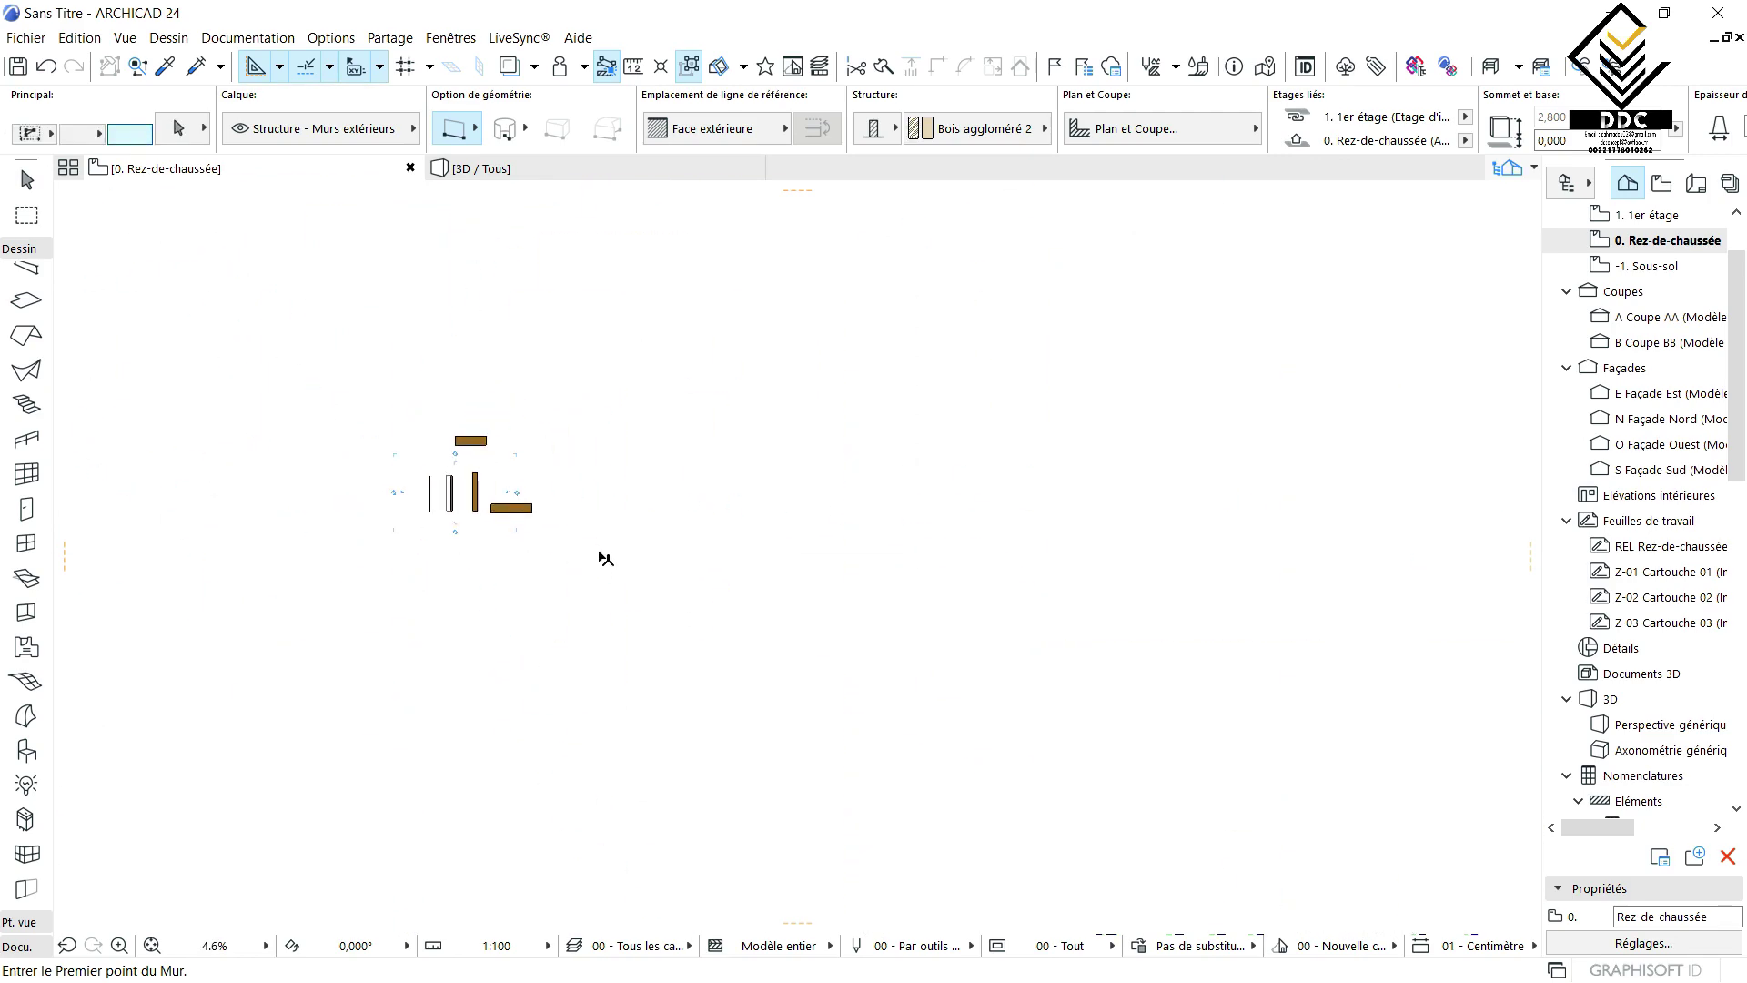
scroll(566, 612, up, 5)
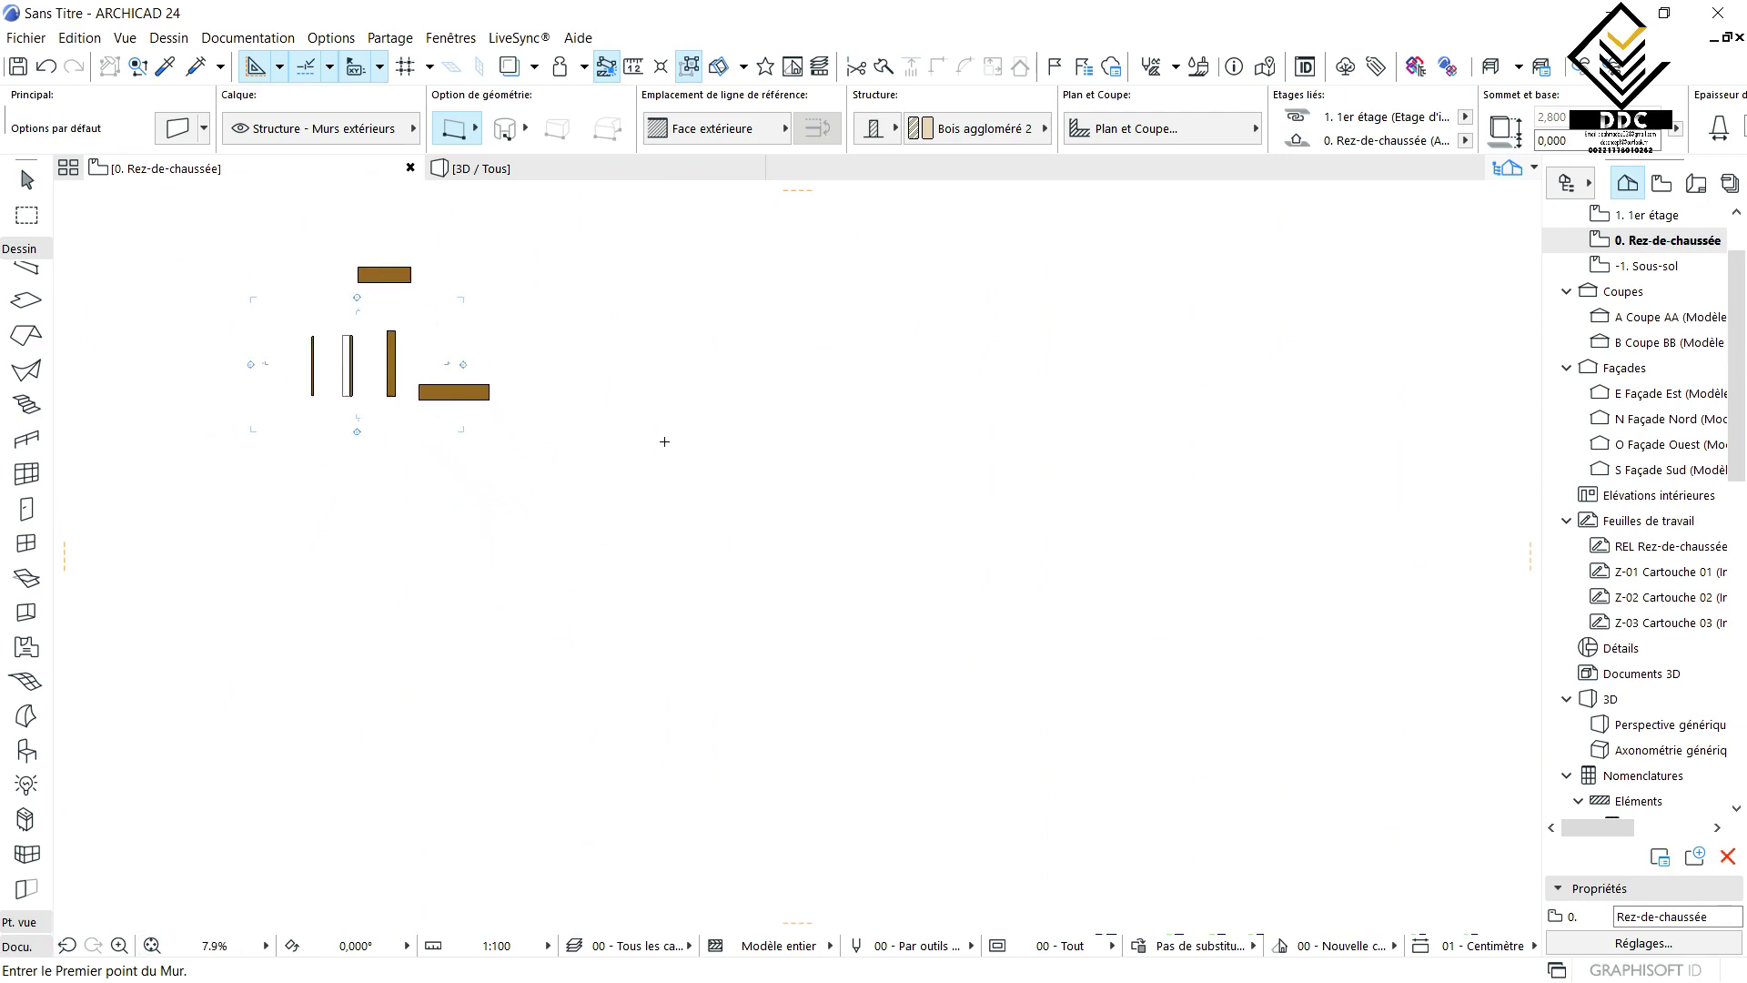
middle_drag(613, 319, 469, 434)
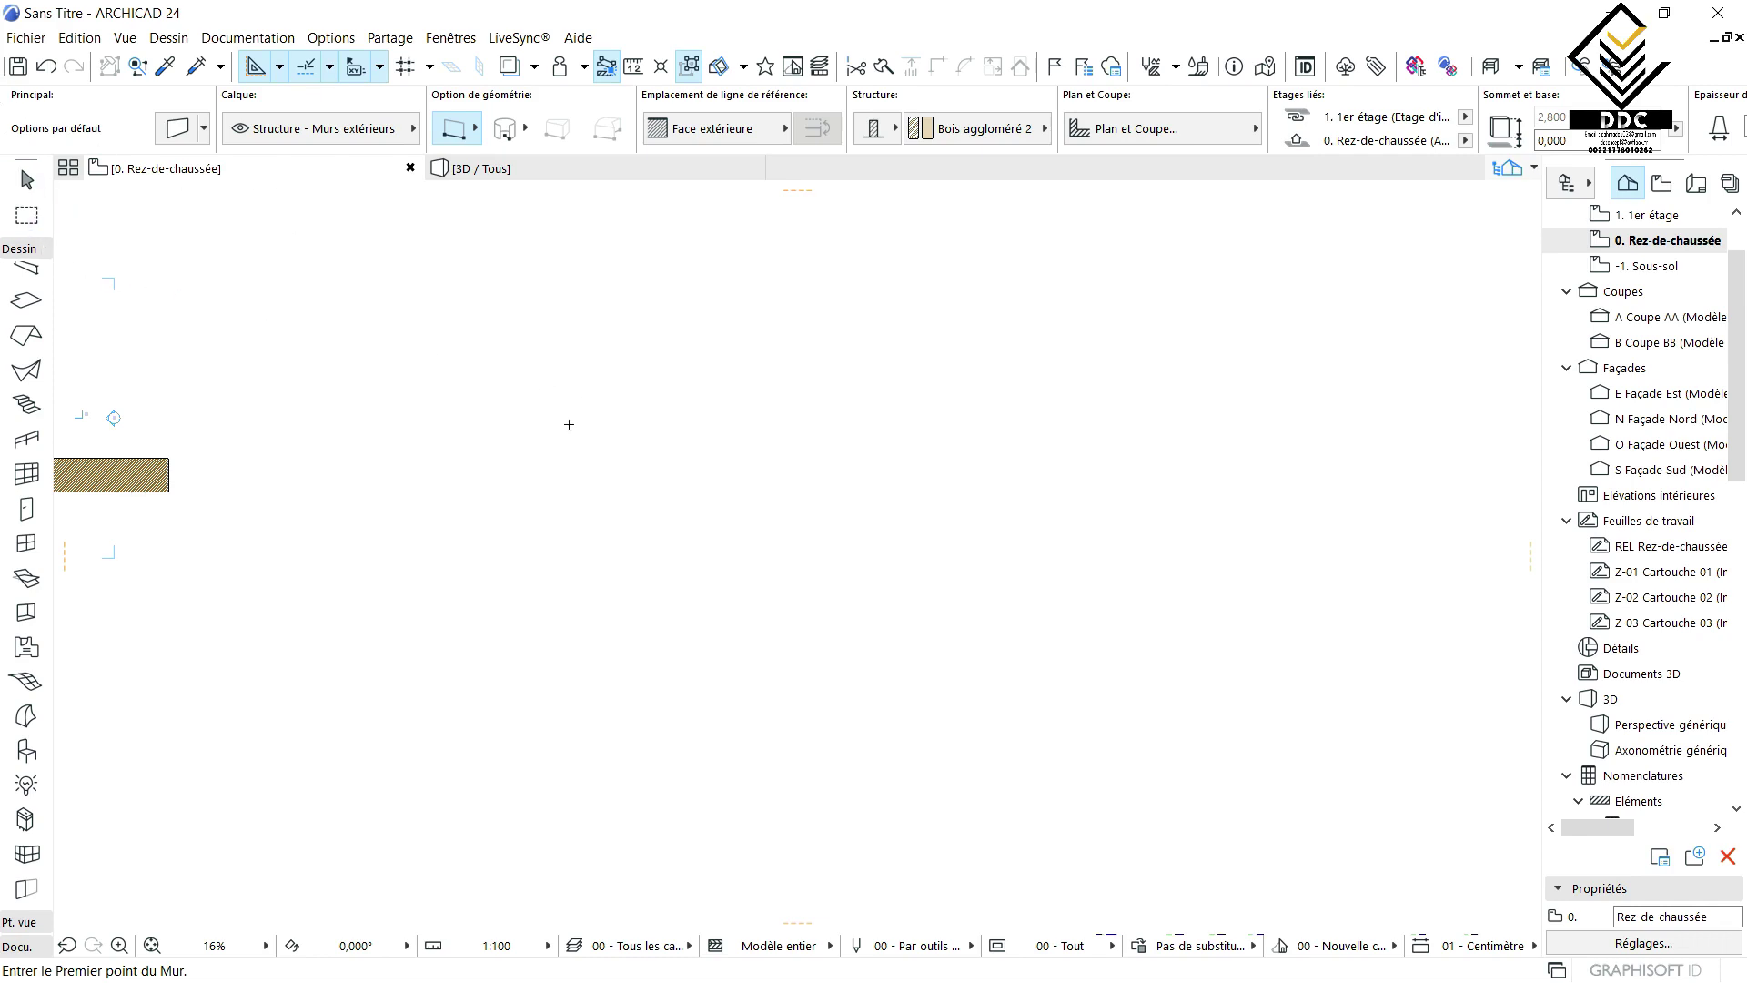
scroll(549, 497, up, 1)
click(503, 678)
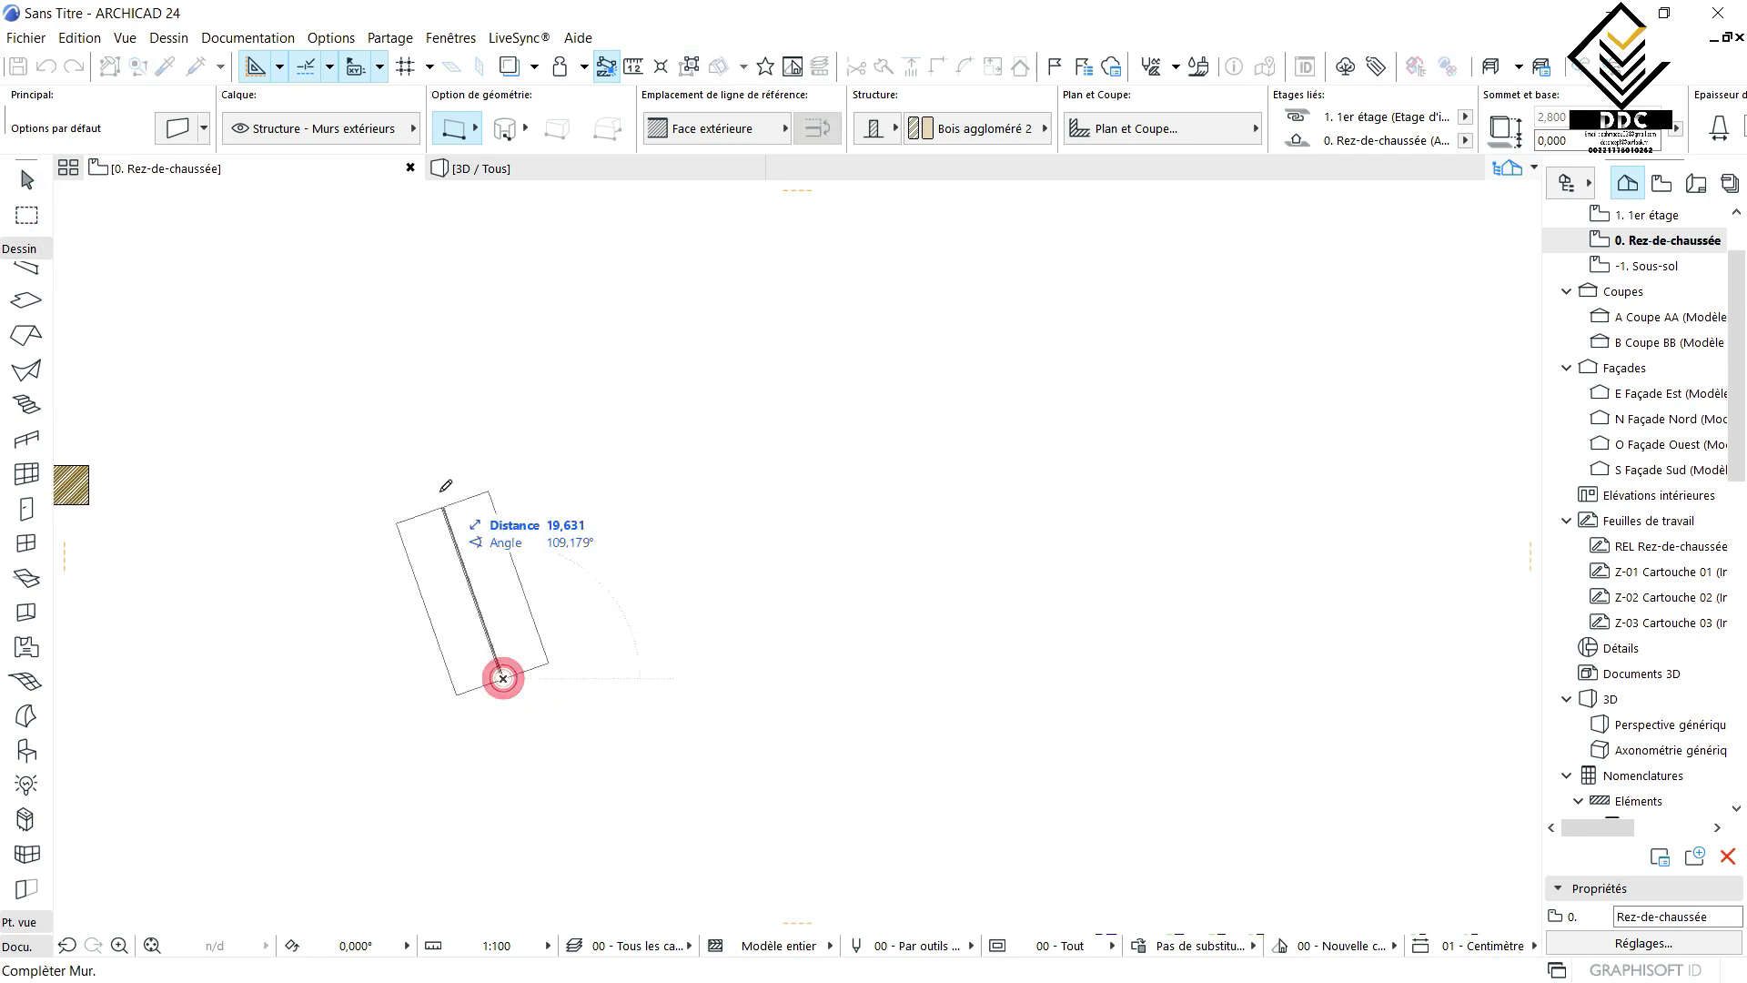
key(Escape)
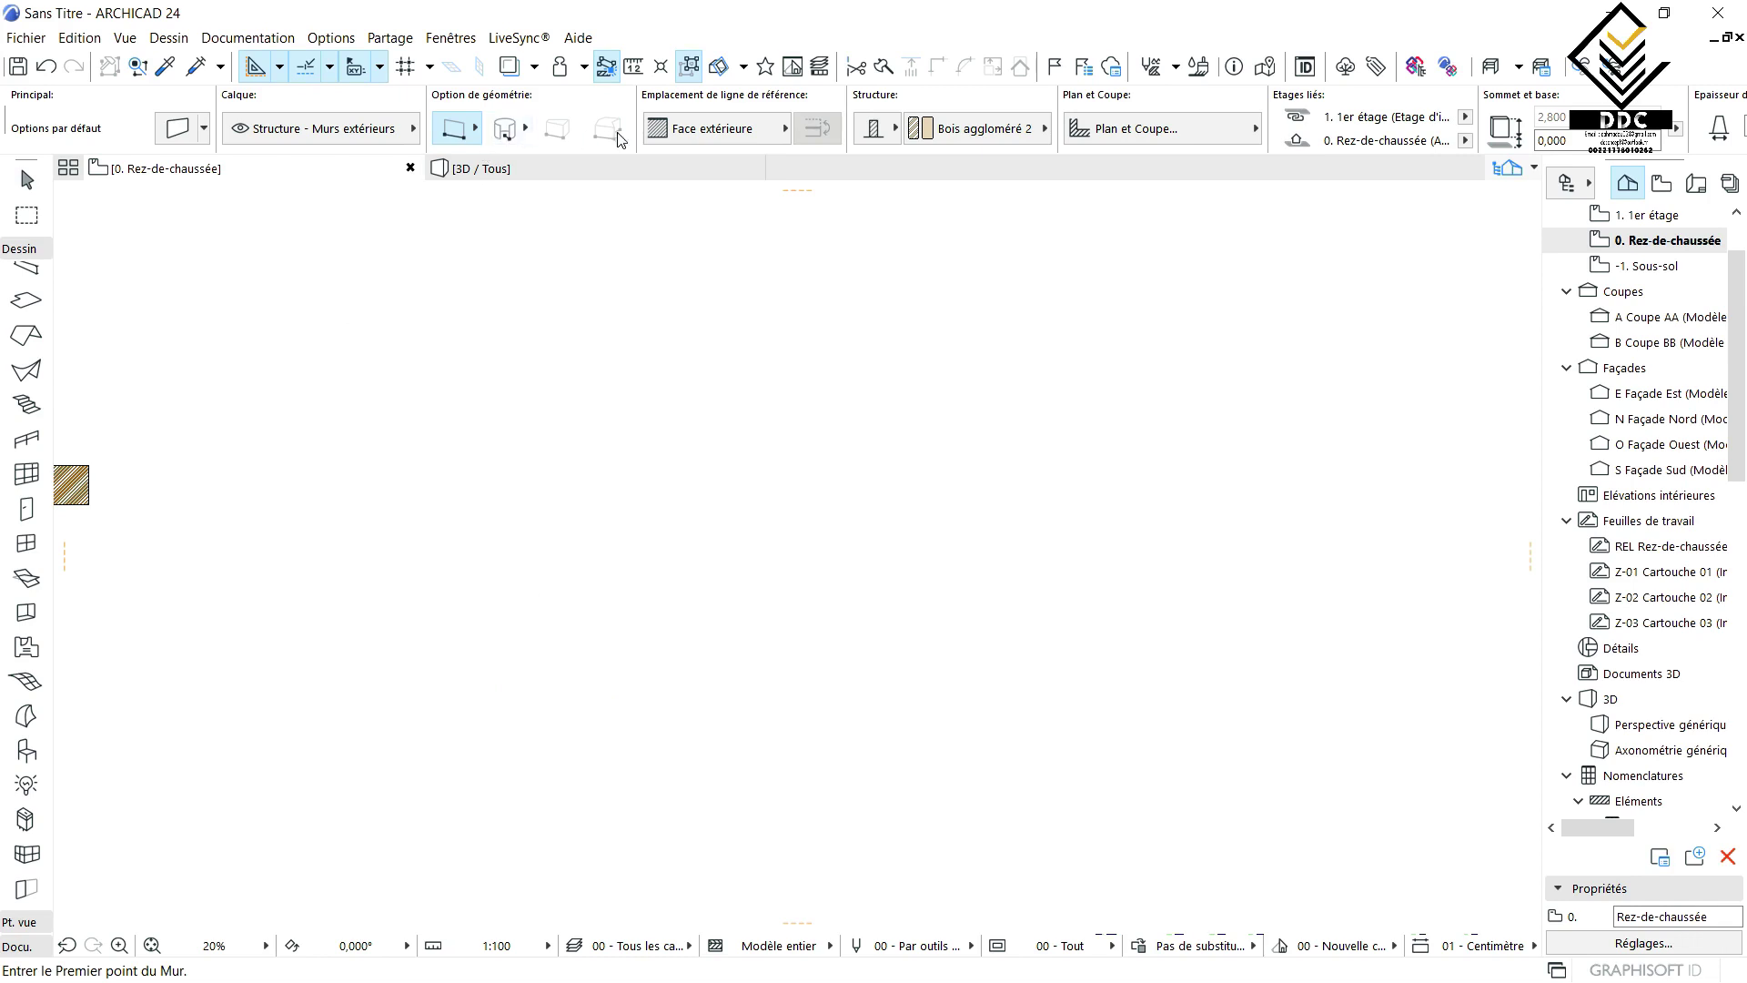
- Draw an upright rectangle with the Line tool in the empty area beyond the sample walls
middle_drag(513, 396, 527, 585)
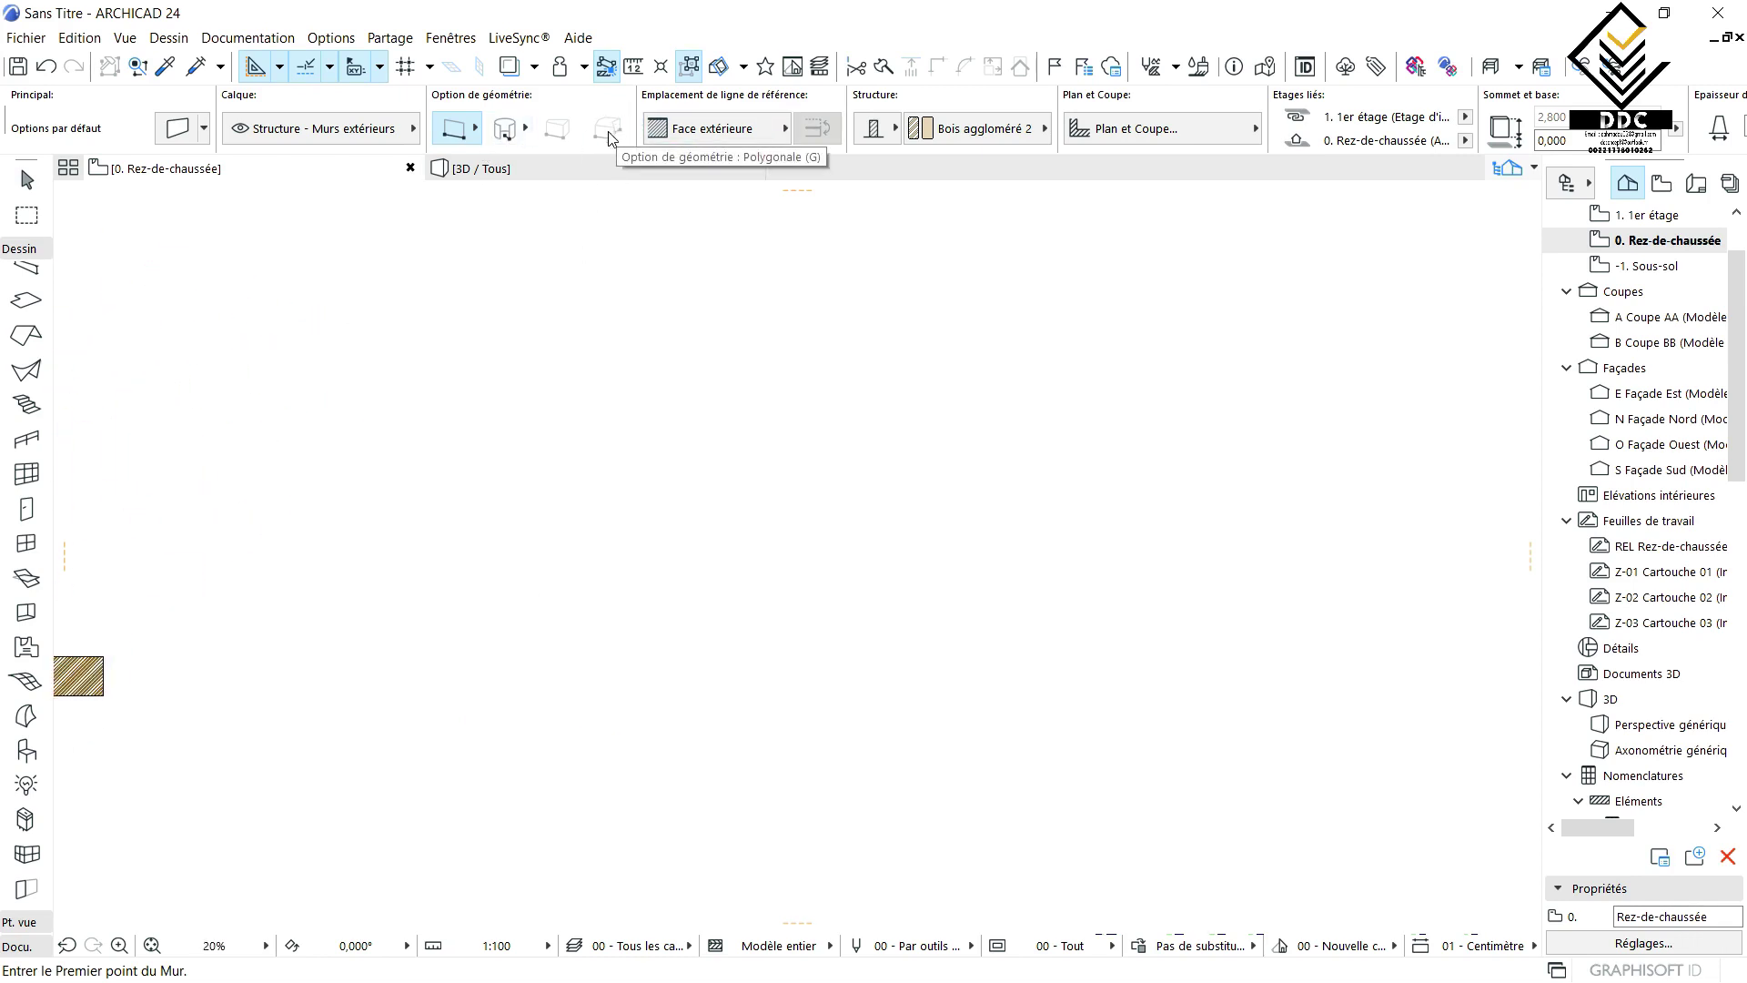
scroll(176, 752, down, 4)
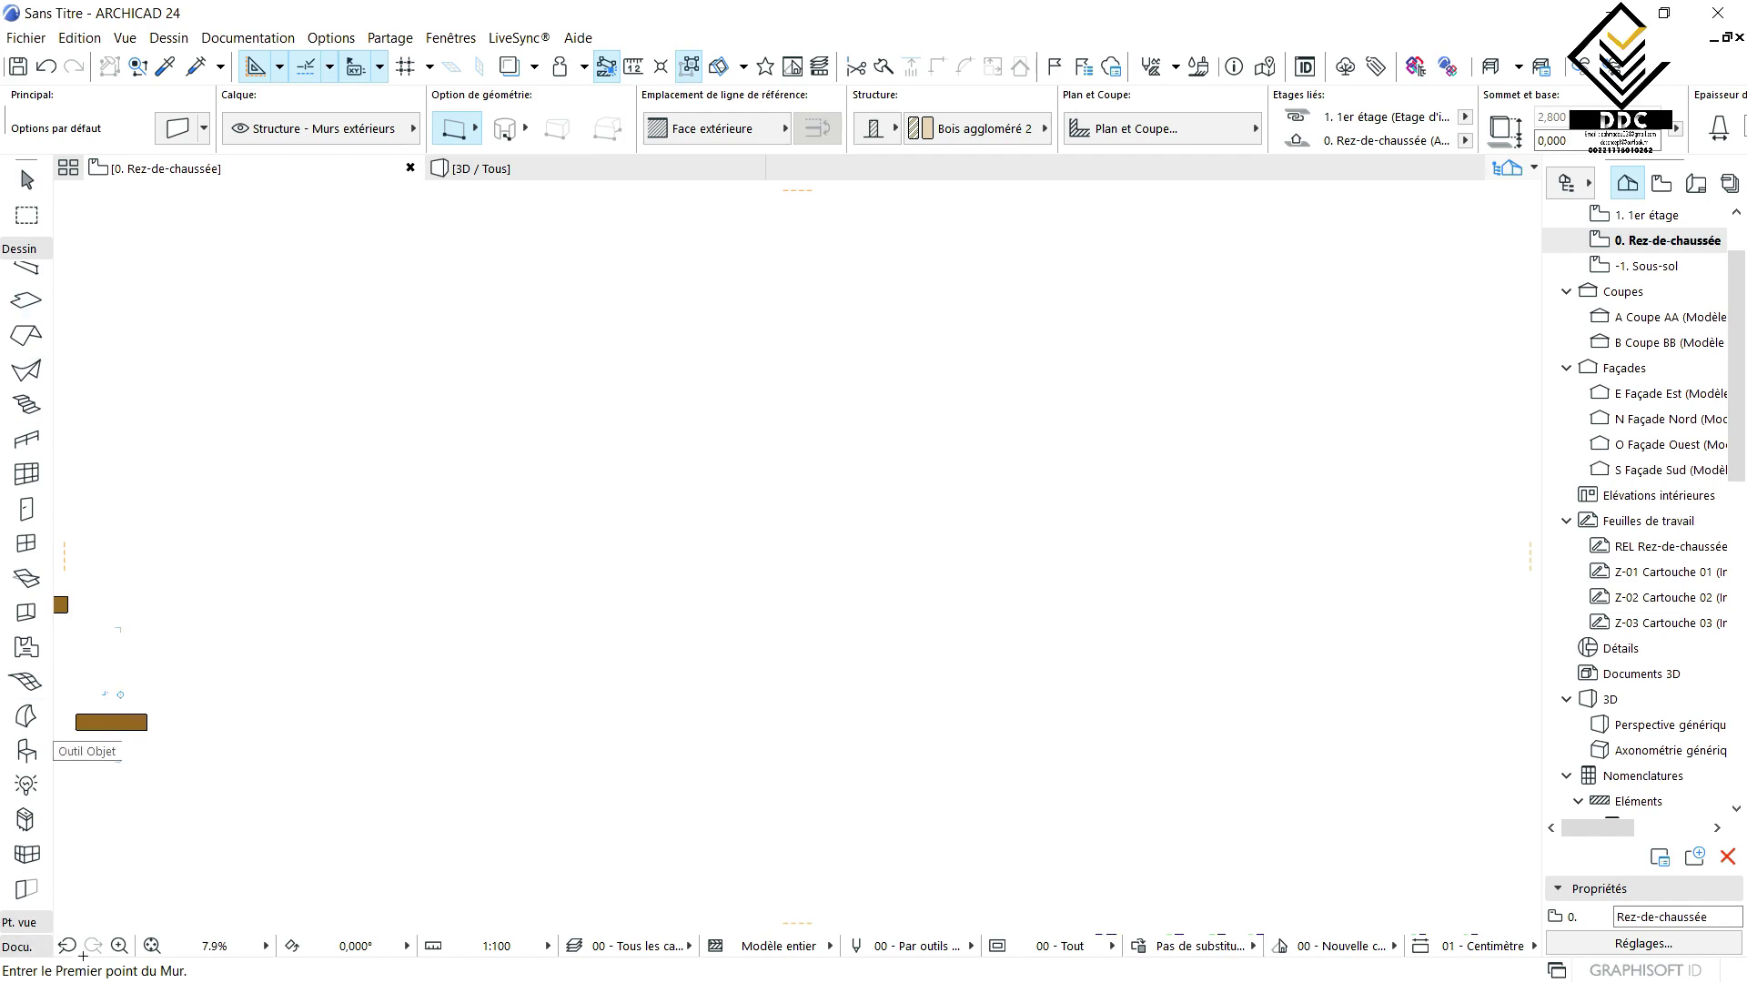
click(17, 948)
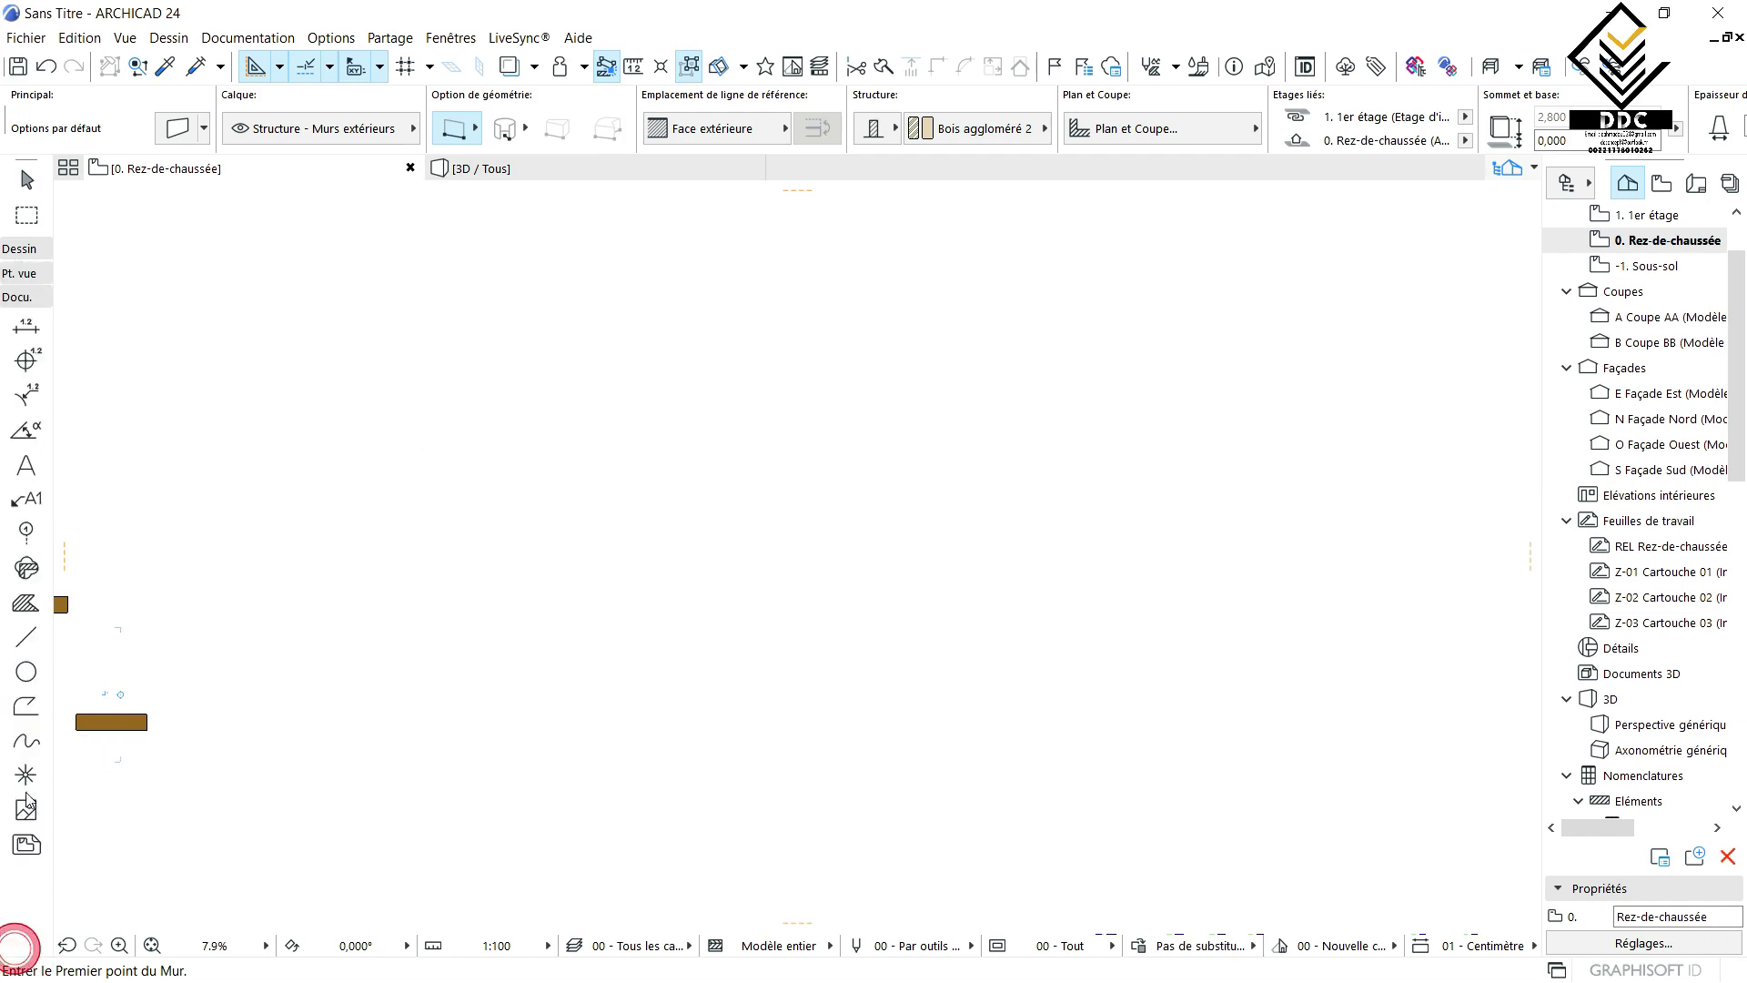
click(24, 637)
click(397, 343)
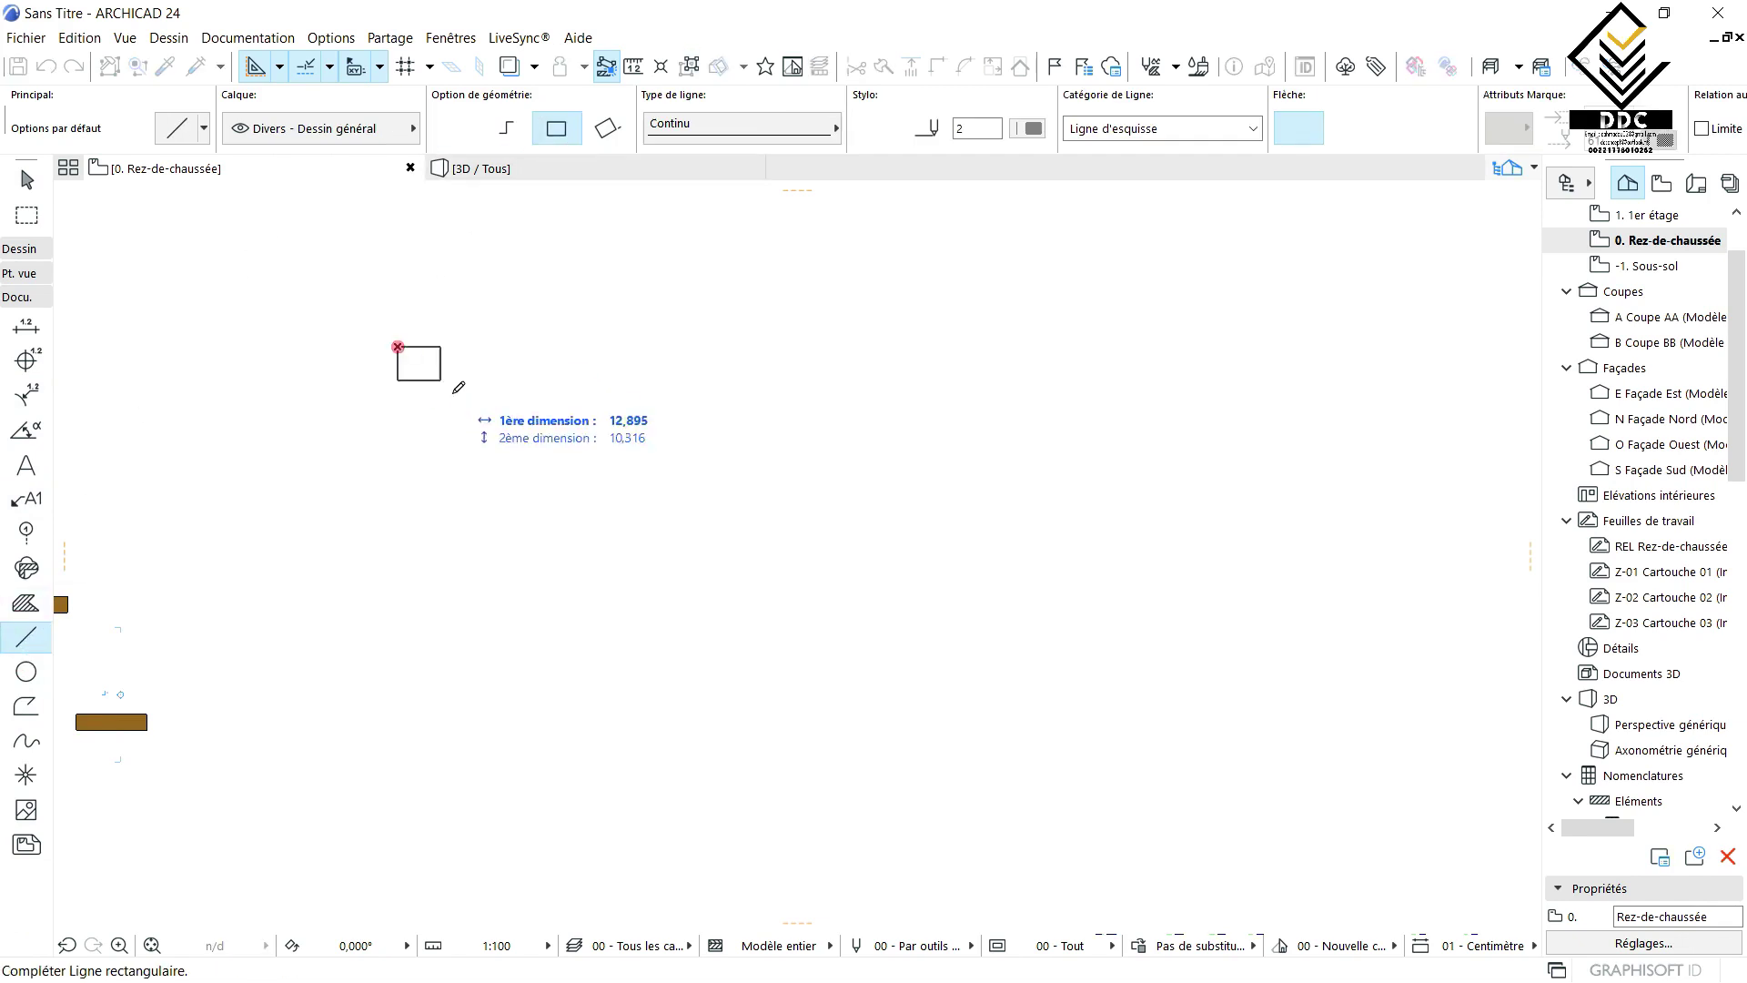
click(665, 658)
- Draw a closed irregular nine-corner polyline with straight segments beside the rectangle
middle_drag(891, 597, 566, 597)
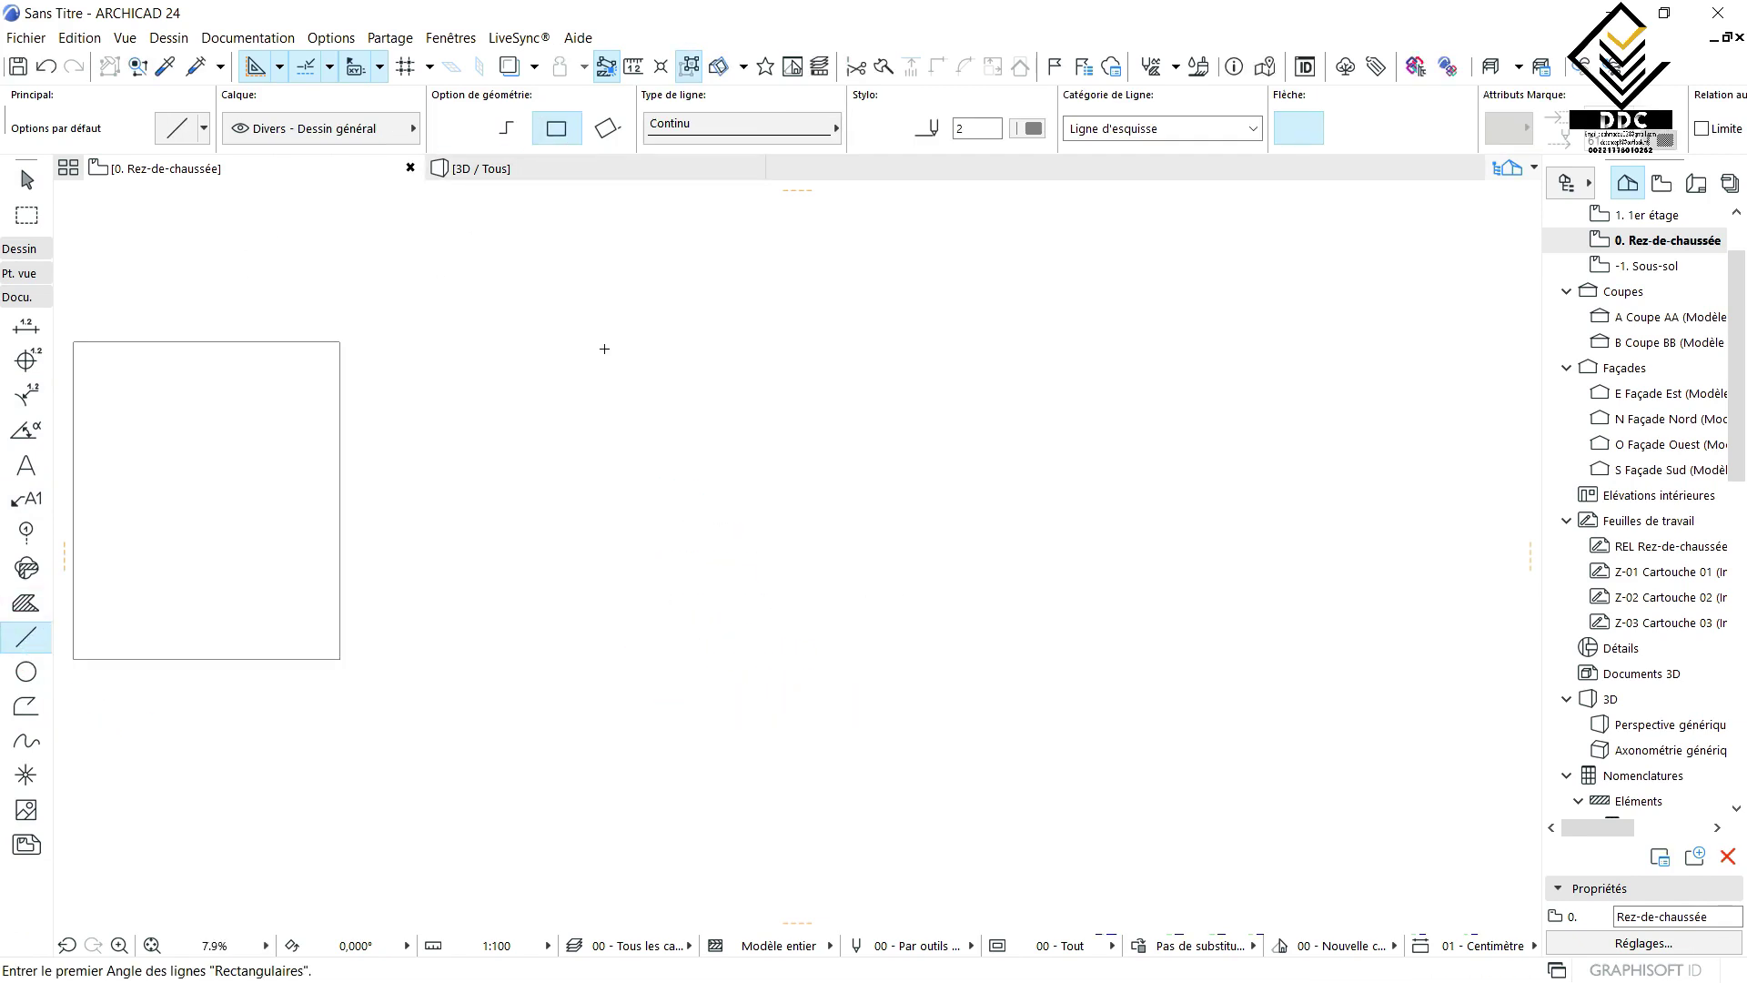
click(580, 347)
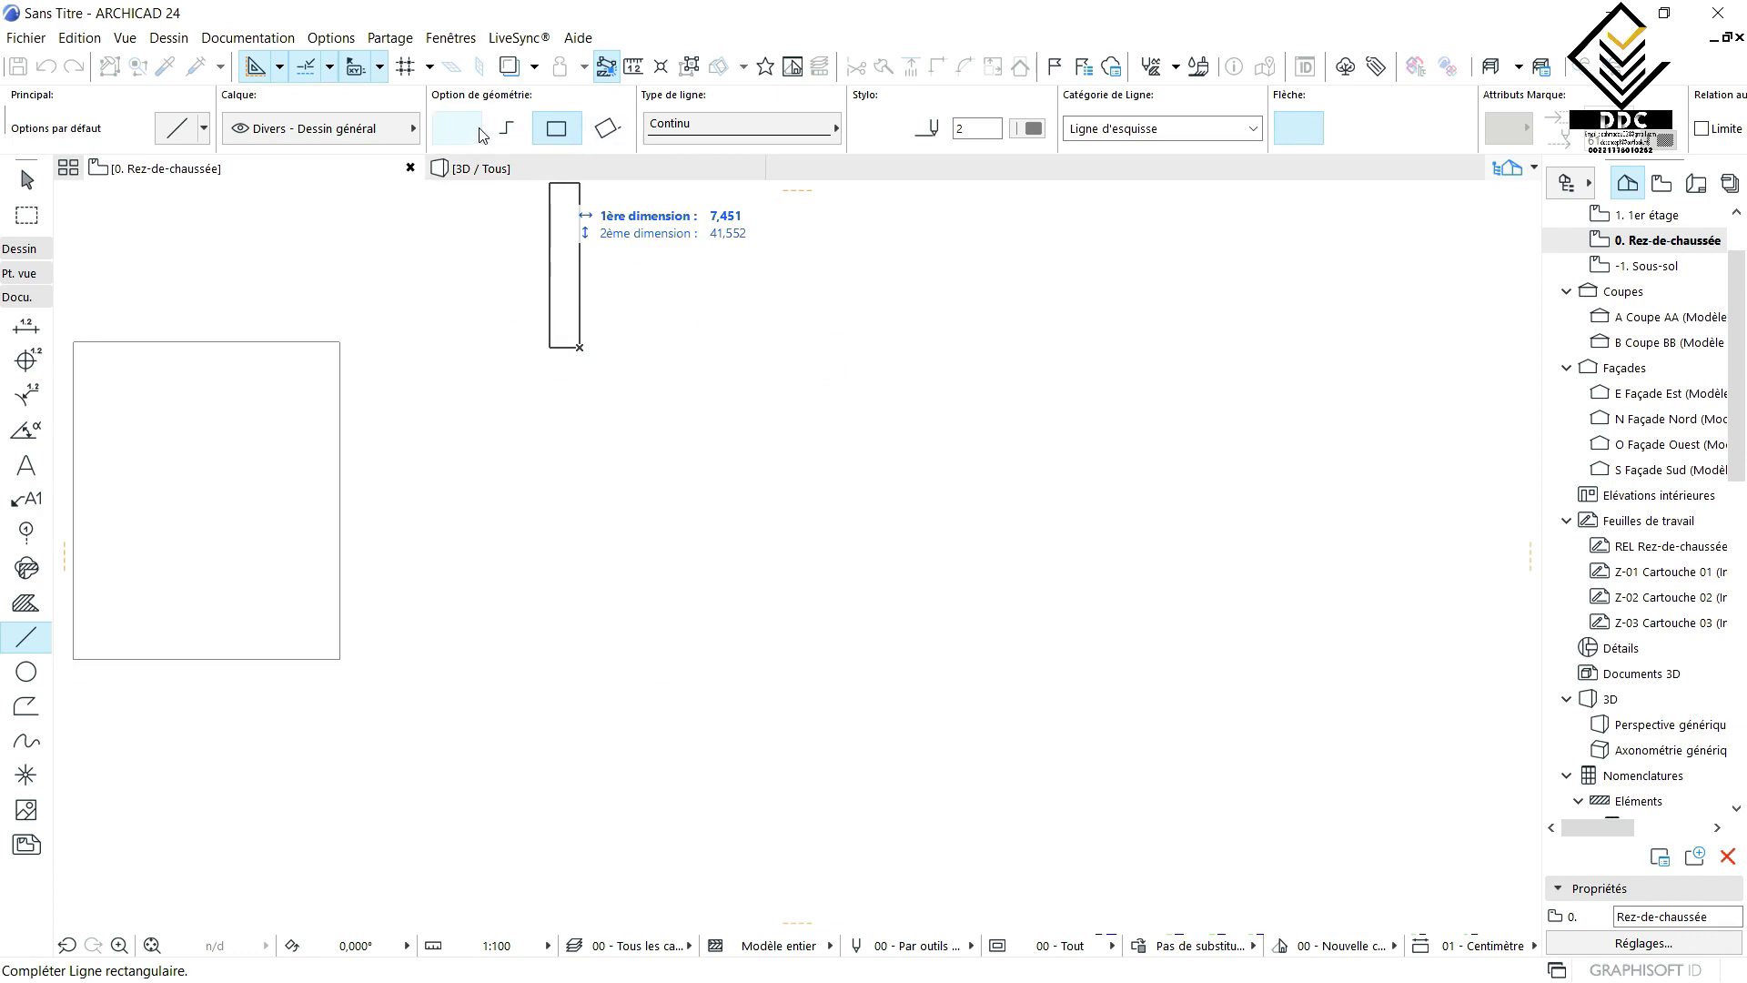
click(507, 128)
click(546, 395)
click(766, 351)
click(775, 599)
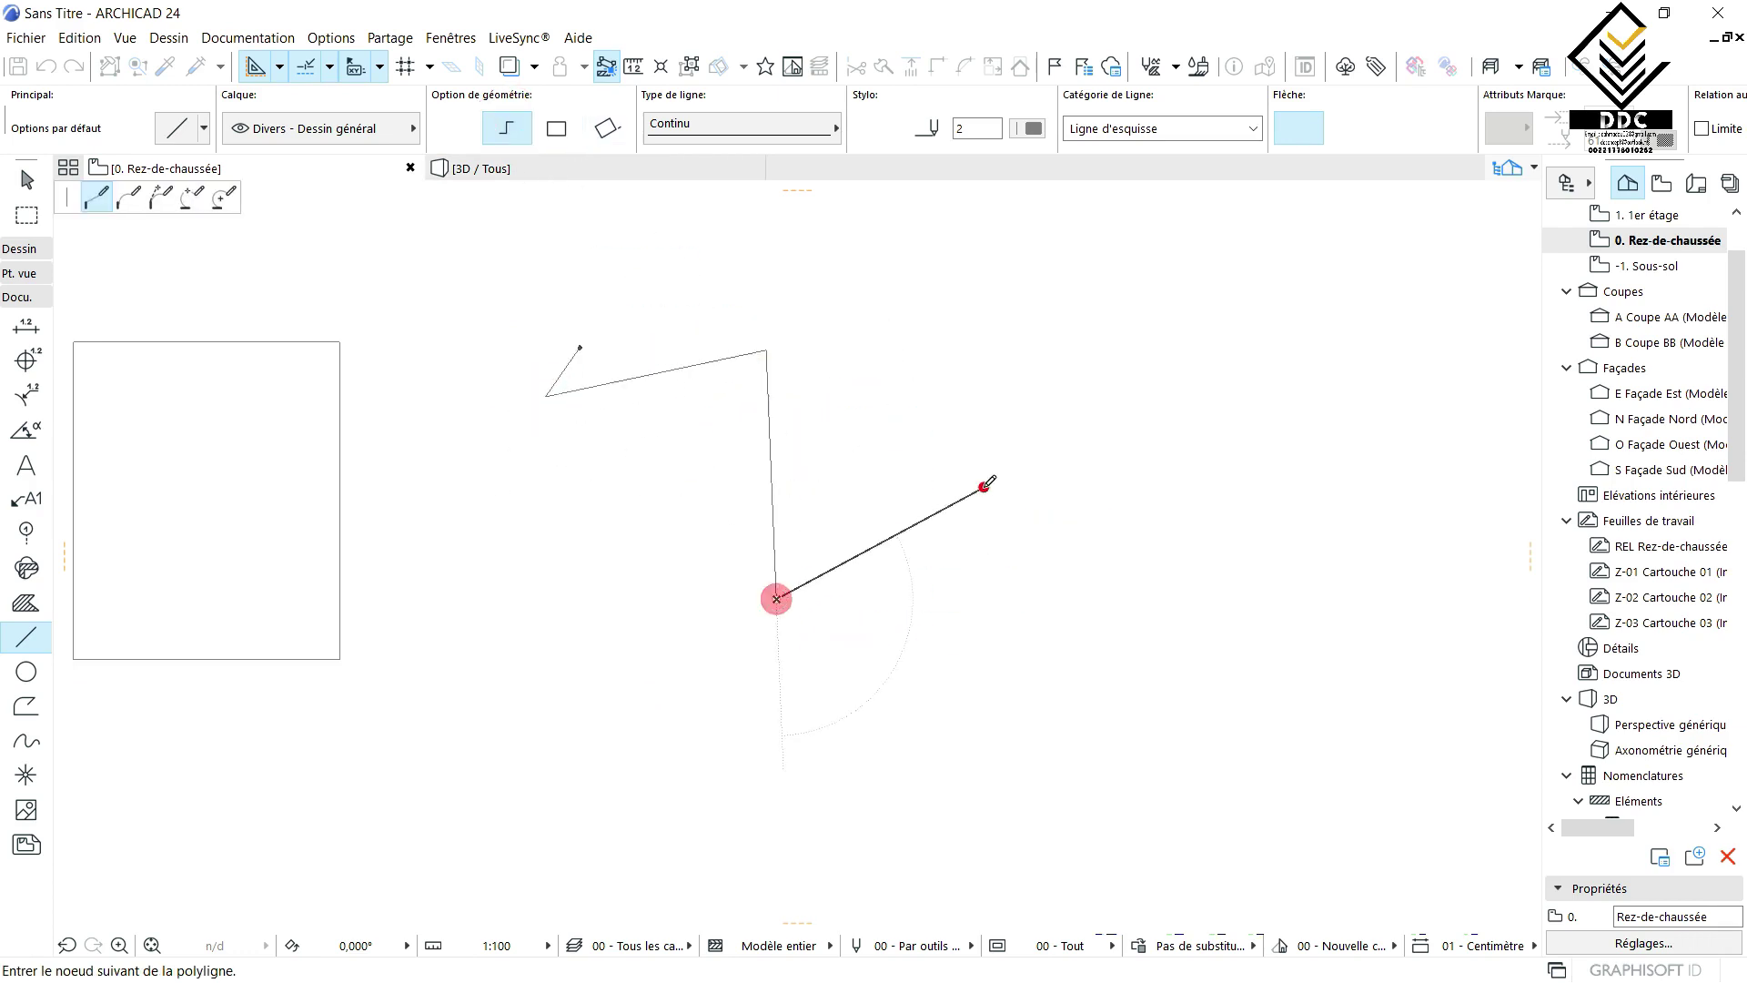
click(984, 487)
click(1070, 338)
click(805, 353)
click(810, 266)
click(667, 290)
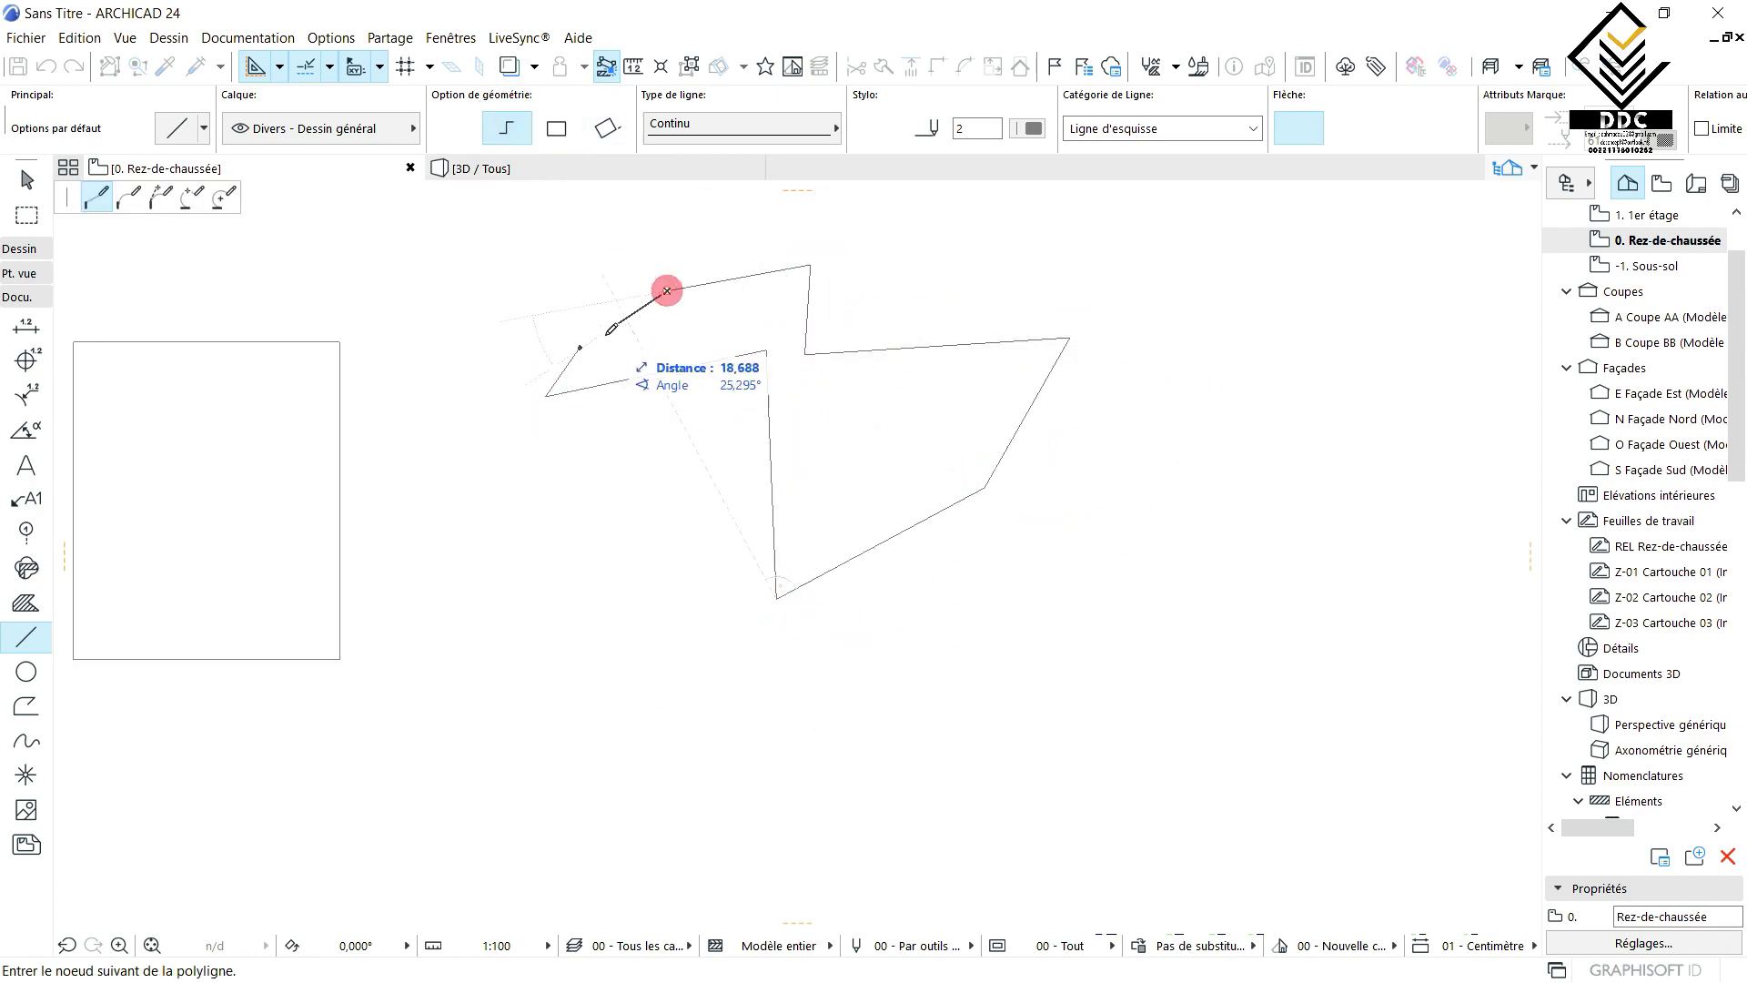
click(579, 348)
scroll(550, 433, down, 3)
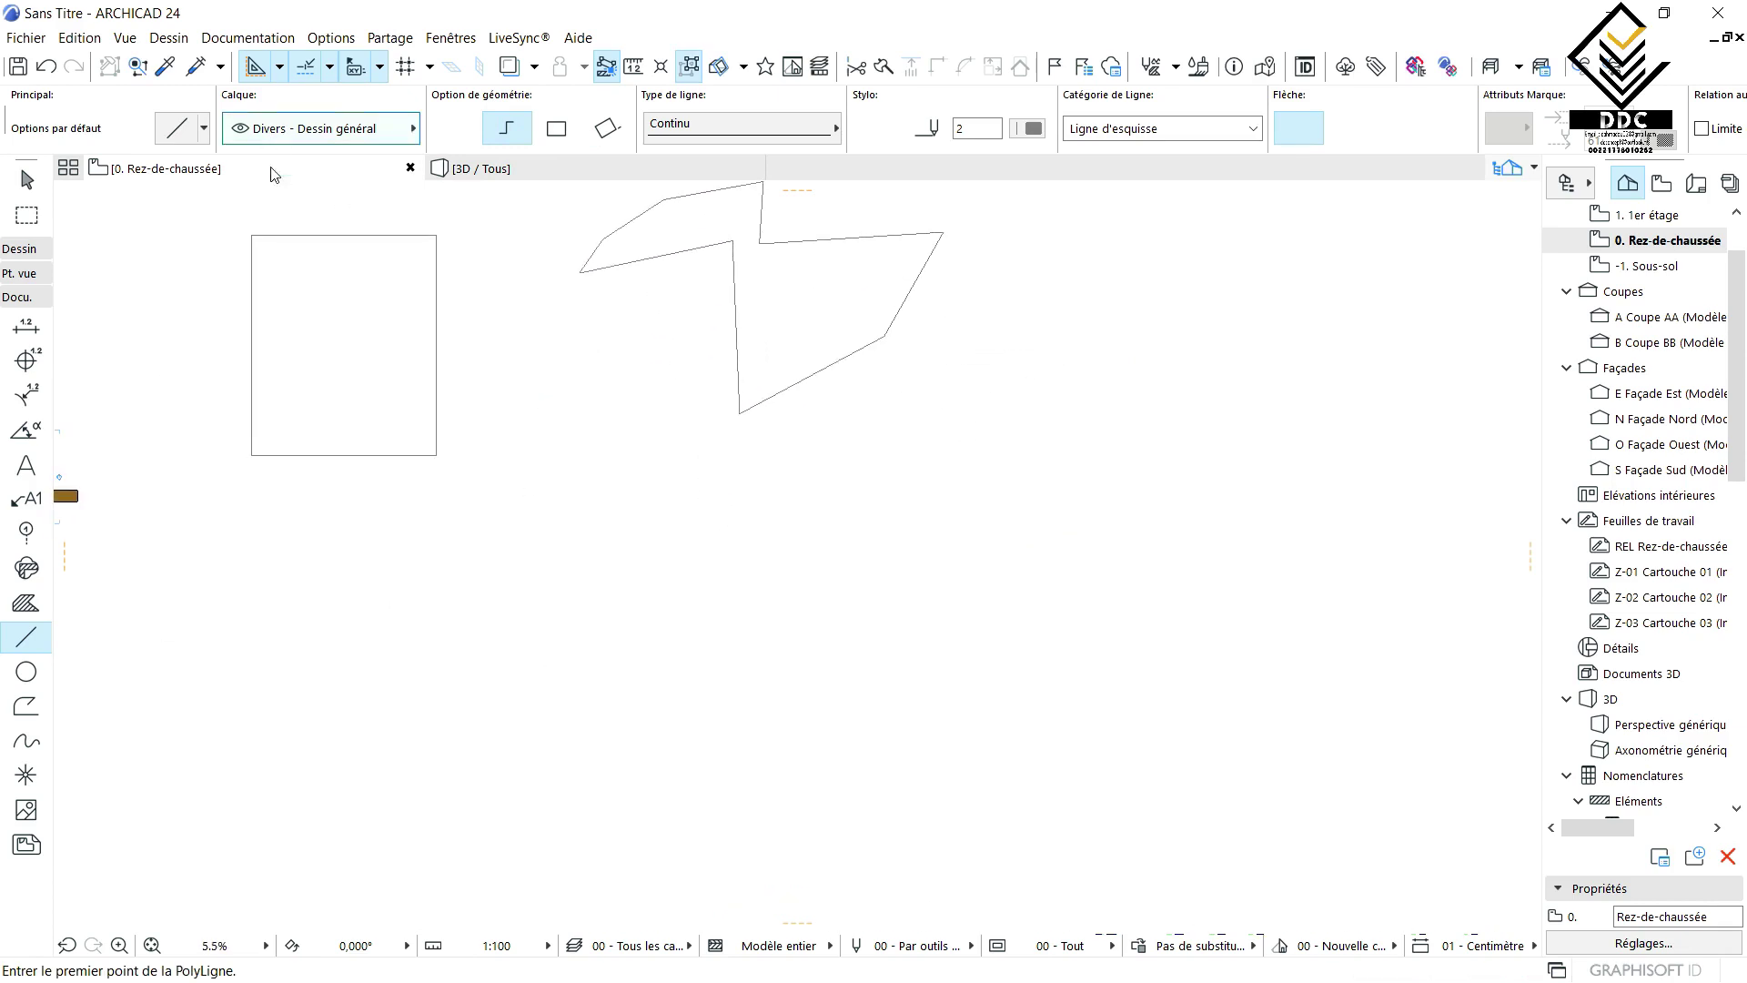
- Draw a full circle by centre and radius just below the rectangle's corner on the floor plan
click(25, 672)
click(511, 531)
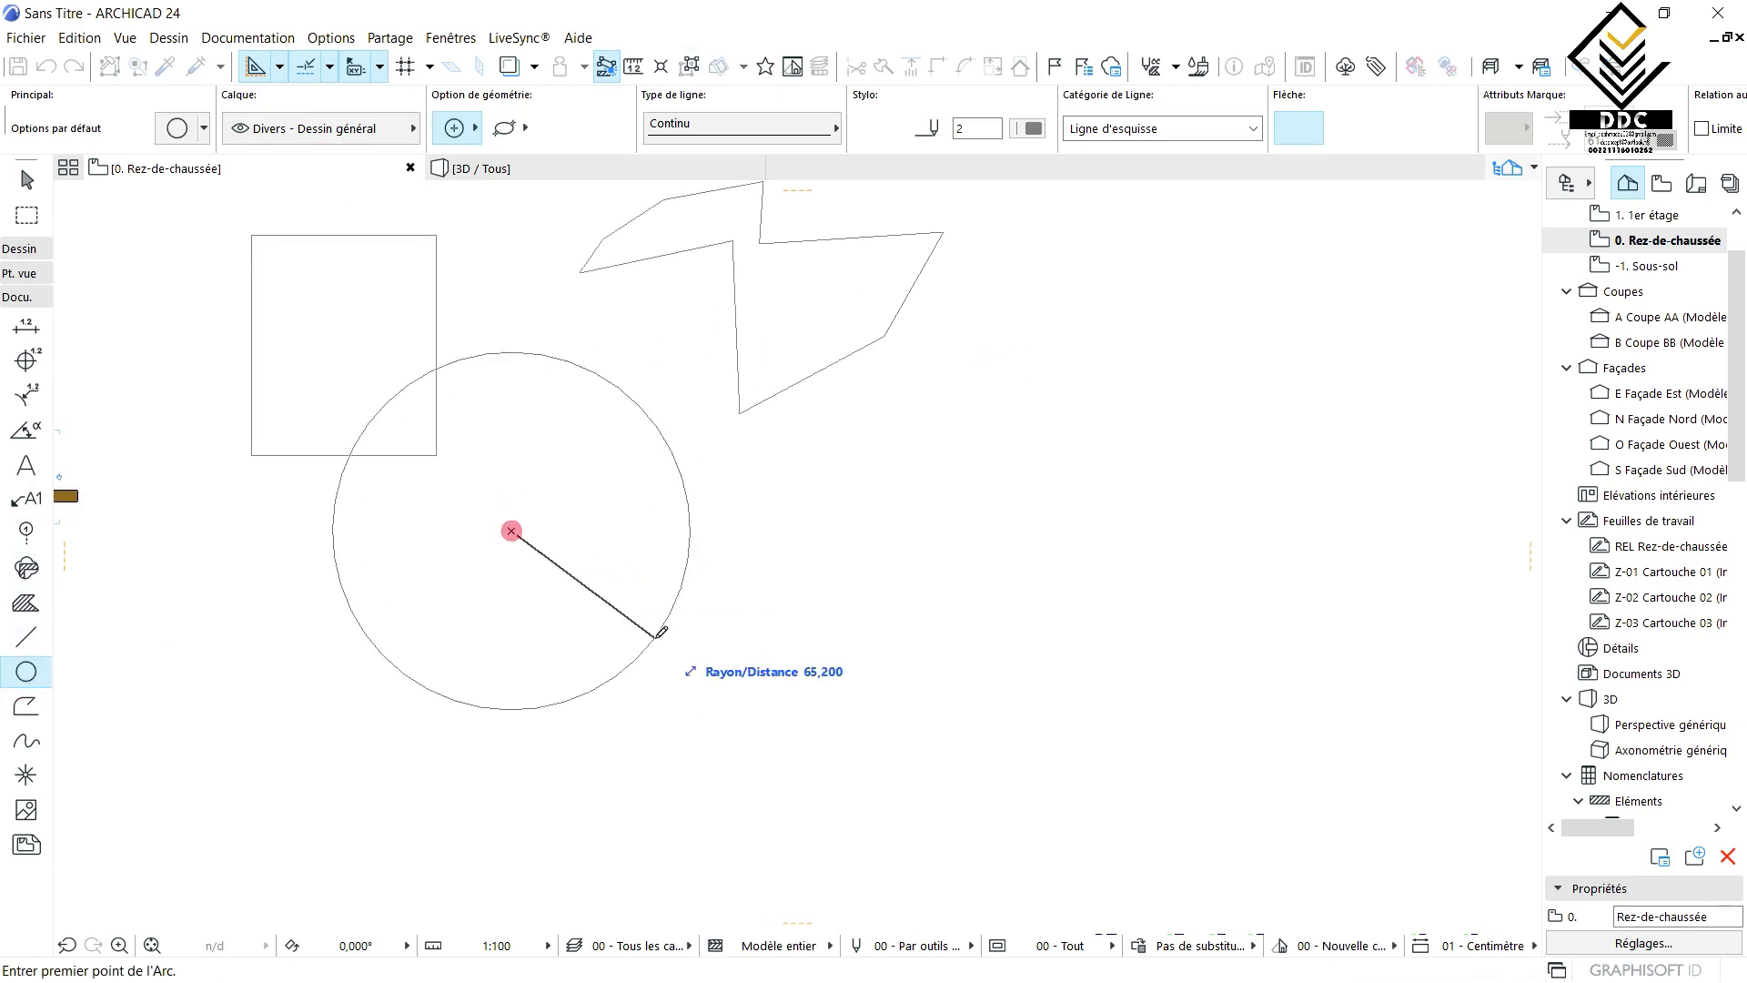
click(601, 531)
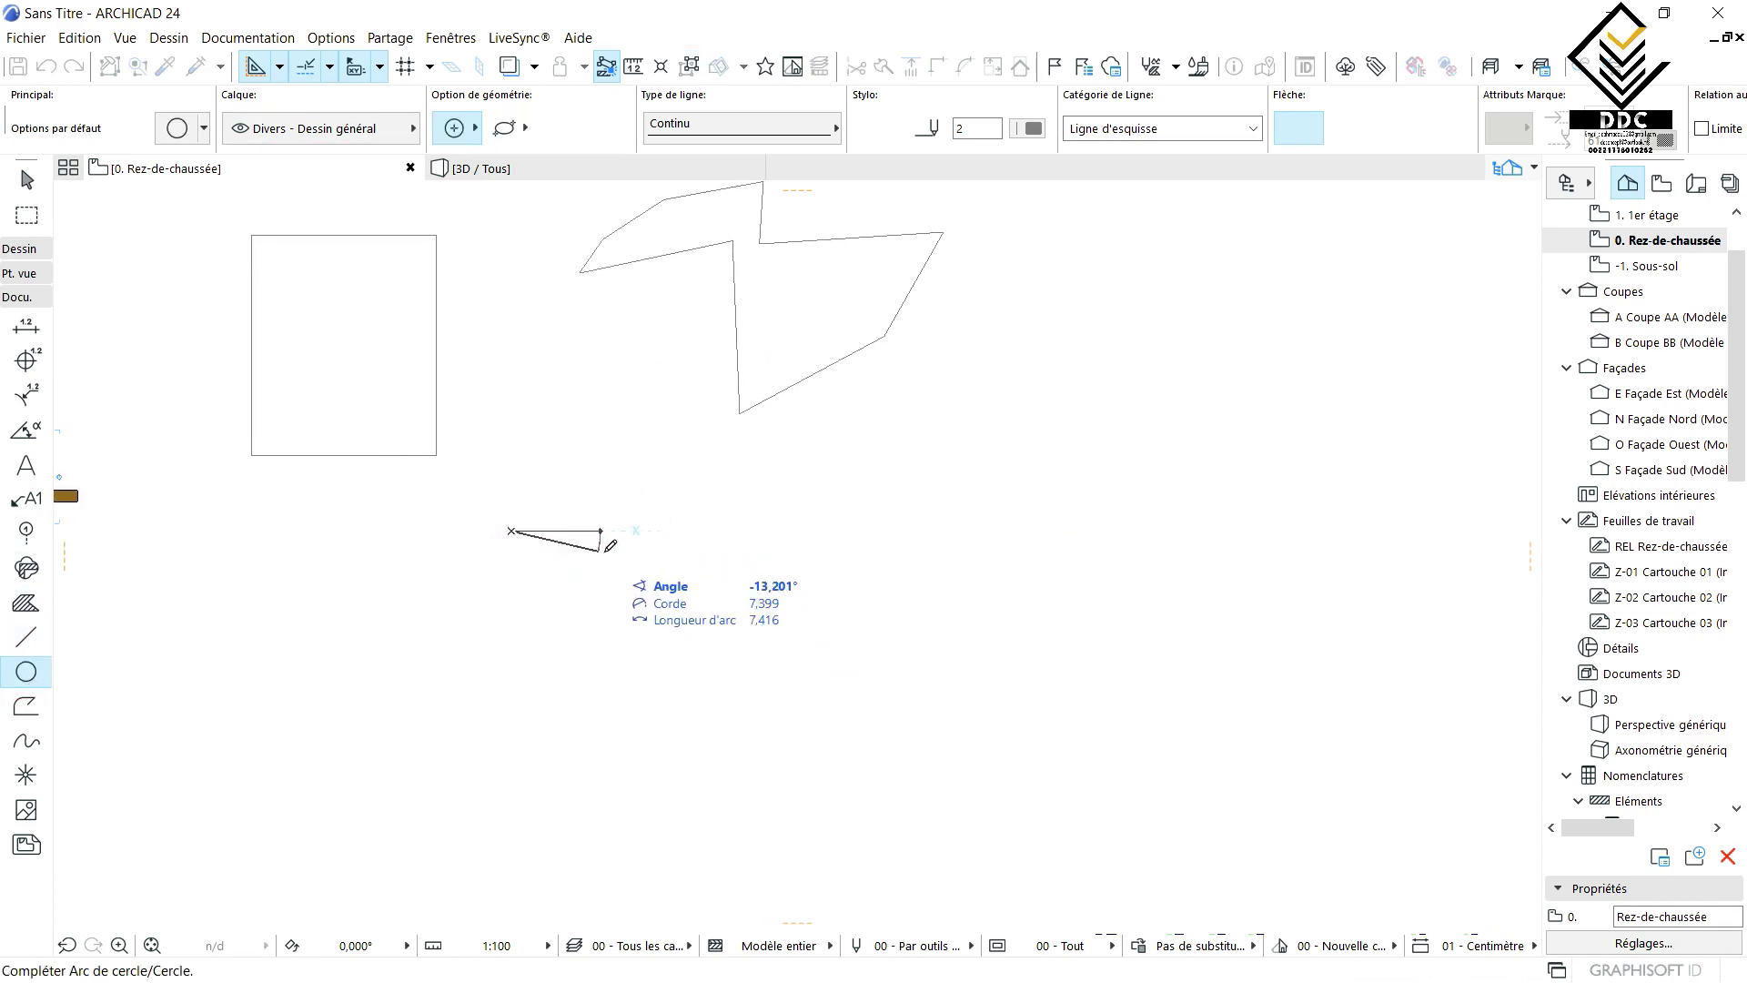
click(600, 532)
scroll(537, 537, down, 2)
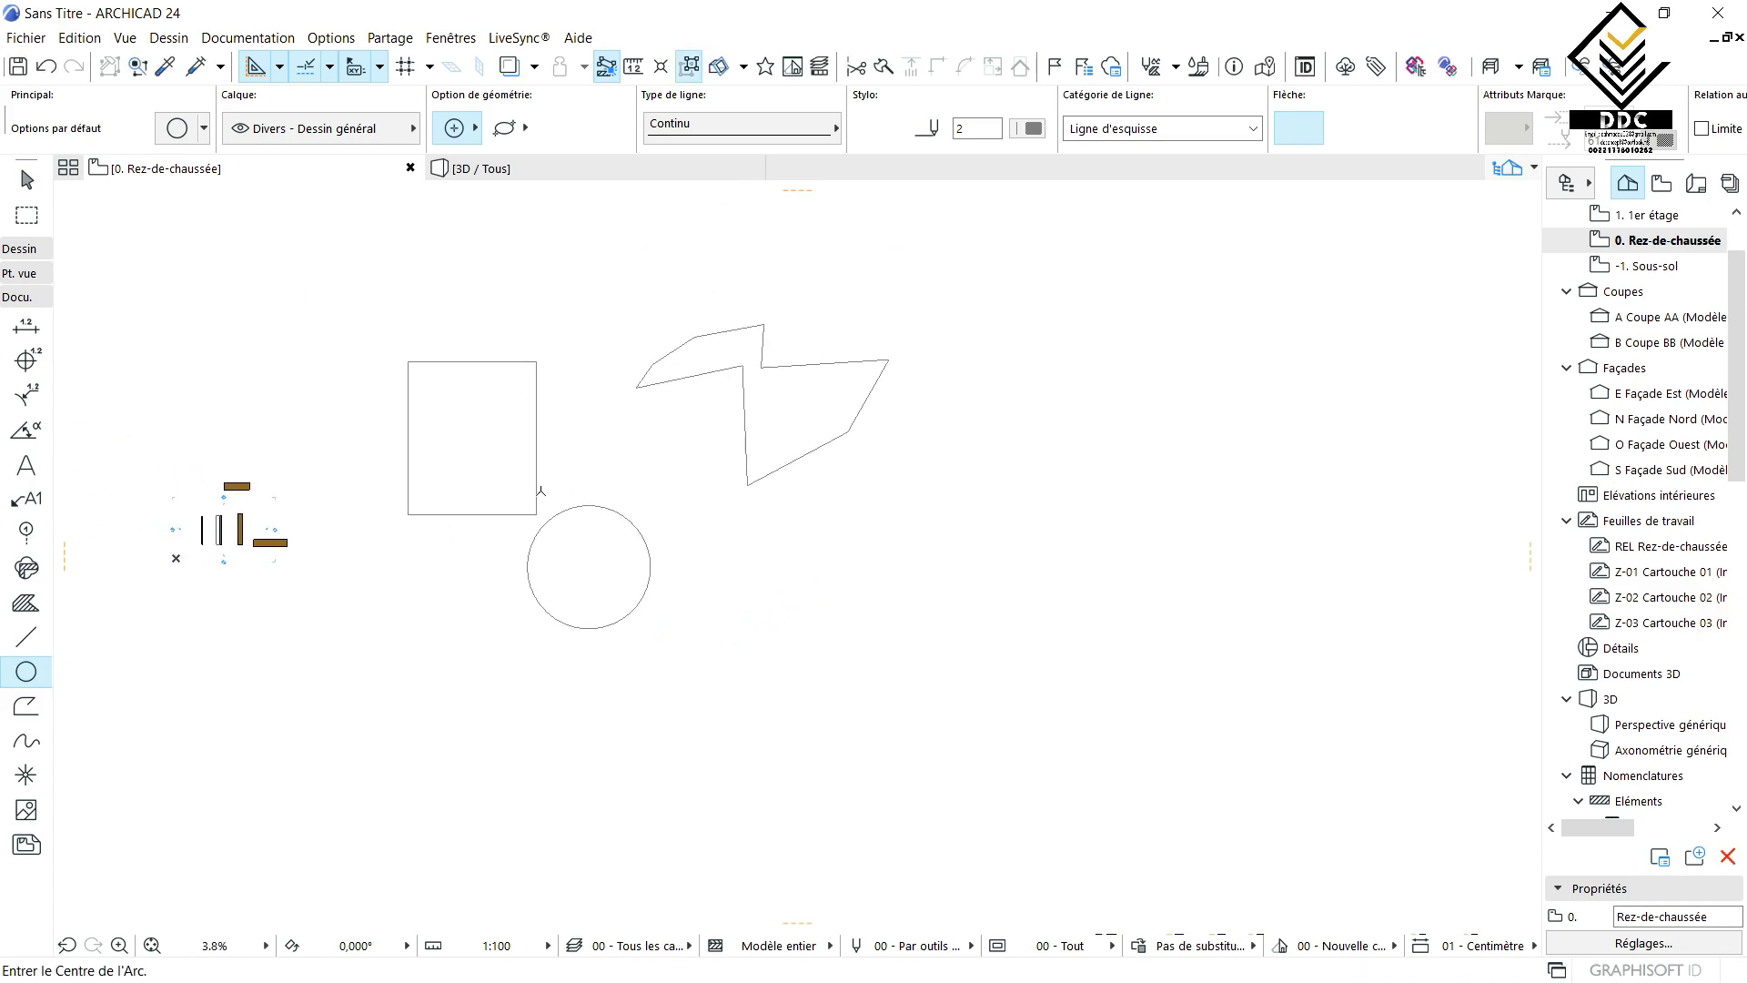
scroll(64, 371, up, 2)
- Activate the Wall tool and set its default wall profile to vertical
click(20, 249)
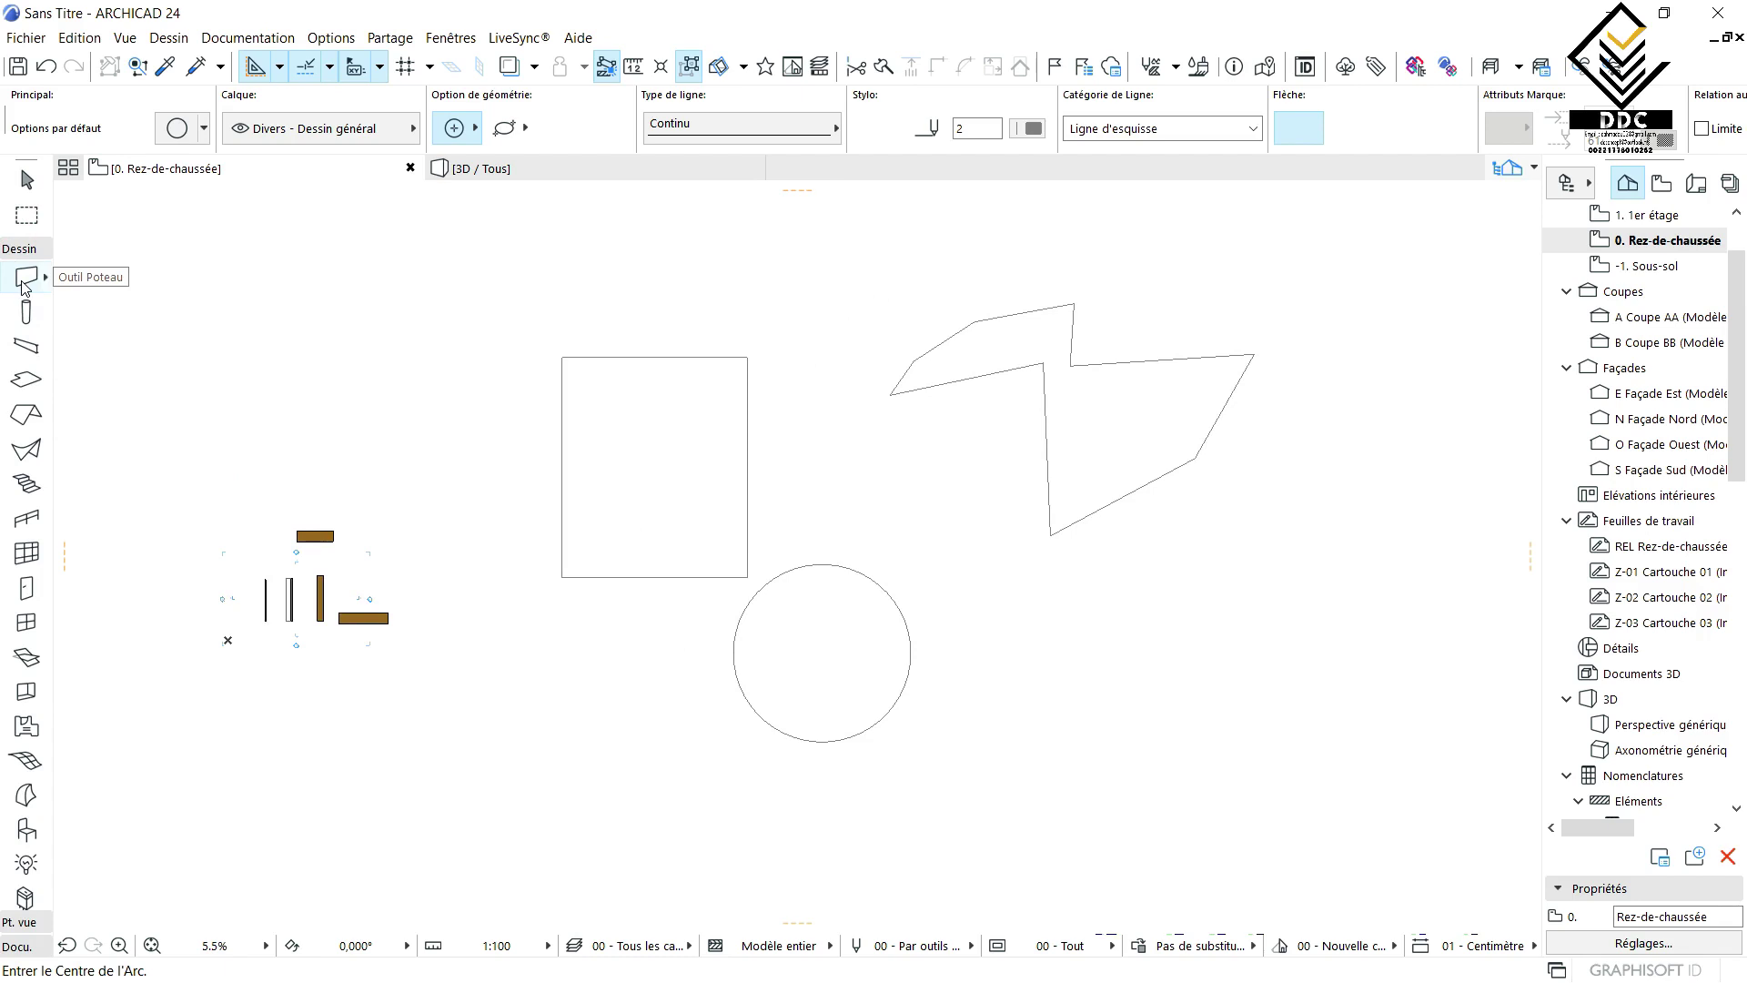
click(24, 283)
scroll(1047, 336, up, 6)
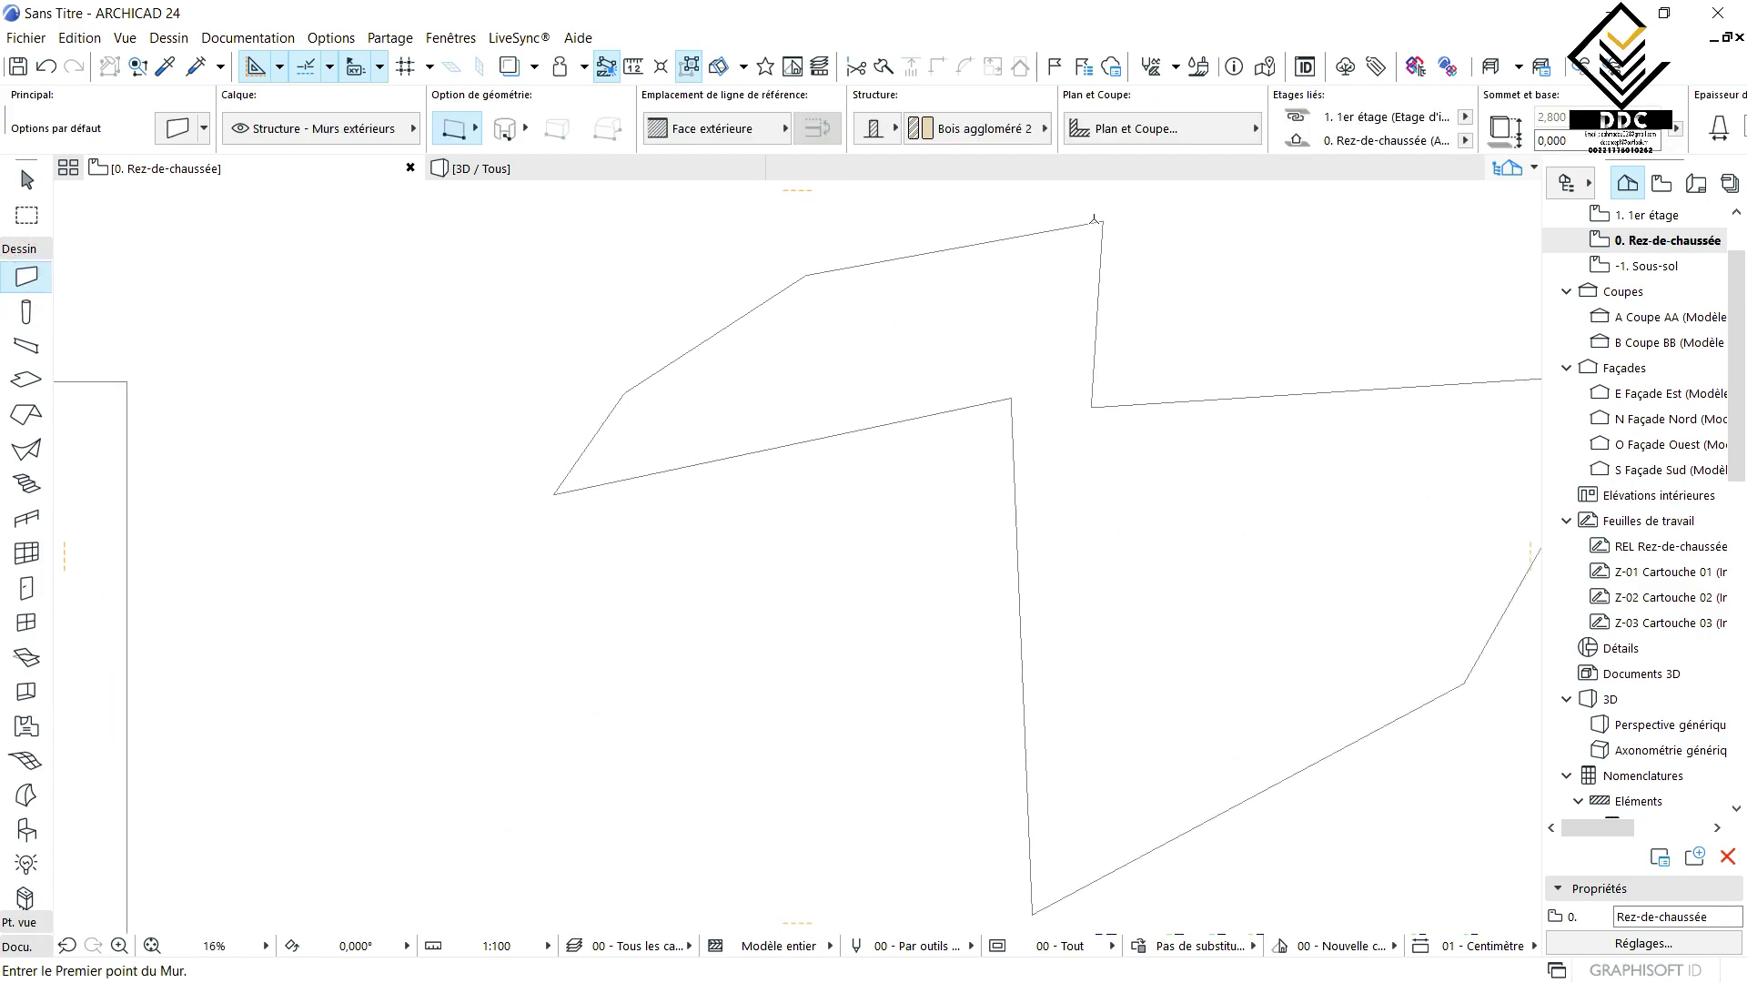
click(1102, 221)
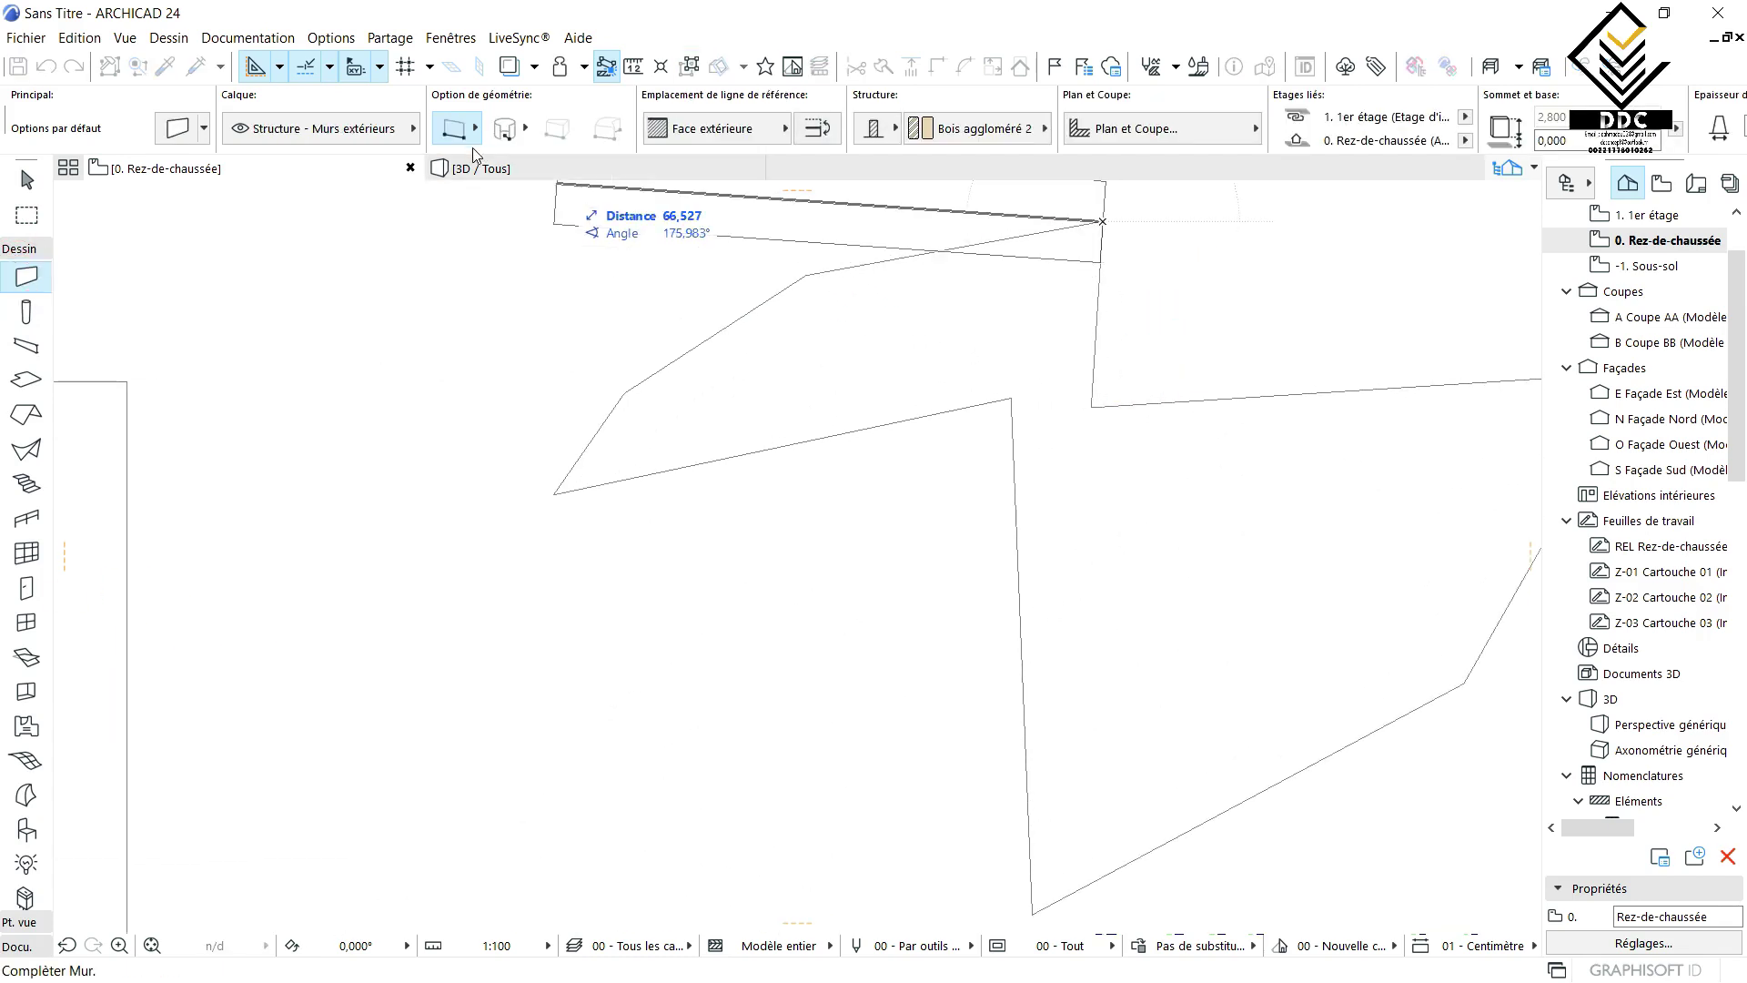
key(Escape)
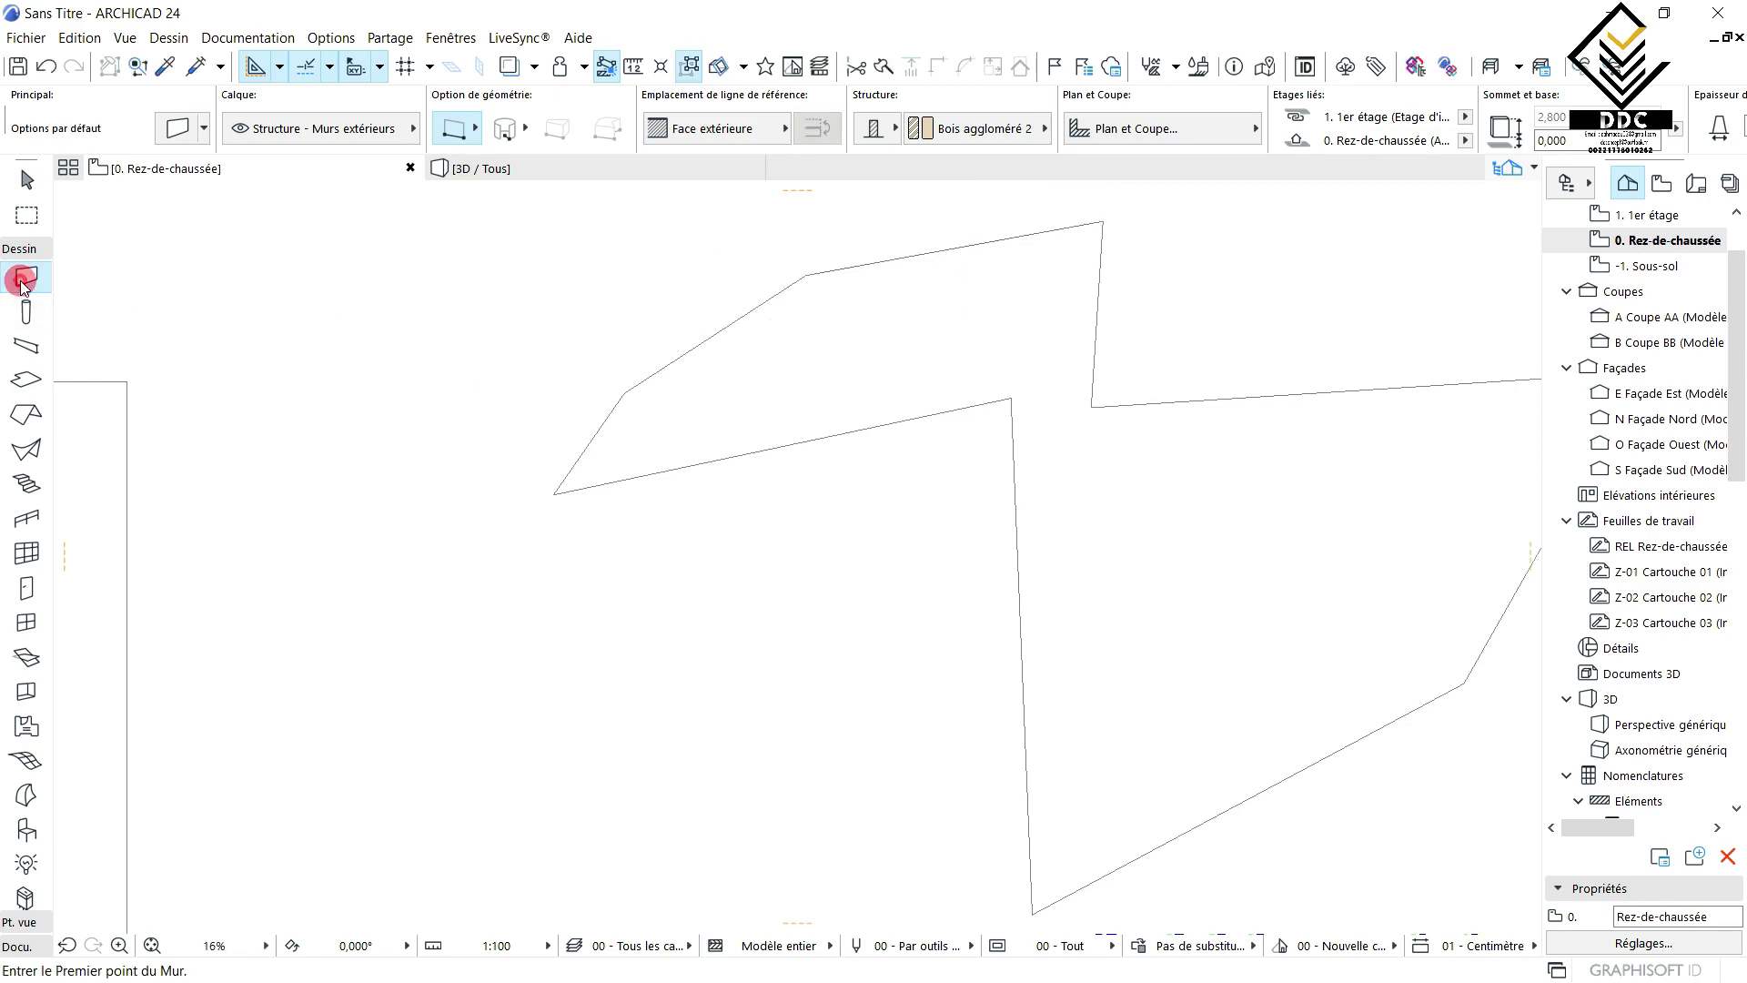
double_click(25, 282)
click(885, 351)
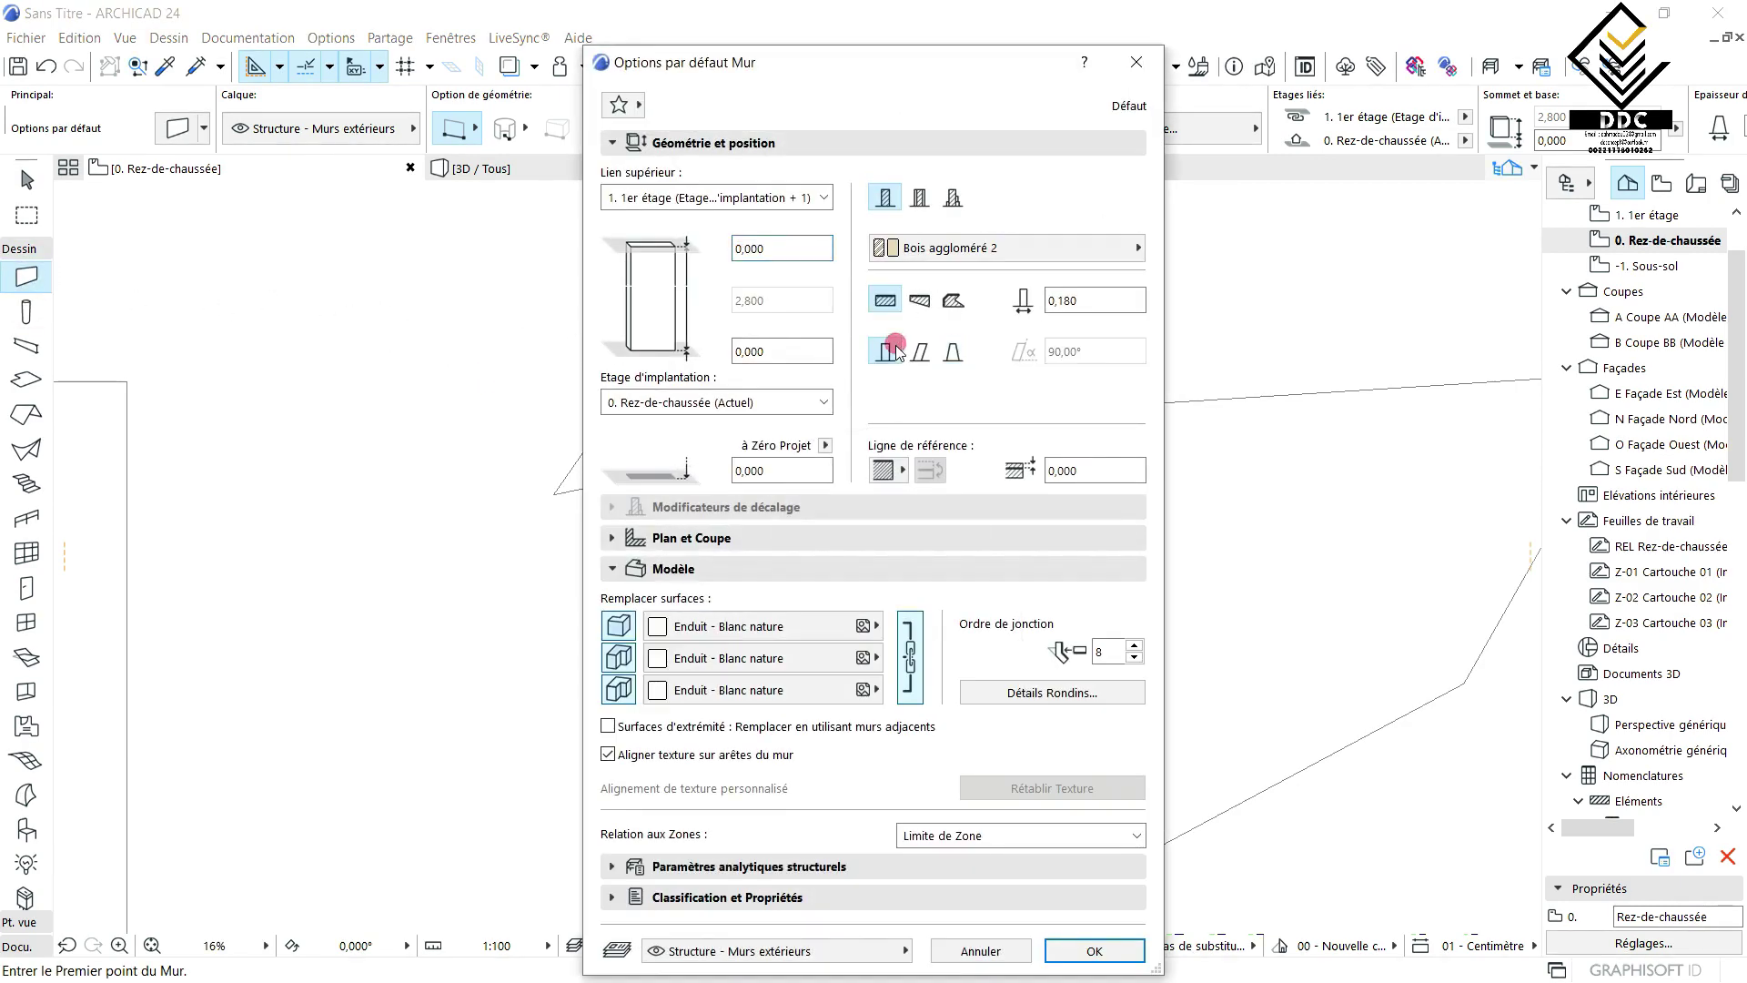
click(1095, 951)
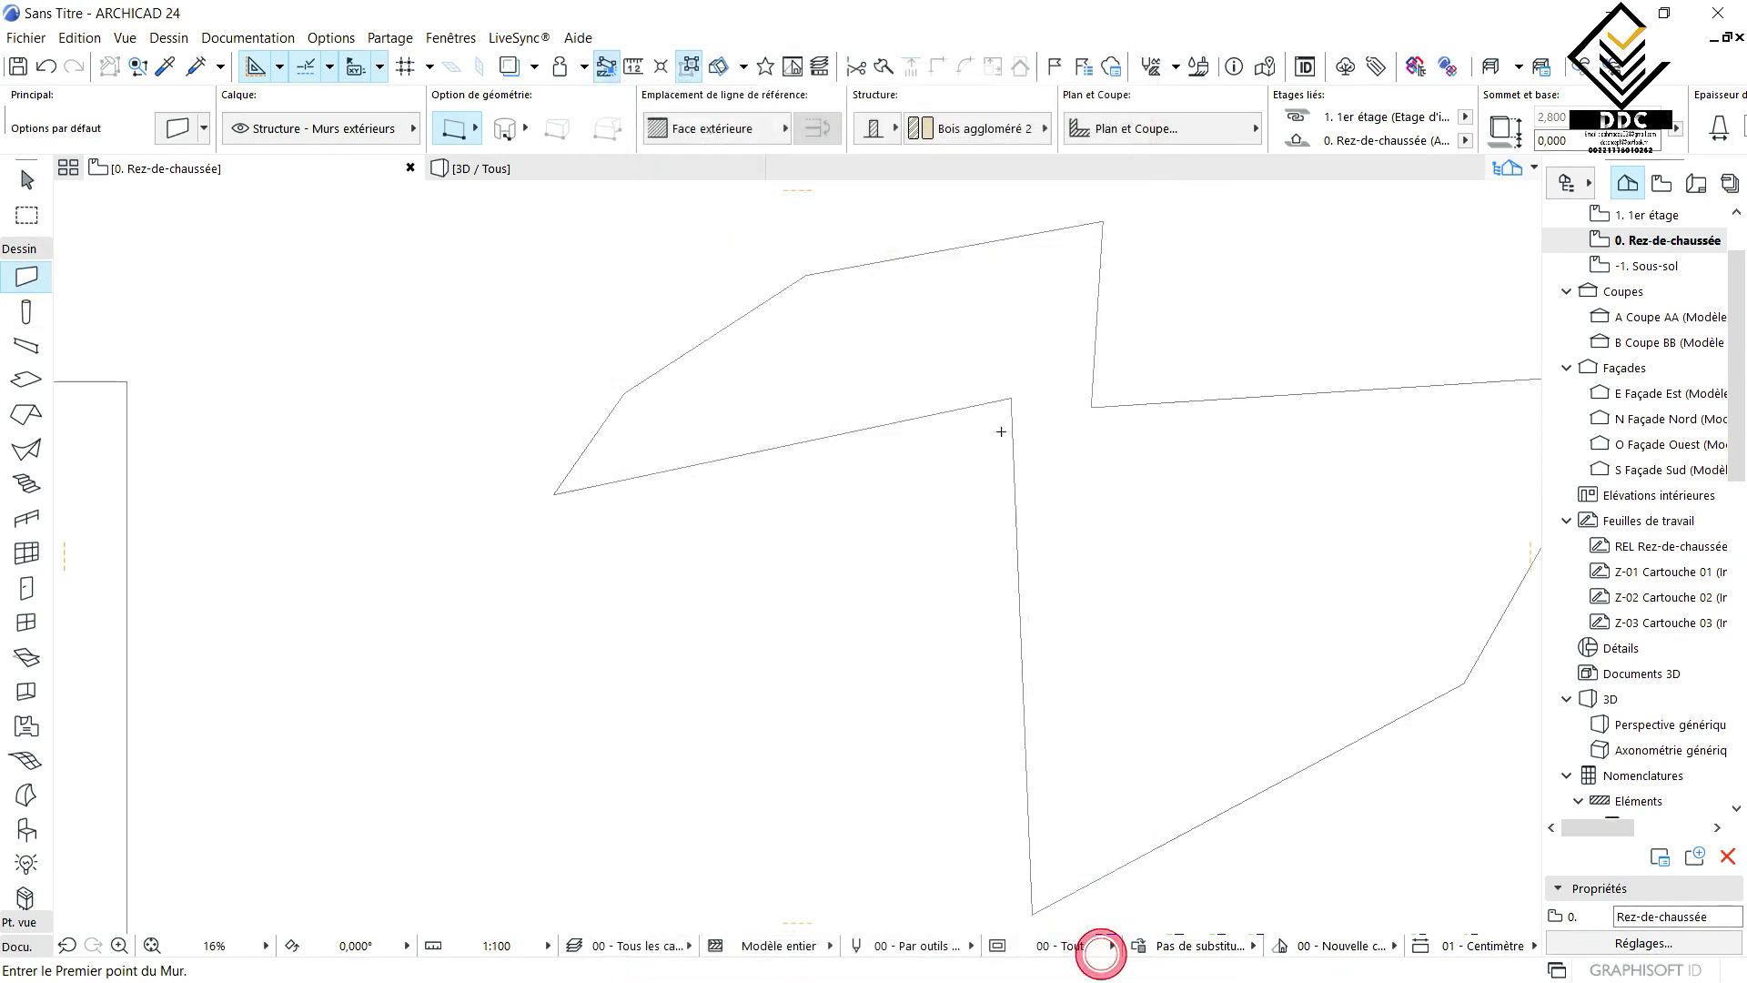
- Try a single straight wall along the polyline's short, nearly vertical edge
scroll(1106, 637, down, 2)
click(1110, 224)
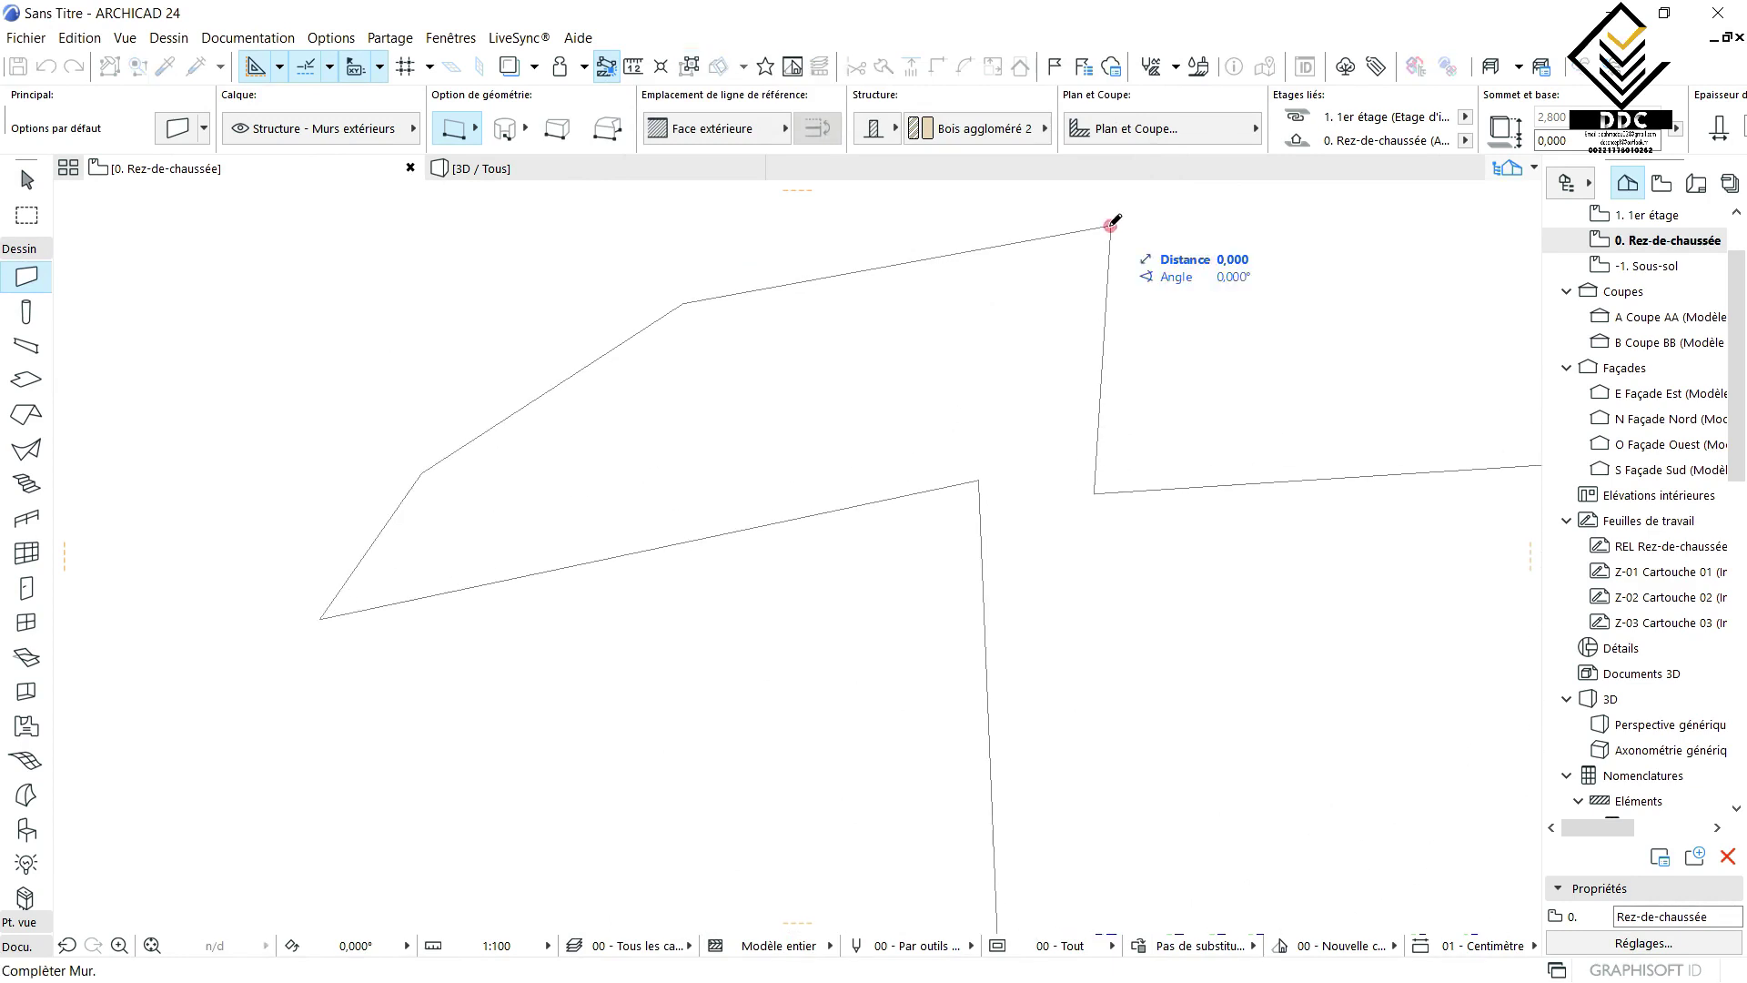
click(1095, 492)
scroll(1055, 493, down, 2)
middle_drag(1050, 492, 820, 449)
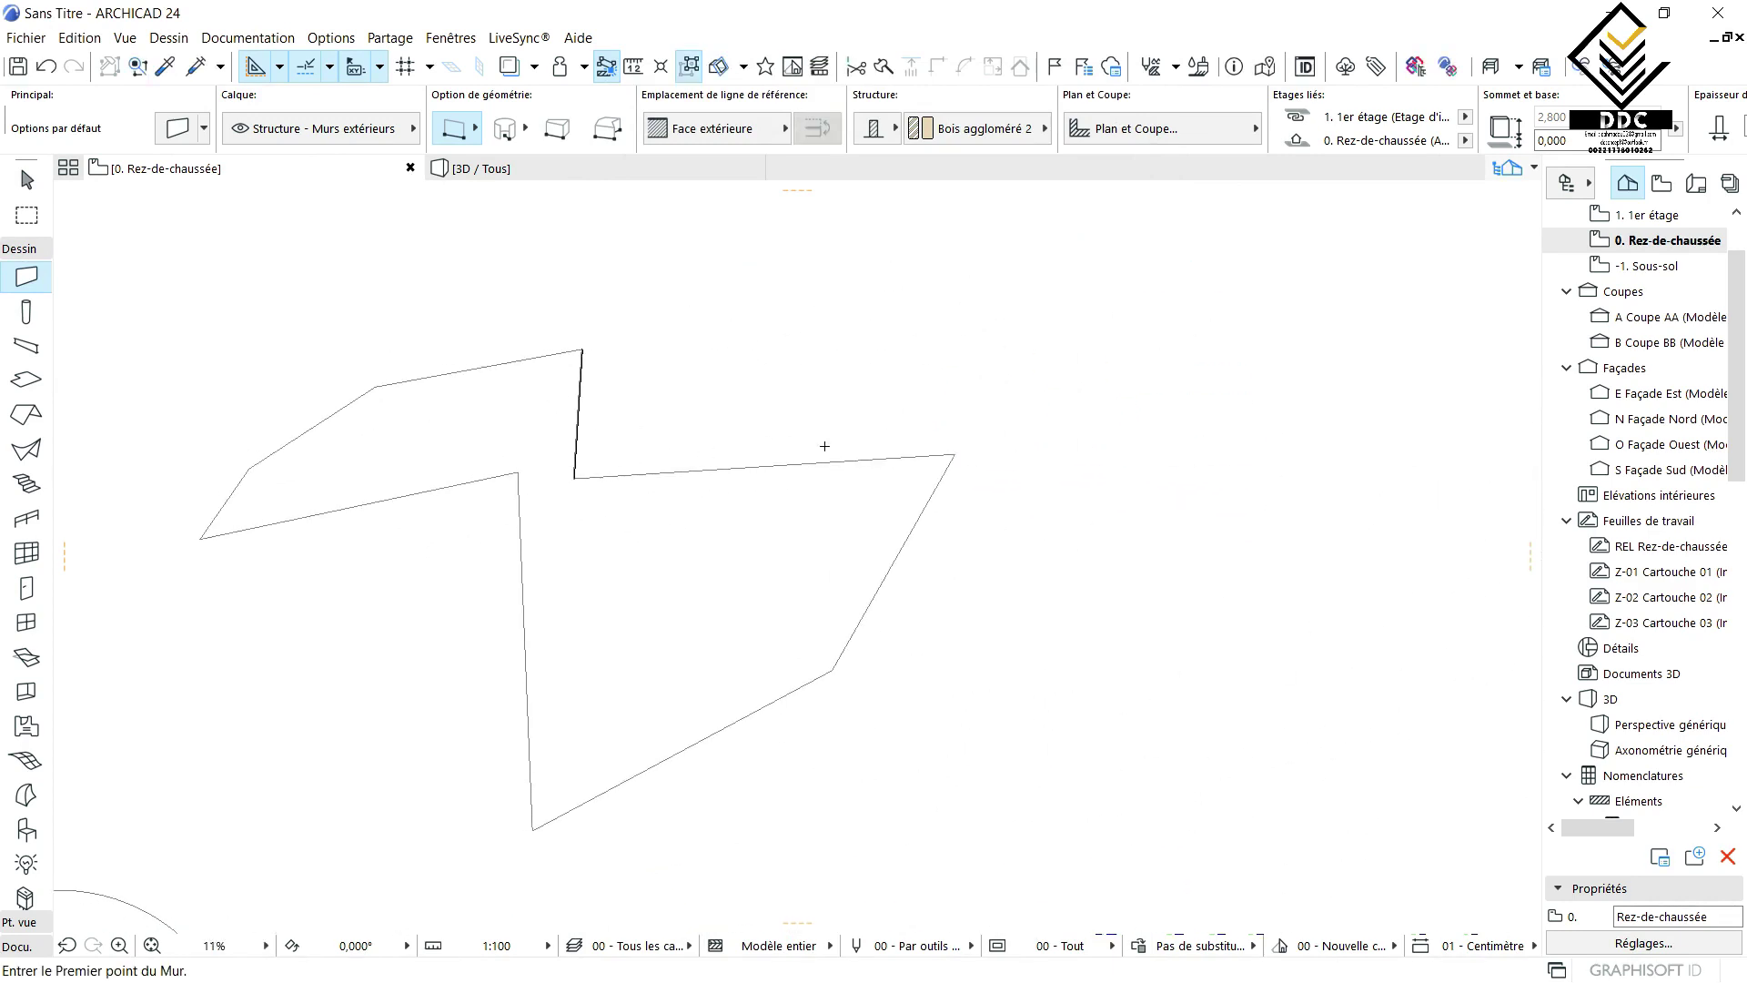
scroll(1056, 469, up, 2)
- Try tracing the polyline's next edges corner by corner with the chained wall geometry, starting at the single wall's lower end
click(469, 135)
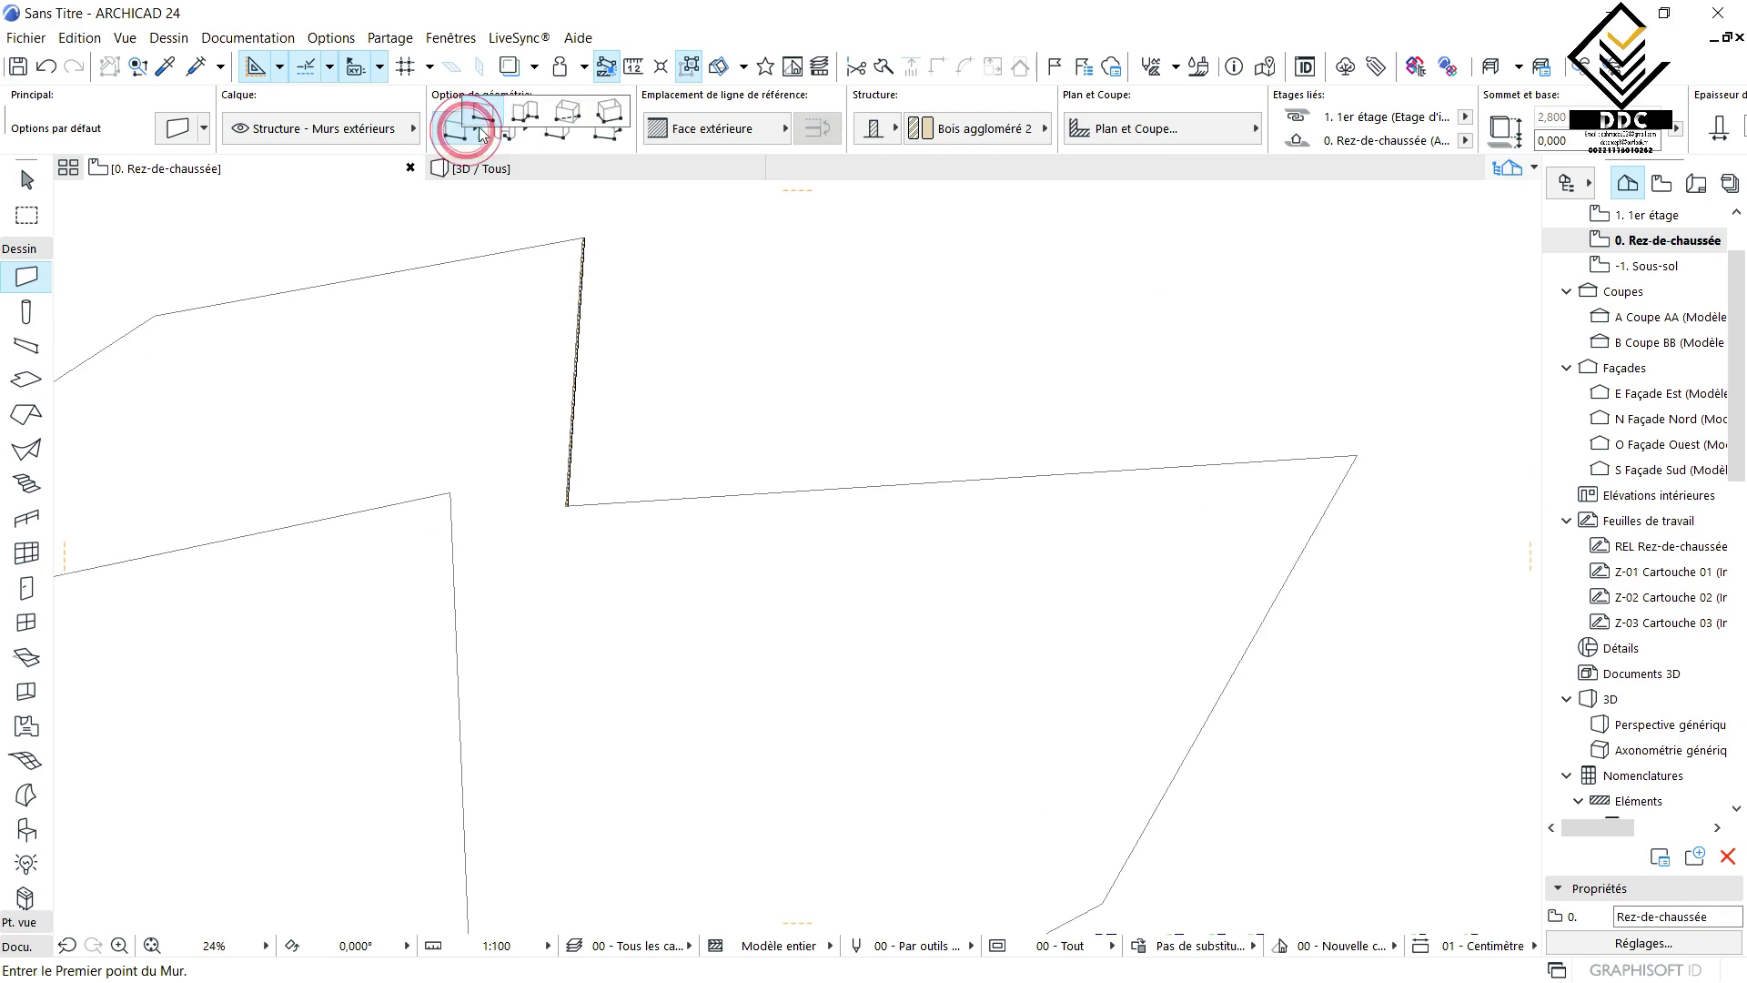
click(509, 116)
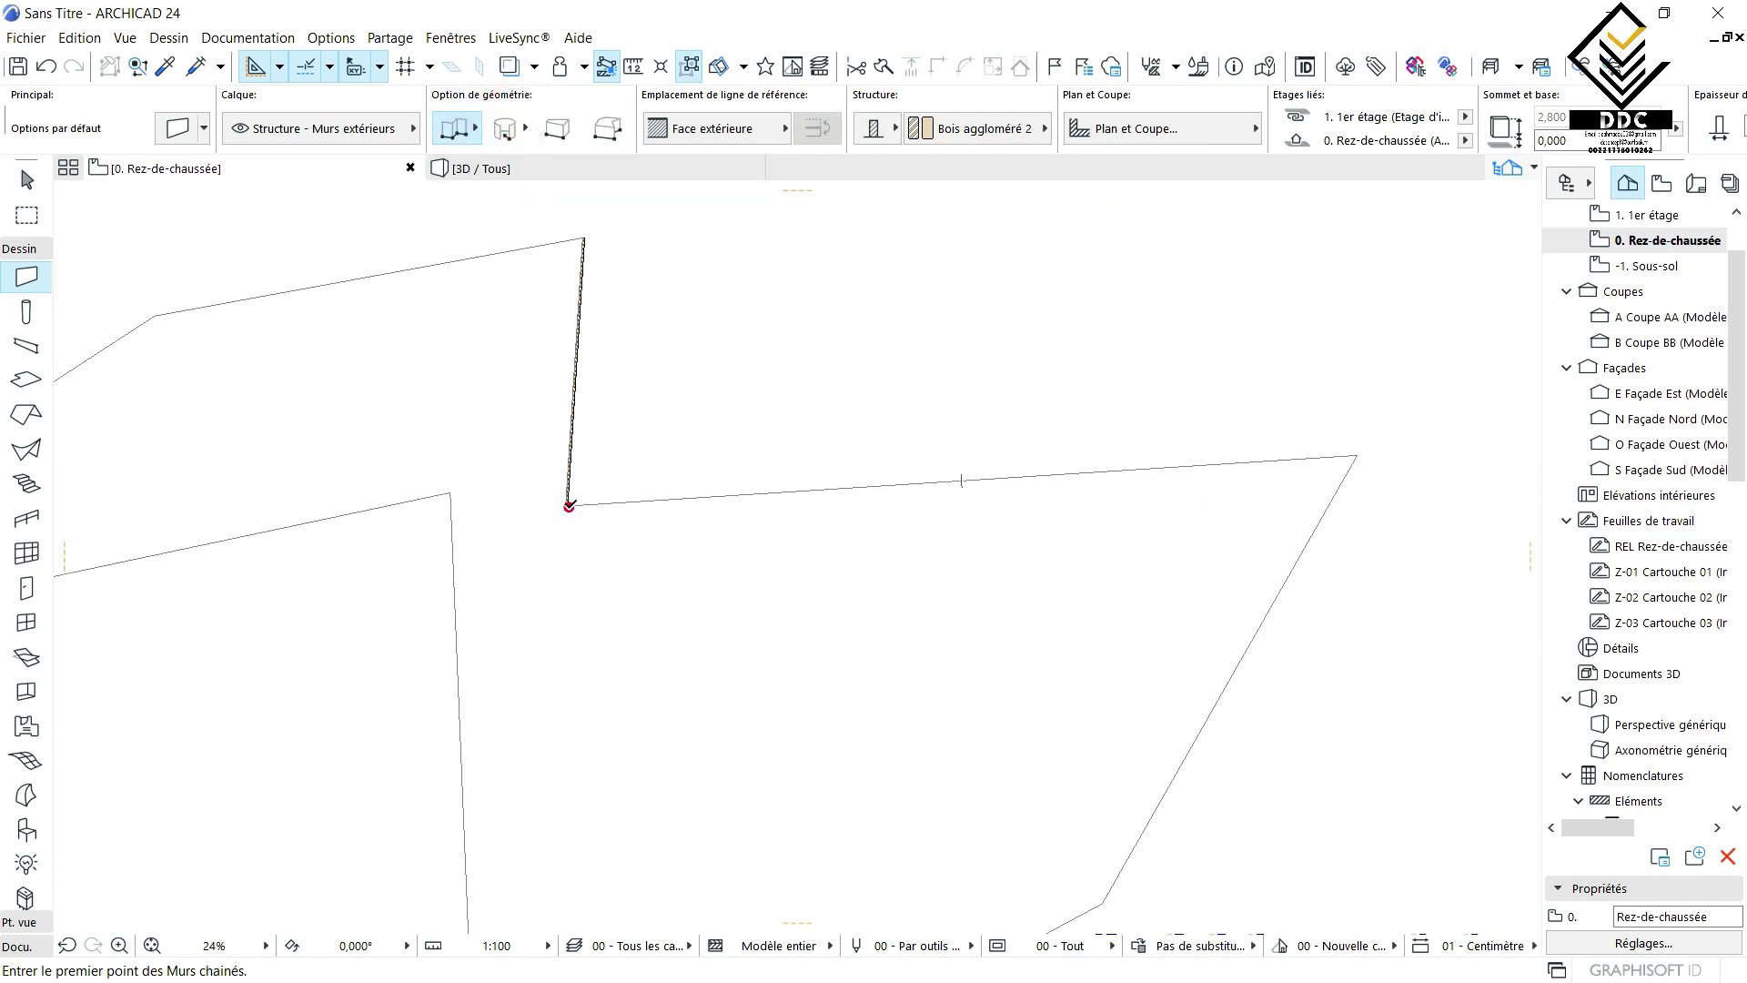
click(569, 505)
click(1357, 455)
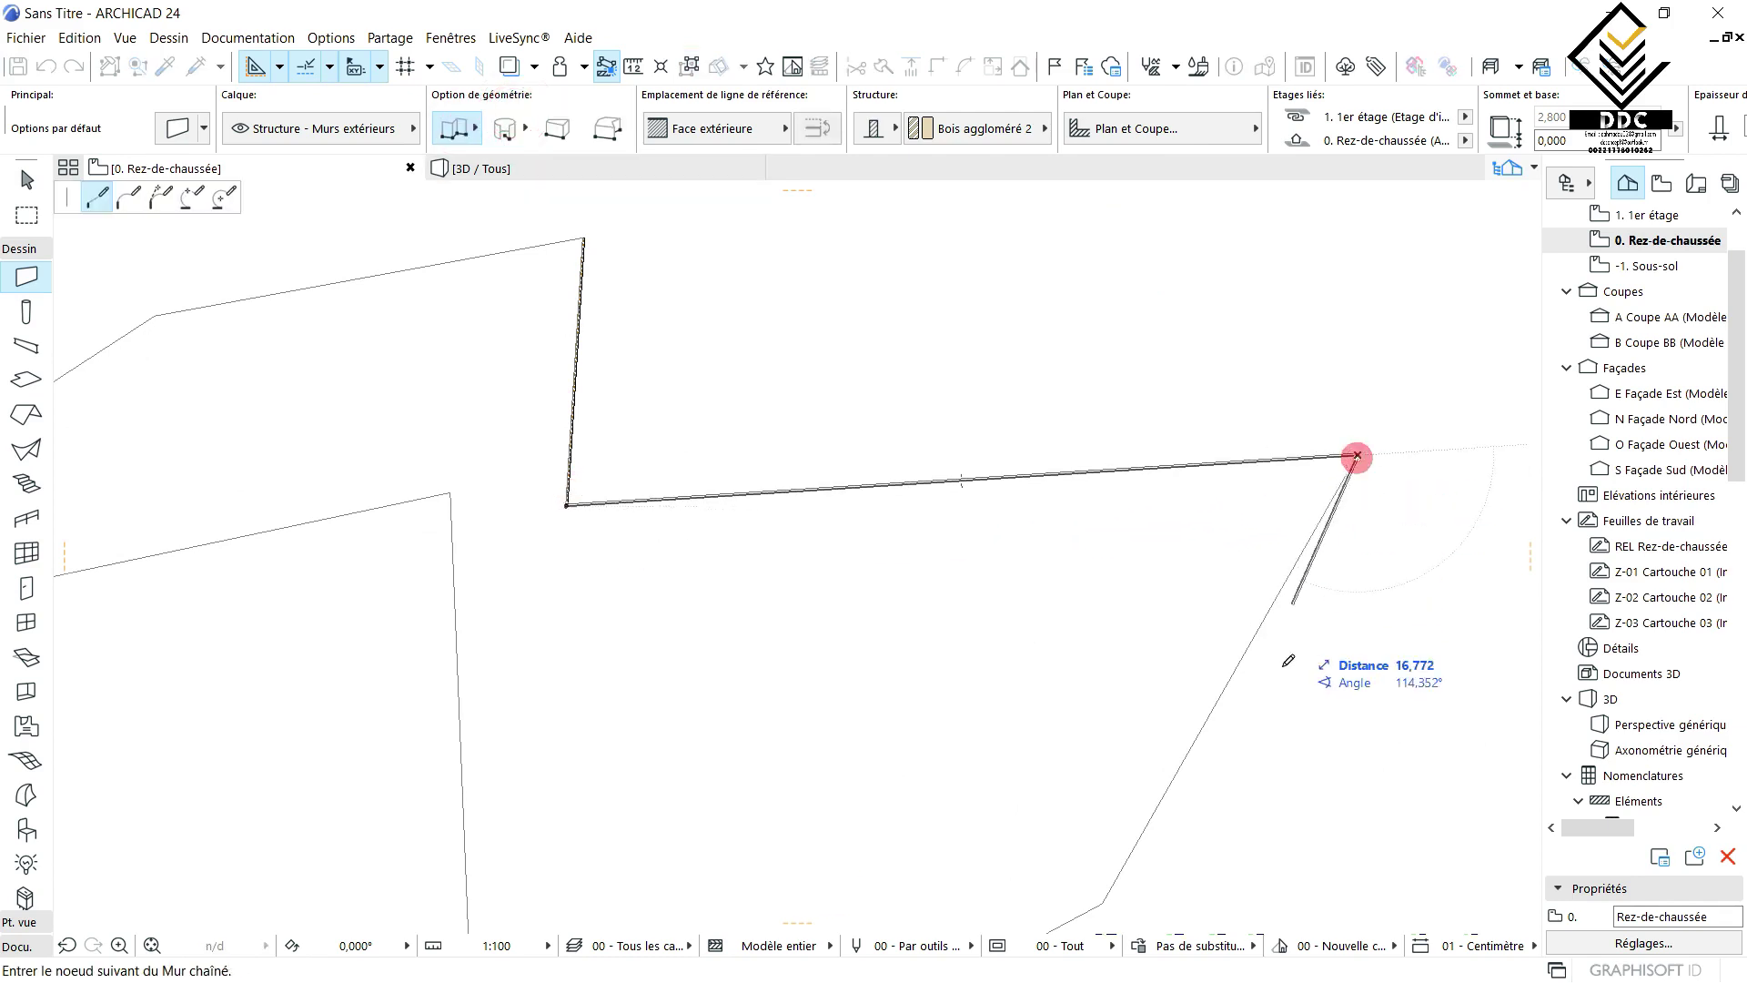
scroll(1288, 661, down, 1)
middle_drag(1289, 661, 1275, 340)
click(1153, 552)
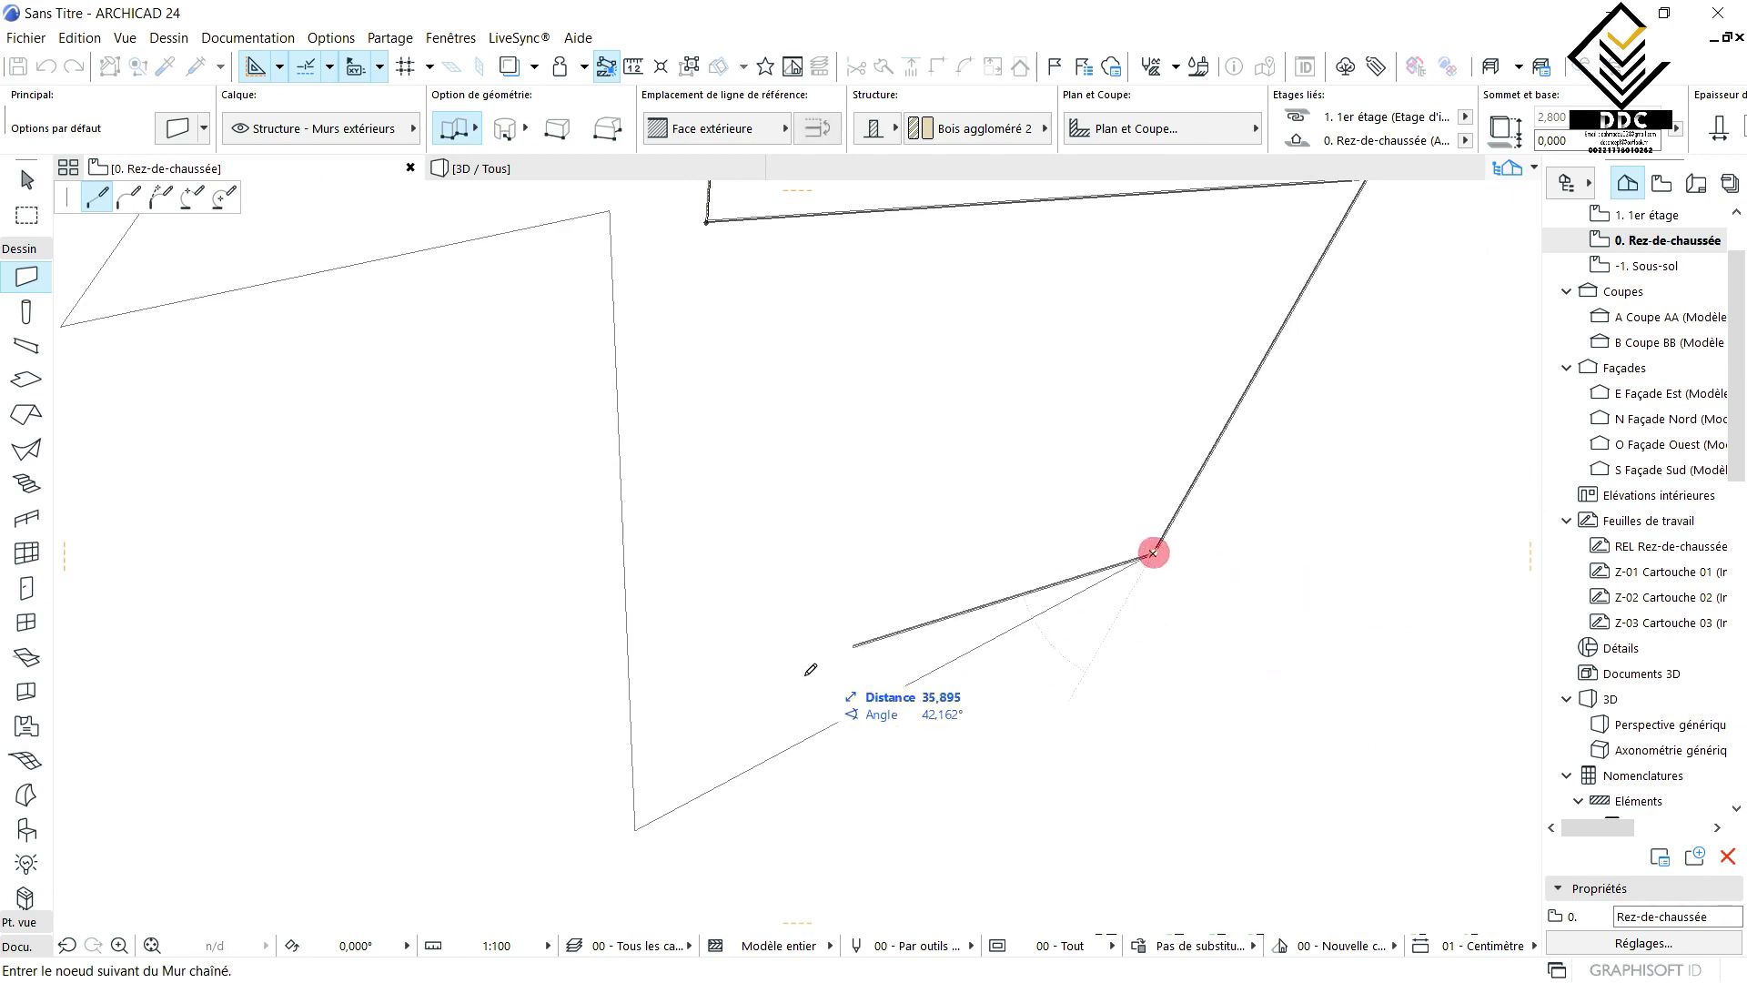
click(635, 827)
scroll(619, 485, down, 1)
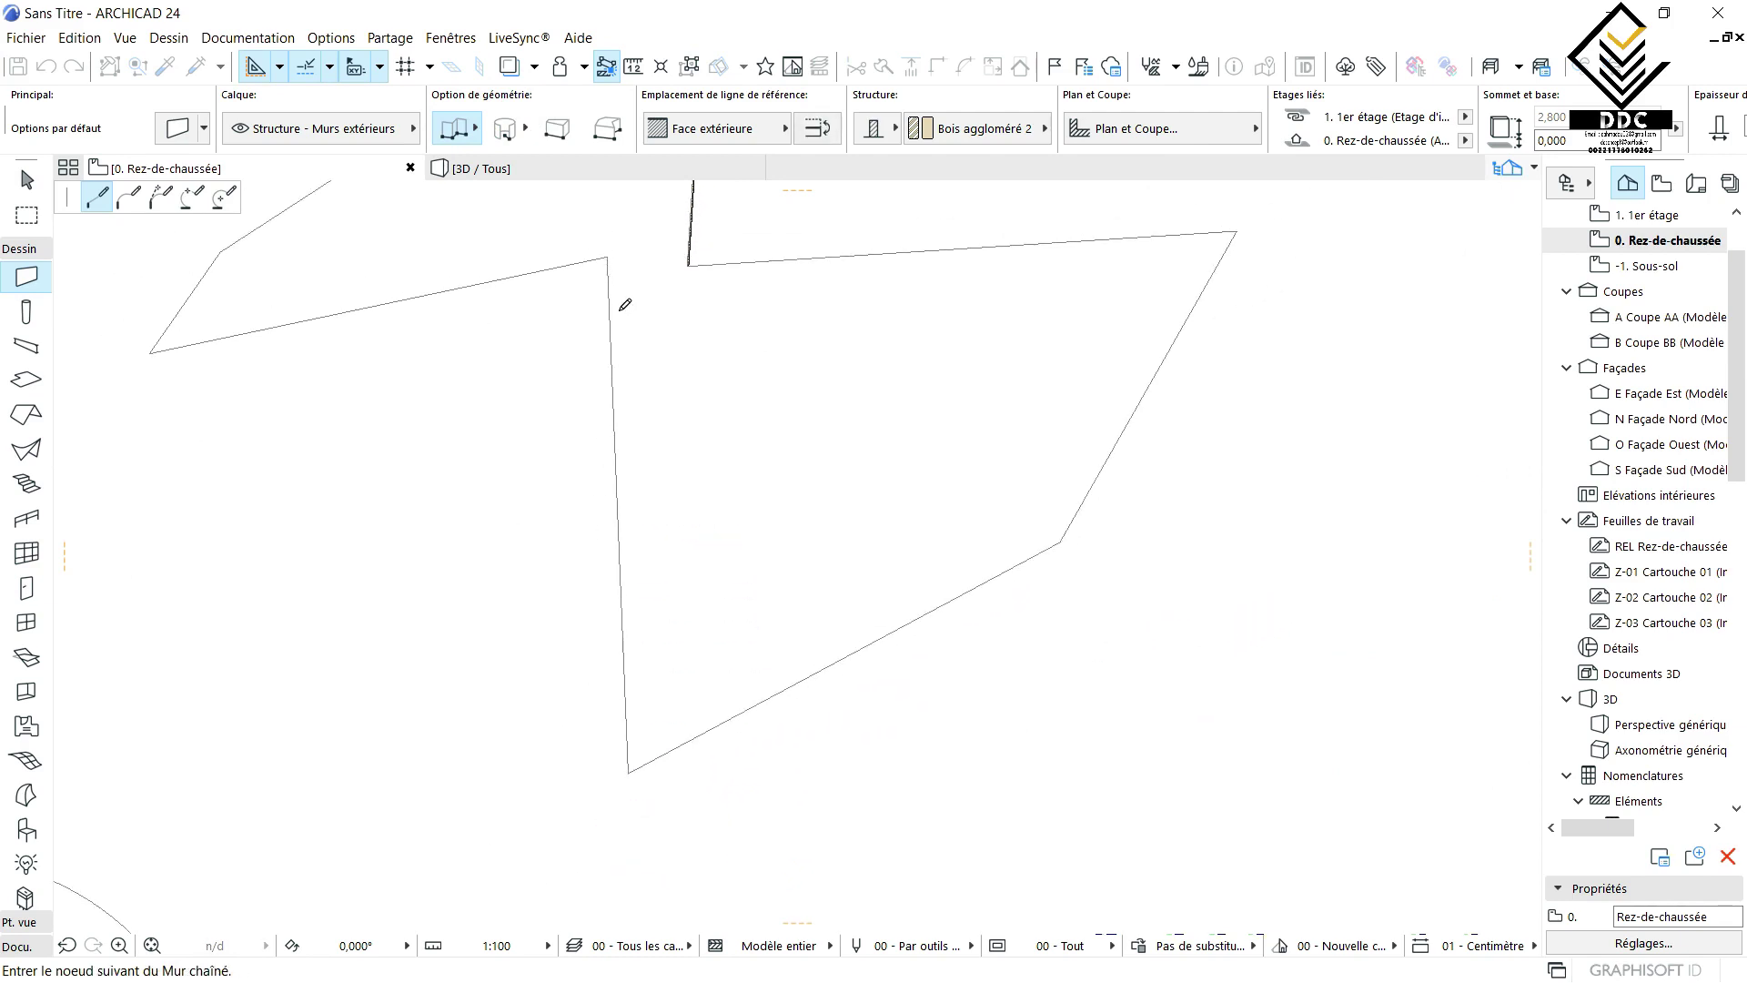
click(607, 257)
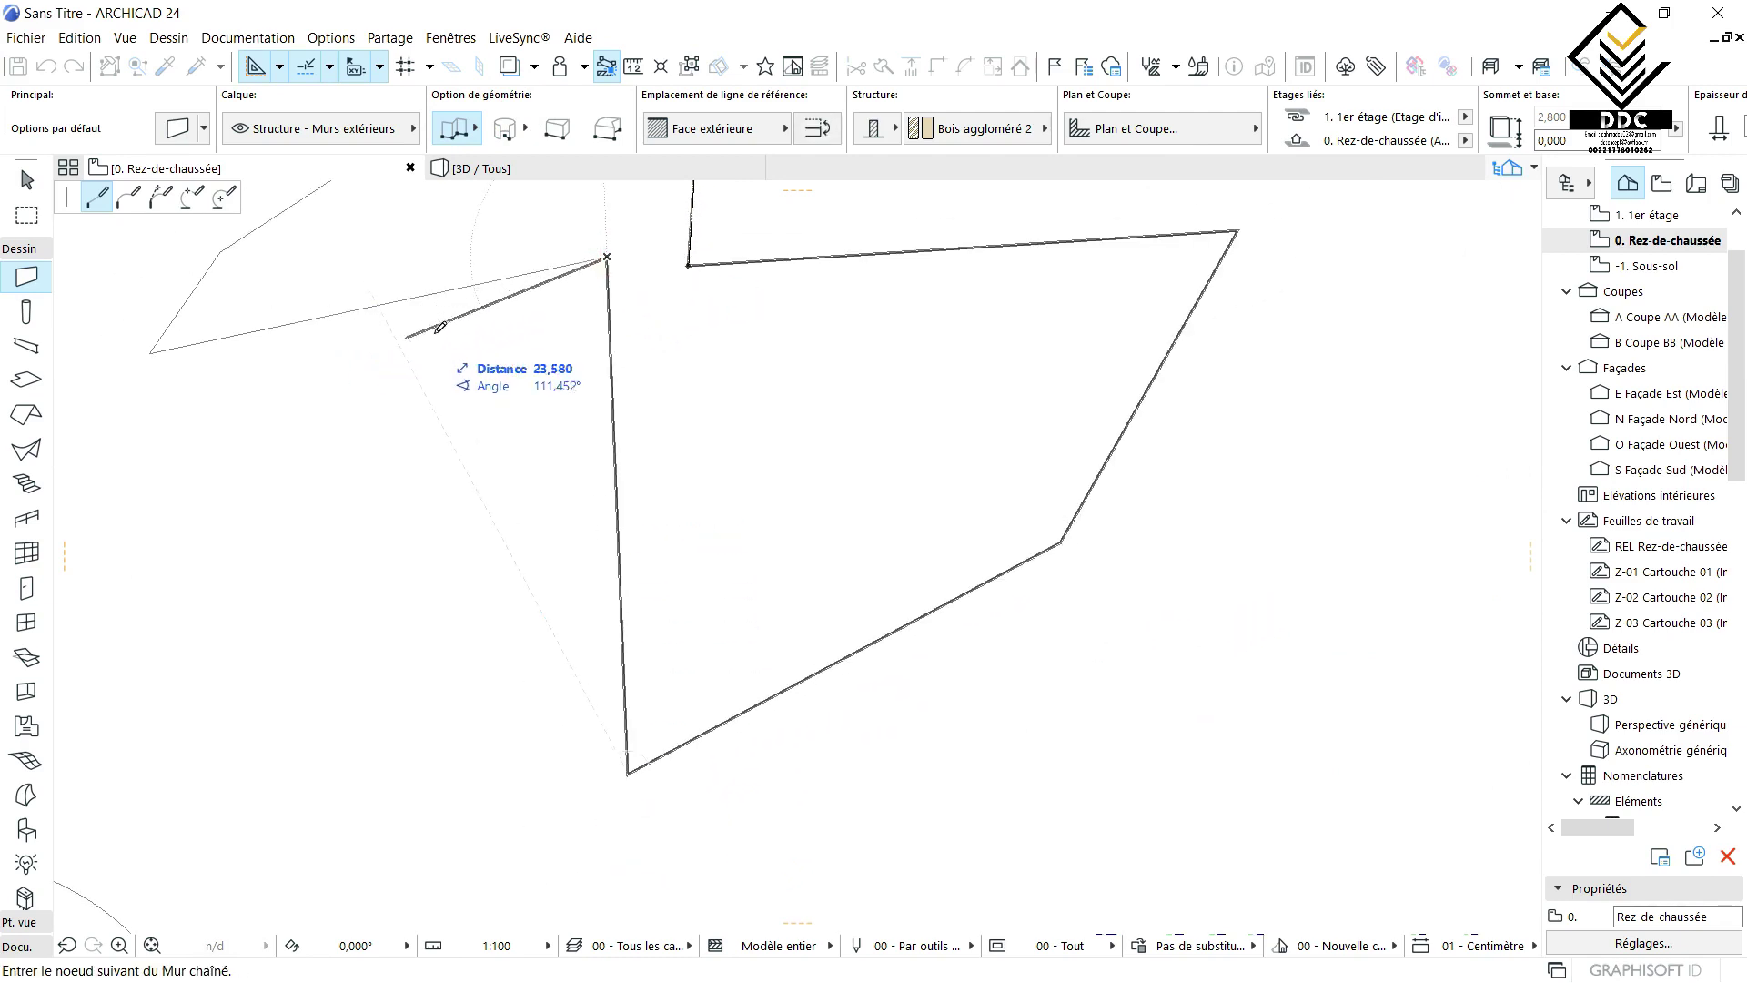
key(Escape)
- Undo the single wall placed on the polyline's short edge
scroll(694, 382, down, 2)
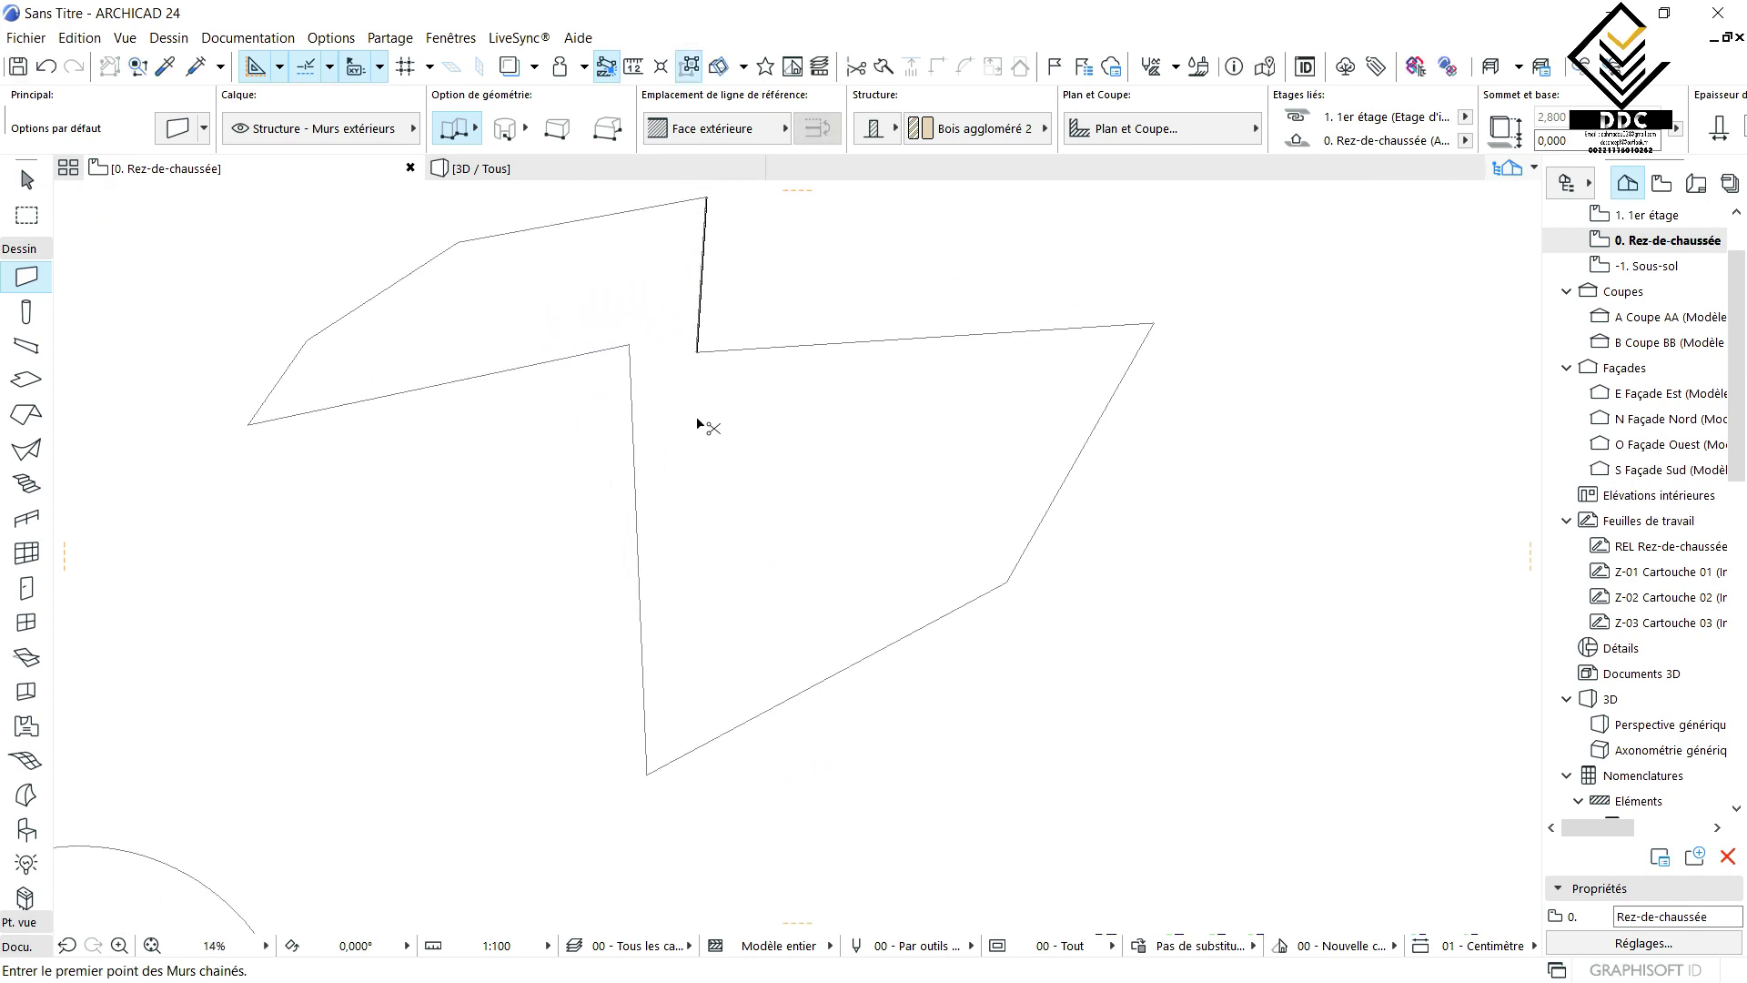
key(ctrl+z)
scroll(688, 491, down, 2)
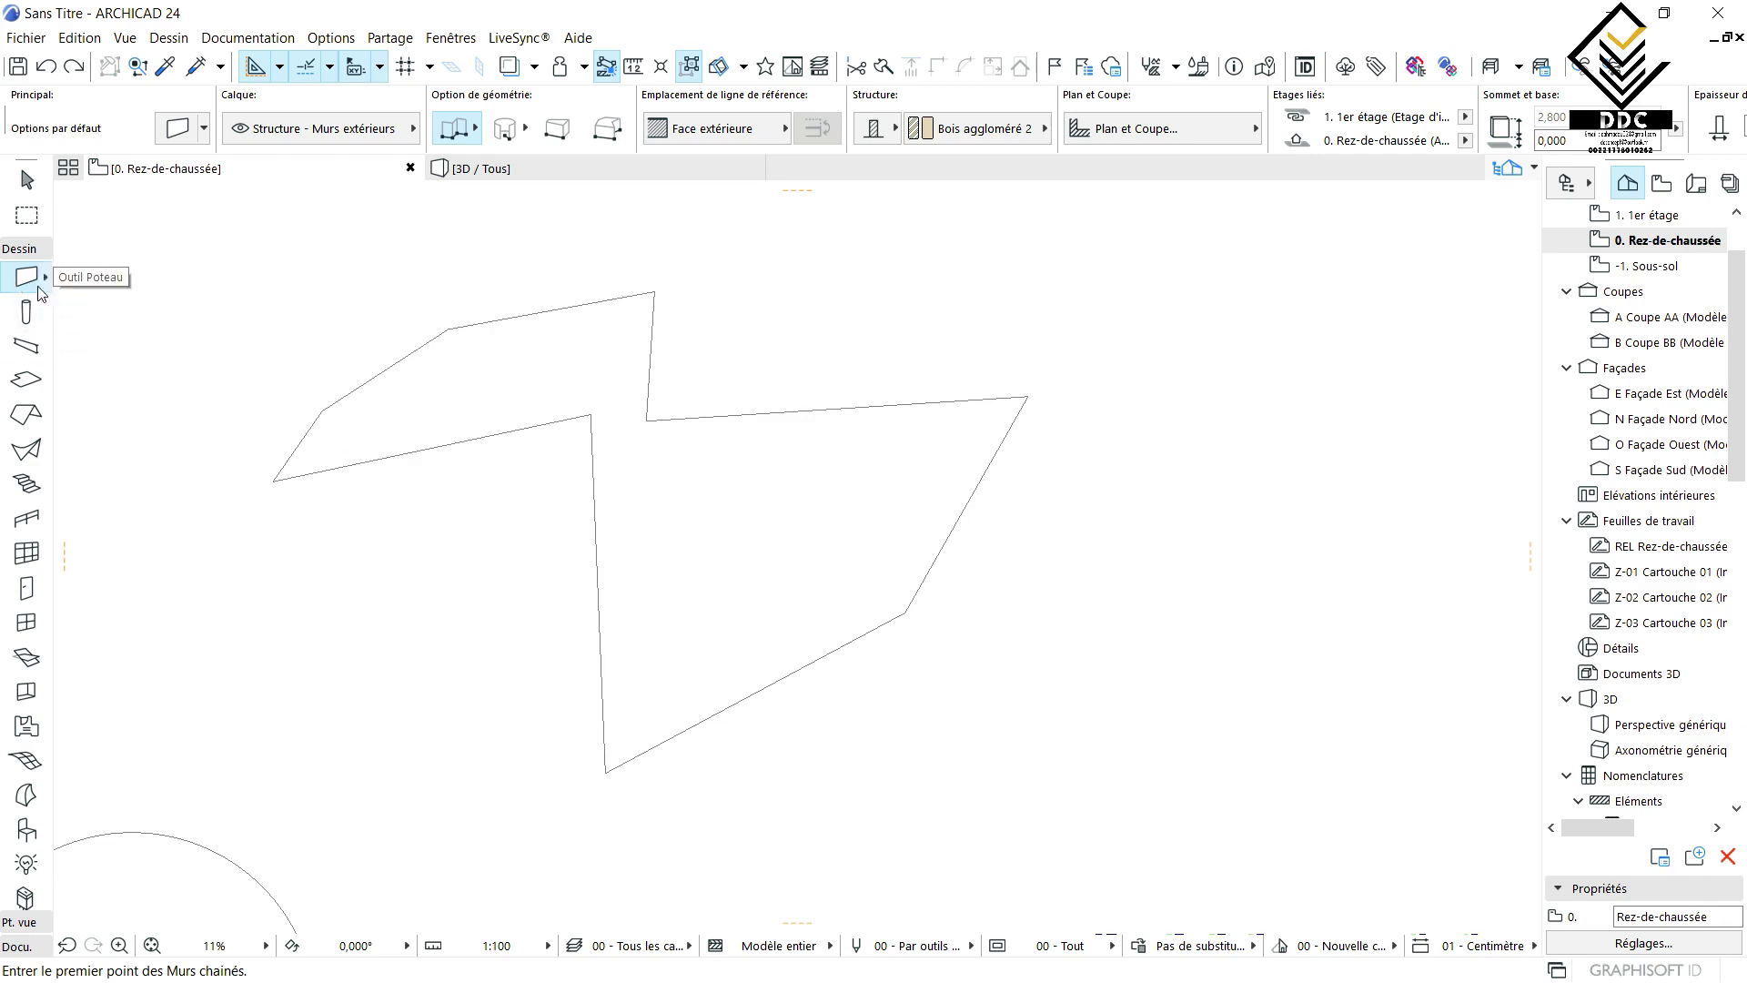
- Generate walls along the entire polyline outline with the Magic Wand and check the wall section up close
key(space)
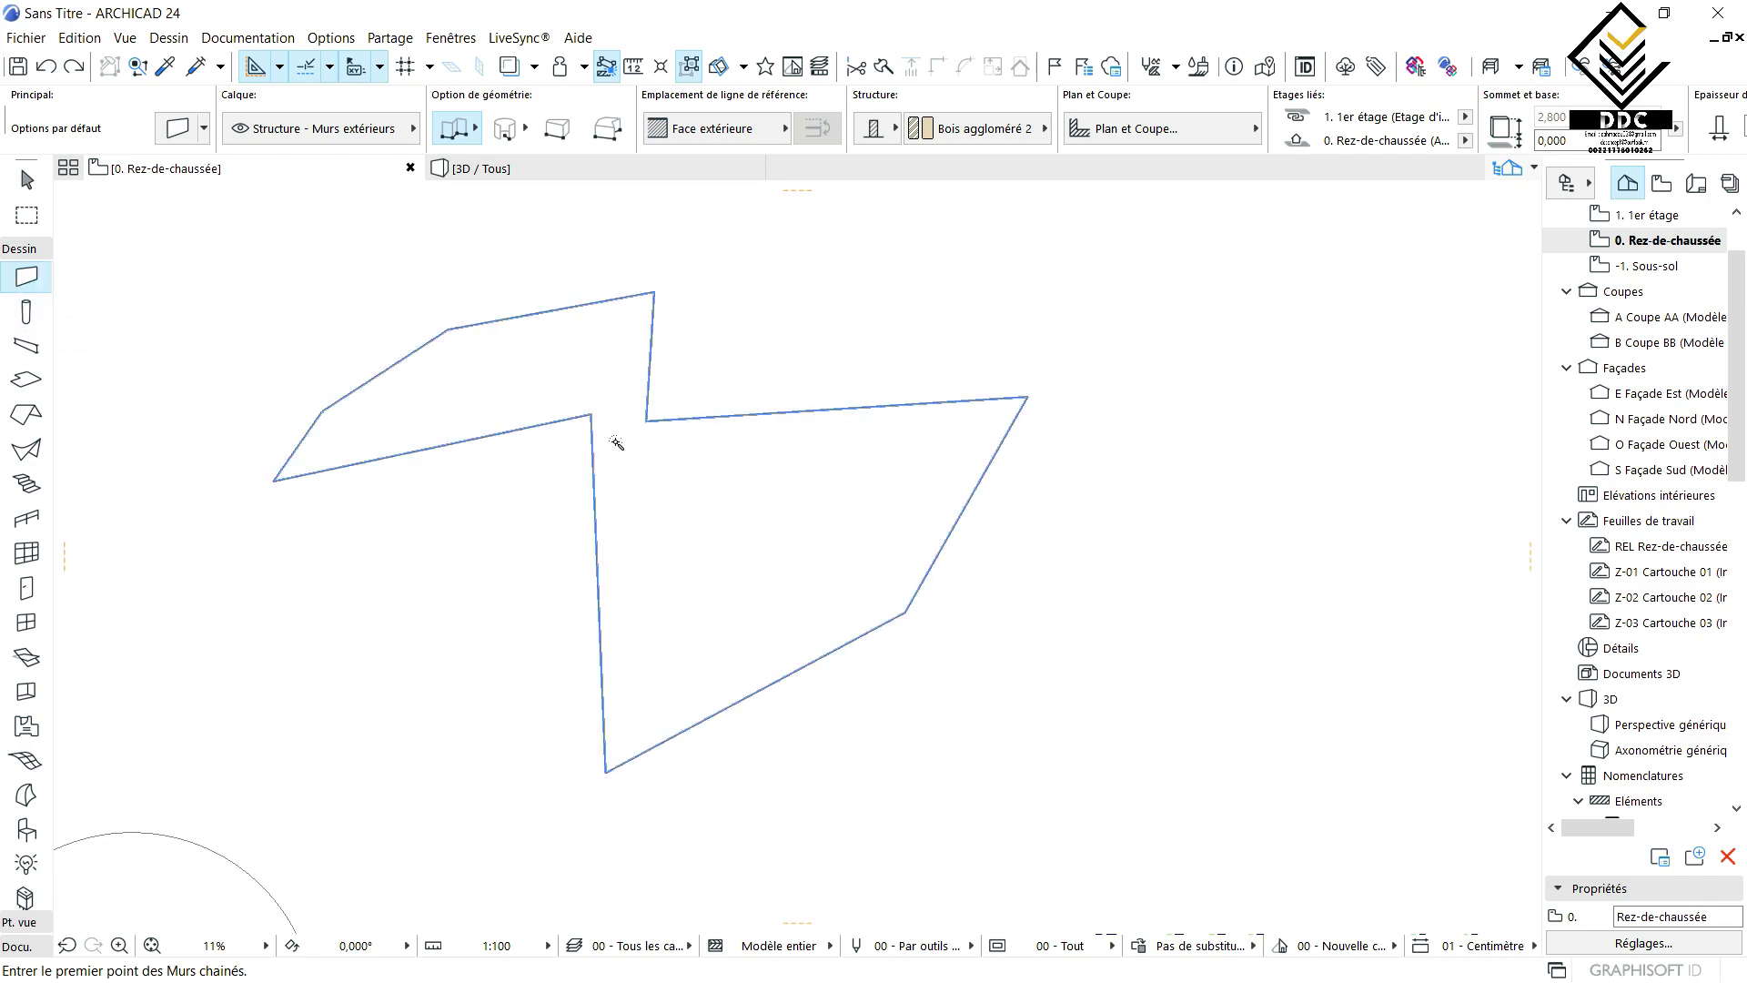
click(616, 443)
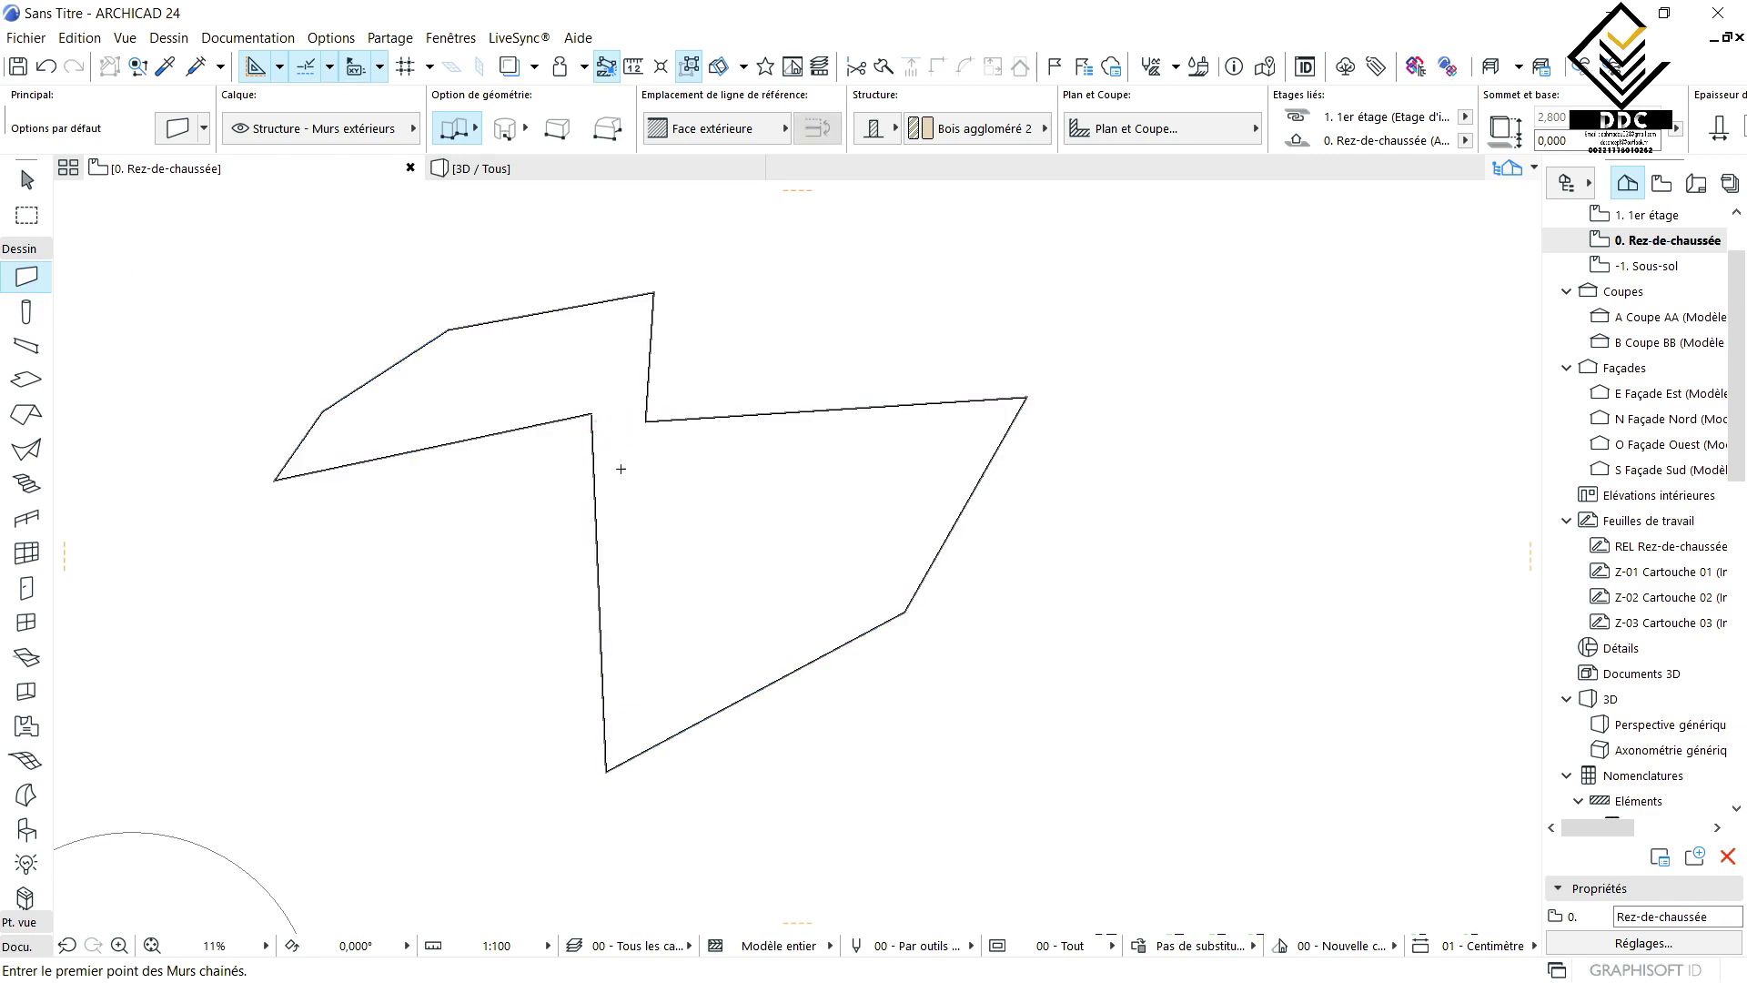
scroll(616, 565, up, 8)
scroll(468, 577, up, 9)
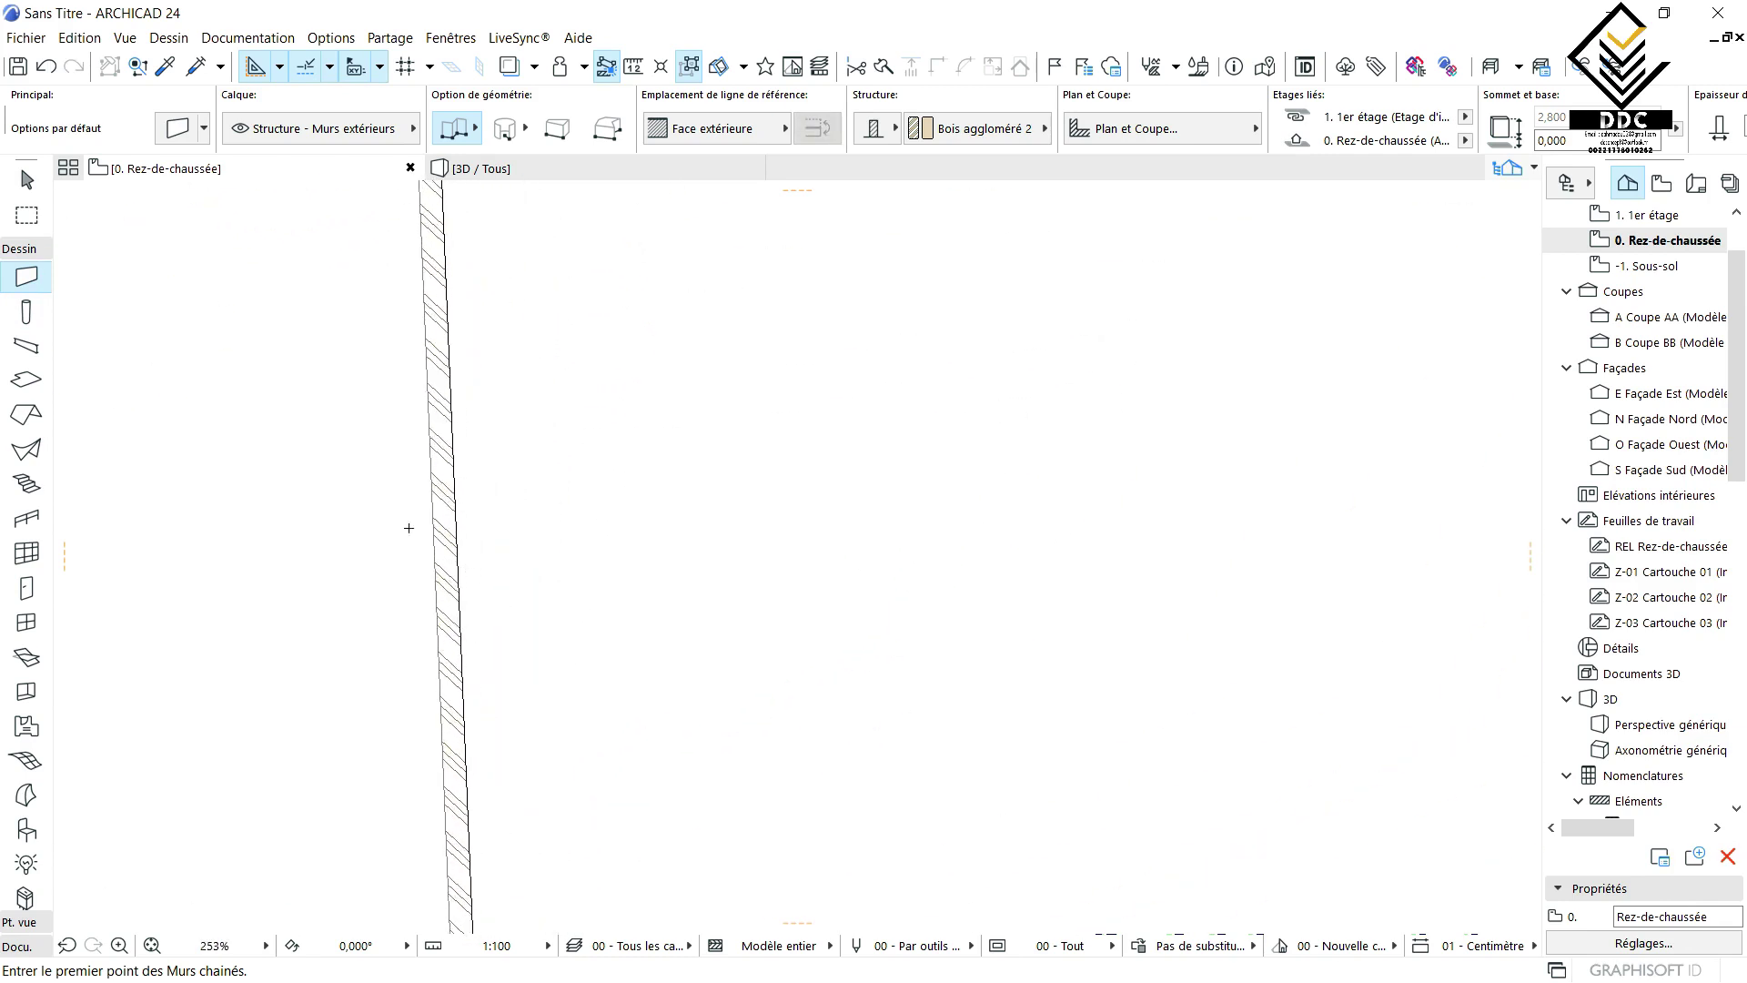
scroll(519, 574, down, 20)
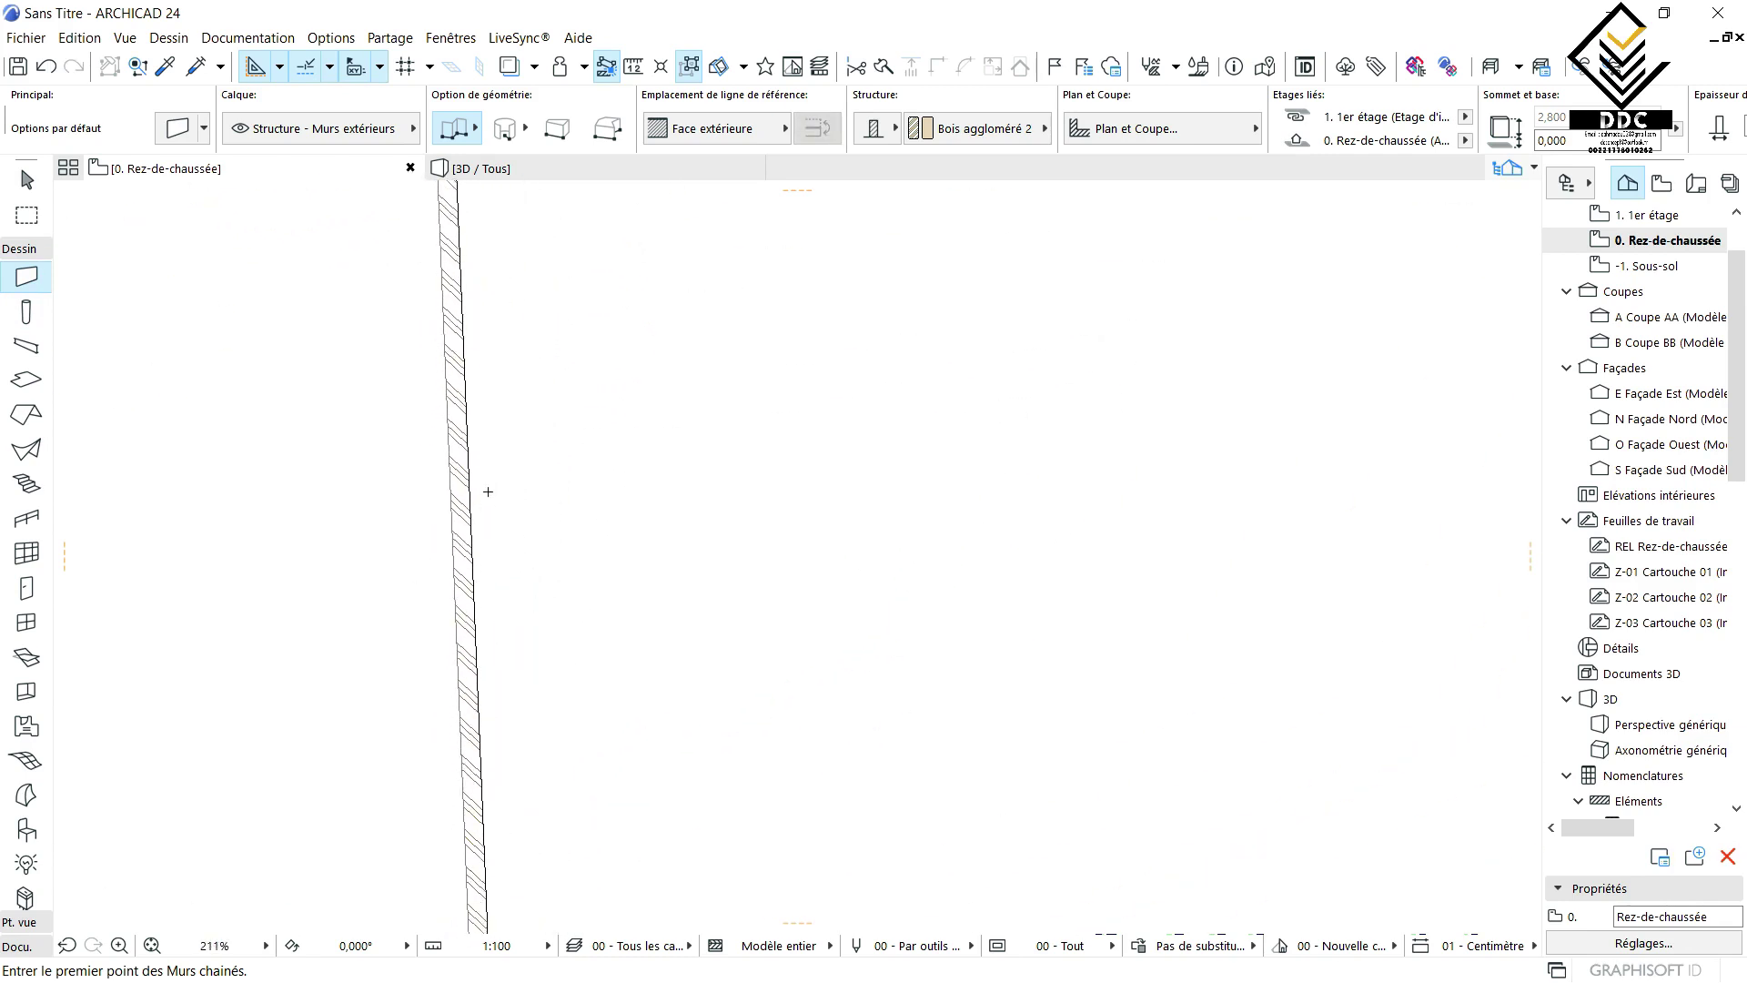
scroll(464, 418, up, 5)
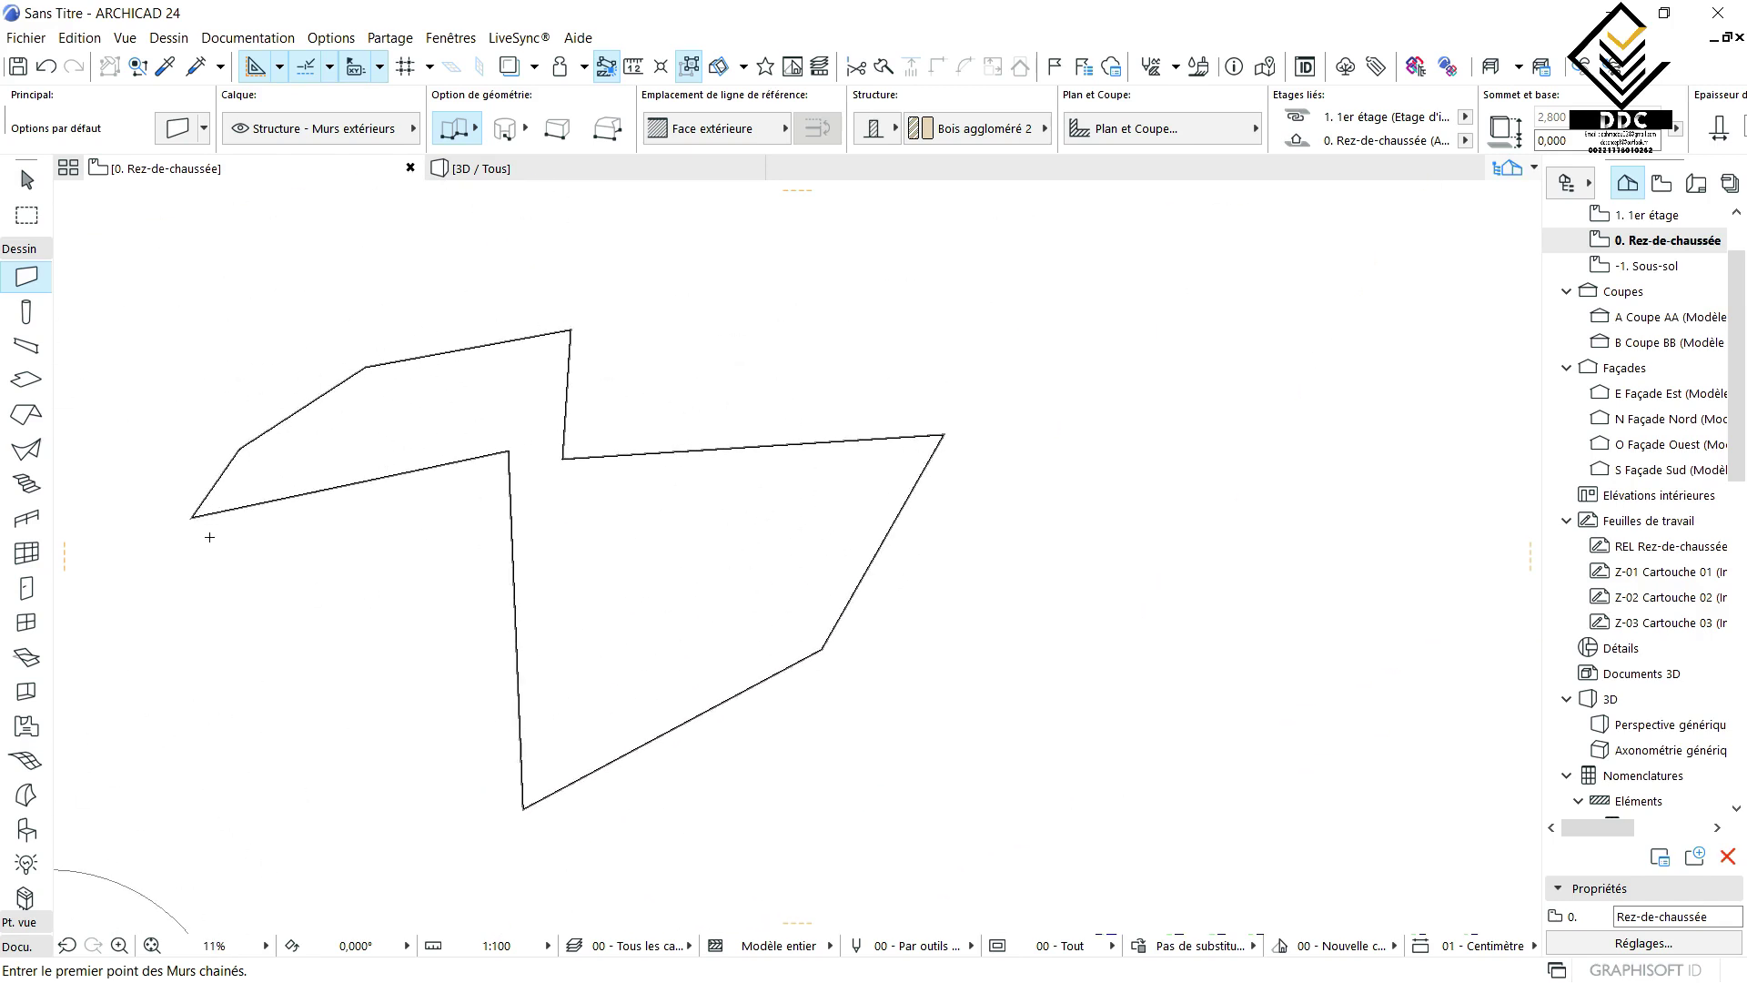
- Generate walls along all four sides of the rectangle with the Magic Wand
scroll(627, 482, down, 4)
middle_drag(486, 648, 733, 397)
scroll(355, 445, up, 4)
middle_drag(564, 377, 440, 511)
scroll(425, 624, down, 2)
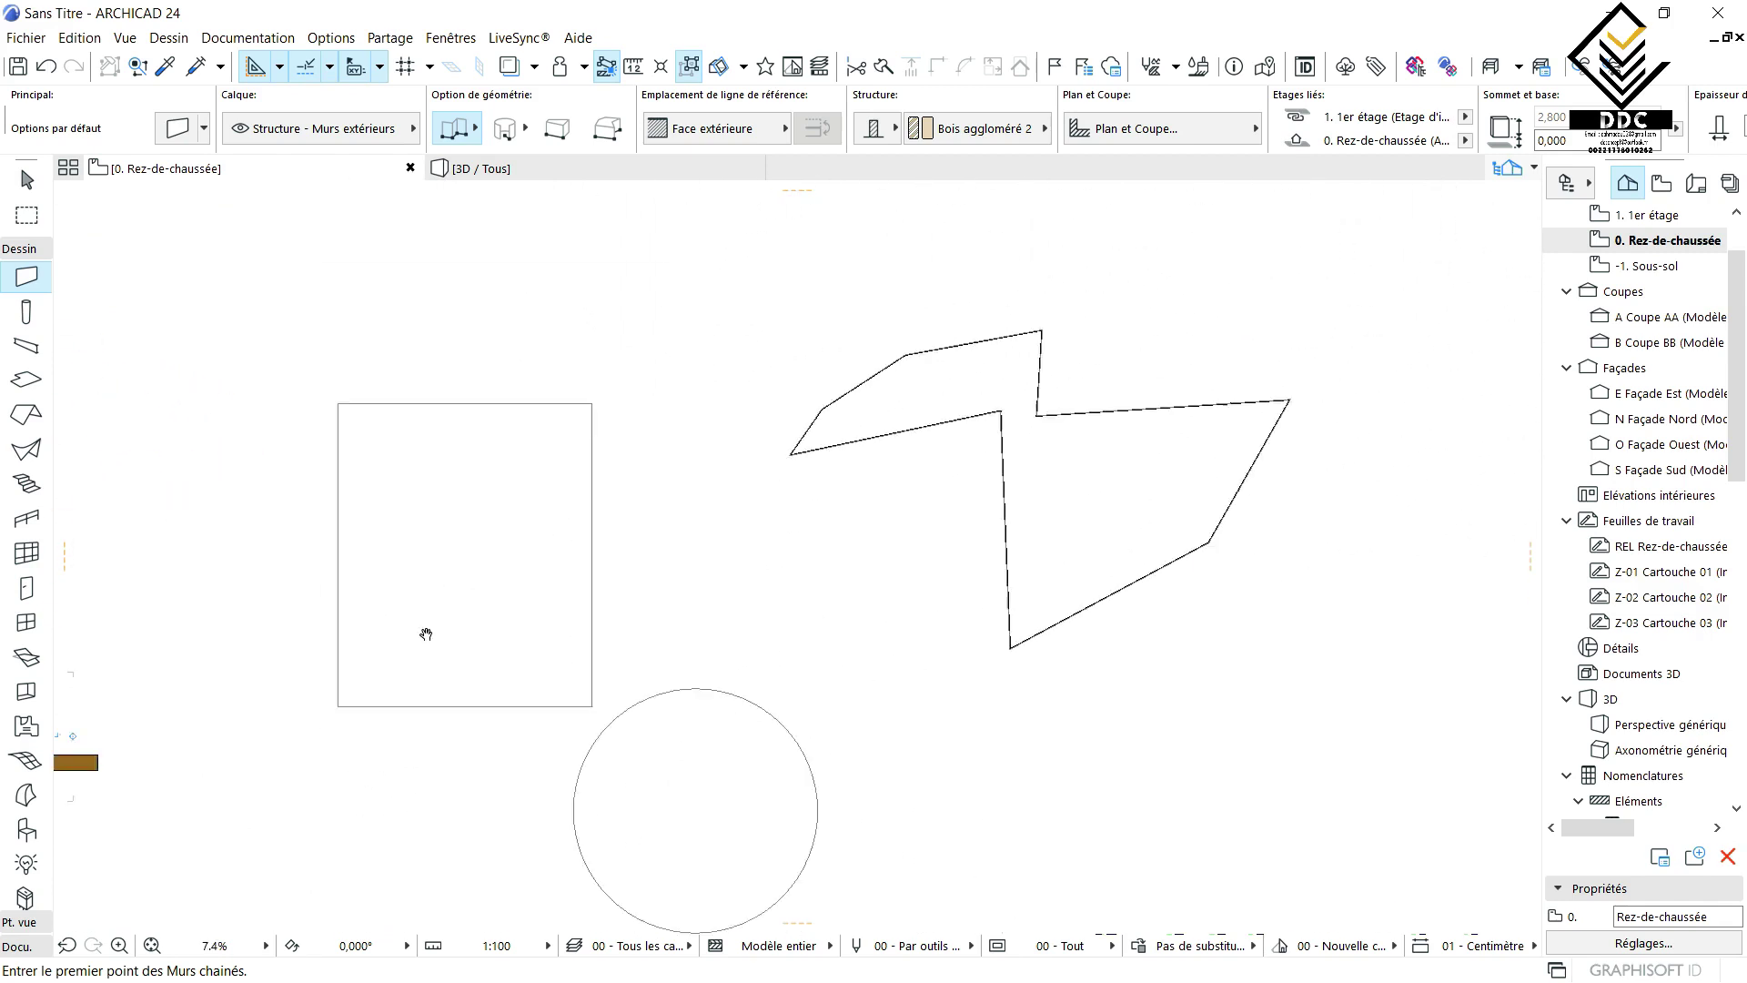
scroll(391, 578, up, 1)
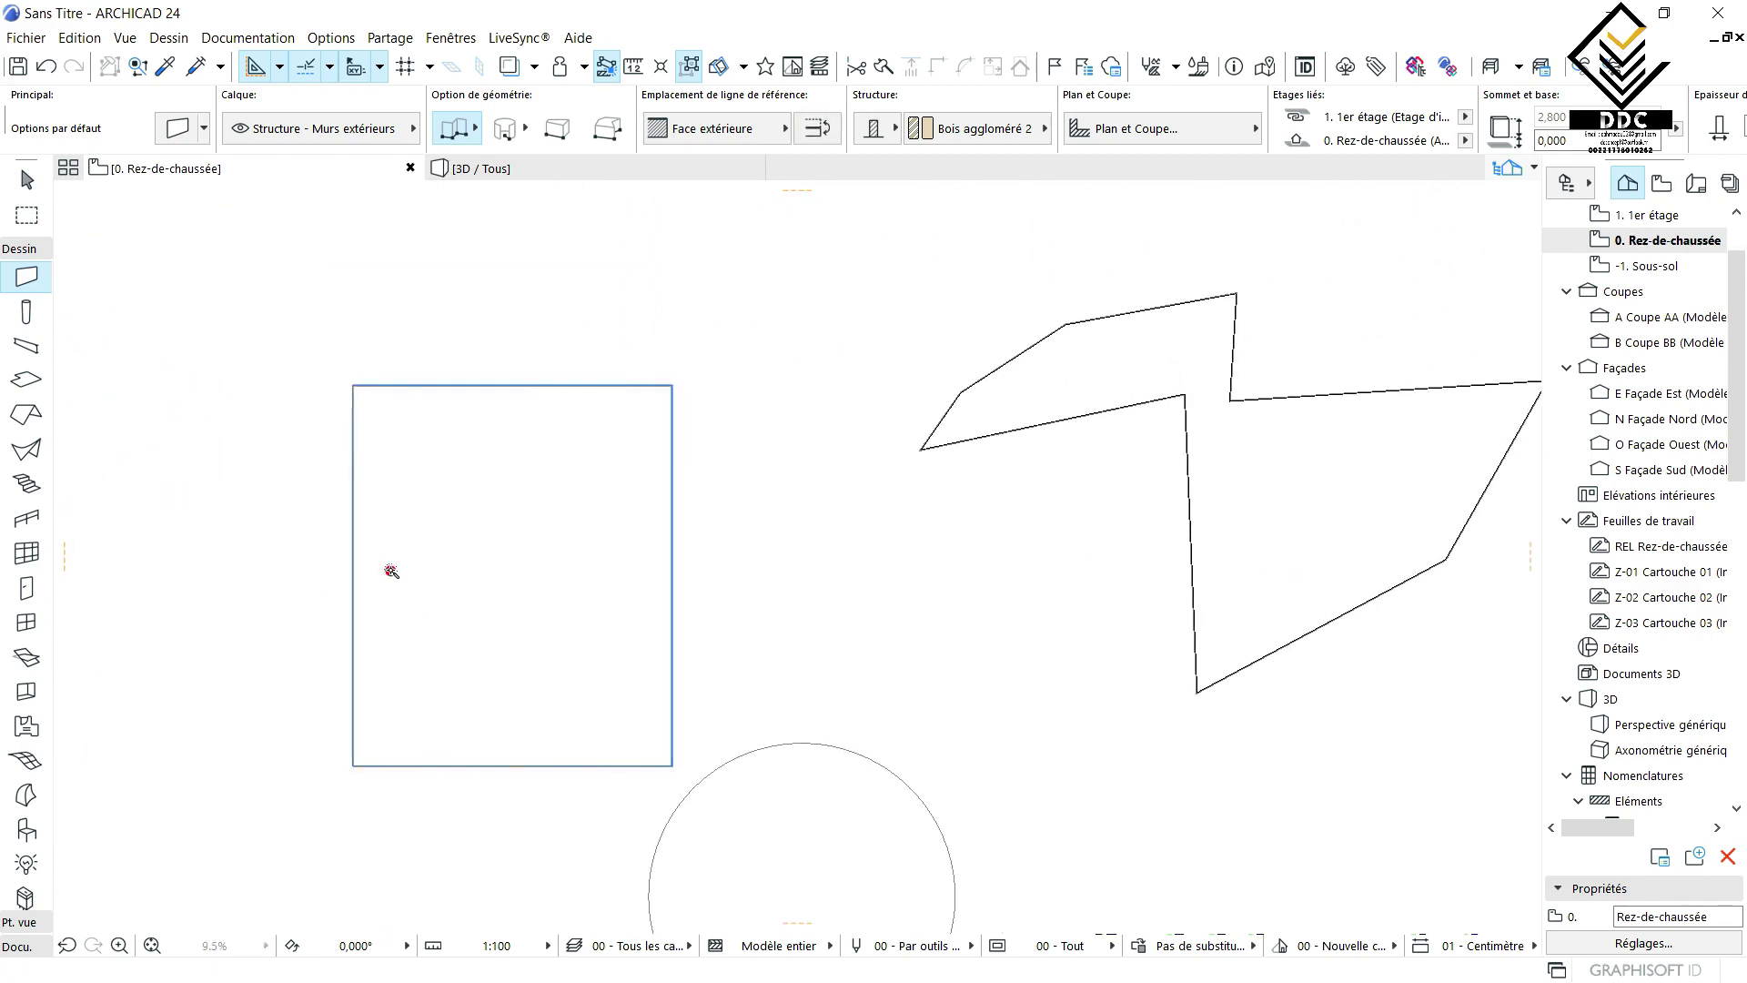
scroll(357, 579, up, 4)
scroll(357, 578, up, 5)
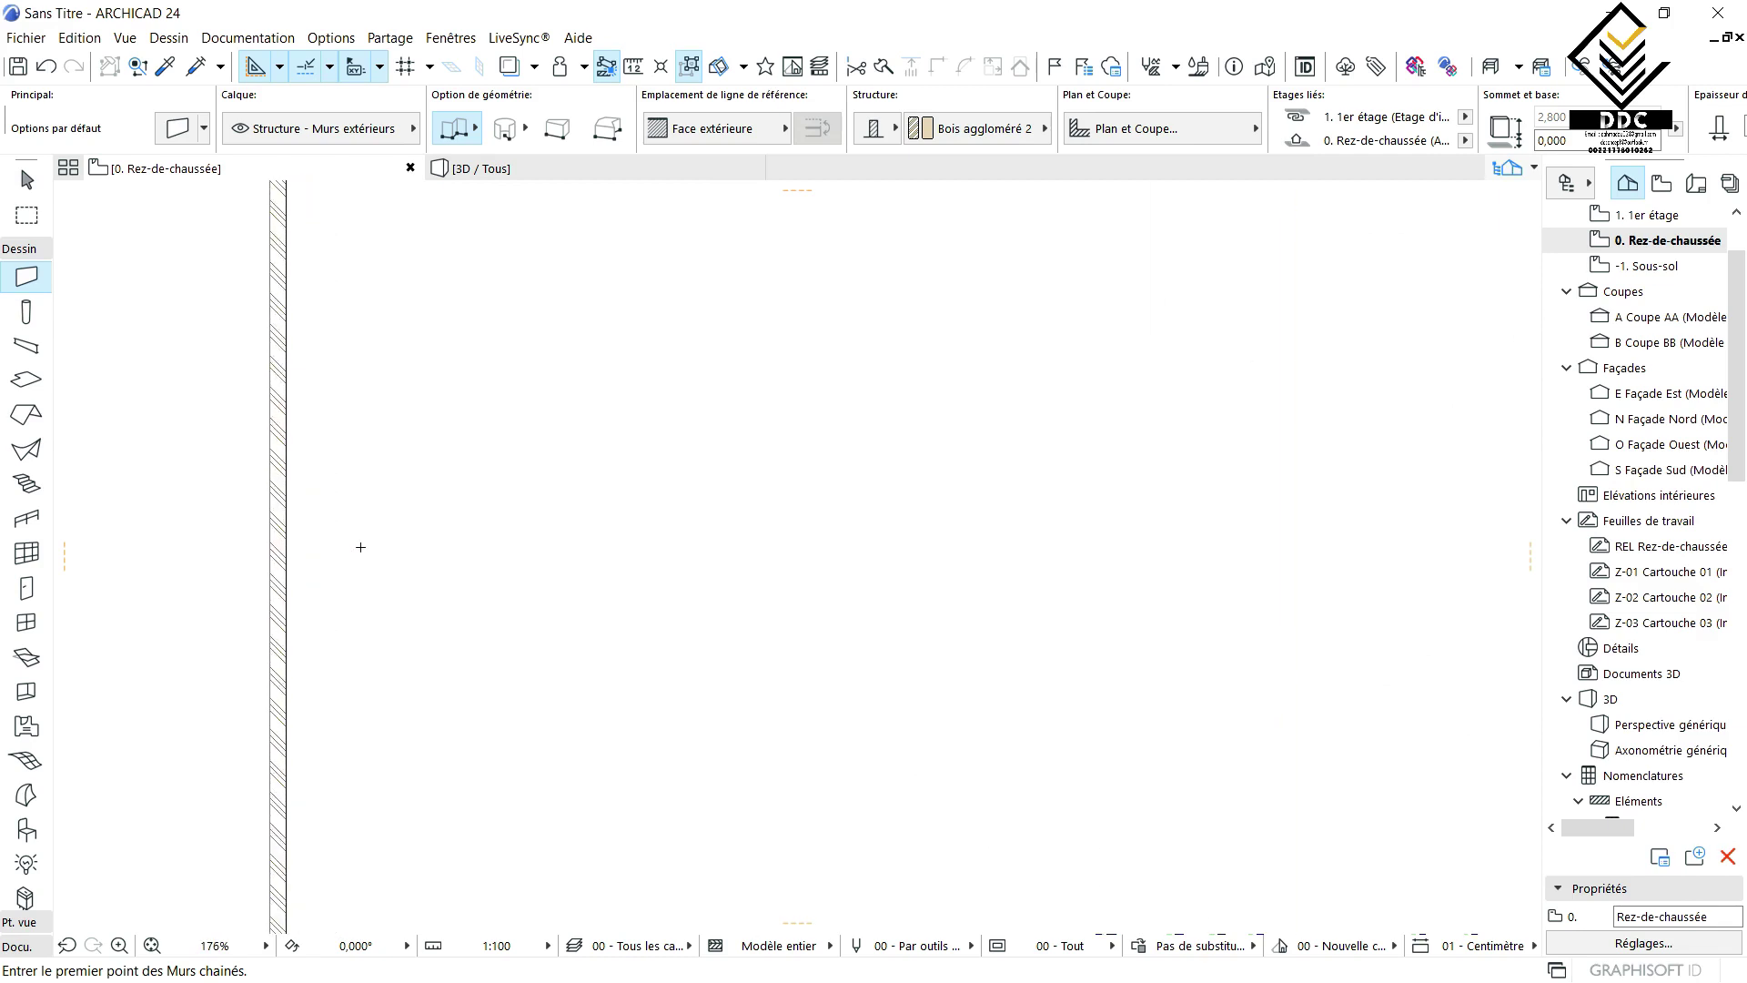
scroll(360, 547, down, 9)
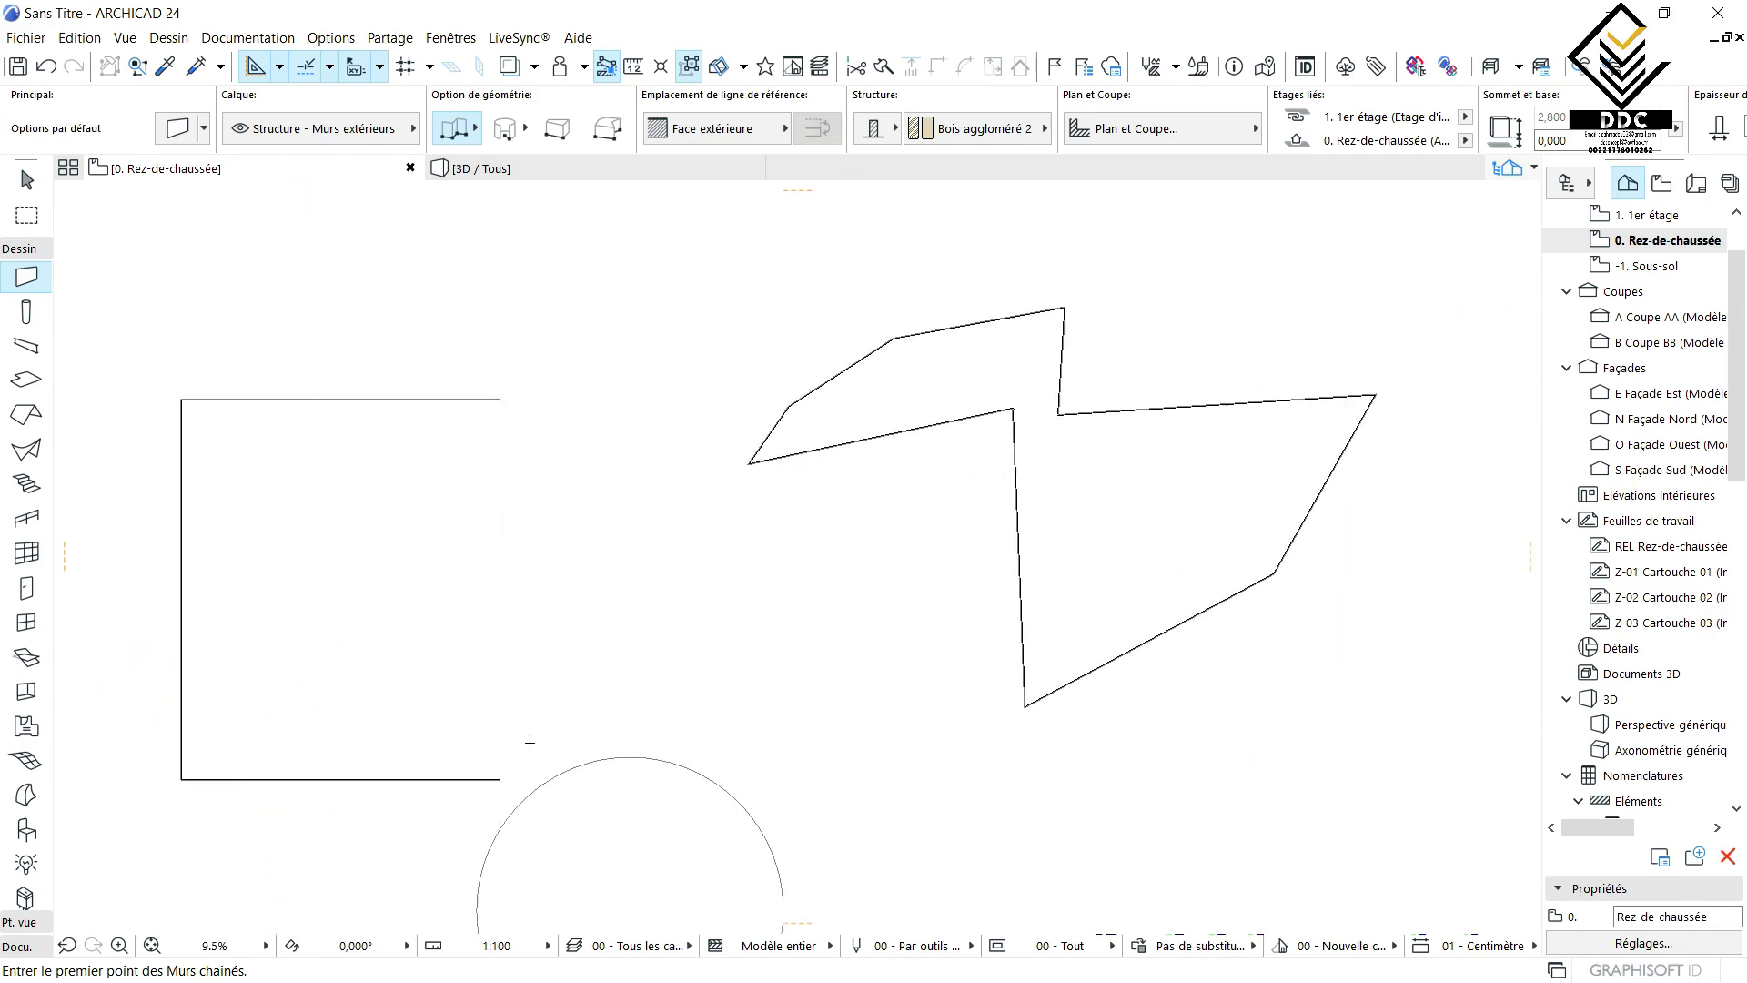
- Generate a circular wall along the circle outline with the Magic Wand
scroll(529, 742, up, 4)
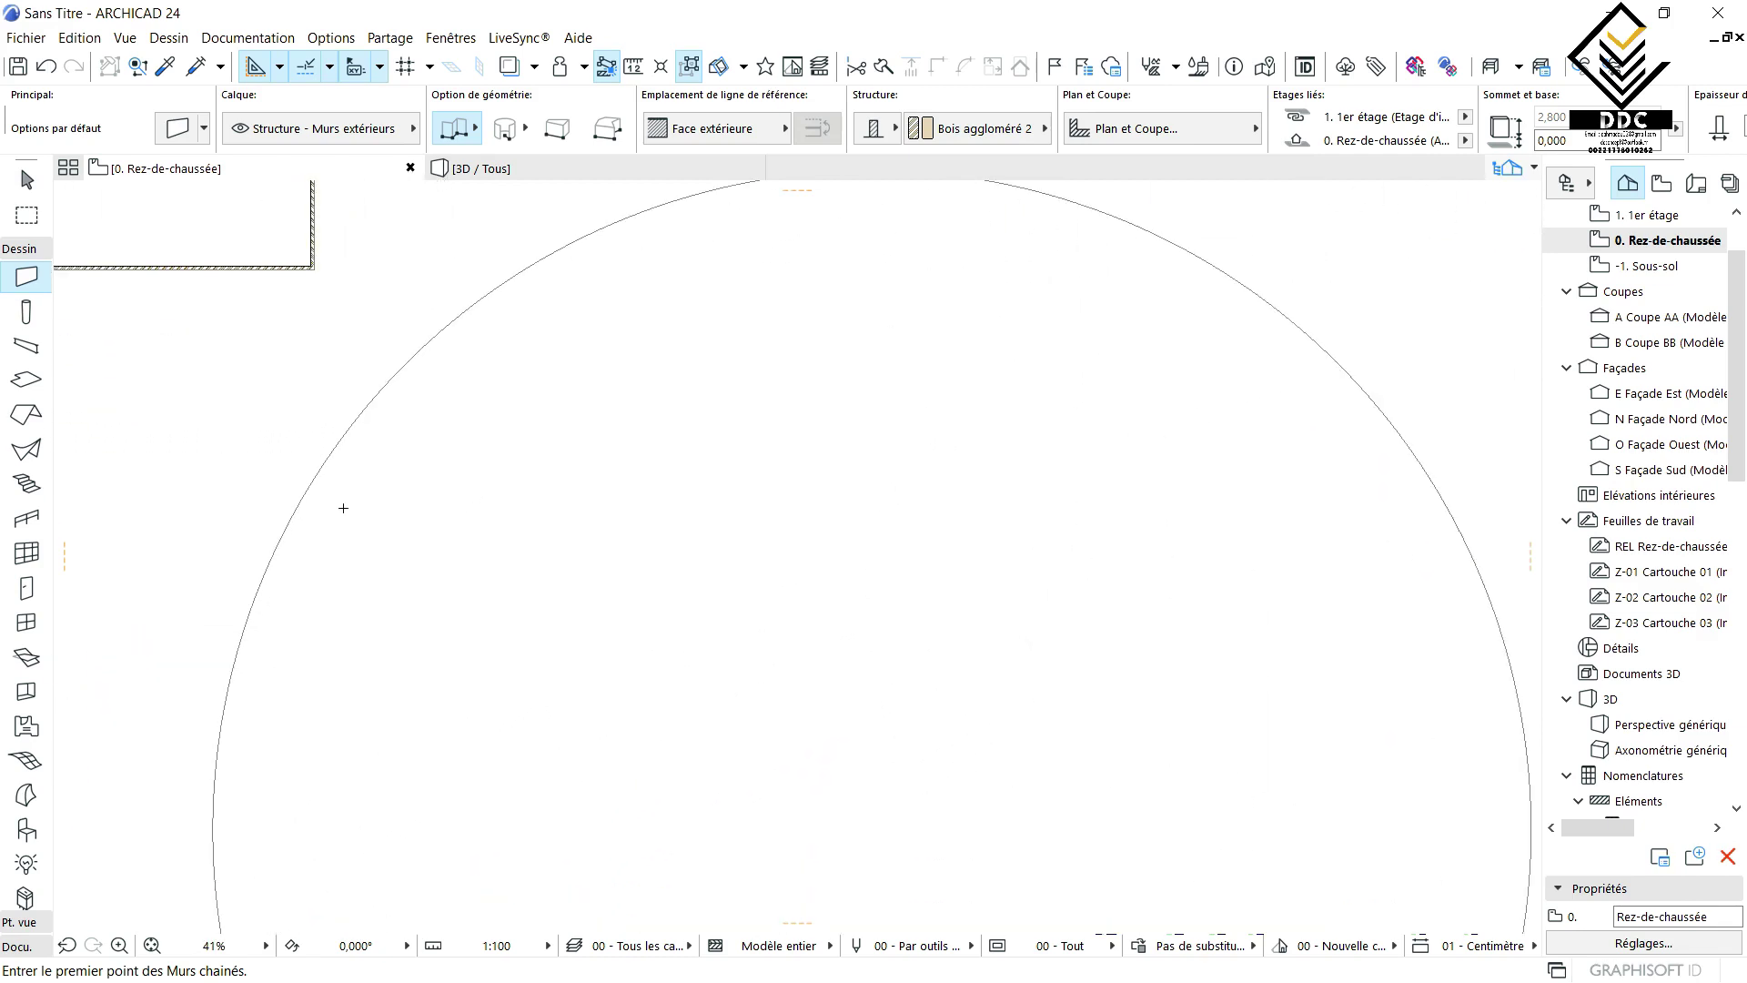
key(space)
scroll(406, 527, down, 4)
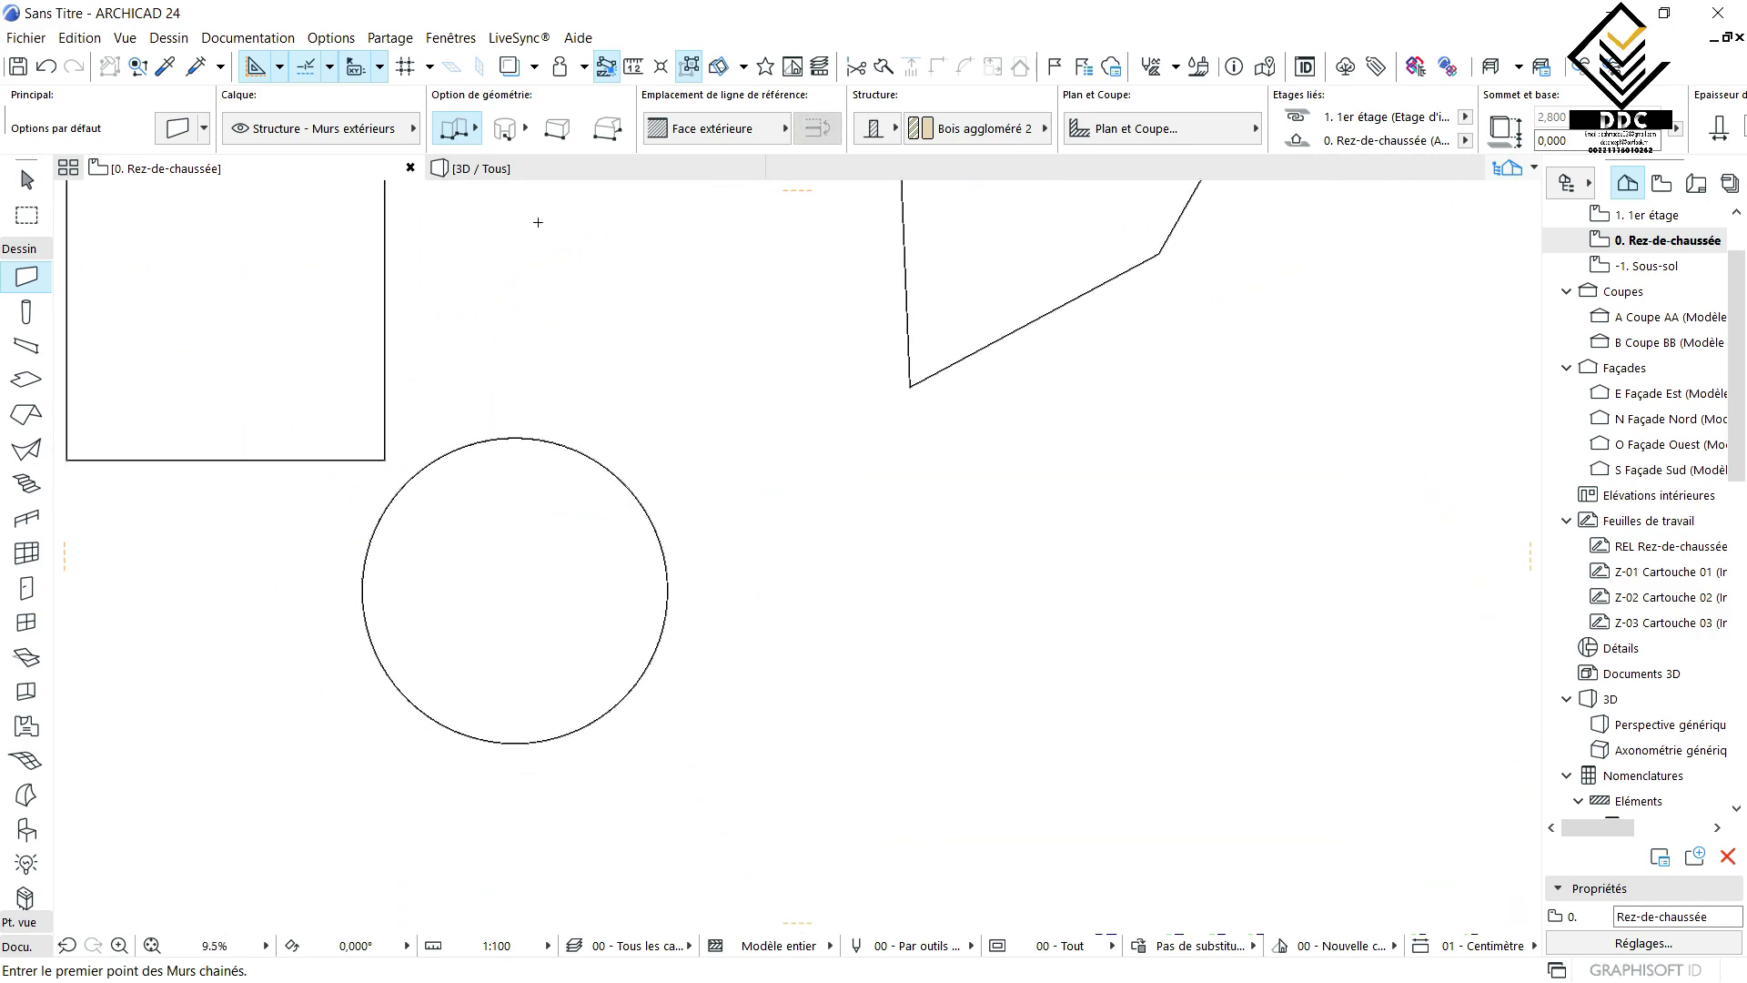
- Examine the walls generated from the polyline, rectangle and circle in 3D, and return to the Rez-de-chaussée floor plan
click(599, 167)
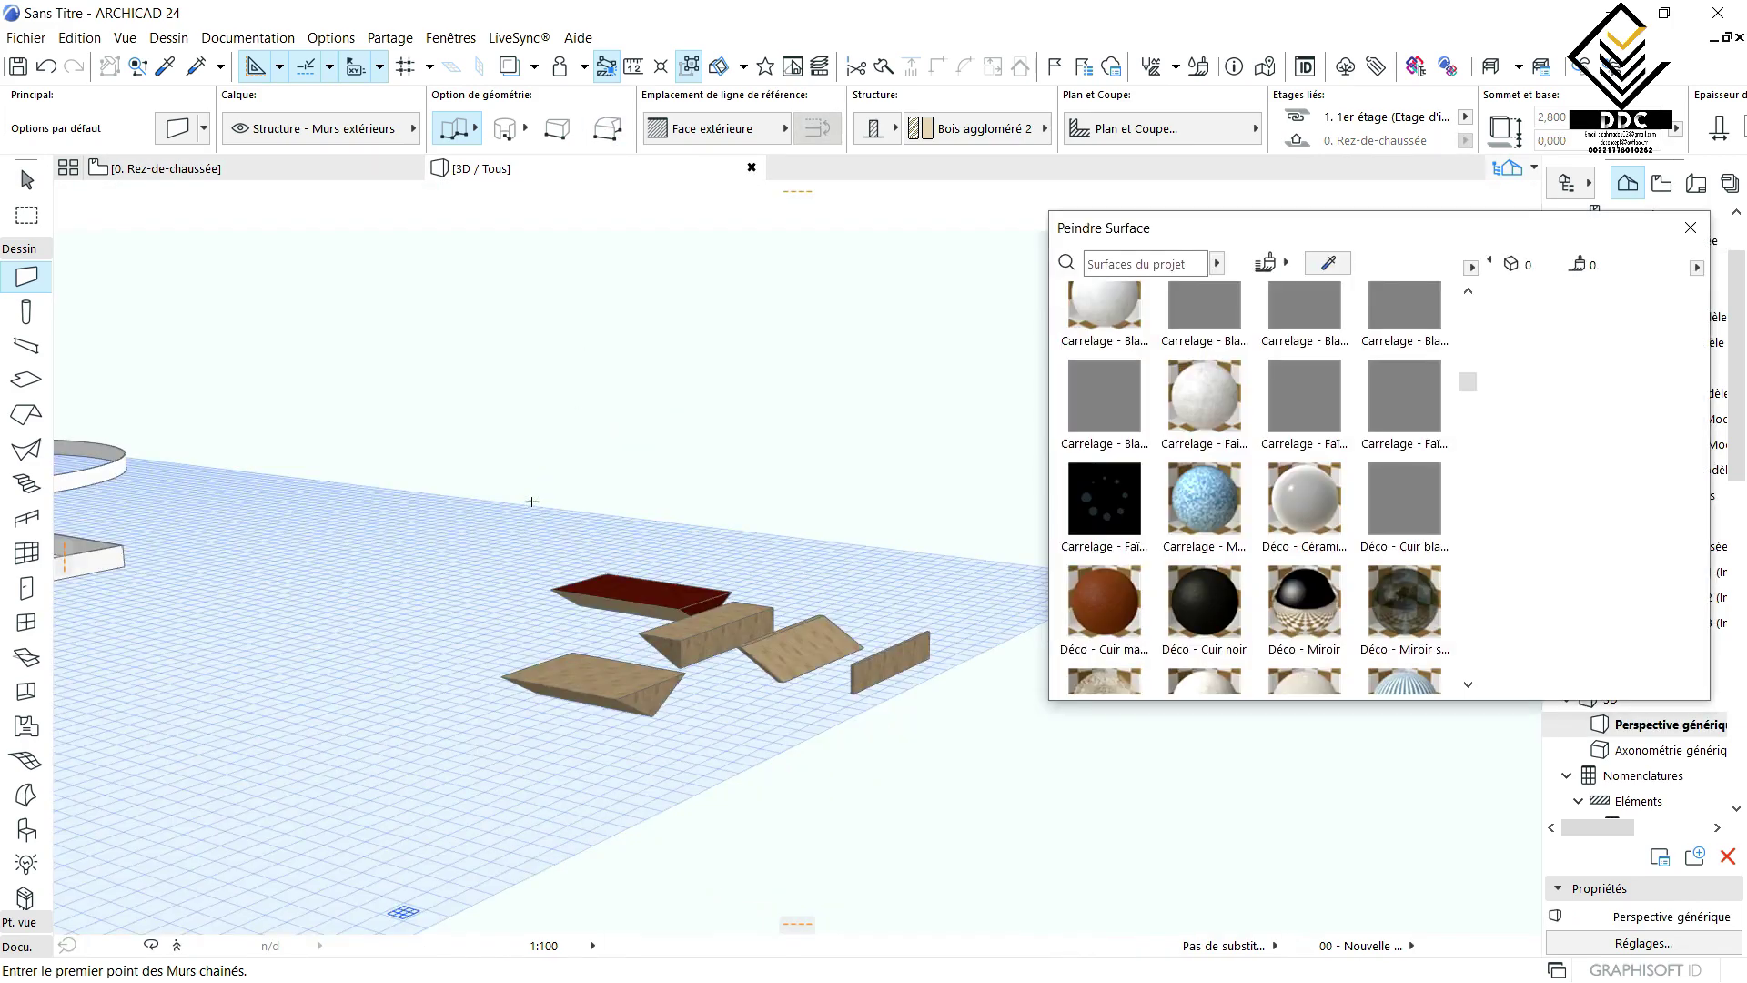
scroll(534, 501, down, 3)
middle_drag(382, 613, 682, 787)
scroll(261, 713, up, 2)
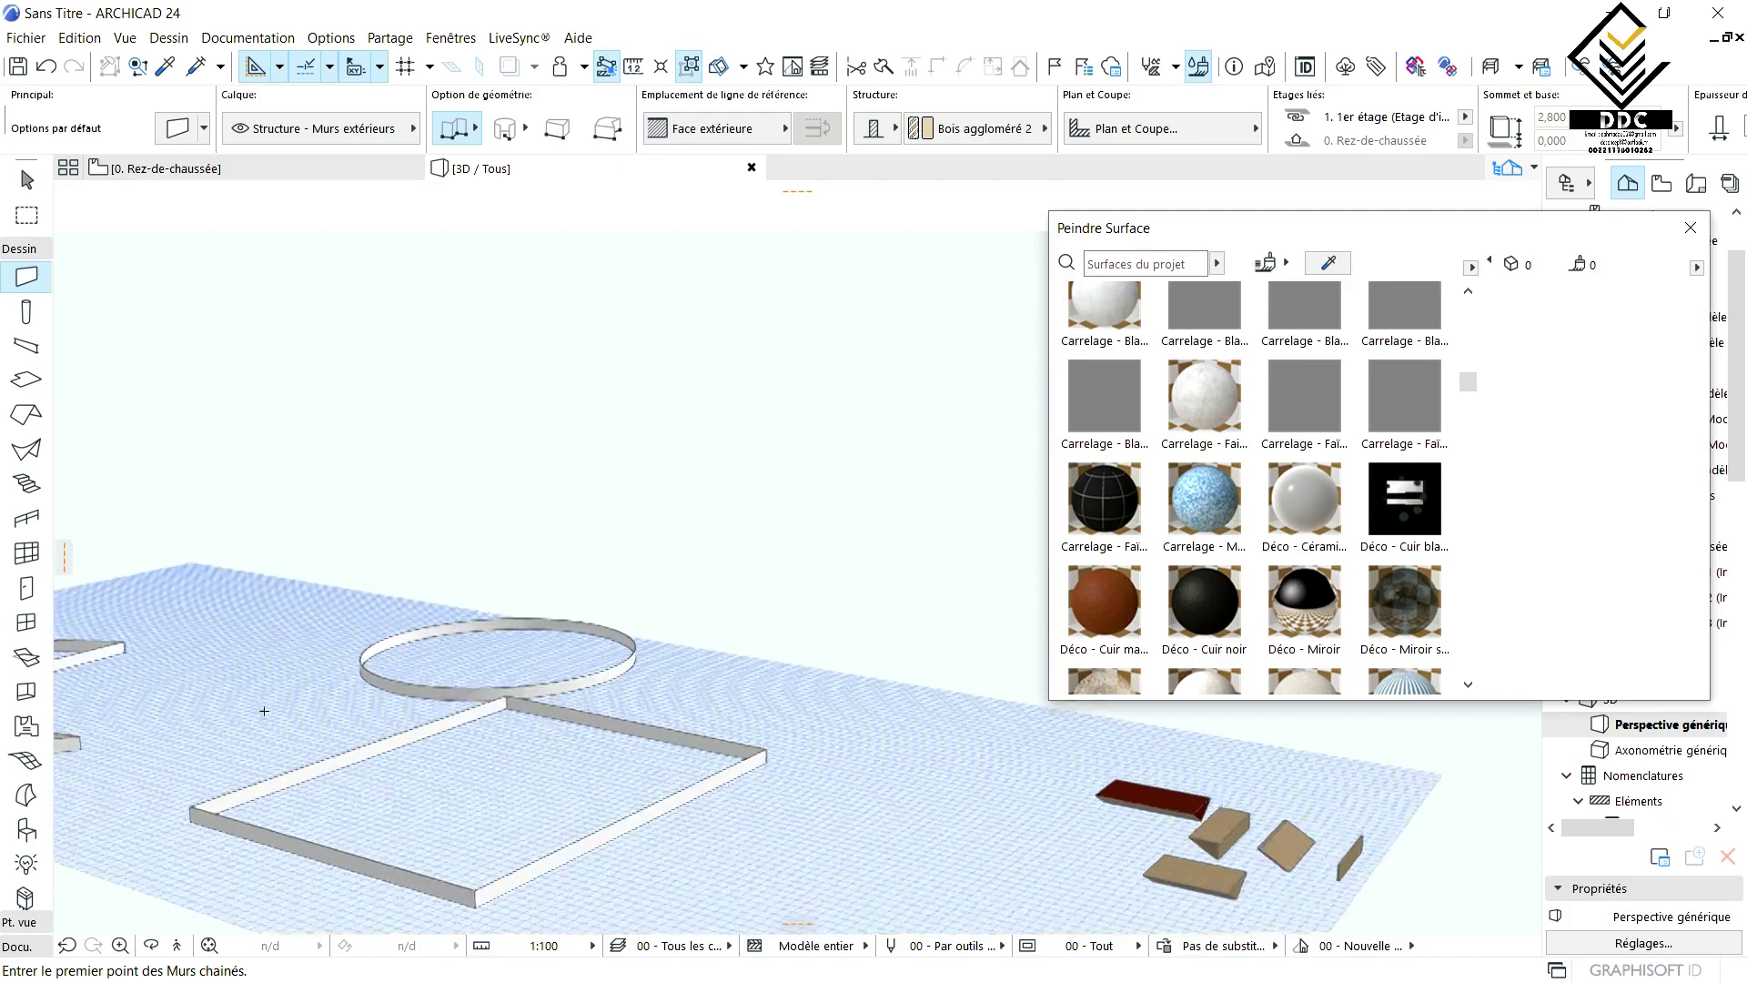
middle_drag(261, 713, 564, 669)
scroll(514, 740, down, 2)
middle_drag(514, 740, 660, 728)
scroll(473, 755, up, 4)
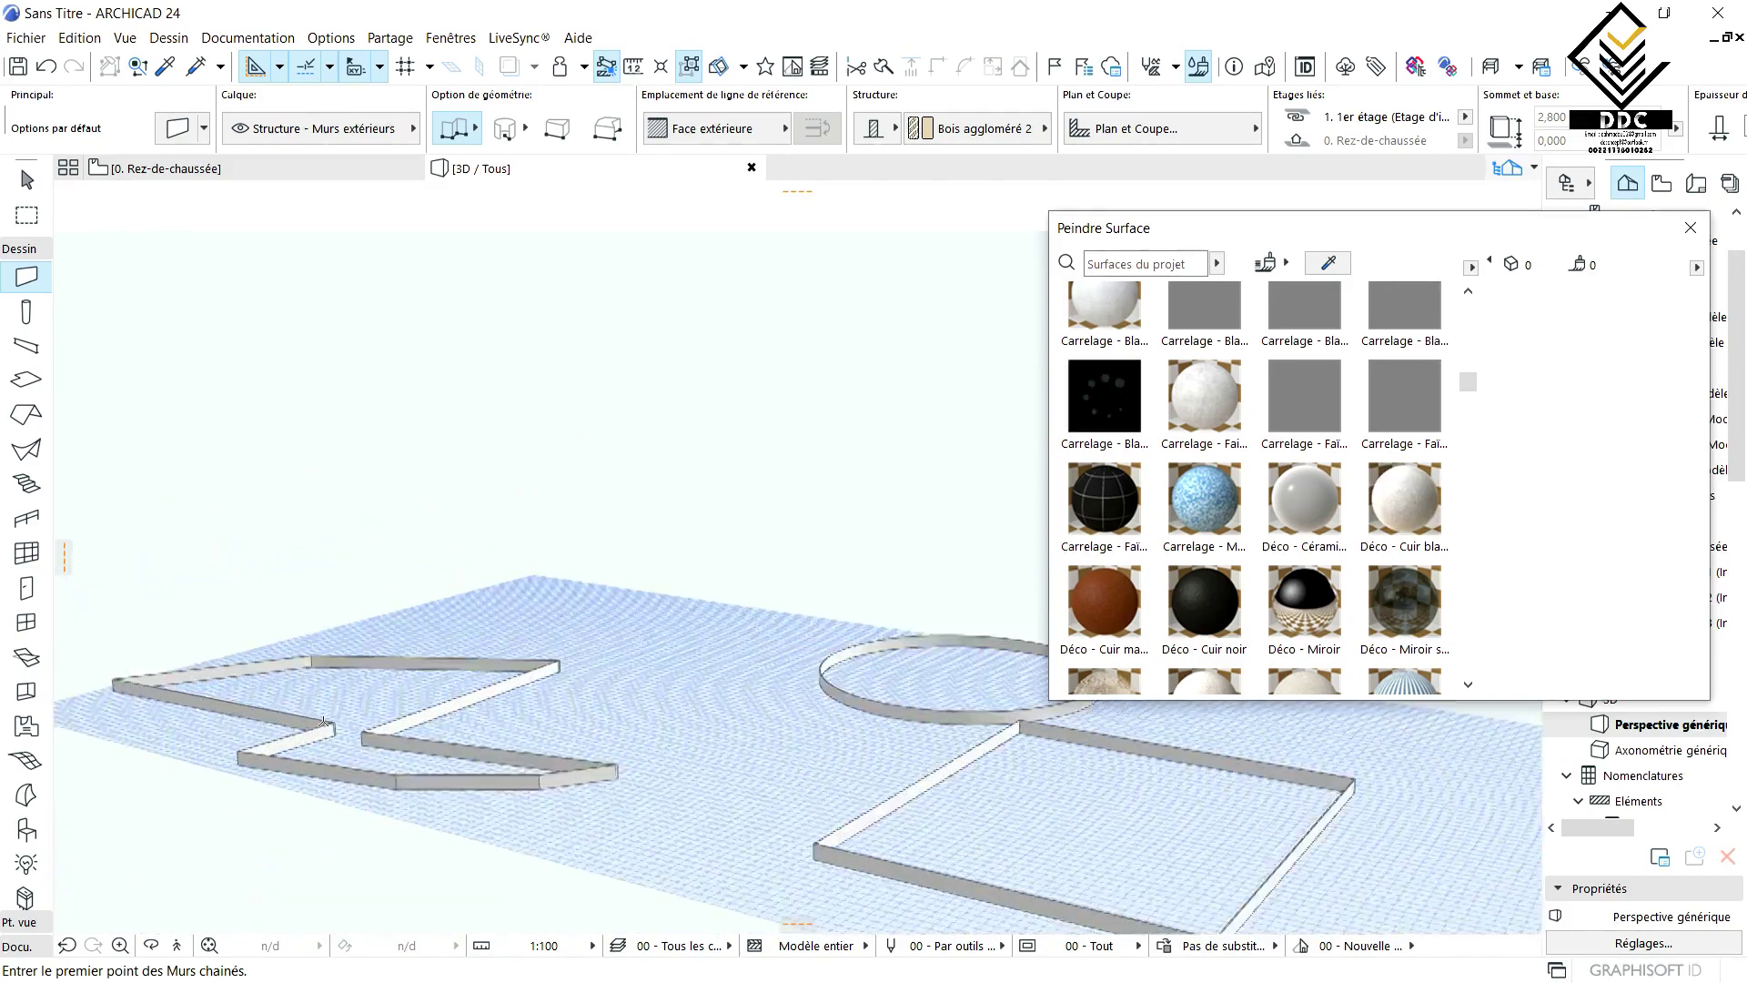
shift+middle_drag(510, 755, 603, 747)
scroll(242, 620, down, 4)
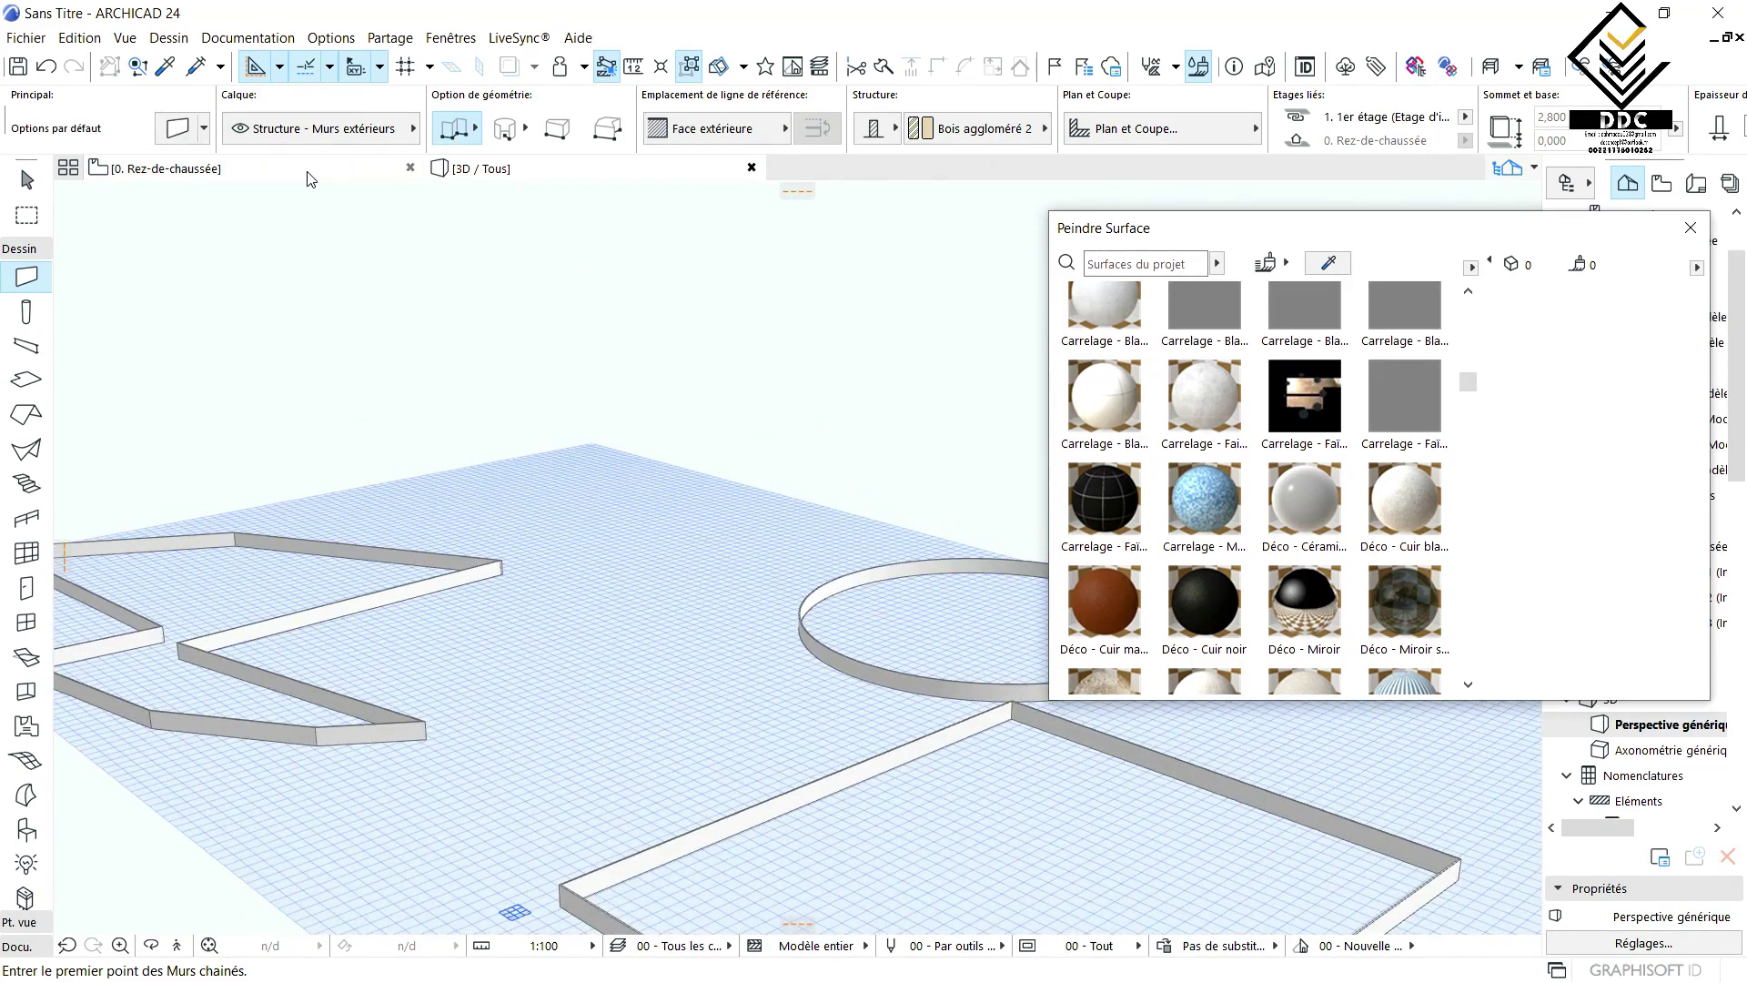
click(305, 170)
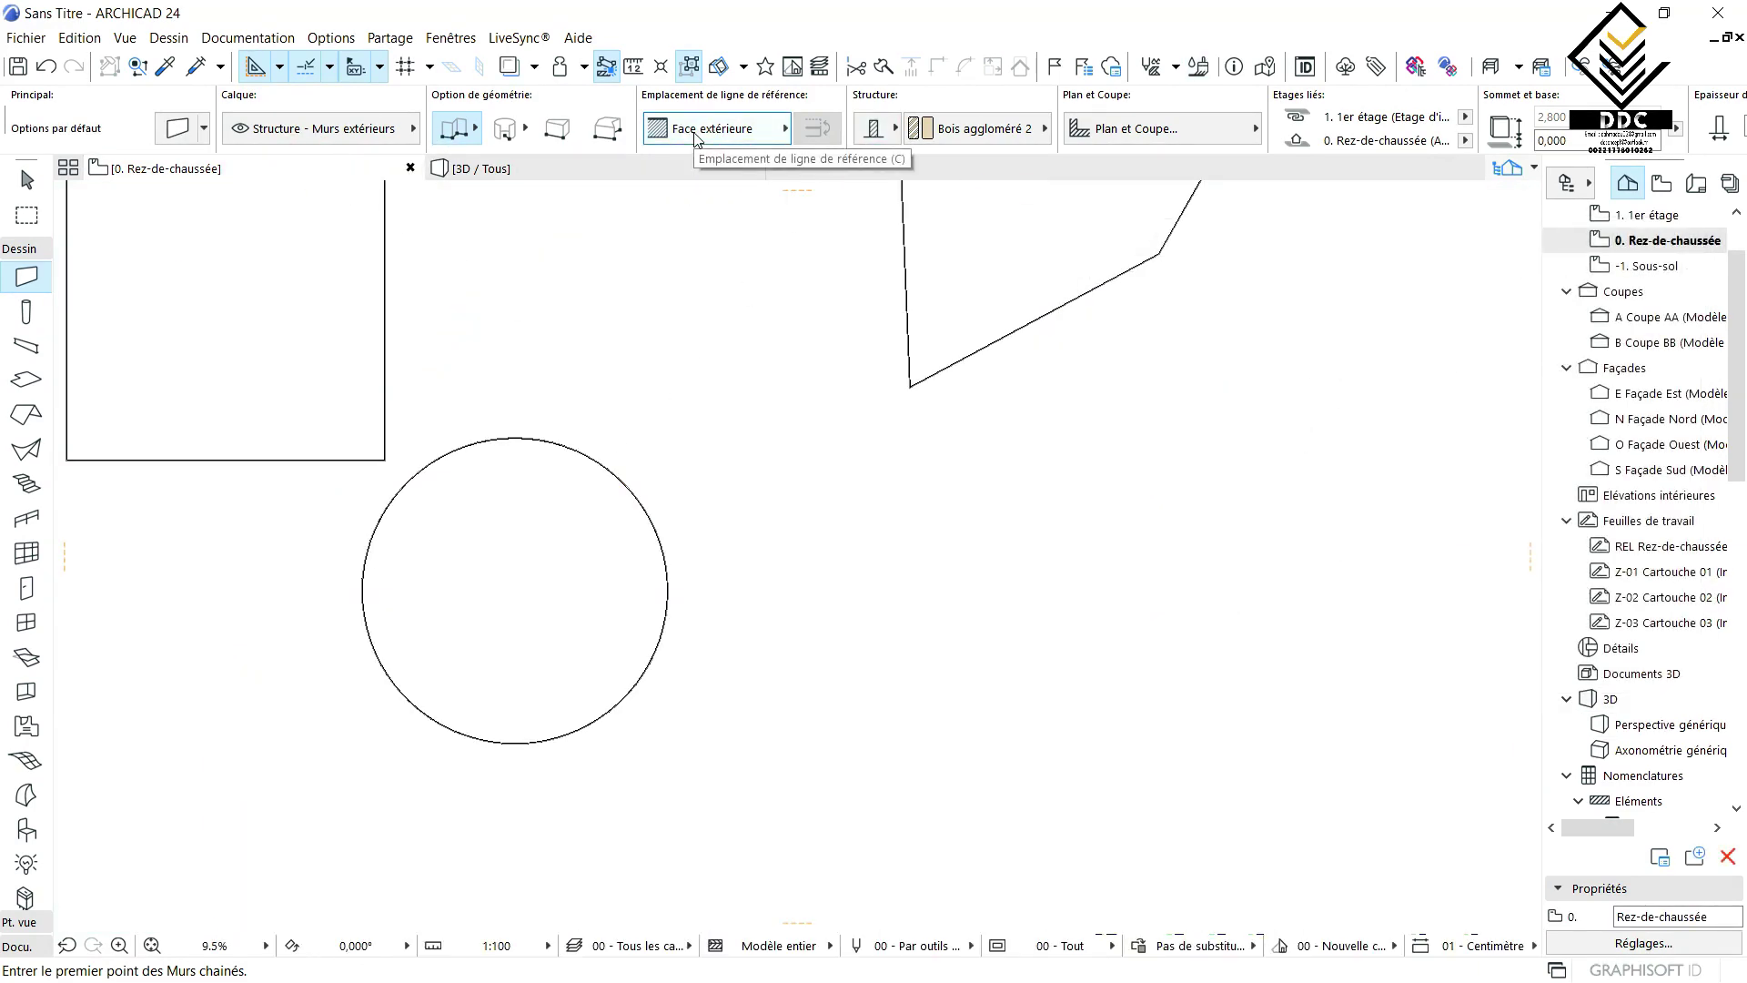
- Find an empty area of the plan and review the wall reference line location options, keeping Face extérieure
scroll(806, 314, down, 5)
middle_drag(732, 513, 218, 632)
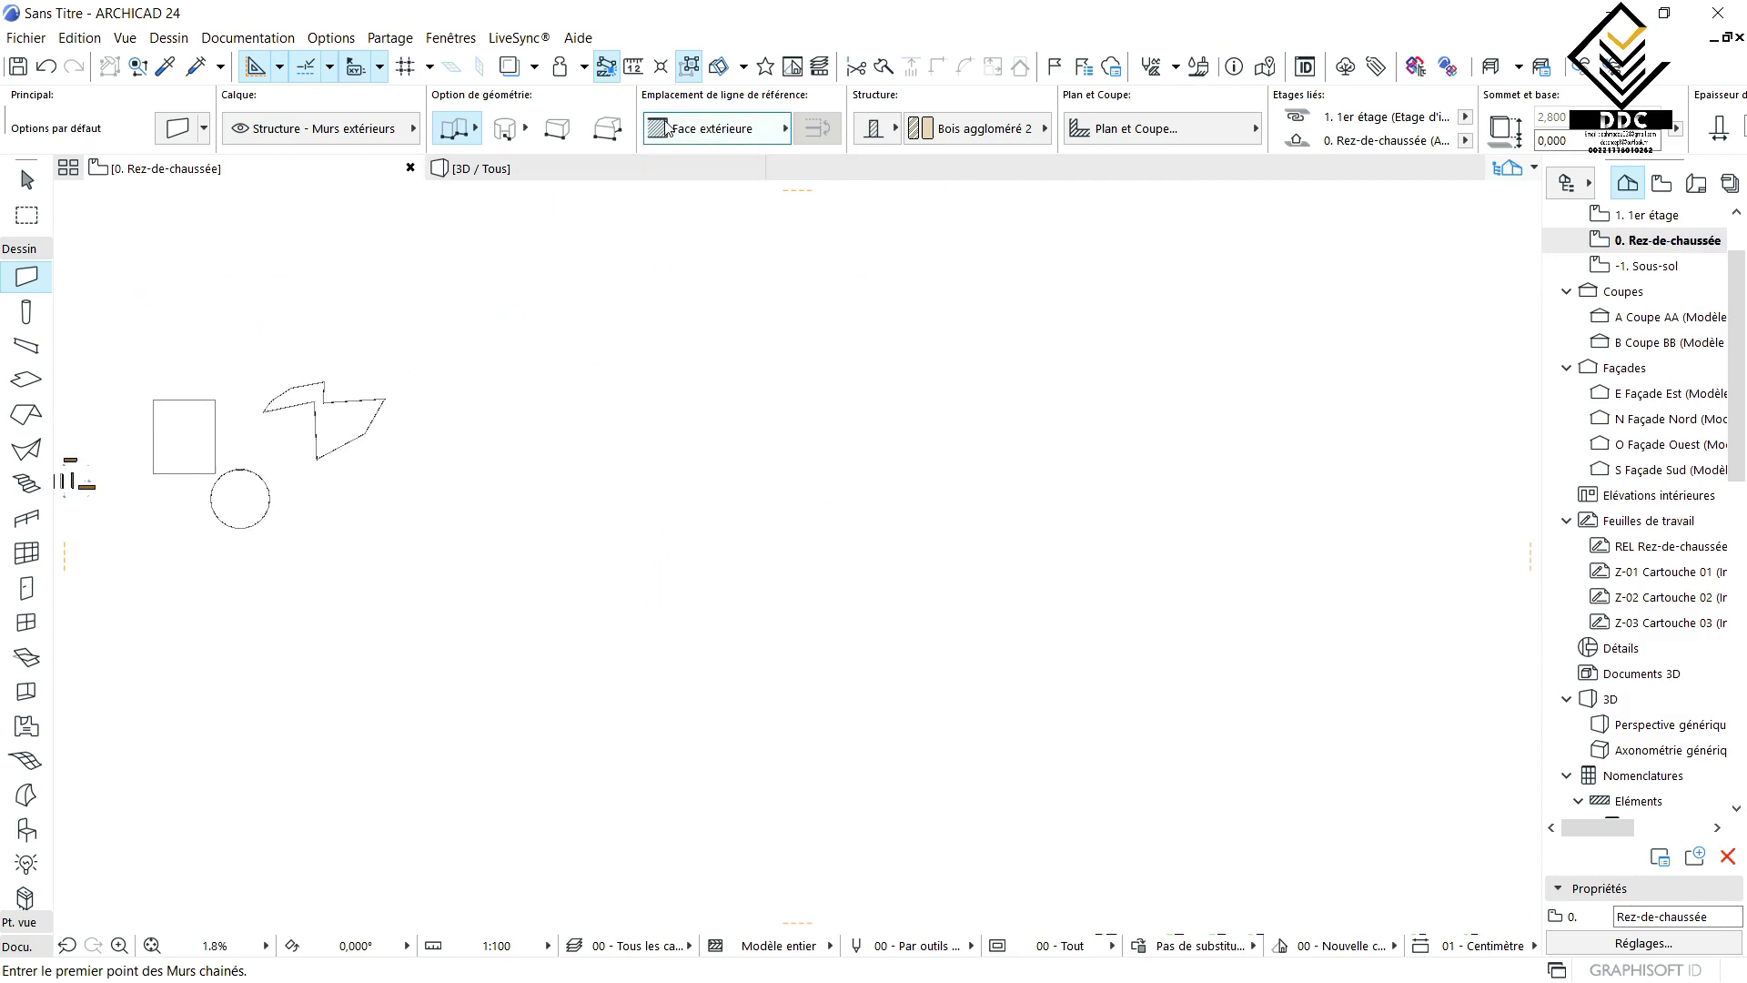
scroll(620, 418, up, 4)
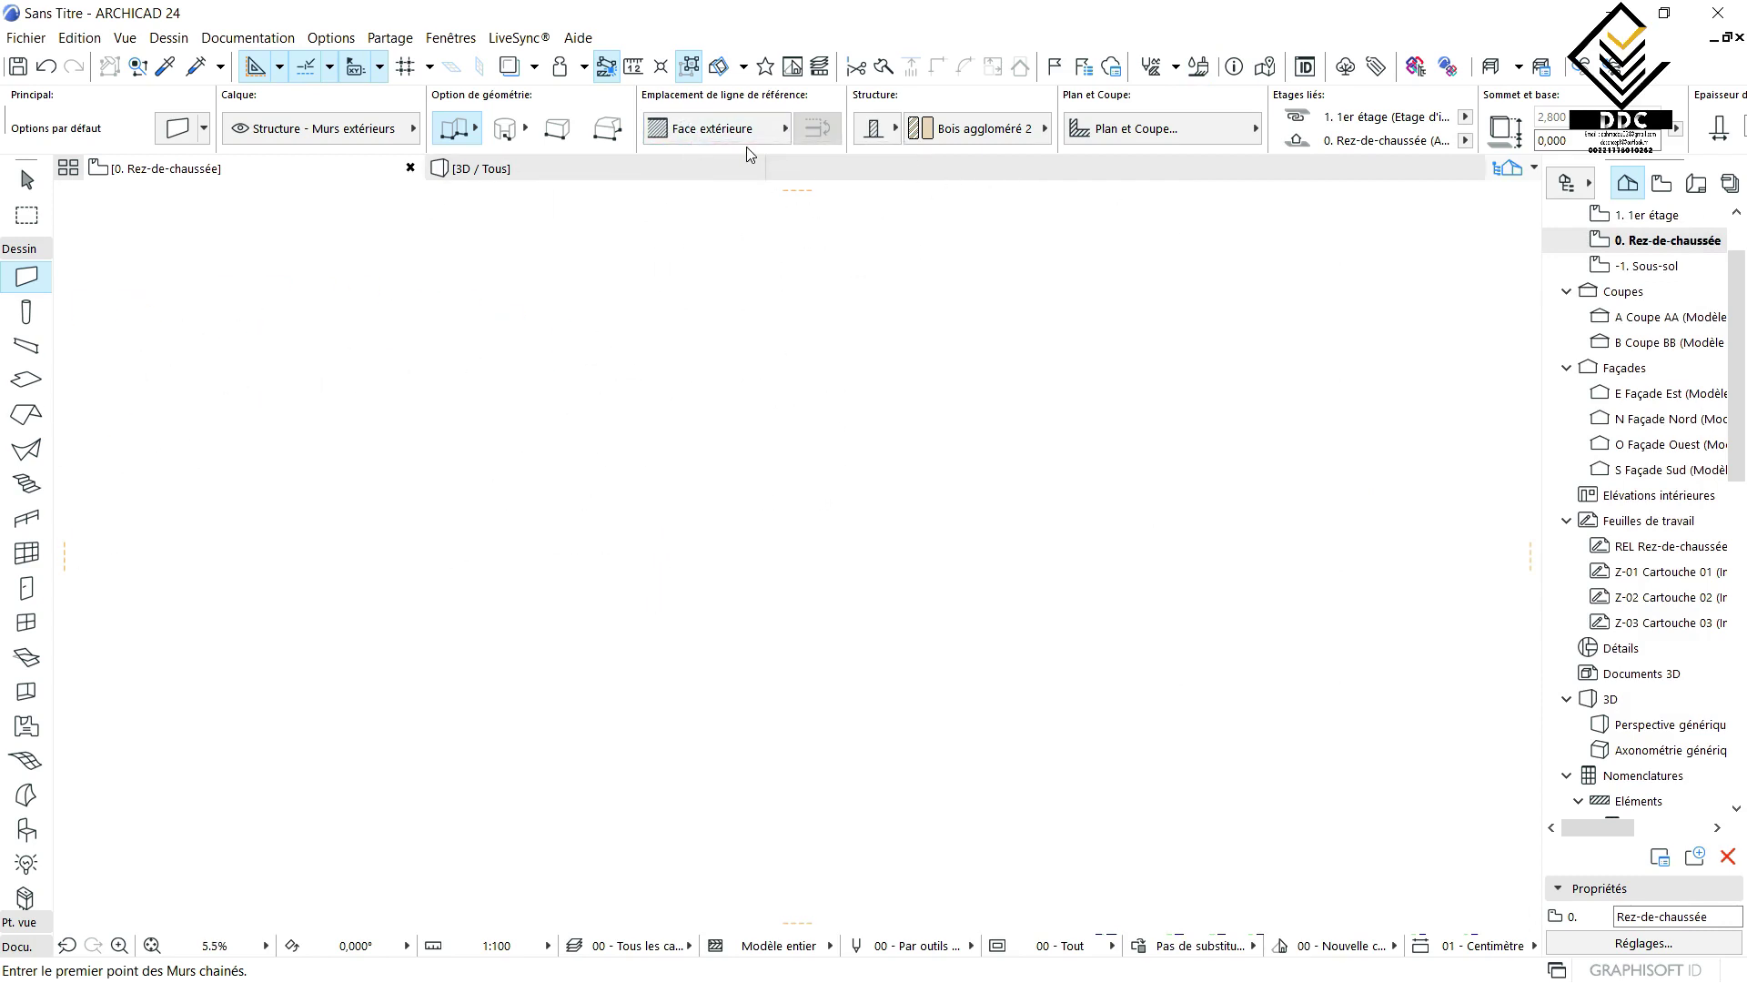
click(782, 128)
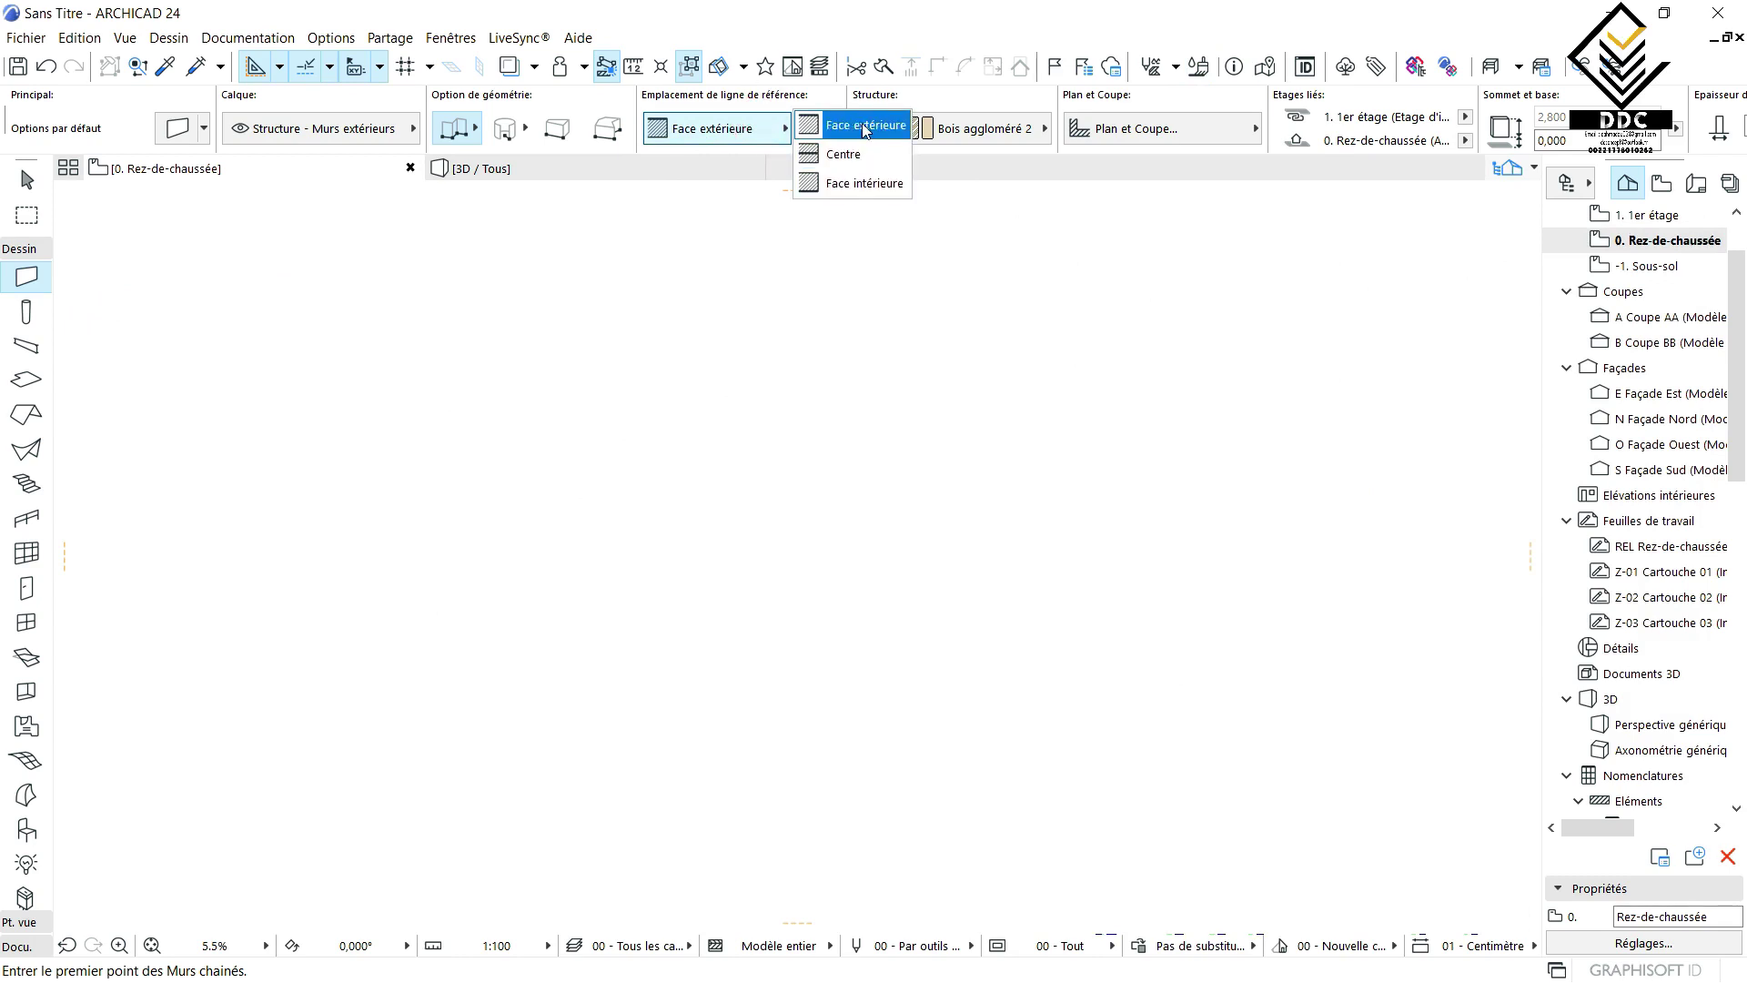
click(568, 362)
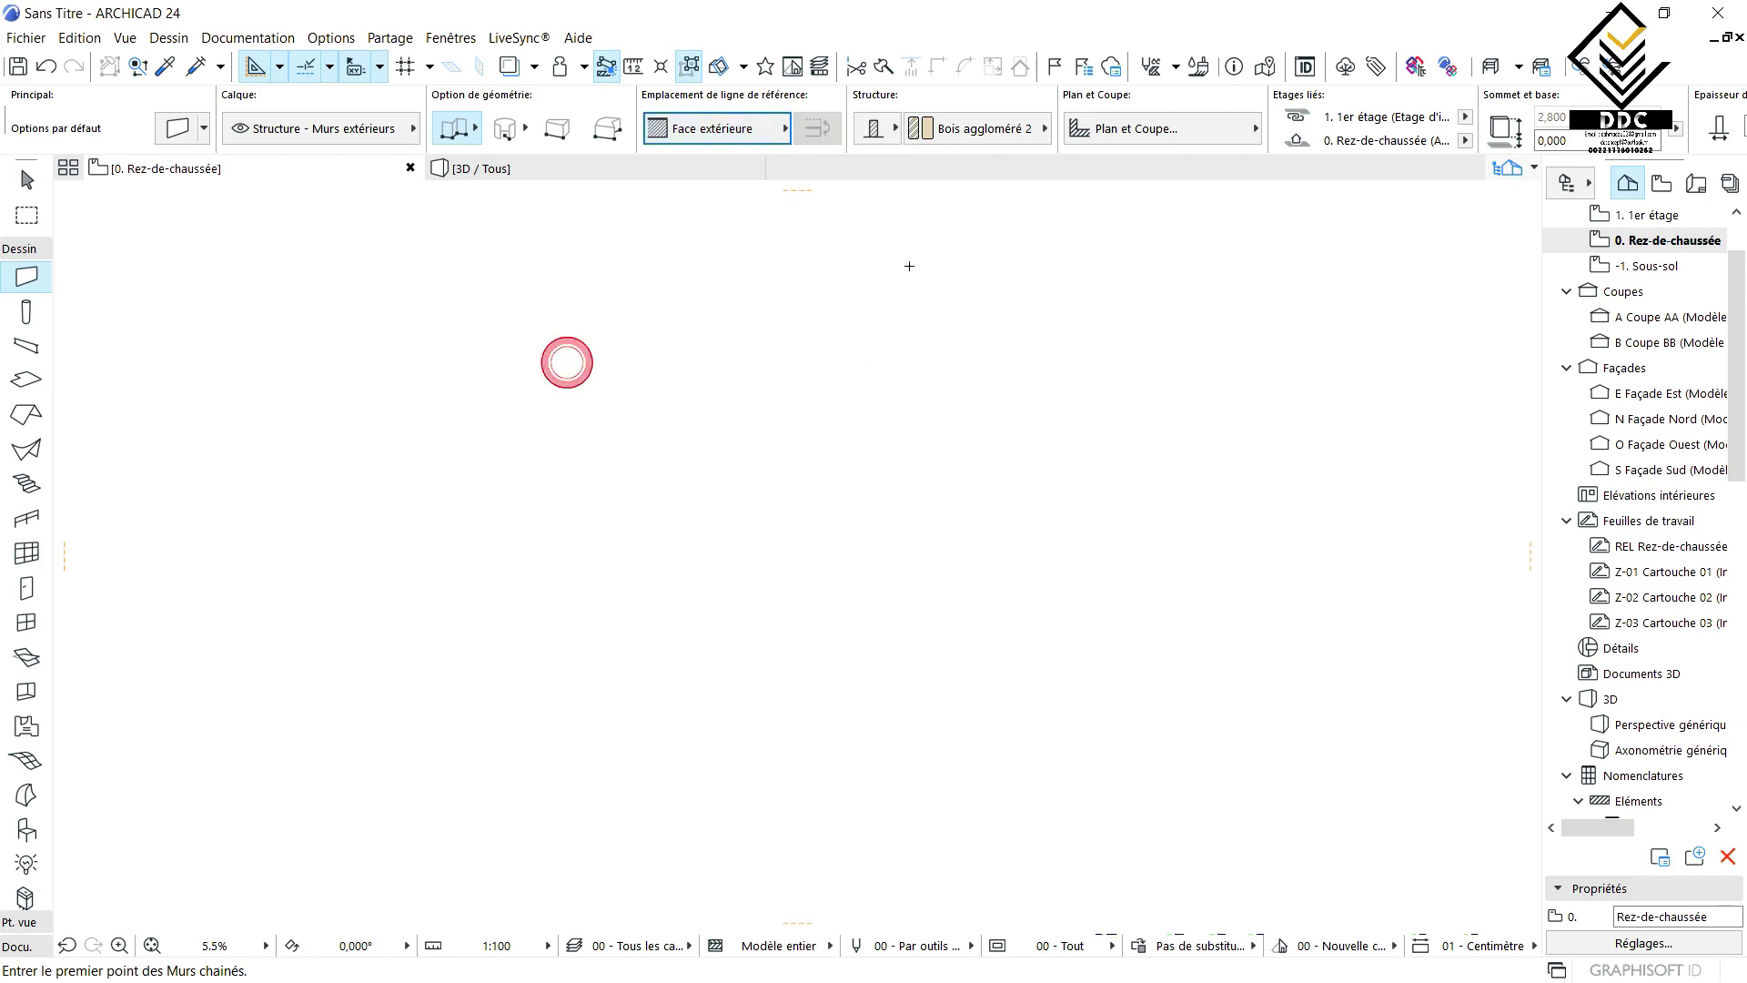
click(756, 132)
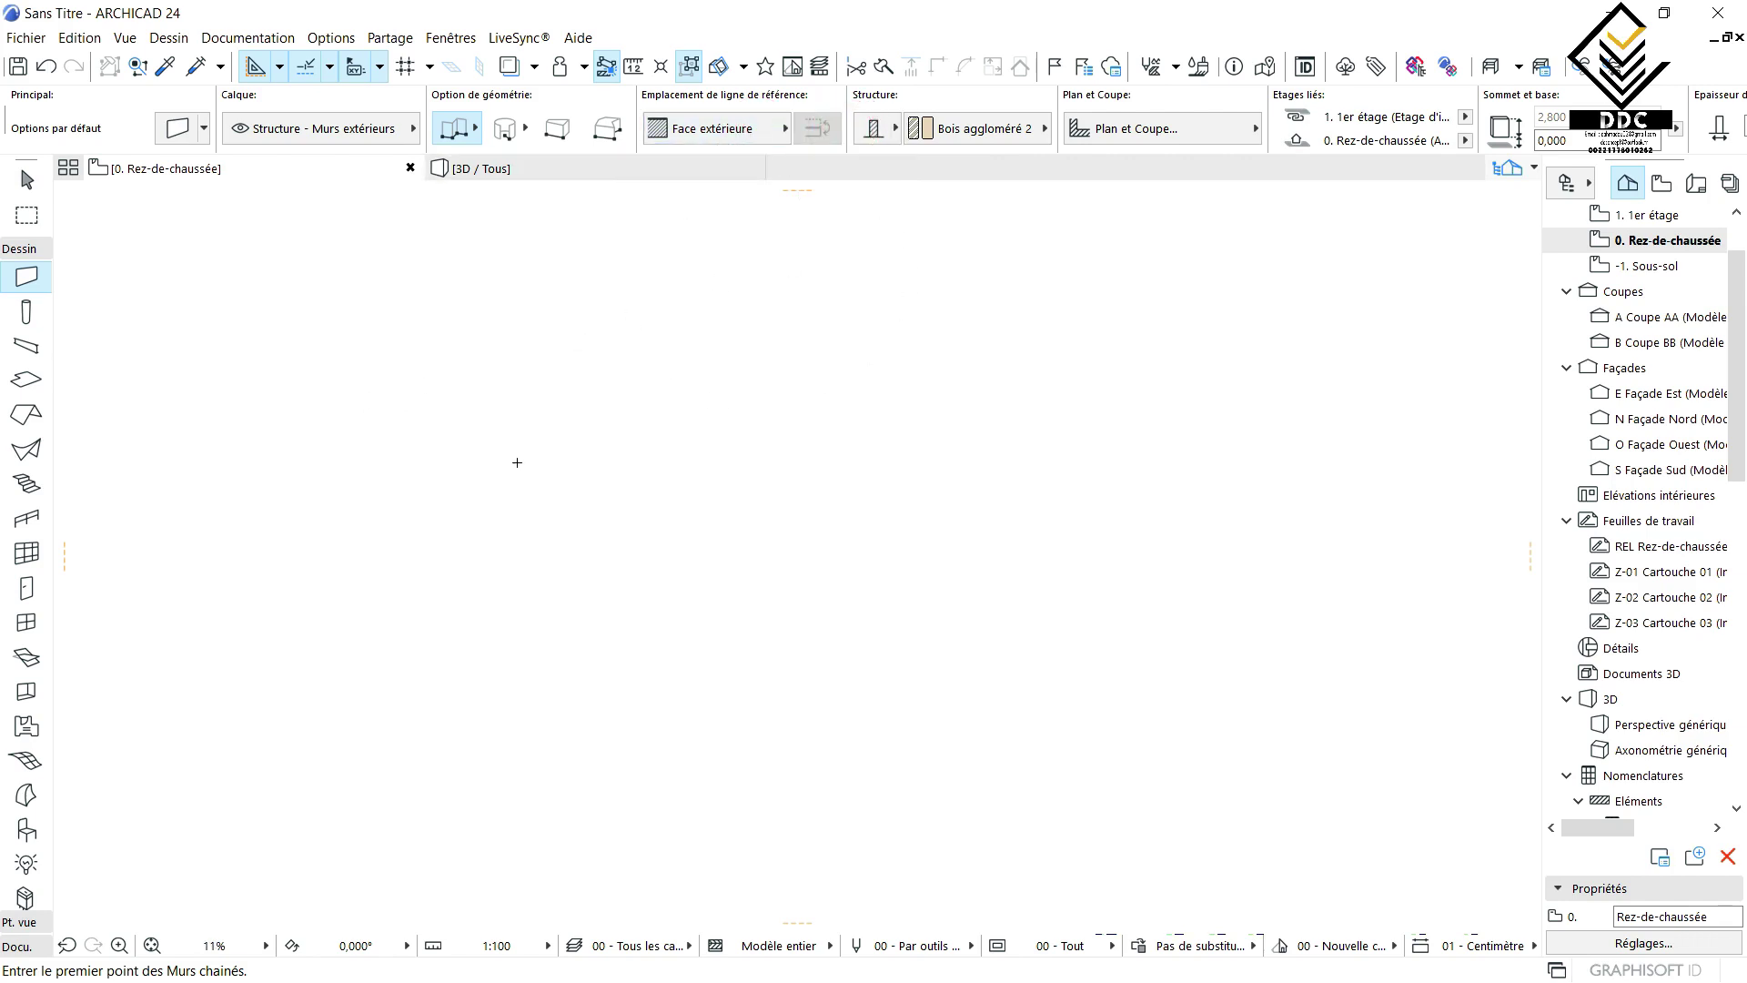
- Draw a closed rectangle of chained walls about 0.85 m tall, with the reference line on the Face extérieure
click(574, 596)
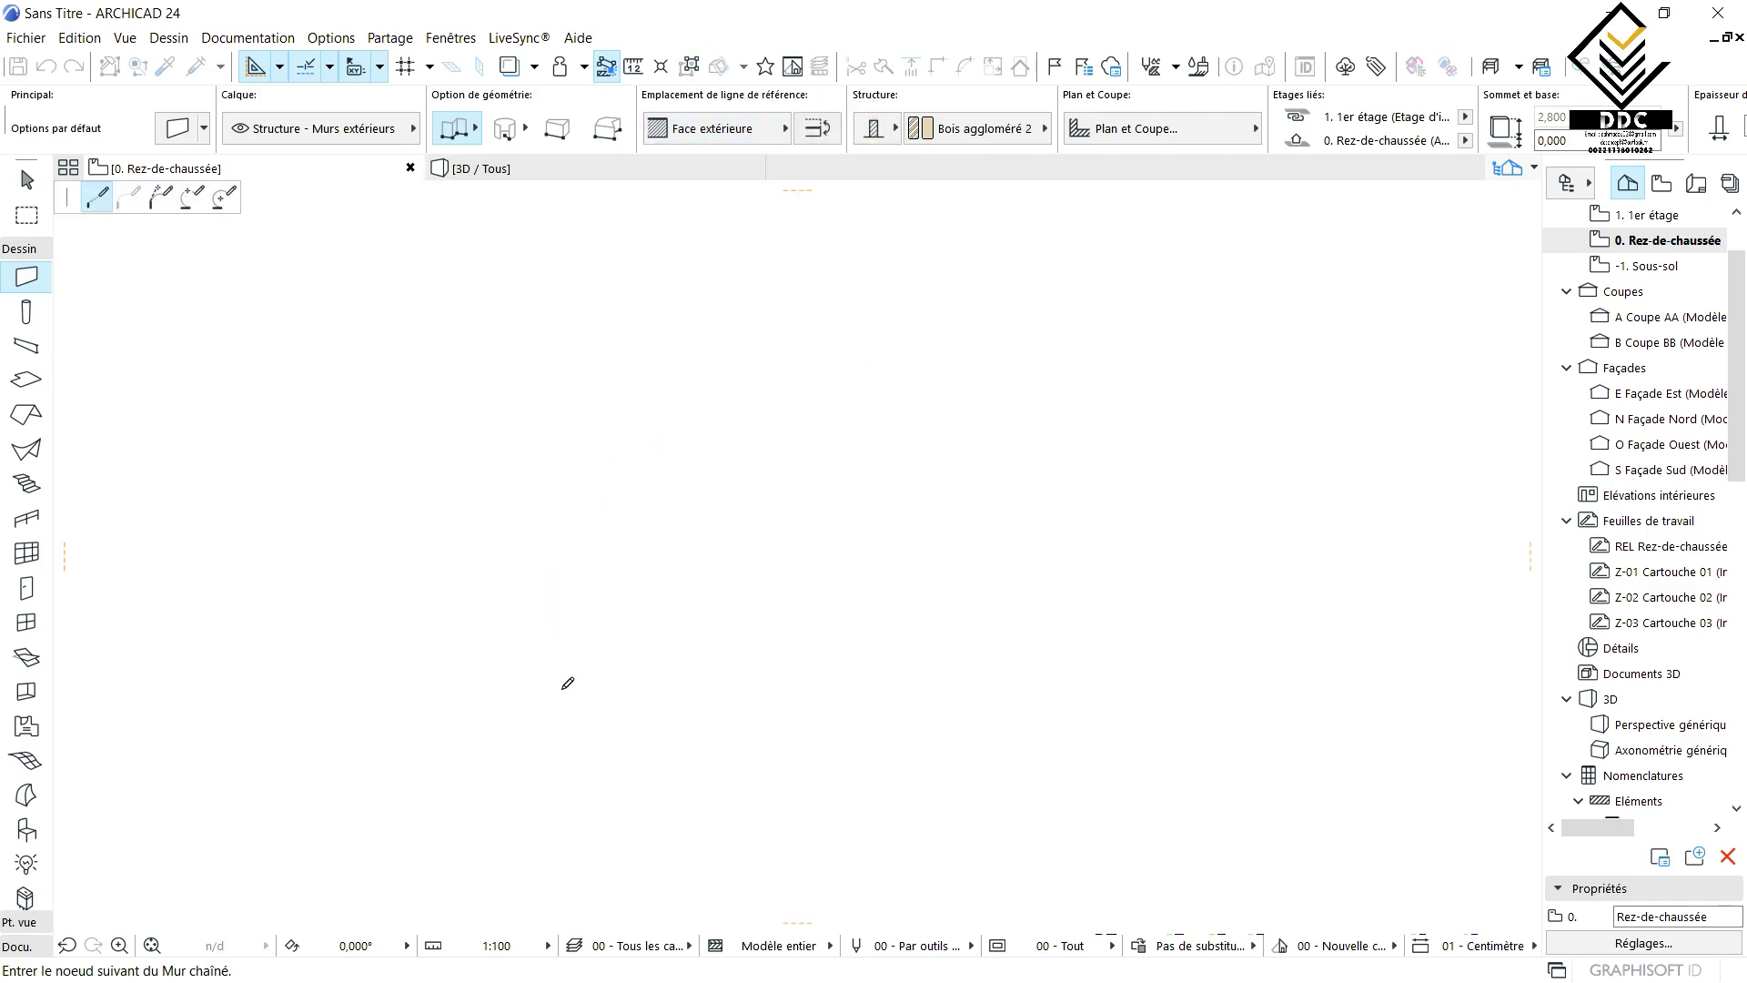
middle_drag(570, 678, 647, 300)
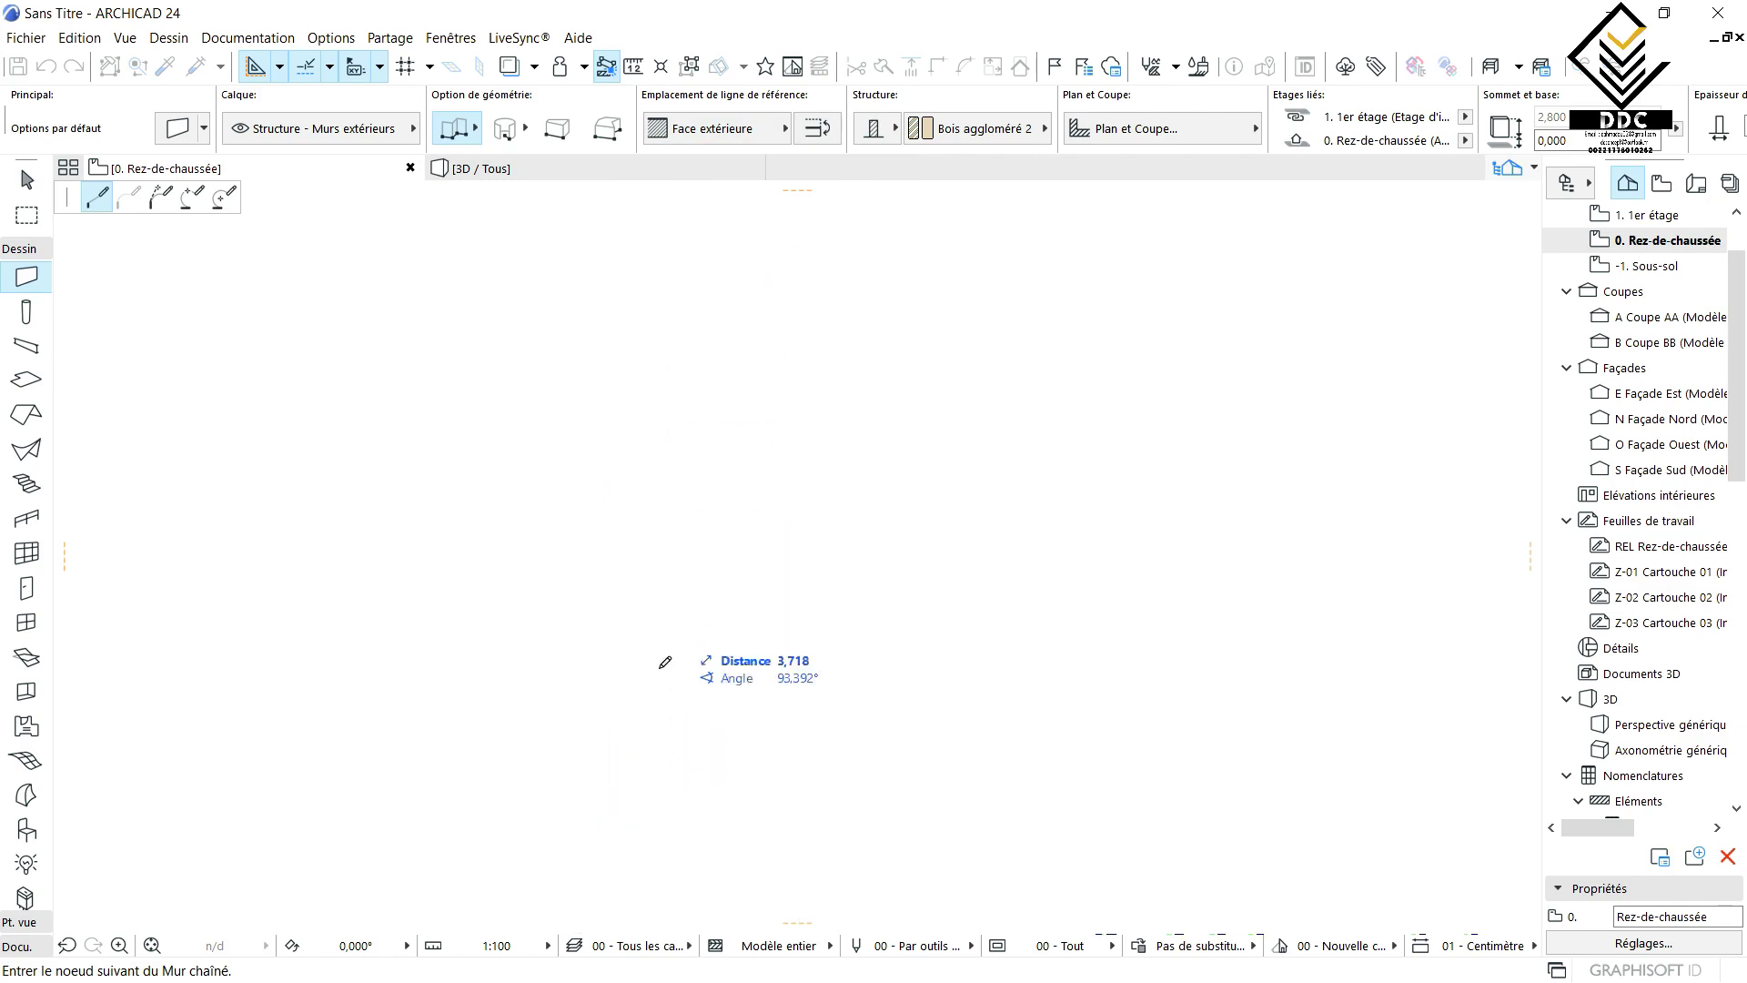
middle_drag(655, 506, 622, 764)
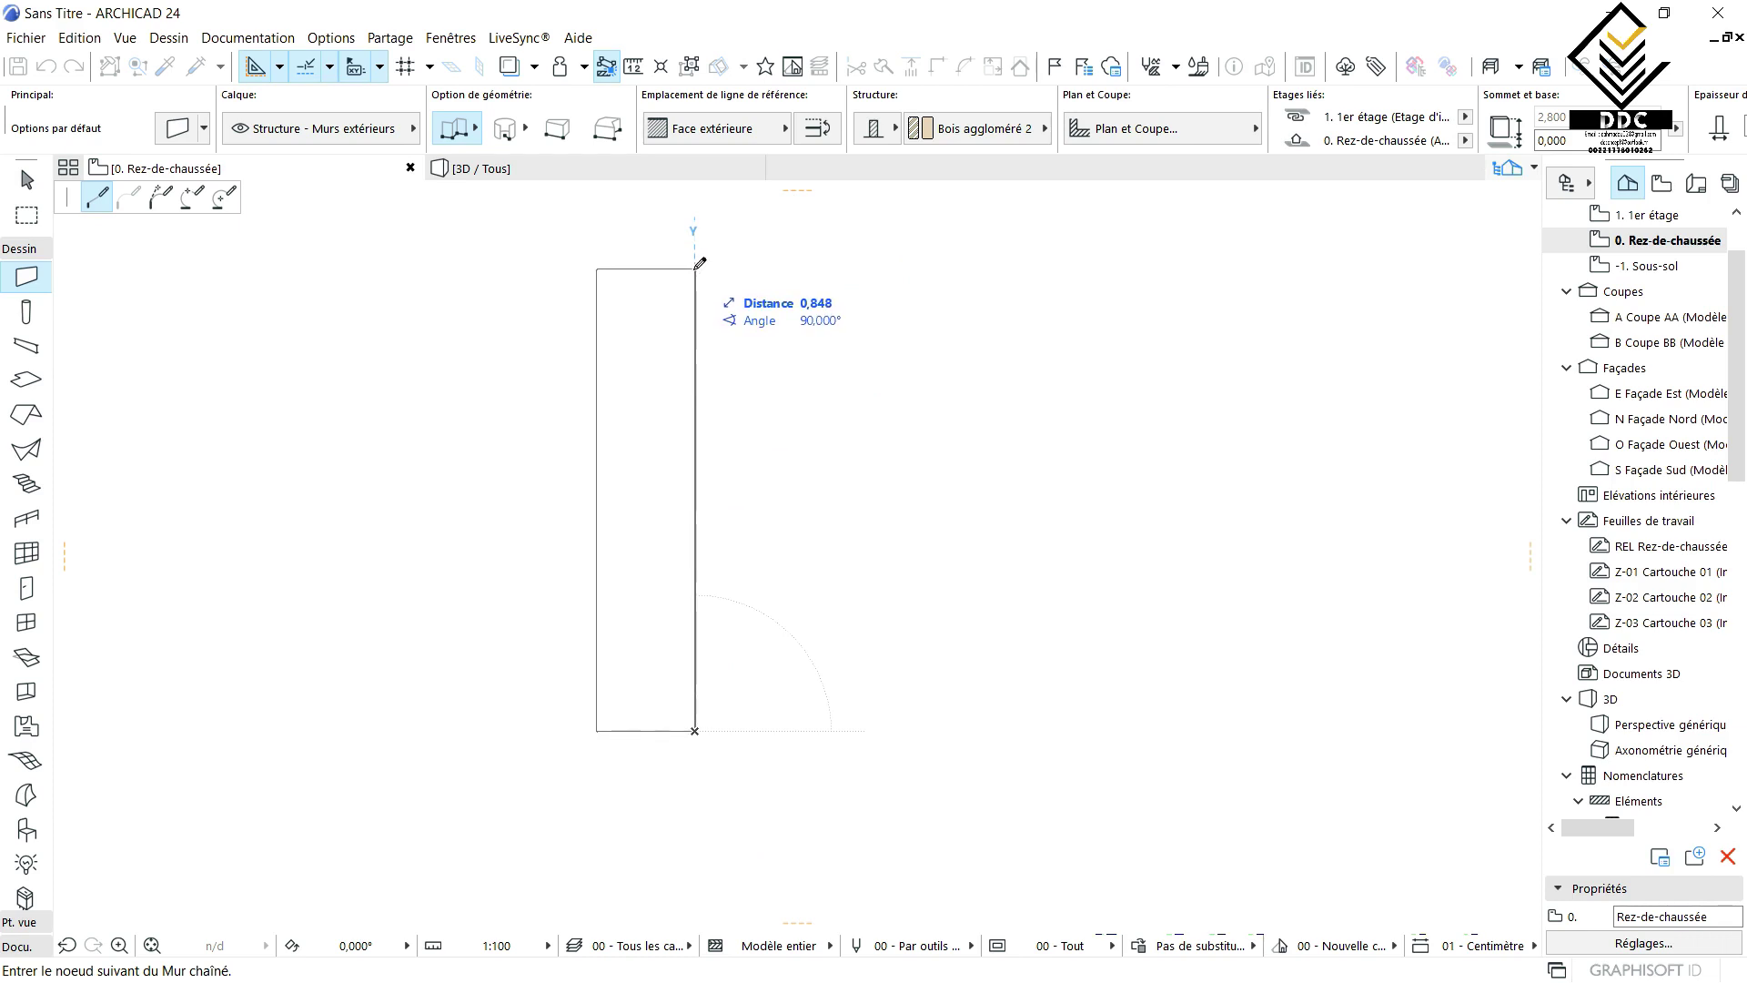
click(696, 269)
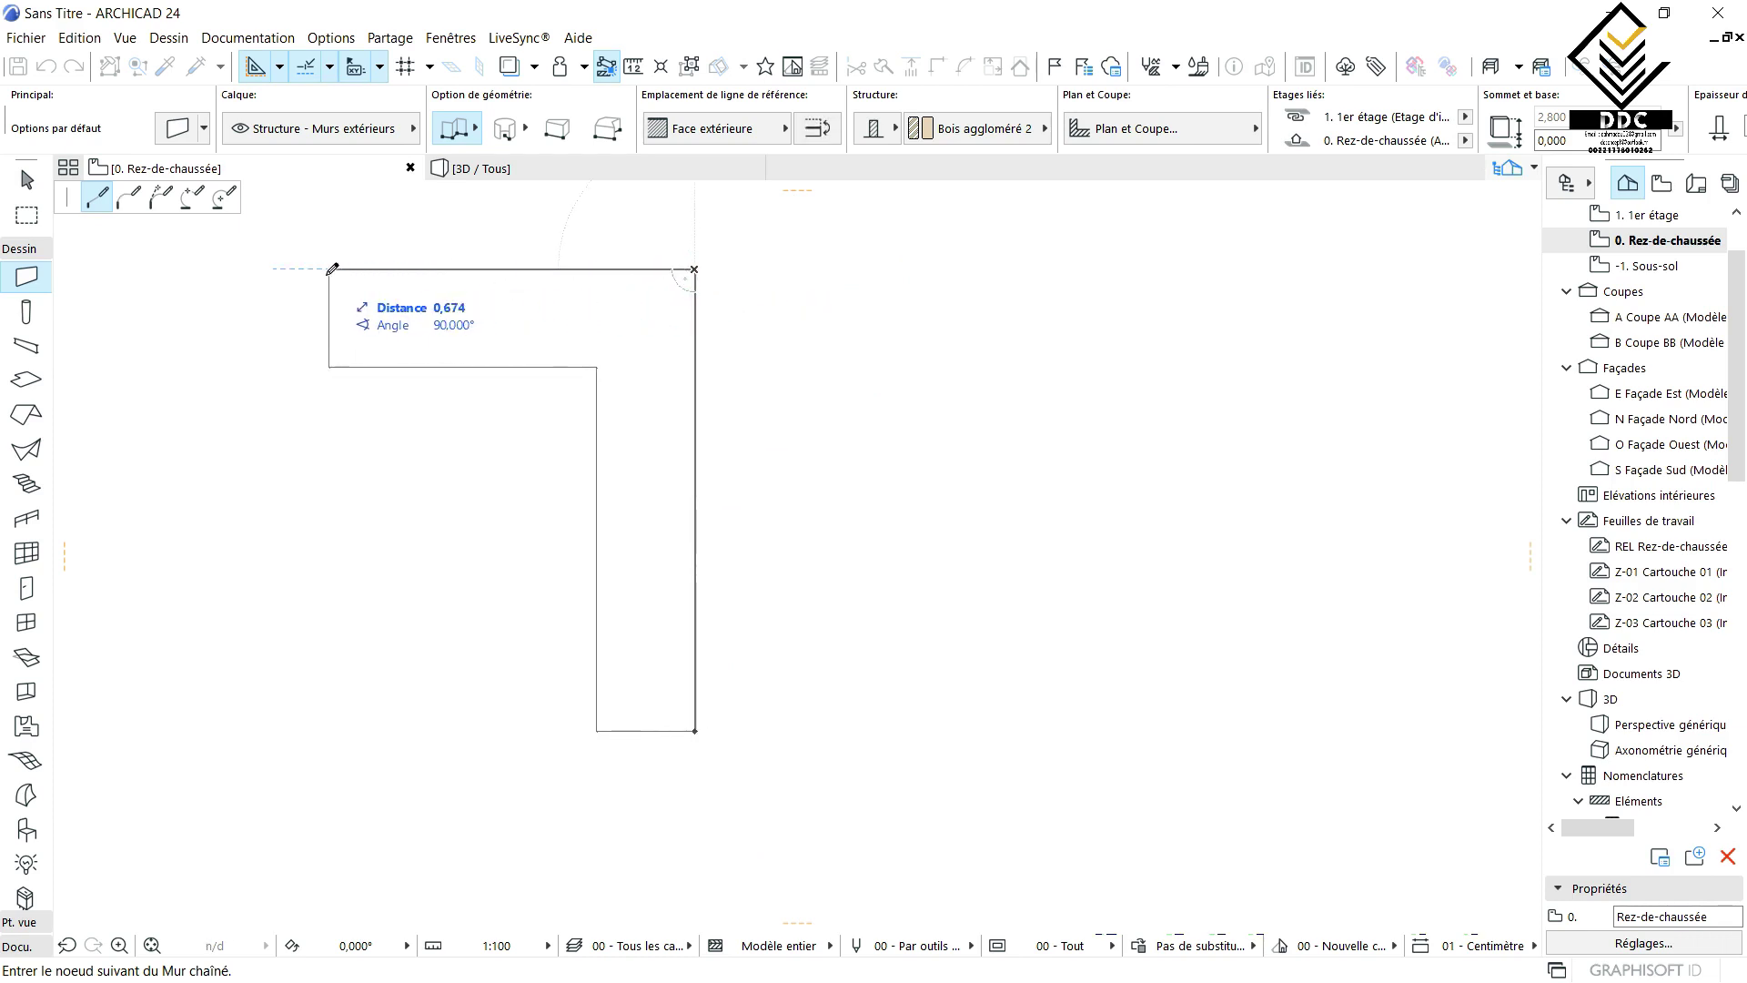
click(291, 269)
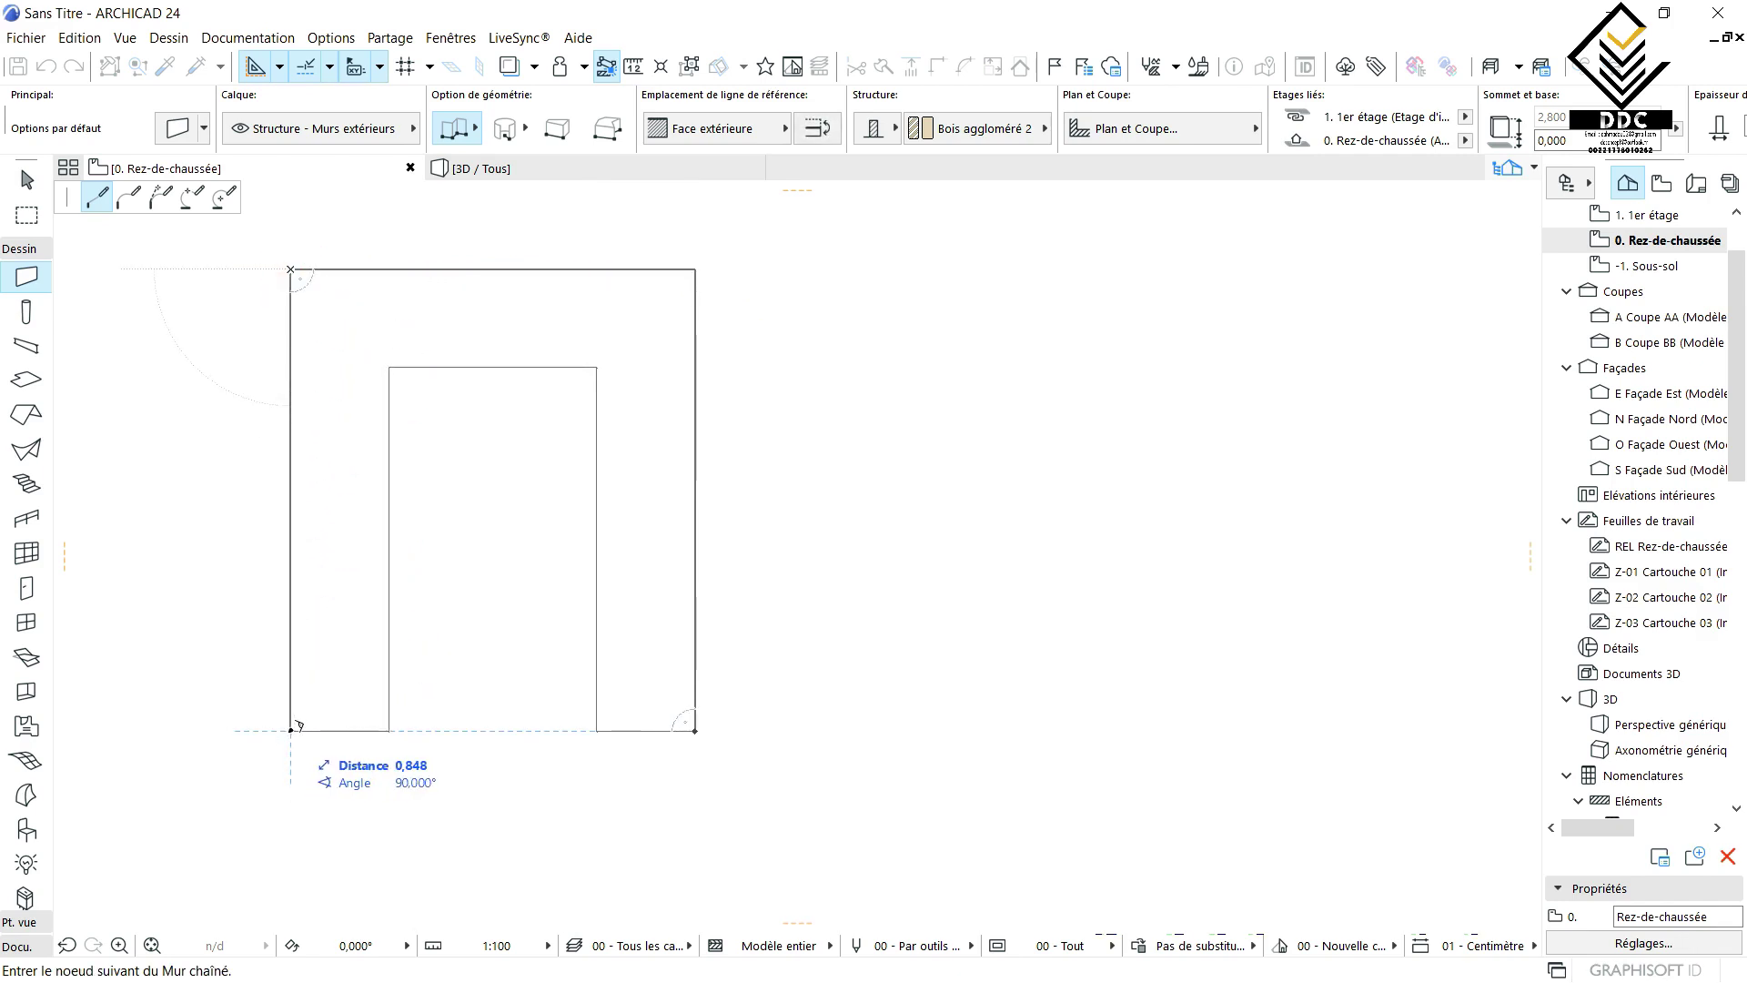
click(291, 730)
click(695, 730)
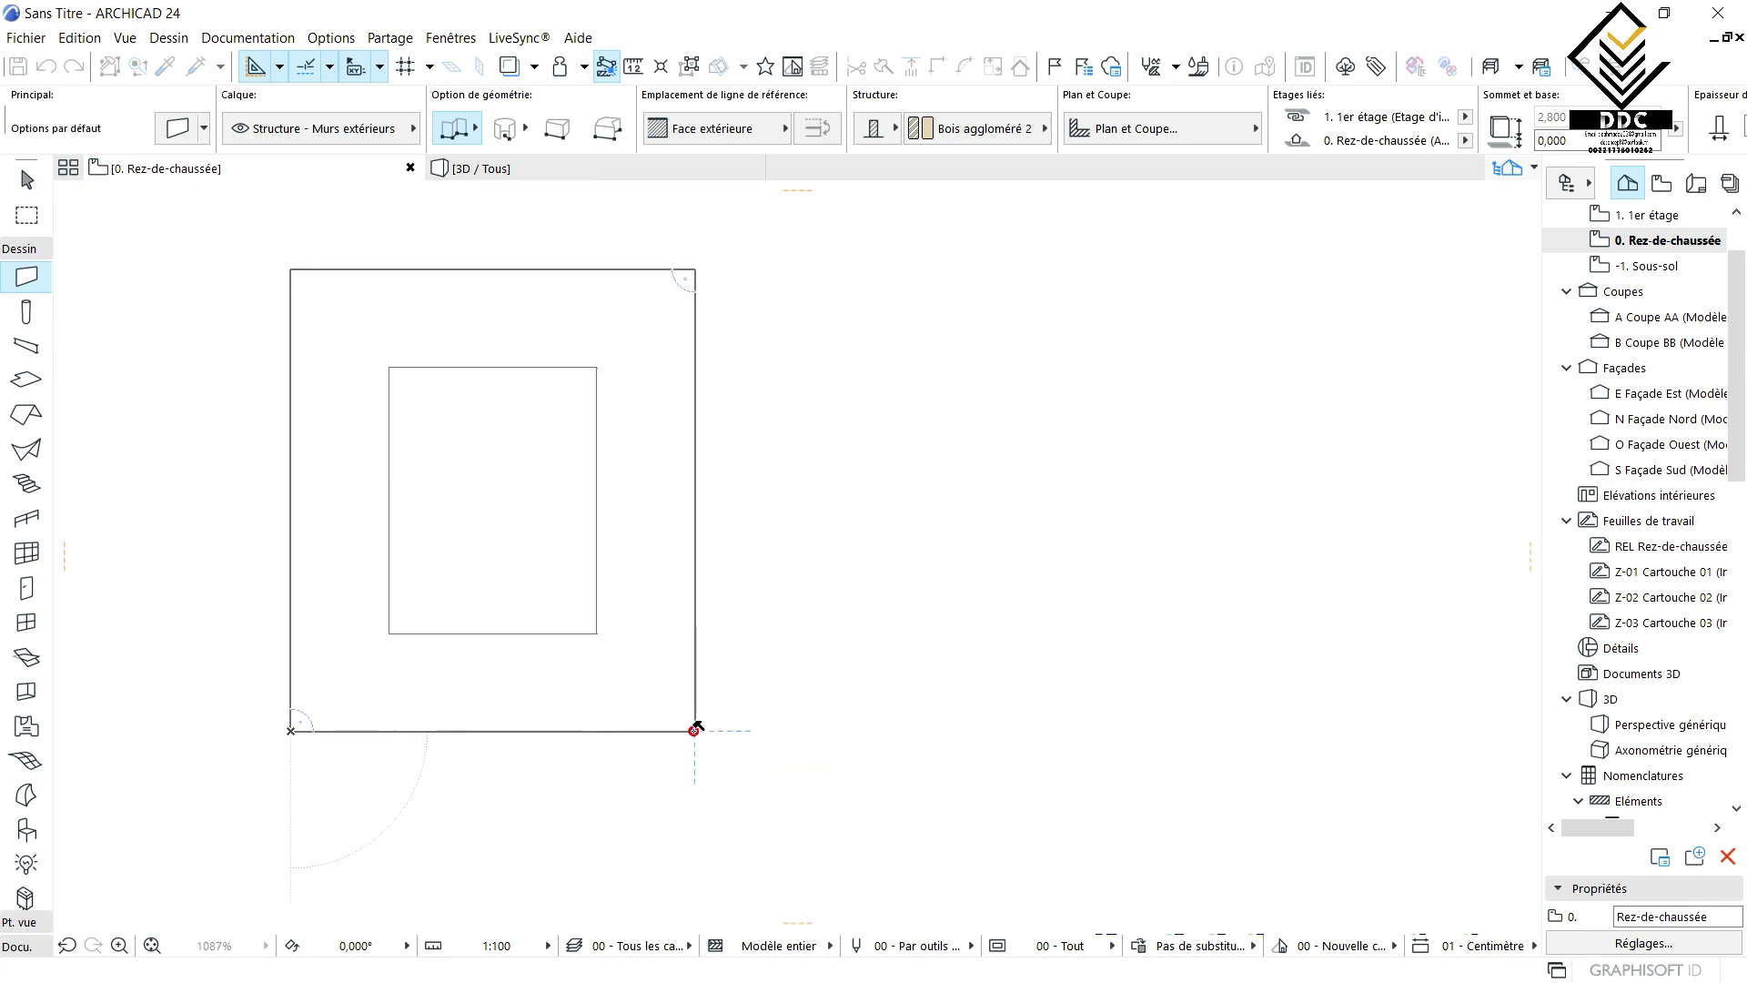
- Set the wall reference line to Face intérieure and draw a second closed outline of chained walls beside the first rectangle
click(713, 135)
click(864, 185)
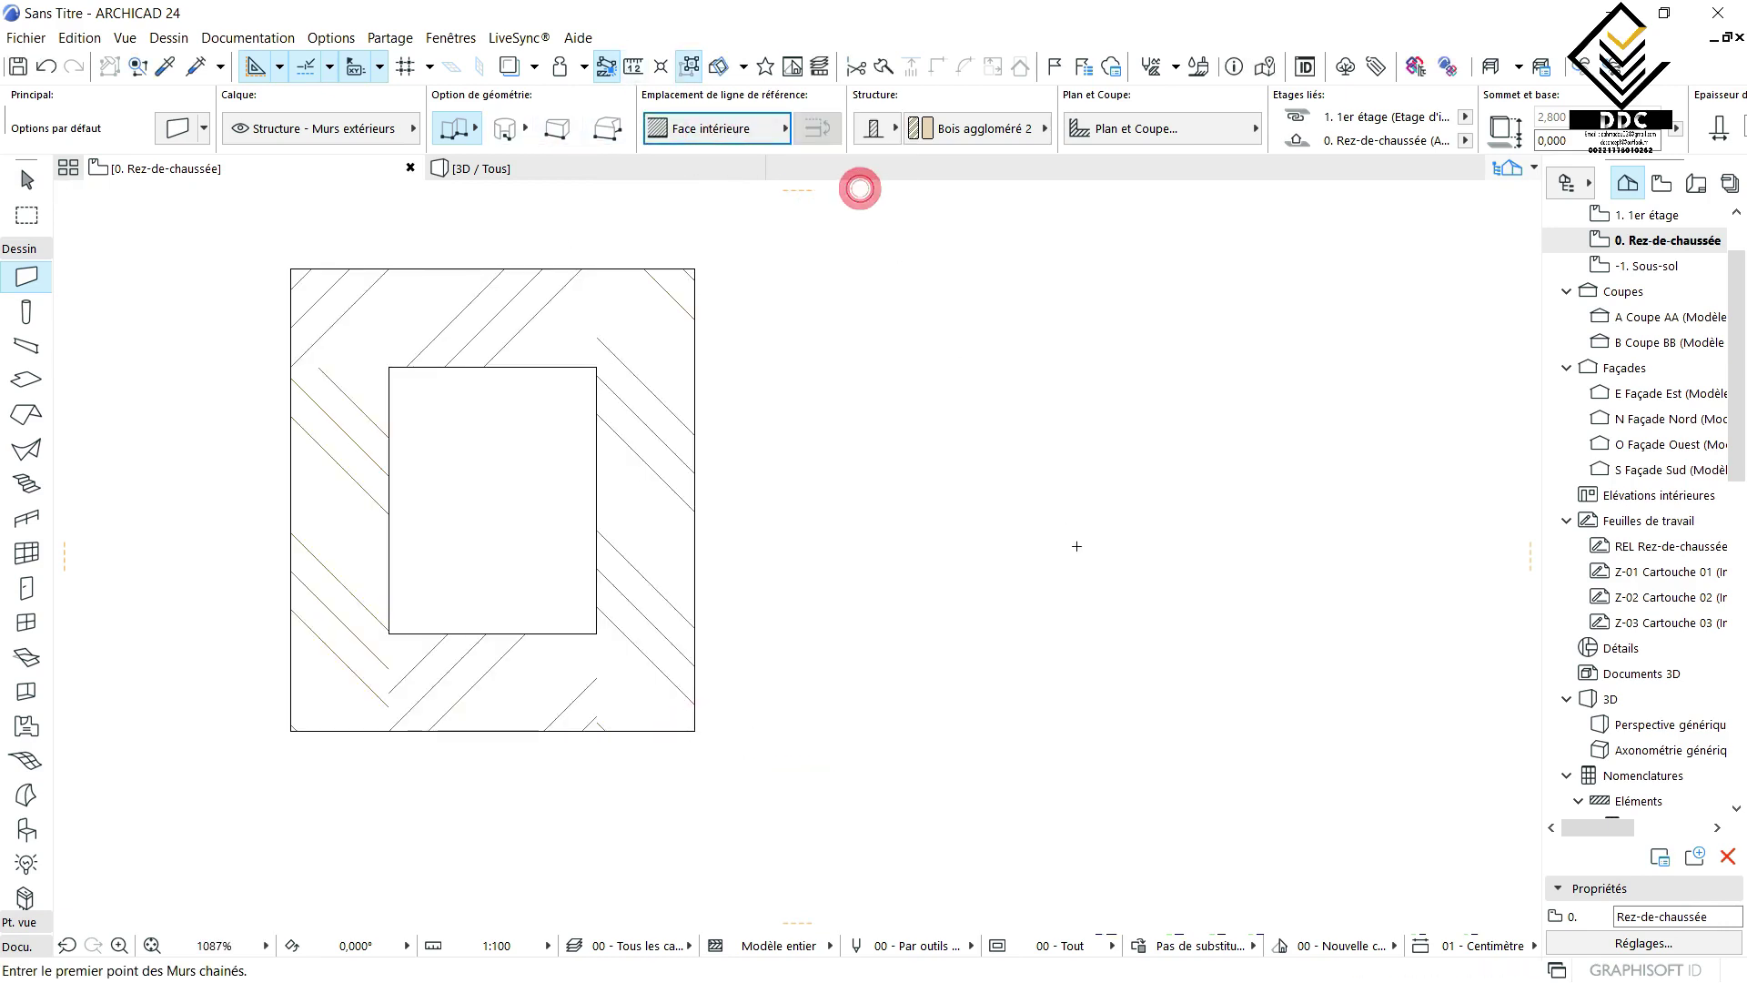
click(1152, 702)
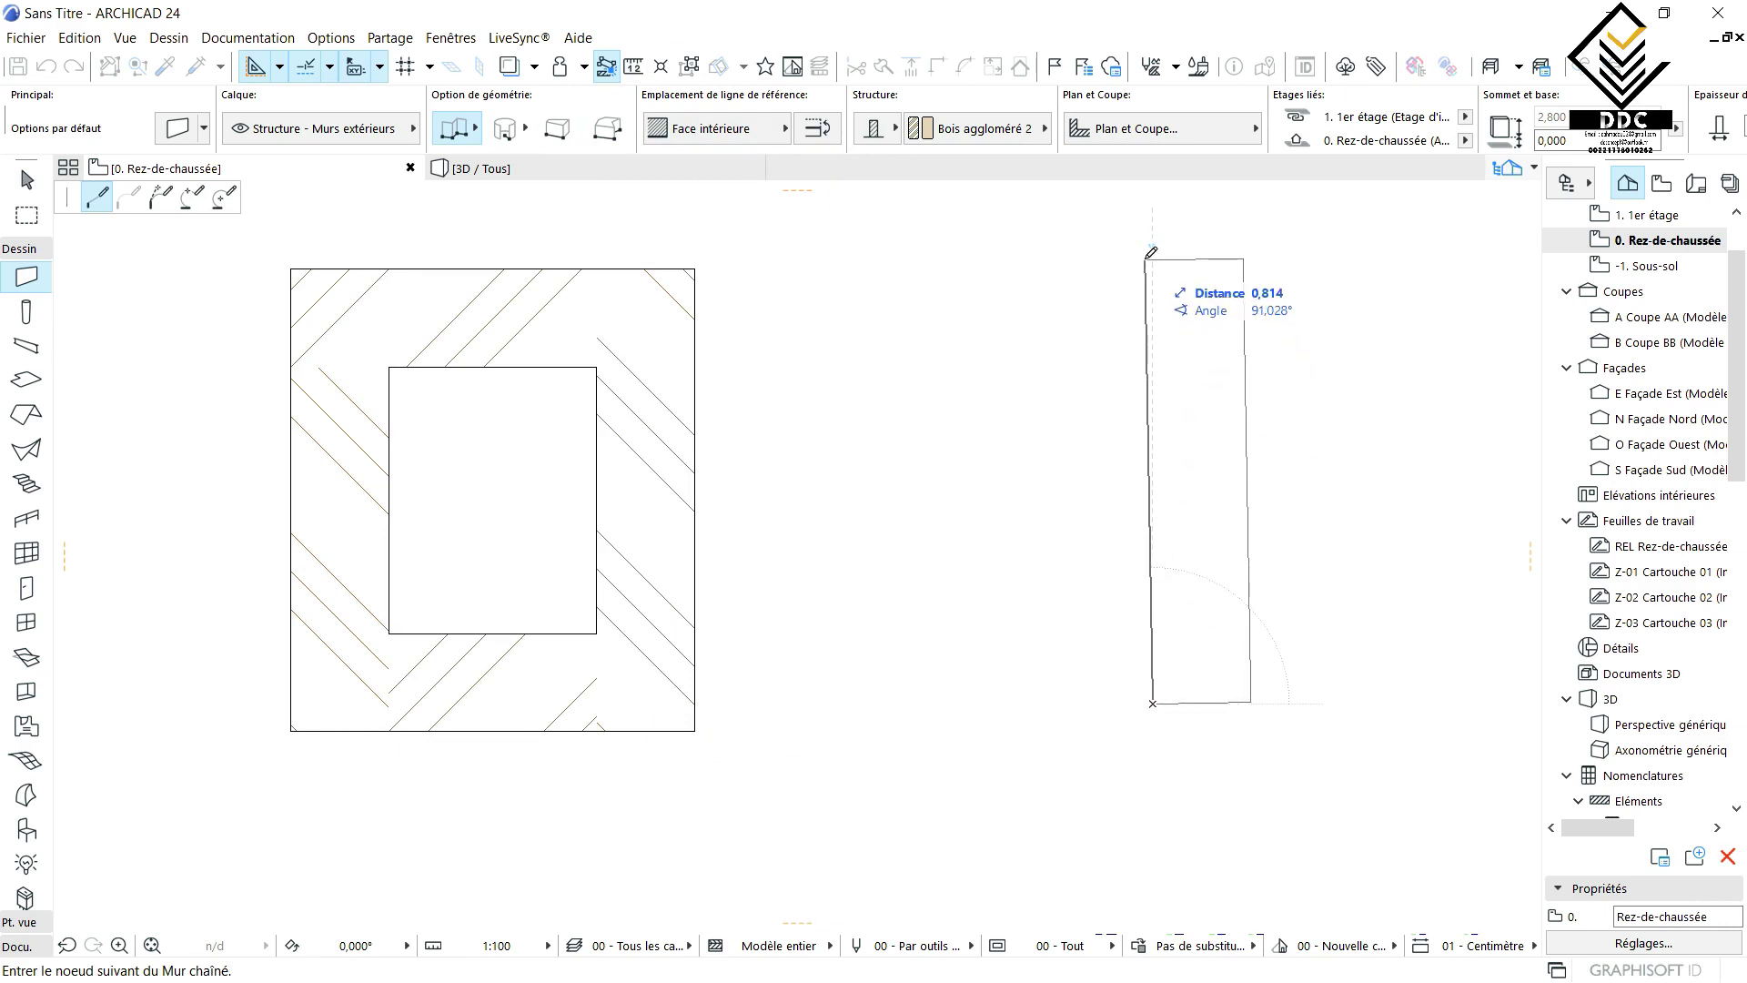
click(772, 250)
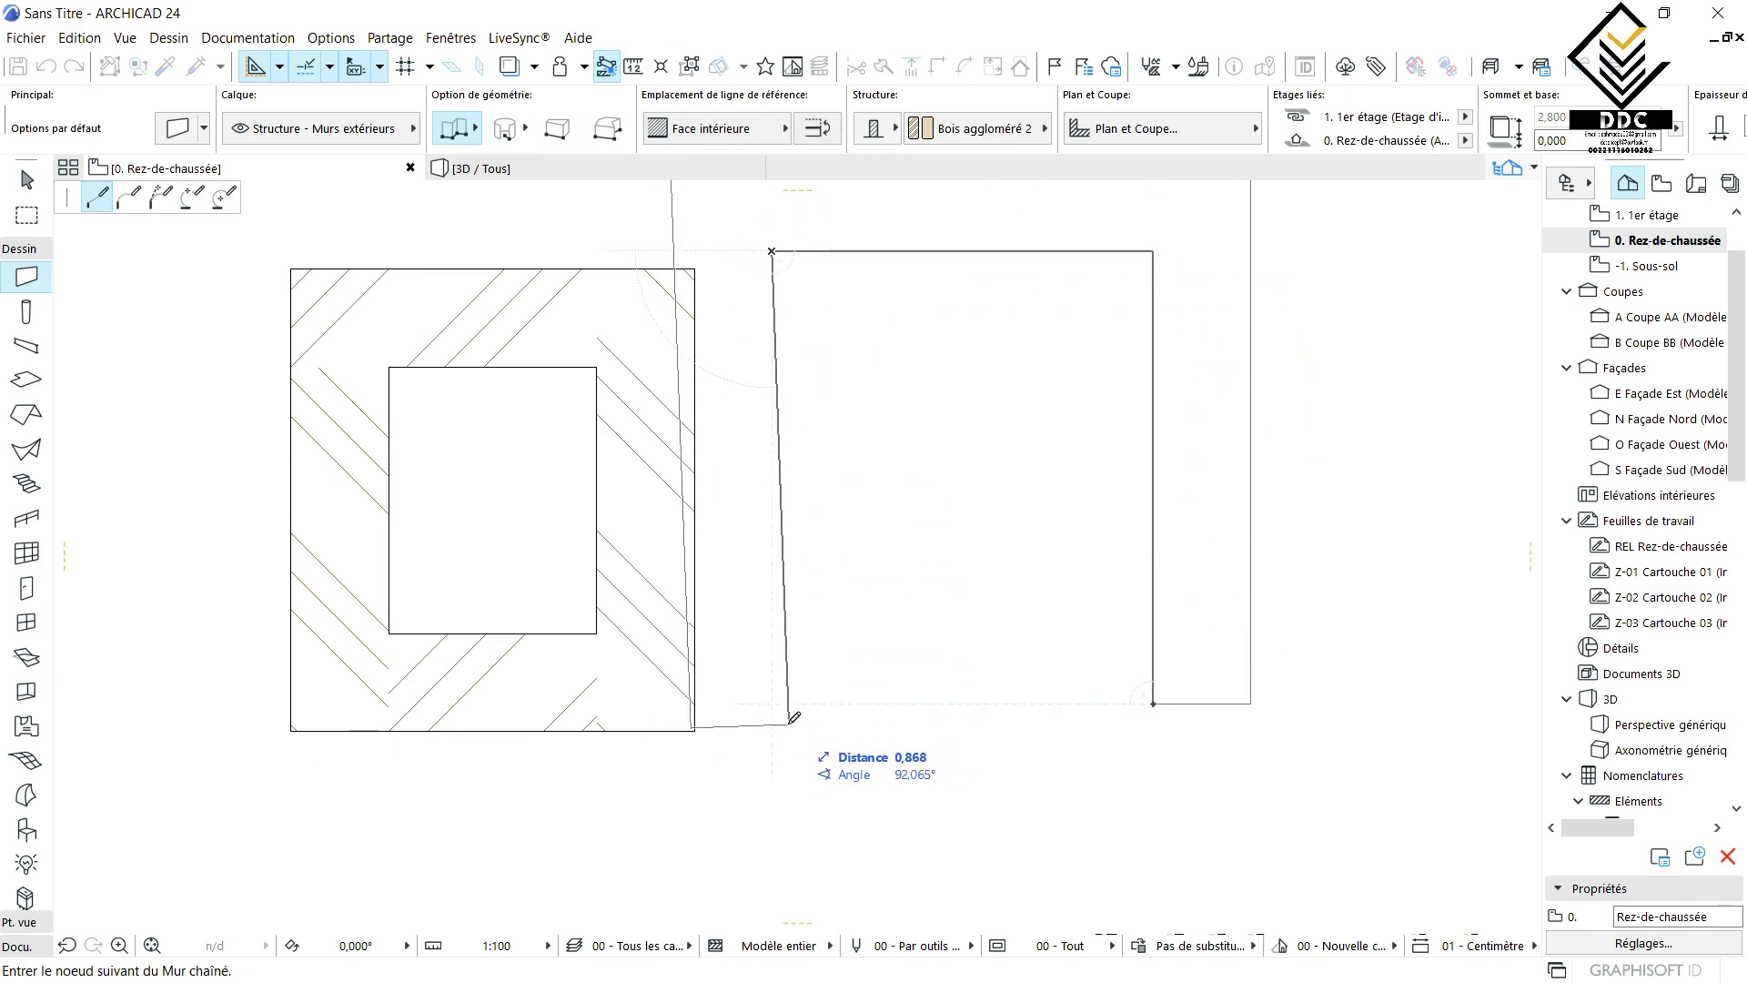
click(1152, 704)
- Set the wall reference line to Centre and draw a third closed rectangle of walls, about 1.4 m wide, below the other two
scroll(996, 737, down, 2)
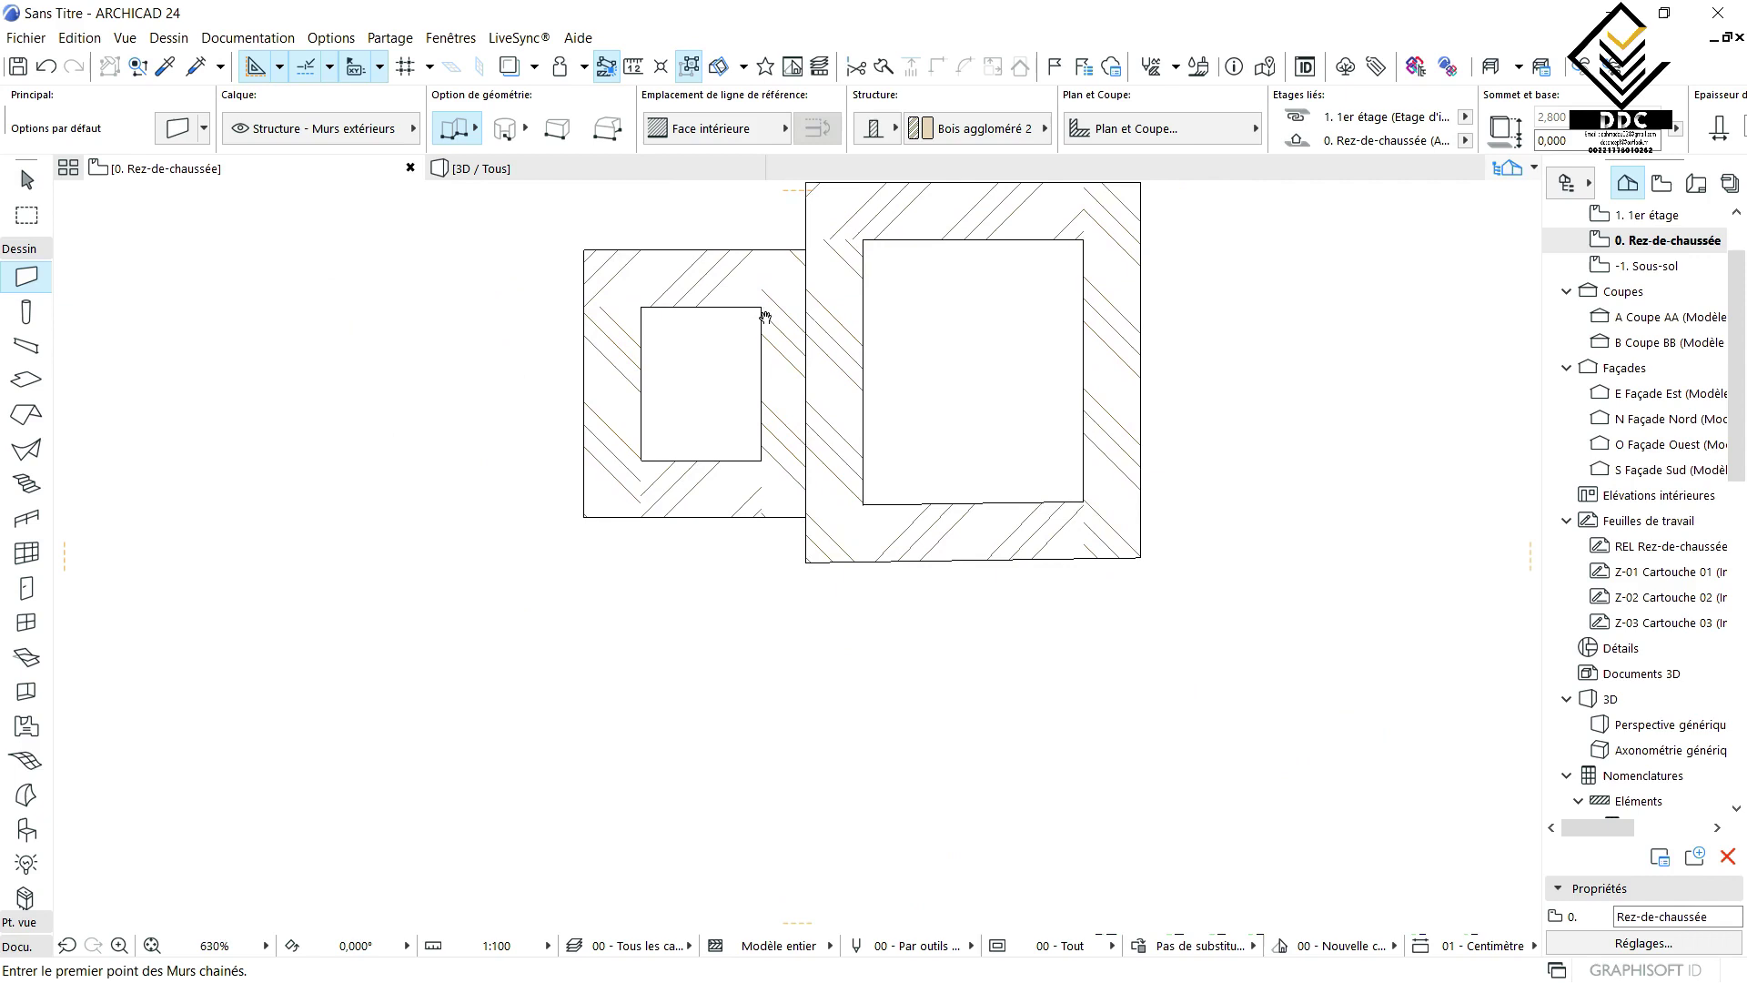
click(731, 125)
click(858, 165)
scroll(772, 446, down, 4)
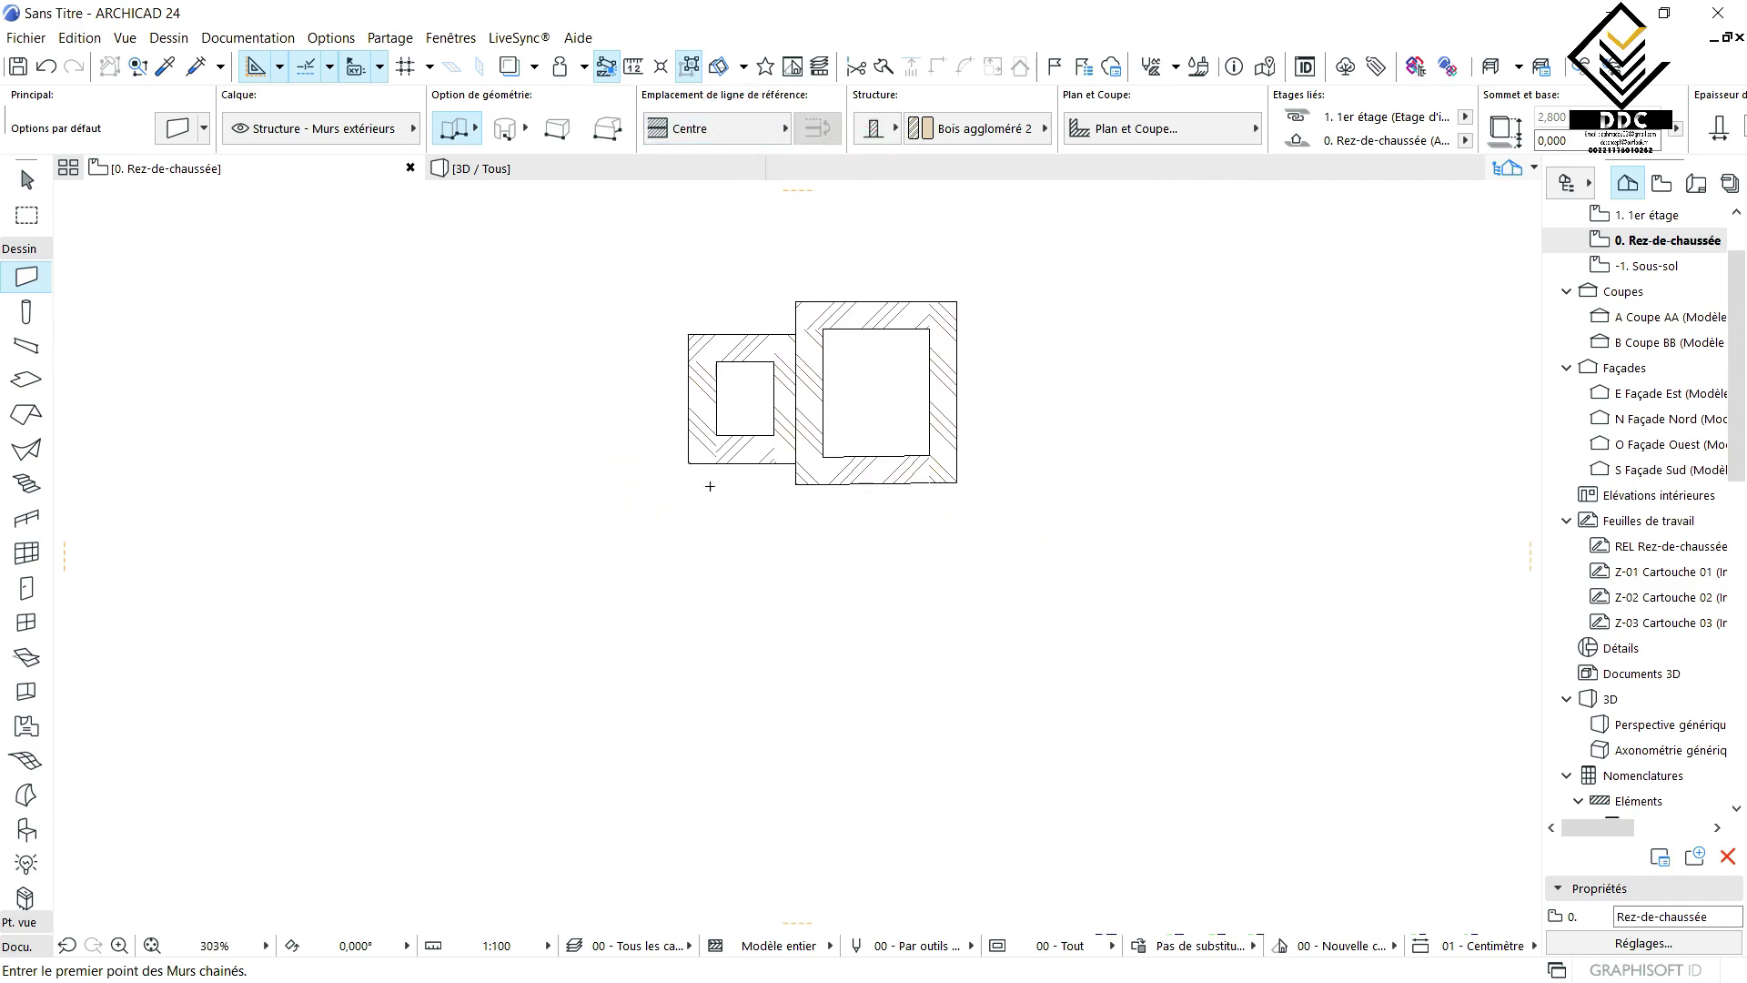
scroll(737, 553, up, 6)
scroll(726, 544, down, 4)
scroll(618, 574, up, 1)
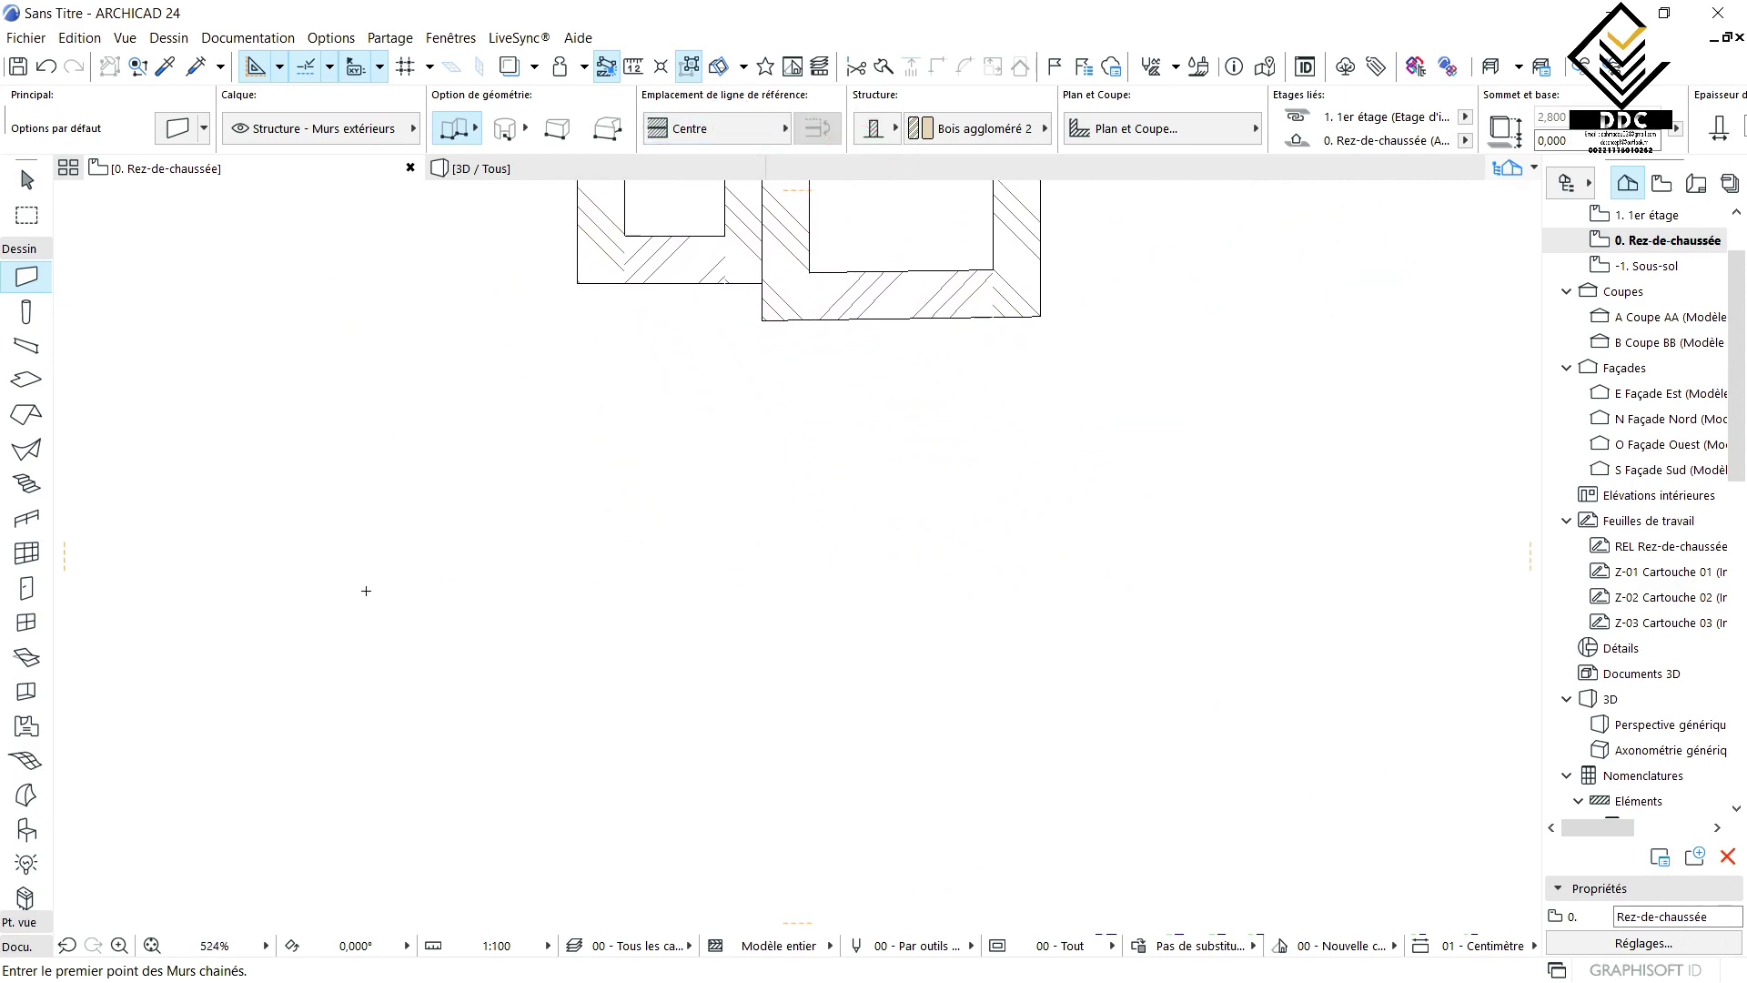
click(486, 737)
scroll(855, 742, up, 5)
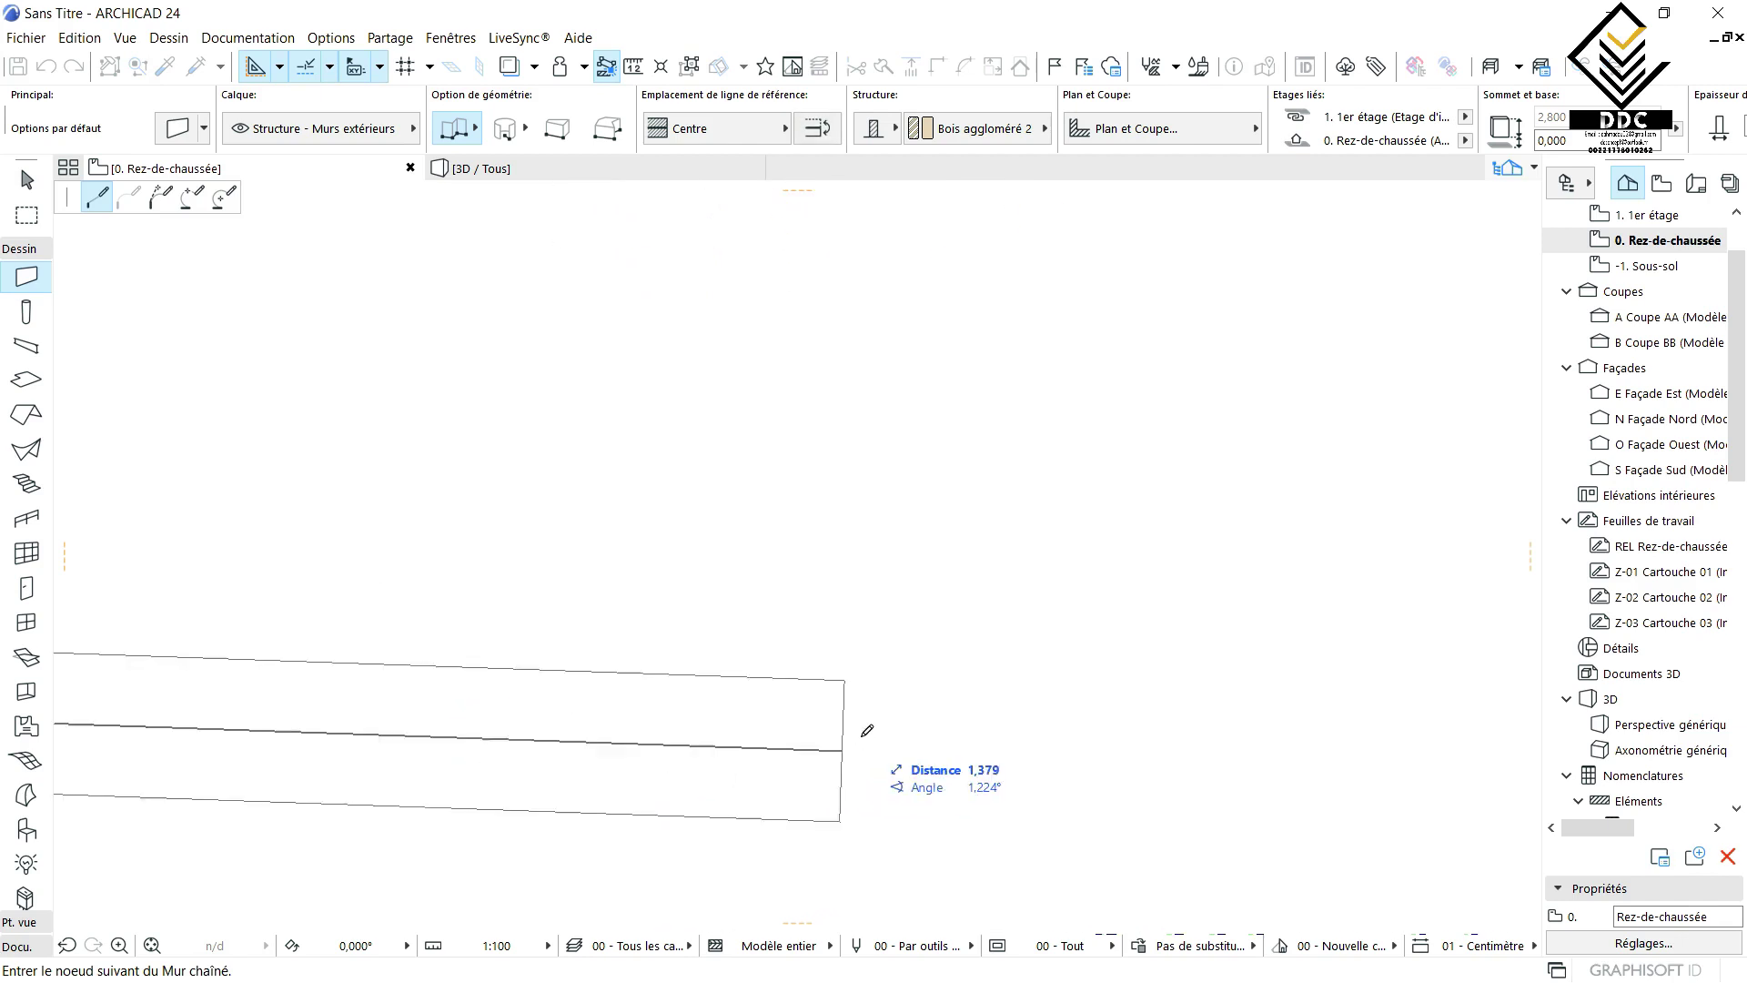
scroll(882, 710, down, 4)
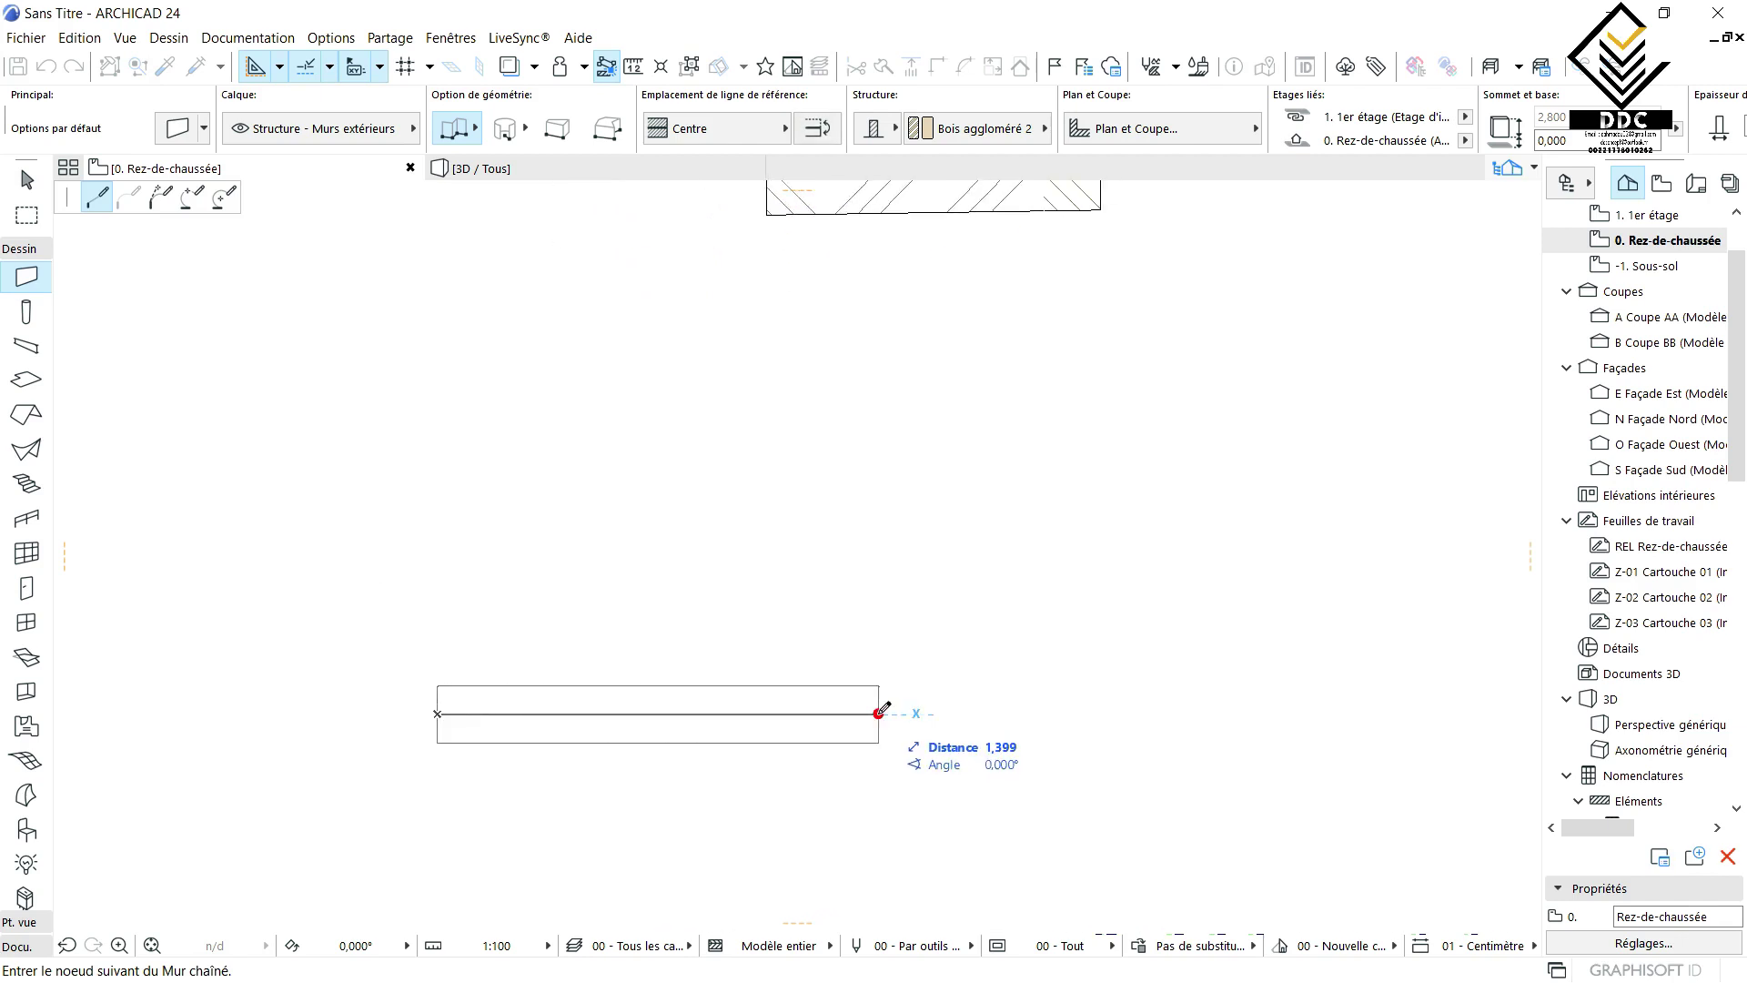
click(878, 713)
click(878, 372)
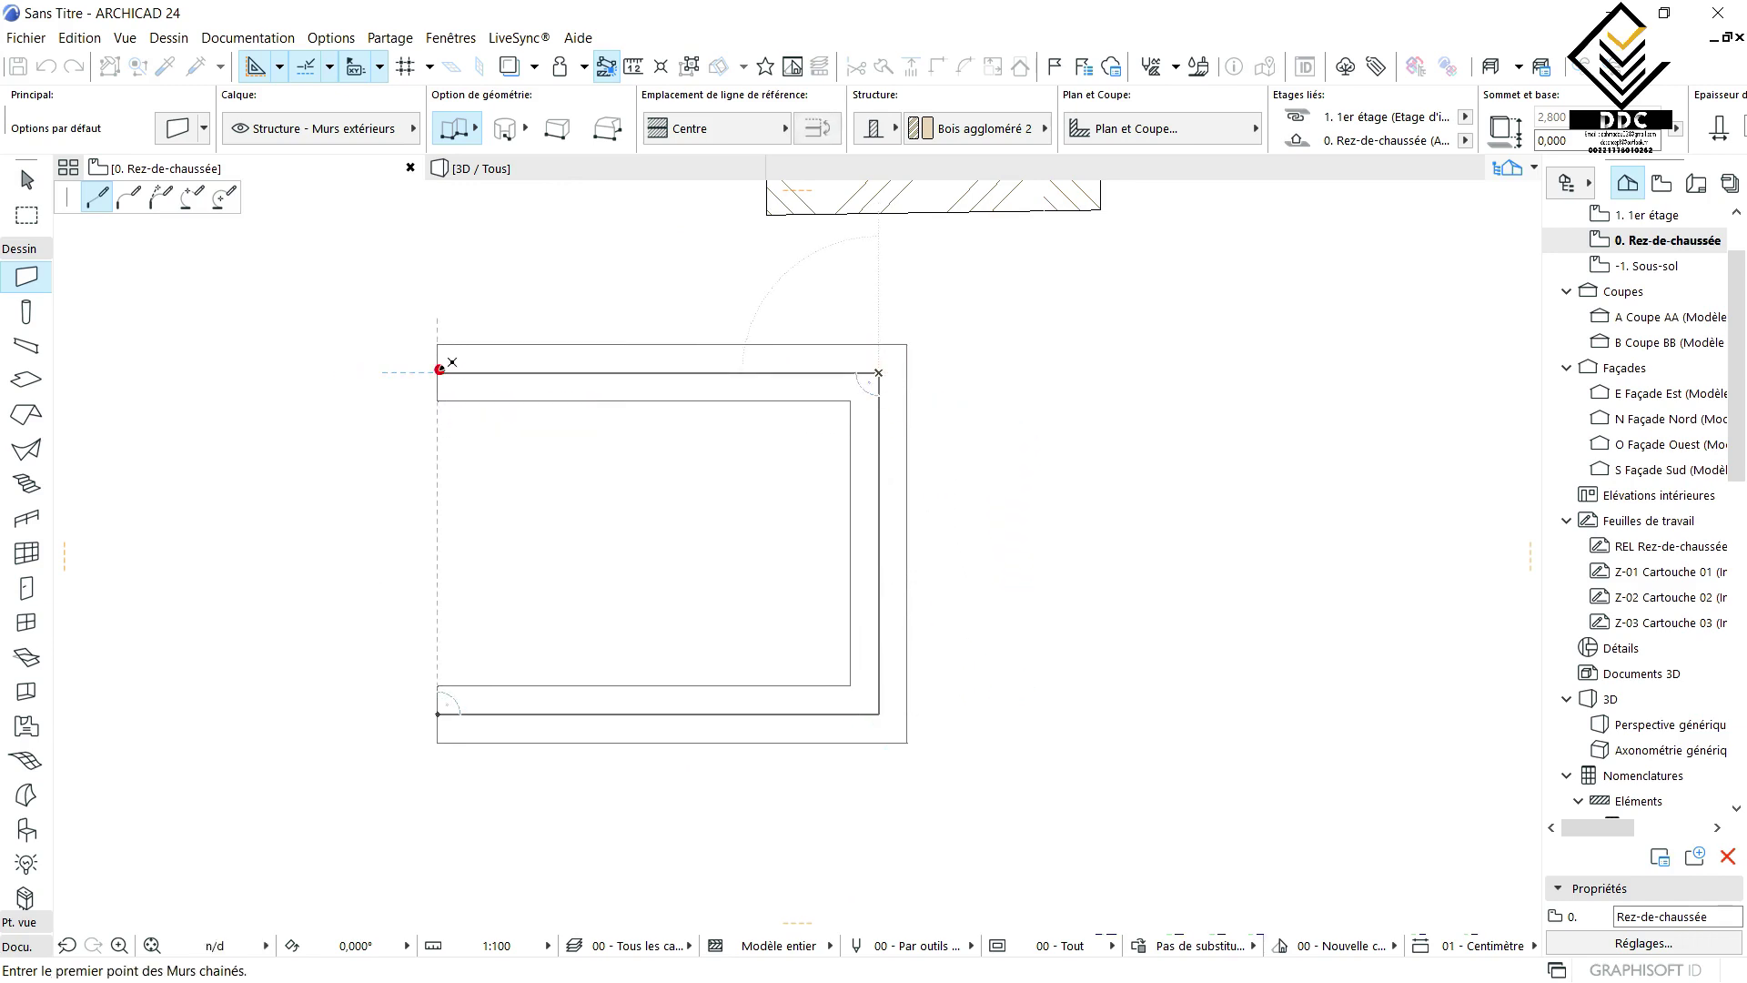
click(438, 372)
click(439, 713)
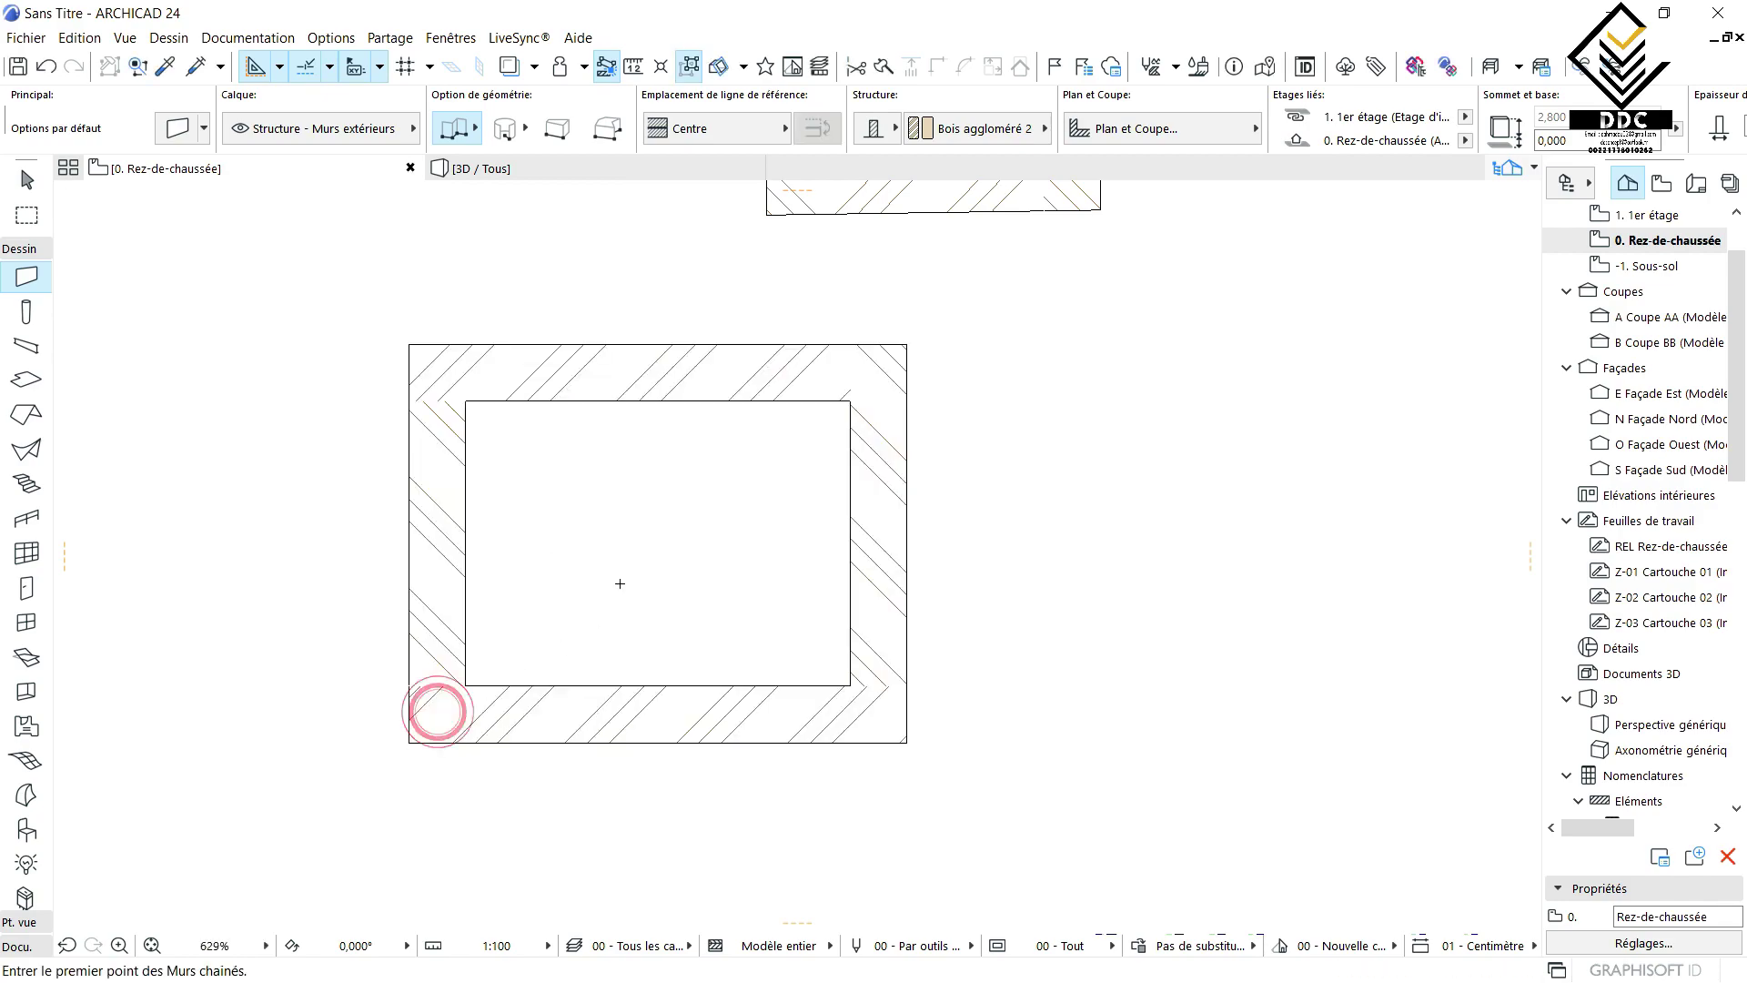
- Look for the newly drawn small wall rectangles in the 3D view, and return to the Rez-de-chaussée floor plan
scroll(631, 396, down, 3)
click(553, 160)
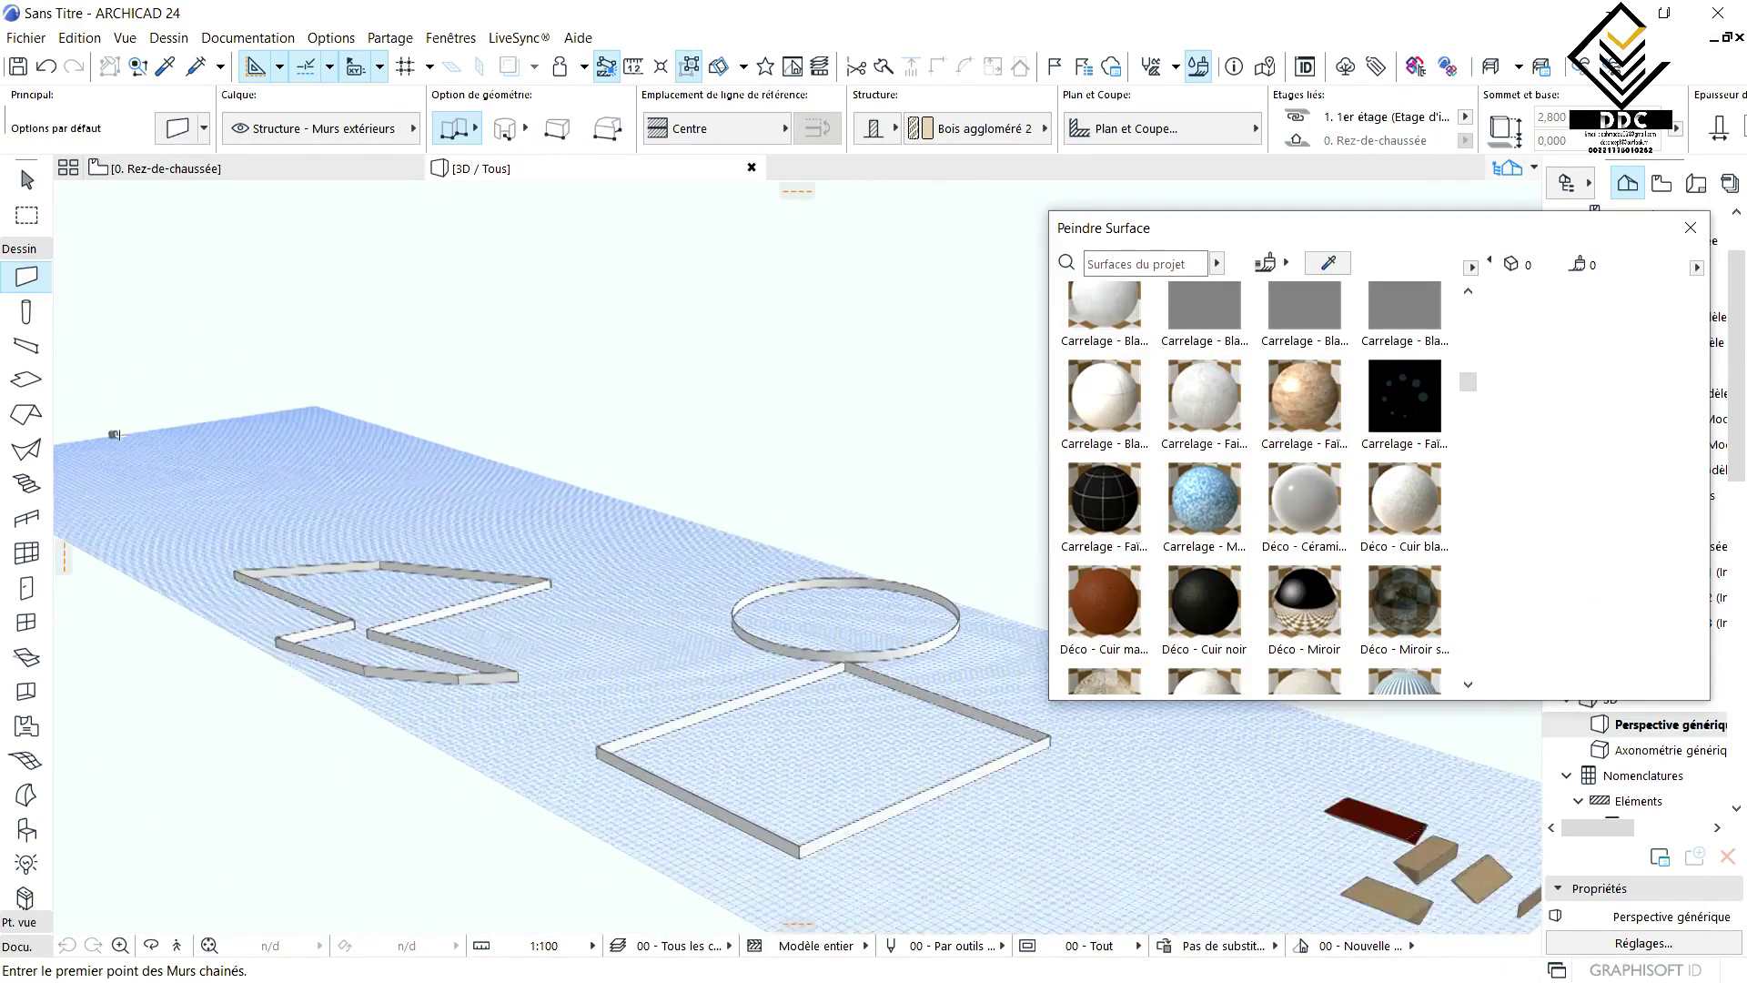
scroll(98, 418, up, 6)
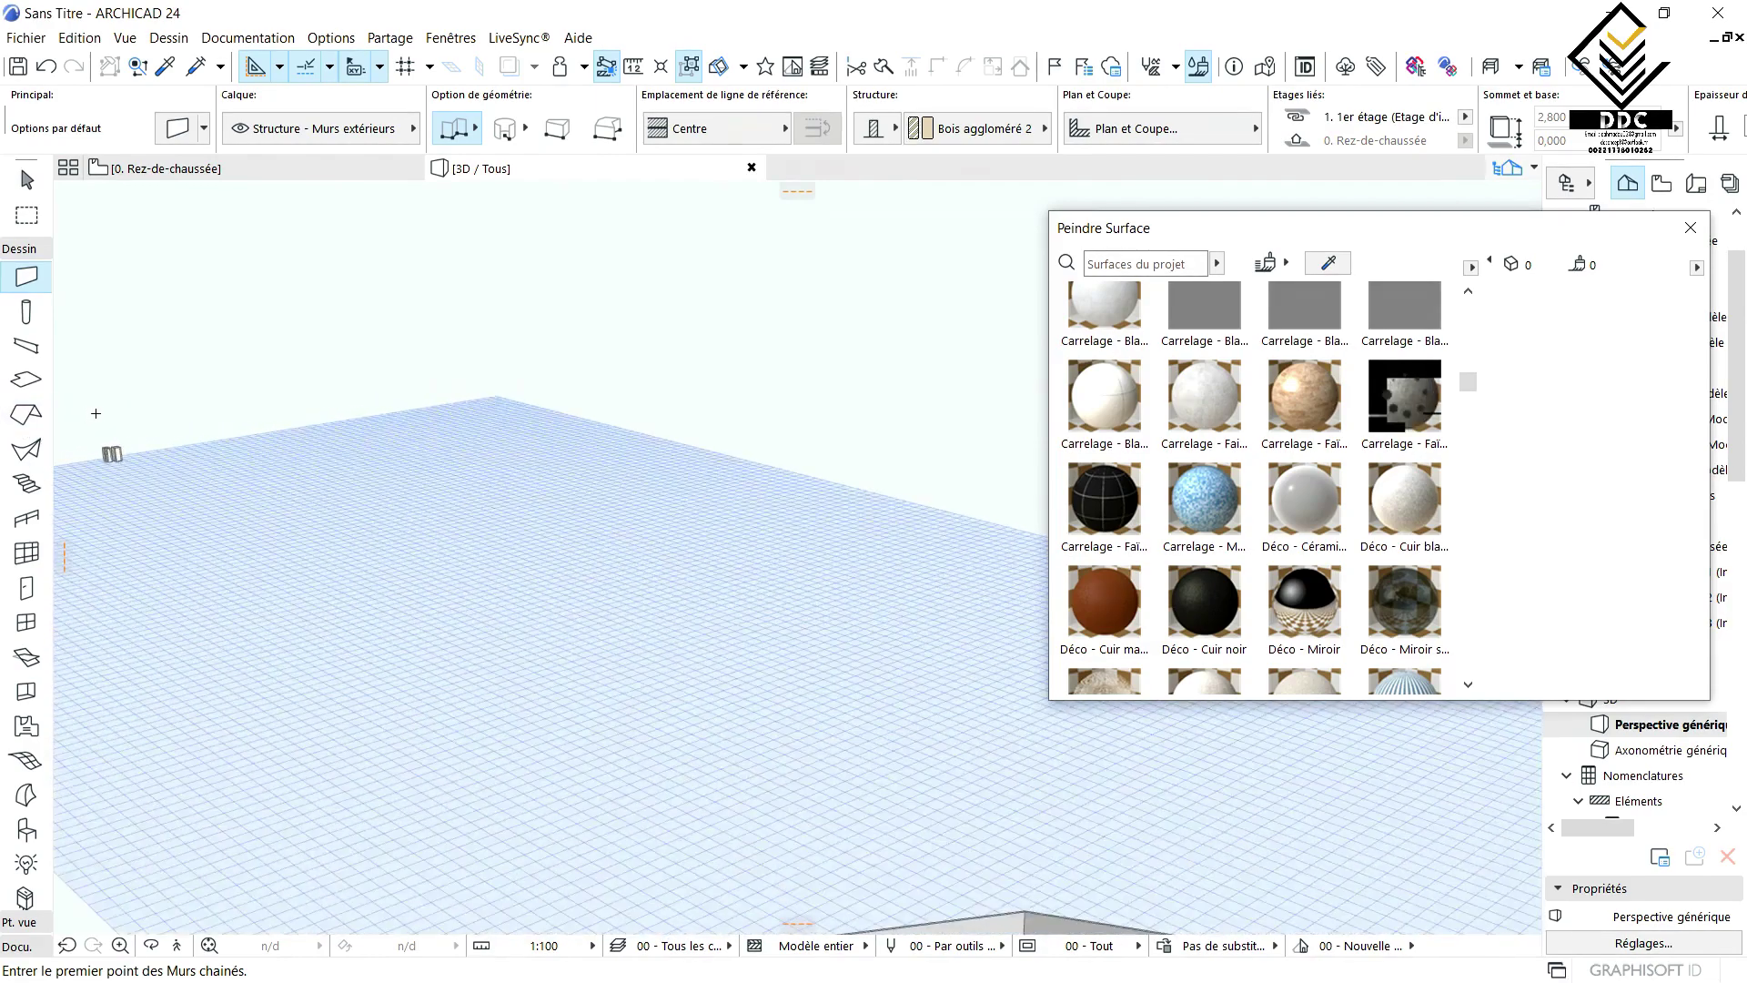
scroll(100, 446, up, 4)
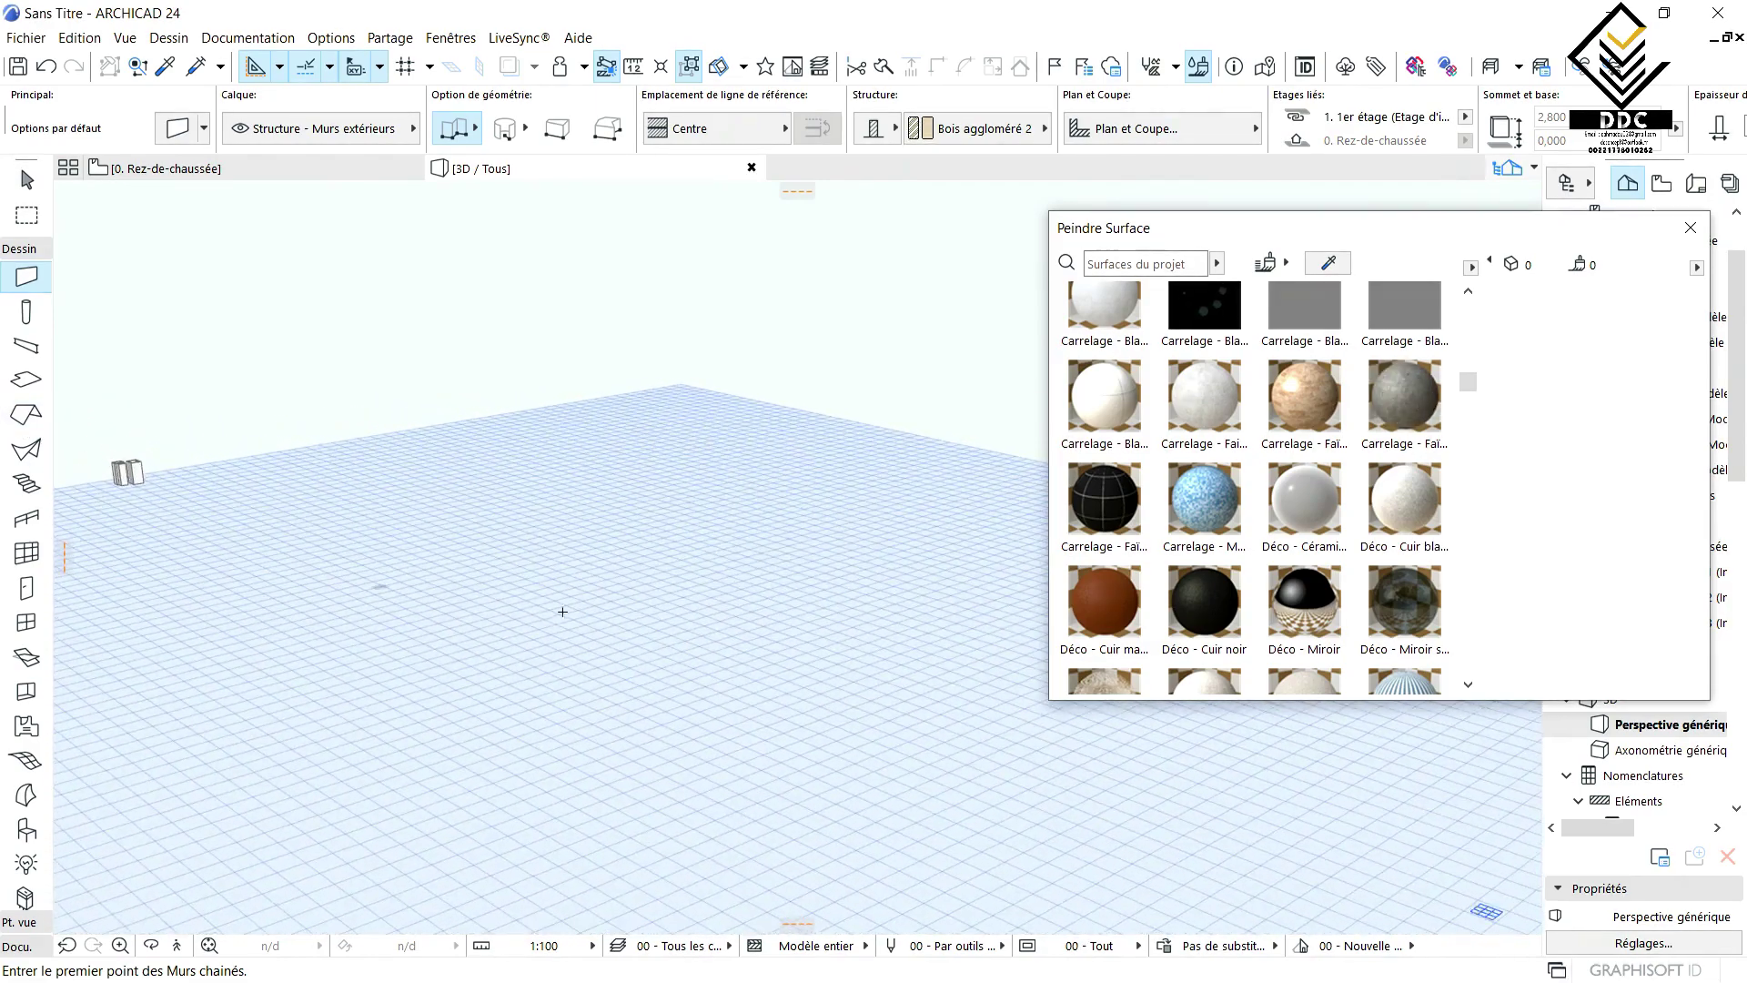
middle_drag(382, 499, 827, 737)
middle_drag(273, 573, 554, 628)
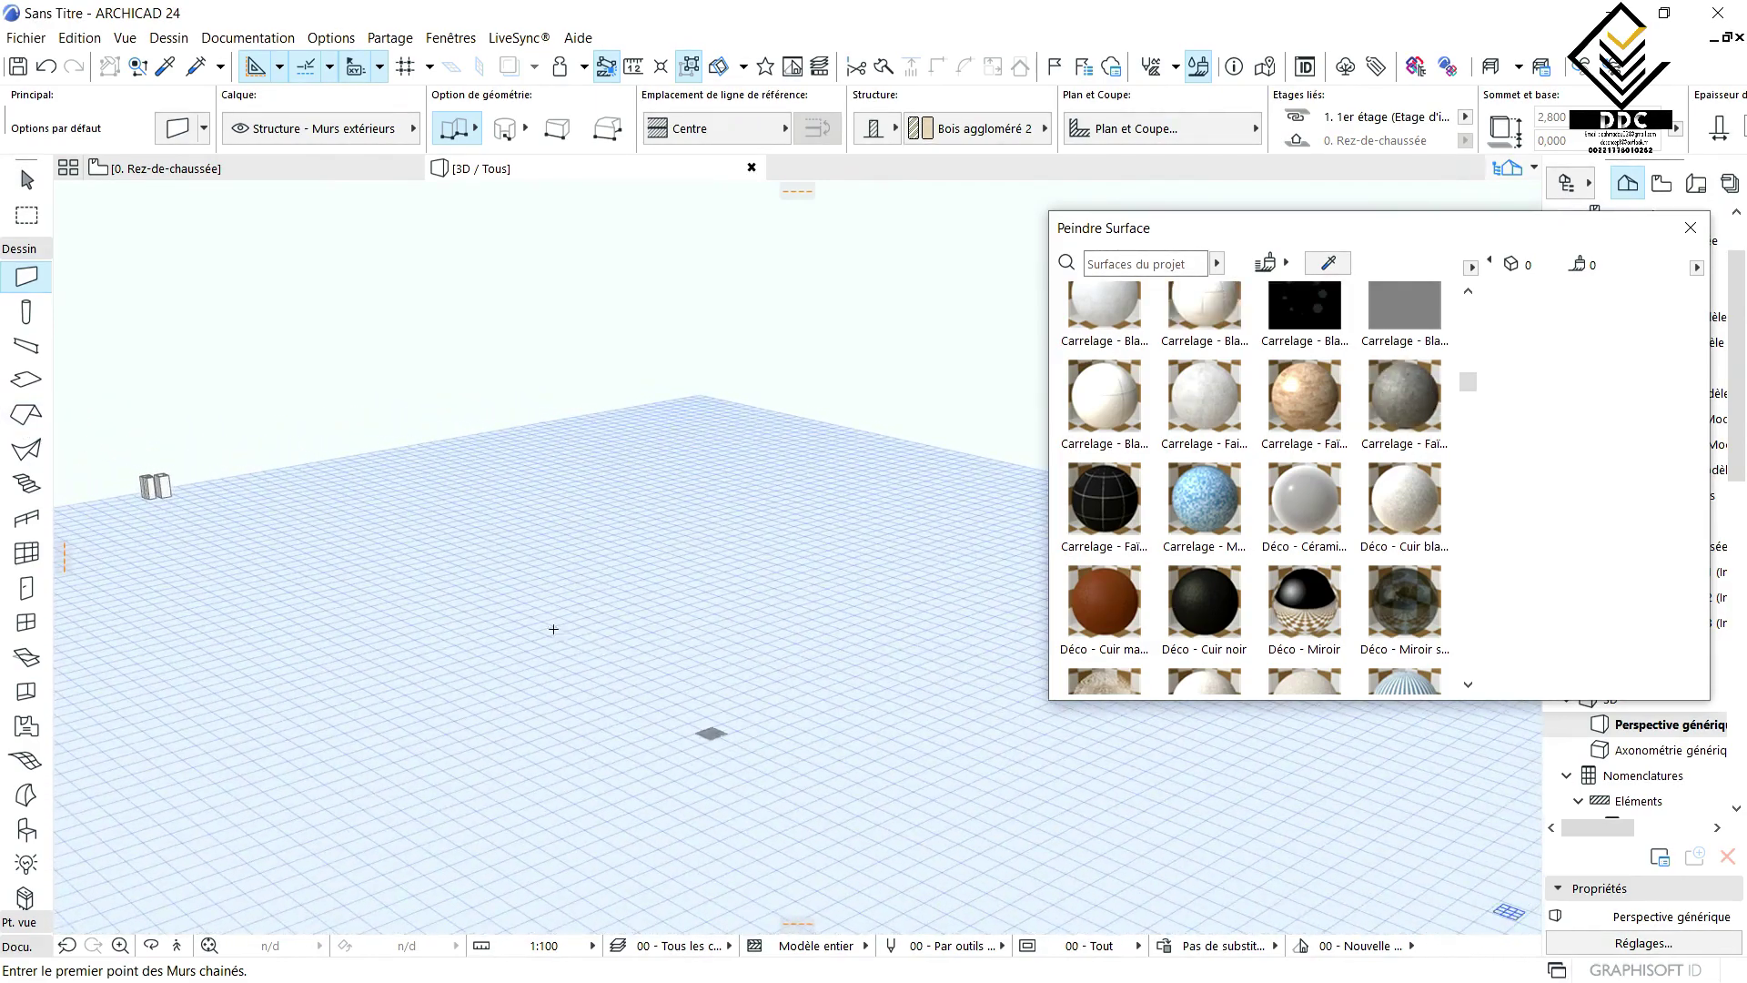
middle_drag(285, 520, 559, 751)
middle_drag(304, 577, 607, 657)
click(284, 169)
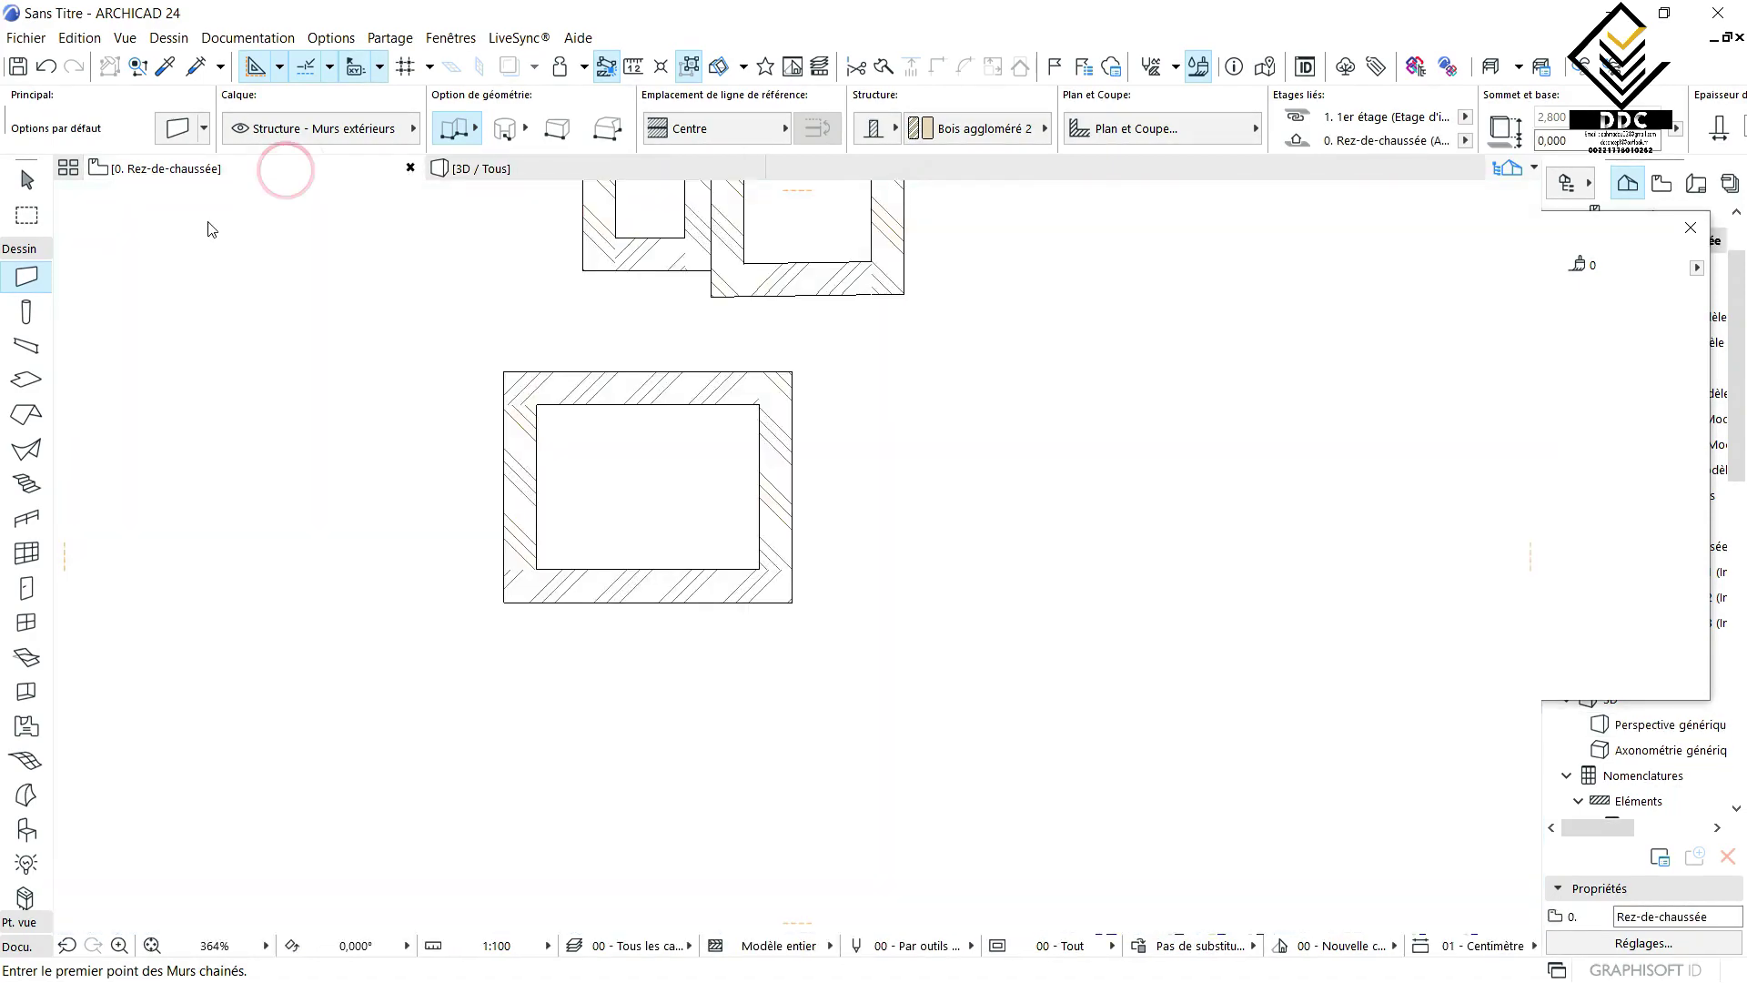
scroll(1095, 411, down, 5)
scroll(909, 351, up, 5)
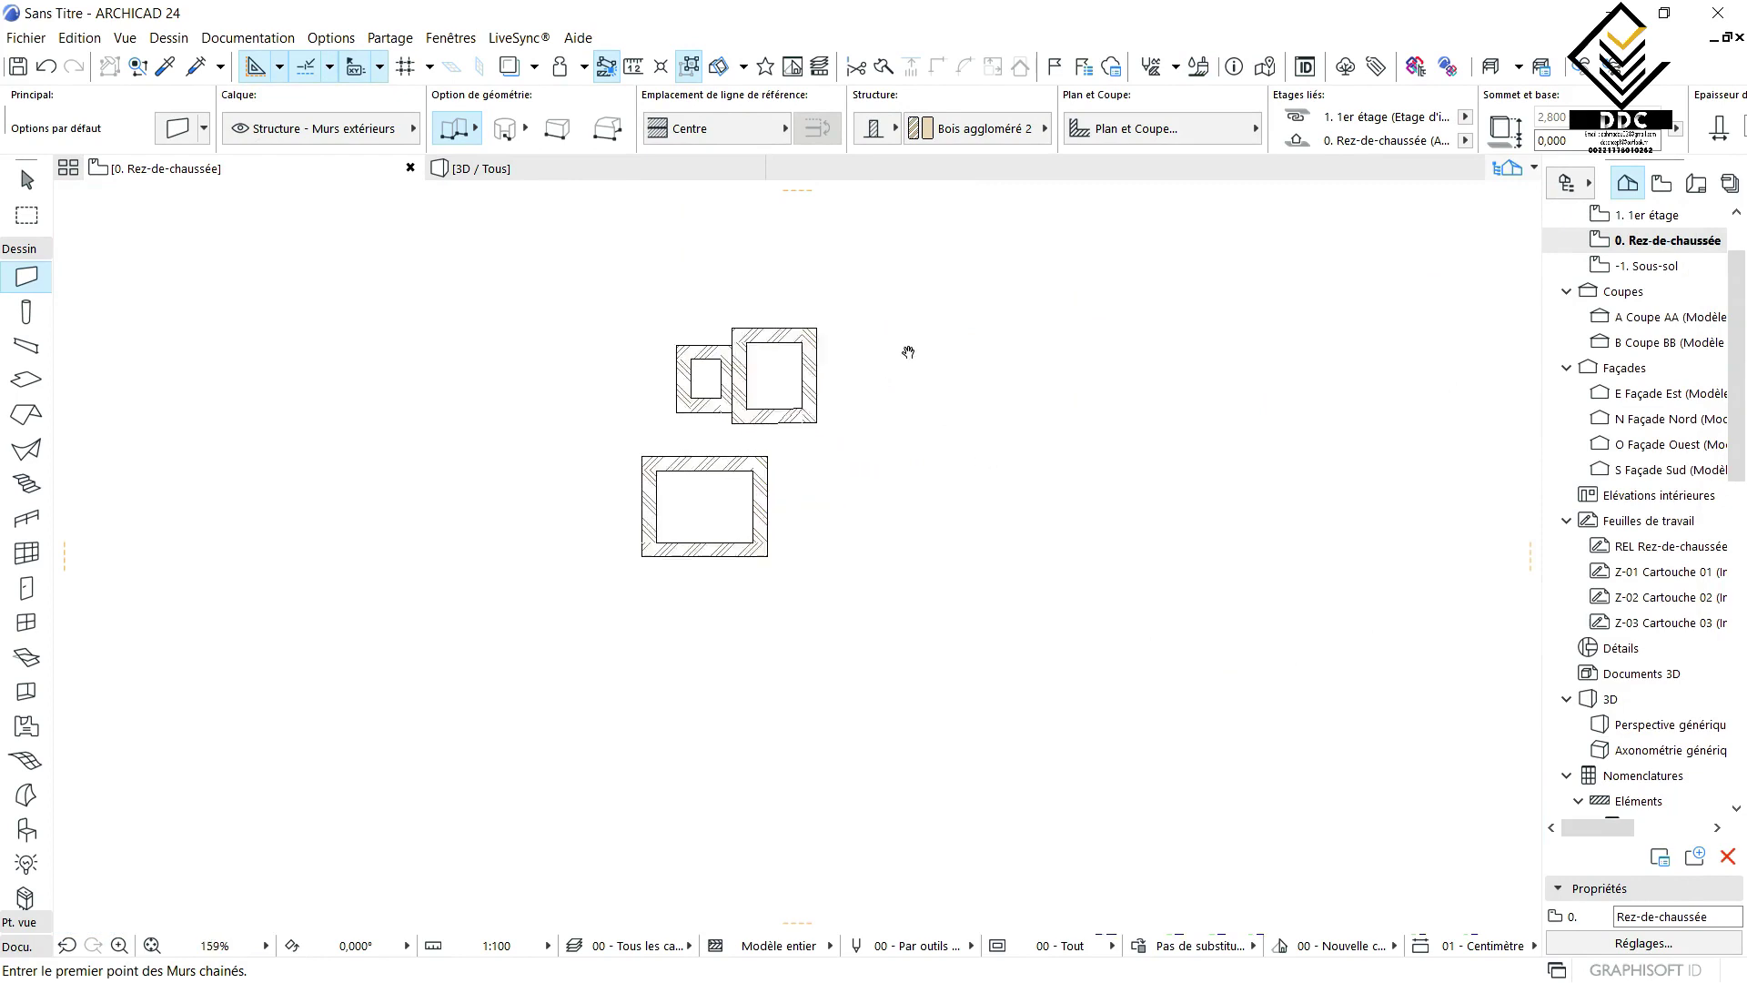
scroll(682, 274, down, 3)
scroll(1021, 343, up, 6)
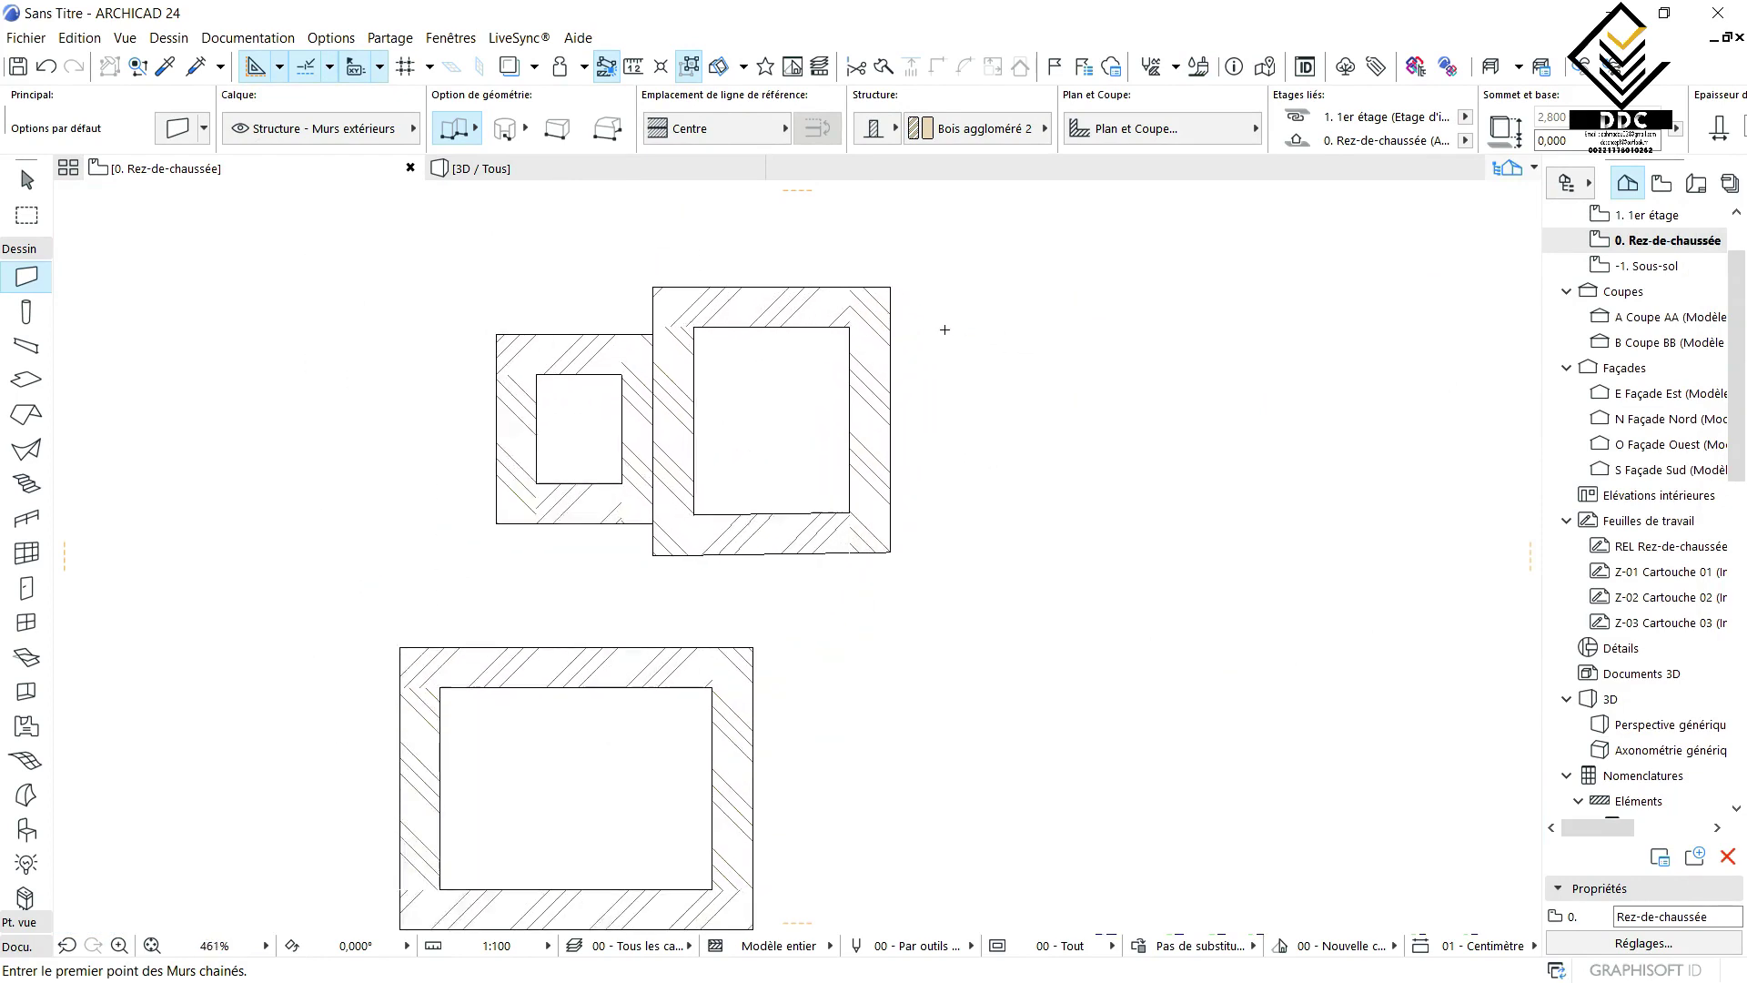
scroll(492, 271, down, 4)
scroll(343, 304, up, 1)
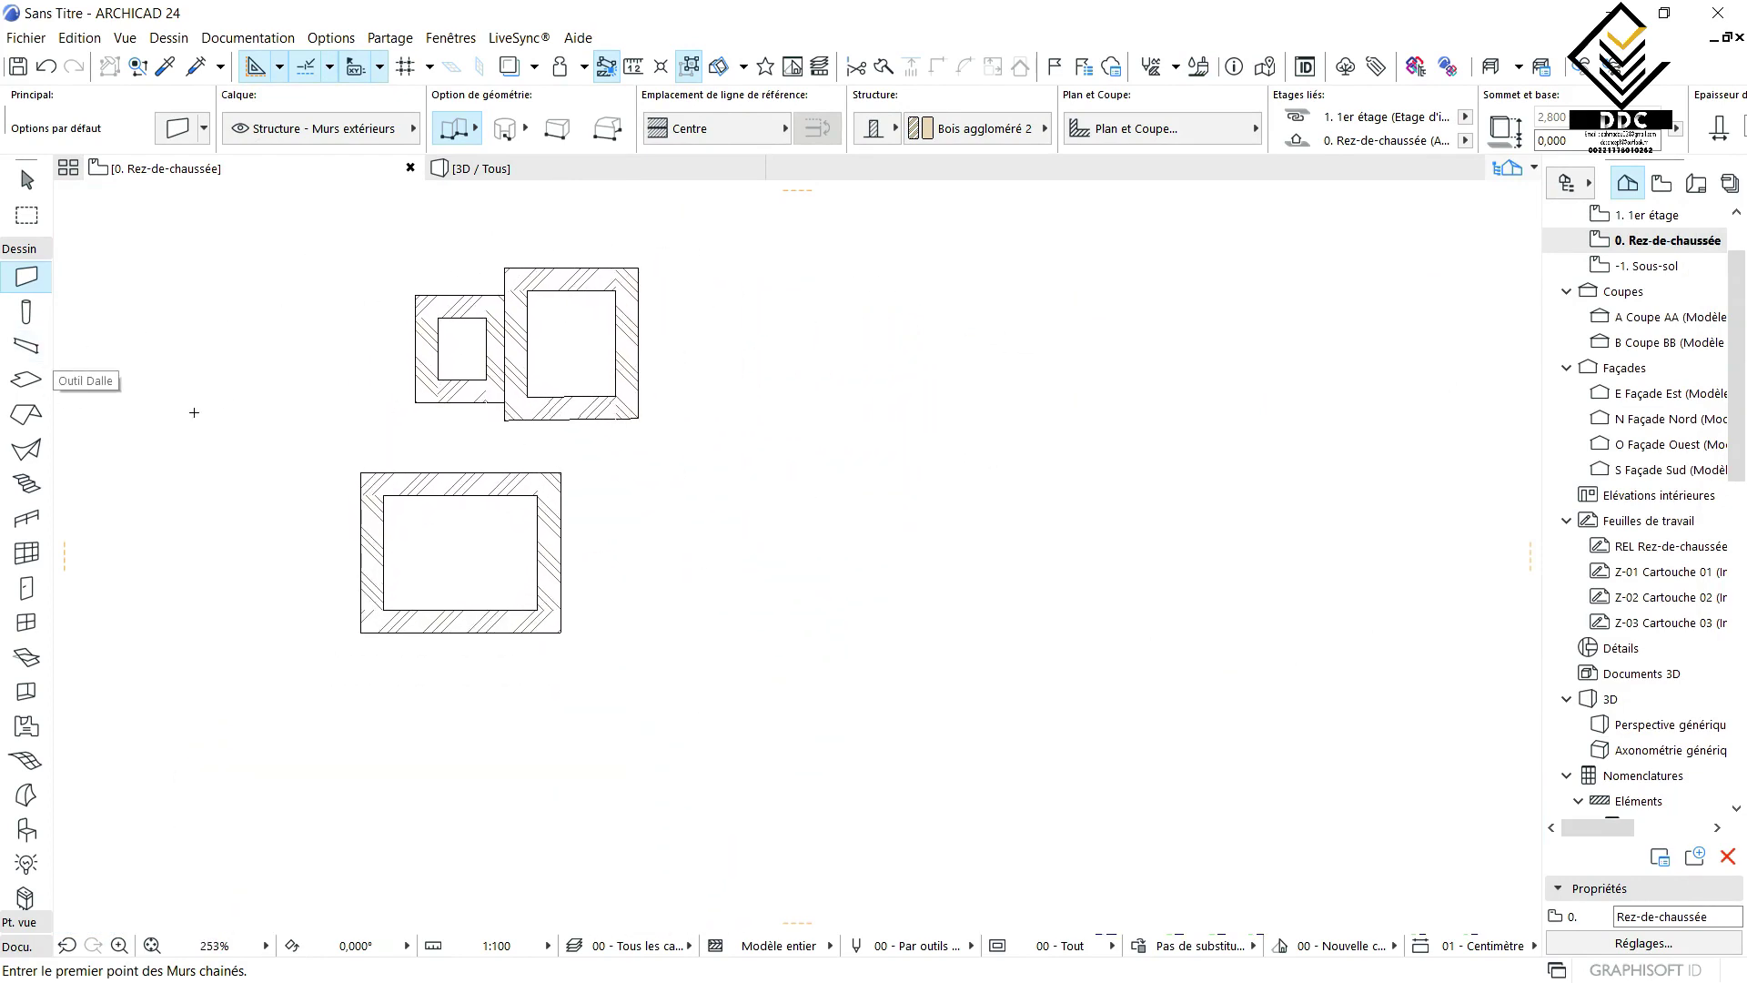
scroll(662, 434, down, 2)
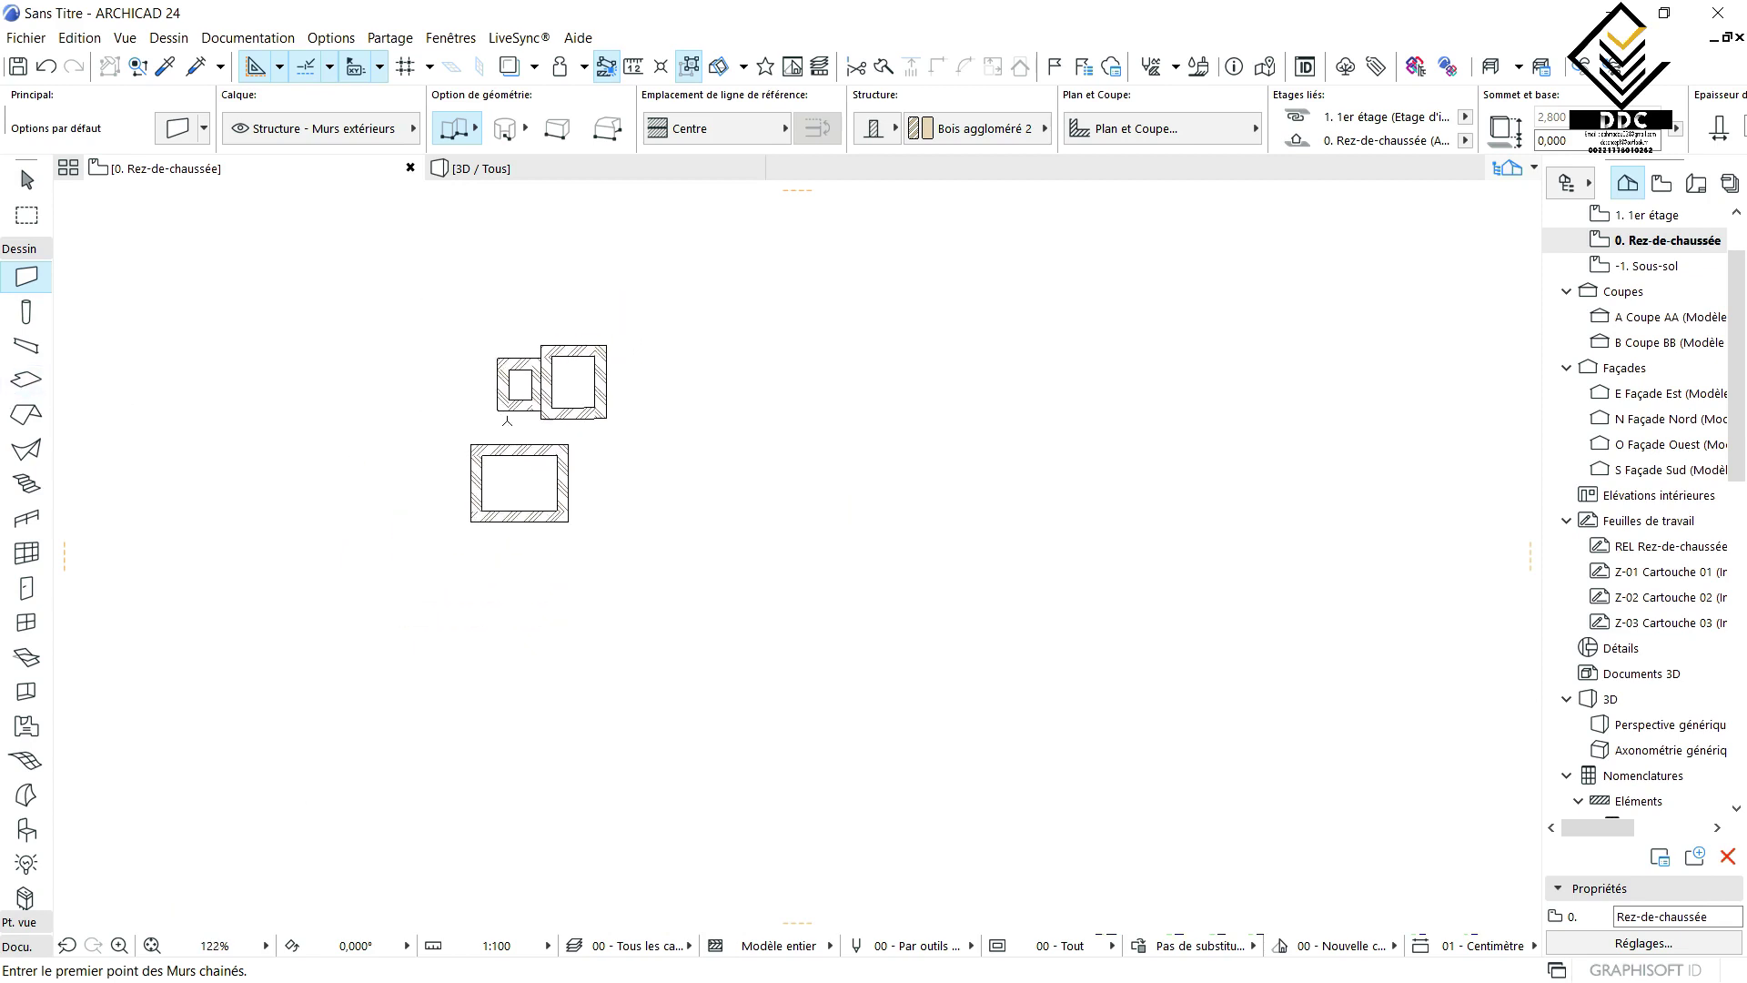